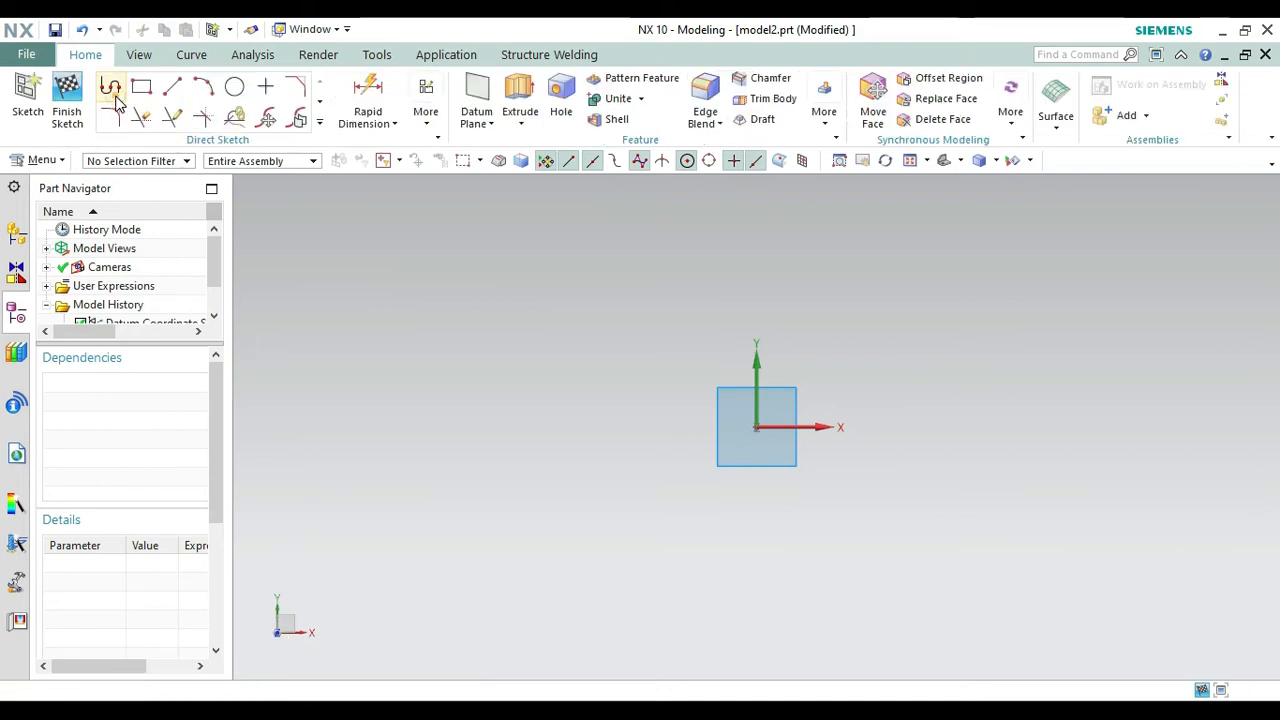
# Draw a connected profile from the origin: 20 left, 10 up, 55 left, 10 down, 20 left and 50 up.
pyautogui.click(112, 90)
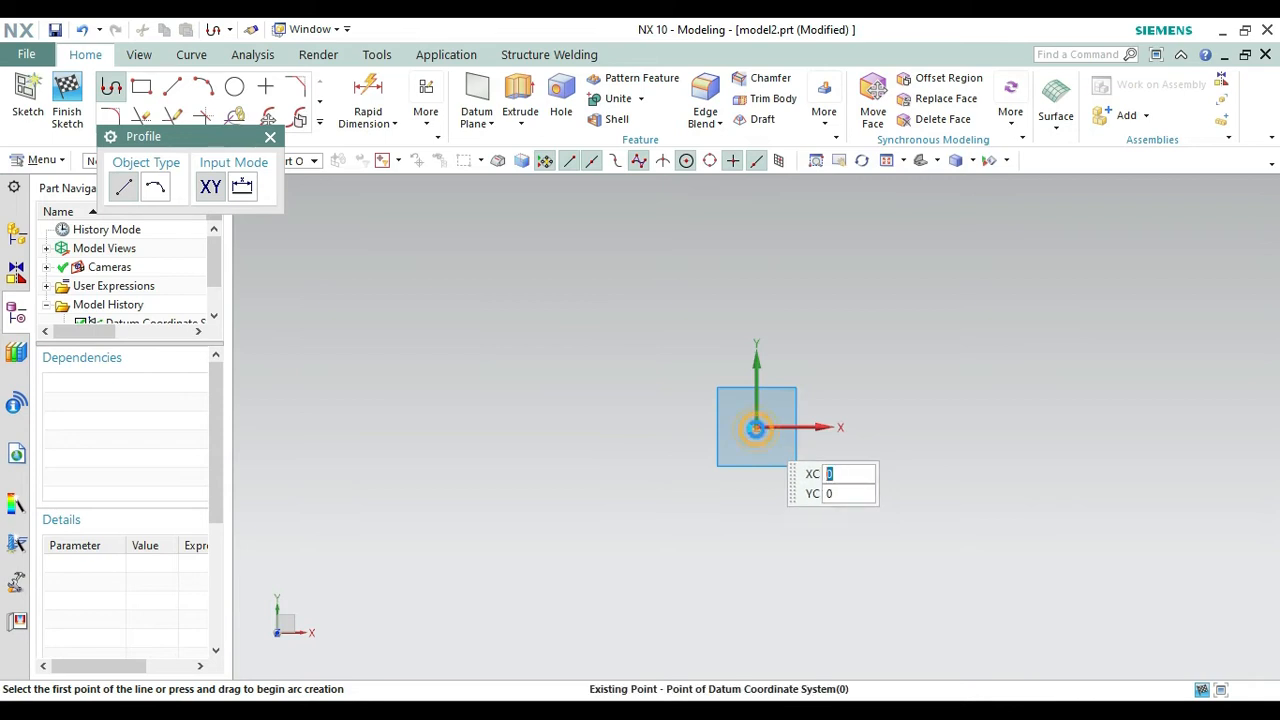
pyautogui.click(756, 428)
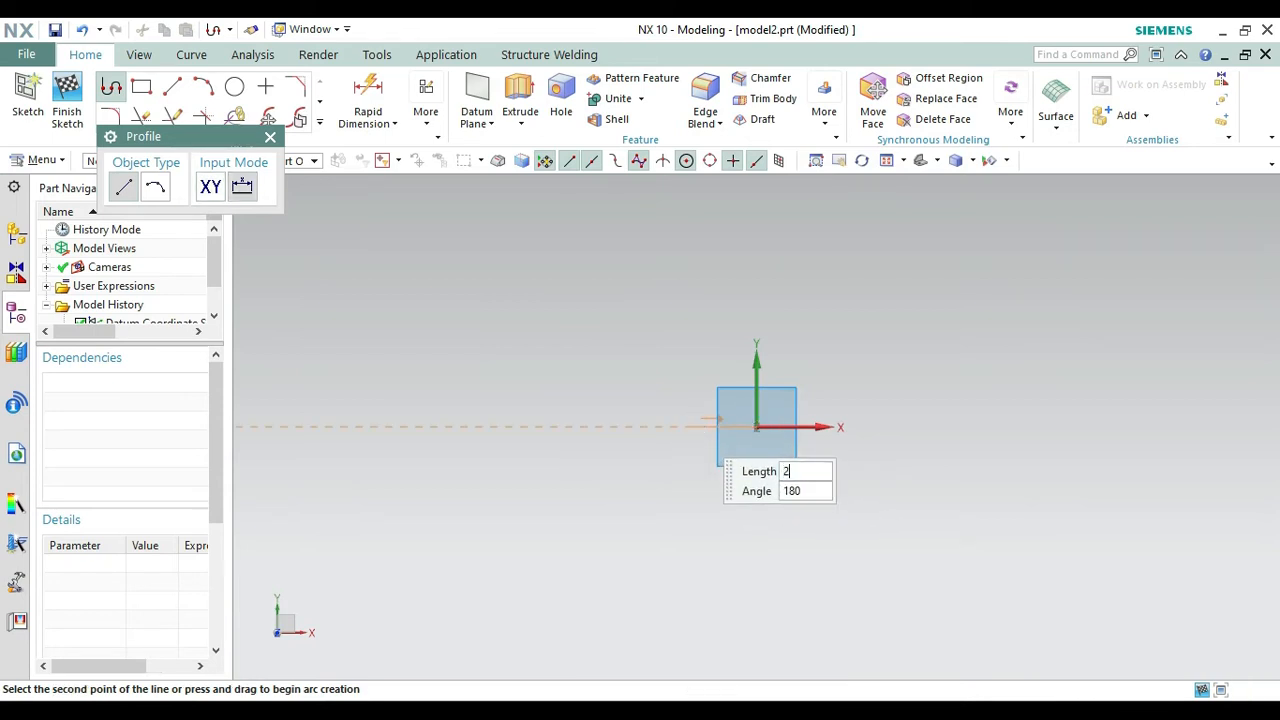
pyautogui.click(698, 427)
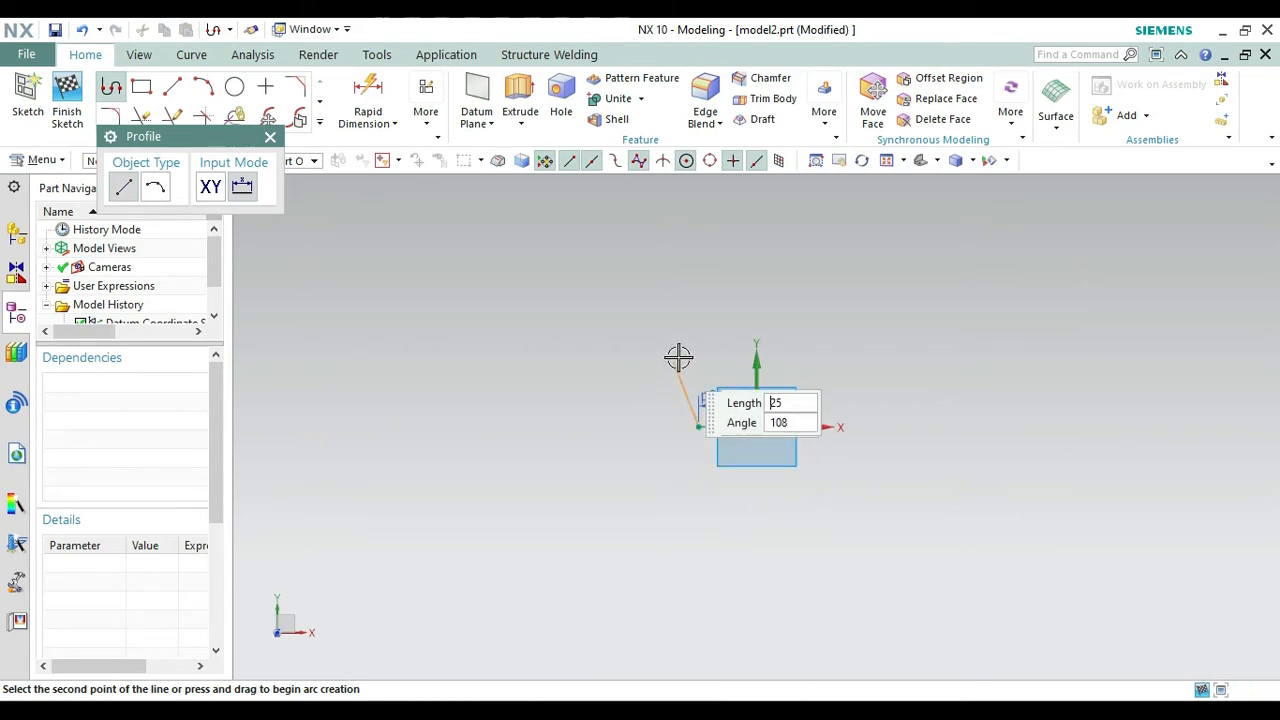
pyautogui.write('10')
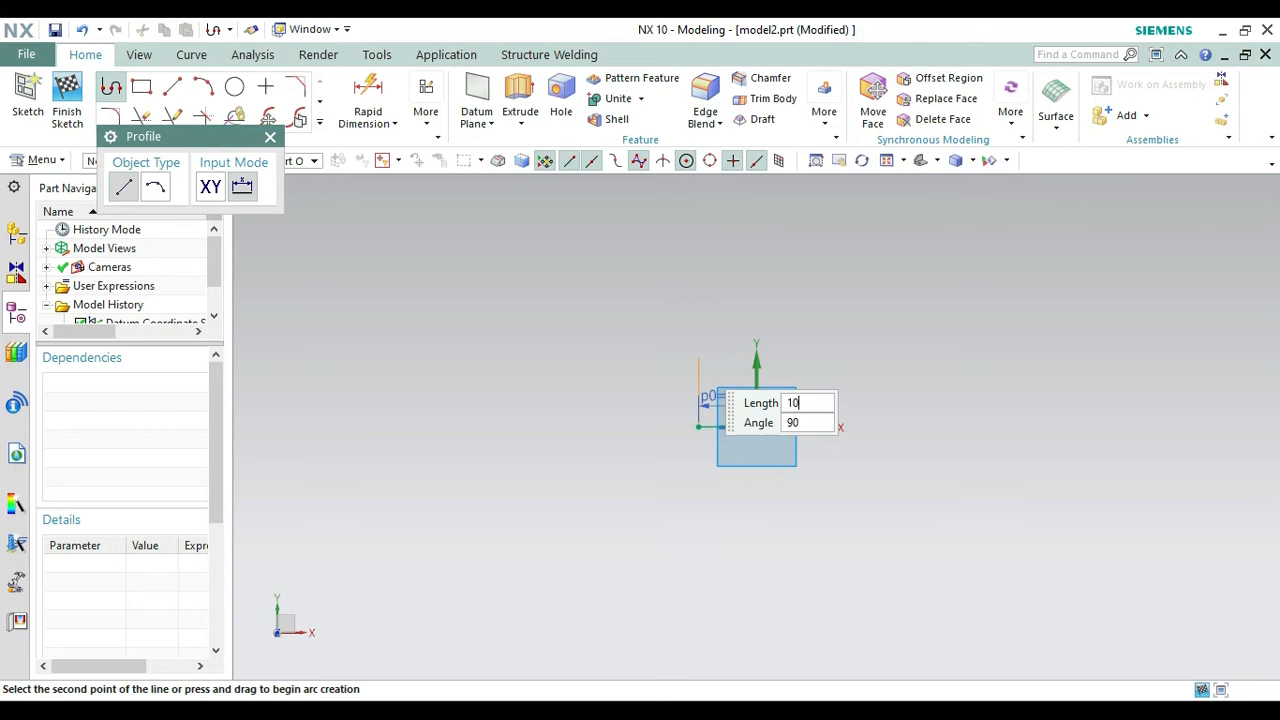
pyautogui.press('Return')
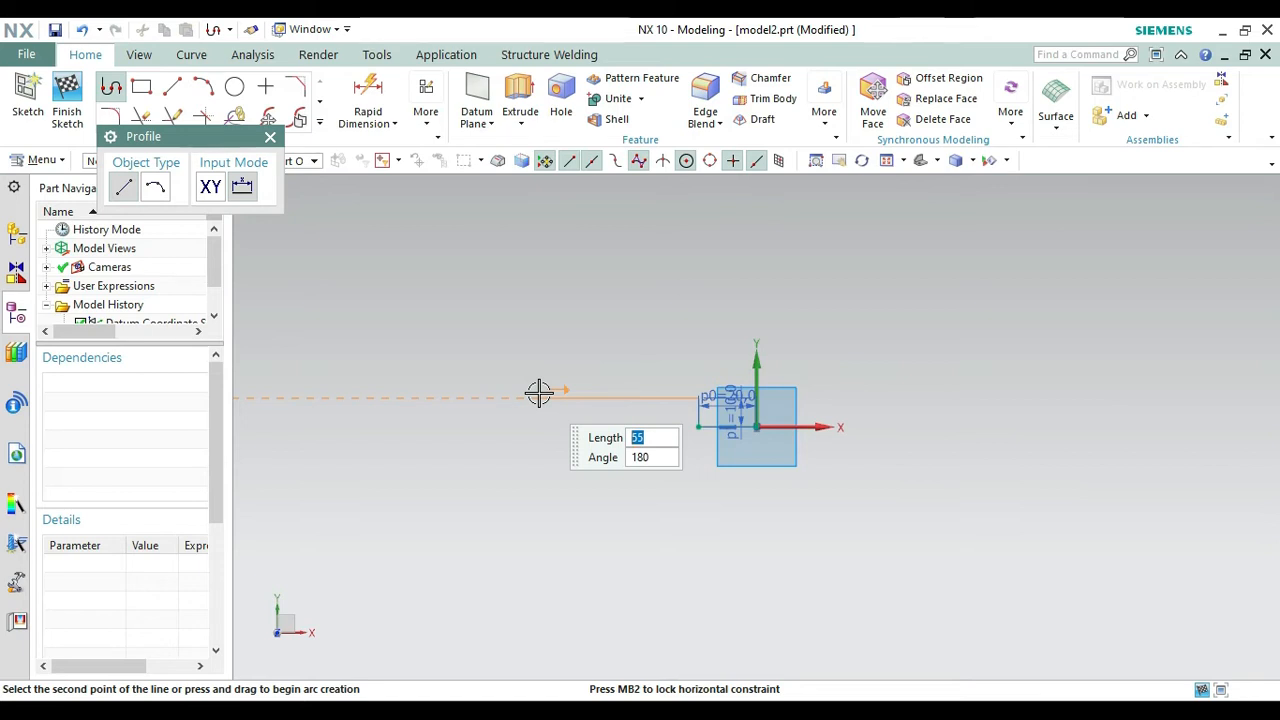
pyautogui.press('Return')
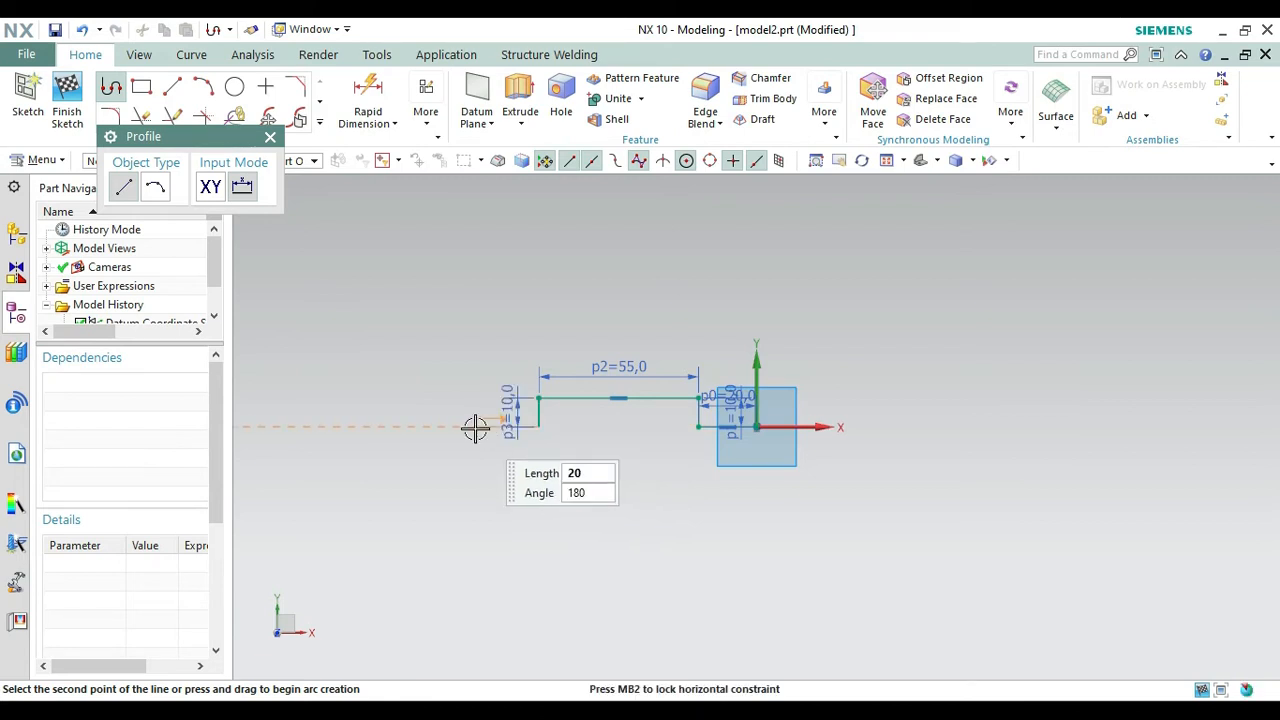
pyautogui.press('Return')
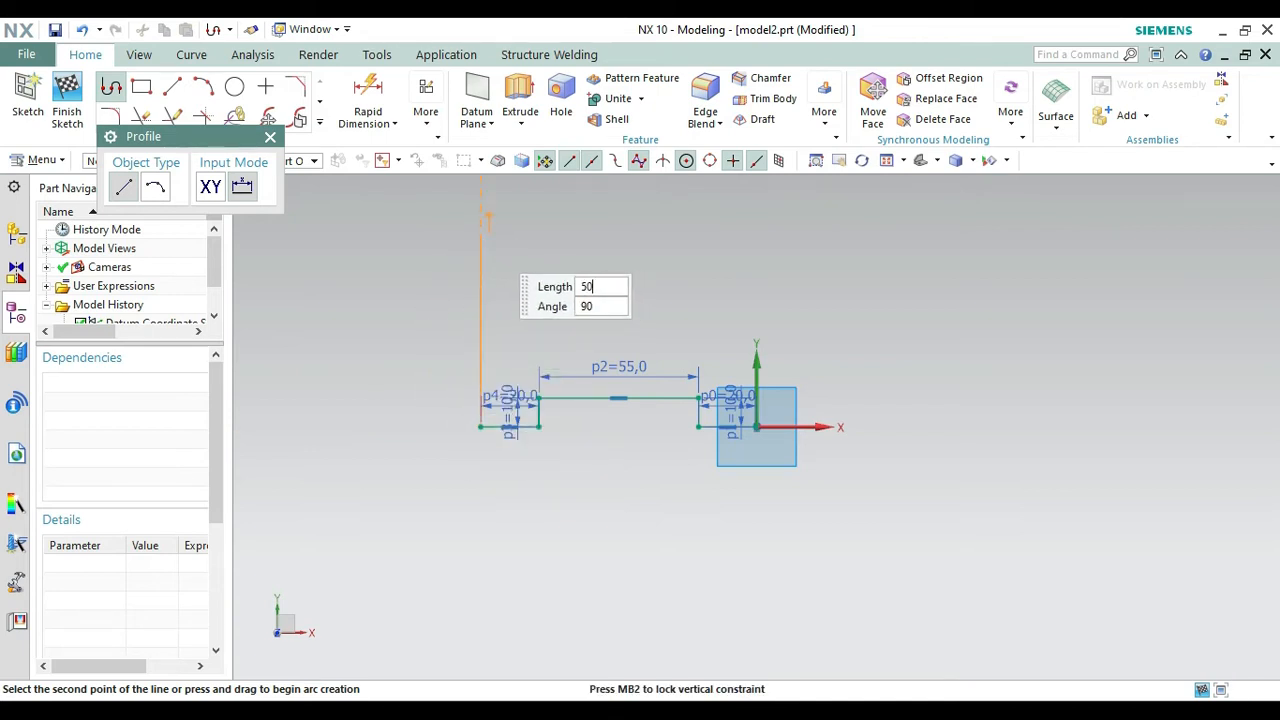
pyautogui.press('Return')
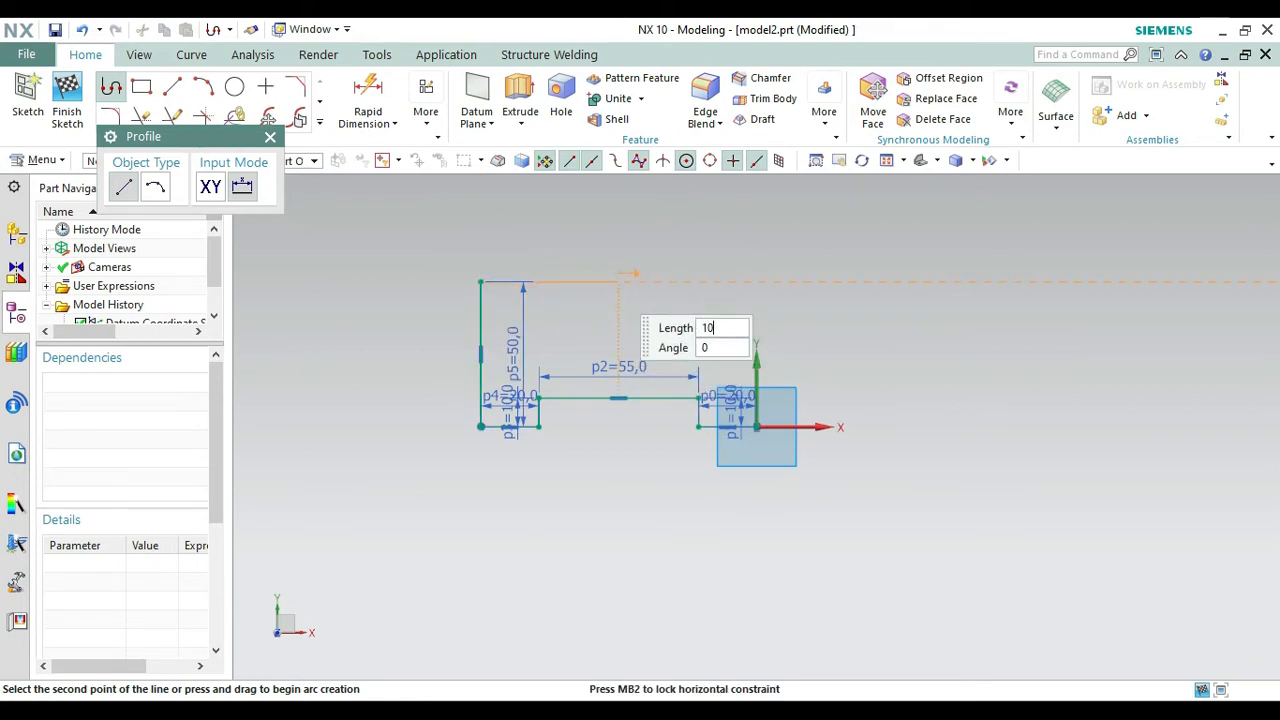
# Continue the profile from the top of the 50 line: 20 right, 10 down and 20 right, ending the chain there.
pyautogui.press('Return')
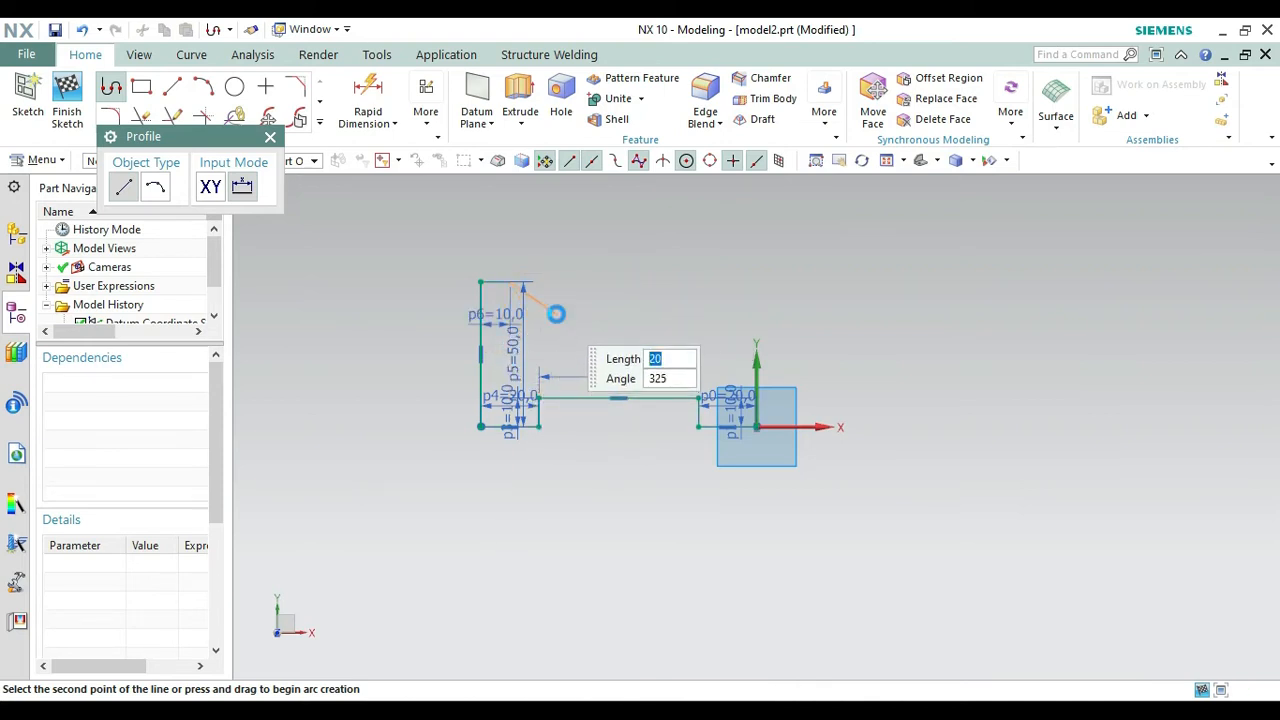
pyautogui.hotkey('ctrl', 'z')
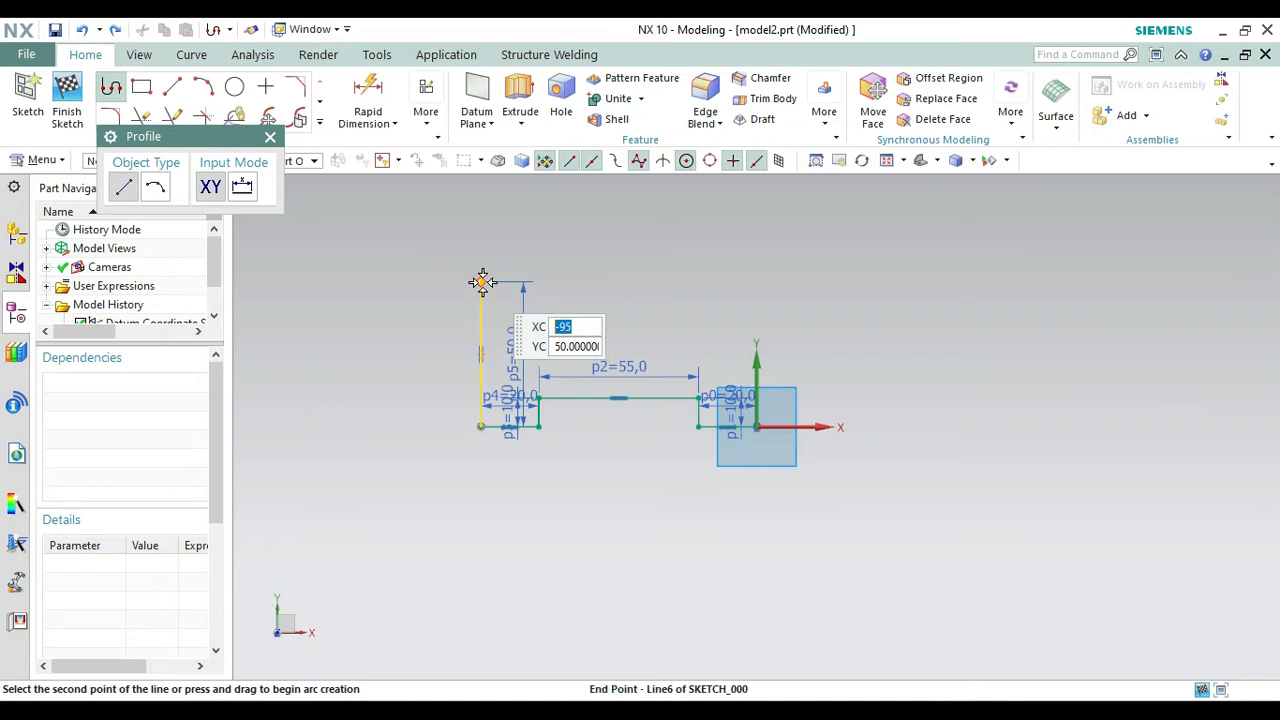
pyautogui.click(482, 282)
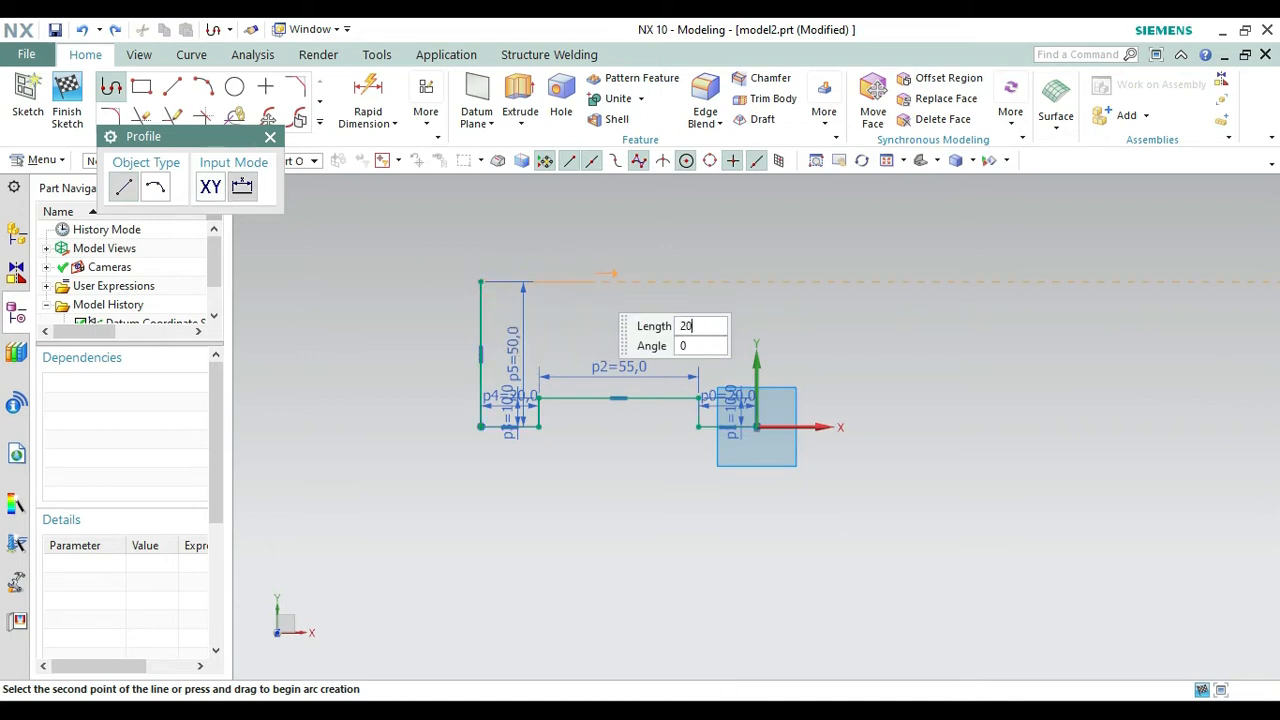
pyautogui.click(587, 282)
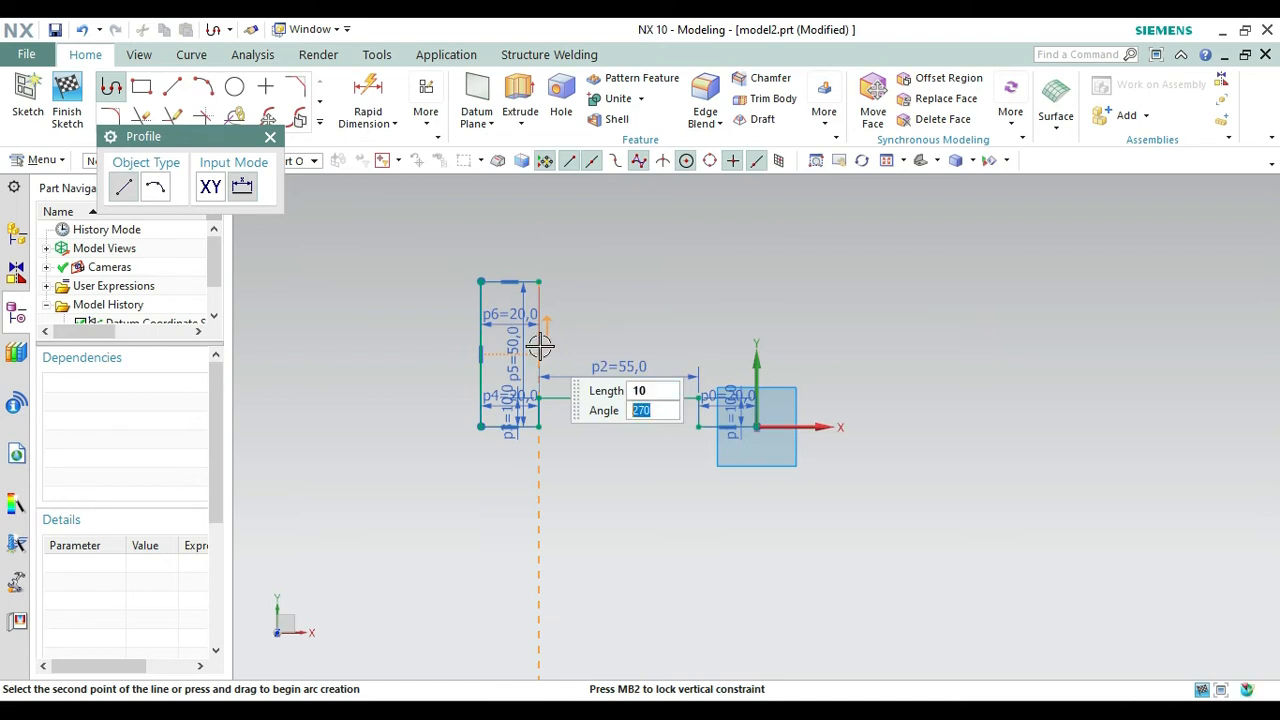
pyautogui.click(578, 328)
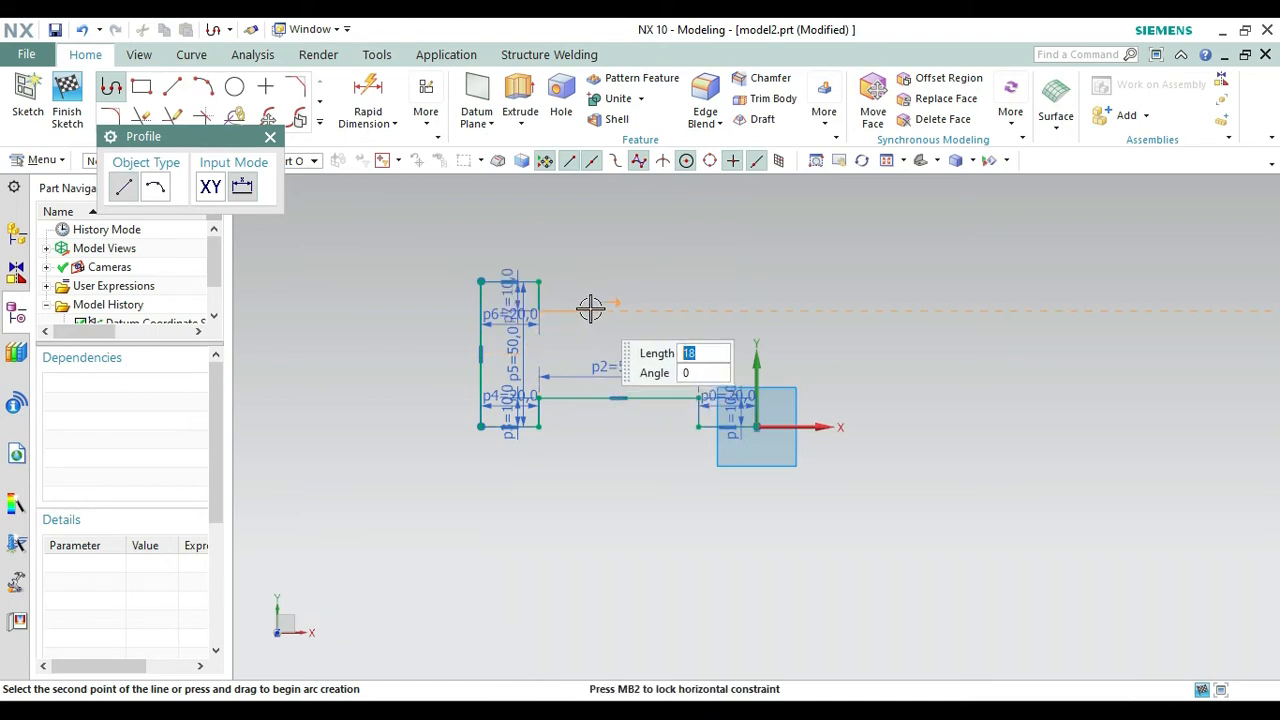
pyautogui.click(591, 309)
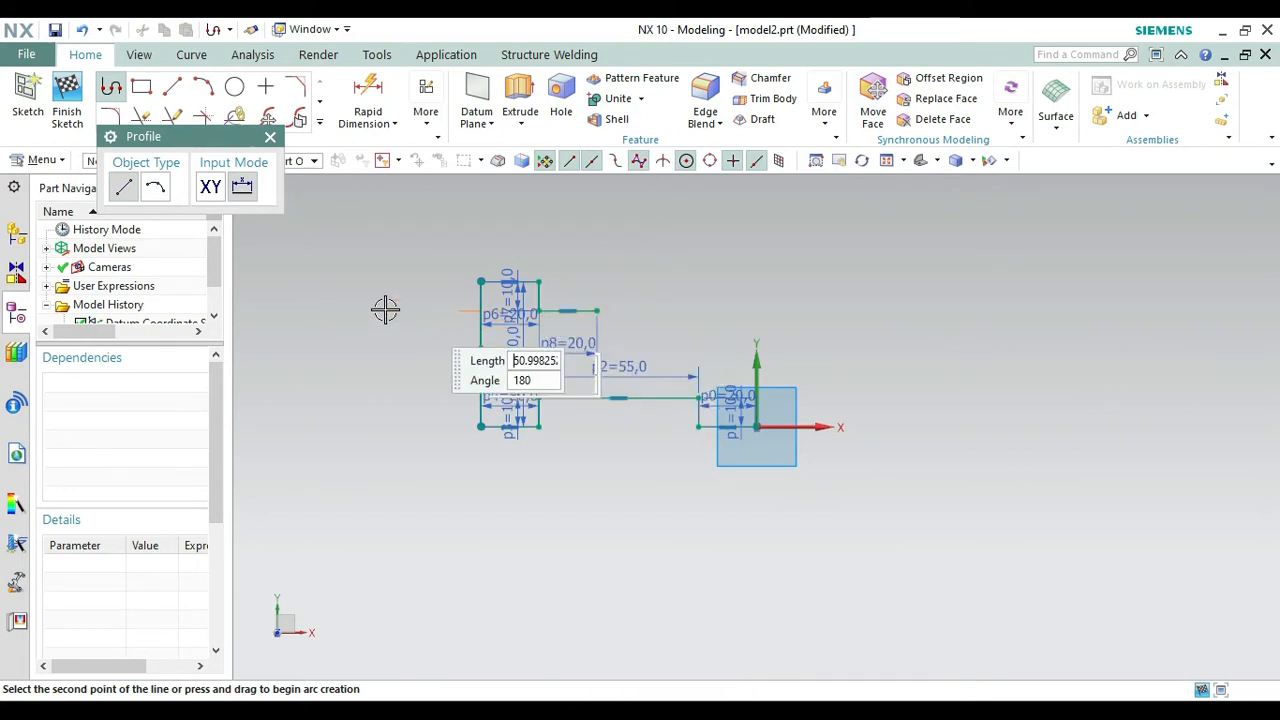
pyautogui.press('Escape')
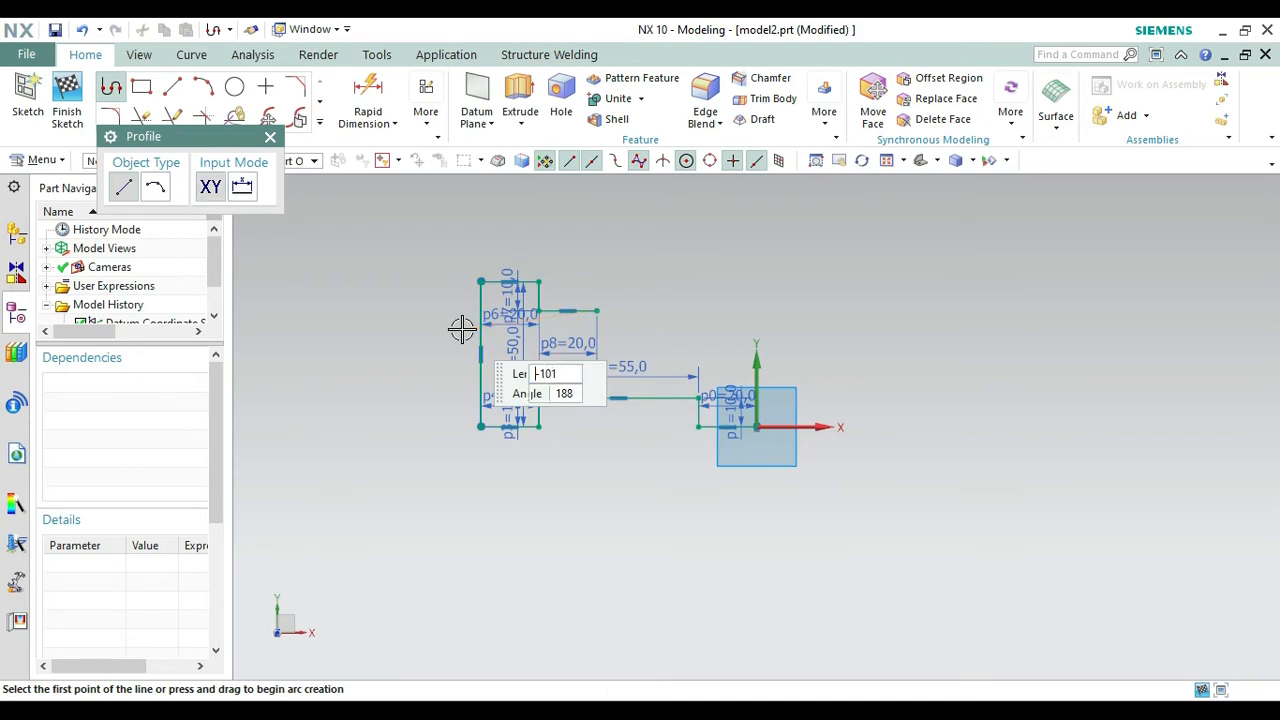
# Draw a second connected chain from the origin, 20 up and 20 left.
pyautogui.click(757, 427)
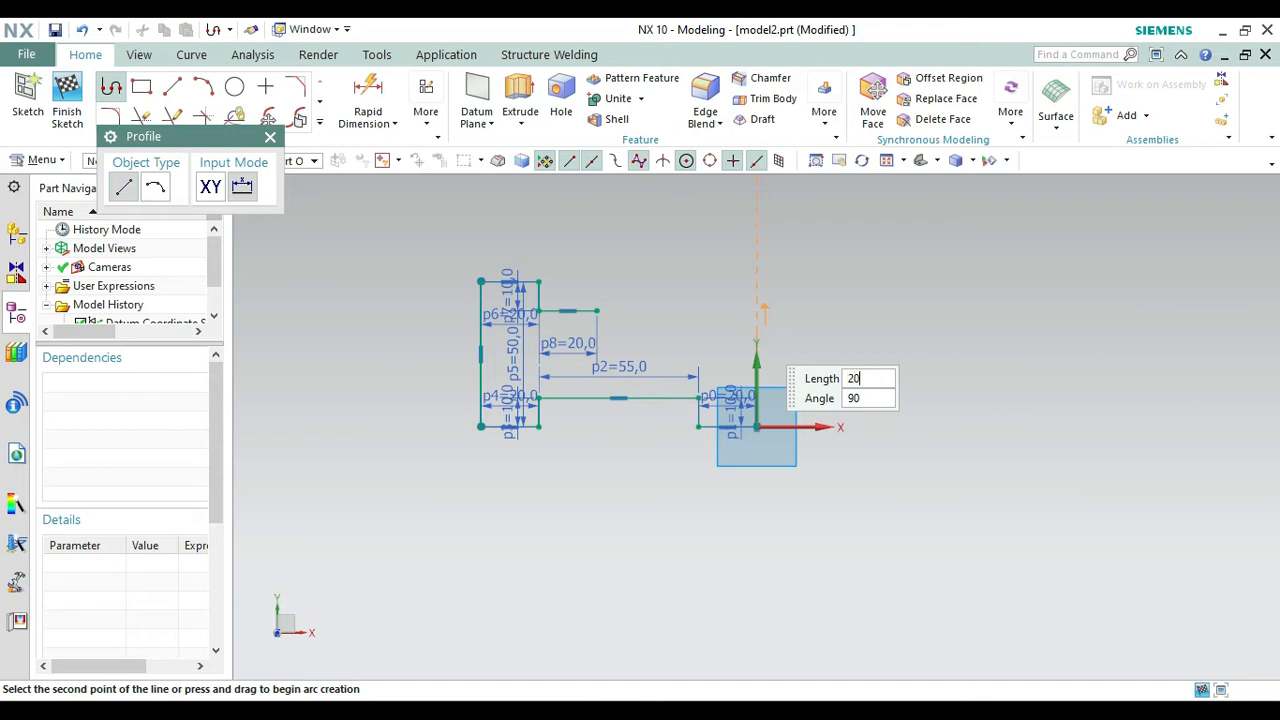
pyautogui.press('Return')
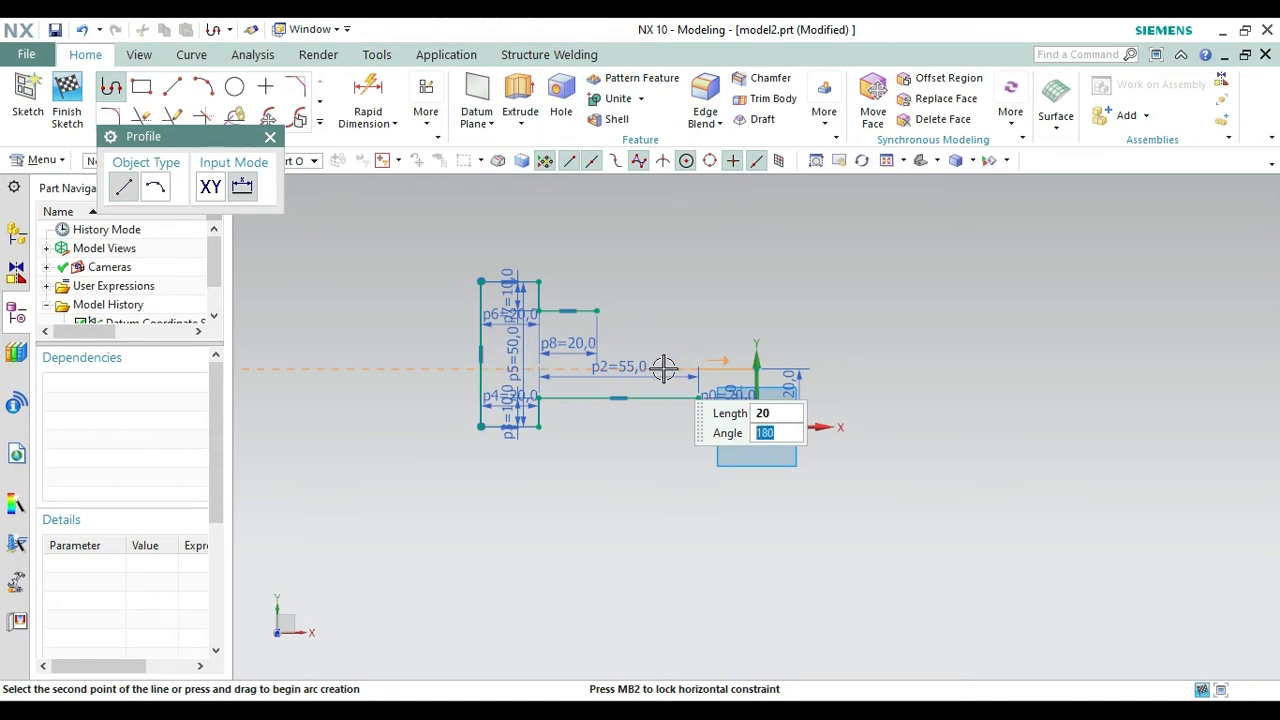
pyautogui.press('Return')
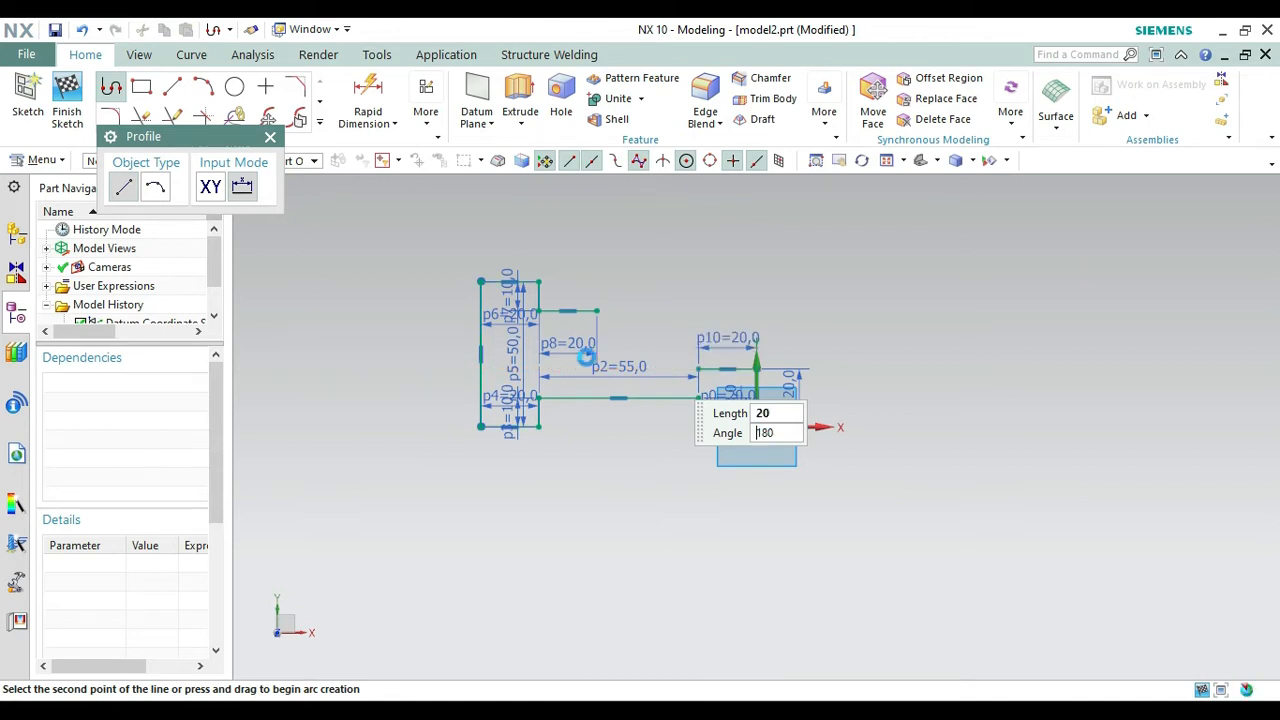
pyautogui.click(270, 138)
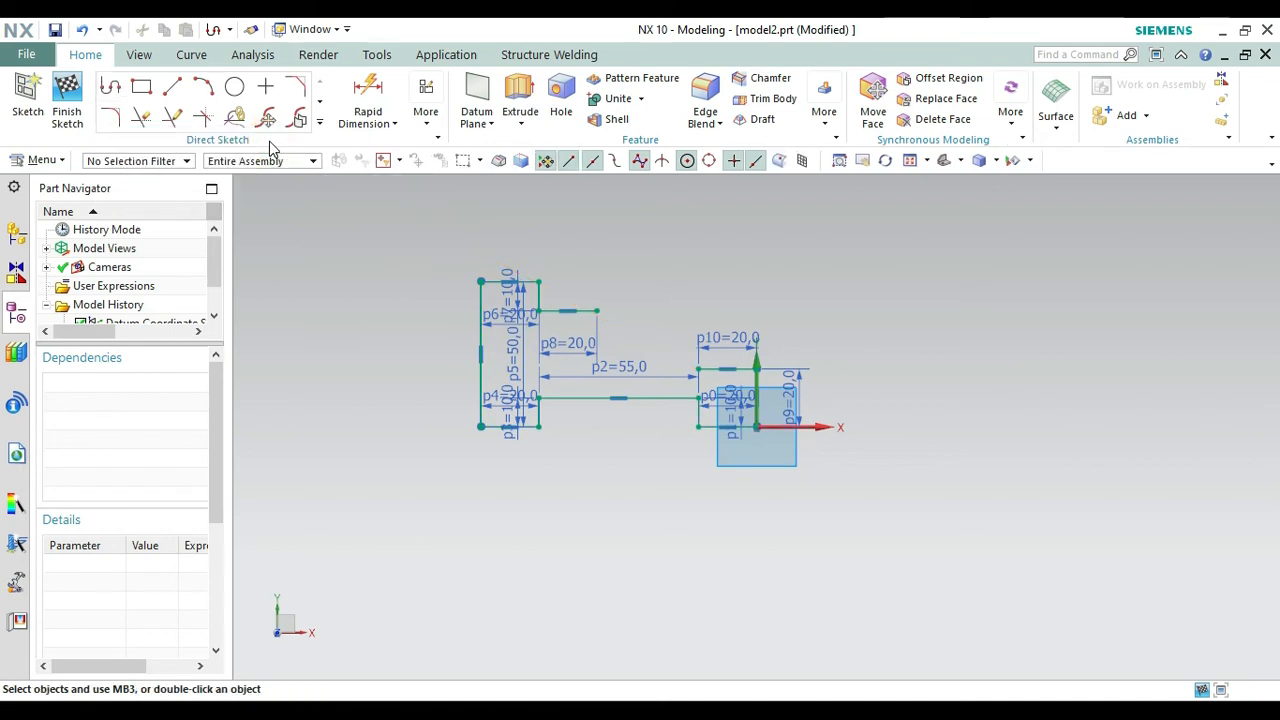
# Close the profile's gap with a concave arc of radius 35 between the open ends of the two chains.
pyautogui.click(205, 93)
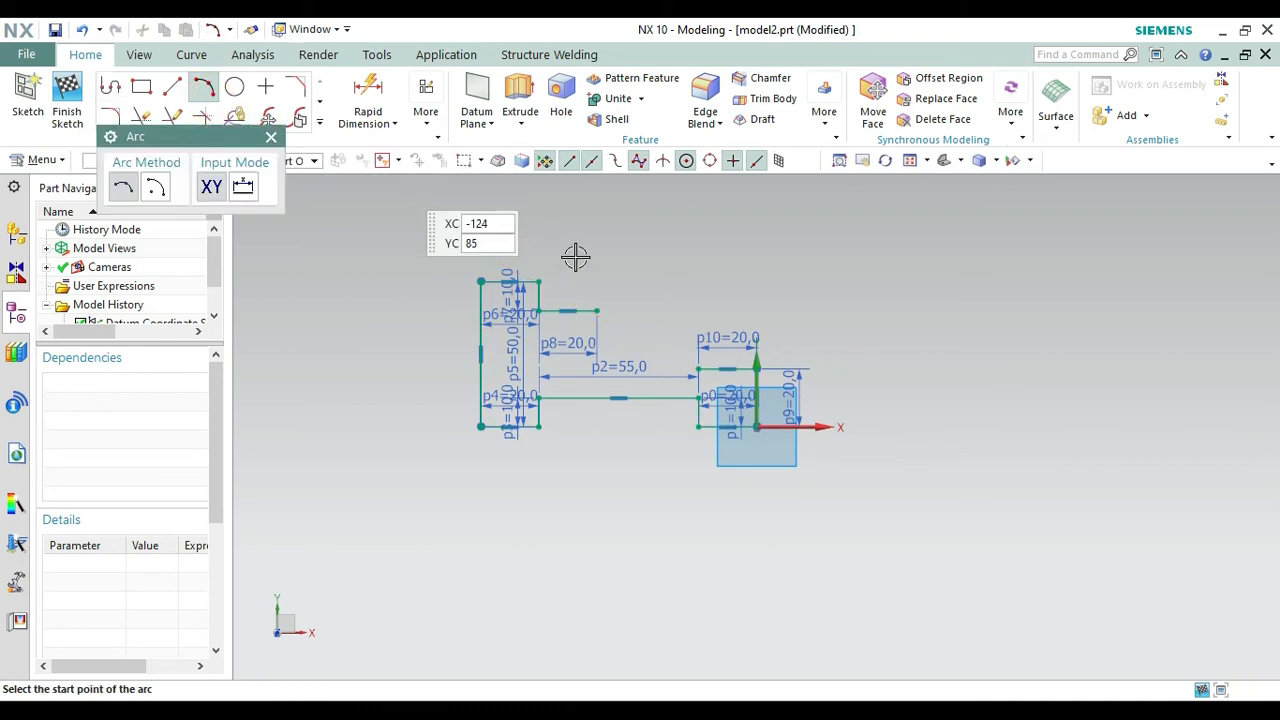
pyautogui.click(598, 311)
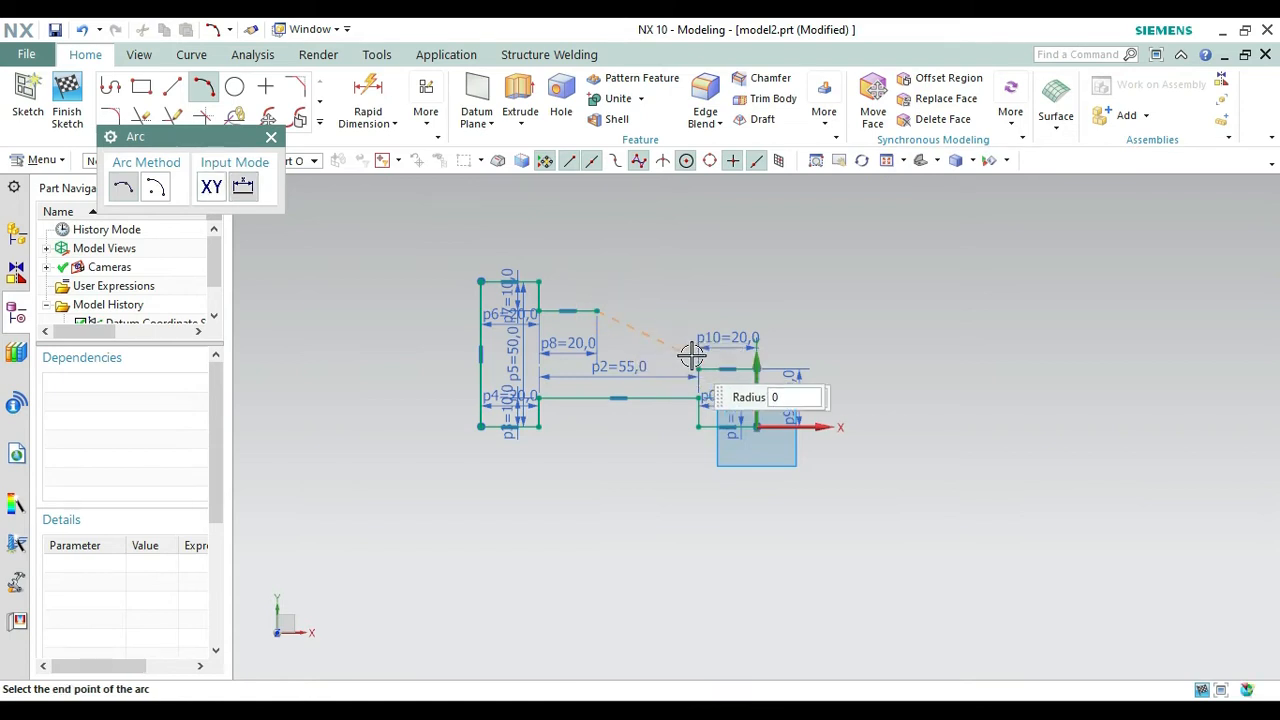
pyautogui.click(697, 366)
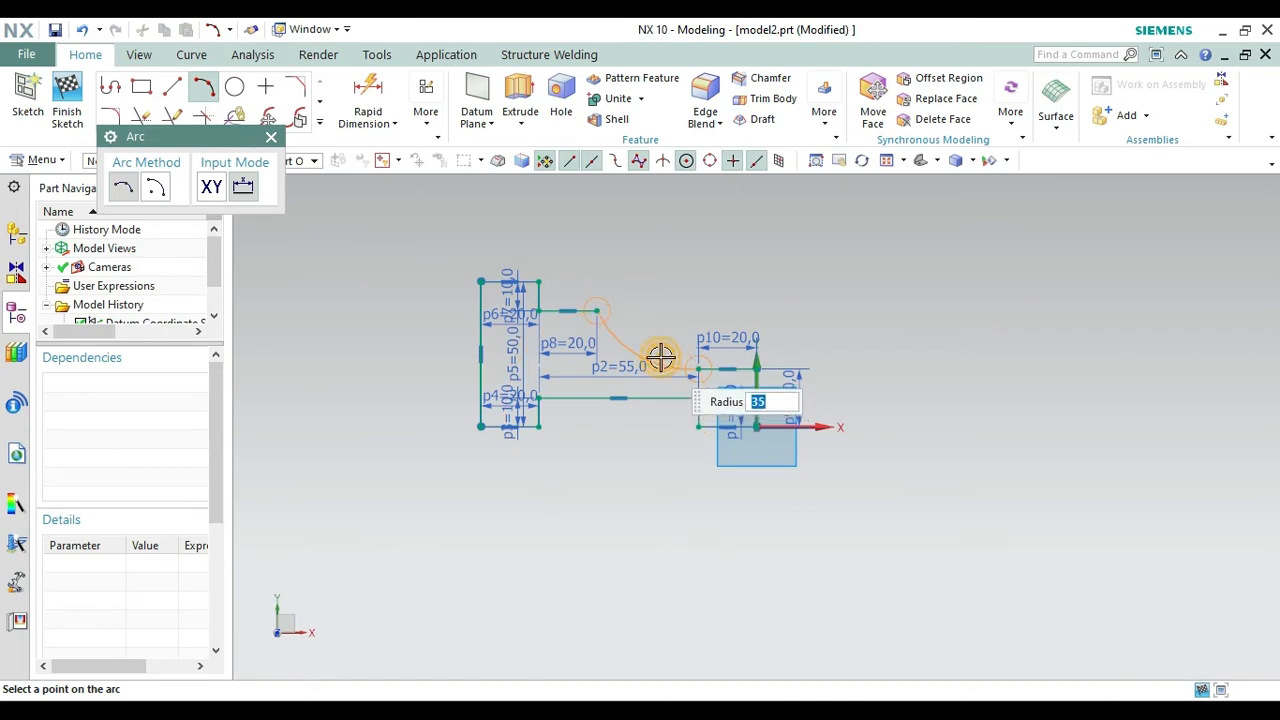
pyautogui.click(660, 357)
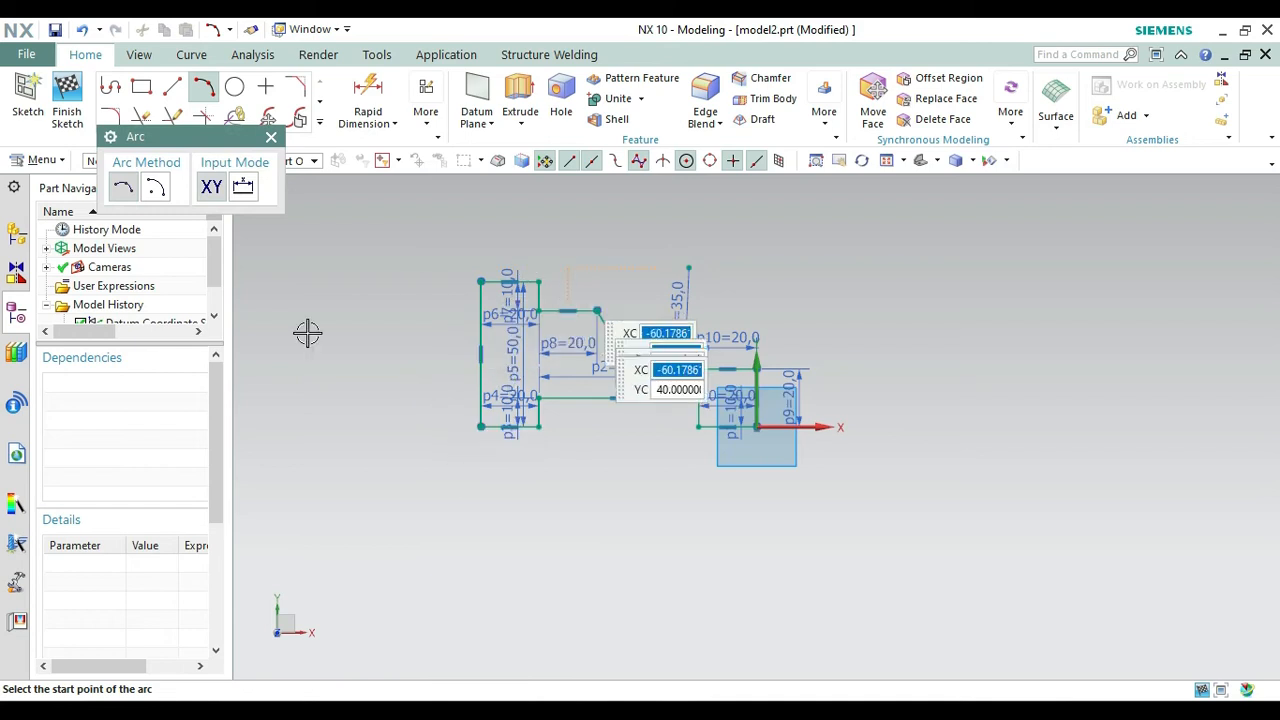
pyautogui.click(272, 137)
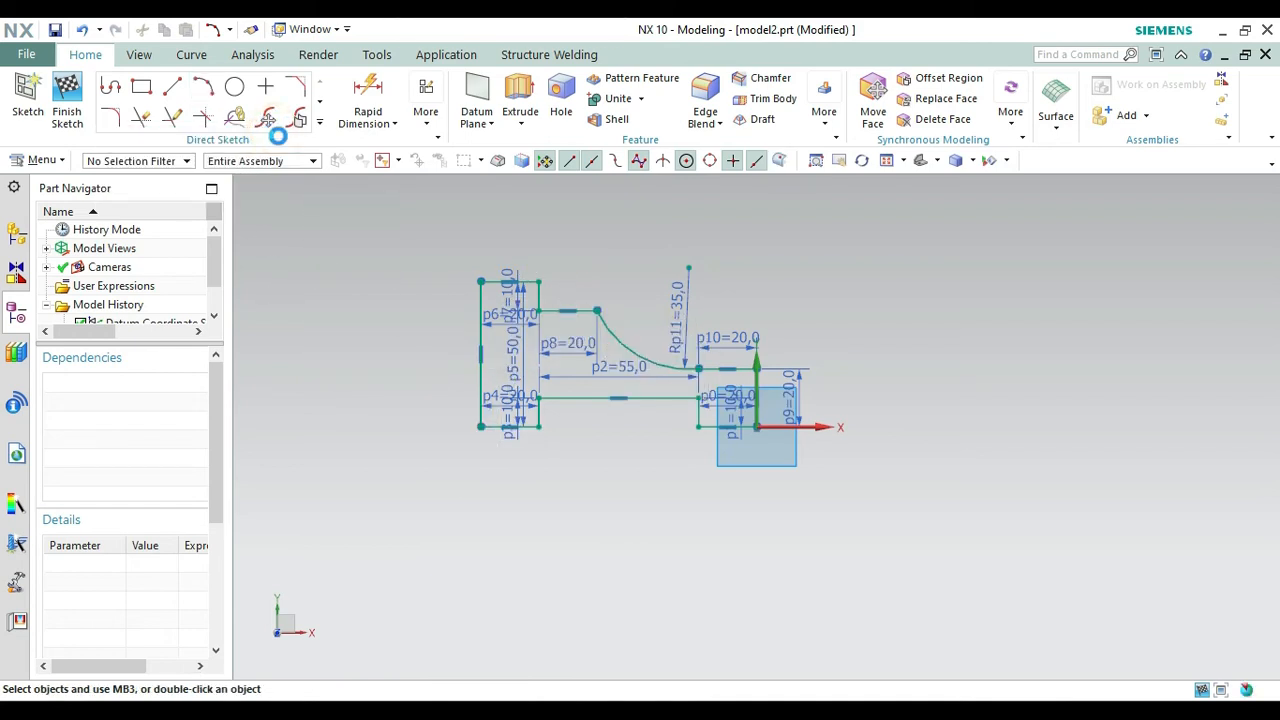
# Fillet the left foot's two bottom corners and its inner corner with the recess with radius 4.
pyautogui.rightClick(316, 183)
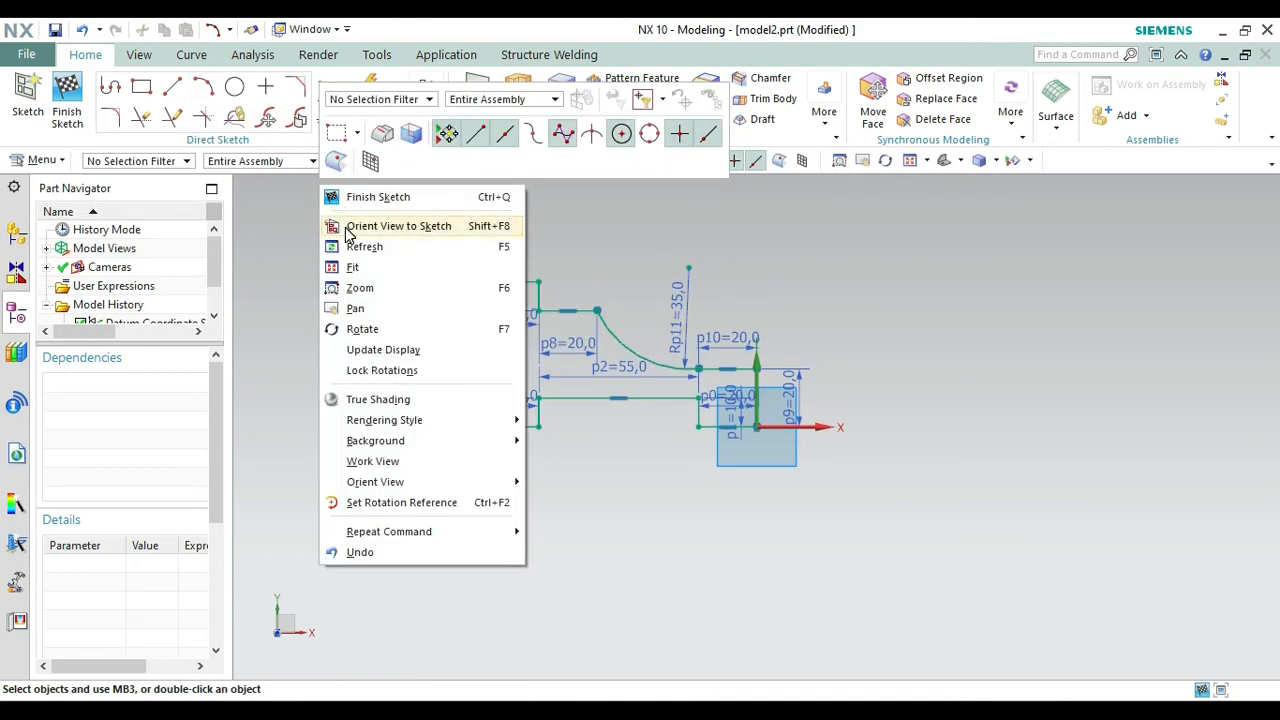
pyautogui.click(346, 226)
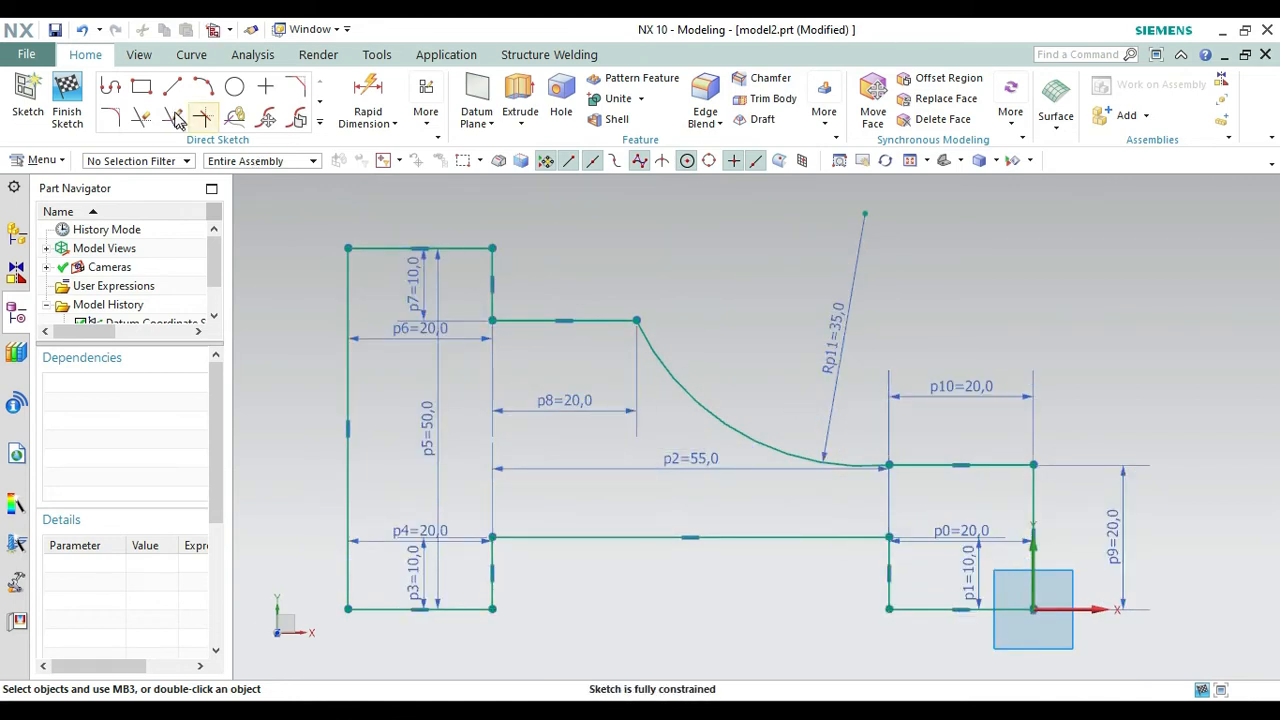
pyautogui.click(121, 127)
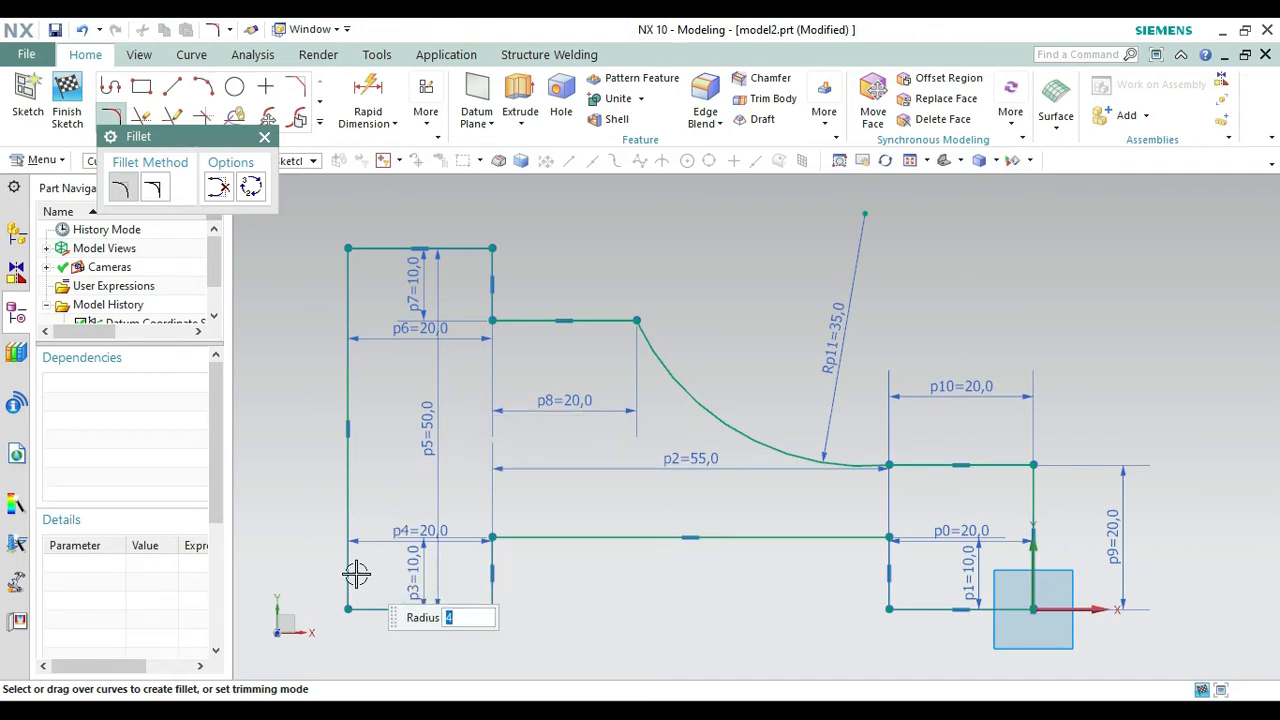
pyautogui.click(366, 604)
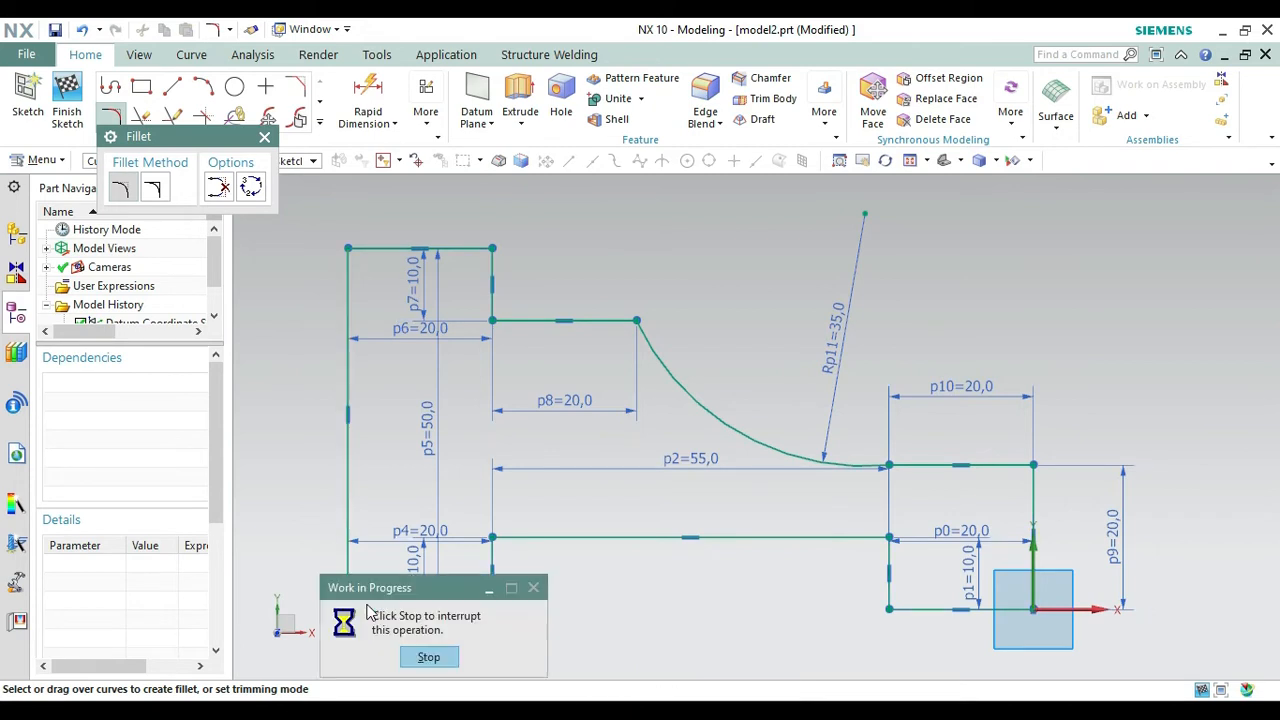
pyautogui.click(492, 592)
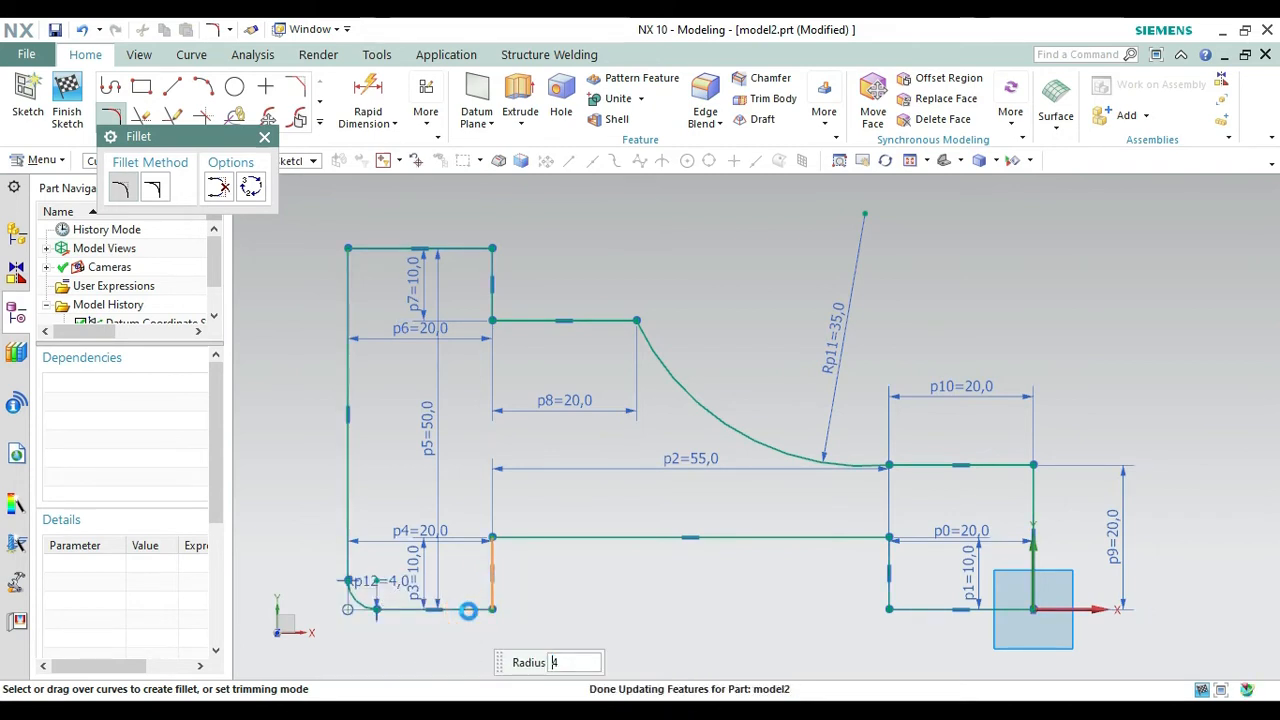
pyautogui.click(468, 609)
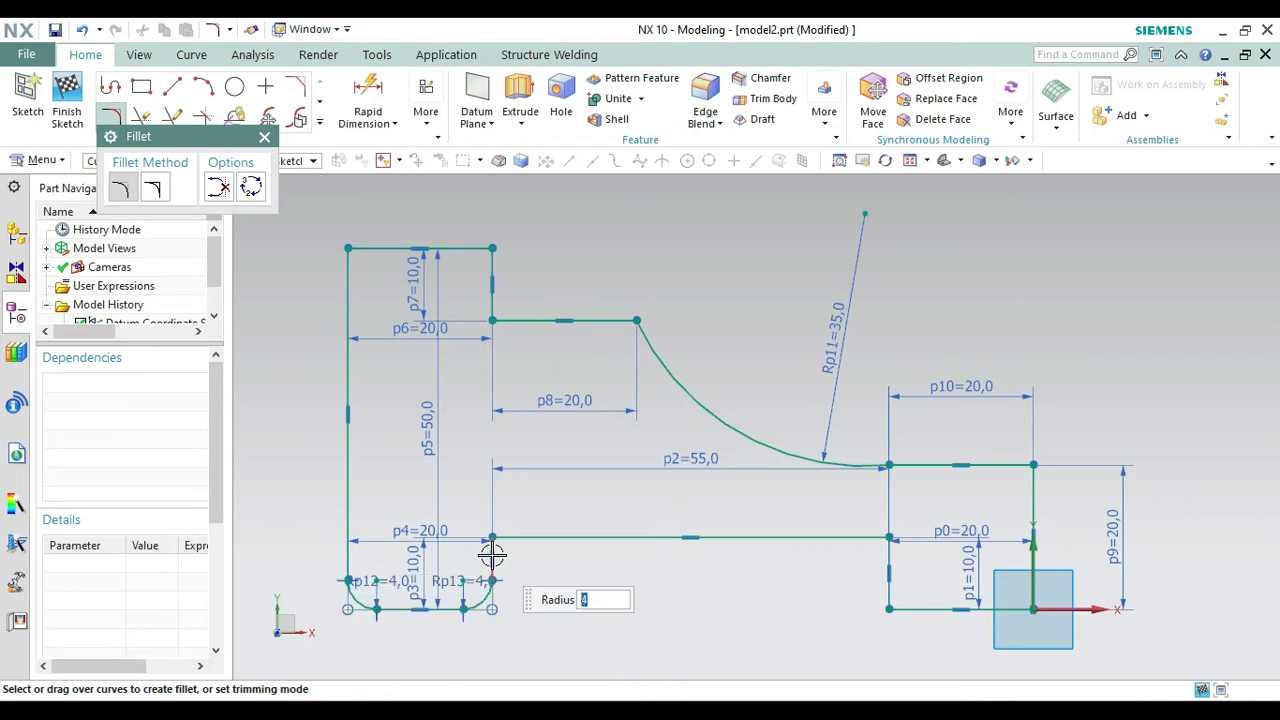
pyautogui.click(524, 540)
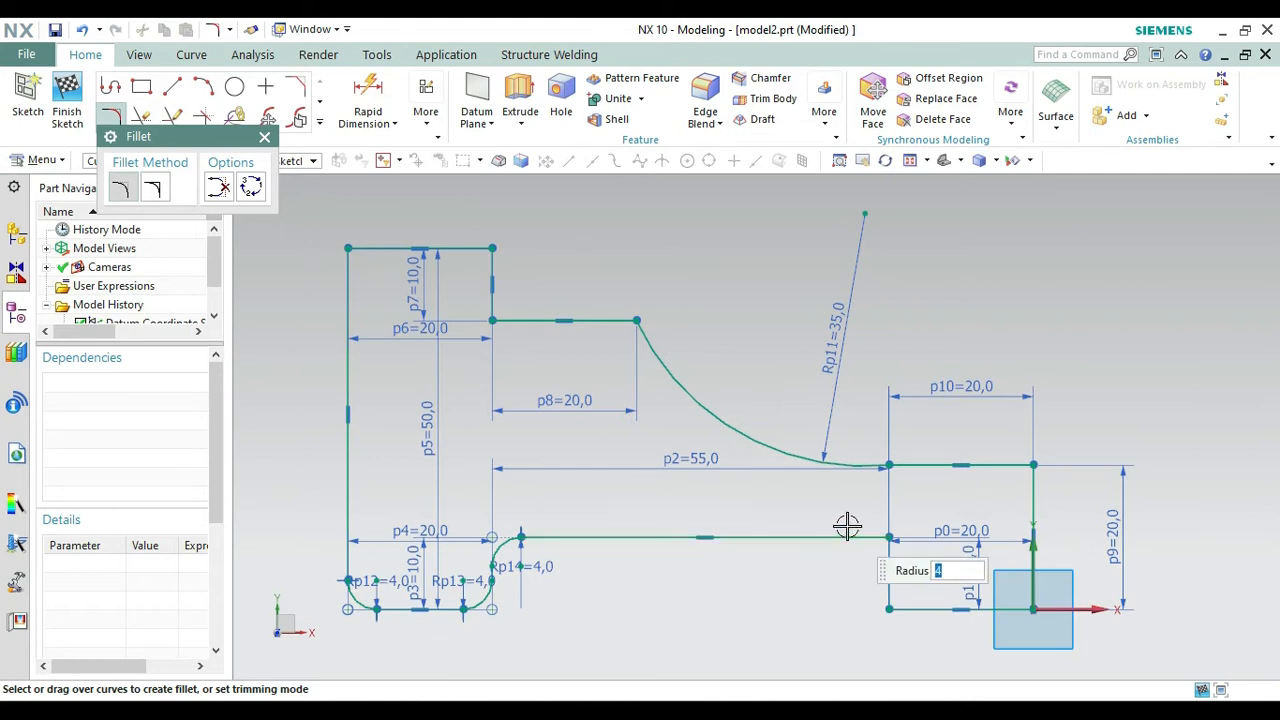
# Fillet the right foot's inner corner with the recess and its two bottom corners with radius 4.
pyautogui.click(838, 538)
pyautogui.click(884, 566)
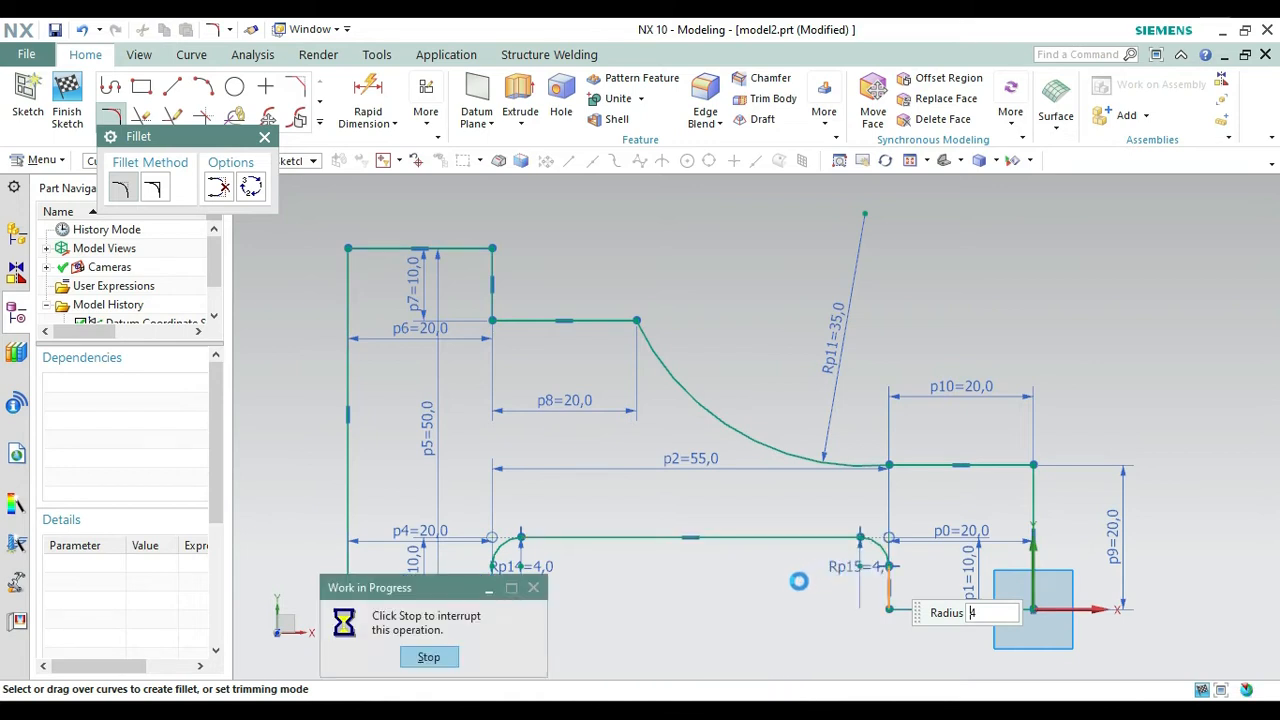
pyautogui.click(906, 607)
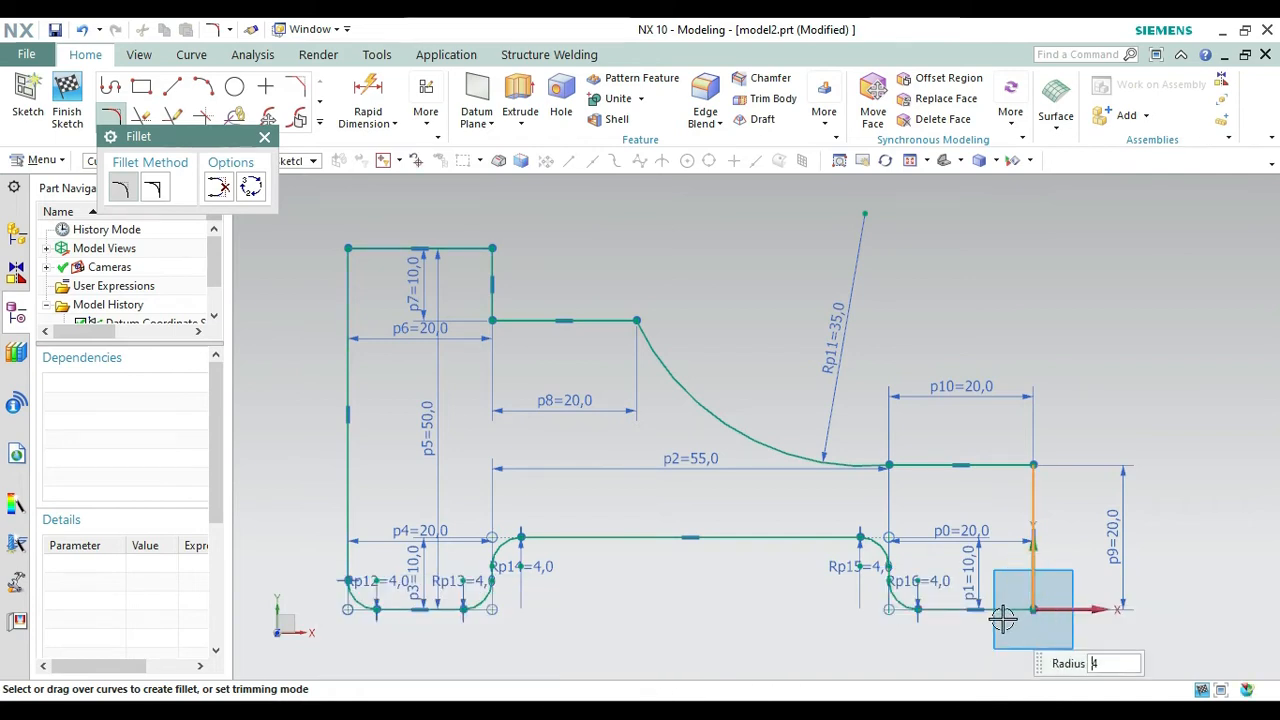
pyautogui.click(1008, 613)
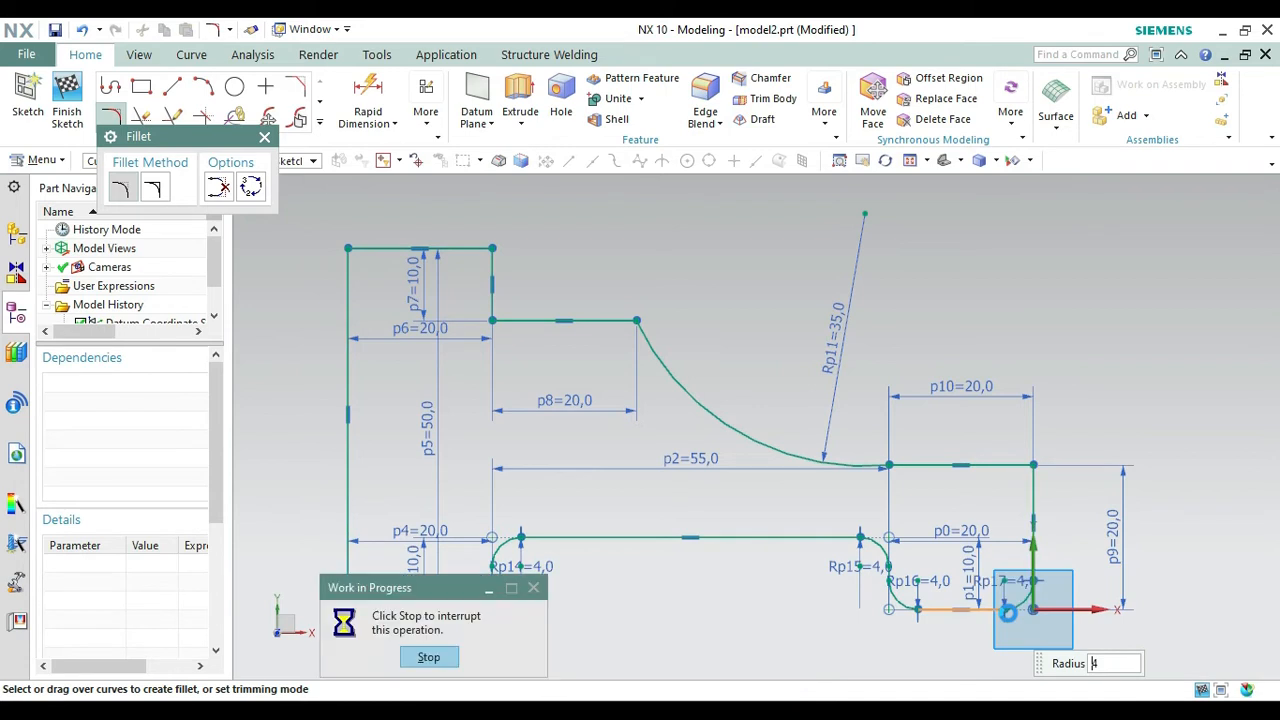
# Fillet the upper block's two top corners and its inner corner with the step with radius 4.
pyautogui.click(372, 246)
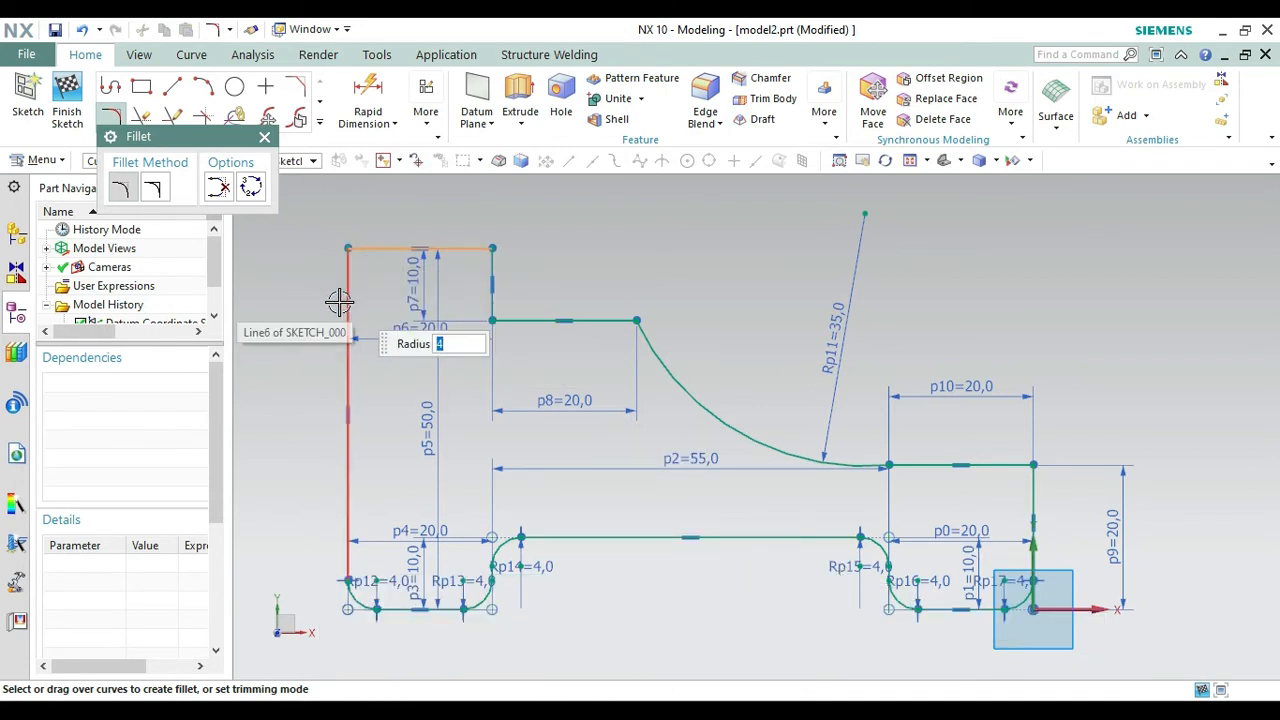
pyautogui.click(470, 250)
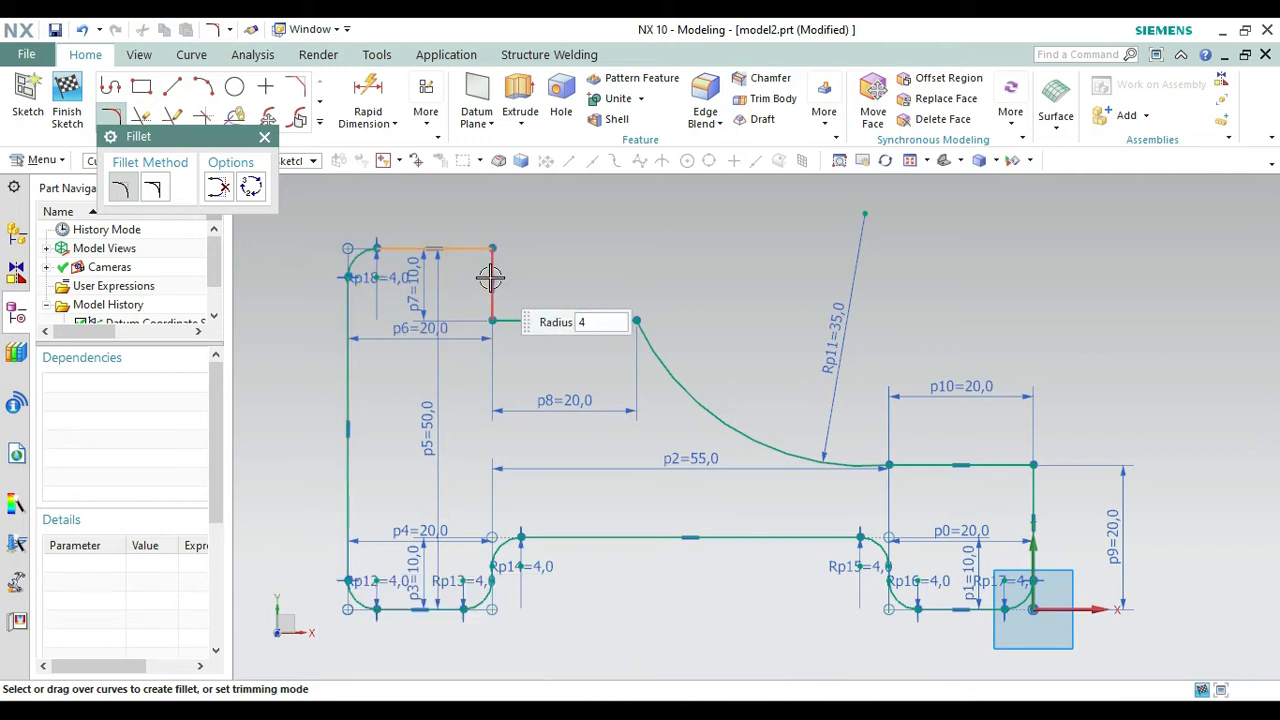
pyautogui.click(489, 278)
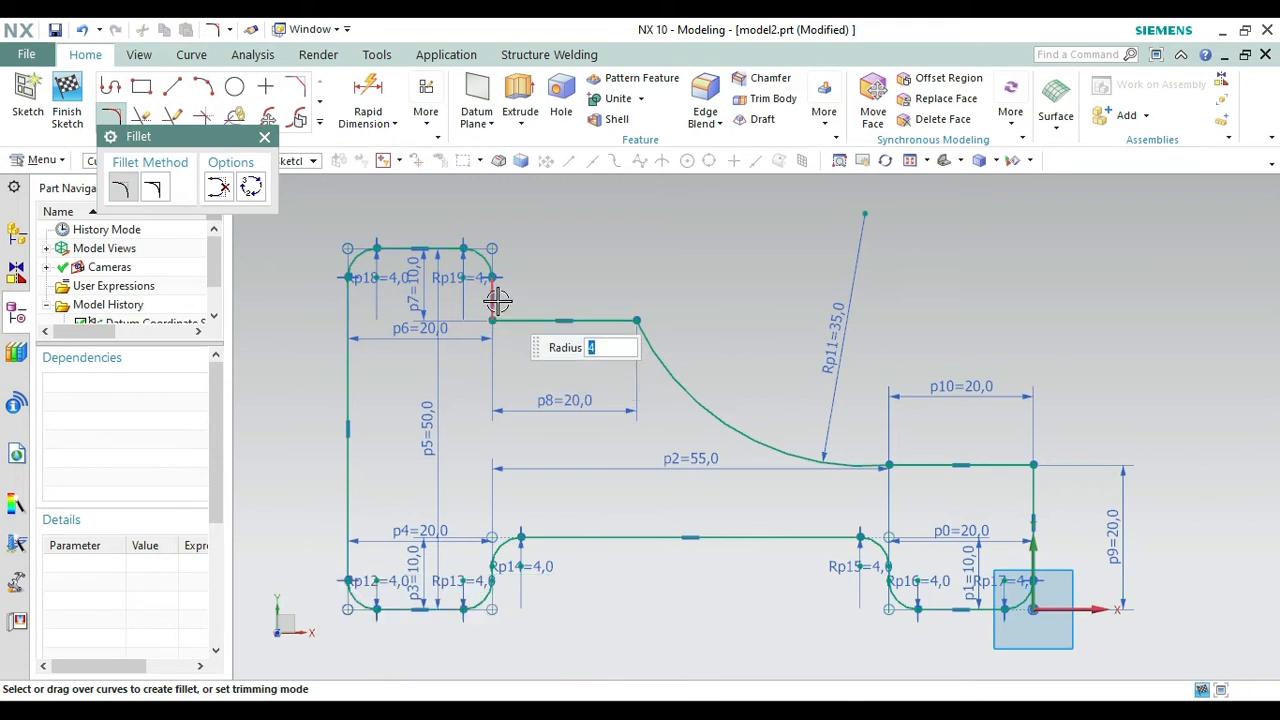
pyautogui.click(516, 319)
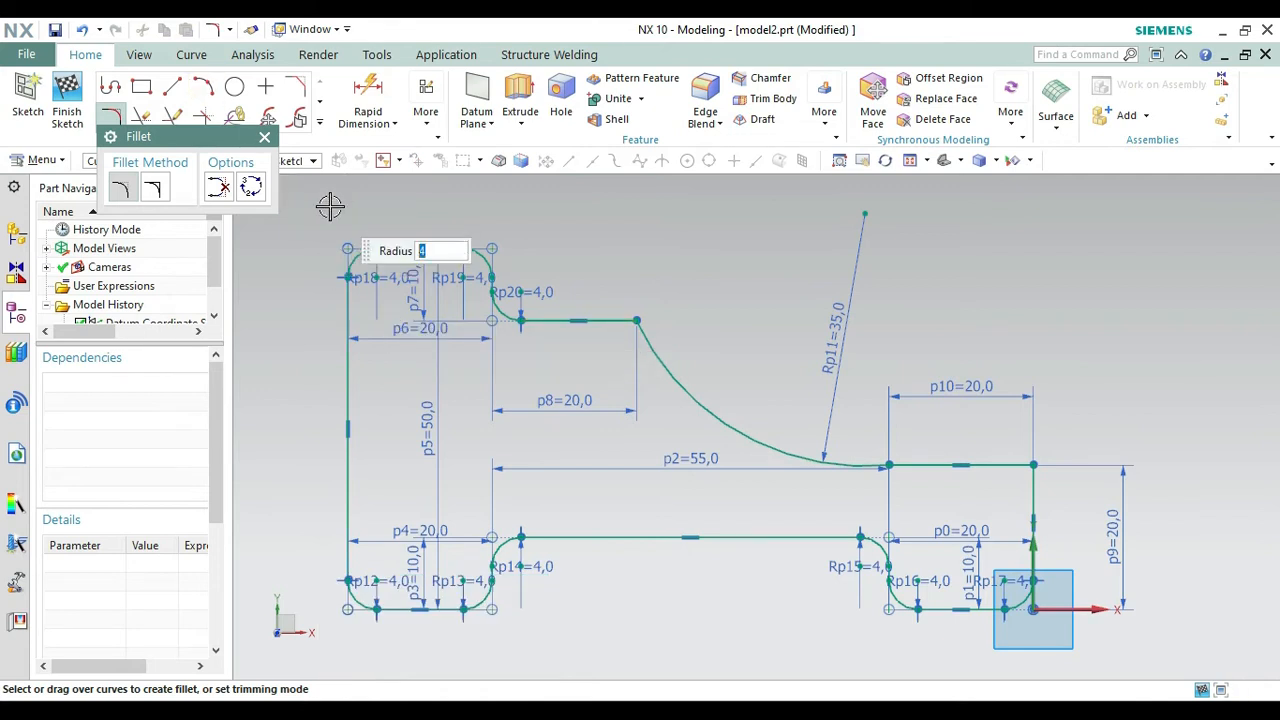
# Fillet the corner between the step's horizontal line and the radius 35 arc with radius 2.
pyautogui.click(615, 322)
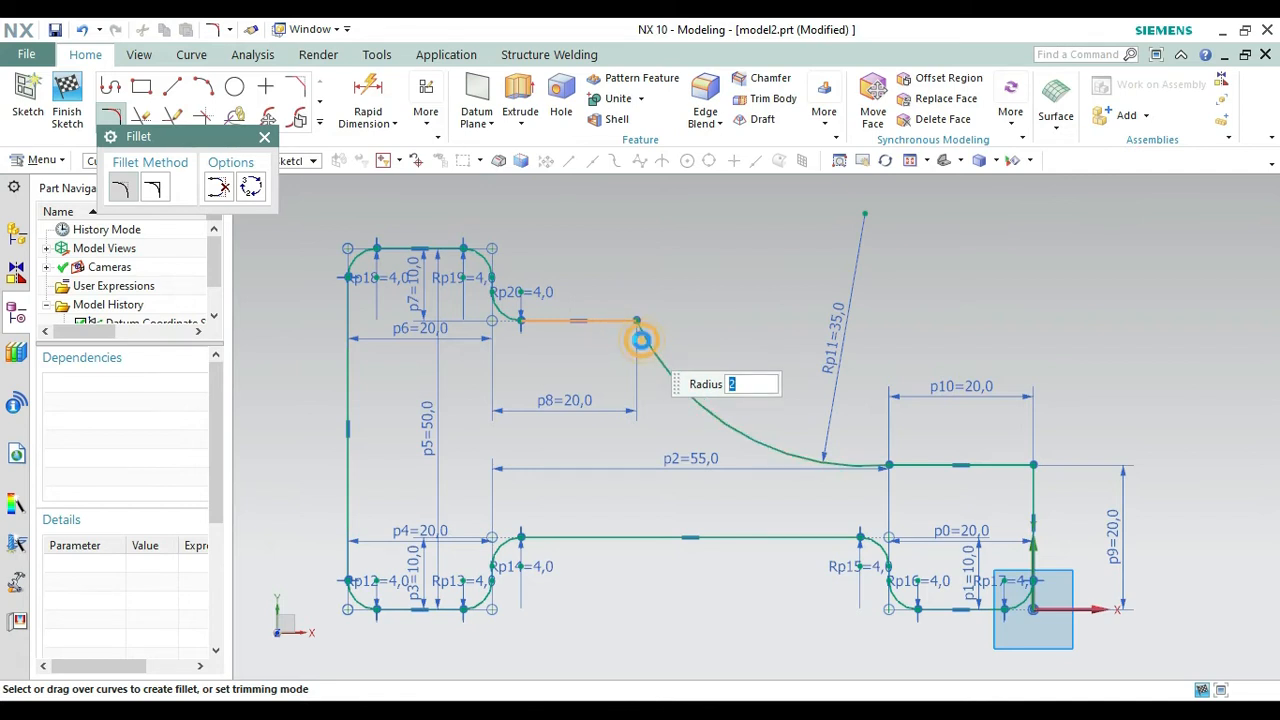
pyautogui.click(641, 340)
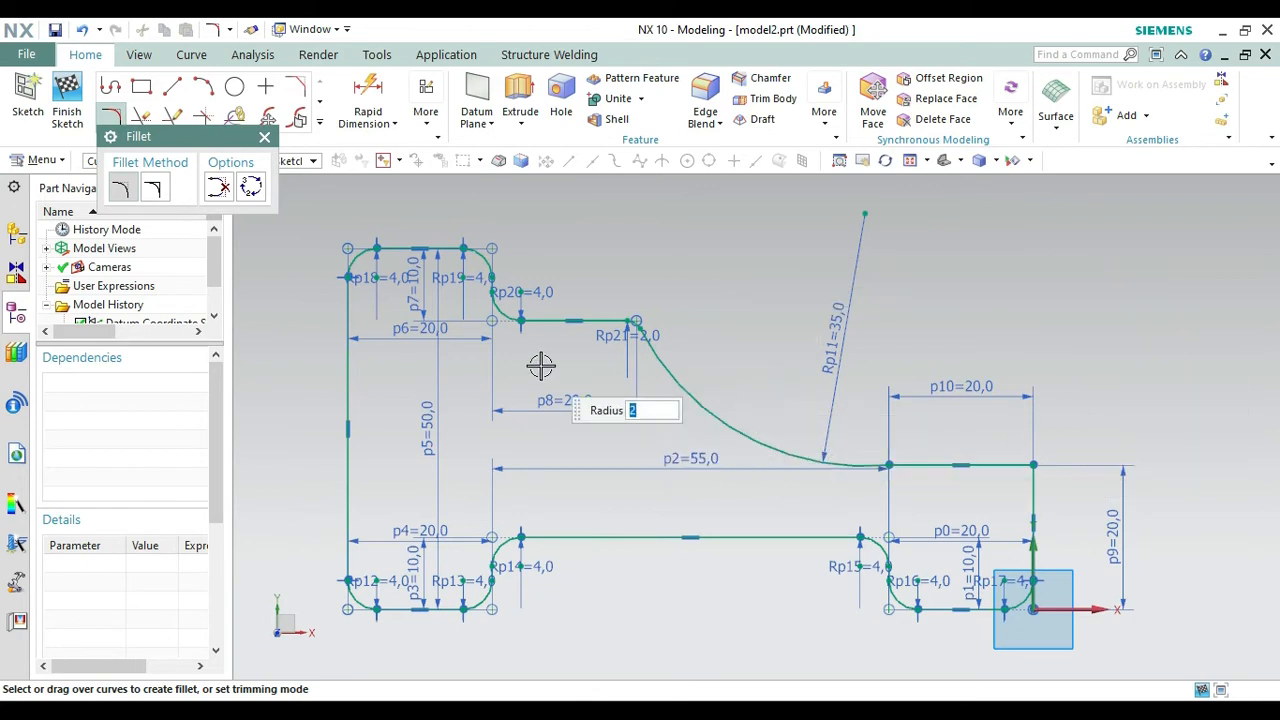
pyautogui.click(264, 136)
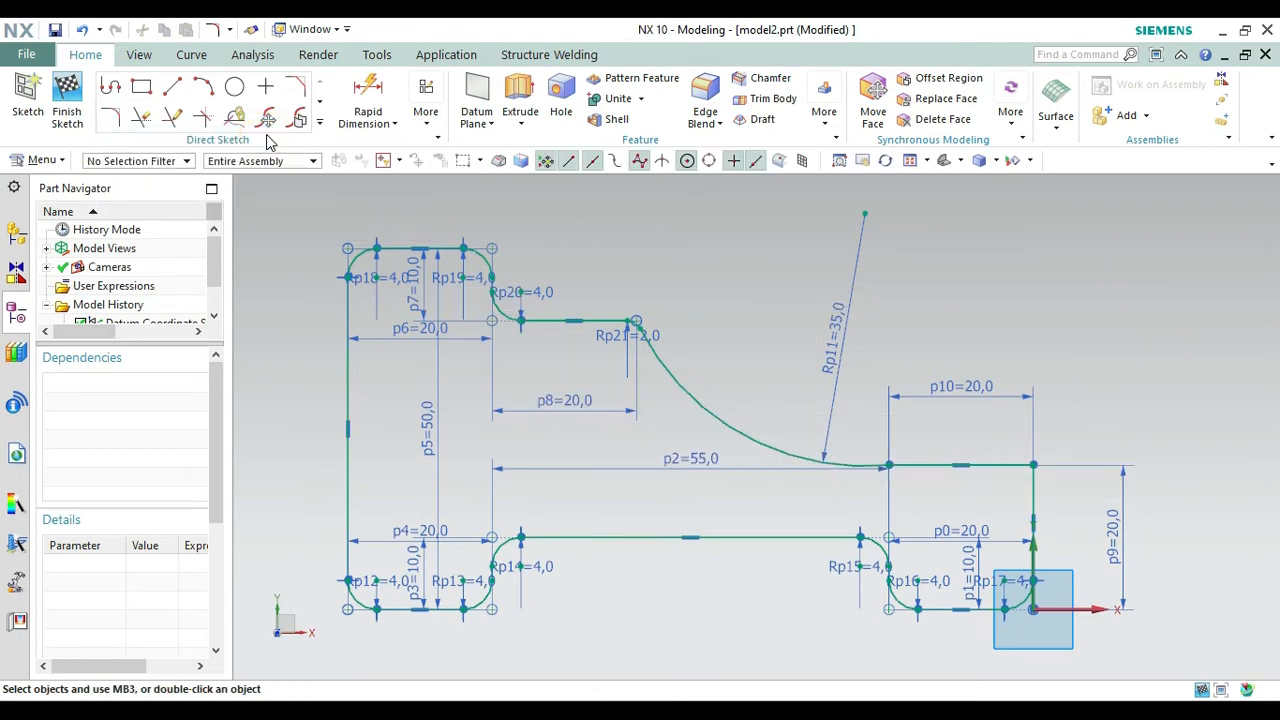
# Finish the sketch and extrude the whole closed profile 5 mm with the Boolean set to None.
pyautogui.click(67, 100)
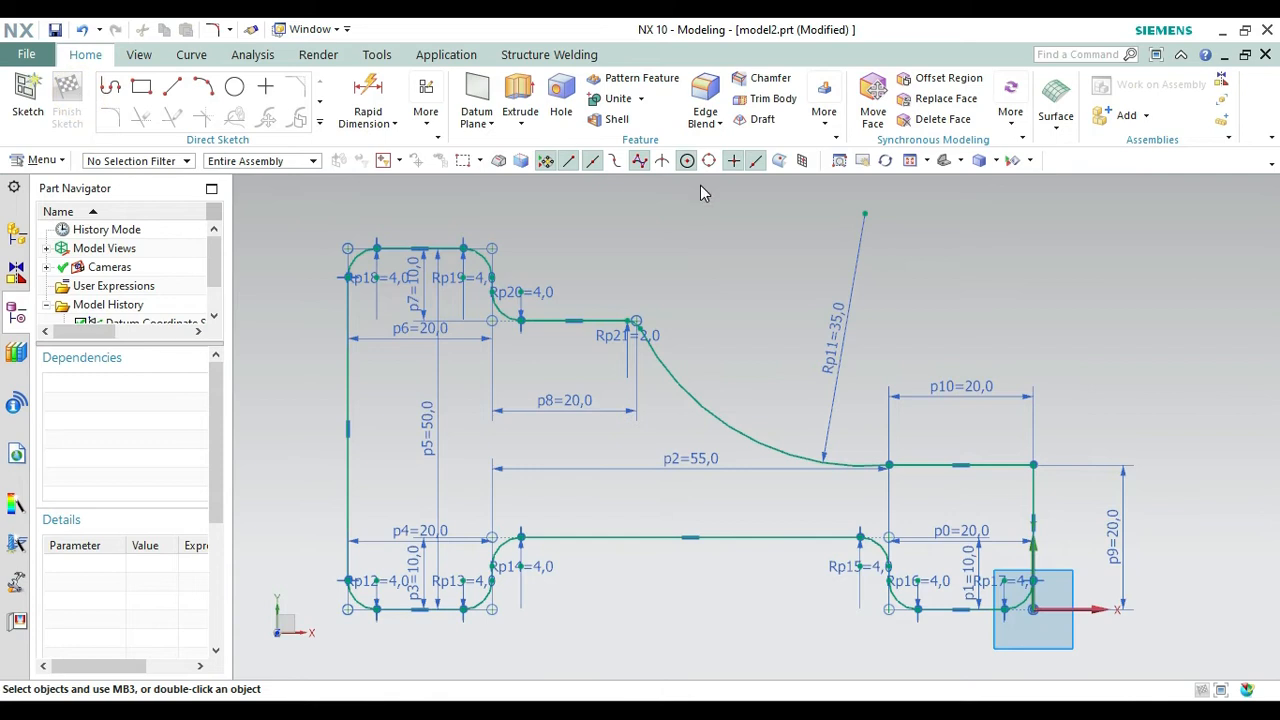
pyautogui.click(942, 161)
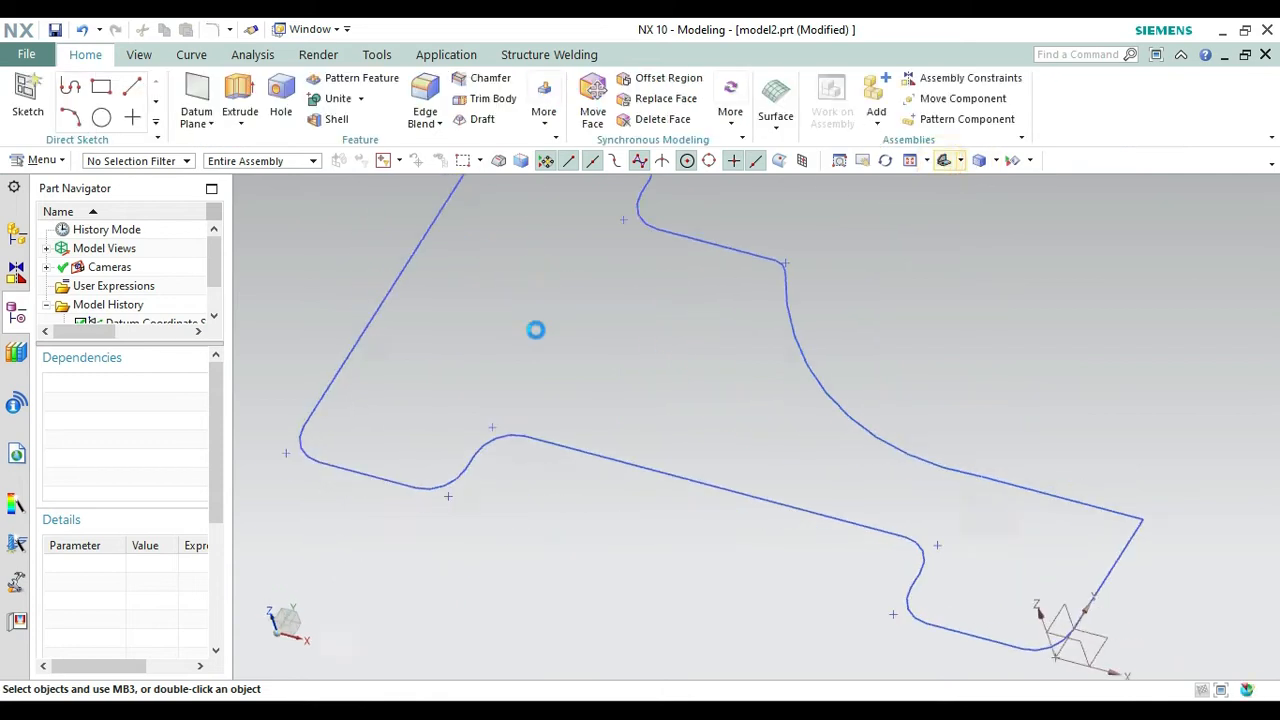
pyautogui.click(240, 92)
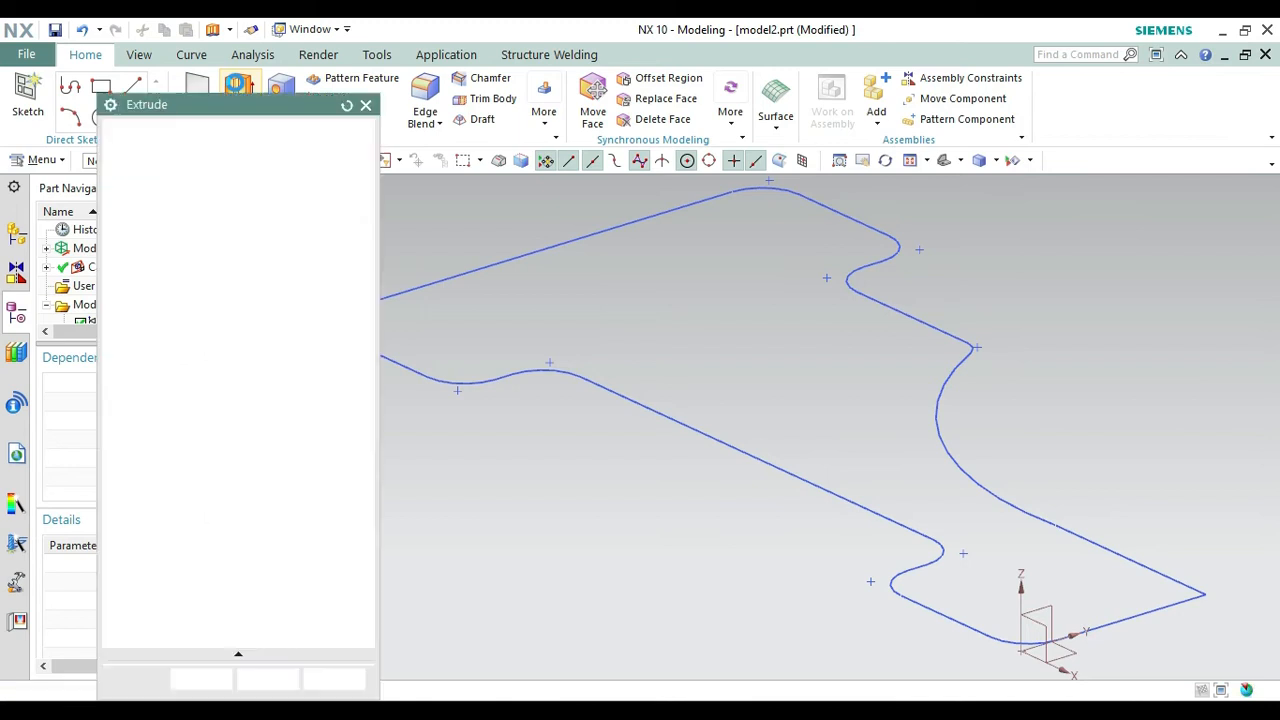
pyautogui.click(680, 426)
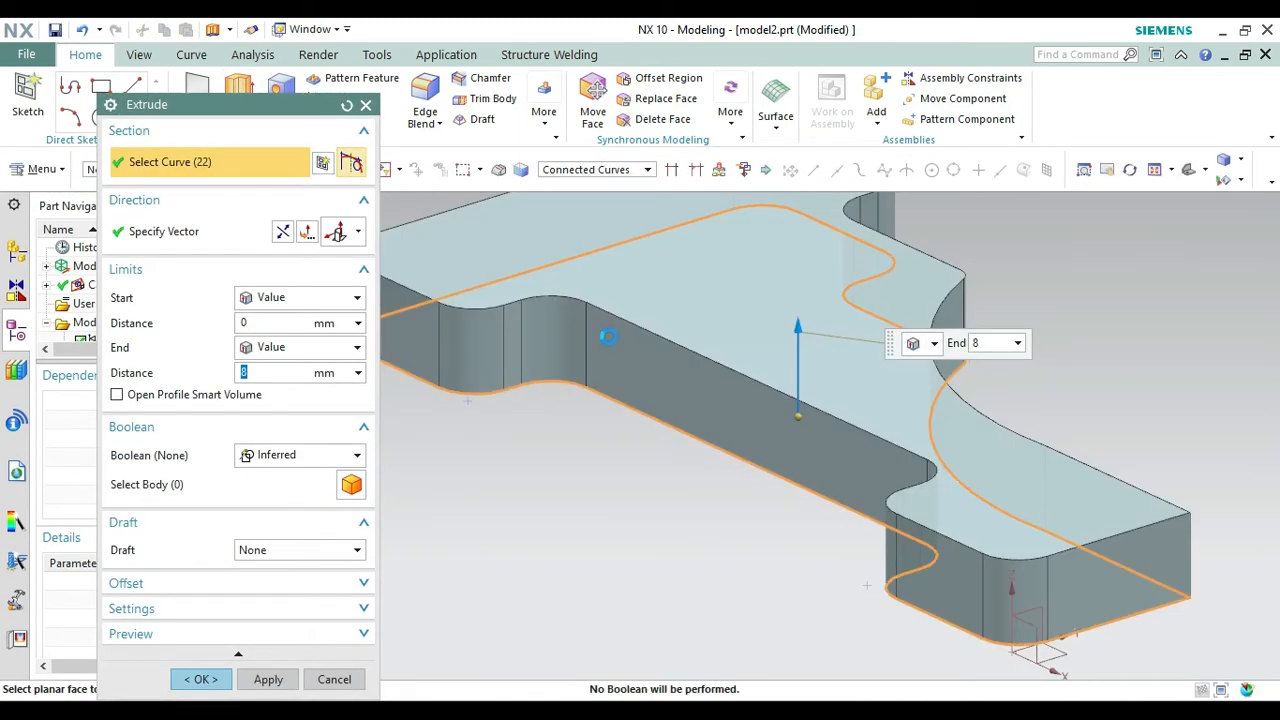
pyautogui.click(314, 462)
pyautogui.click(262, 477)
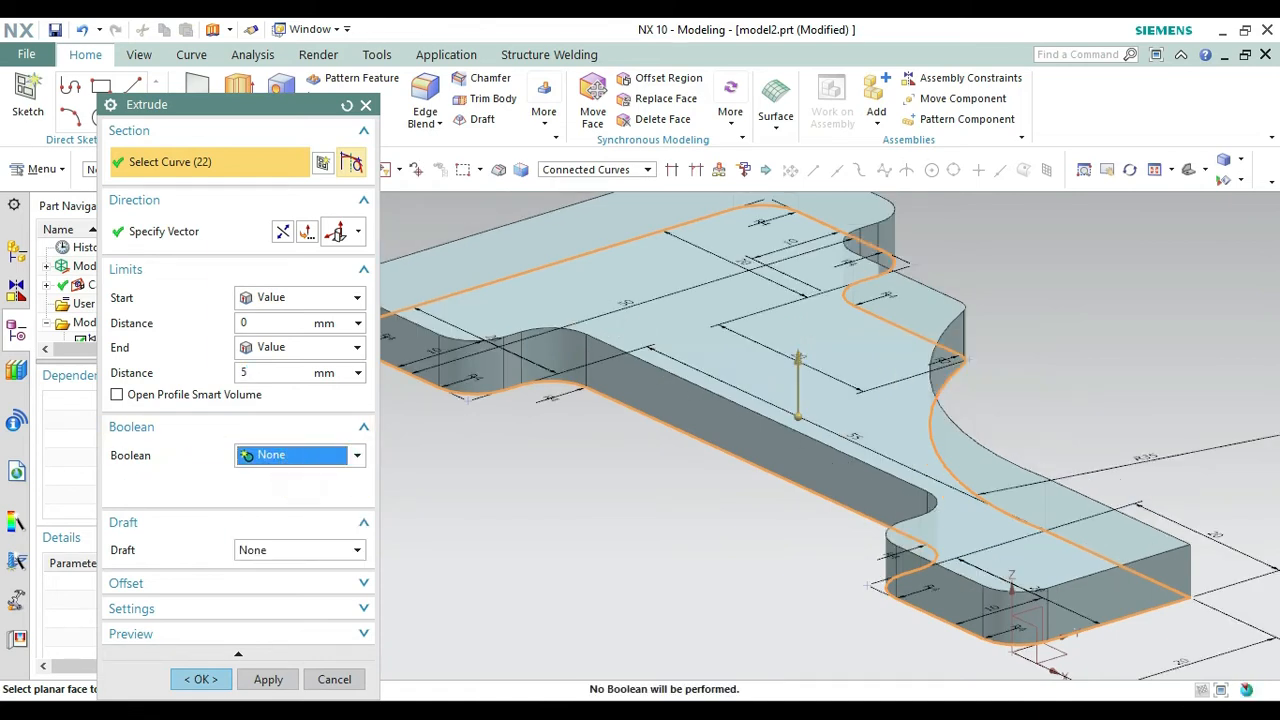
pyautogui.click(197, 647)
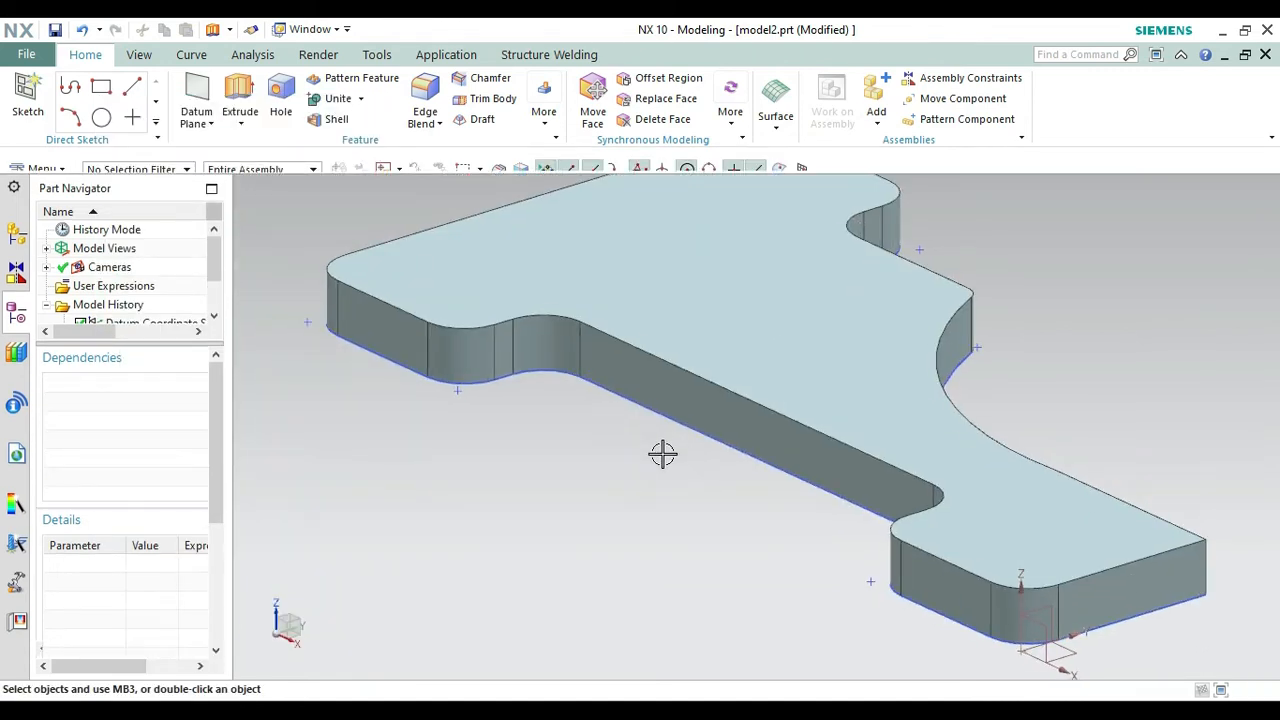
# Hide the profile sketch beneath the extruded plate and show the part in a 3D view.
pyautogui.click(696, 430)
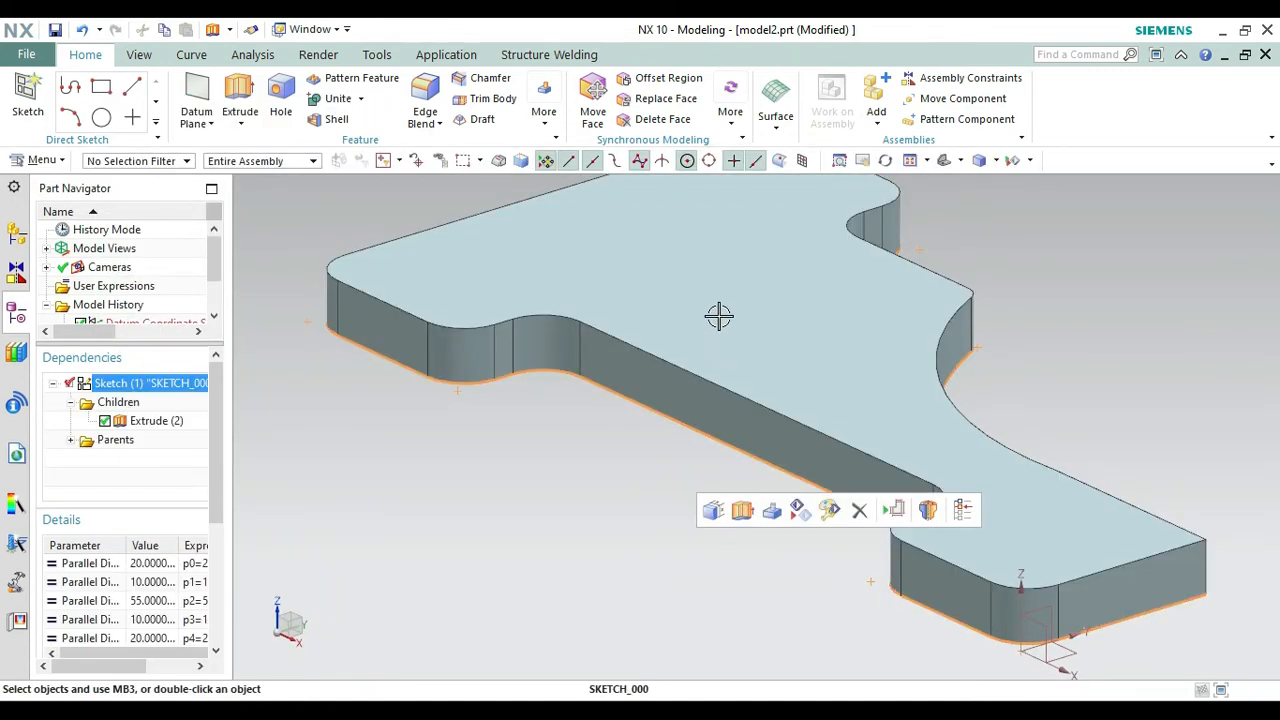
pyautogui.rightClick(718, 314)
pyautogui.click(714, 61)
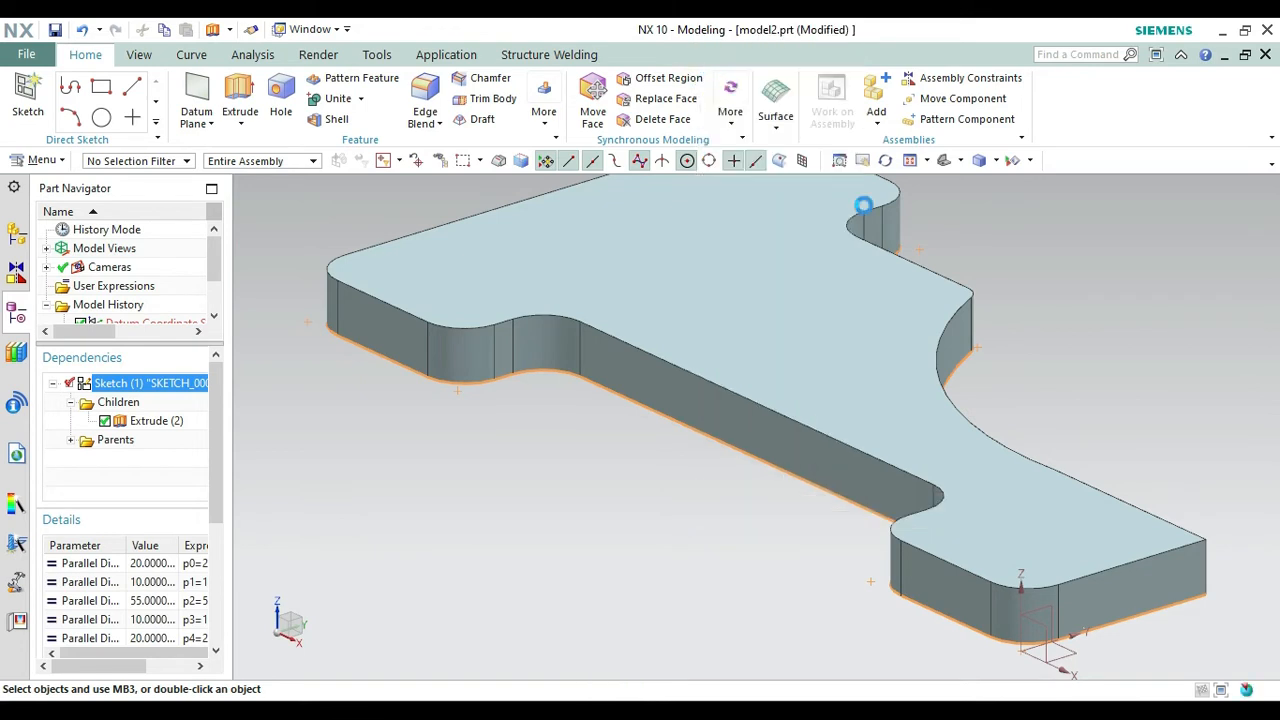
pyautogui.click(945, 162)
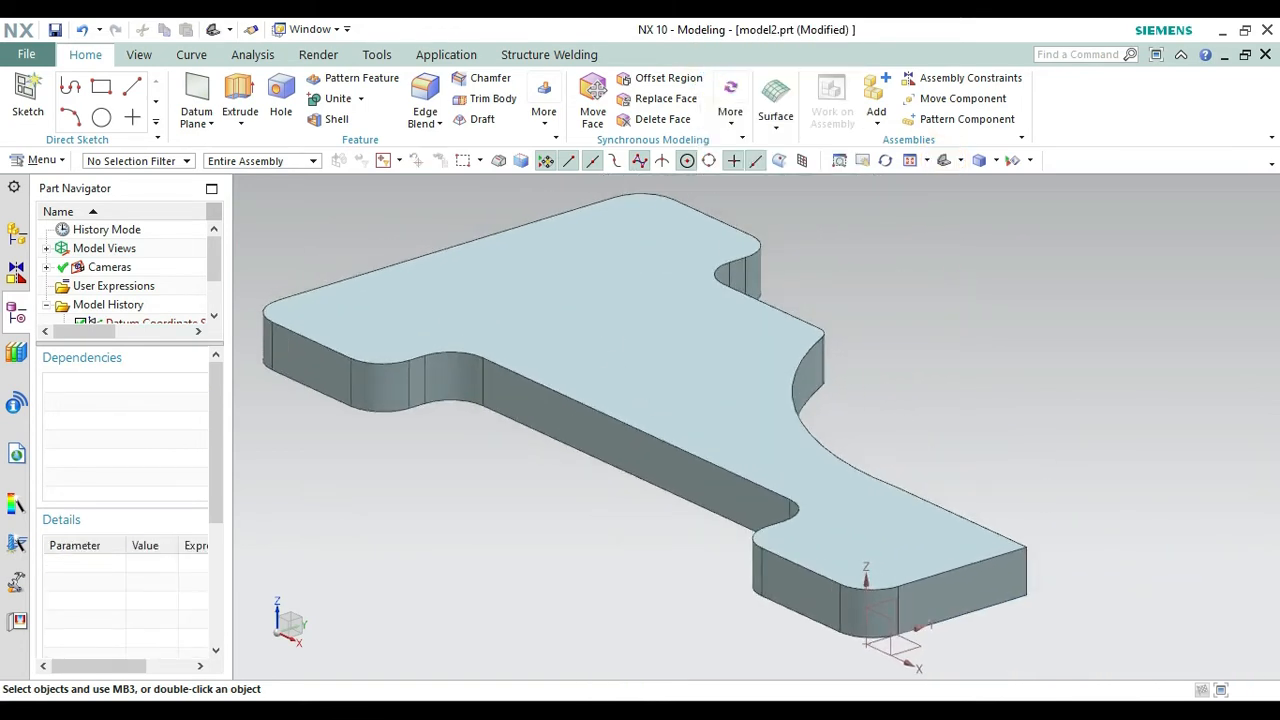
# Switch to the reference drawing in Photos to check the side plate's dimensions, and return to NX.
pyautogui.hotkey('alt', 'Tab')
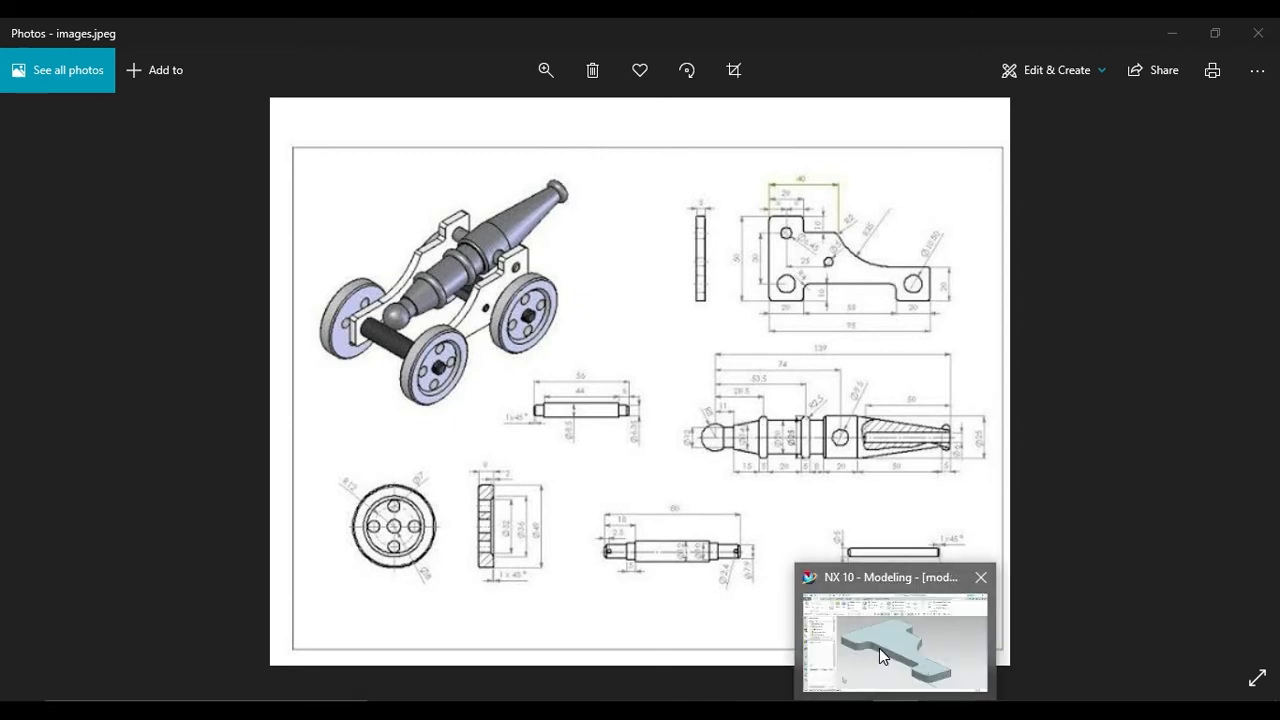
pyautogui.click(870, 645)
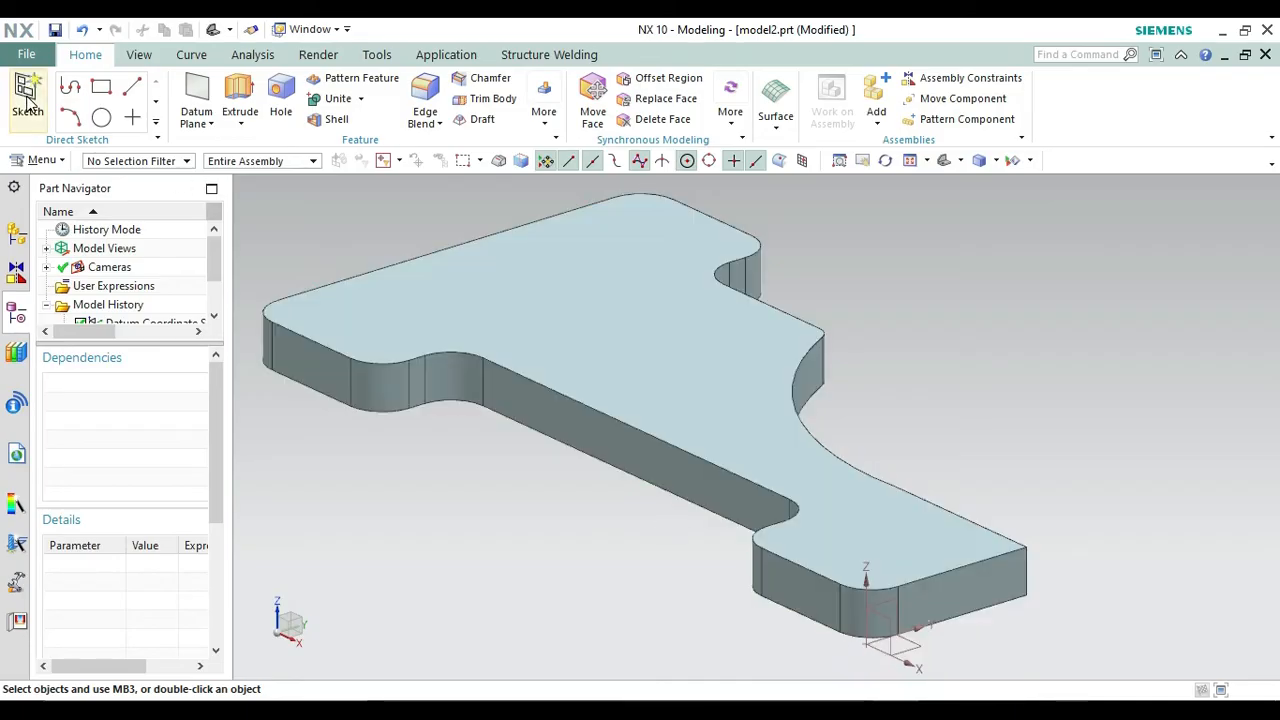
pyautogui.click(27, 95)
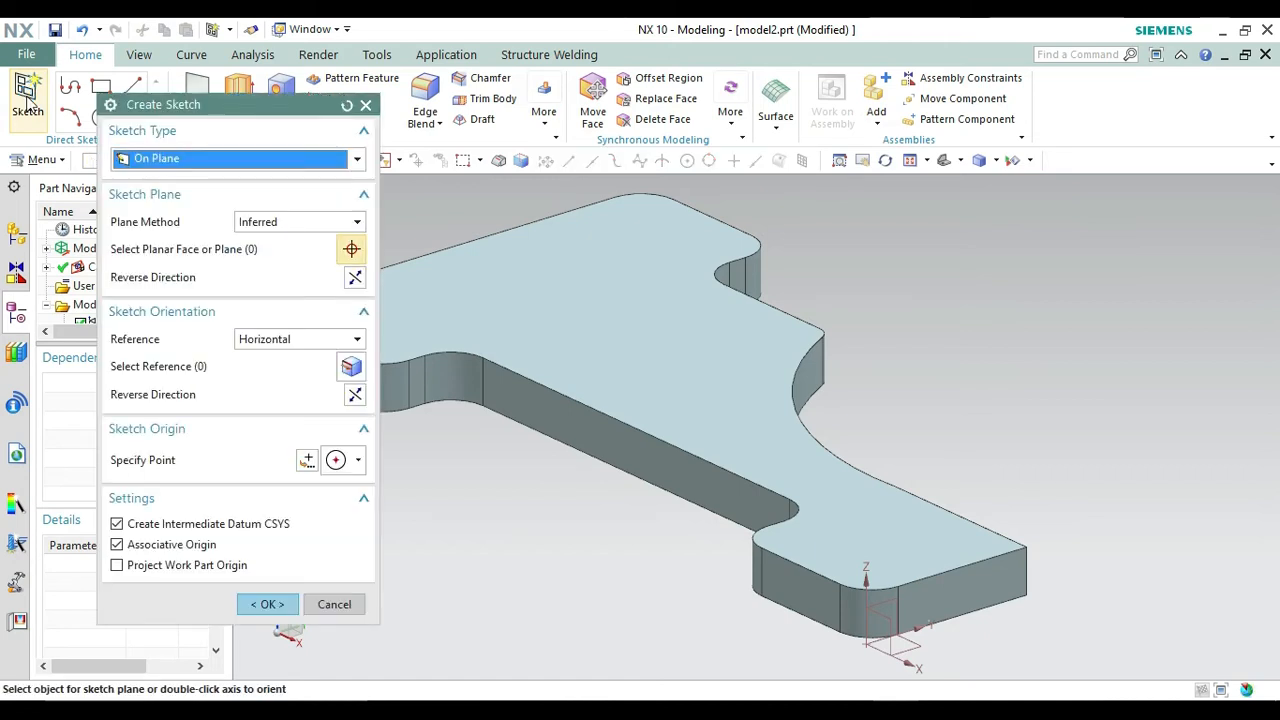
pyautogui.click(555, 300)
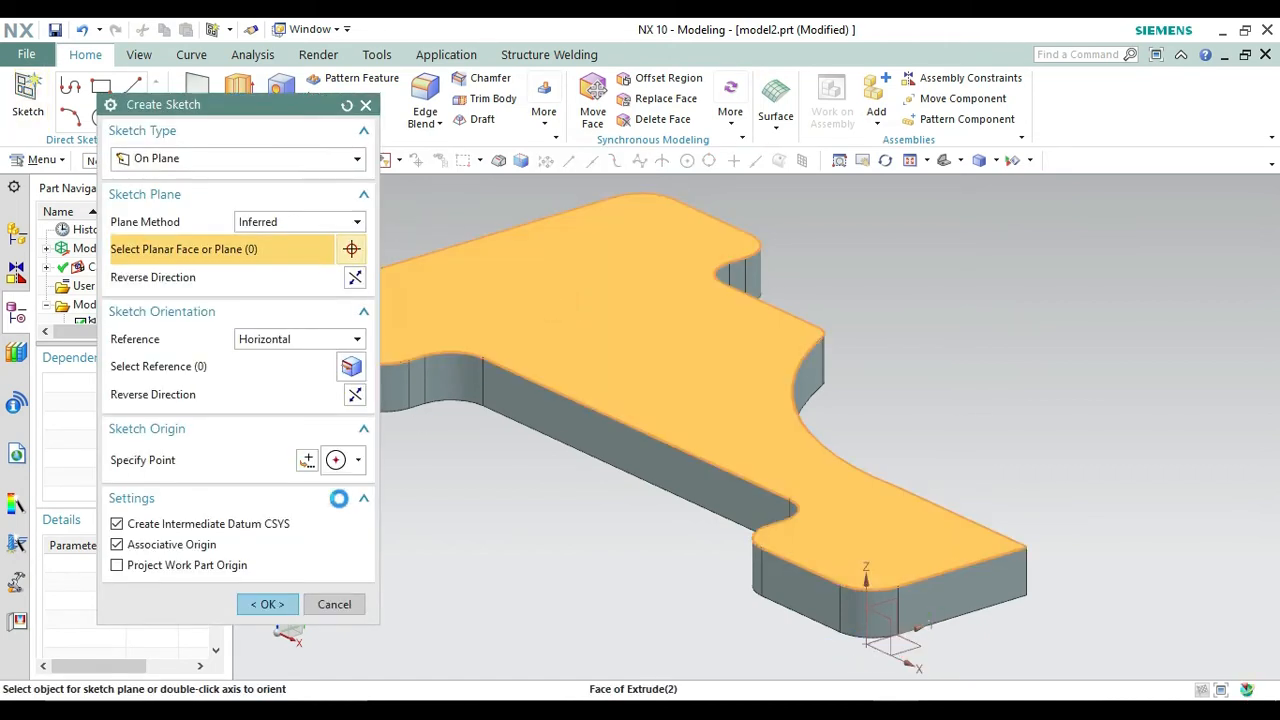
pyautogui.click(268, 604)
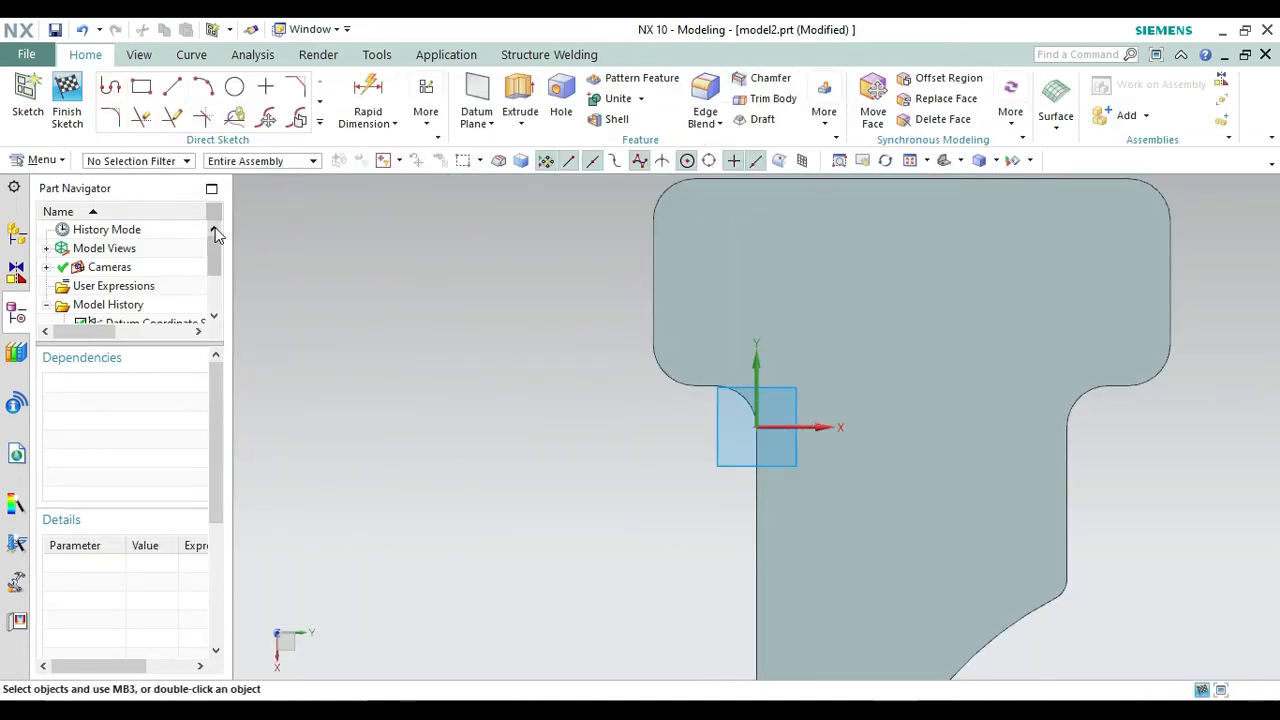
pyautogui.click(938, 160)
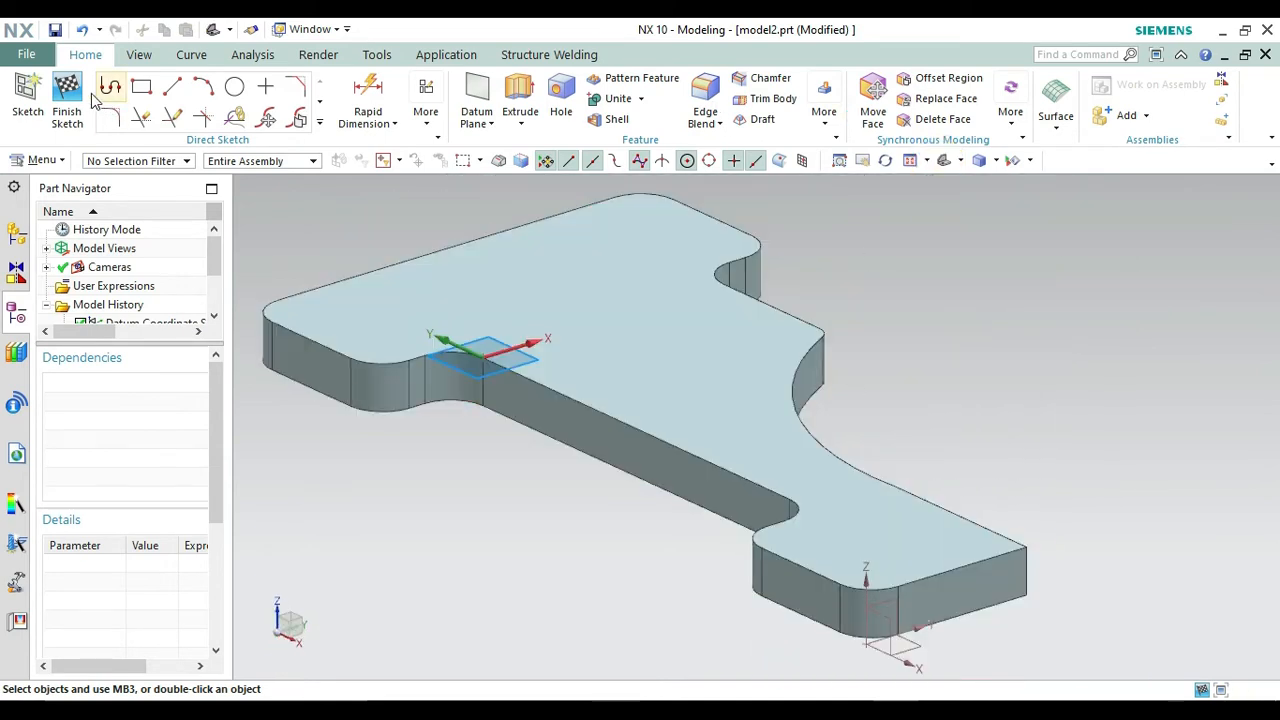
pyautogui.click(66, 92)
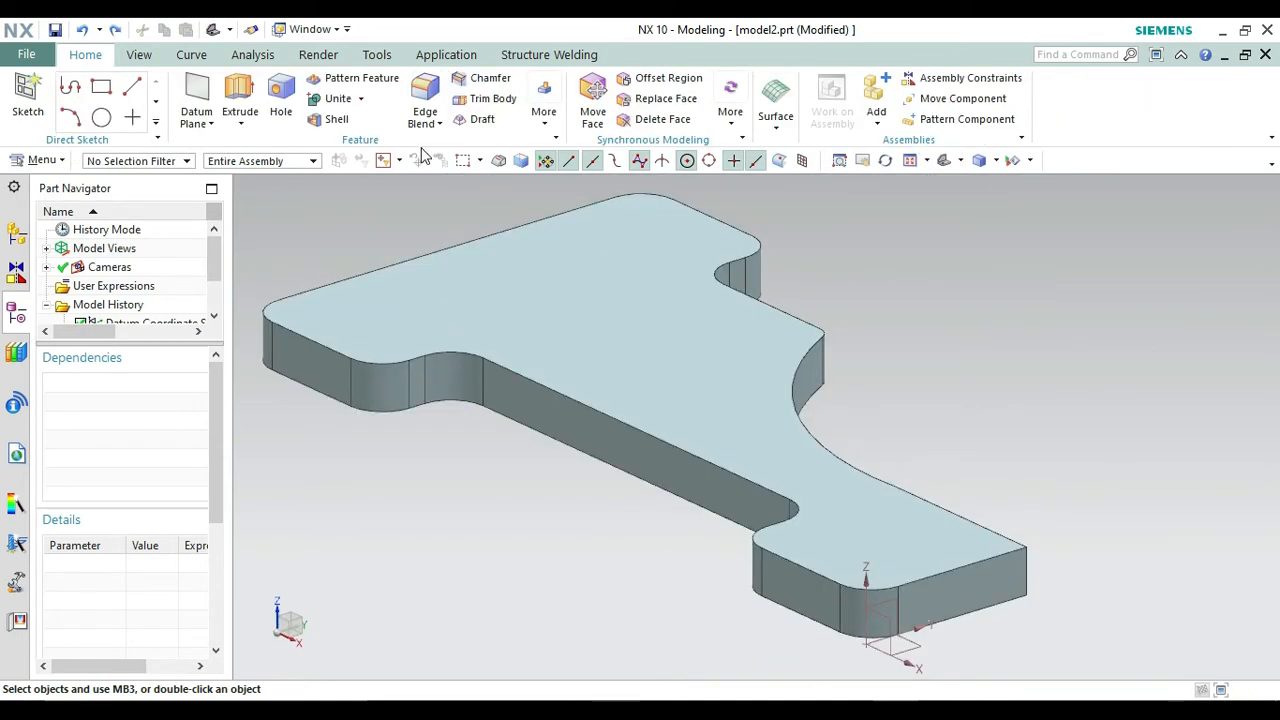
# Create a sketch on the plate's top face with the orientation reference set to Vertical, and fit the plate in view.
pyautogui.click(35, 104)
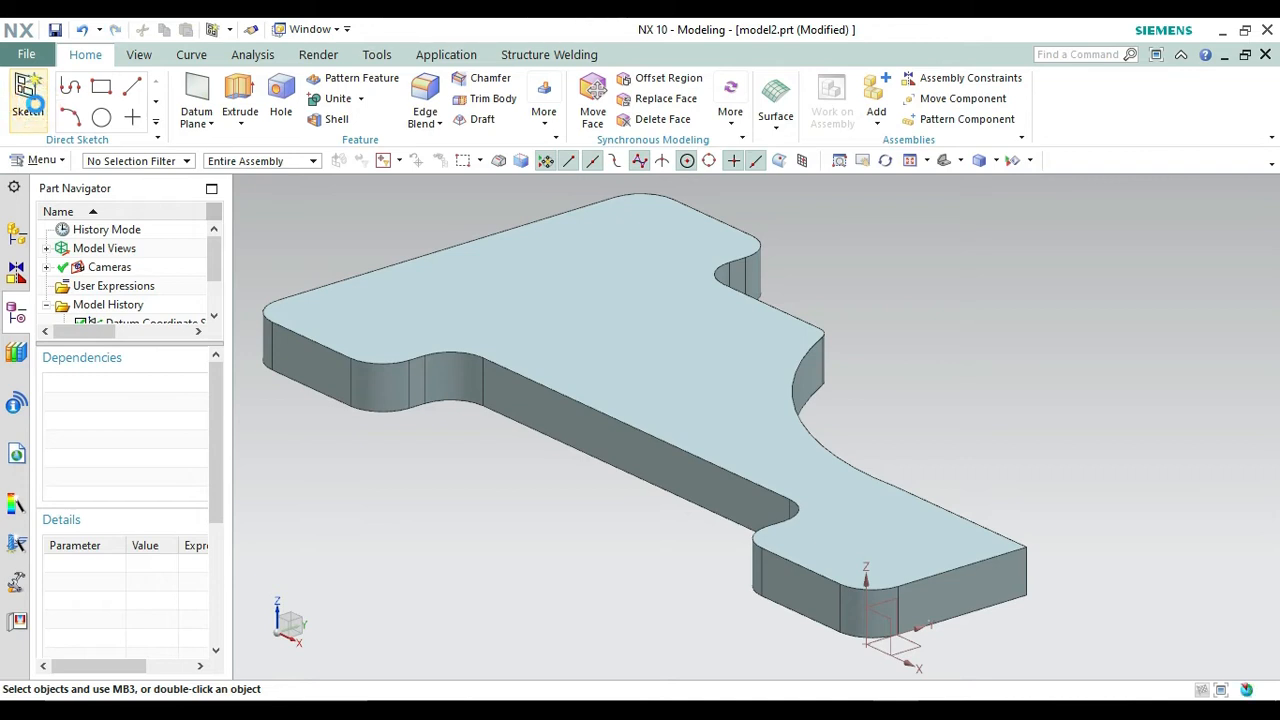
pyautogui.click(545, 339)
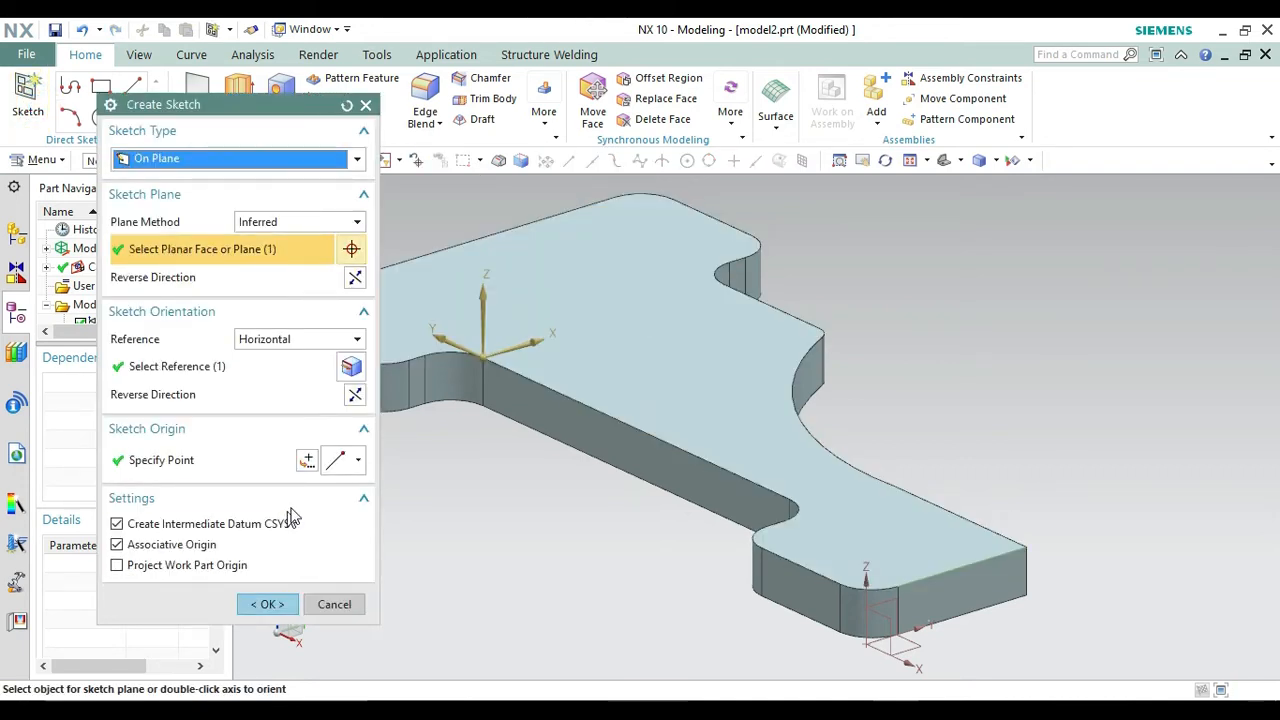
pyautogui.click(258, 338)
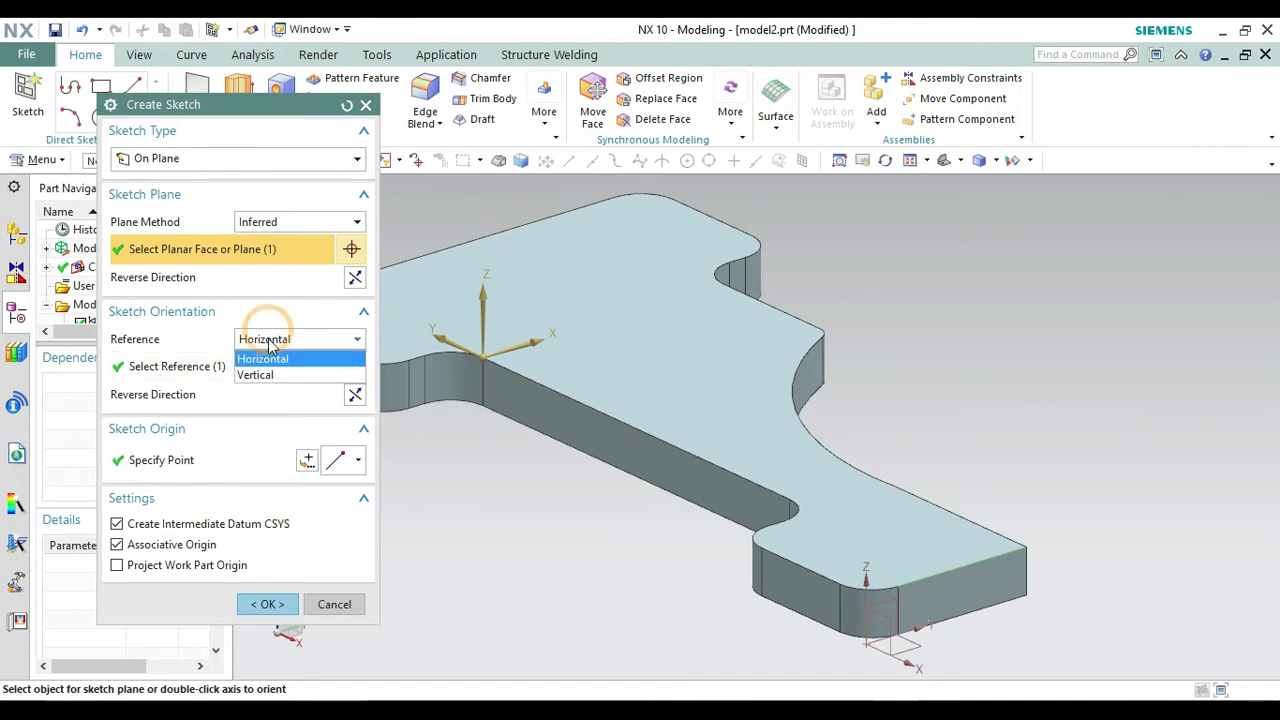
pyautogui.click(277, 375)
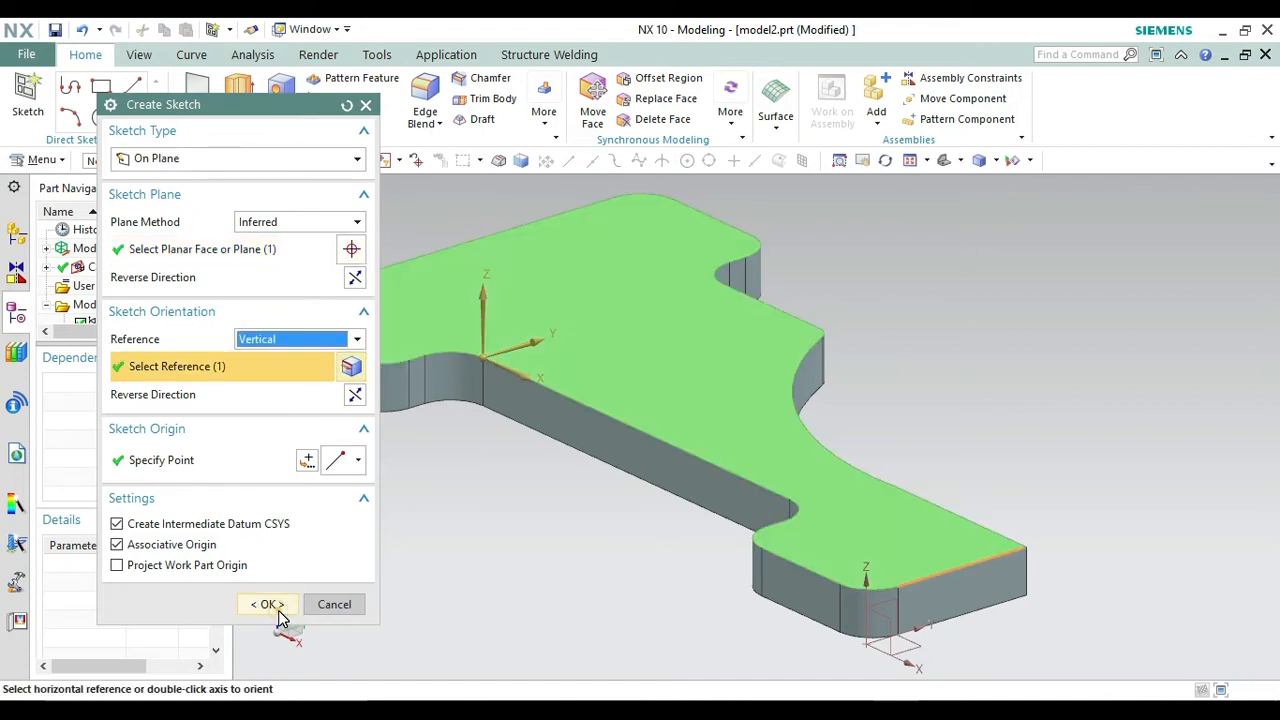
pyautogui.click(270, 605)
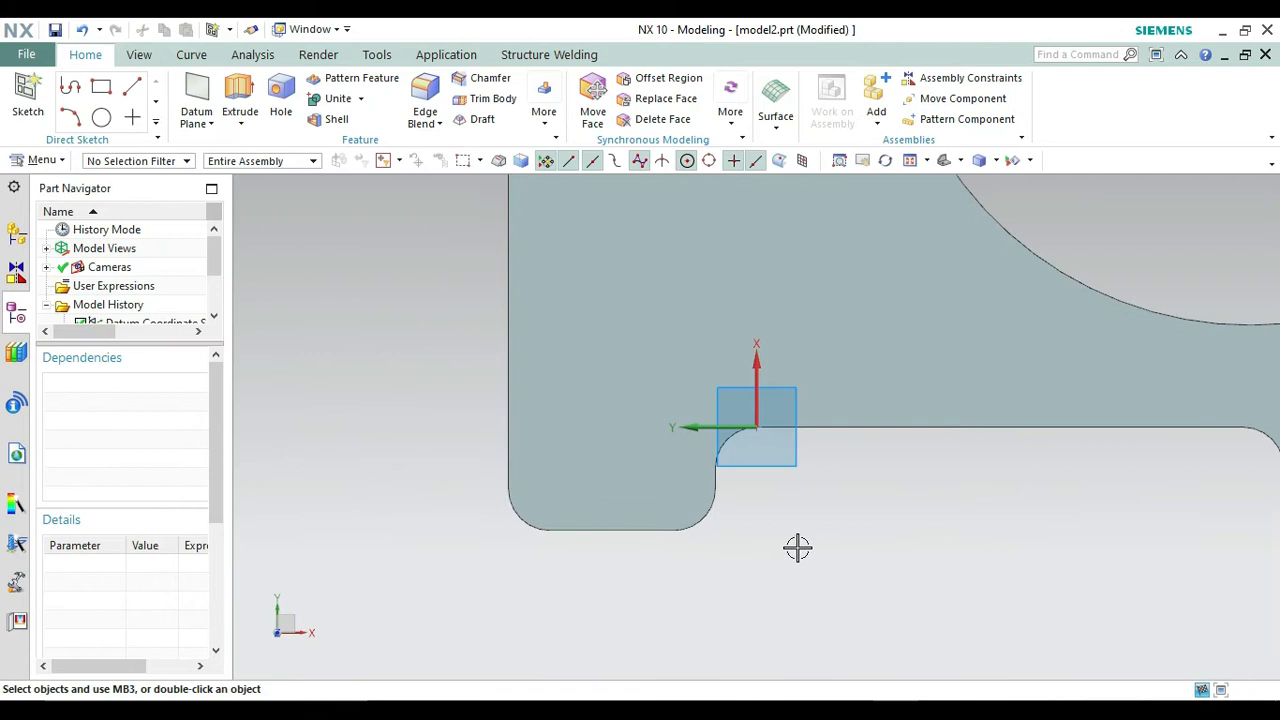
pyautogui.rightClick(837, 556)
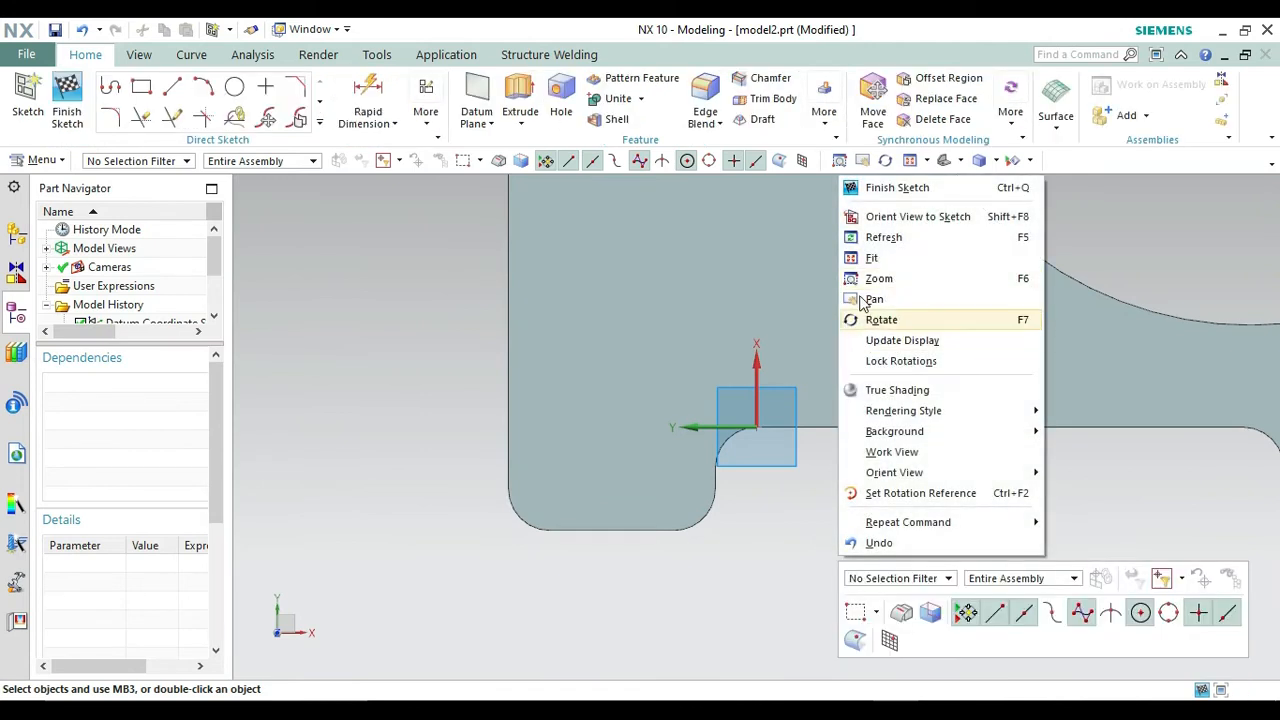
pyautogui.click(870, 258)
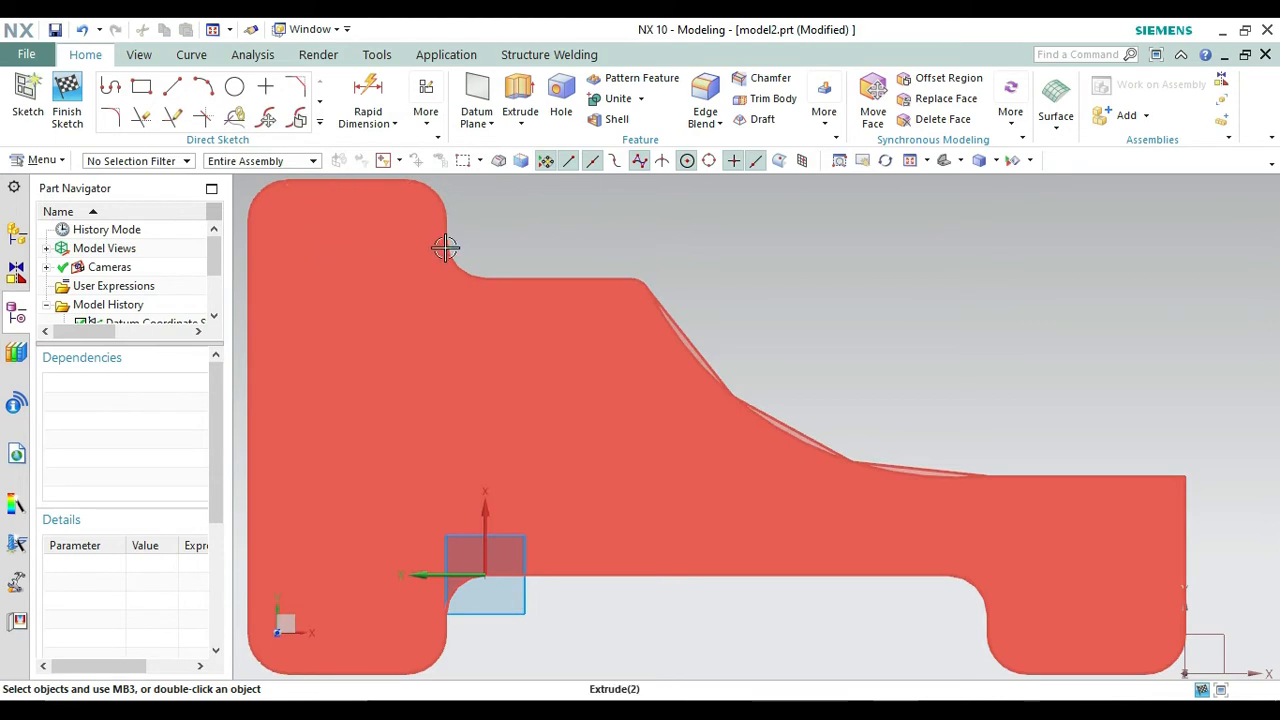
# Draw a vertical line 10 mm long downward from the midpoint of the upper block's top edge.
pyautogui.click(173, 88)
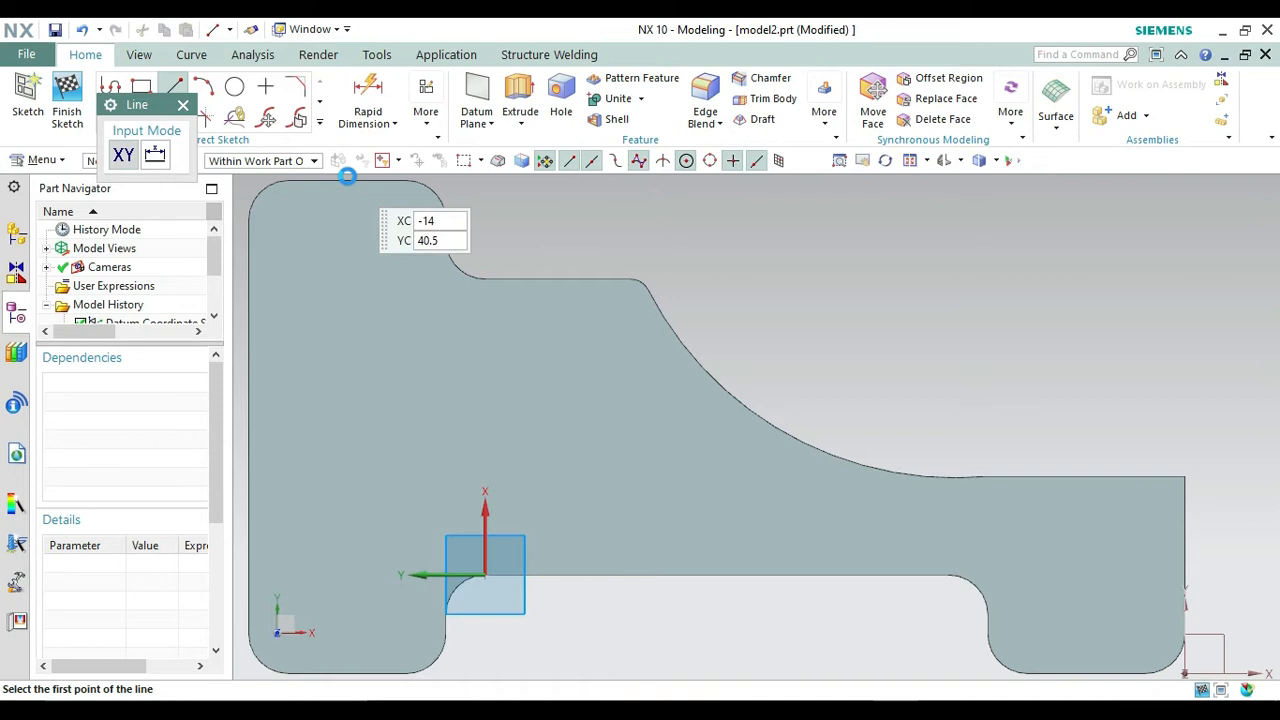
pyautogui.click(349, 181)
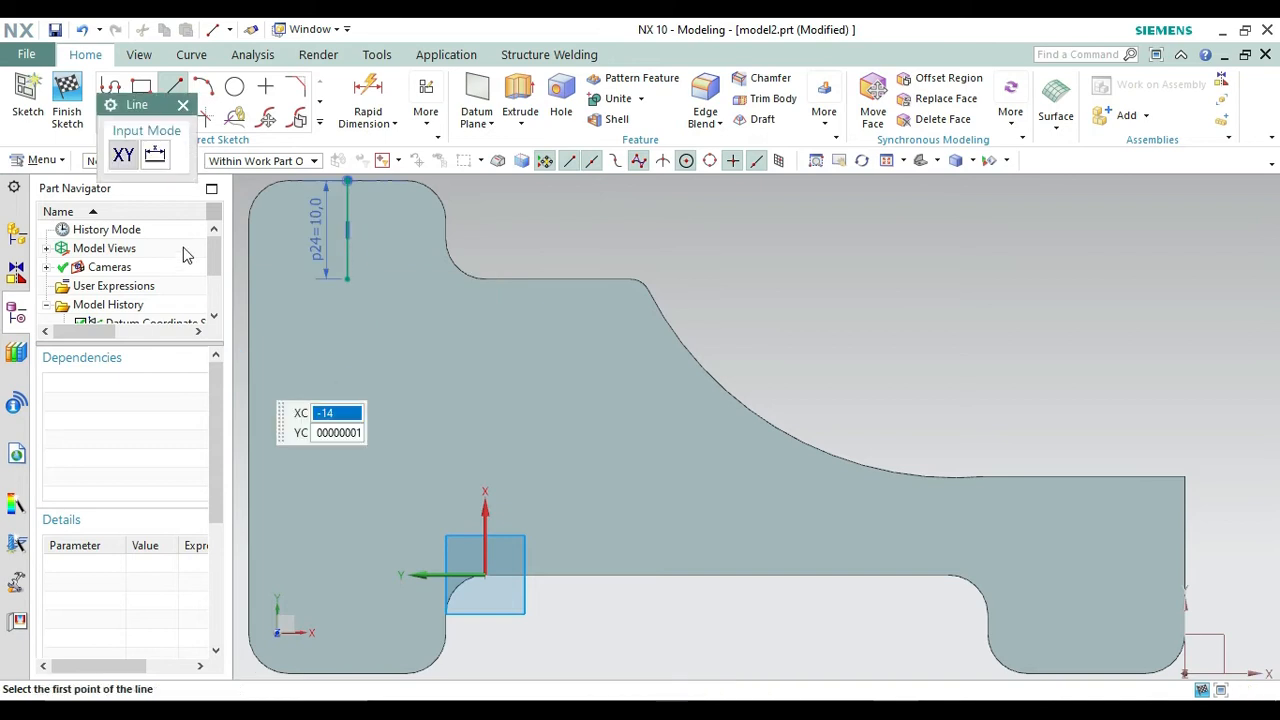
pyautogui.click(183, 105)
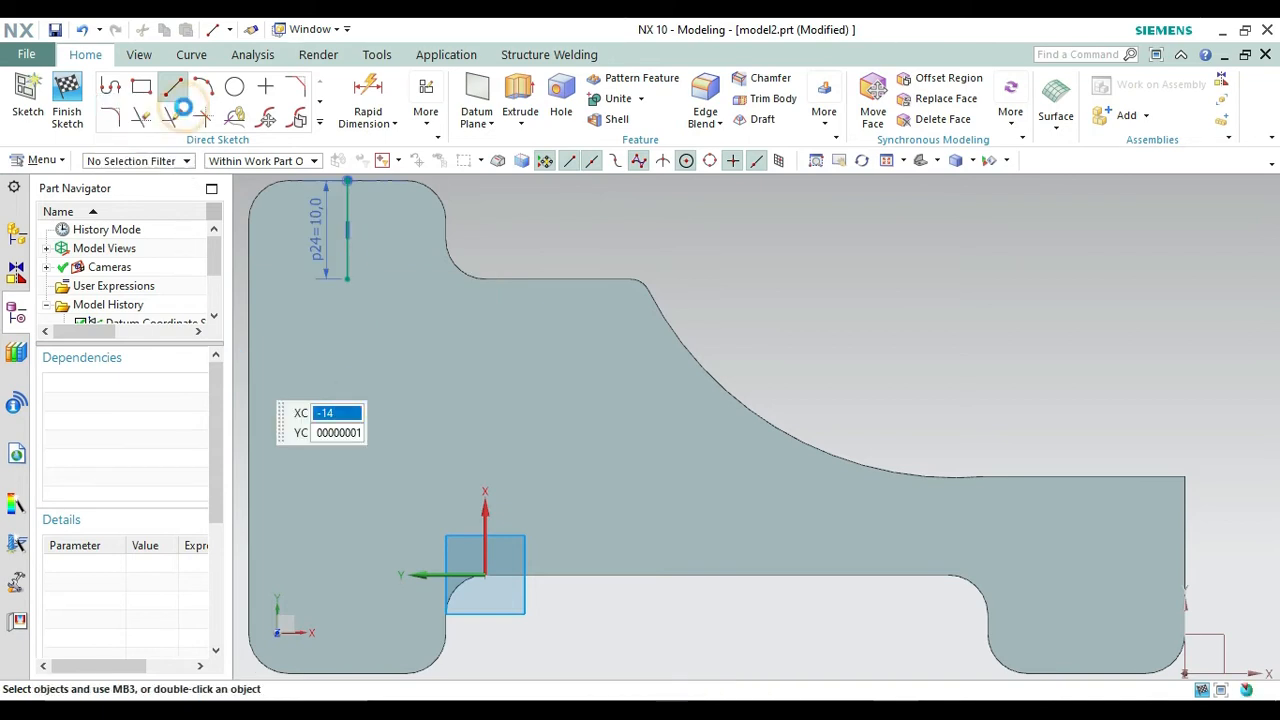
# Draw a 6.5 mm diameter circle centred on the lower end of the vertical line in the upper block.
pyautogui.click(234, 87)
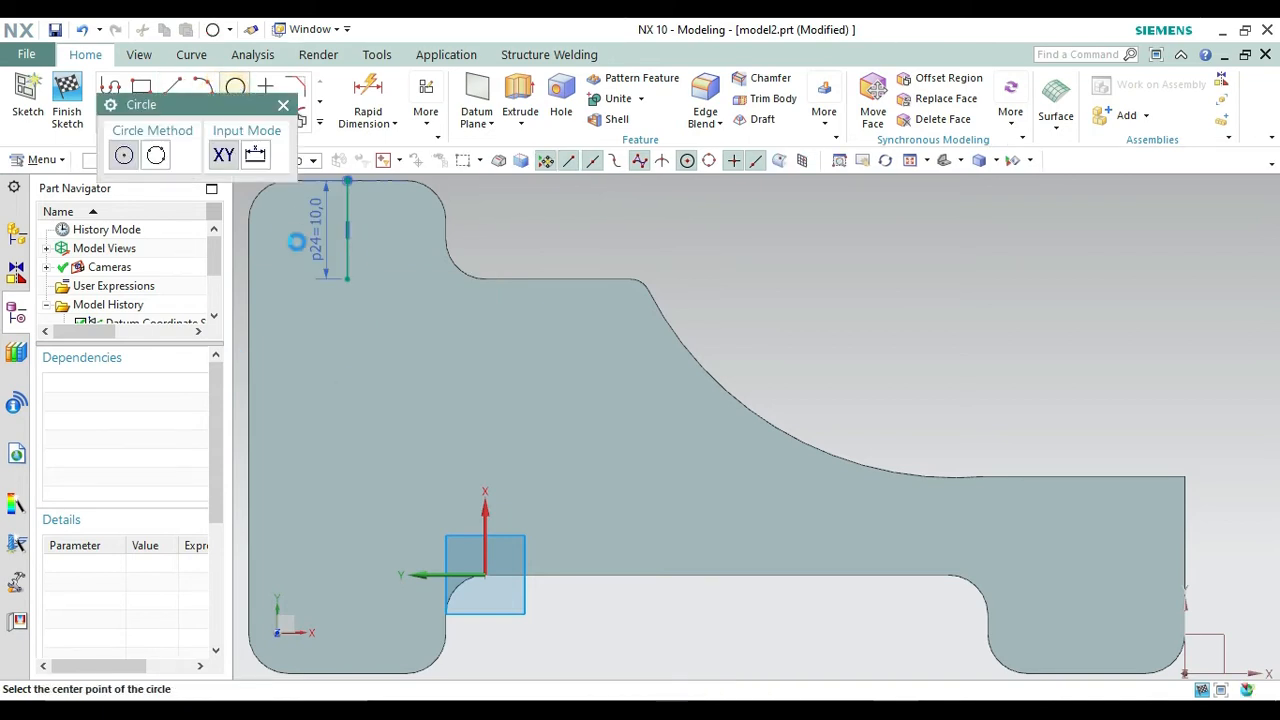
pyautogui.click(347, 278)
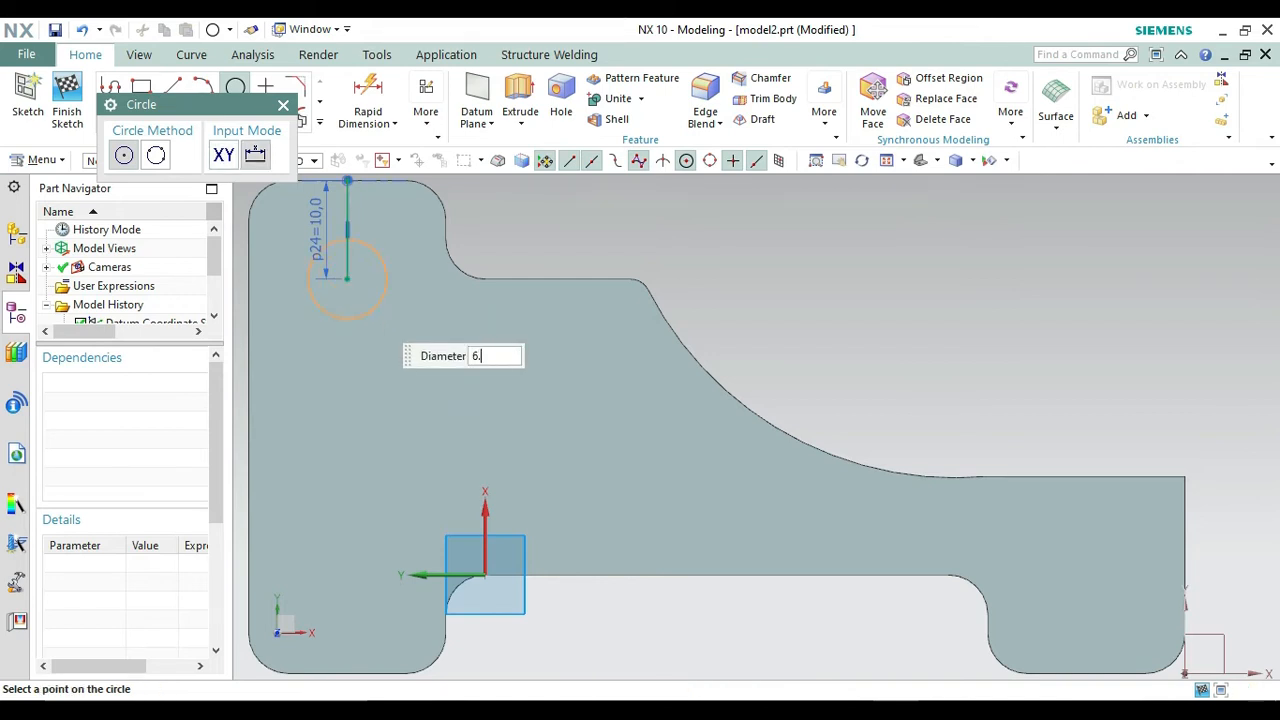
pyautogui.click(370, 311)
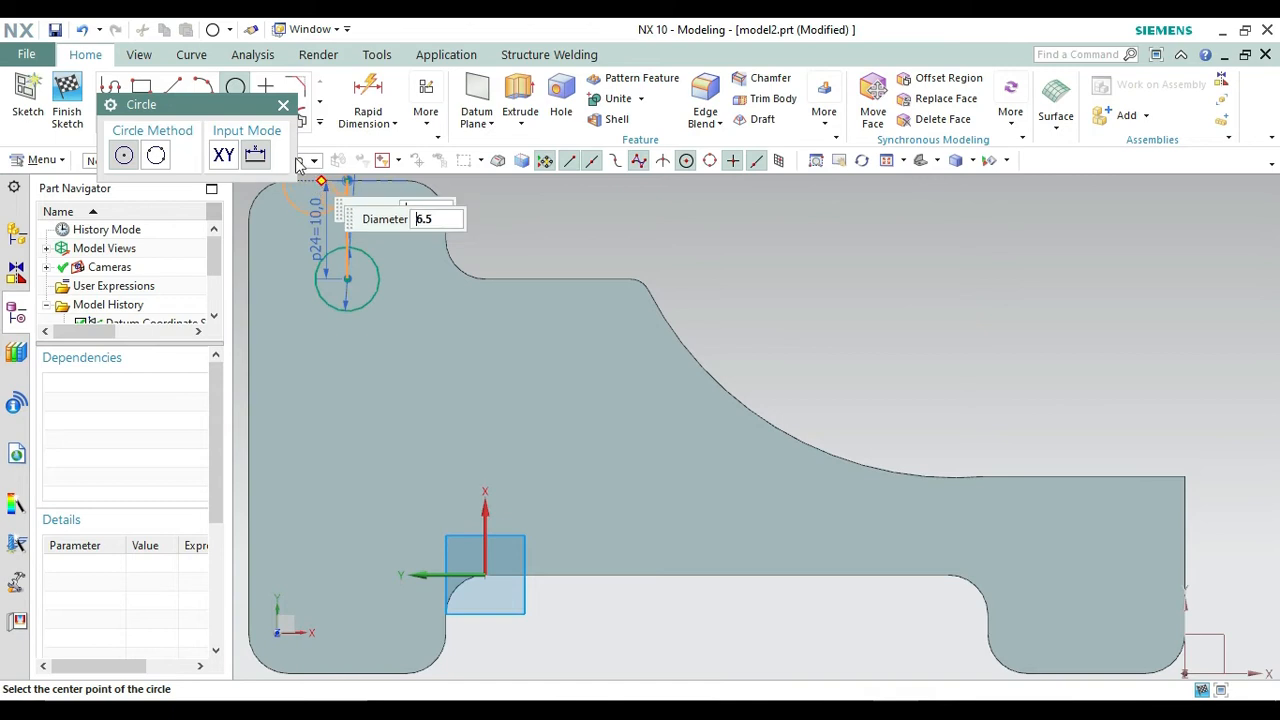
pyautogui.click(284, 106)
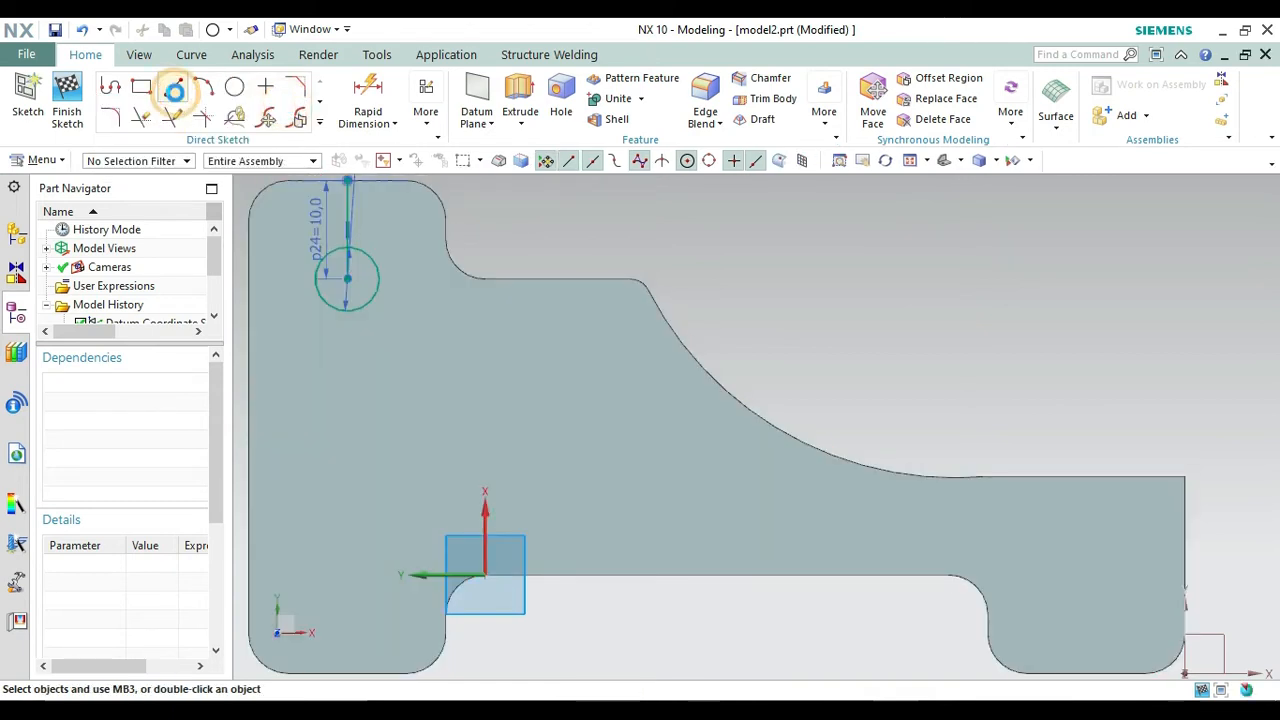
# Draw a vertical line 10 mm long upward from the midpoint of the left foot's bottom edge.
pyautogui.click(172, 86)
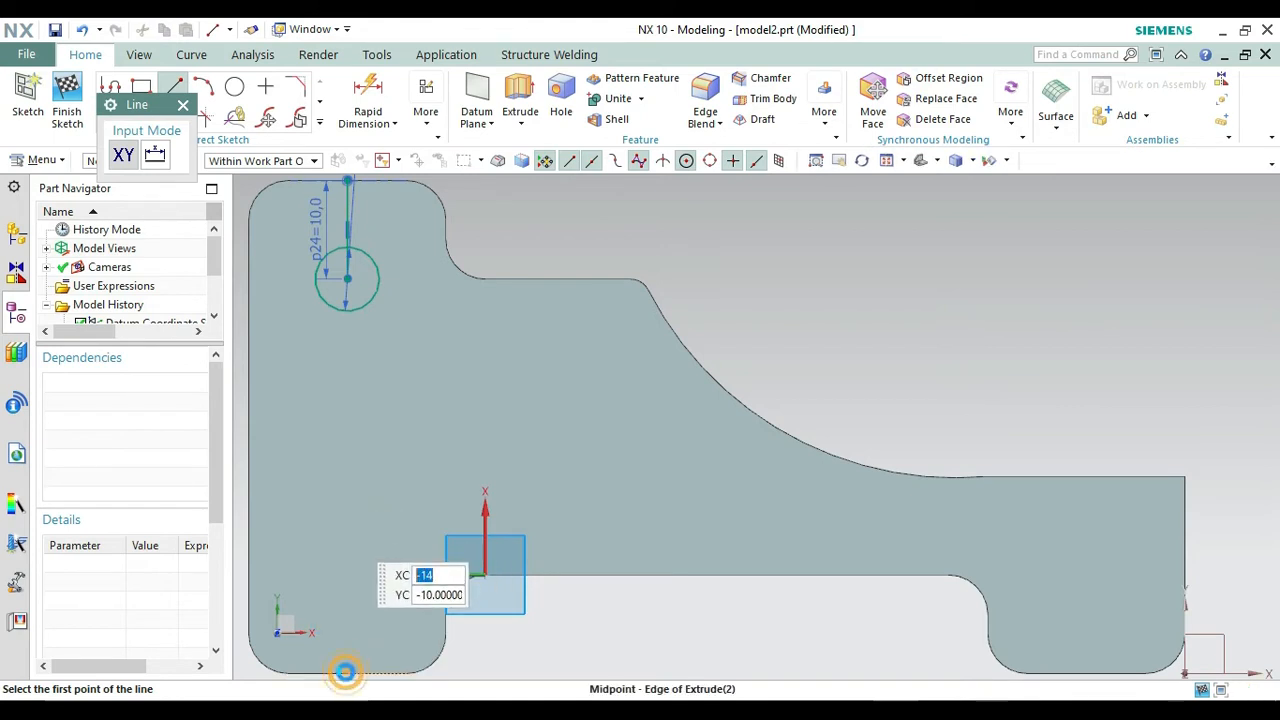
pyautogui.click(346, 671)
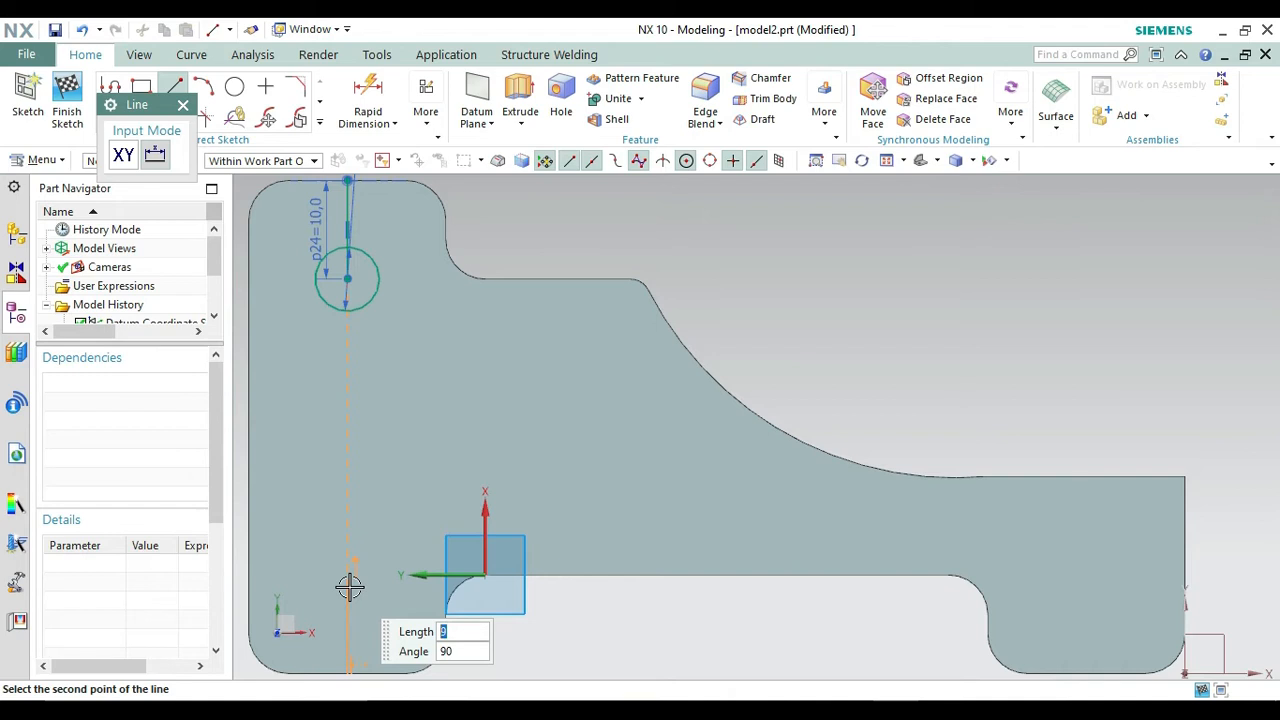
pyautogui.write('10')
pyautogui.press('Return')
pyautogui.press('Escape')
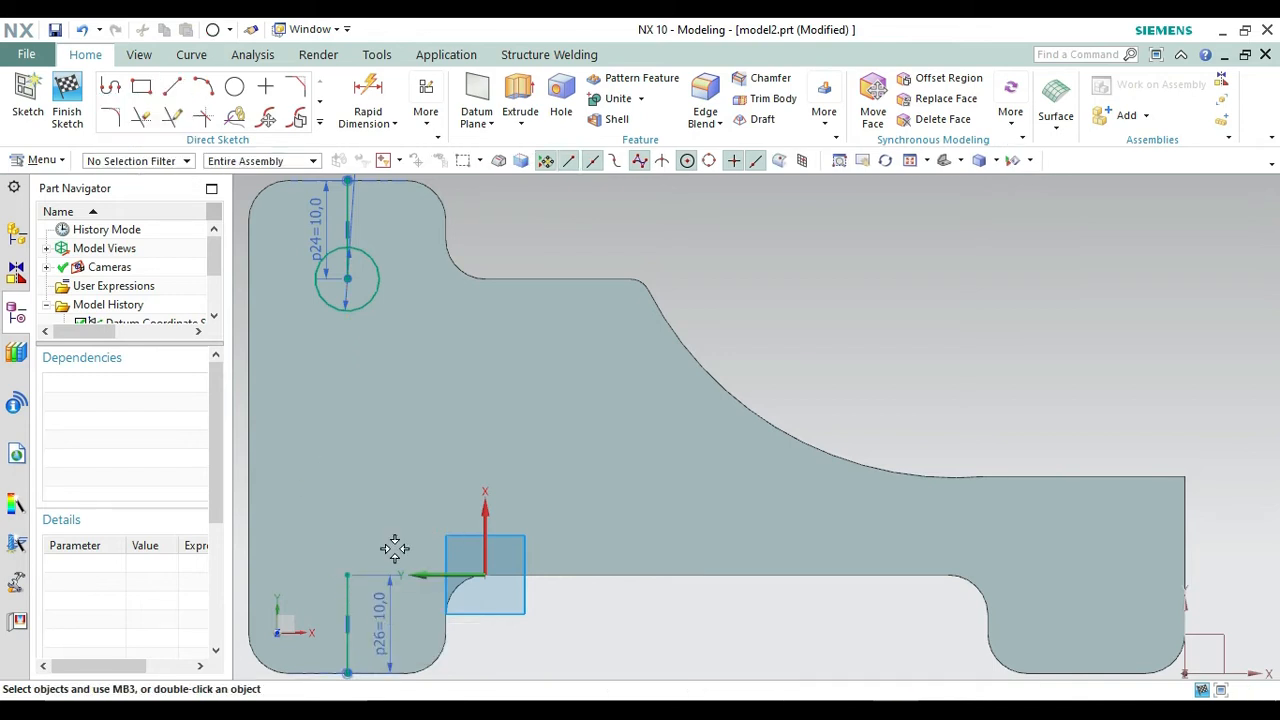
# Draw a 10.5 mm diameter circle centred on the upper end of the left foot's vertical line.
pyautogui.click(234, 87)
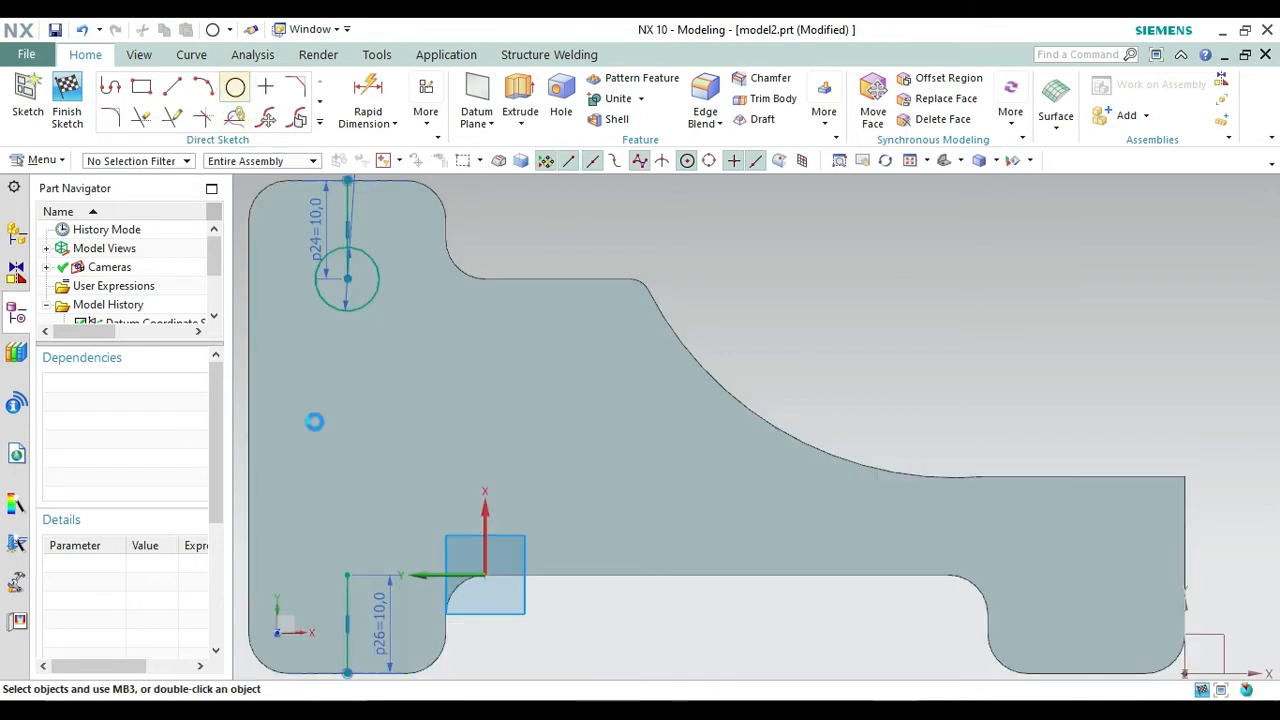
pyautogui.click(347, 575)
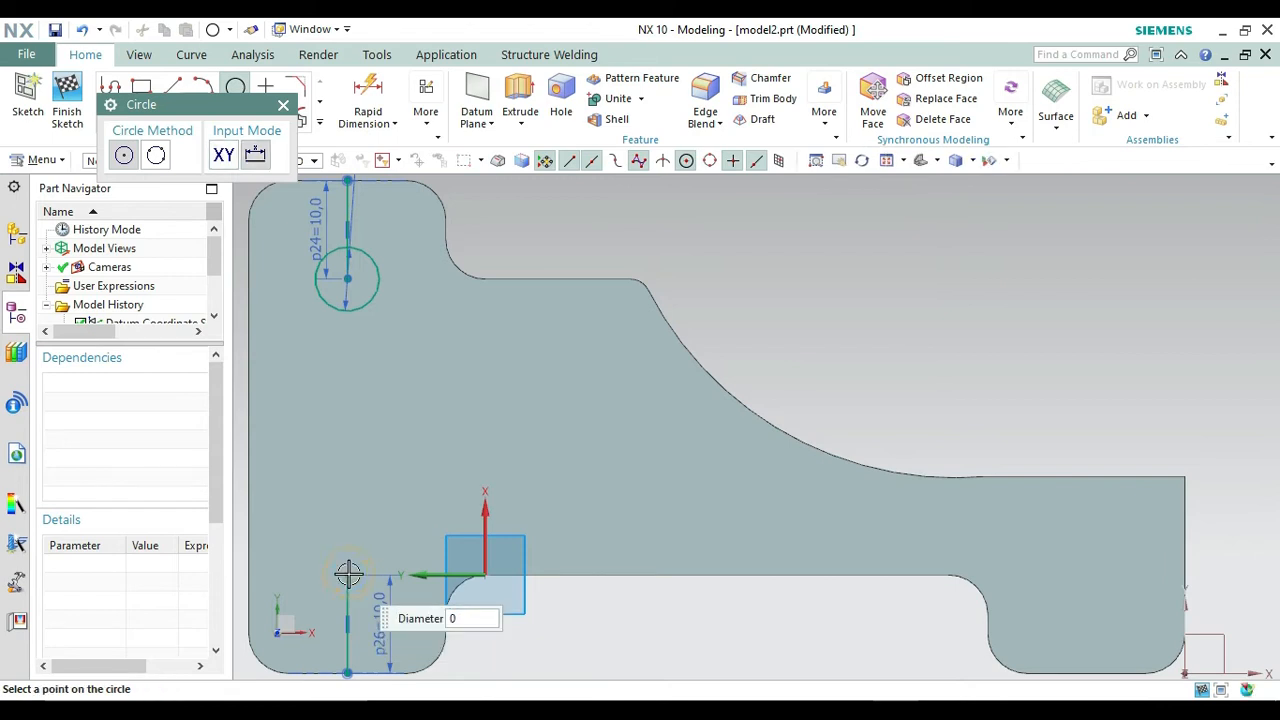
pyautogui.write('10.5')
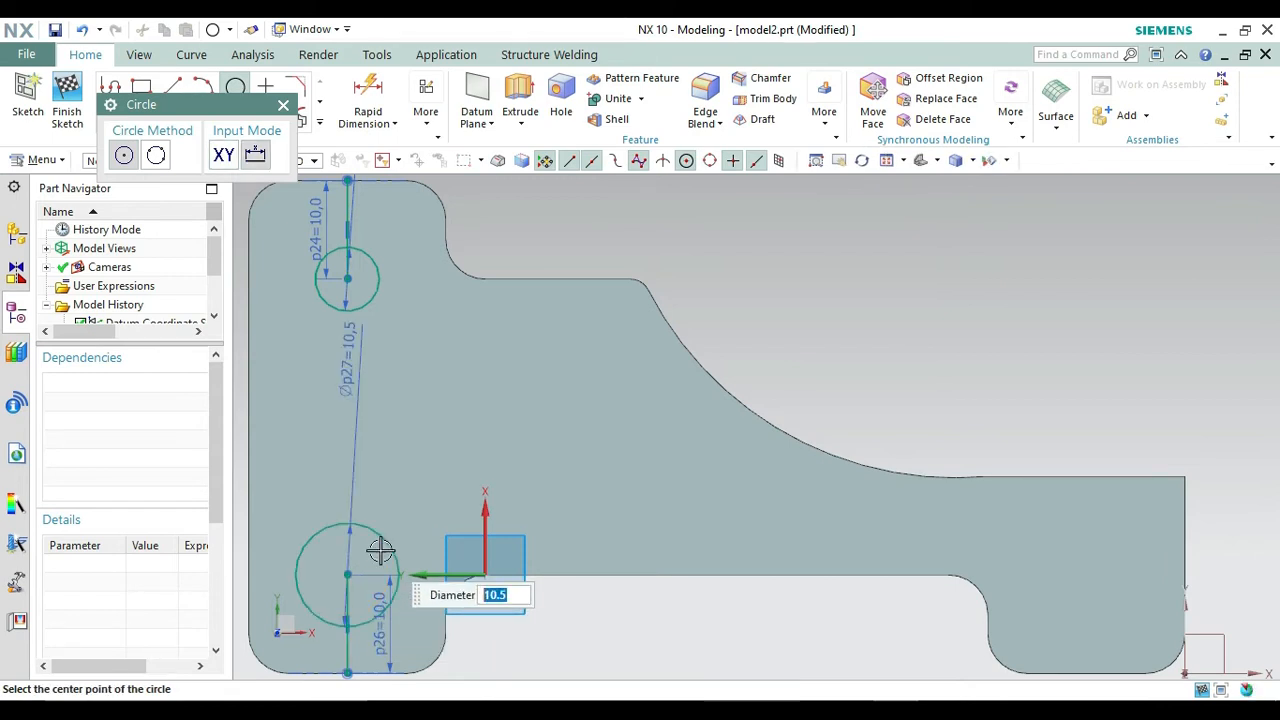
pyautogui.click(284, 105)
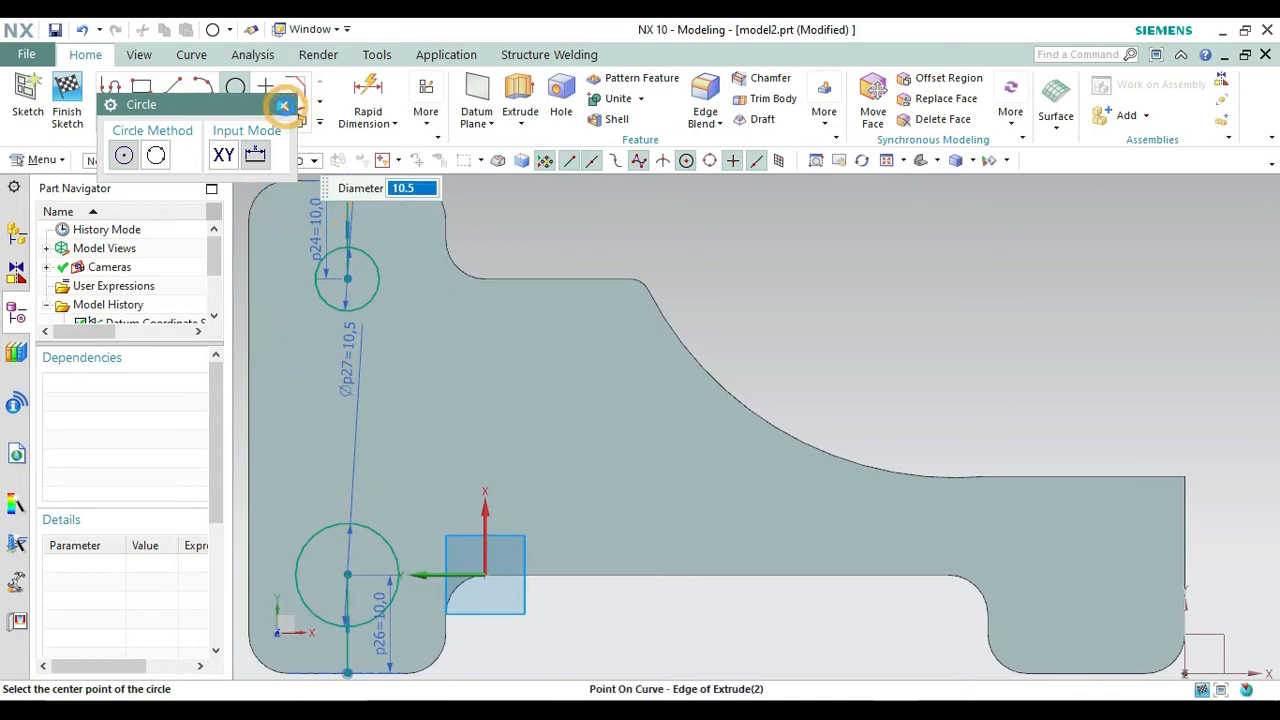
# Draw a vertical line 10 mm long upward from the midpoint of the right foot's bottom edge.
pyautogui.click(173, 86)
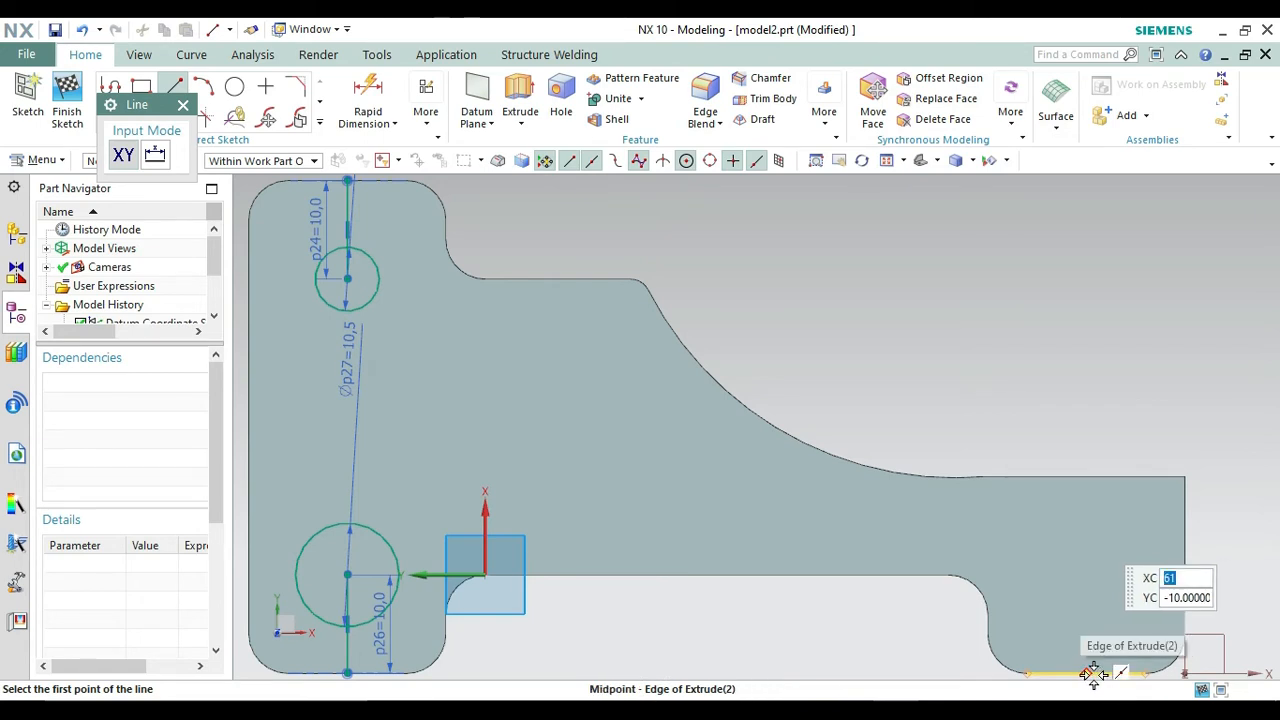
pyautogui.click(1093, 673)
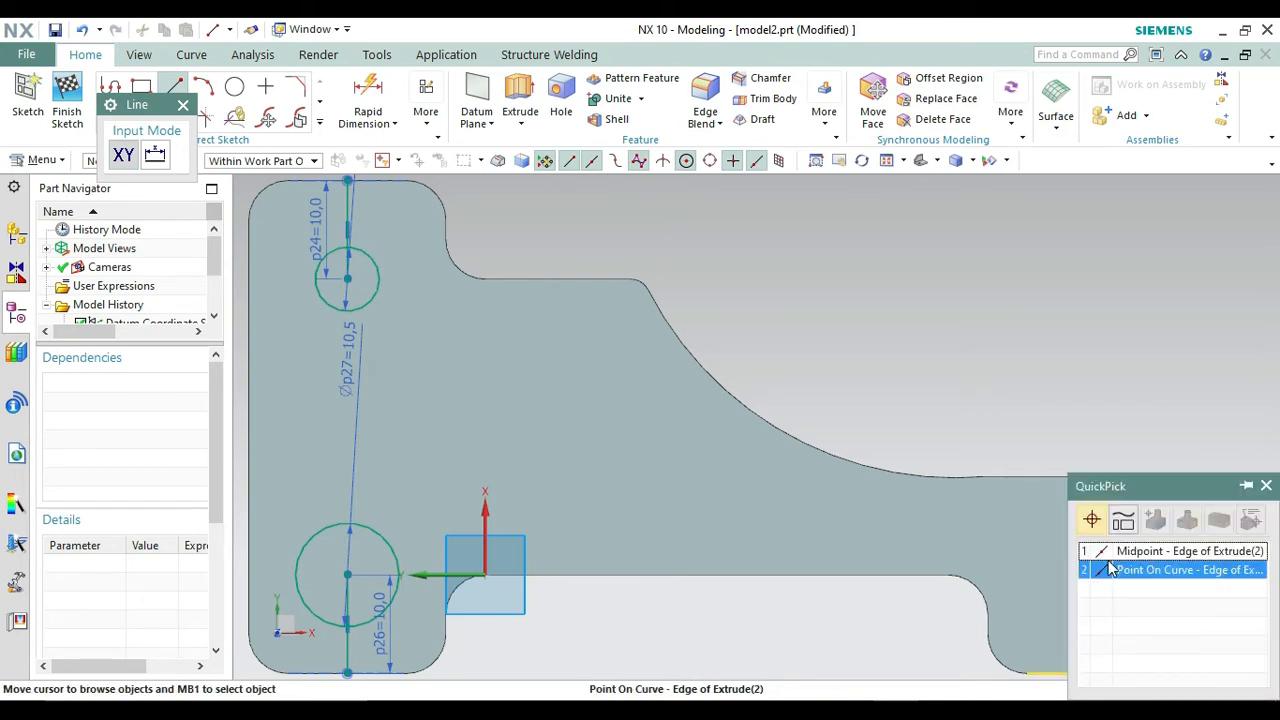
pyautogui.click(1108, 552)
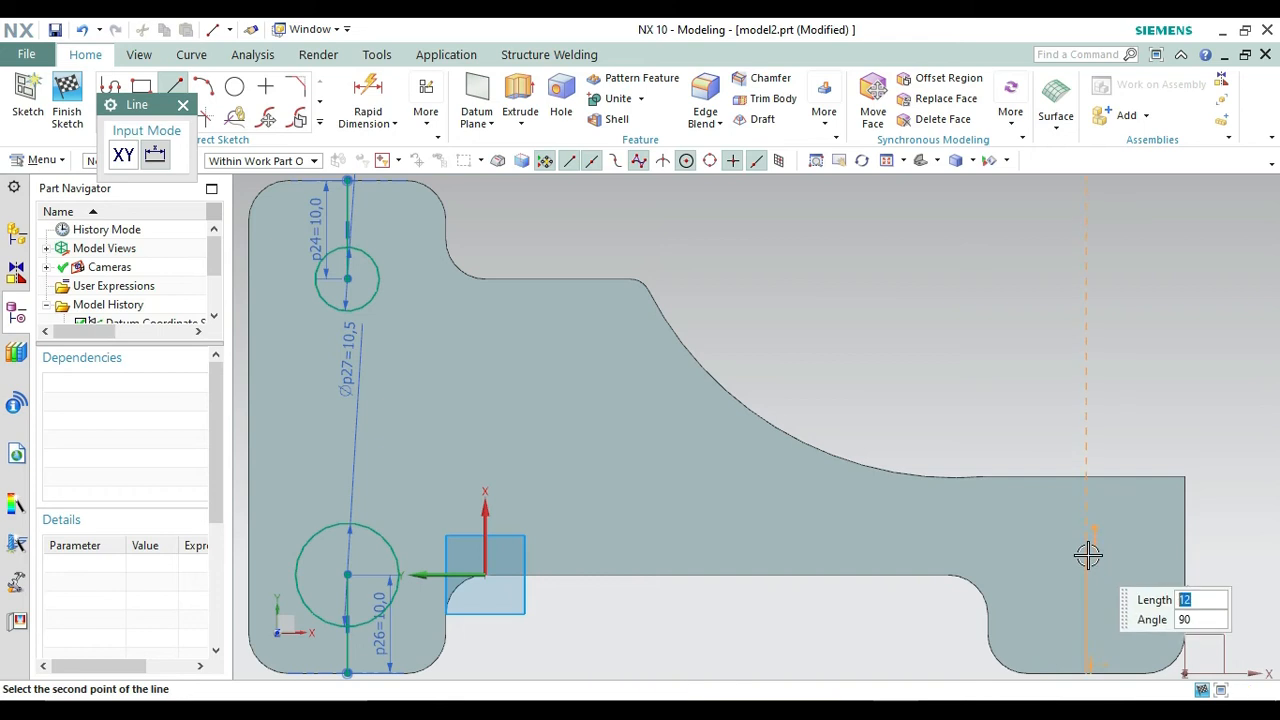
pyautogui.click(1088, 556)
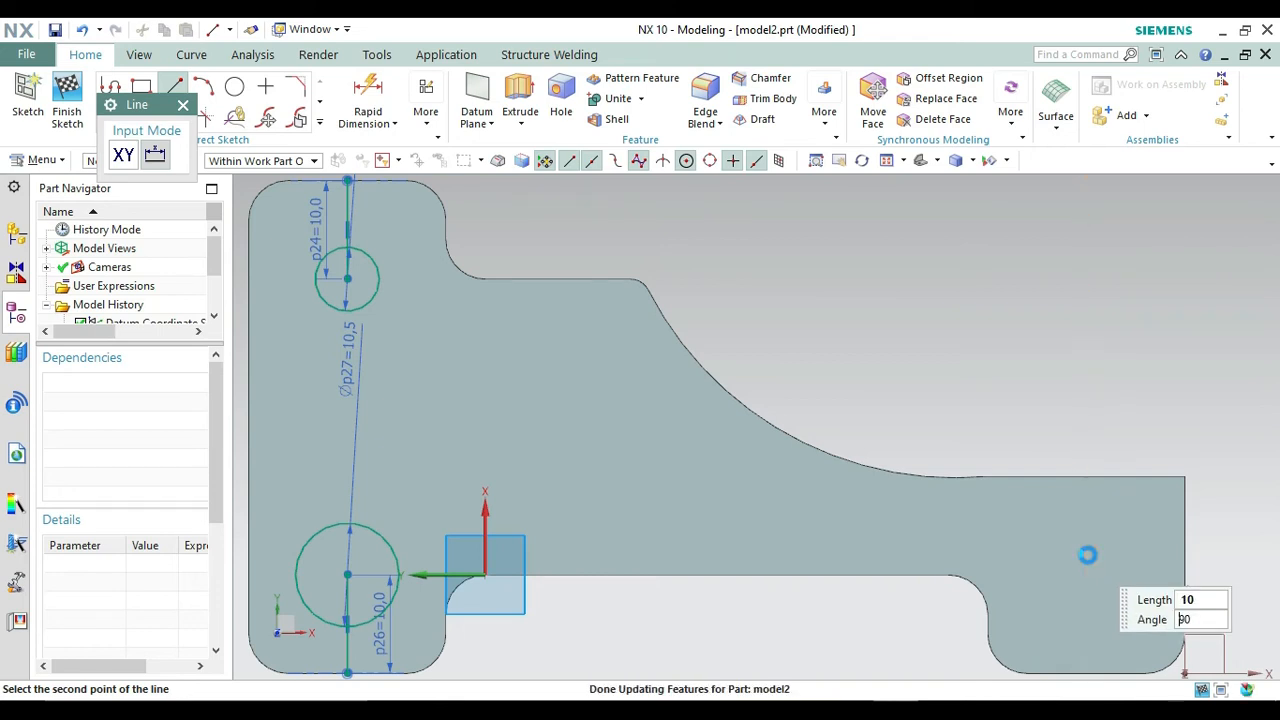
pyautogui.click(183, 105)
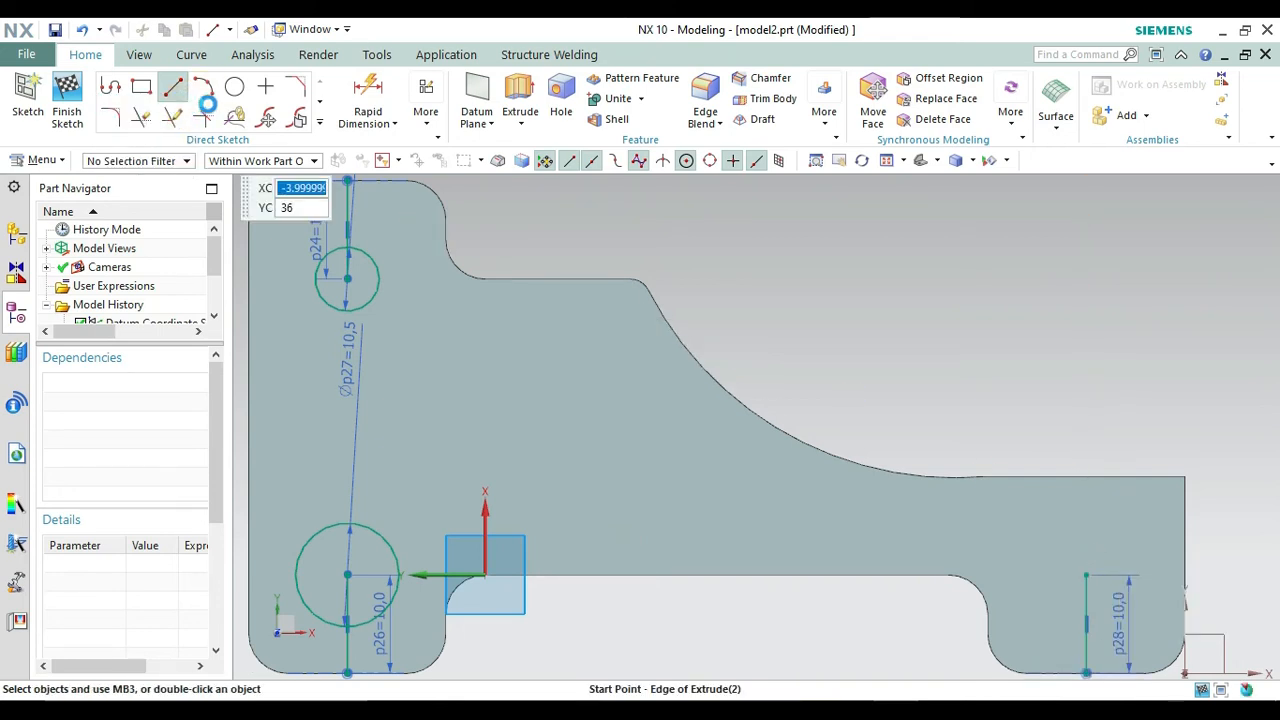
# Draw a 10.5 mm diameter circle centred on the upper end of the right foot's vertical line.
pyautogui.click(235, 87)
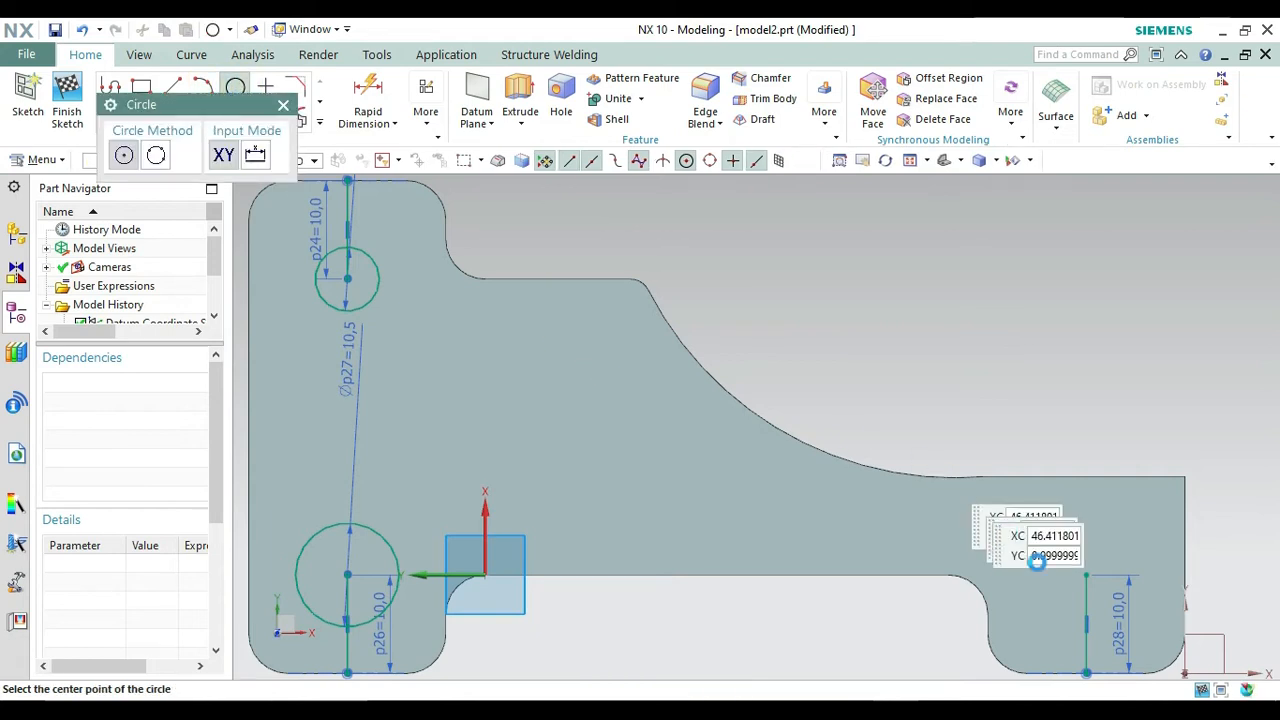
pyautogui.click(1086, 576)
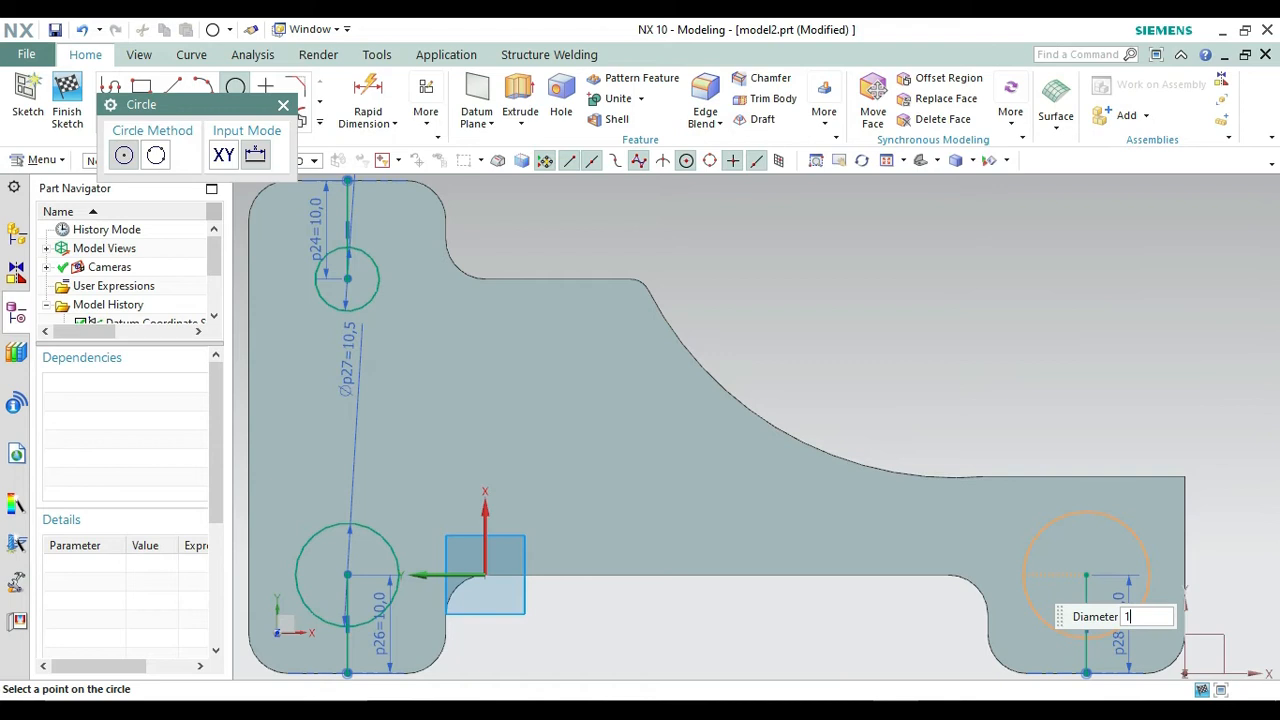
pyautogui.press('Return')
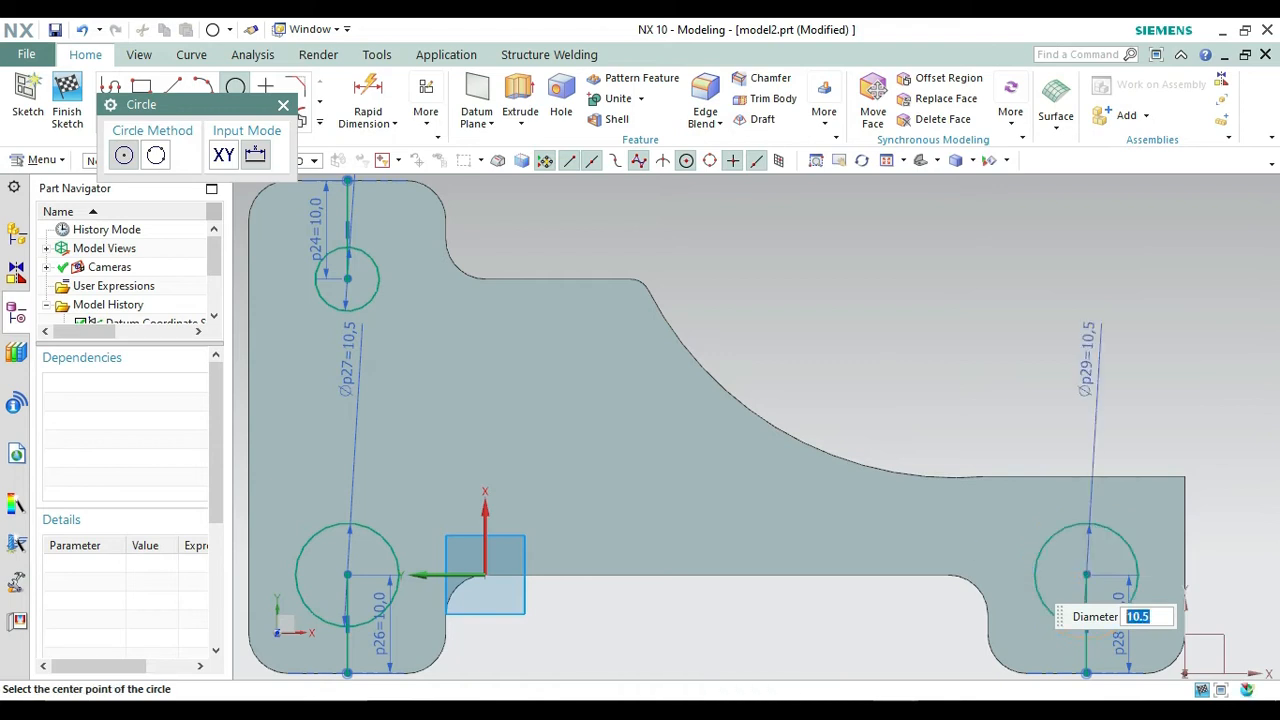
pyautogui.click(287, 106)
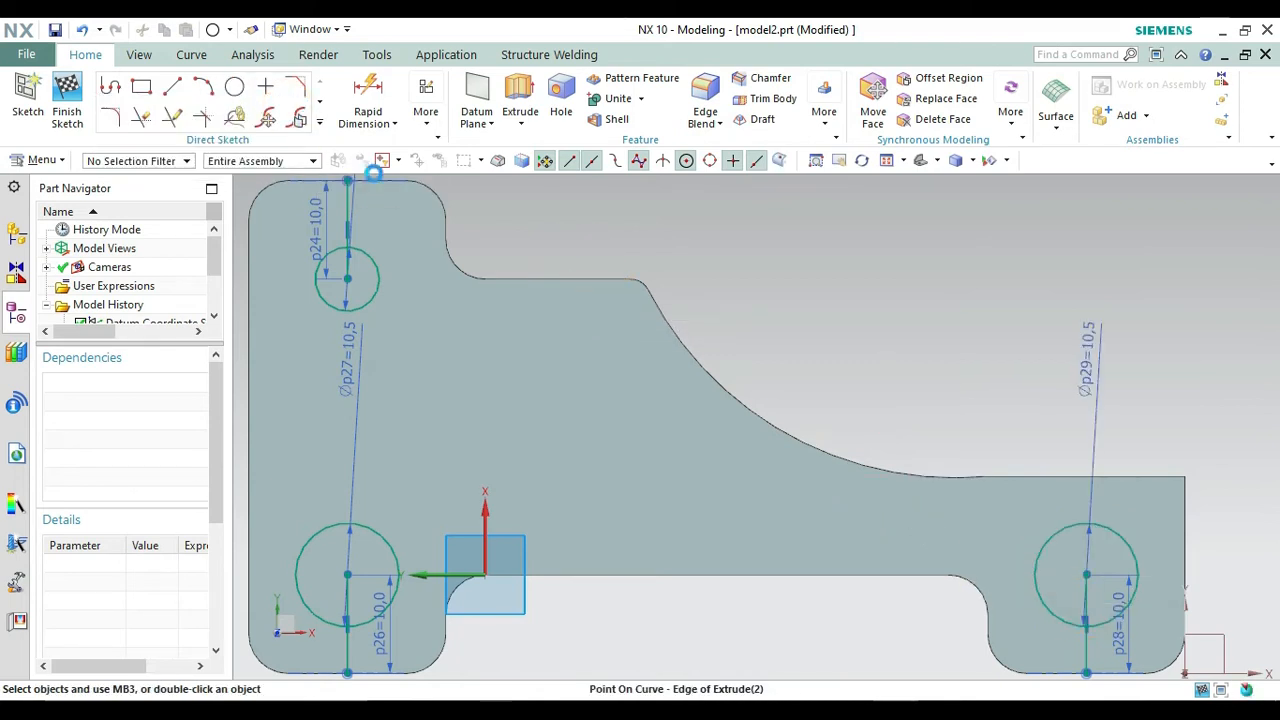
# Delete the three vertical helper lines that located the circle centres, keeping the circles.
pyautogui.click(347, 210)
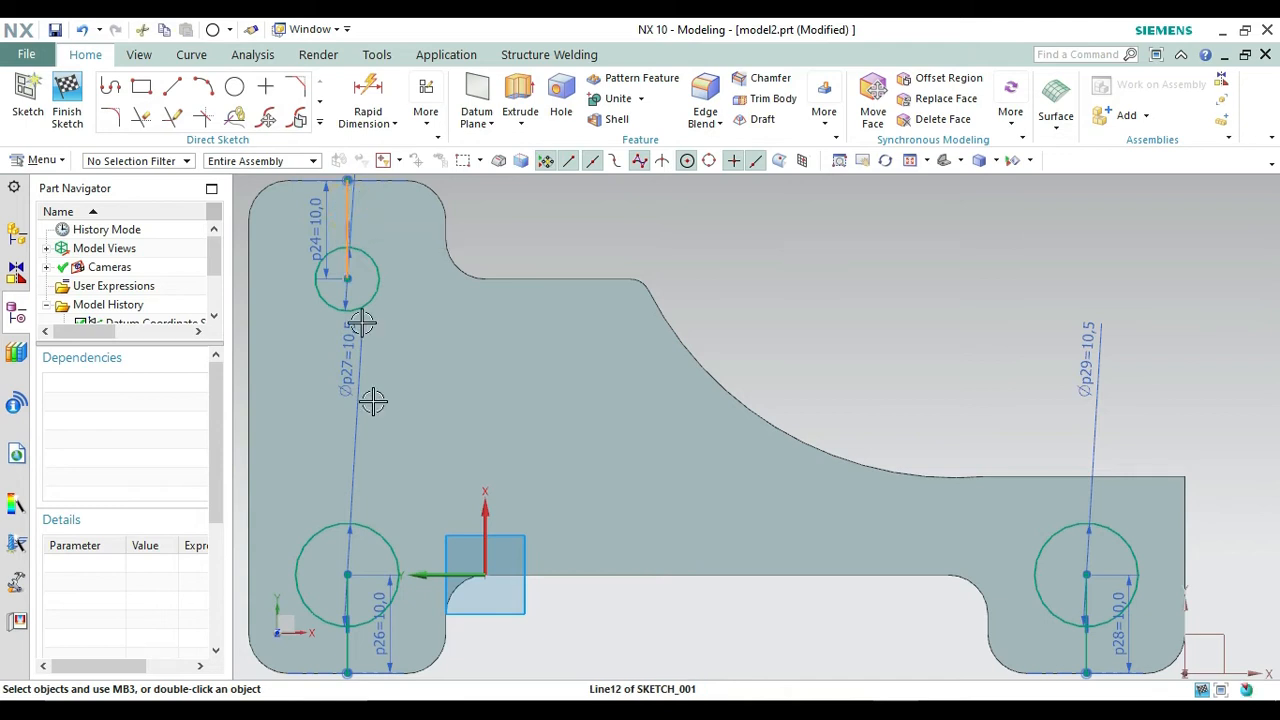
pyautogui.press('Delete')
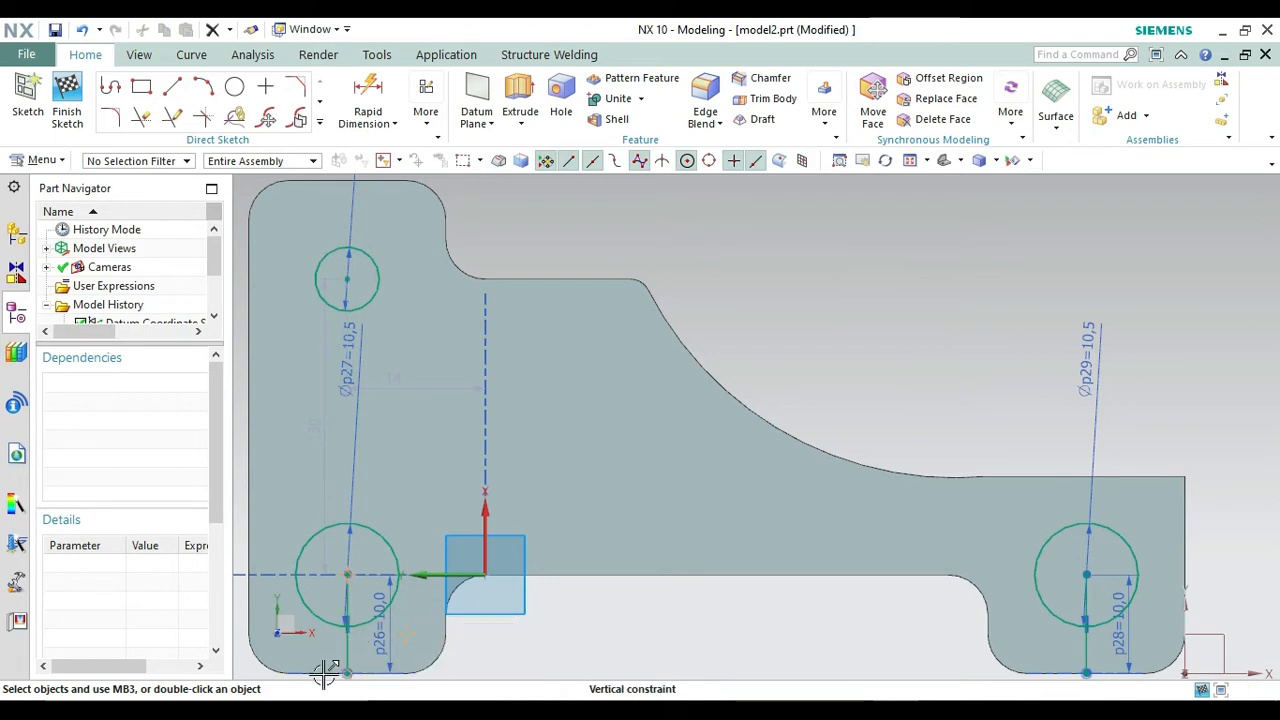
pyautogui.click(344, 651)
pyautogui.press('Delete')
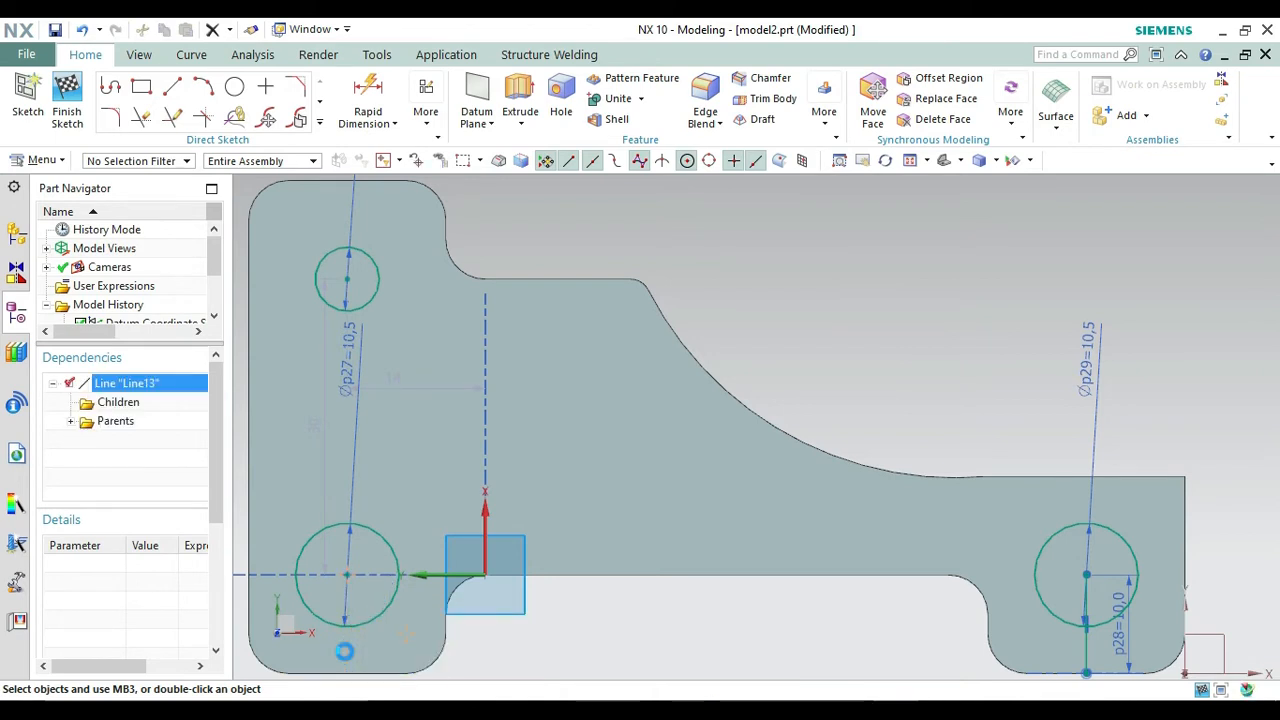
pyautogui.click(1086, 652)
pyautogui.press('Delete')
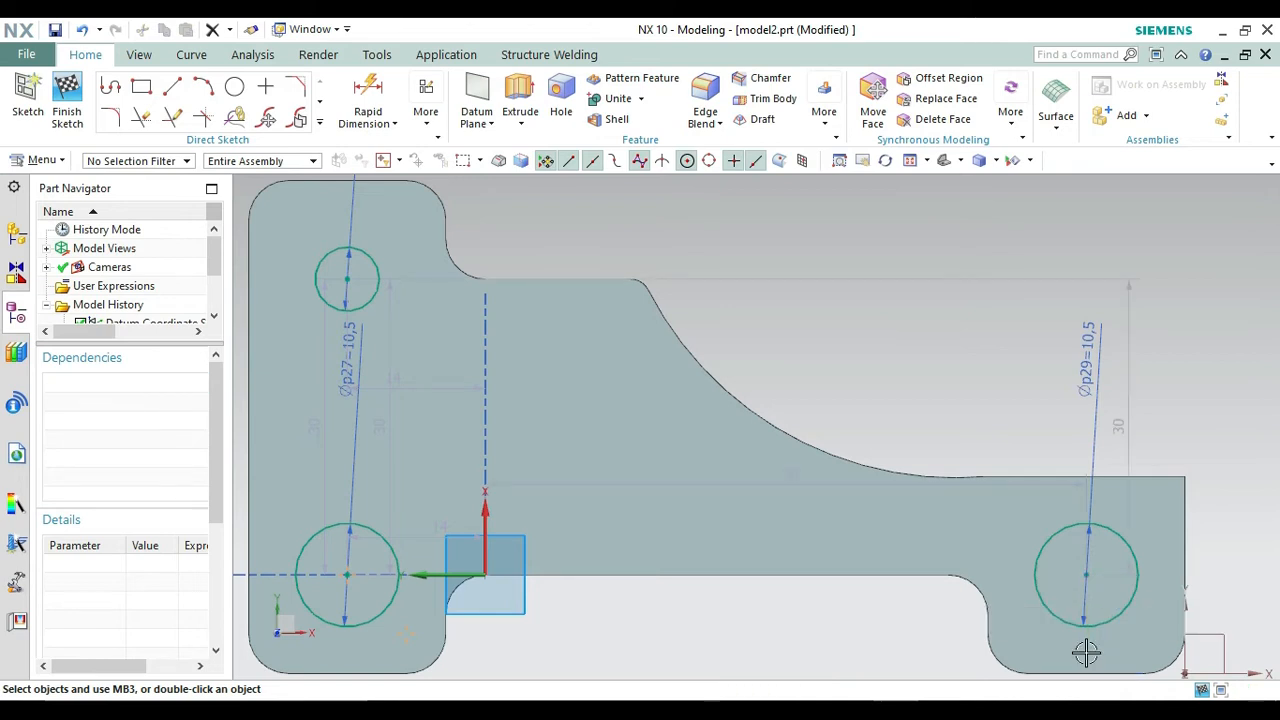
# Place a sketch point inside the plate below the upper step, about 13.5 mm across and 18.5 mm up from the sketch origin.
pyautogui.click(306, 121)
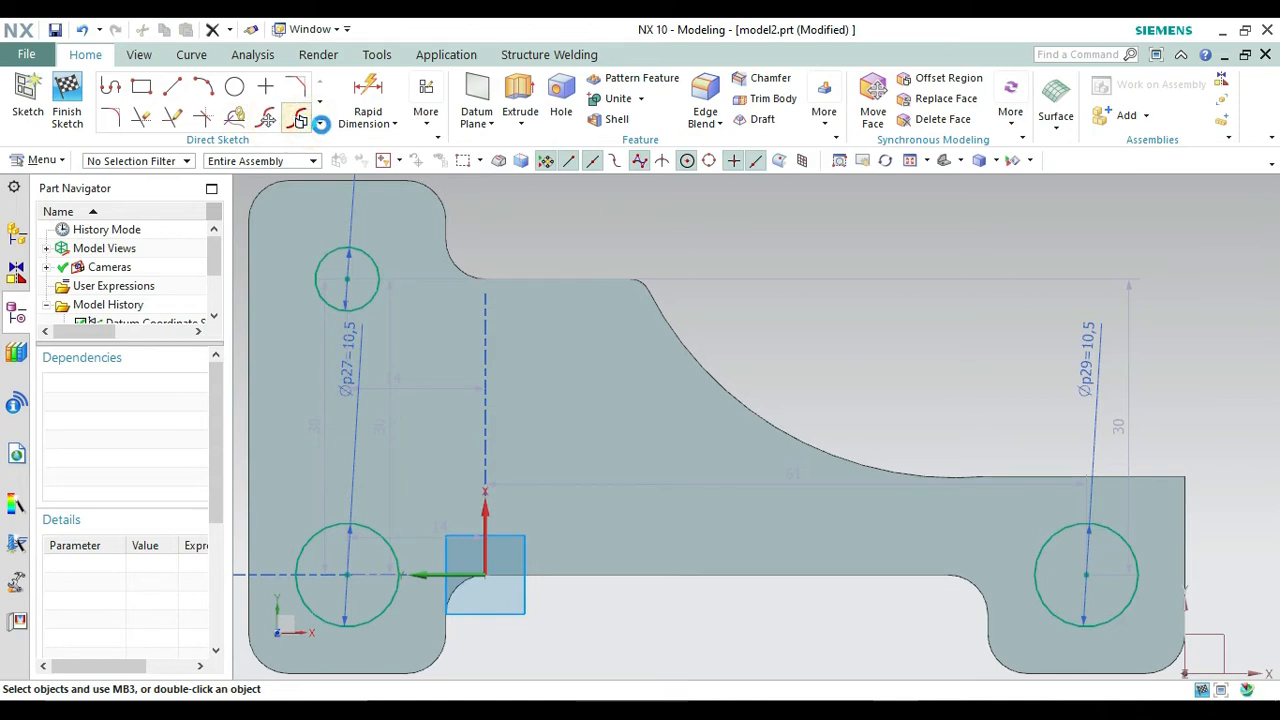
pyautogui.press('Escape')
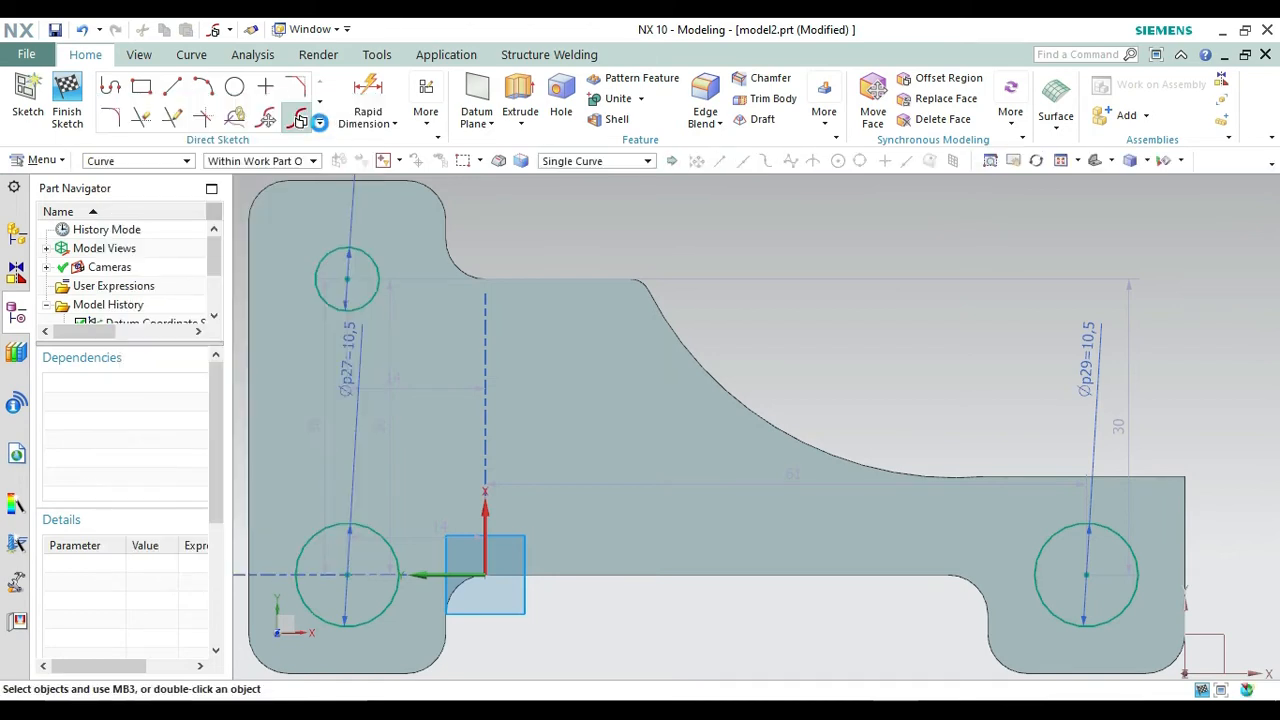
pyautogui.click(320, 123)
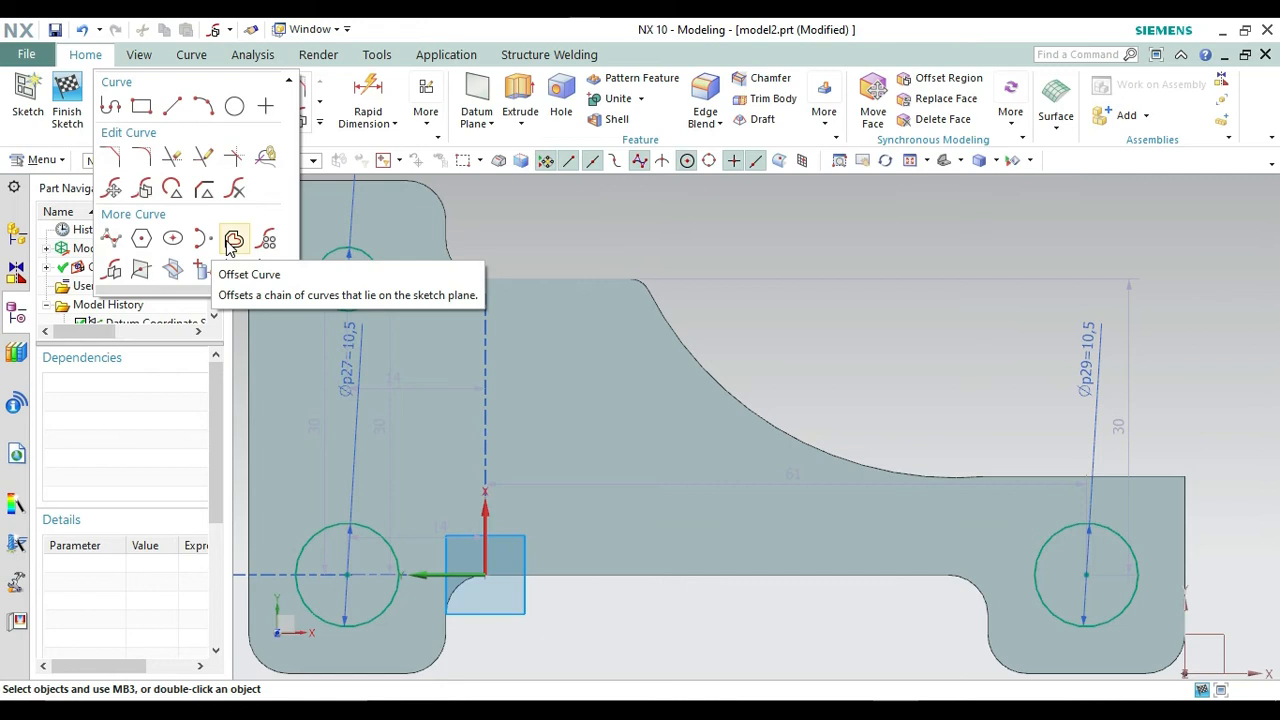
pyautogui.click(267, 112)
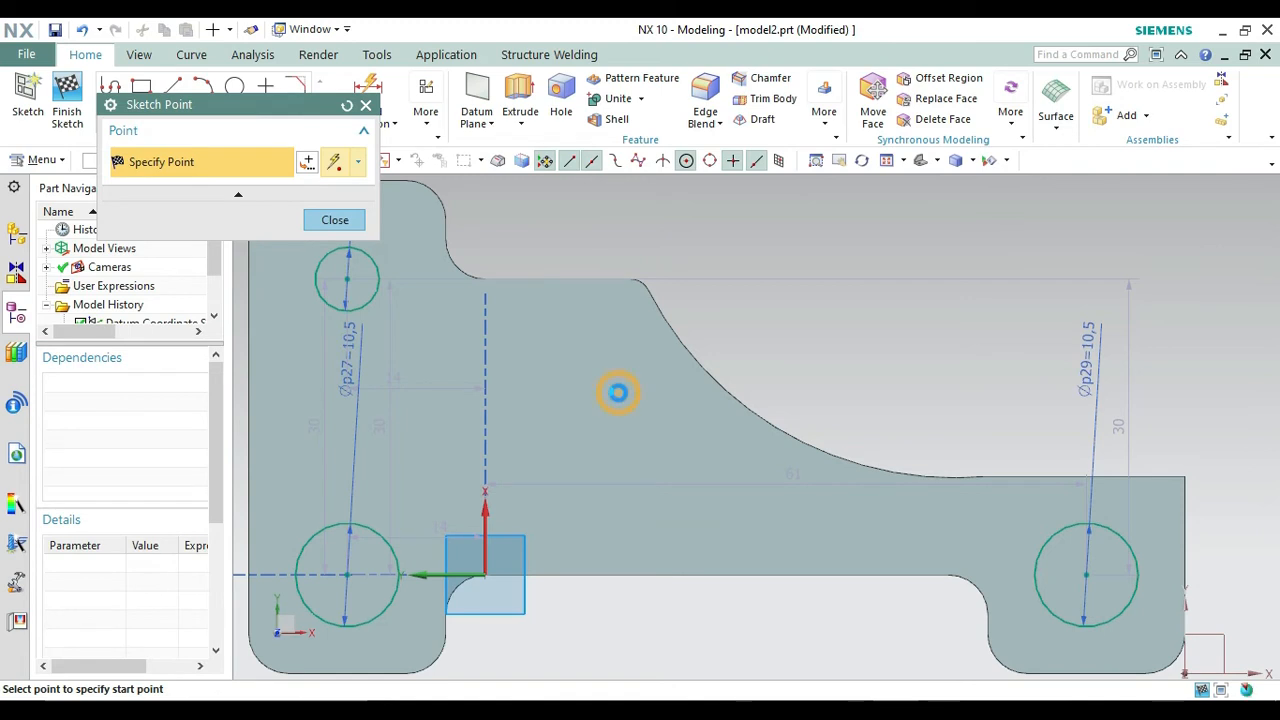
pyautogui.click(618, 392)
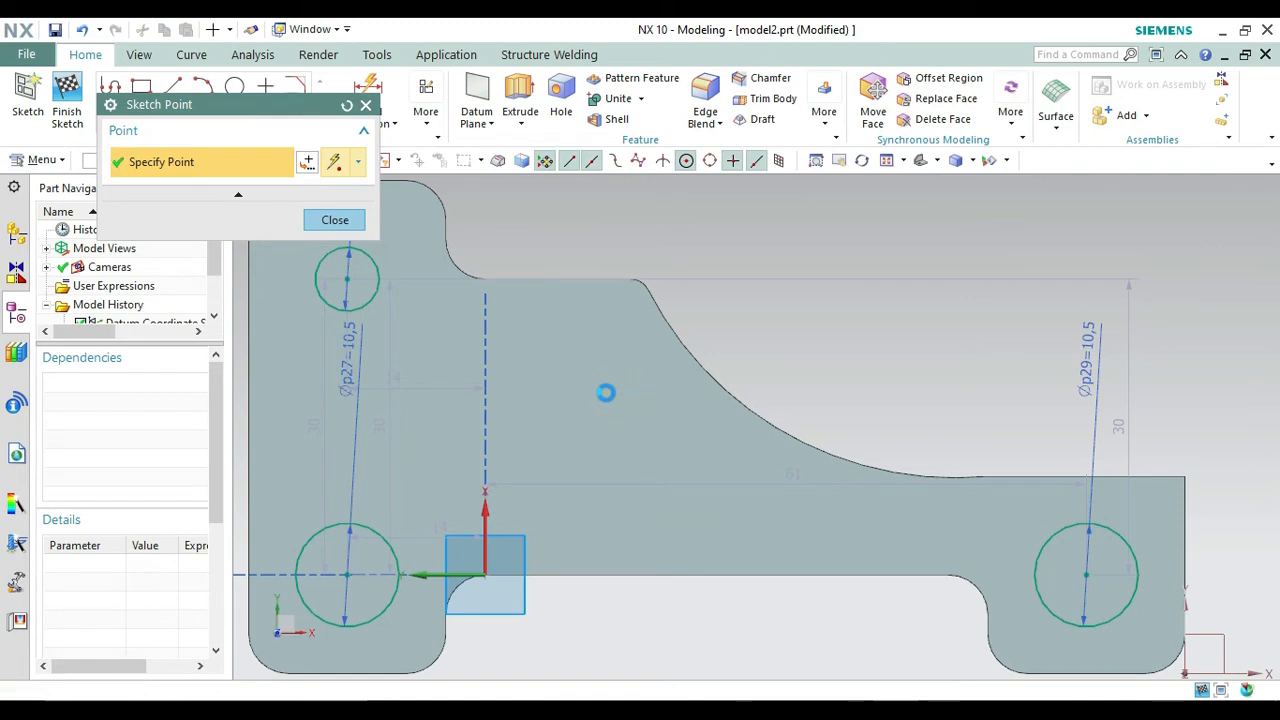
pyautogui.click(370, 105)
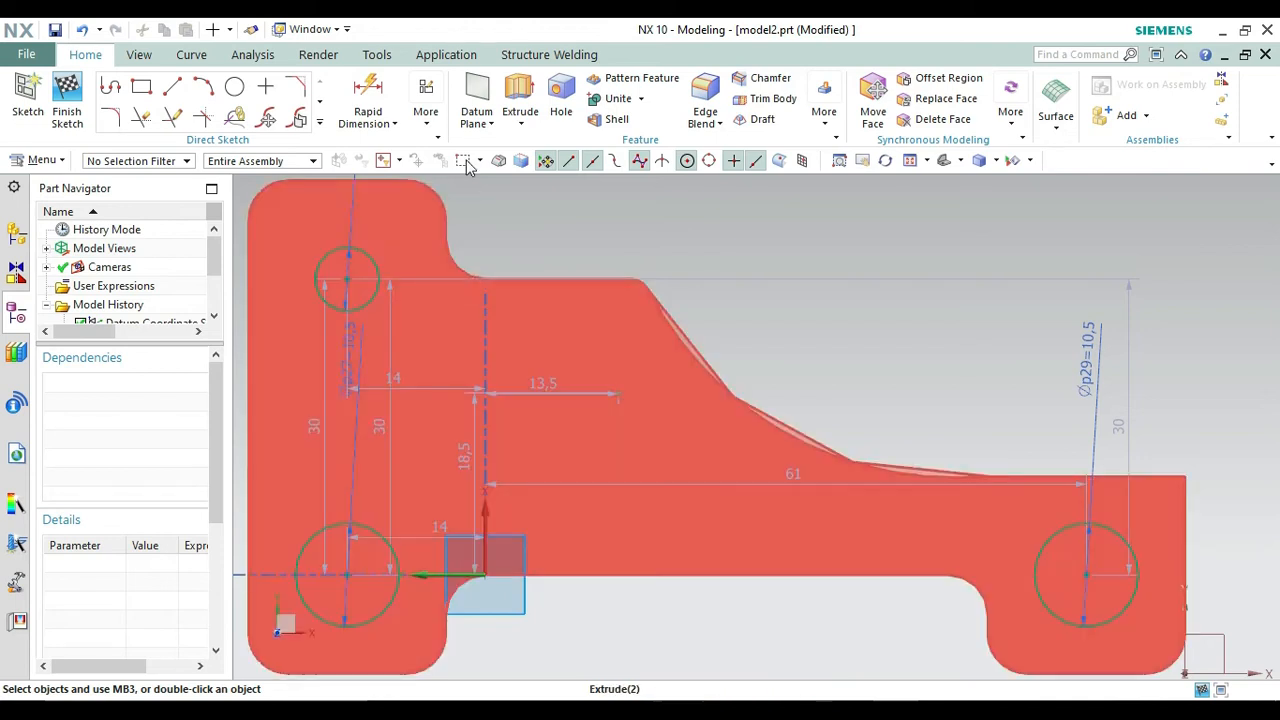
# Dimension the horizontal distance between the 6.5 mm circle's centre and the sketch point with Rapid Dimension.
pyautogui.click(368, 110)
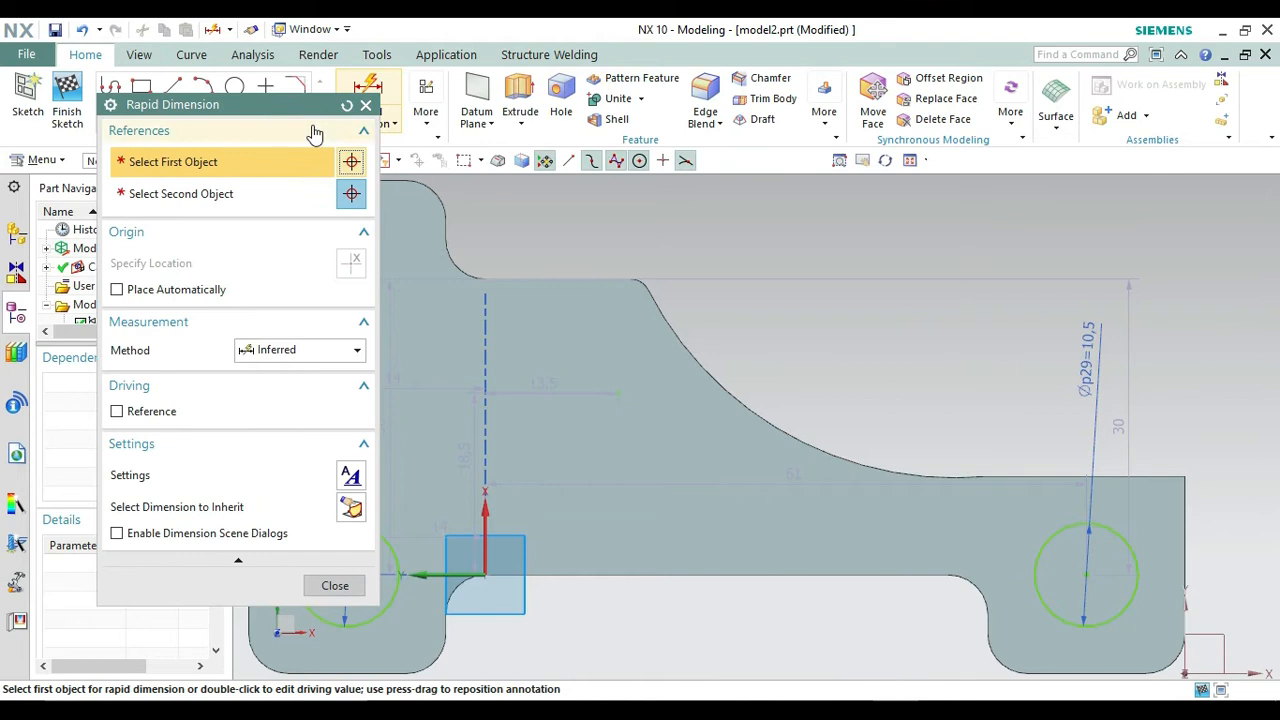
pyautogui.moveTo(279, 100); pyautogui.dragTo(199, 103)
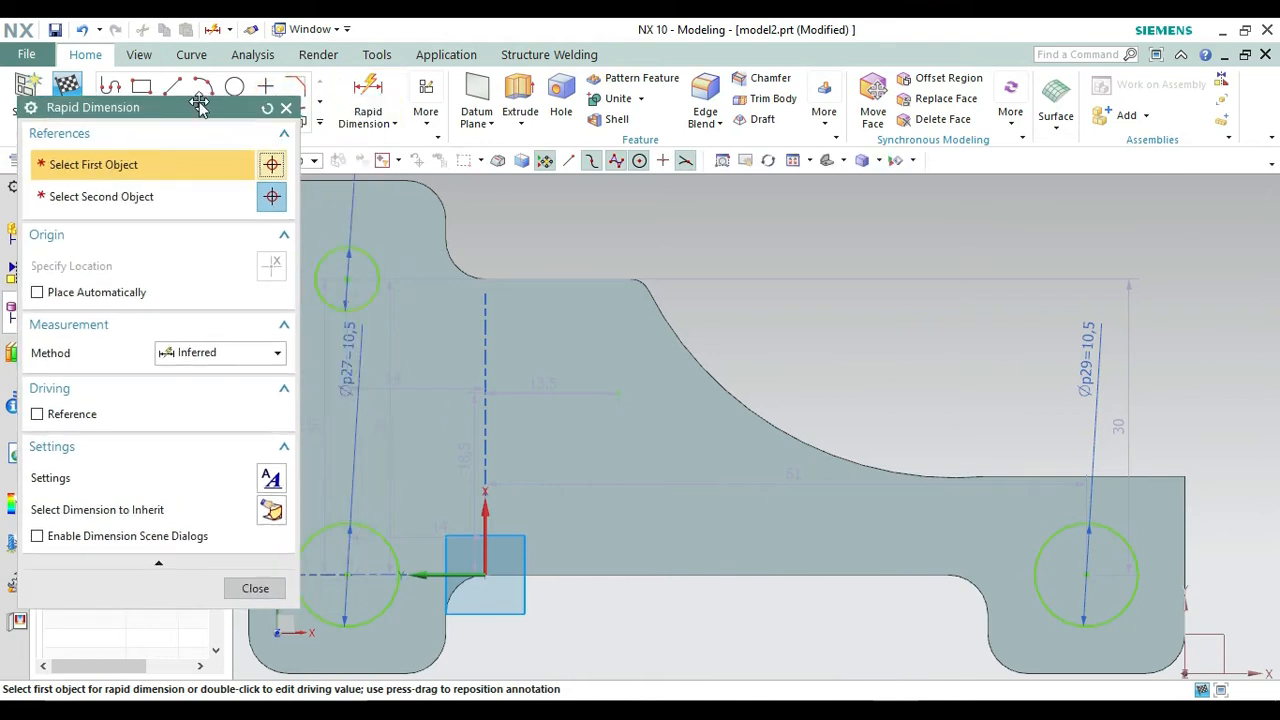
pyautogui.click(348, 272)
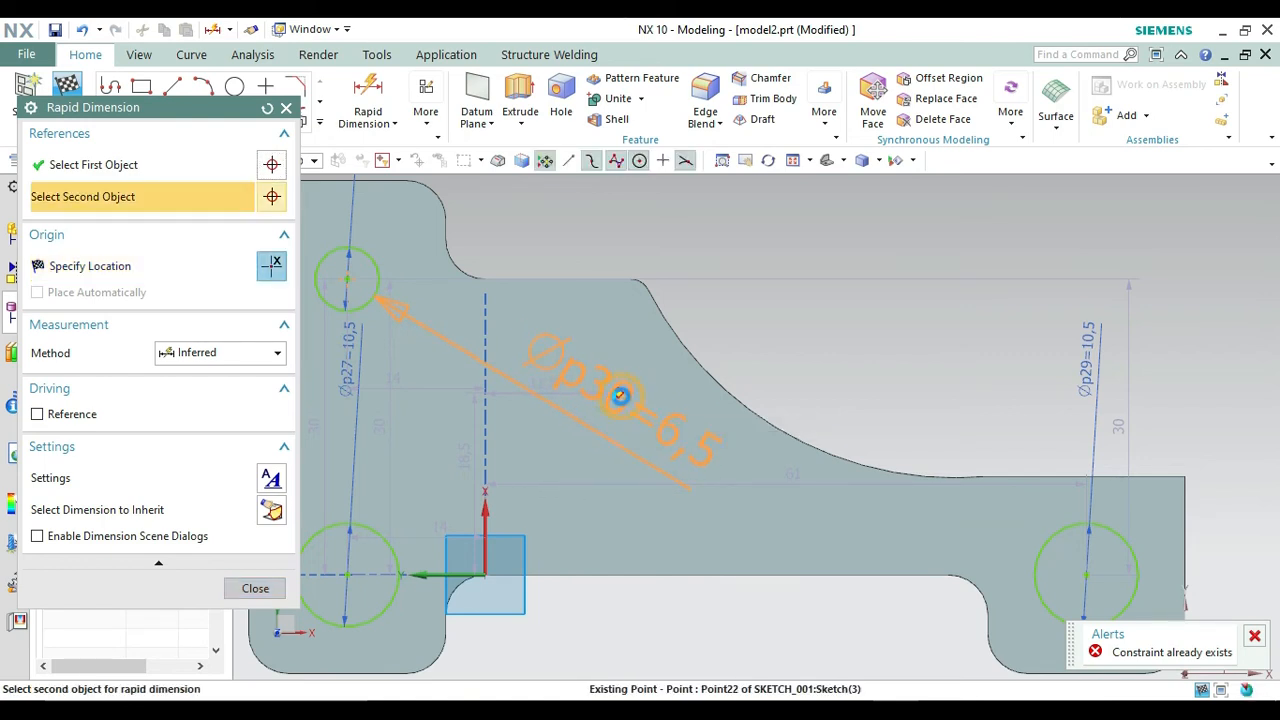
pyautogui.click(620, 396)
pyautogui.click(707, 418)
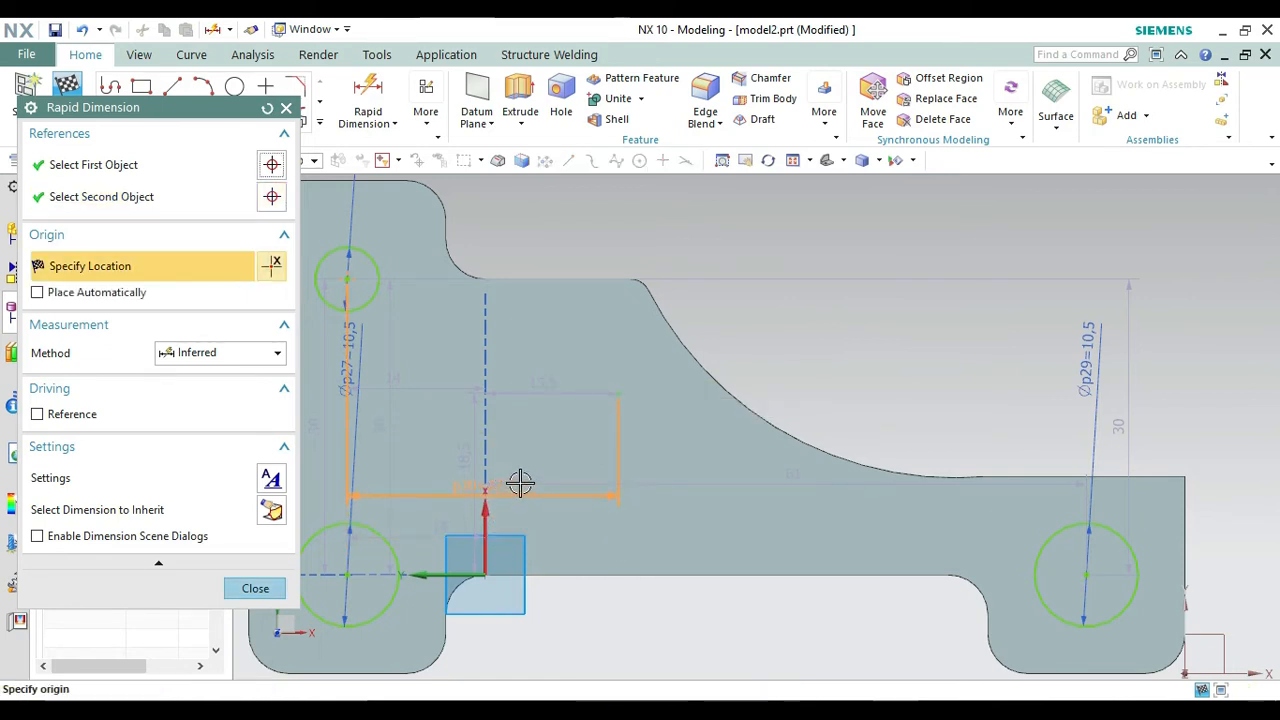
pyautogui.click(521, 483)
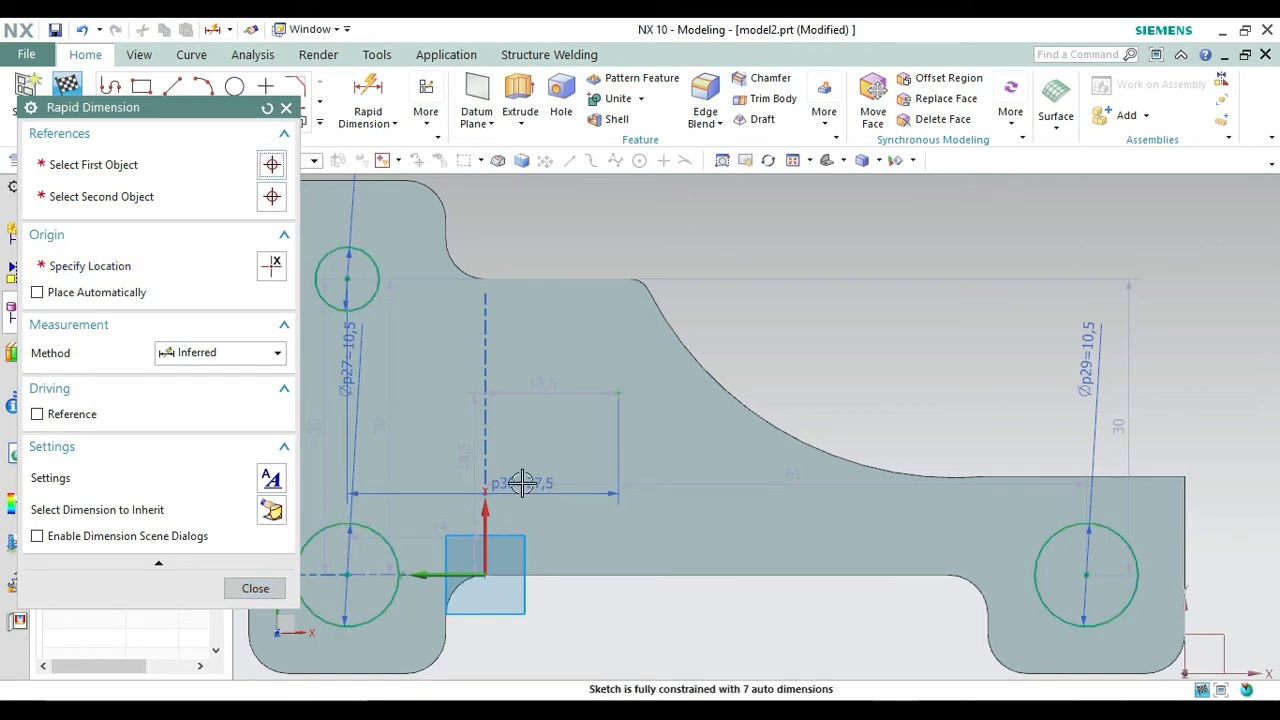
# Set the horizontal distance between the upper hole's centre and the sketch point to 25 mm.
pyautogui.doubleClick(521, 483)
pyautogui.write('2')
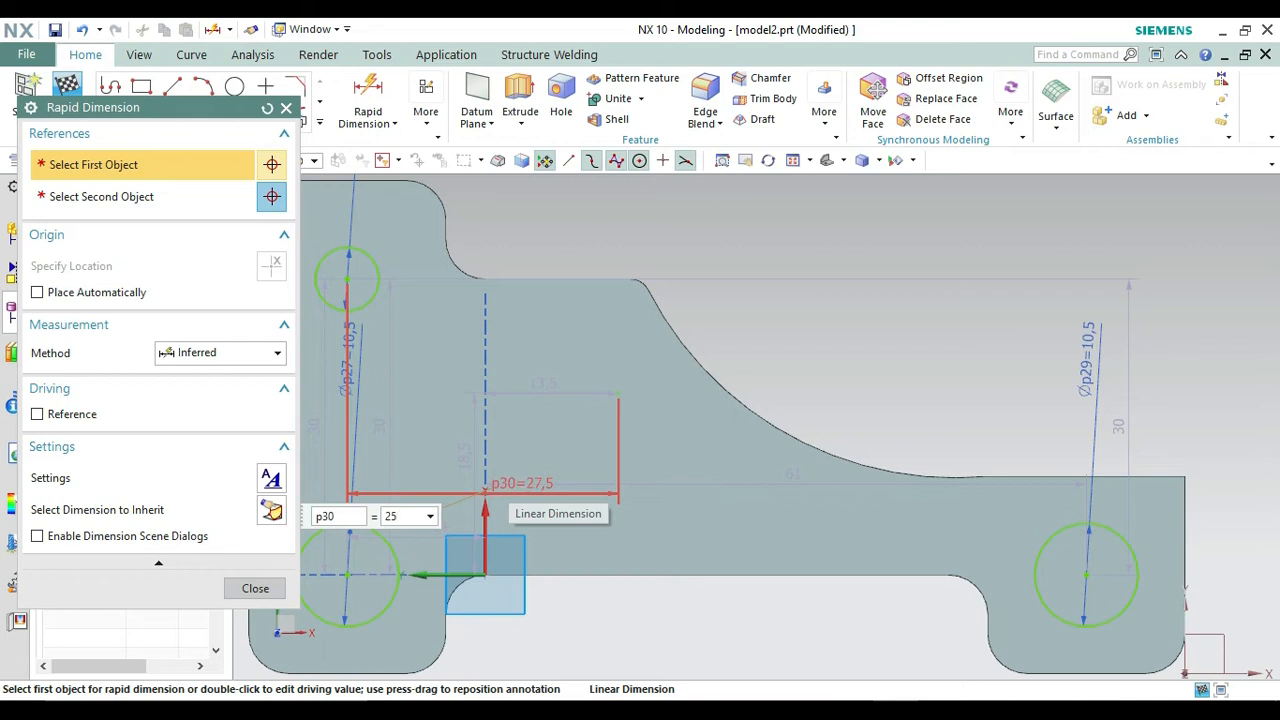
pyautogui.write('5')
pyautogui.press('Return')
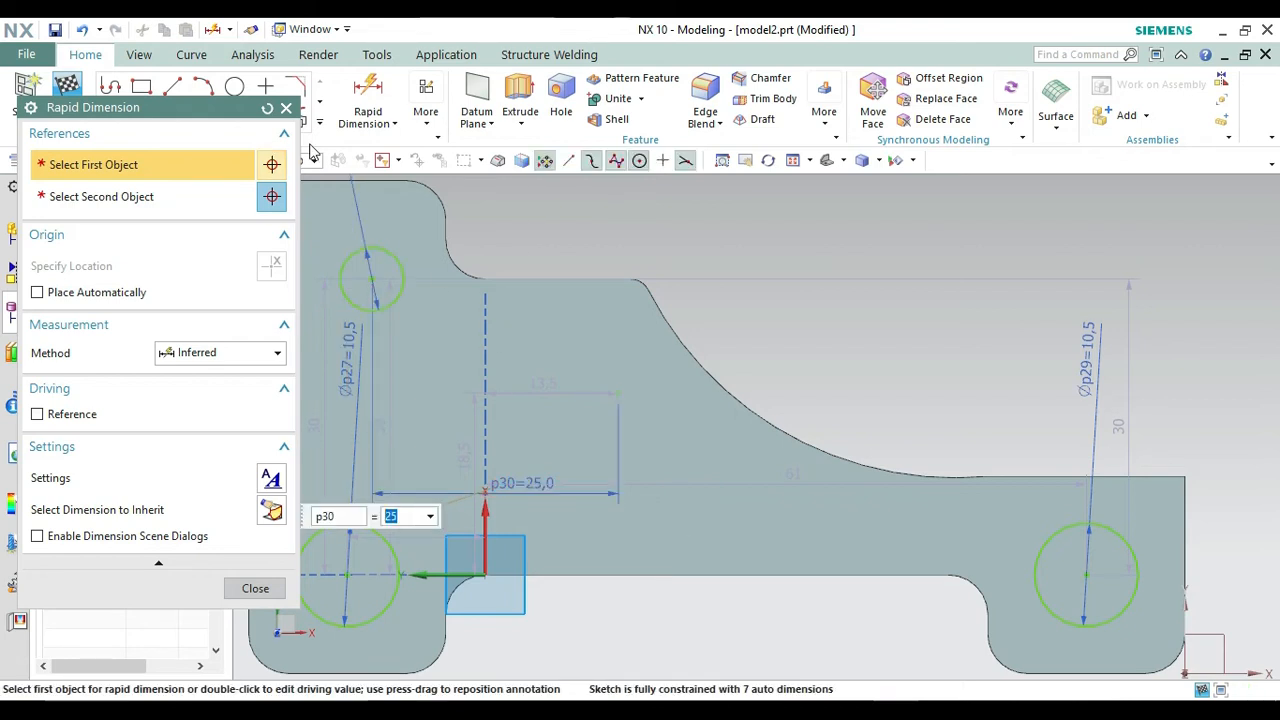
pyautogui.click(287, 109)
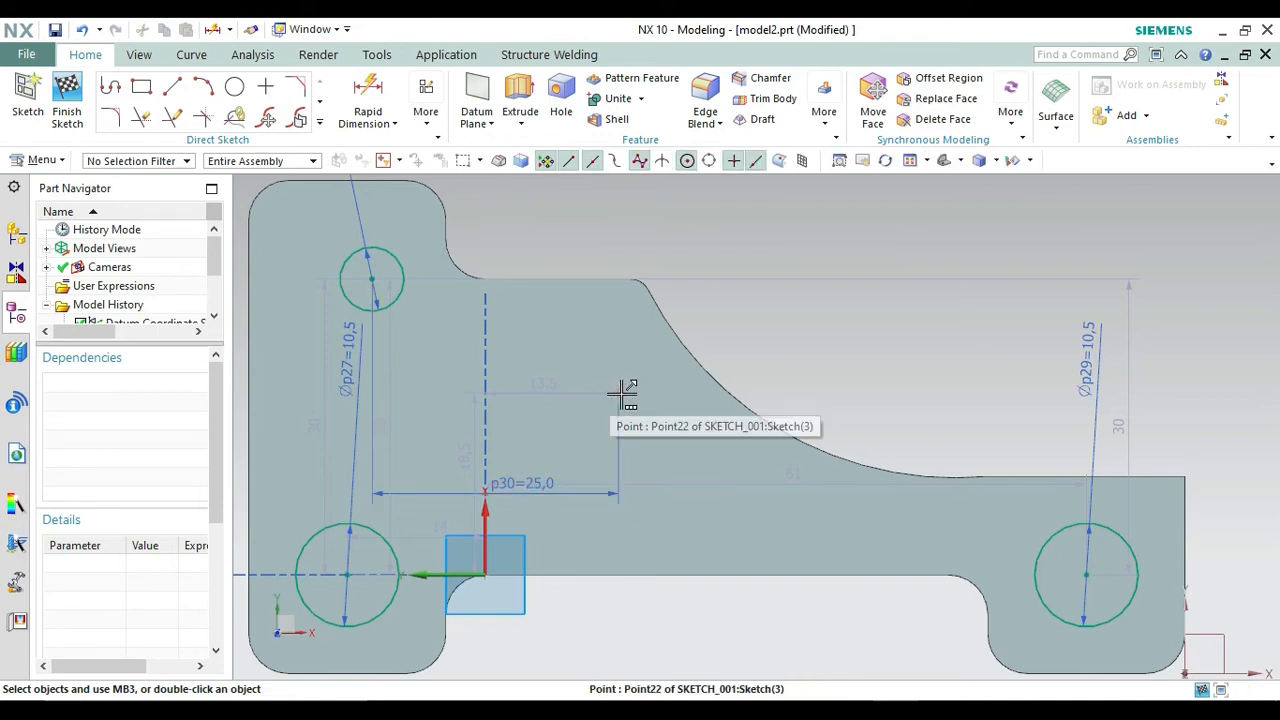
# Draw a 5 mm diameter circle centred on the sketch point and finish the sketch.
pyautogui.click(235, 88)
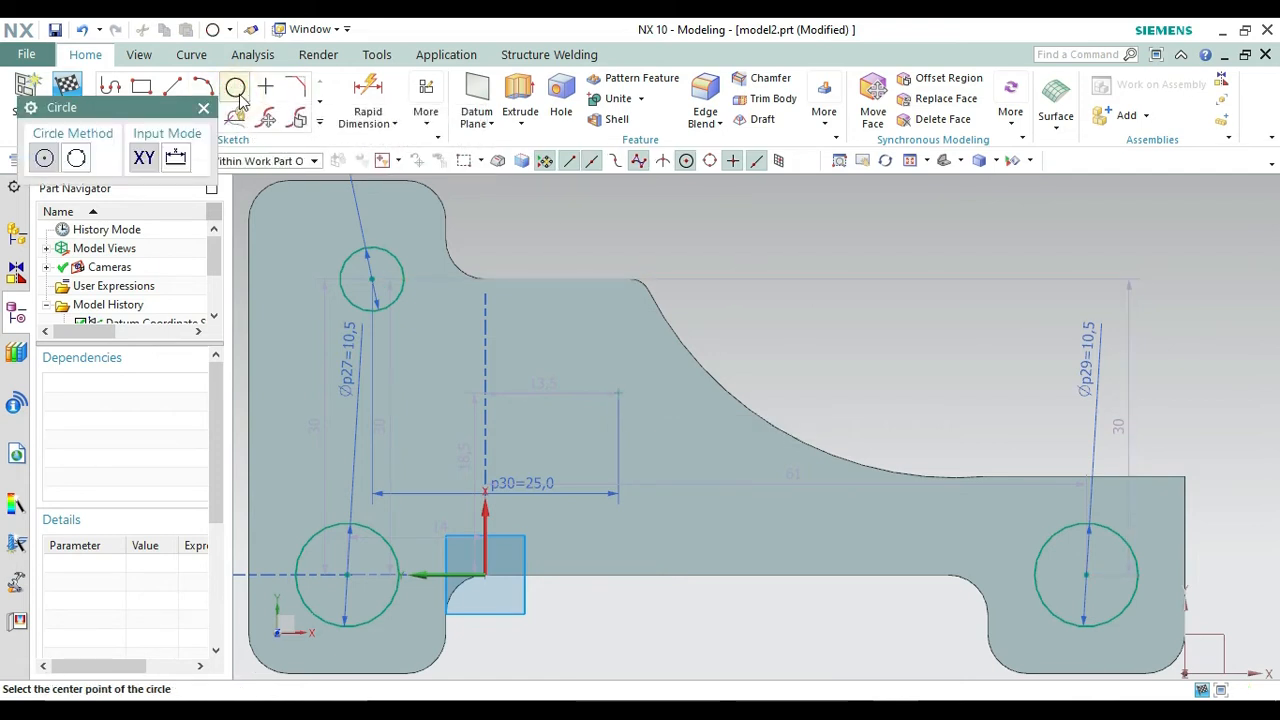
pyautogui.click(616, 393)
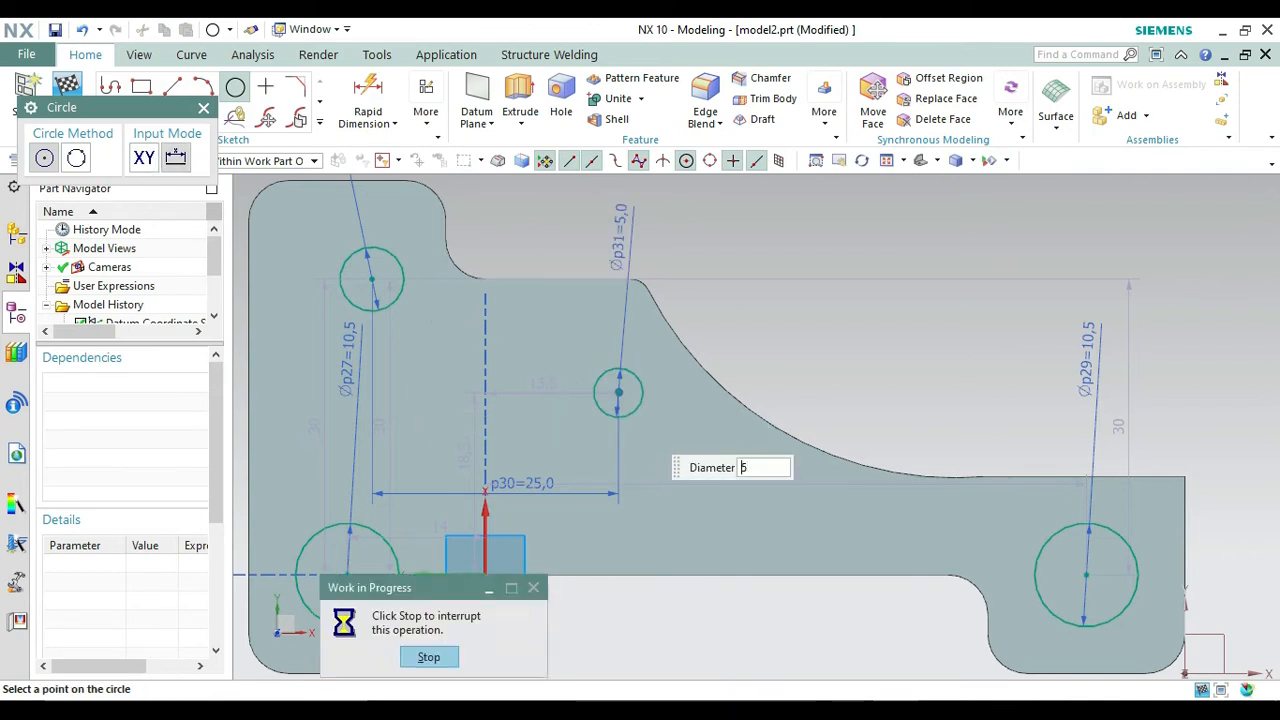
pyautogui.click(206, 103)
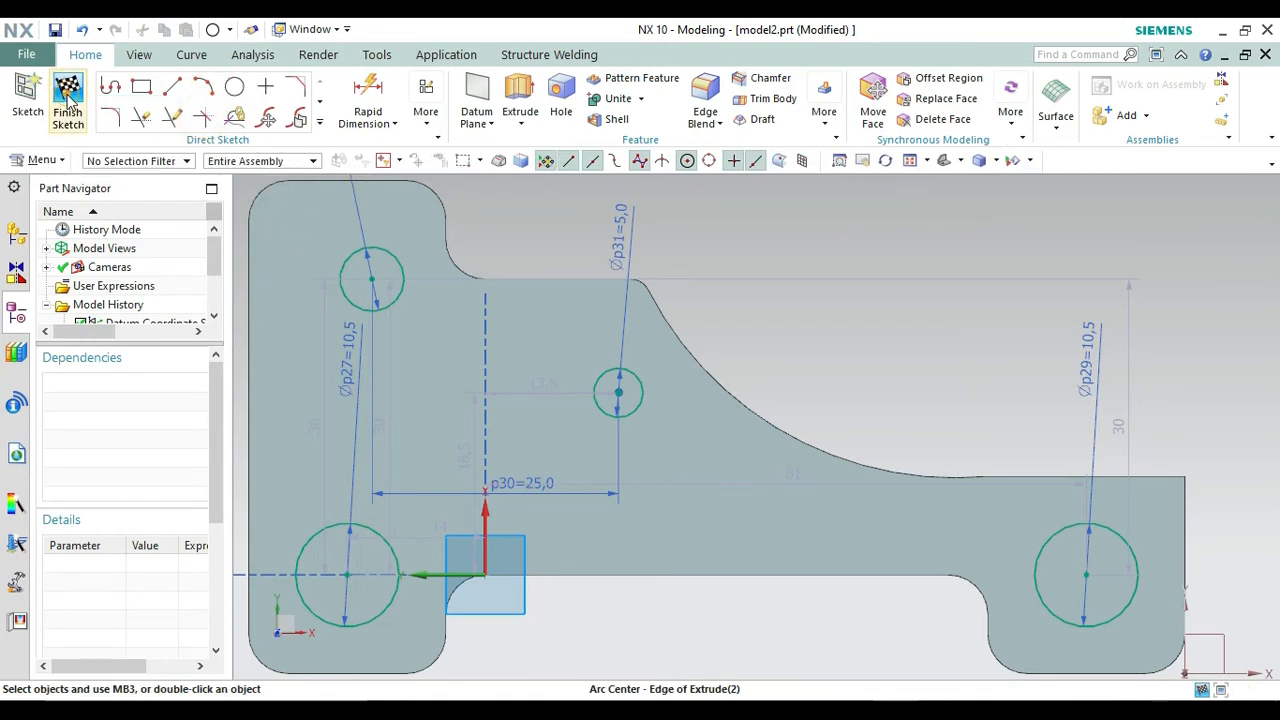
pyautogui.click(68, 100)
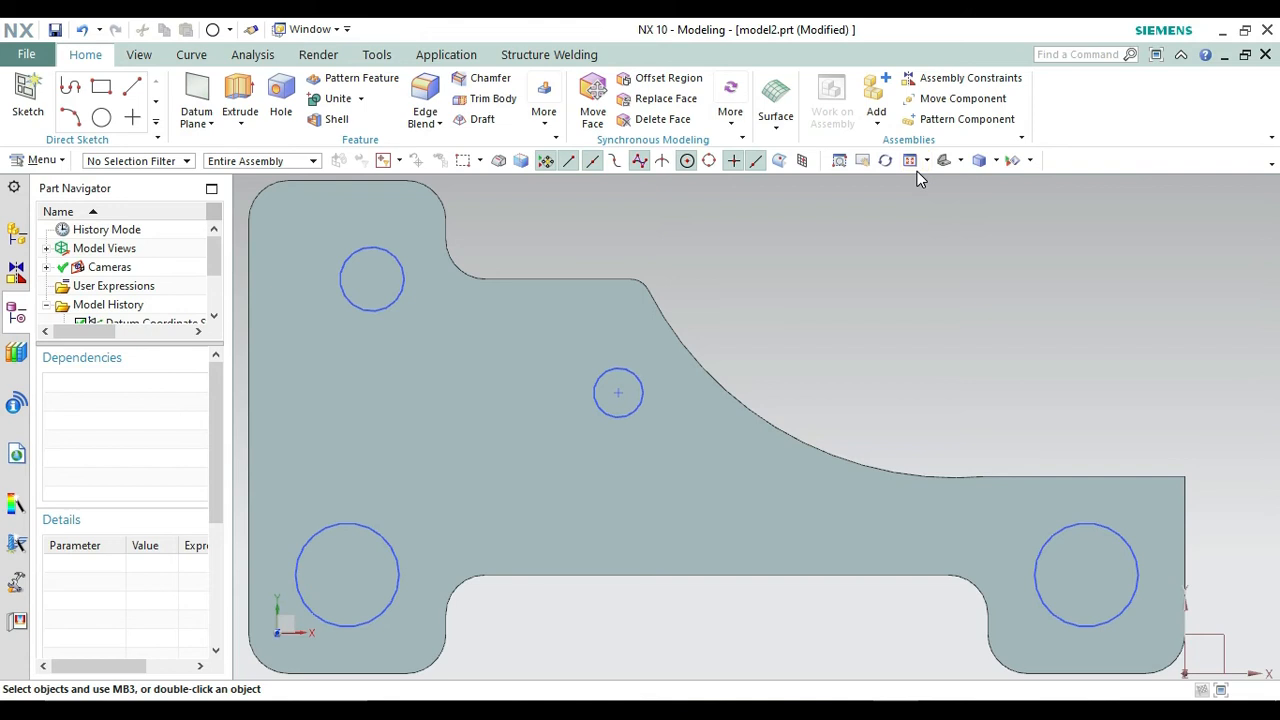
# Extrude the four sketched circles in the reversed direction, down through the plate with end limit Until Next, and subtract them from the body.
pyautogui.click(942, 165)
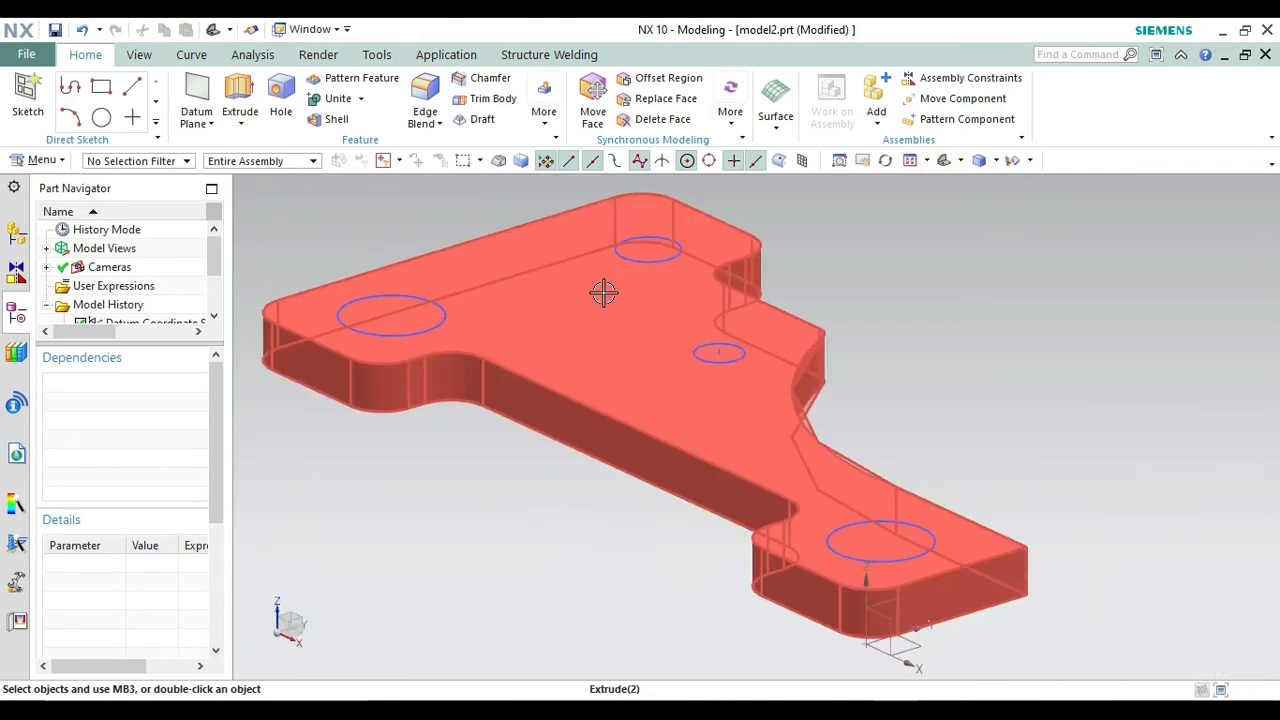
pyautogui.click(660, 260)
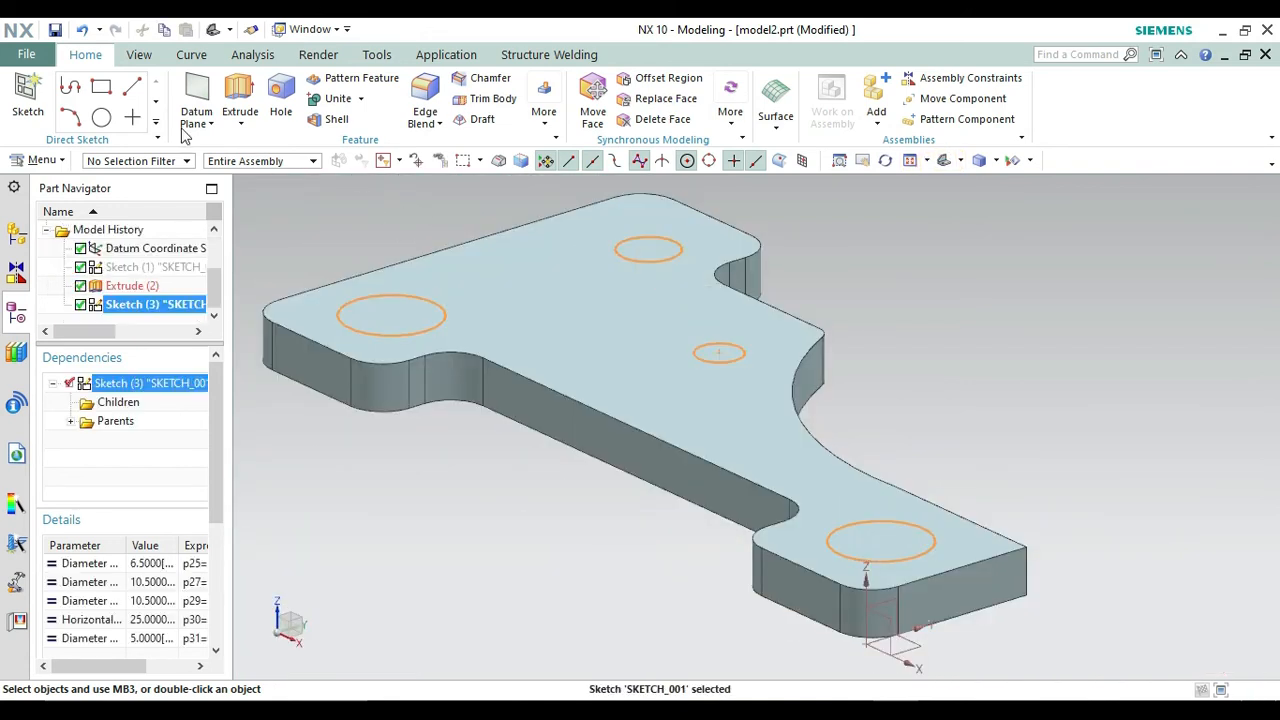
pyautogui.click(236, 90)
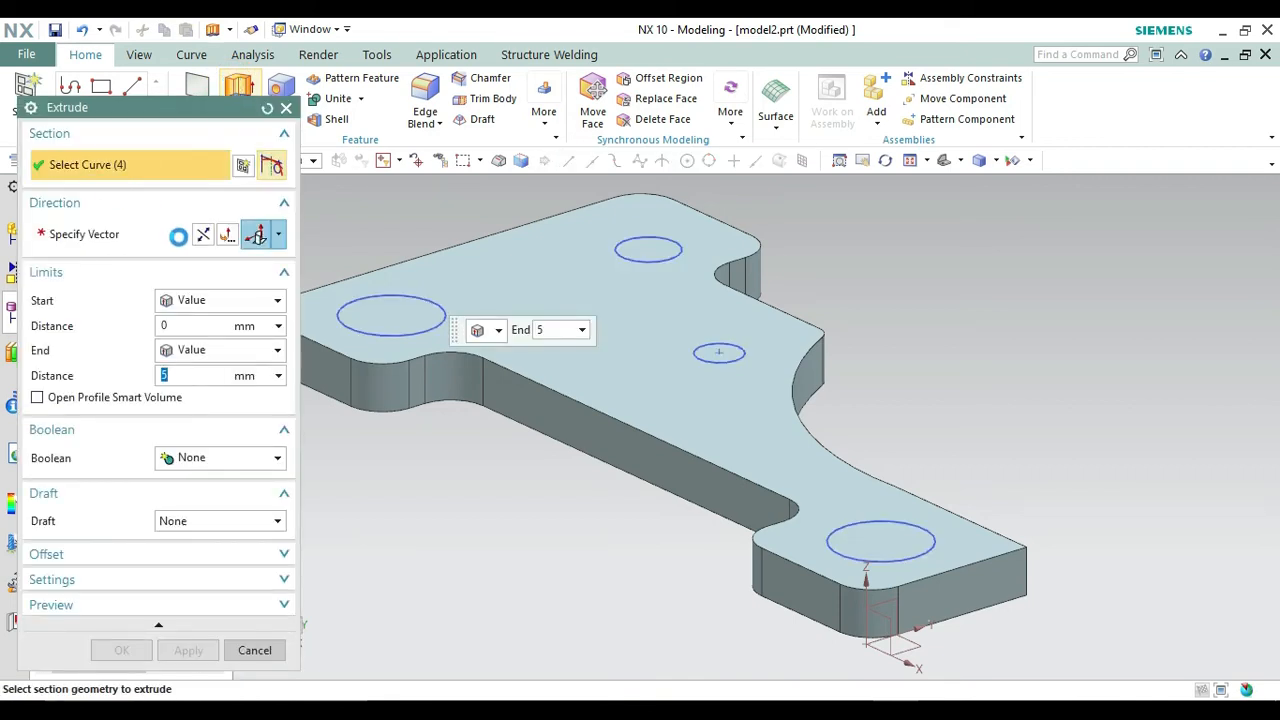
pyautogui.click(205, 238)
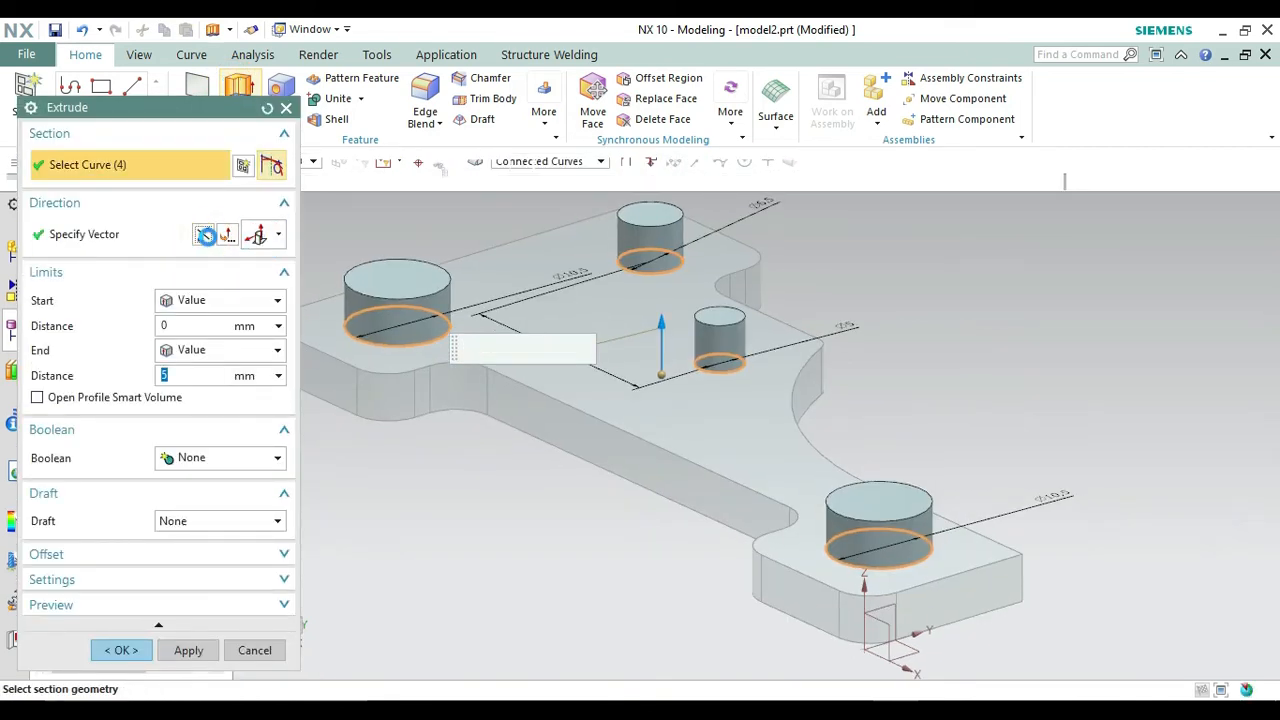
pyautogui.click(175, 348)
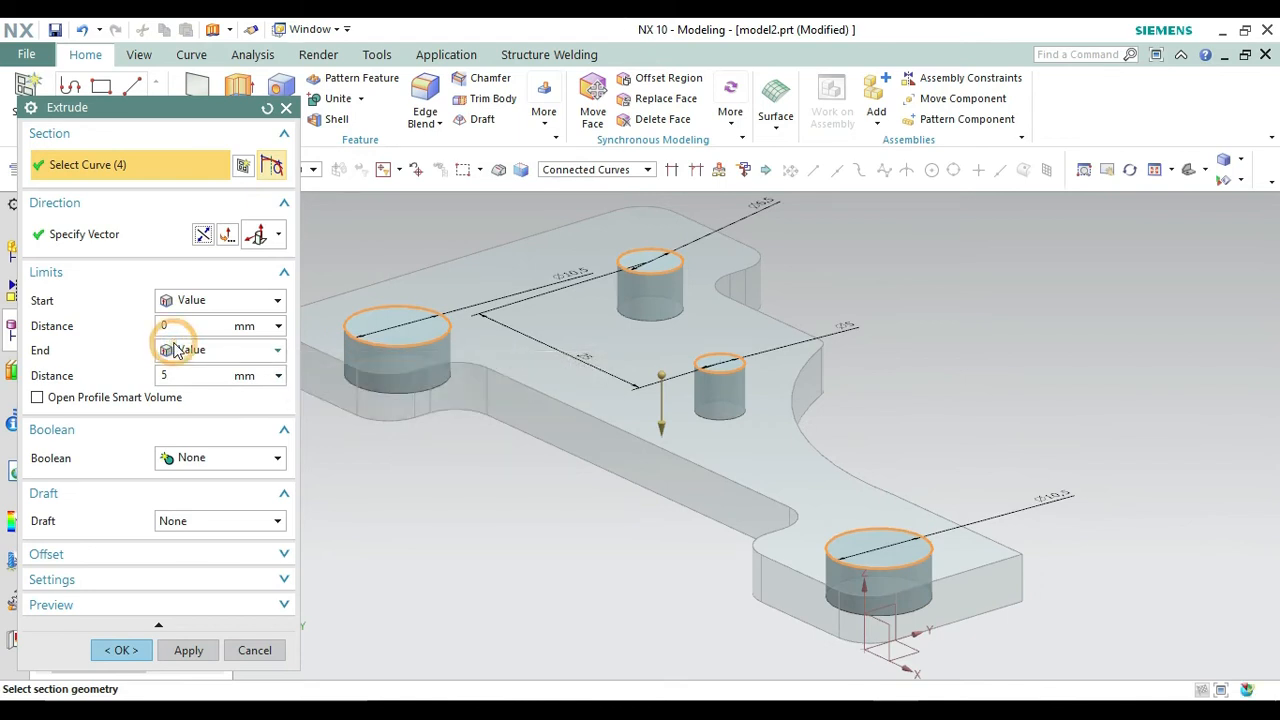
pyautogui.click(198, 409)
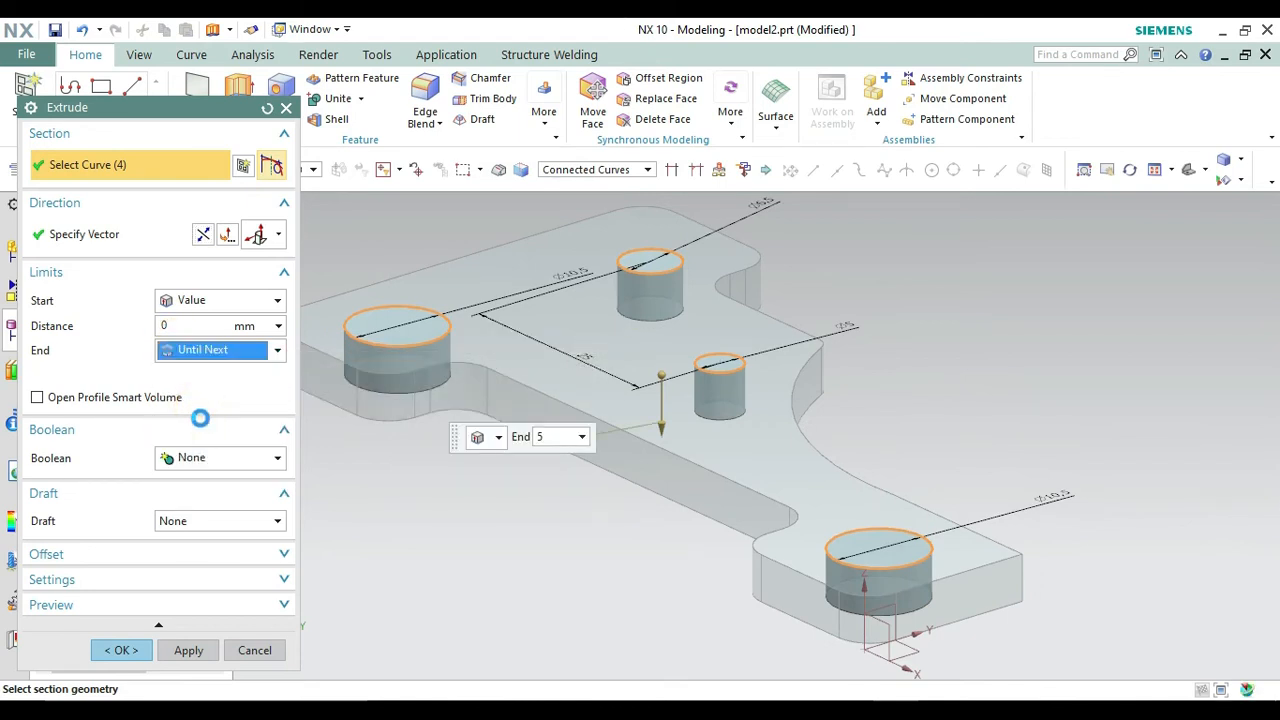
pyautogui.click(236, 437)
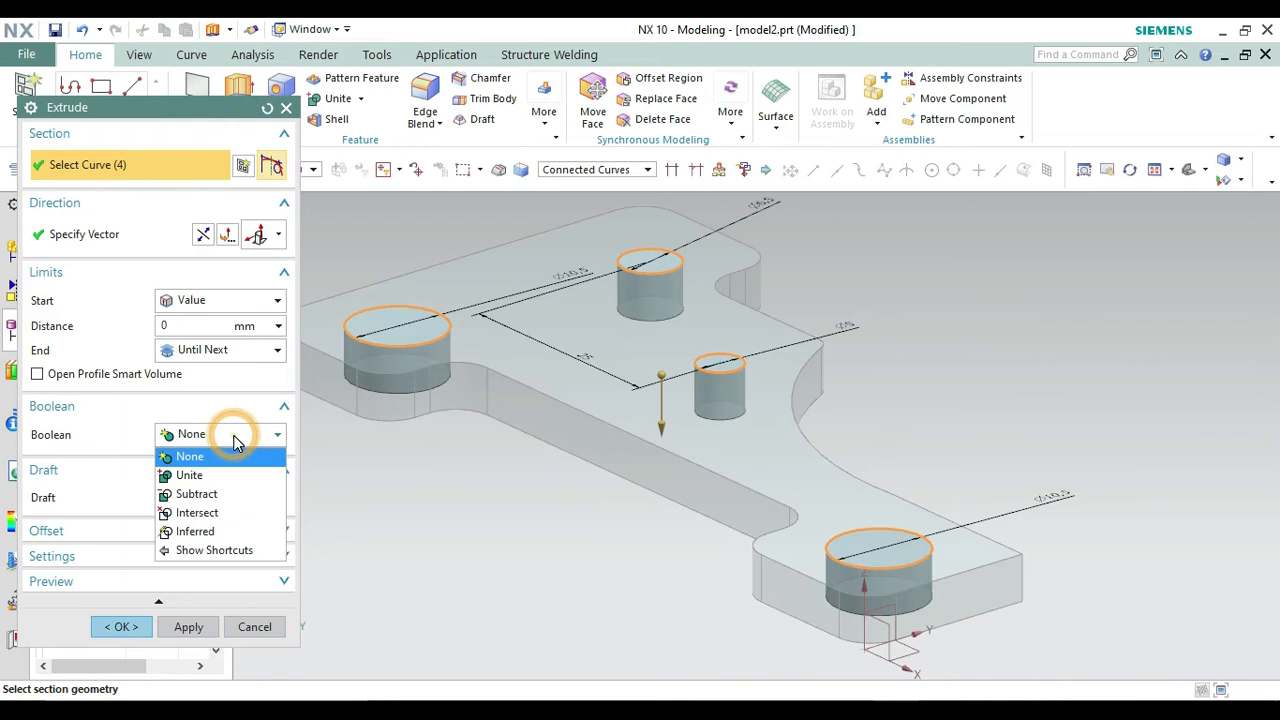
pyautogui.click(214, 494)
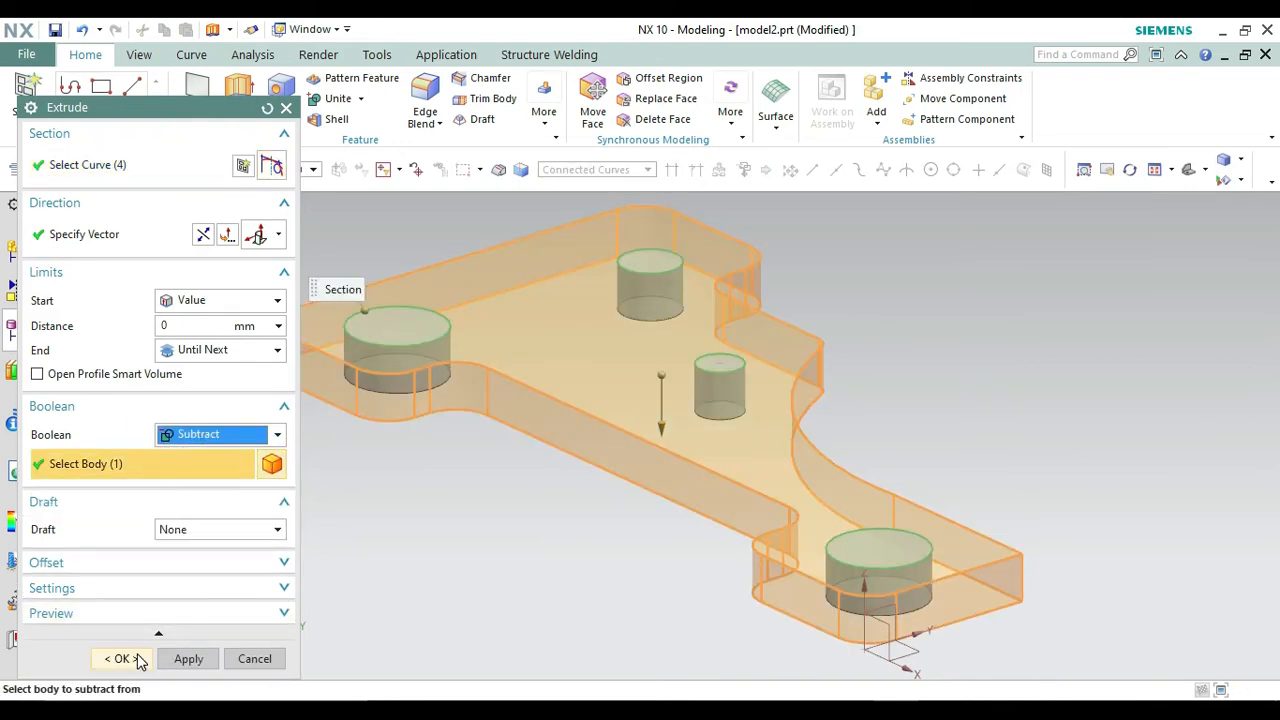
pyautogui.click(132, 659)
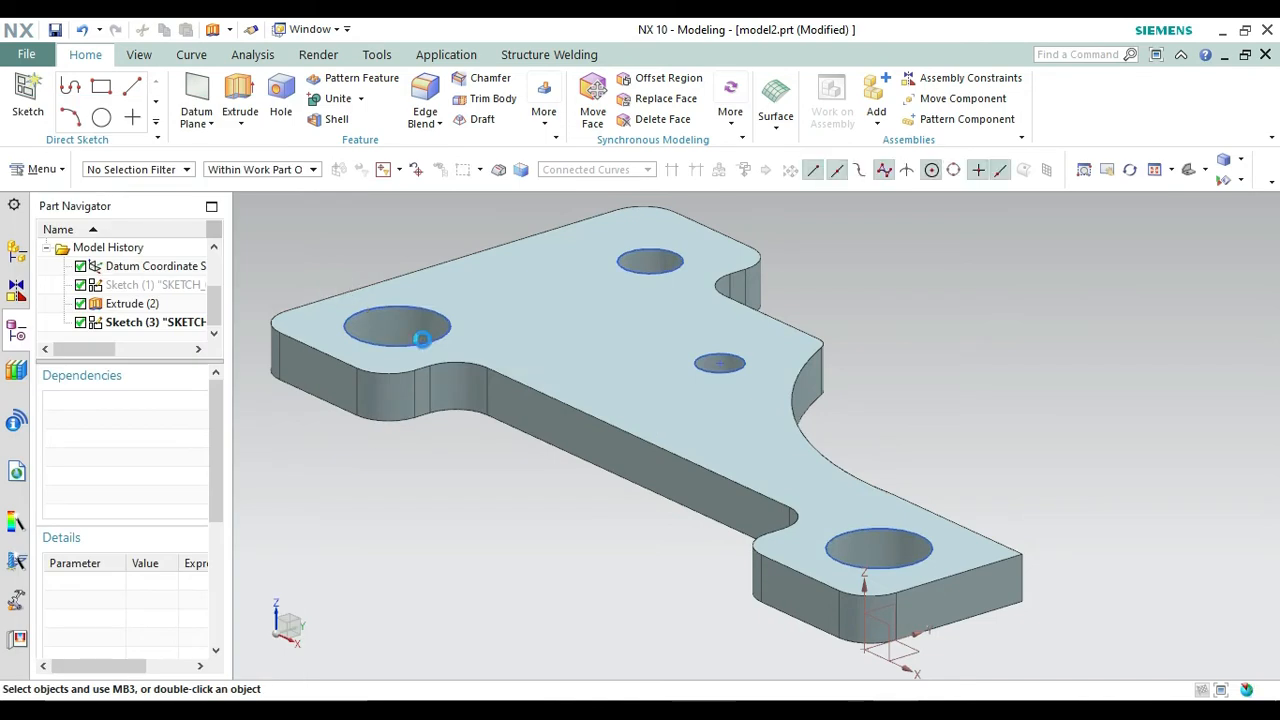
# Hide the sketch containing the four hole circles.
pyautogui.click(416, 338)
pyautogui.rightClick(415, 337)
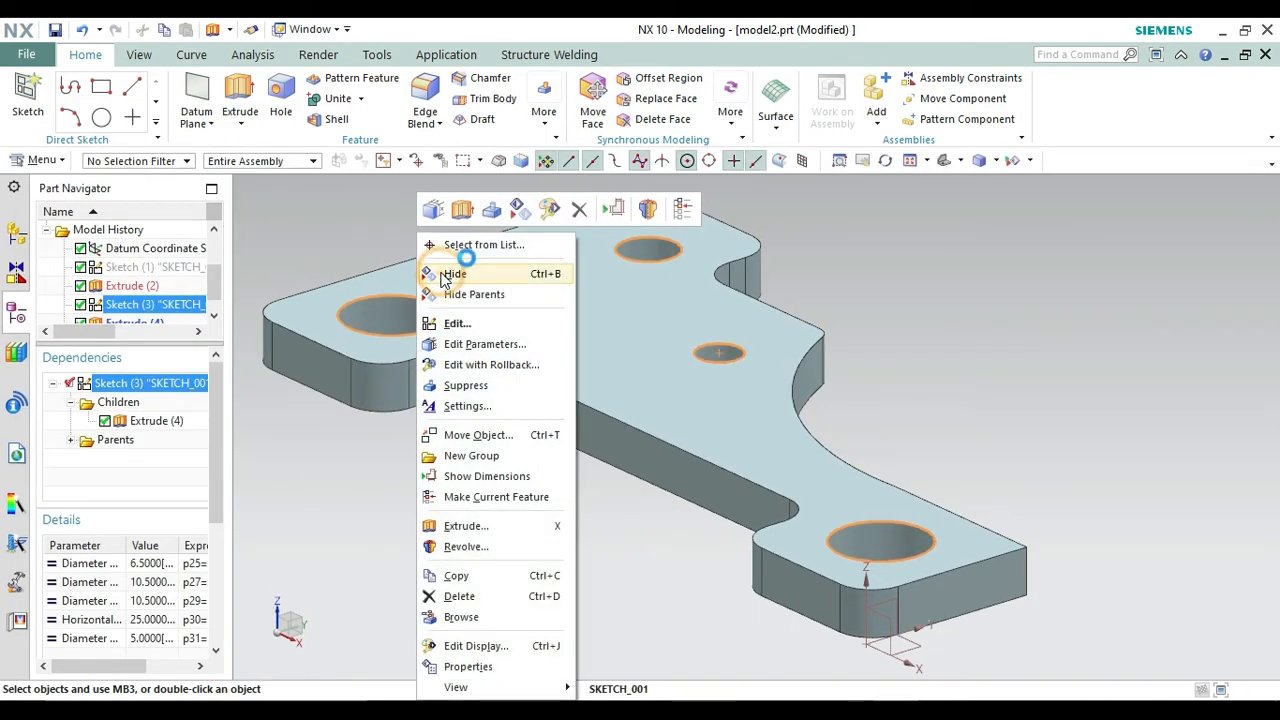
pyautogui.click(443, 276)
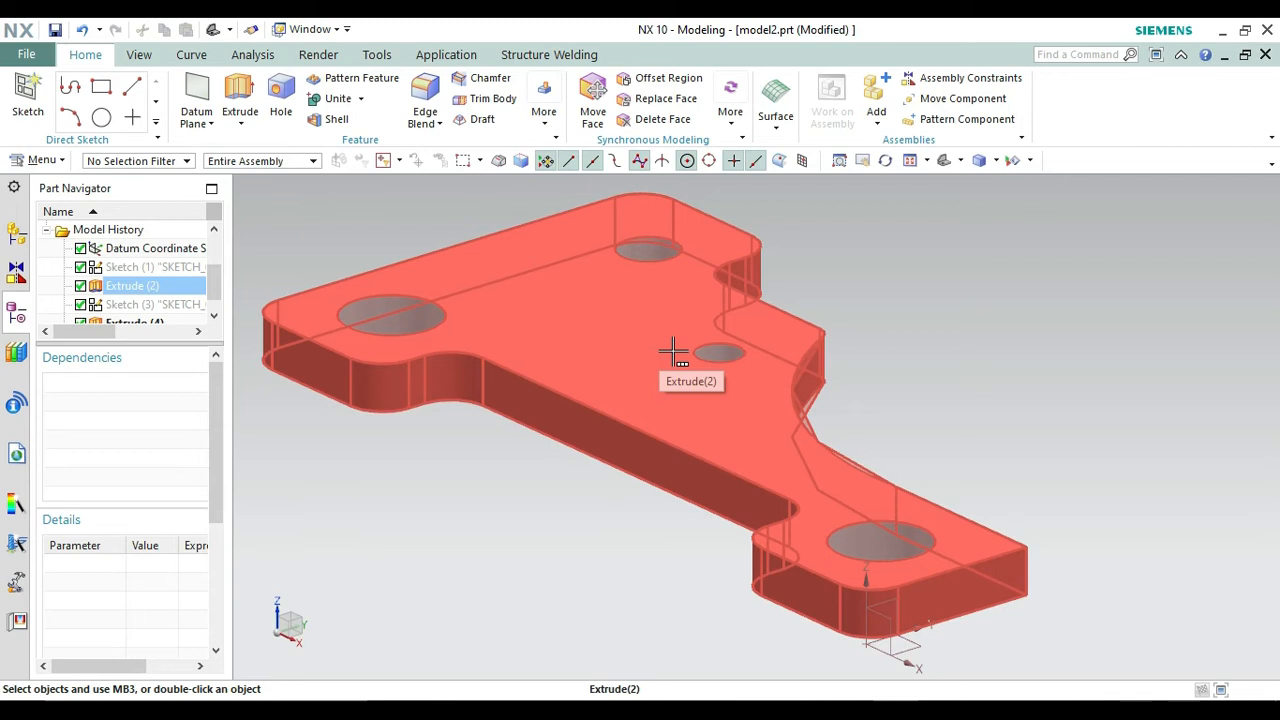
# Open Save As for the finished side plate part.
pyautogui.click(27, 57)
pyautogui.moveTo(60, 168)
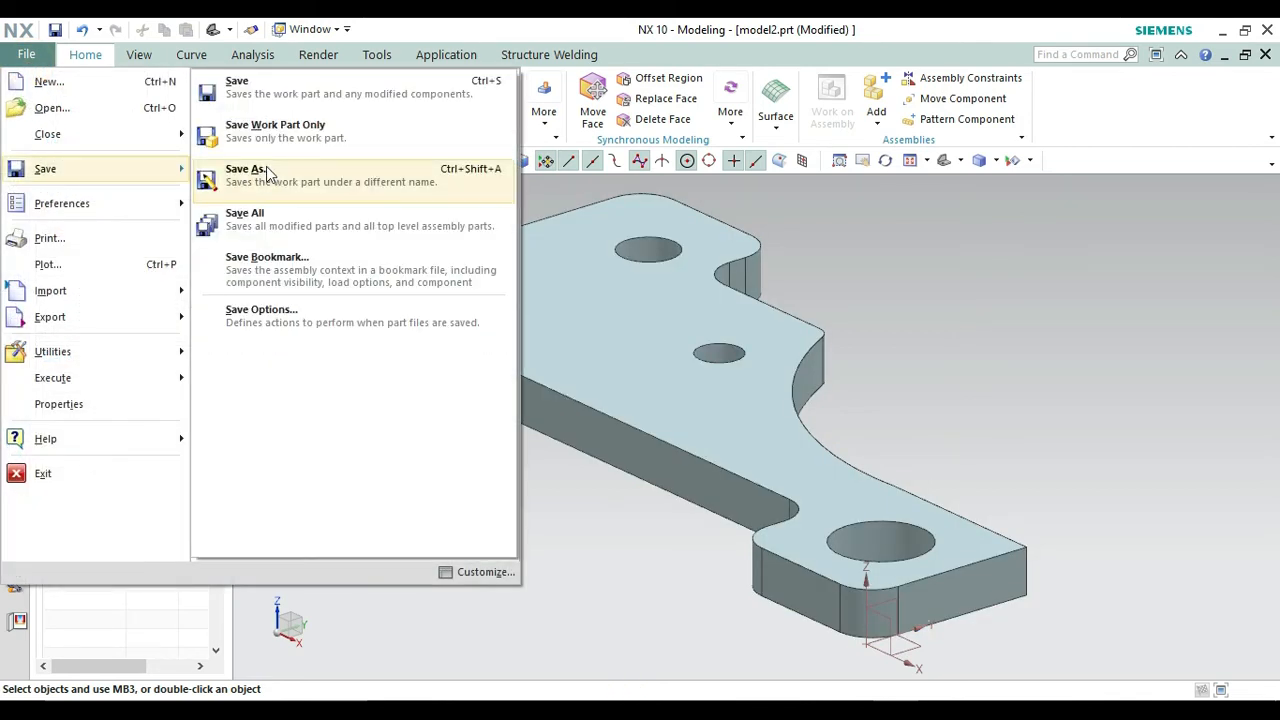
pyautogui.click(268, 173)
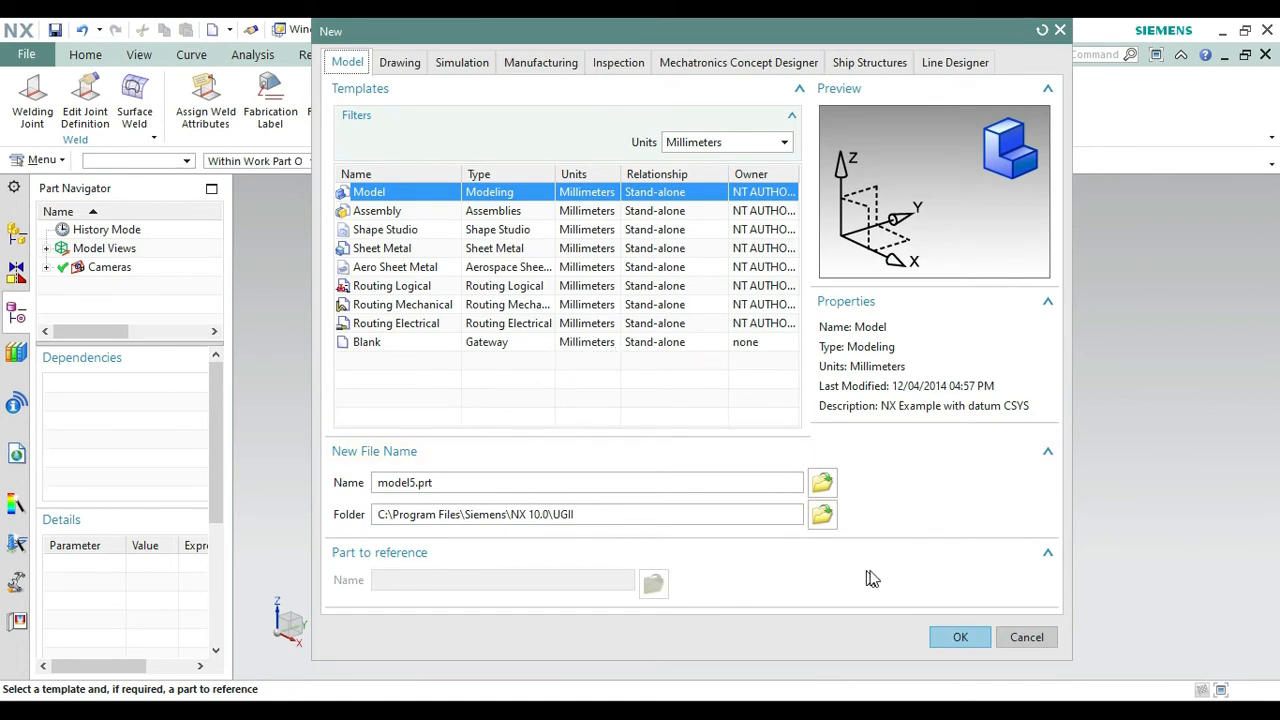
# Create a new millimetre Model part named model5.prt and start a sketch on the XY plane.
pyautogui.click(962, 637)
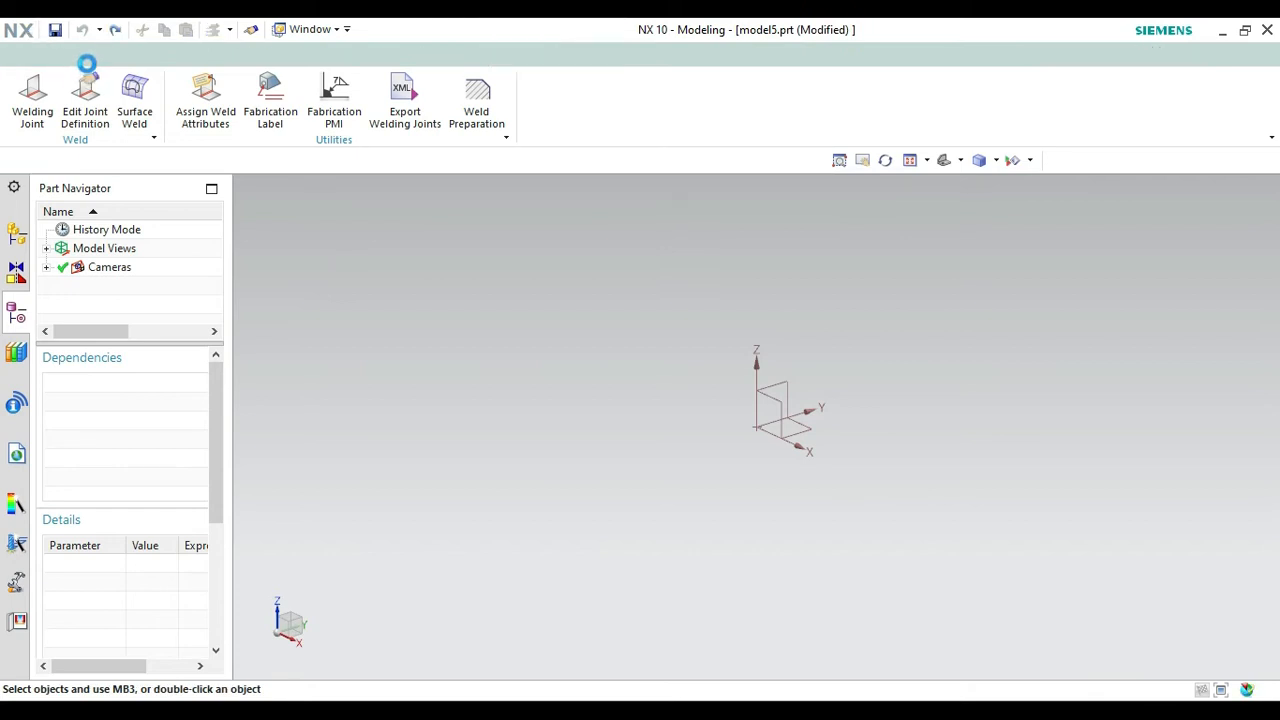
pyautogui.click(32, 112)
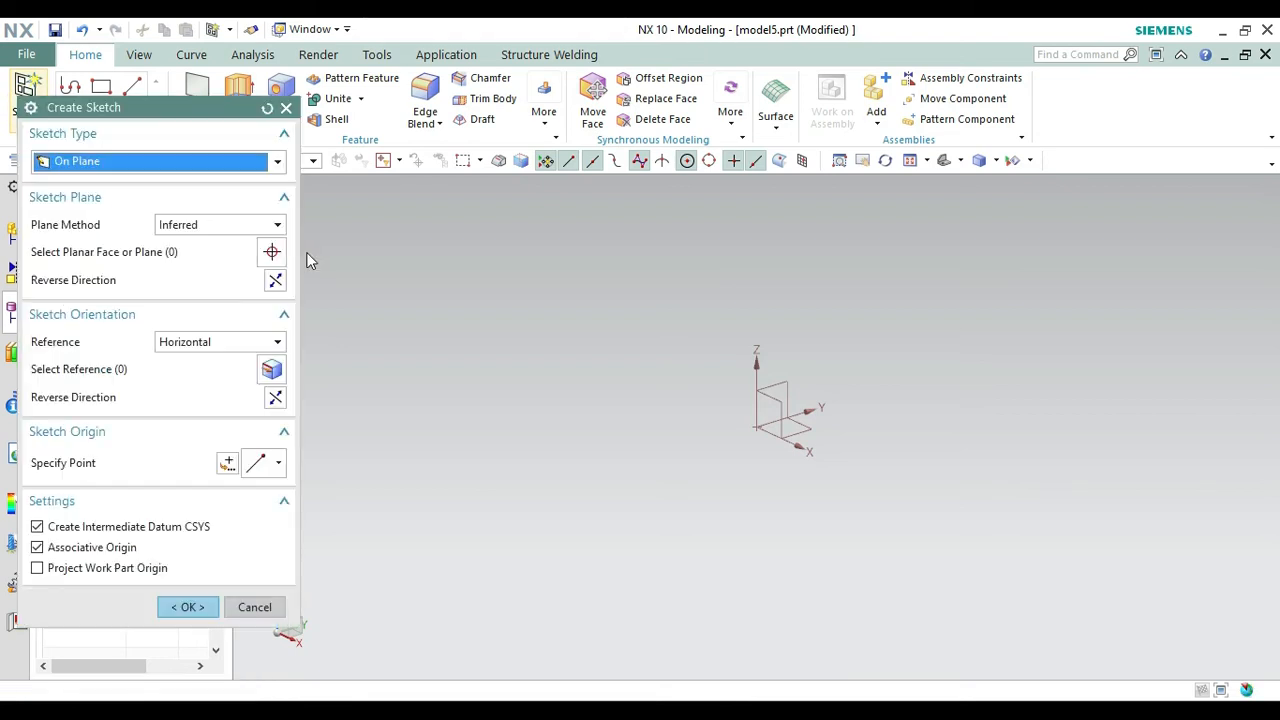
pyautogui.click(806, 424)
pyautogui.click(176, 601)
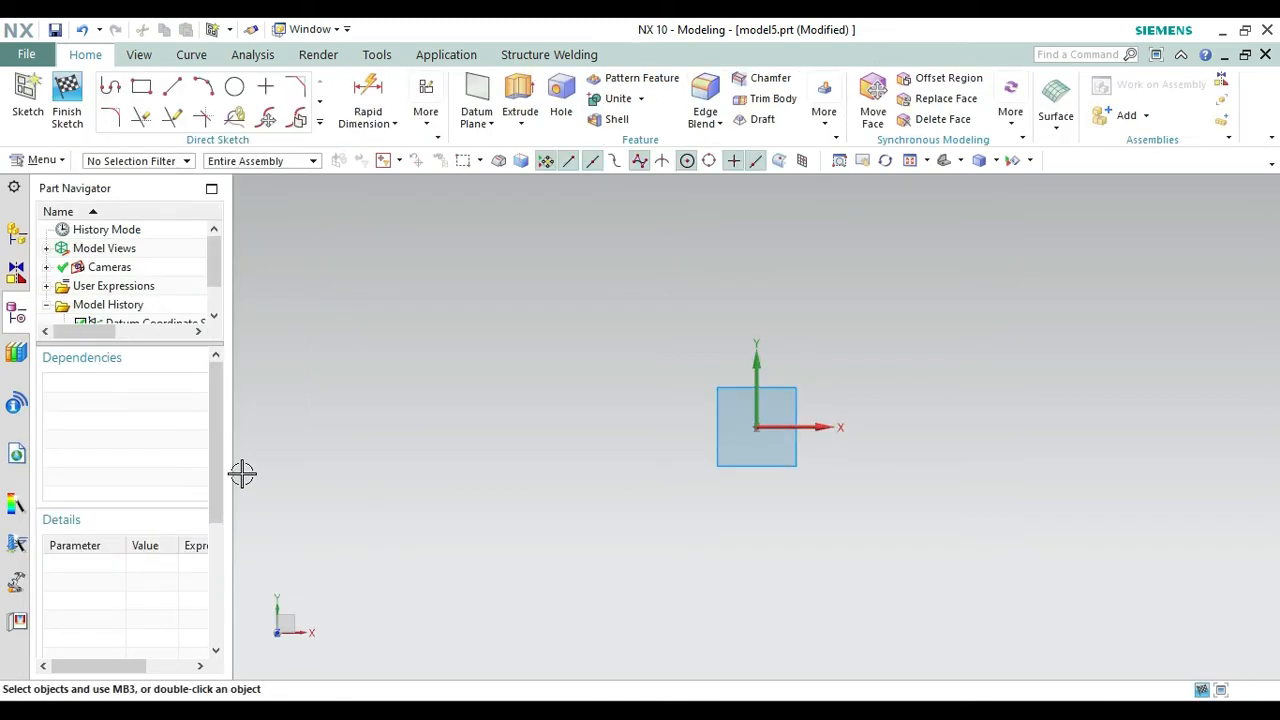
# Start a profile at the sketch origin with lines 44 mm leftward, 0.5 mm upward and 6 mm further leftward.
pyautogui.click(110, 88)
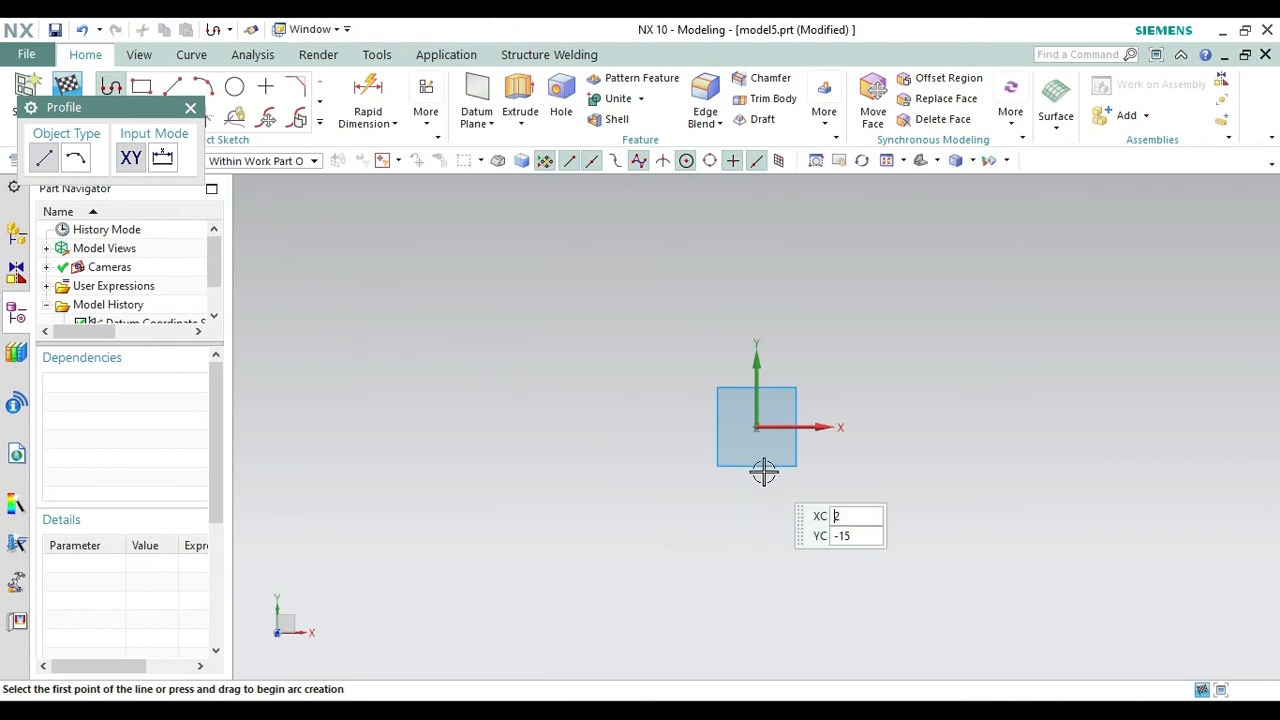
pyautogui.click(759, 430)
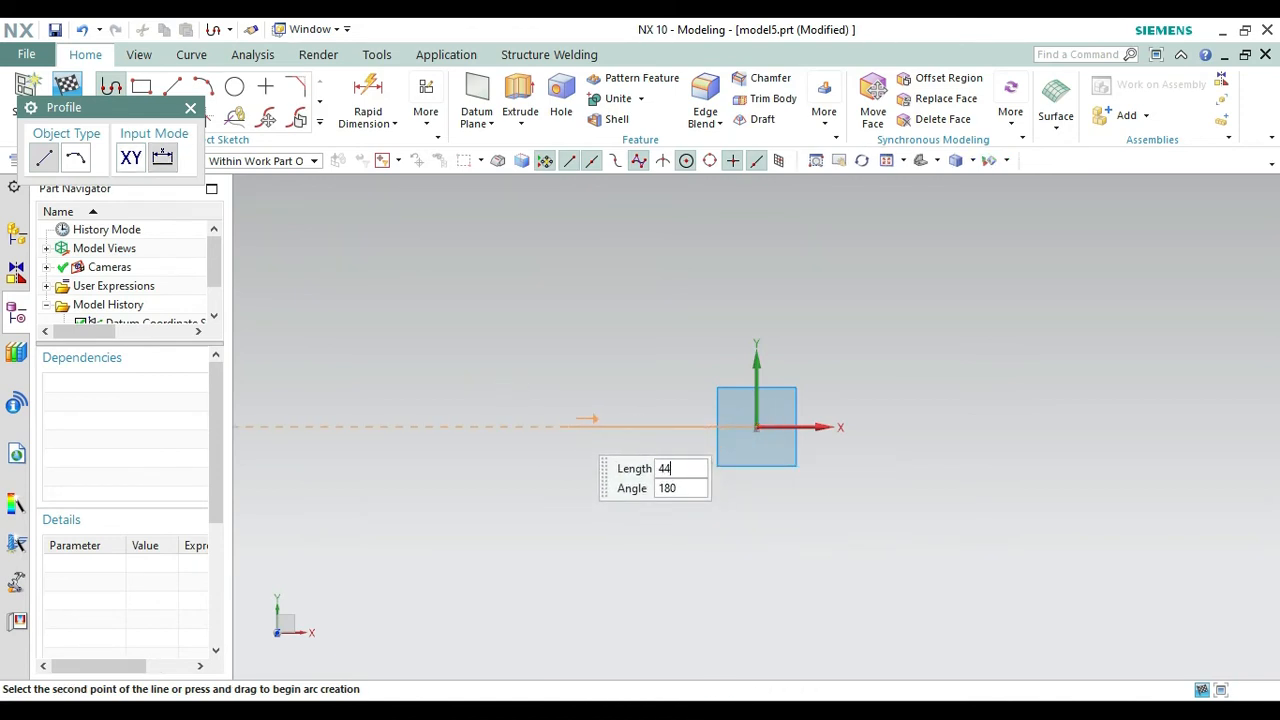
pyautogui.click(567, 424)
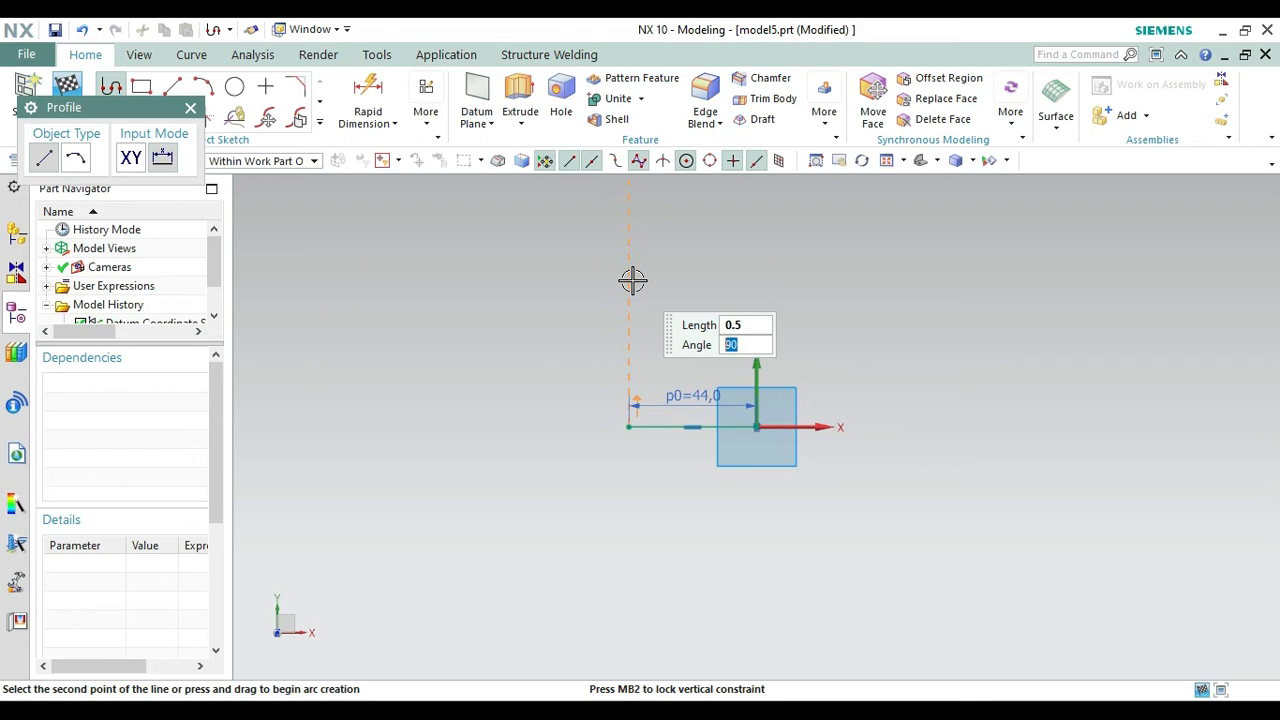
pyautogui.press('Return')
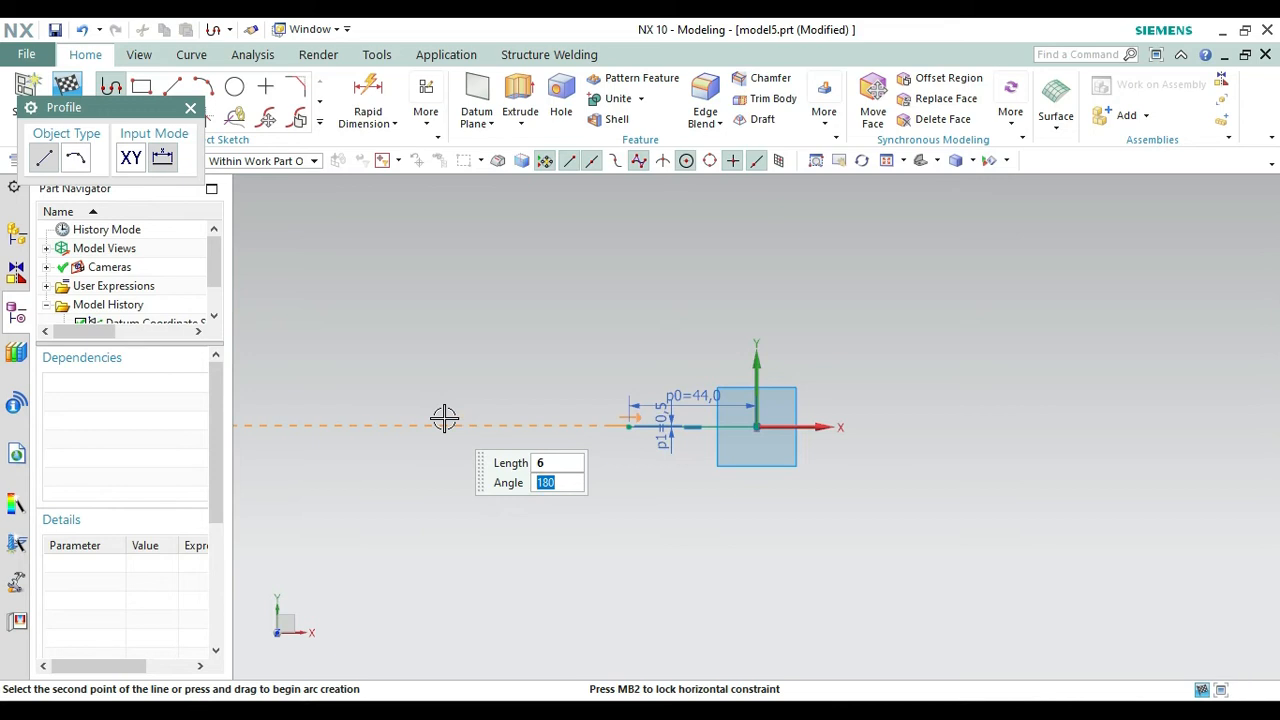
pyautogui.press('Return')
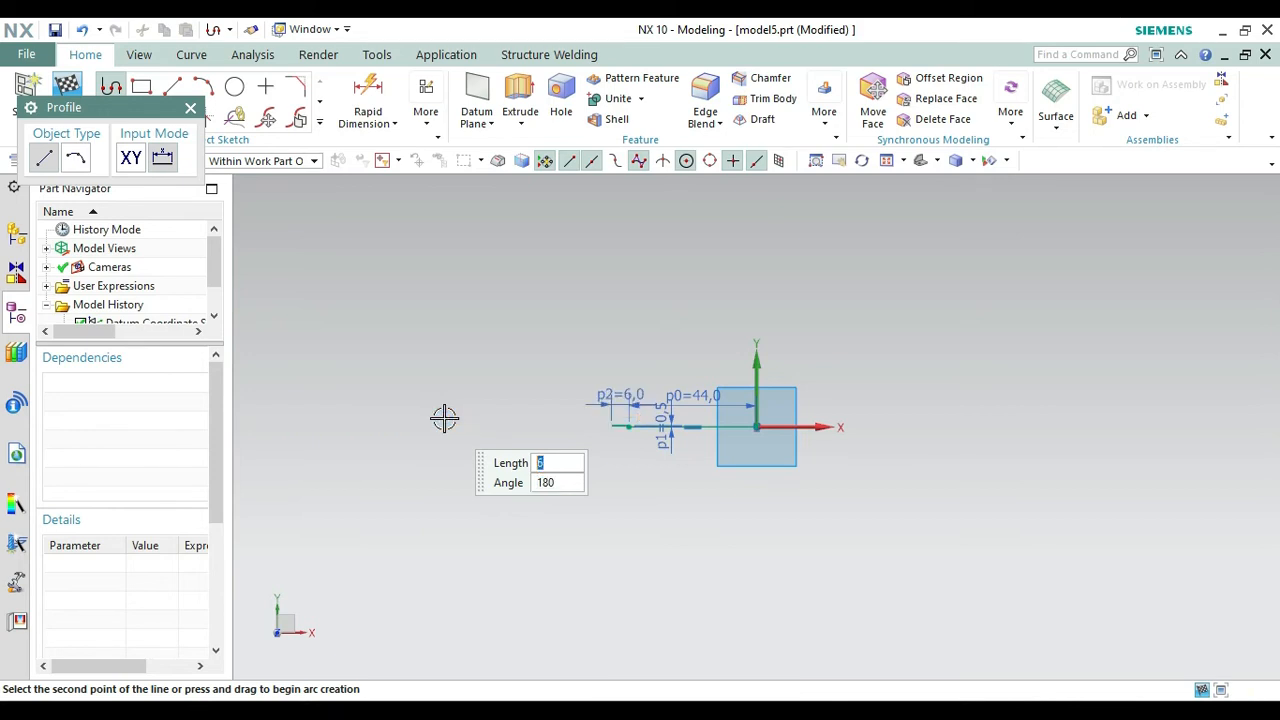
# Continue the profile with a 3.2 mm line straight up and a 50 mm horizontal line back to the vertical axis.
pyautogui.rightClick(604, 316)
pyautogui.click(670, 361)
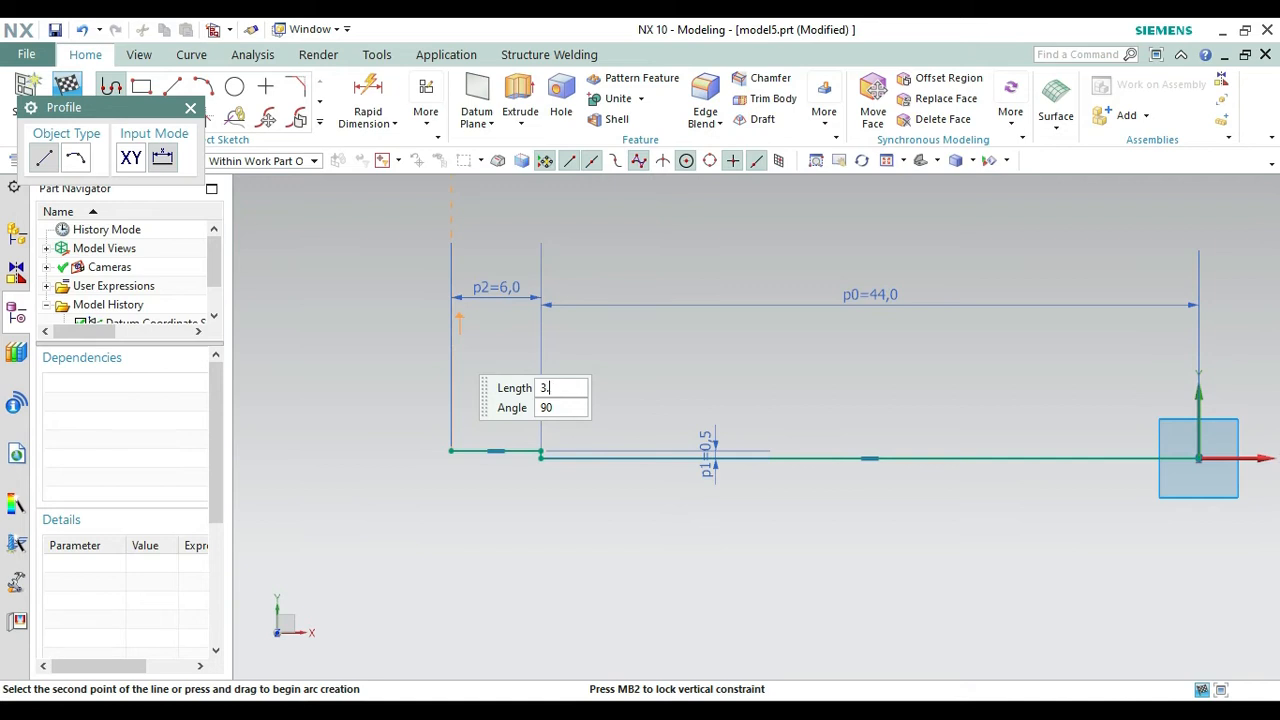
pyautogui.press('Return')
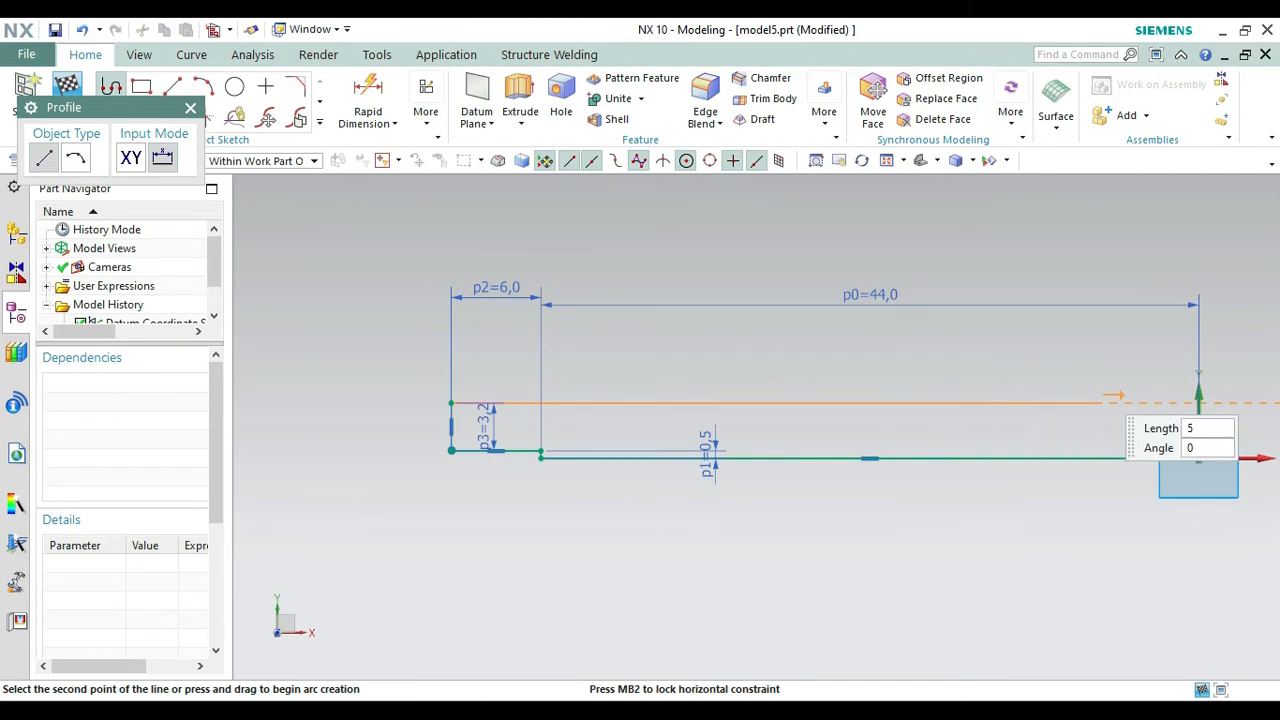
pyautogui.press('Return')
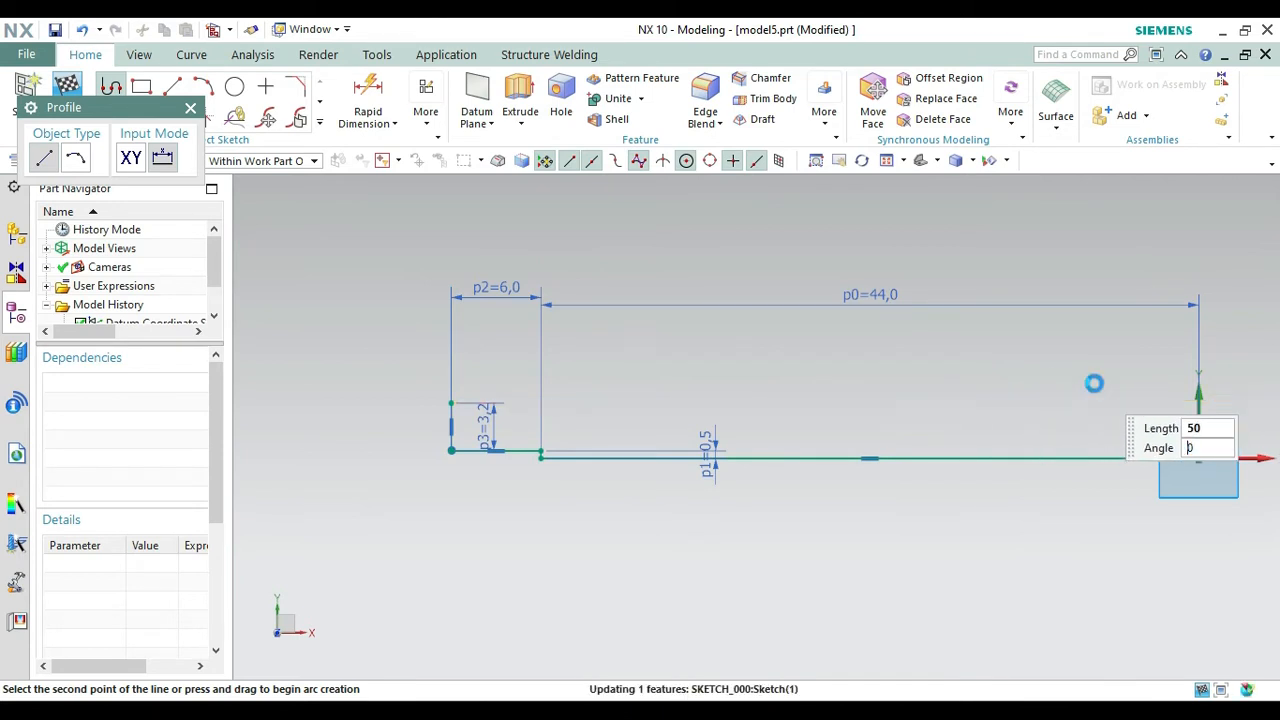
# Extend the profile's upper edge with a 6 mm horizontal line rightward past the vertical axis.
pyautogui.write('6')
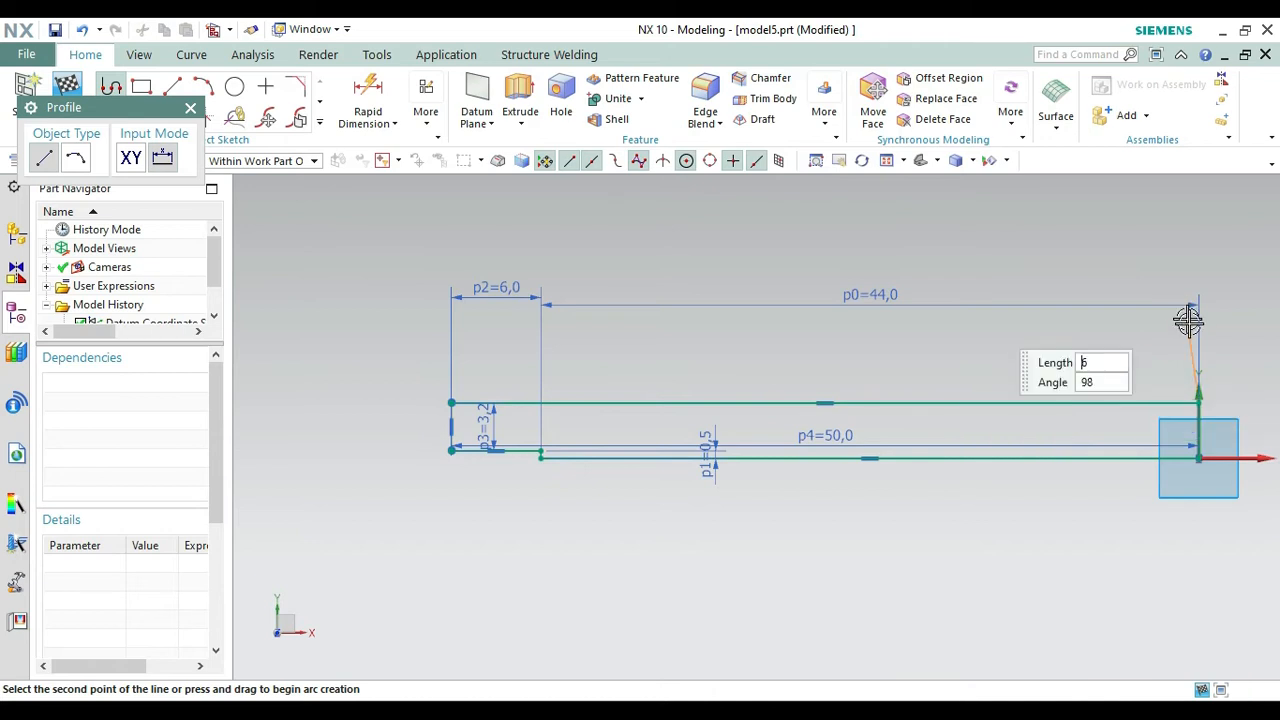
pyautogui.rightClick(1072, 345)
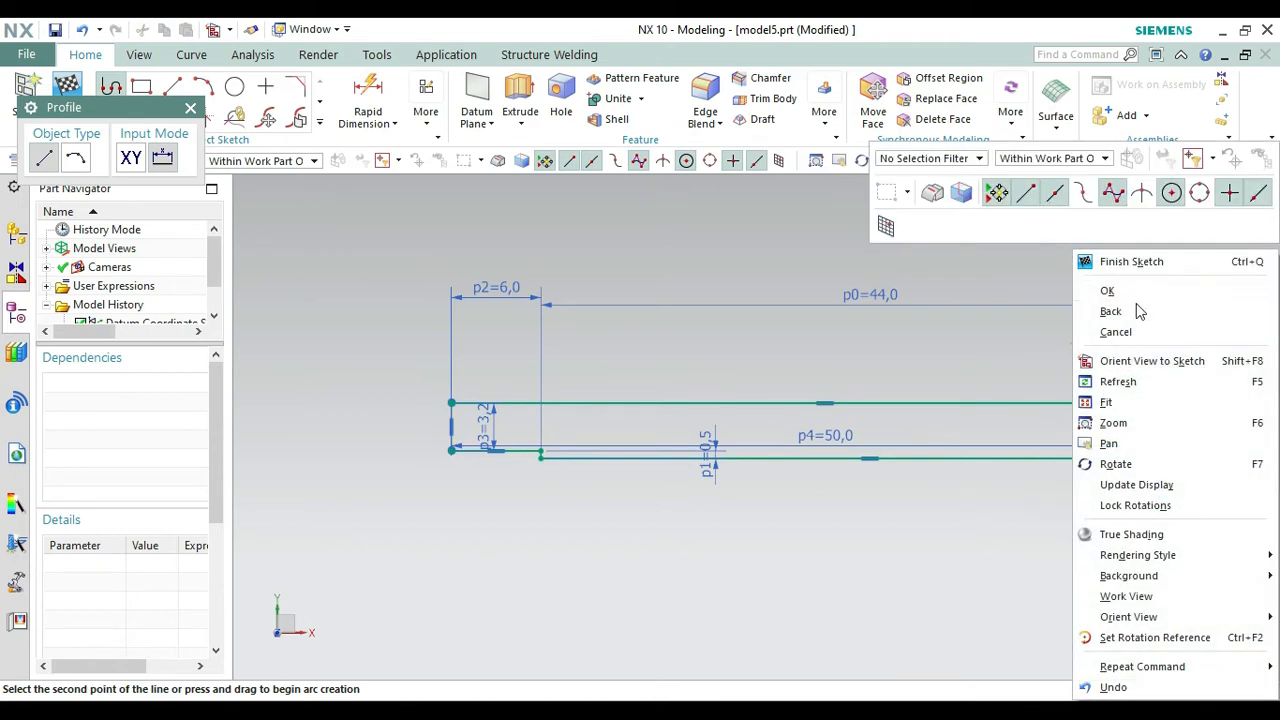
pyautogui.click(1133, 362)
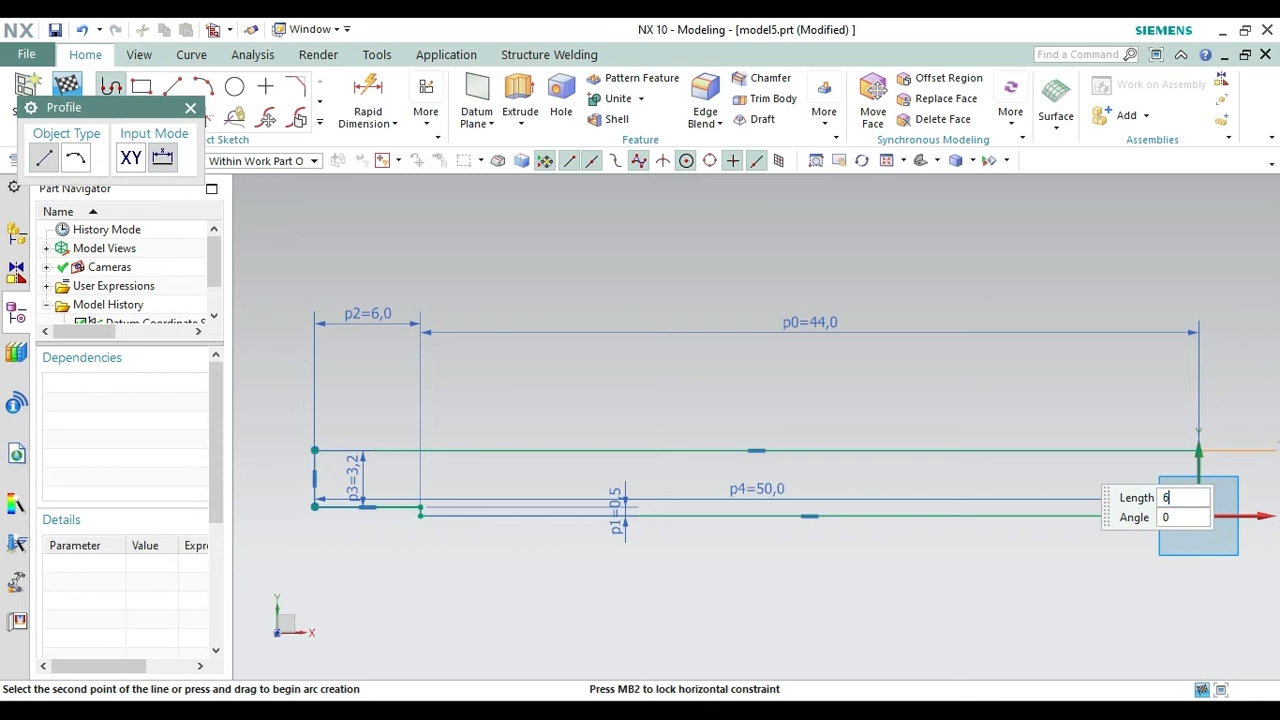
pyautogui.press('Return')
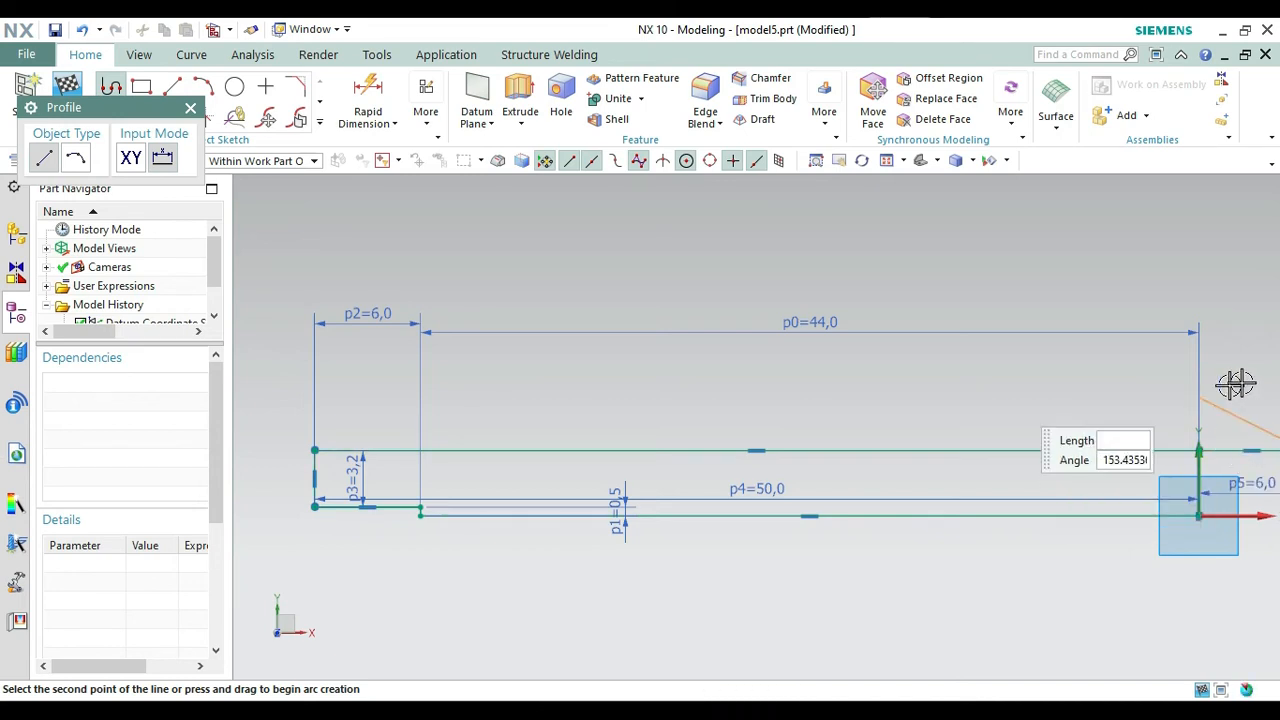
# Close the profile with lines 3.2 mm down, 6 mm back to the vertical axis and 0.5 mm down to the origin.
pyautogui.rightClick(1241, 382)
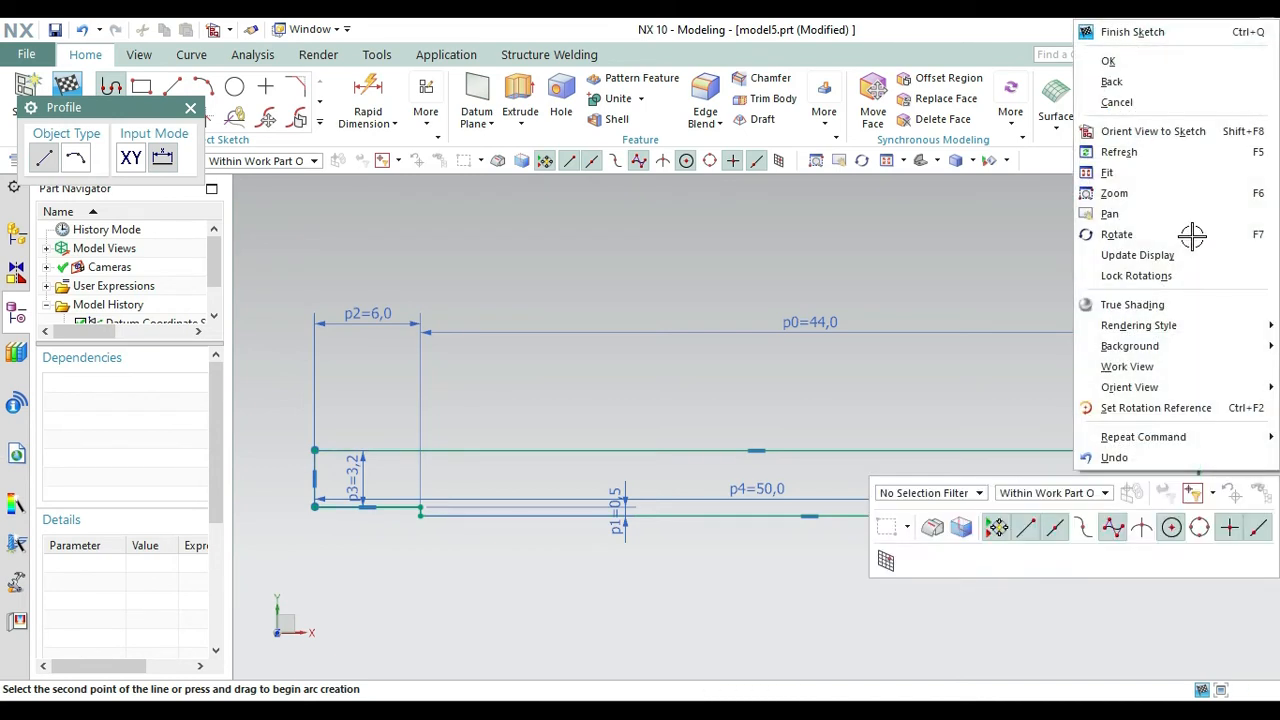
pyautogui.click(1154, 129)
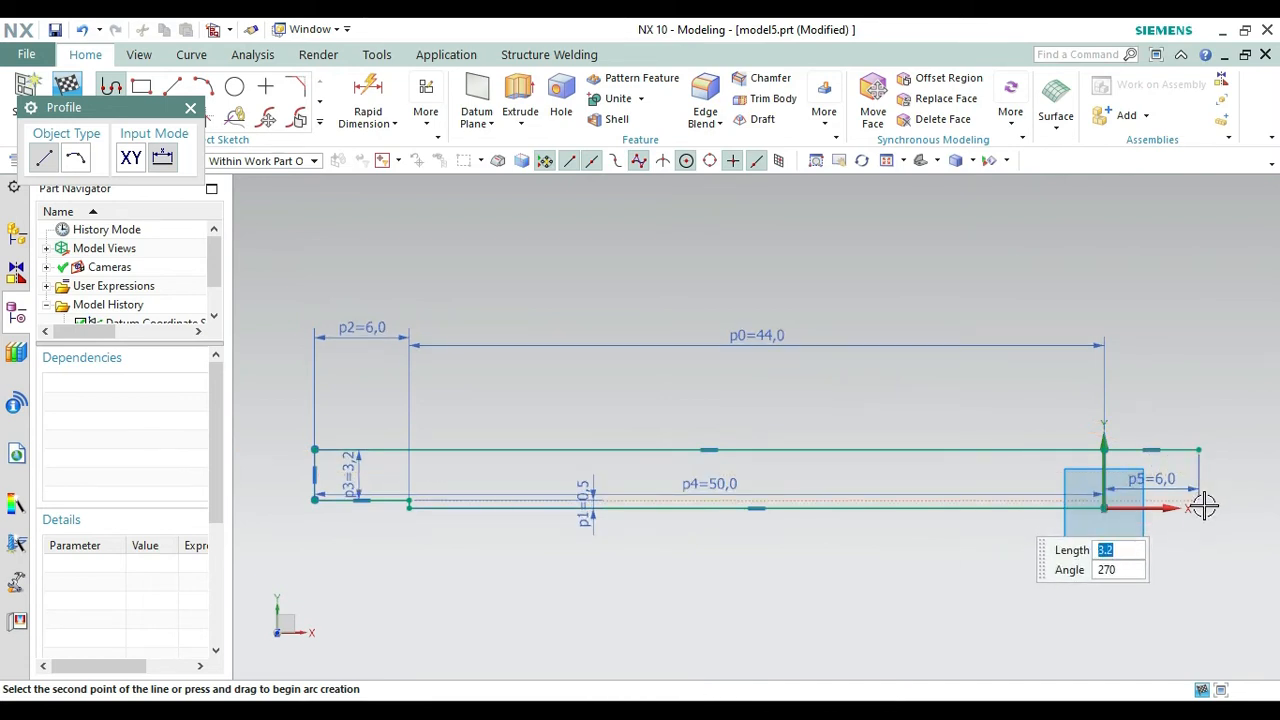
pyautogui.click(1204, 506)
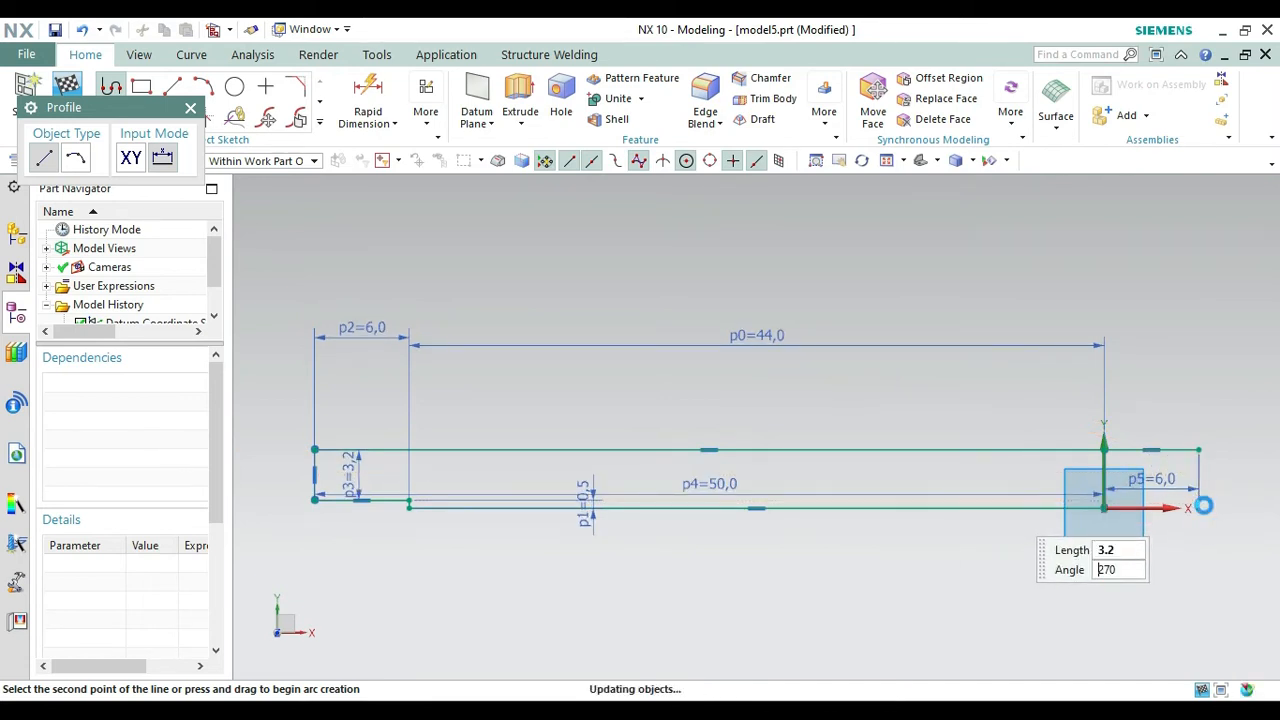
pyautogui.click(1126, 497)
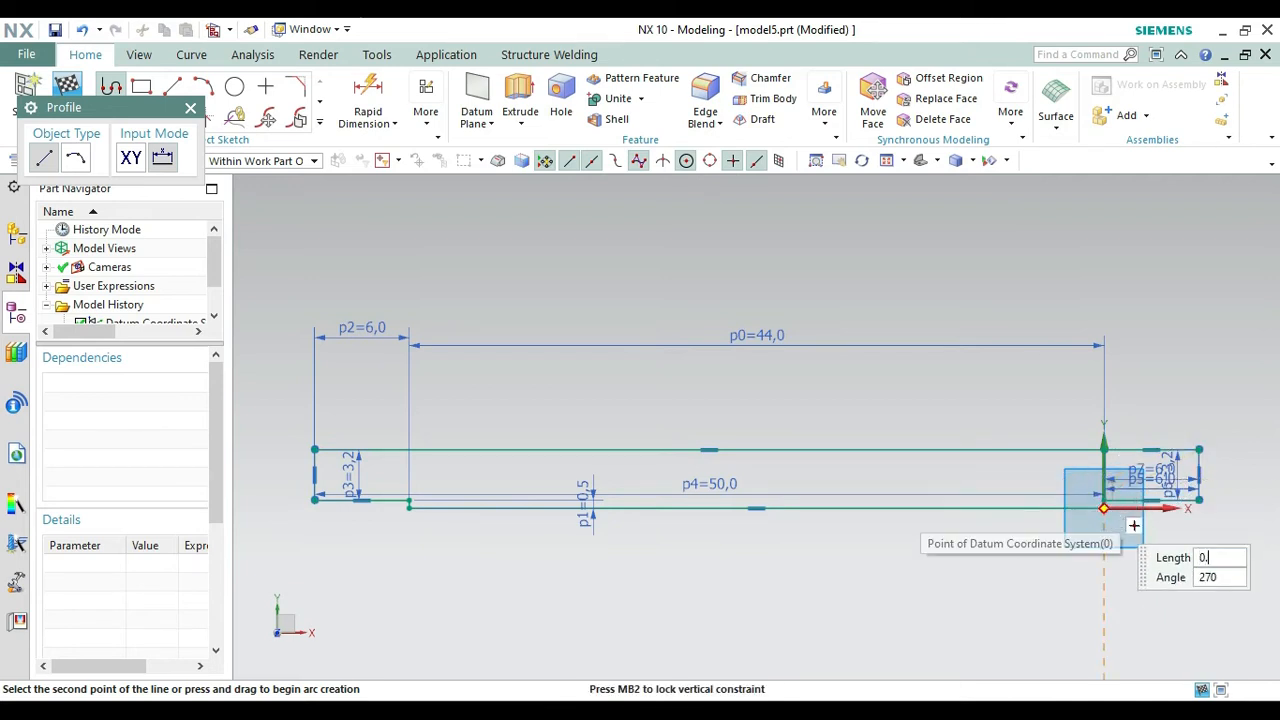
pyautogui.click(1134, 525)
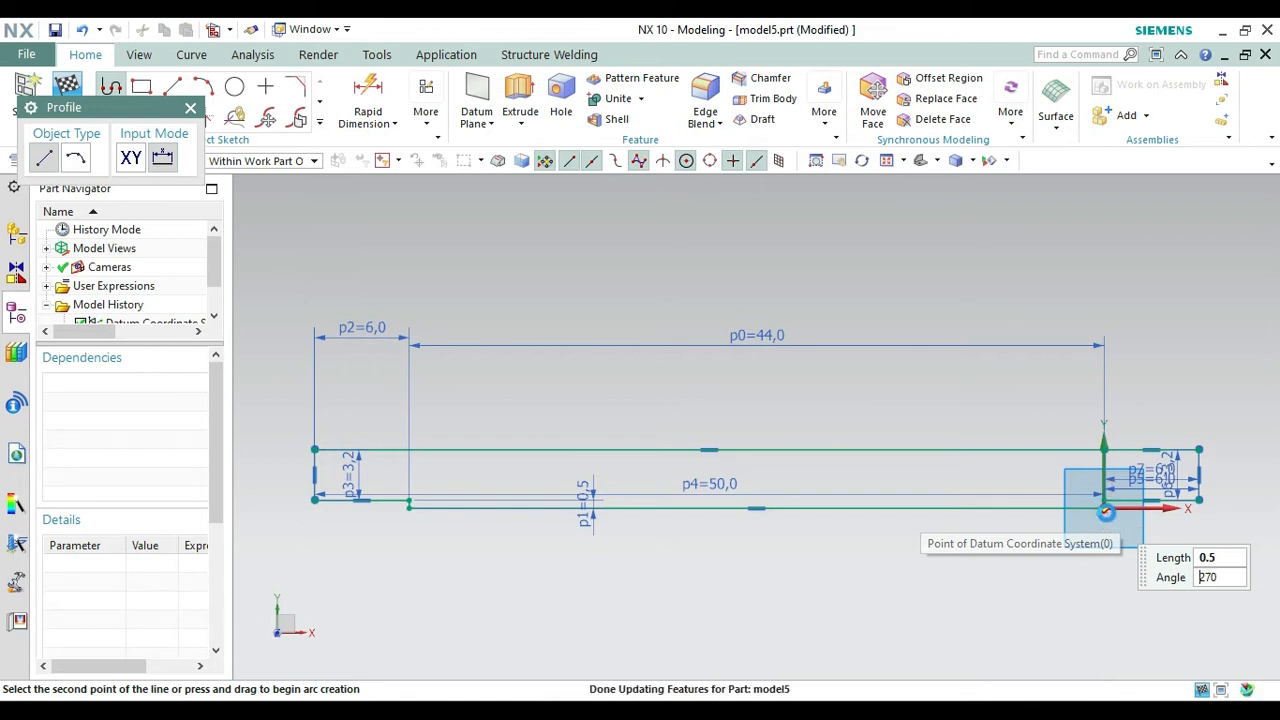
pyautogui.click(190, 109)
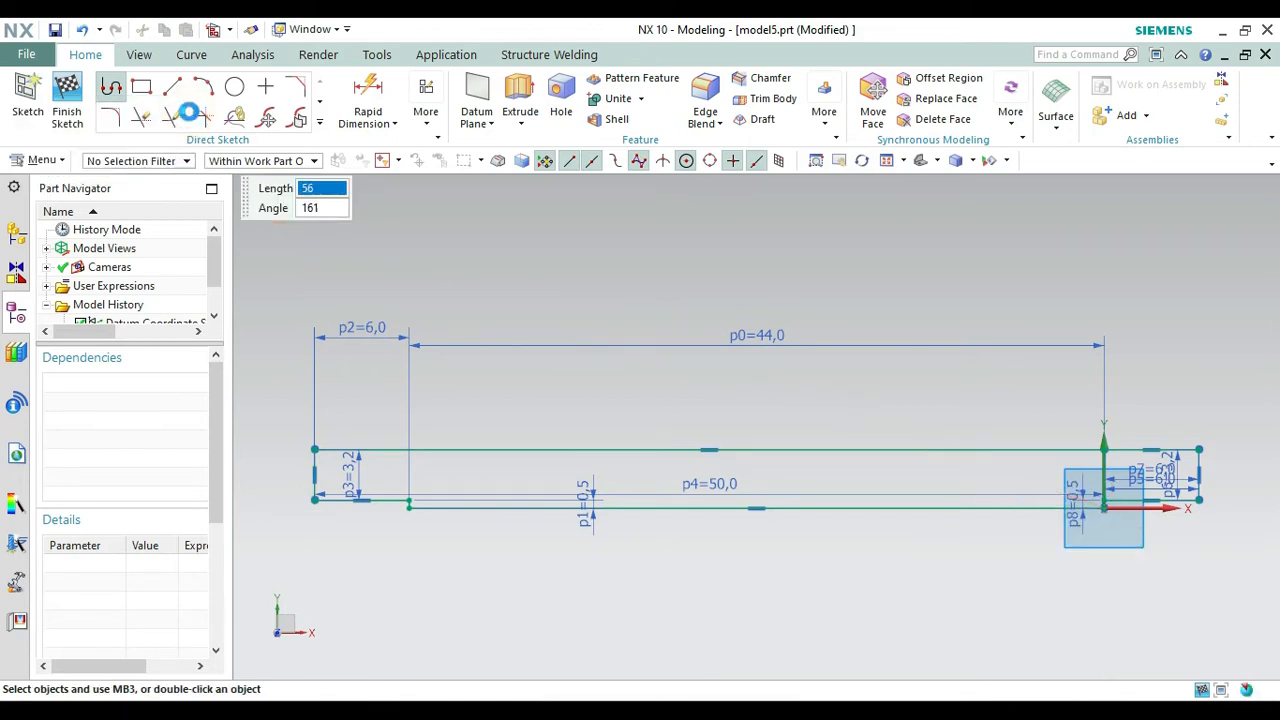
# Convert the profile's two upper horizontal lines to reference geometry and finish the sketch.
pyautogui.click(838, 450)
pyautogui.click(1127, 452)
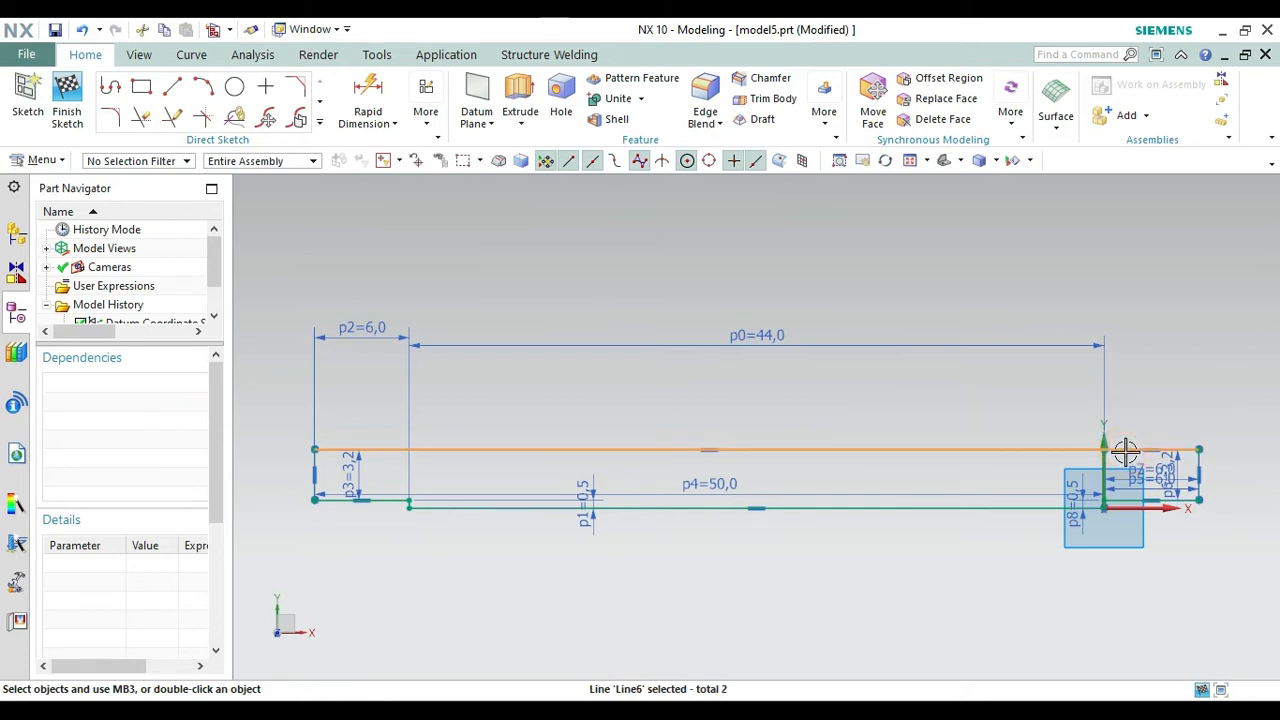
pyautogui.rightClick(1050, 450)
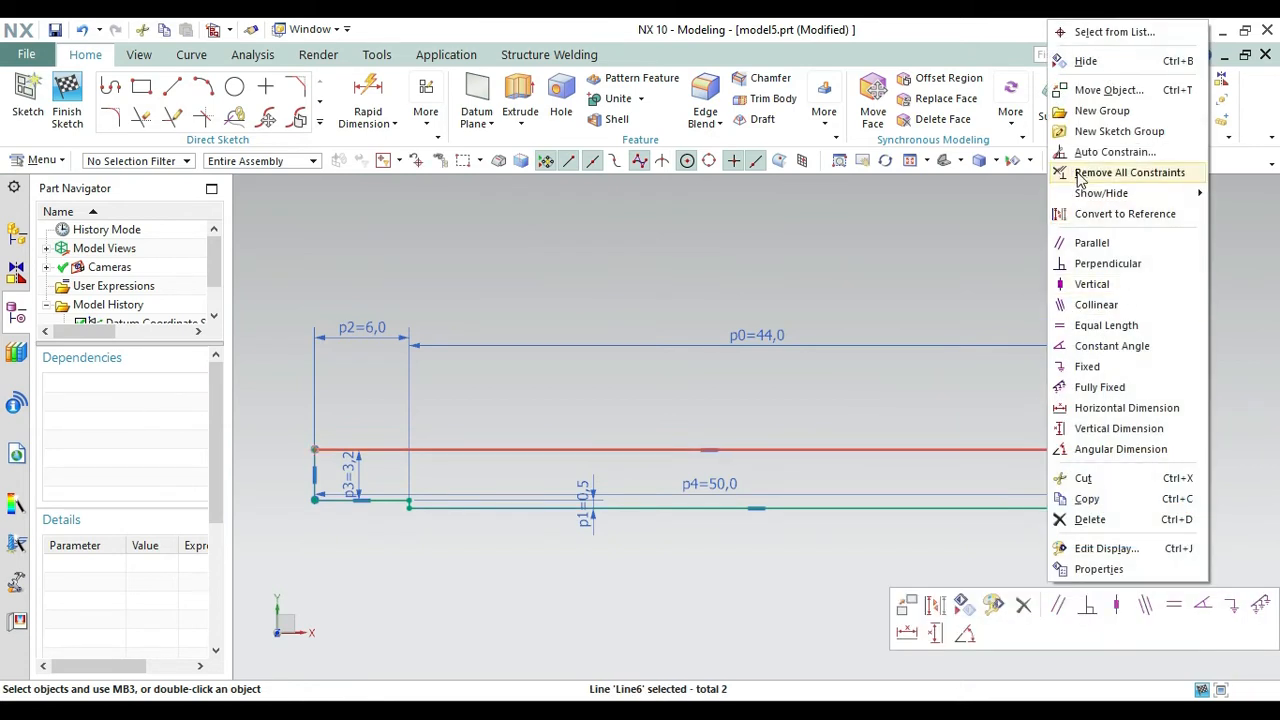
pyautogui.click(1080, 210)
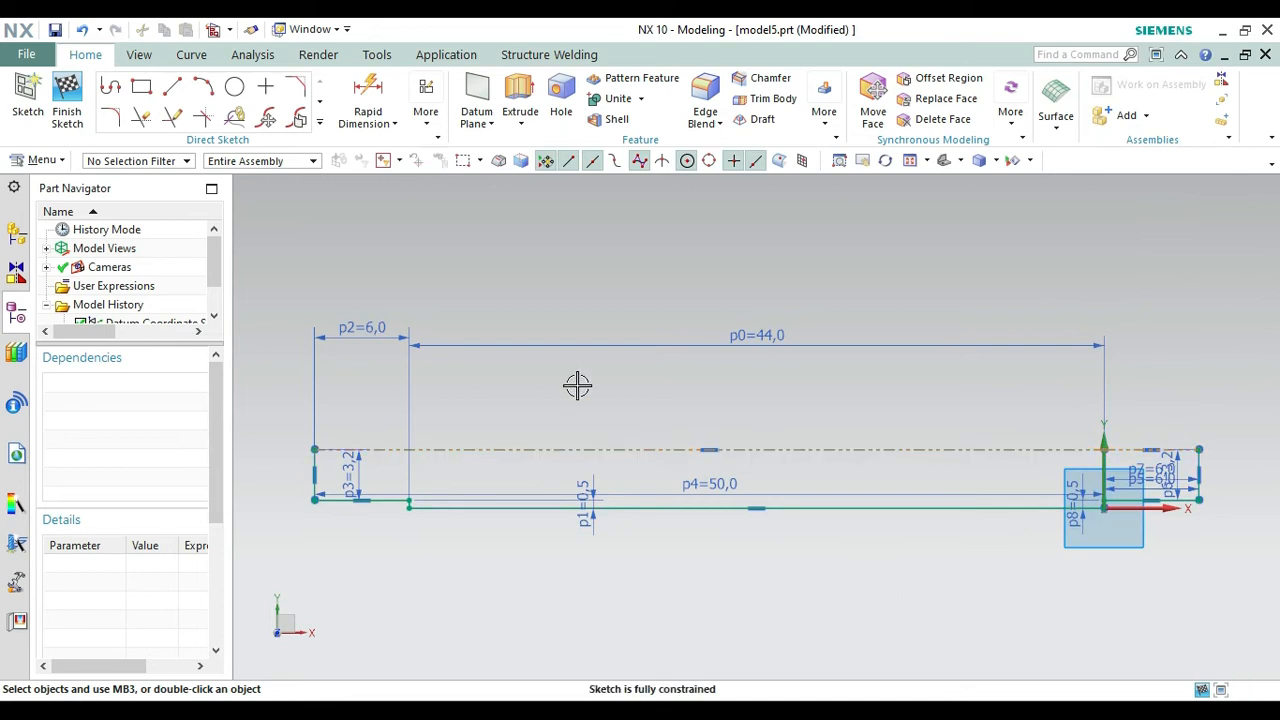
pyautogui.click(67, 100)
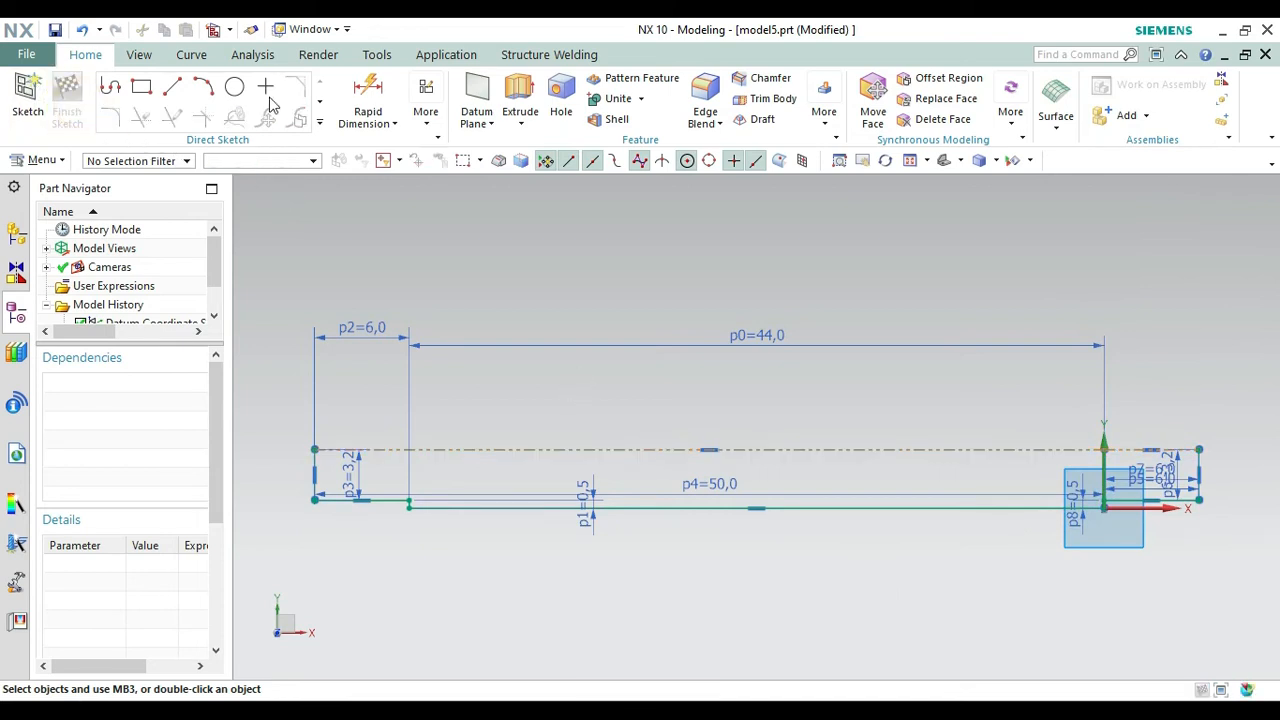
# Revolve the profile curves from 0 to 360 degrees about the X direction through a point on the dashed reference line.
pyautogui.click(944, 161)
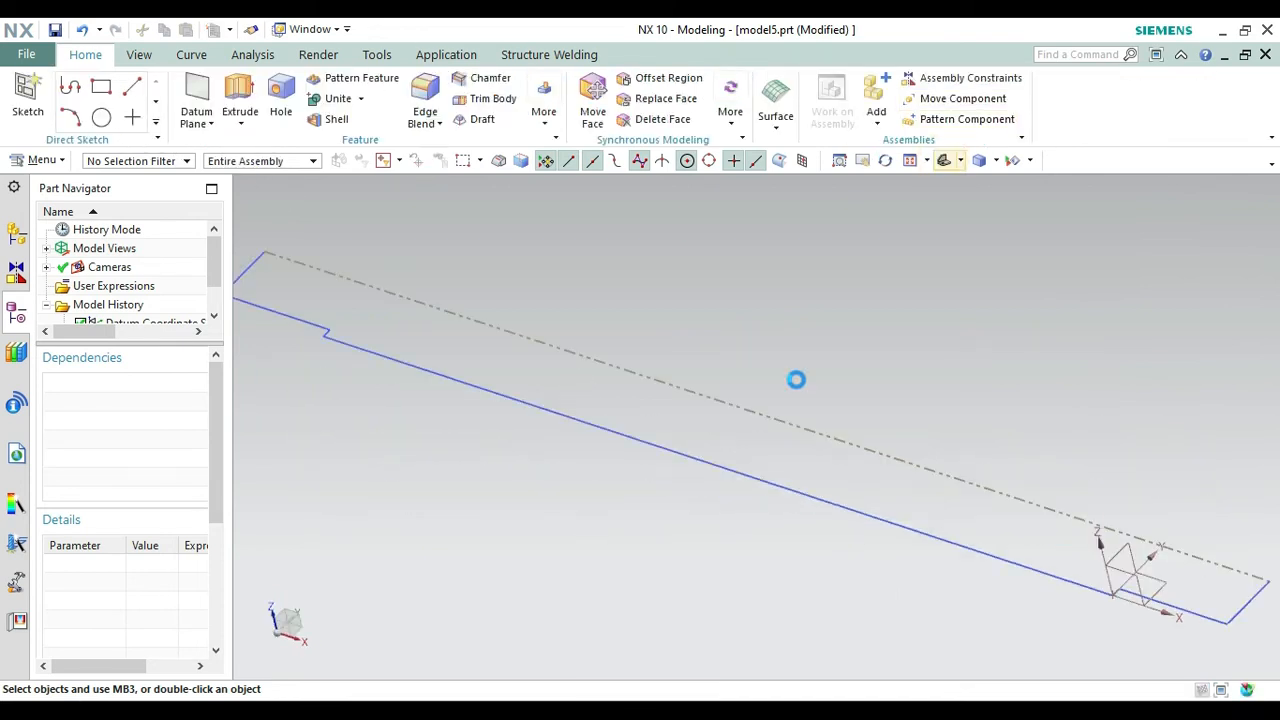
pyautogui.click(248, 121)
pyautogui.click(256, 170)
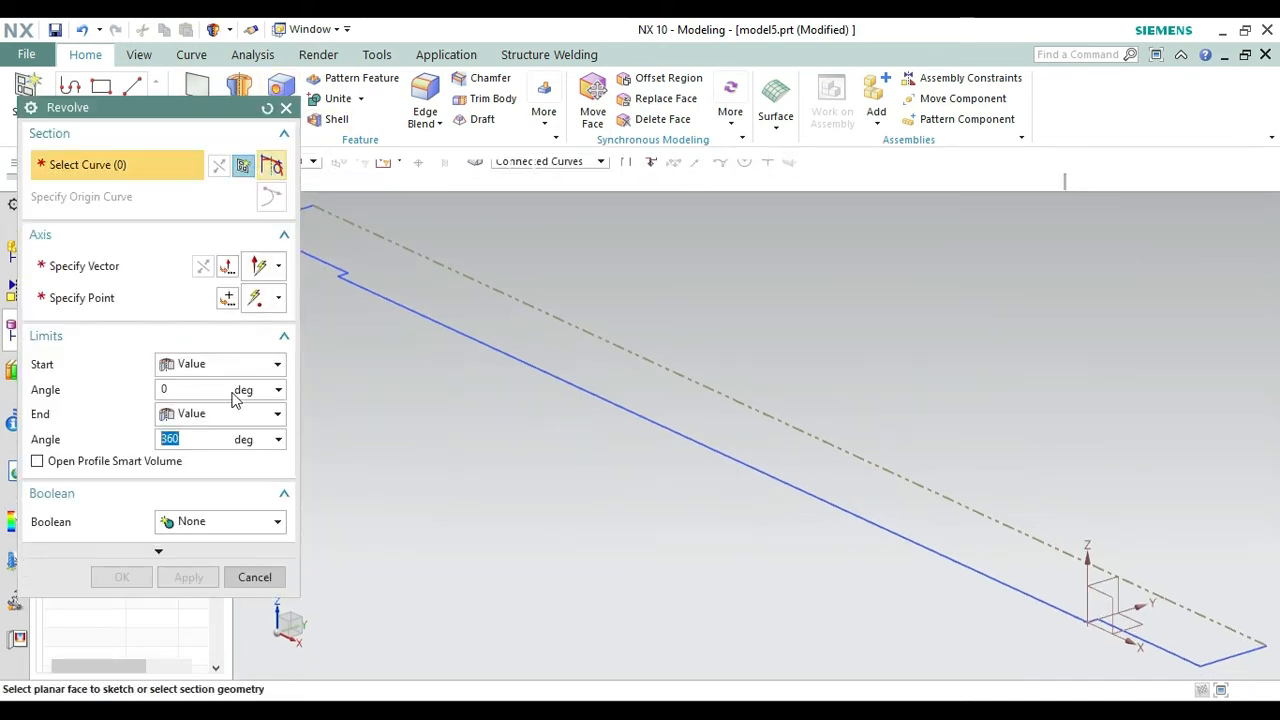
pyautogui.click(635, 421)
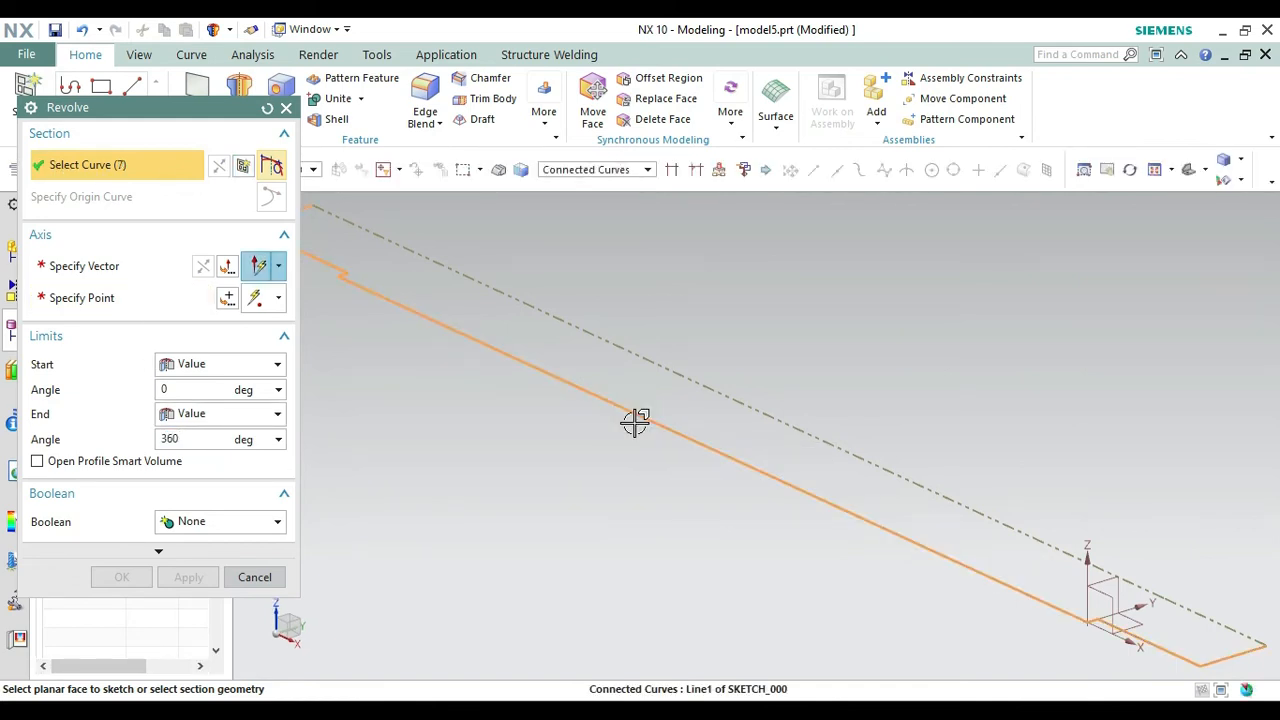
pyautogui.click(120, 270)
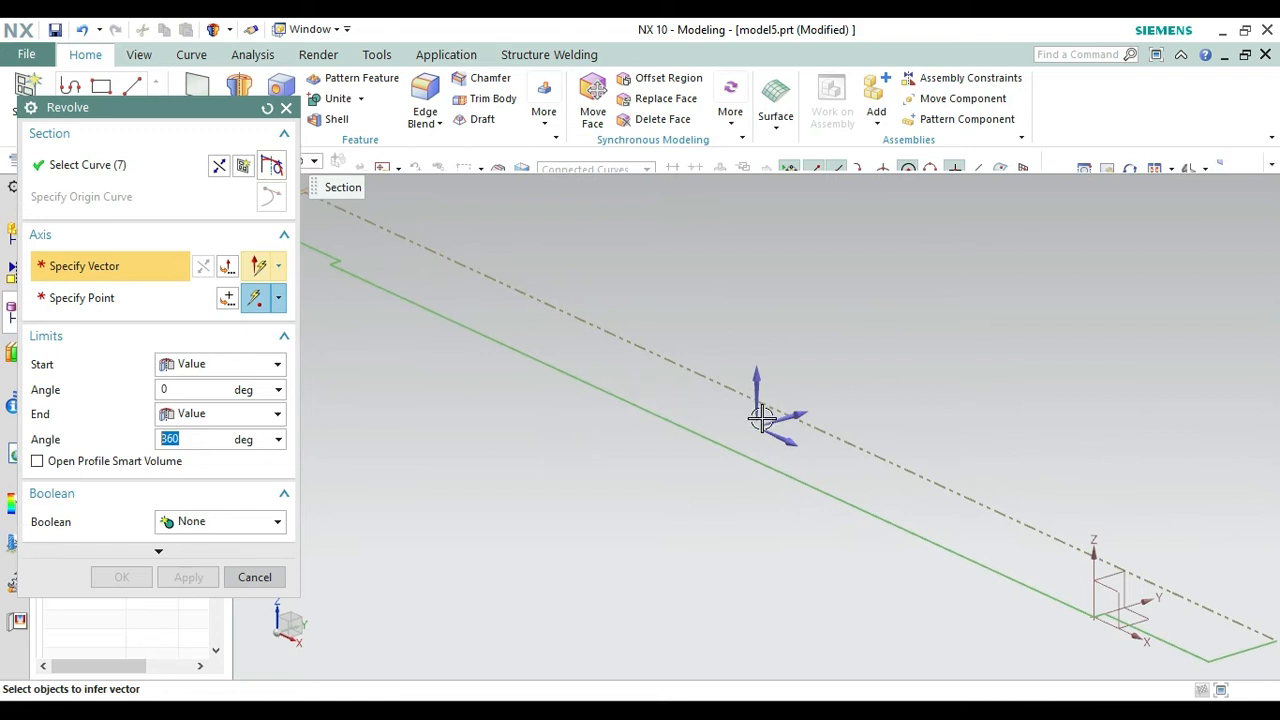
pyautogui.click(773, 431)
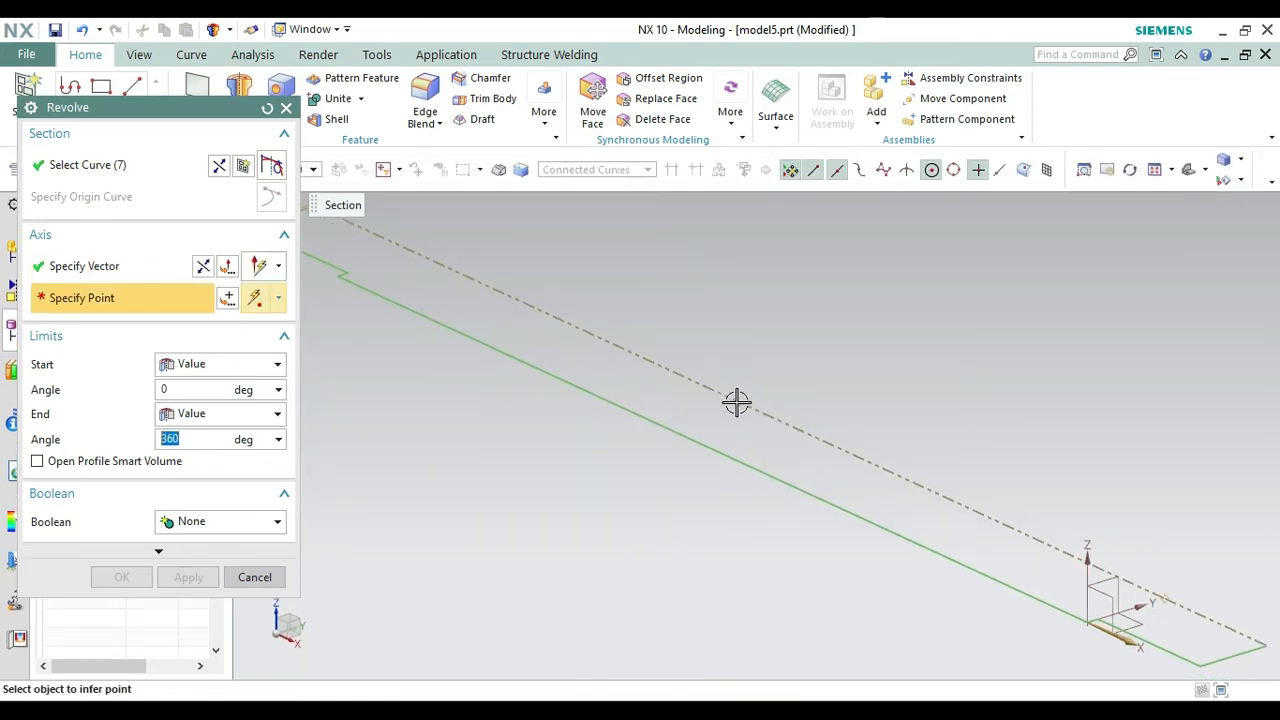
pyautogui.click(733, 399)
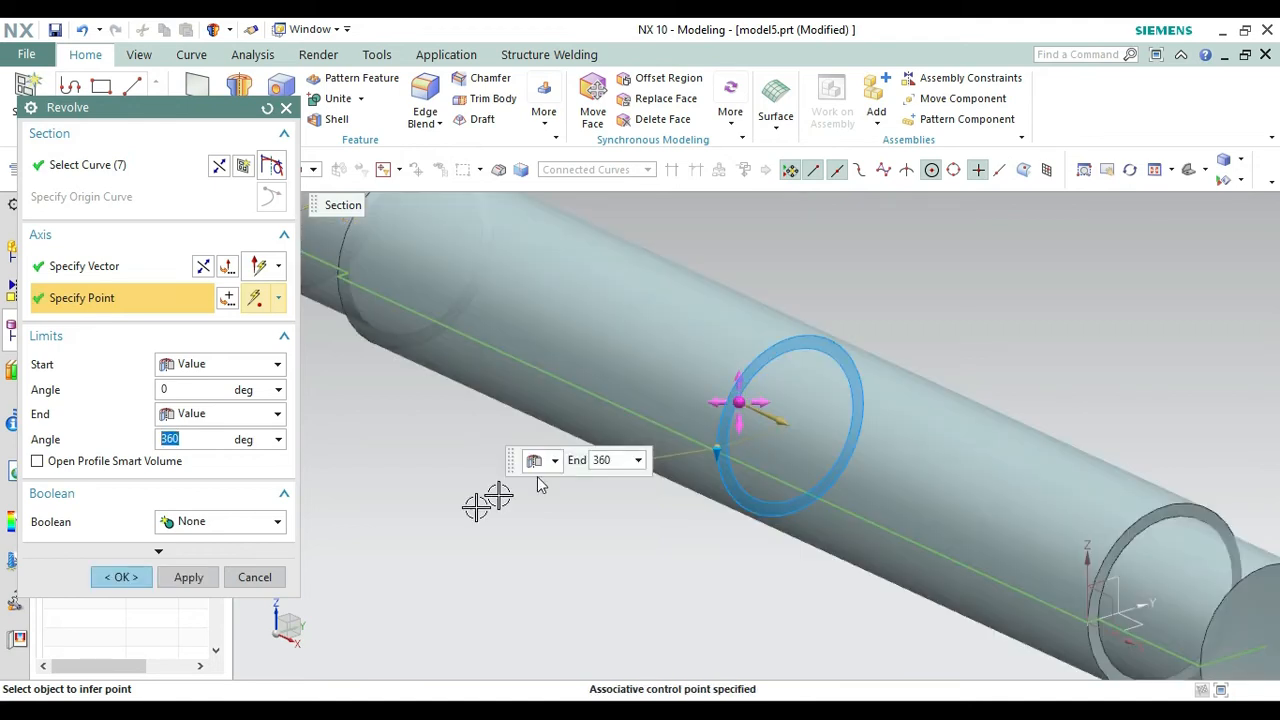
pyautogui.click(122, 578)
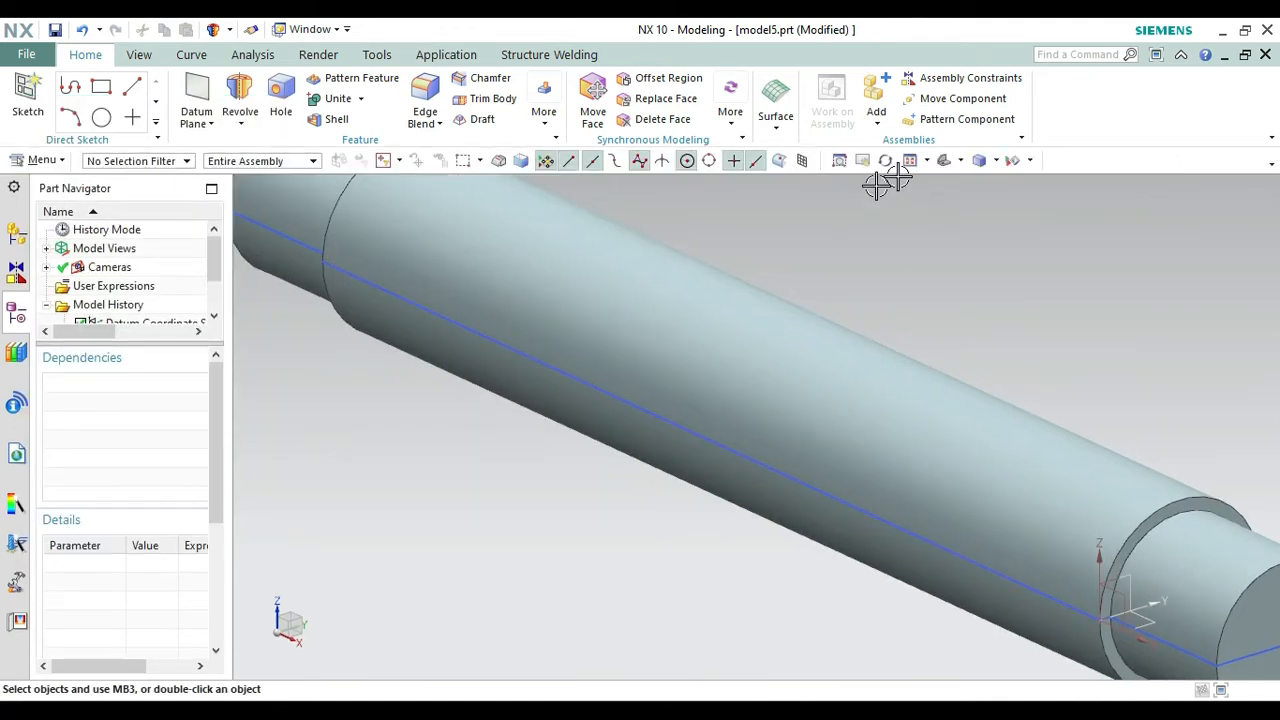
# Hide the profile sketch on the revolved shaft.
pyautogui.click(953, 163)
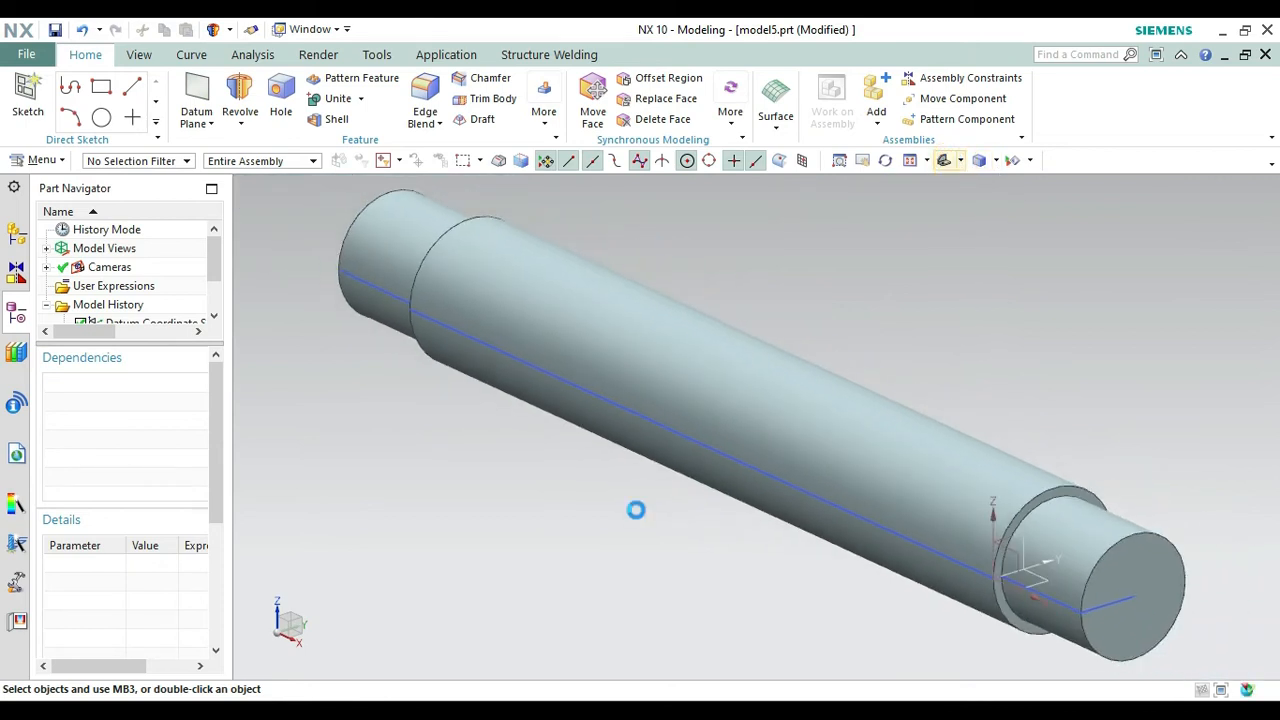
pyautogui.rightClick(788, 481)
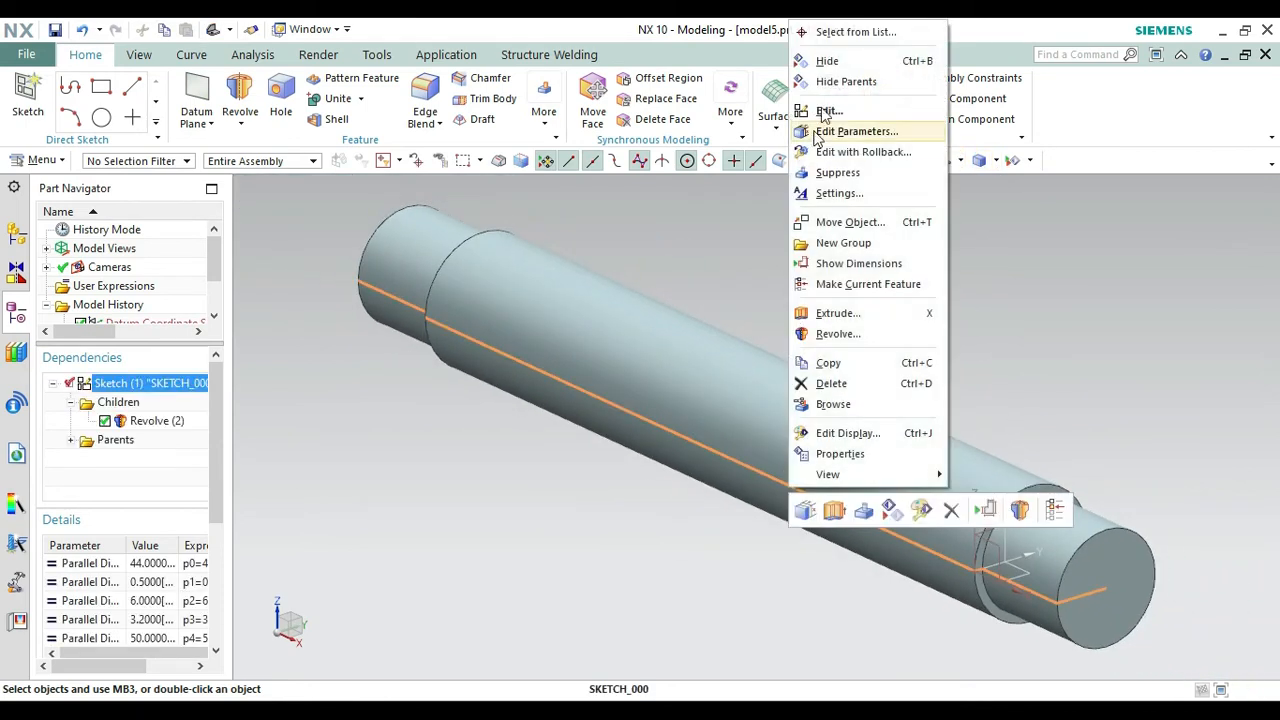
pyautogui.click(825, 63)
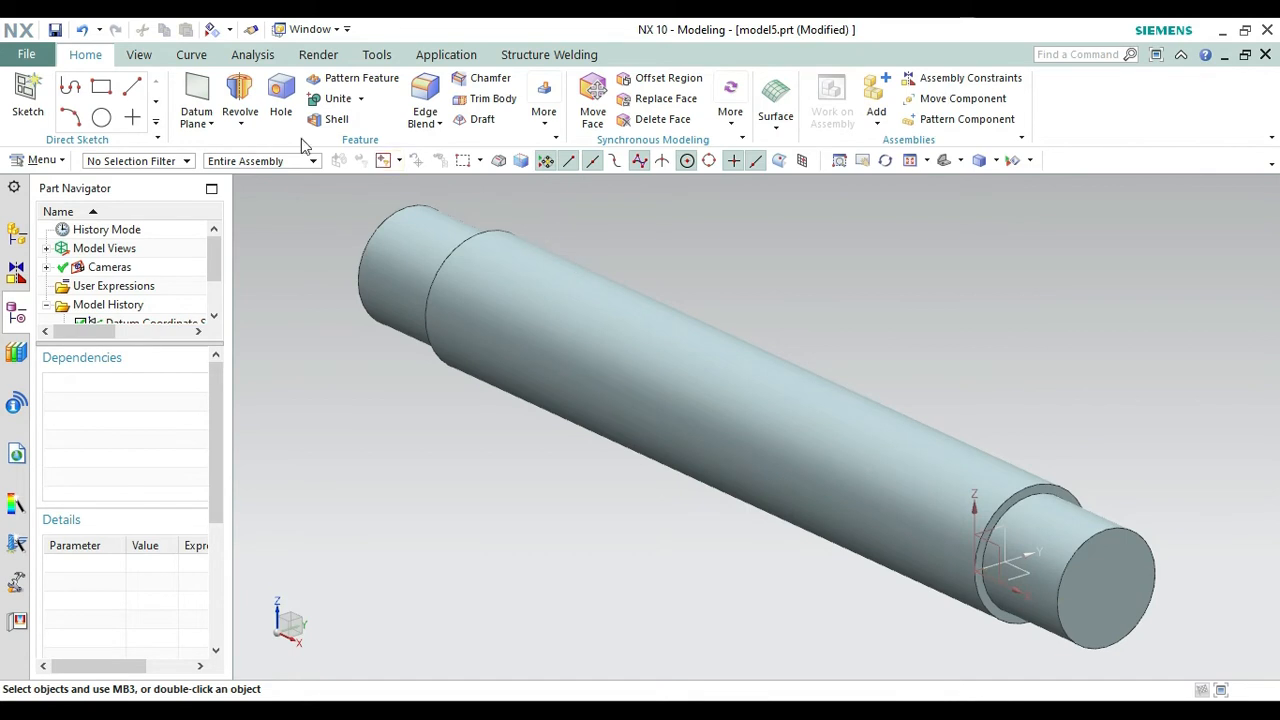
# Chamfer the outer circular edges at both ends of the shaft with a 1 mm distance and 45 degree angle.
pyautogui.click(486, 78)
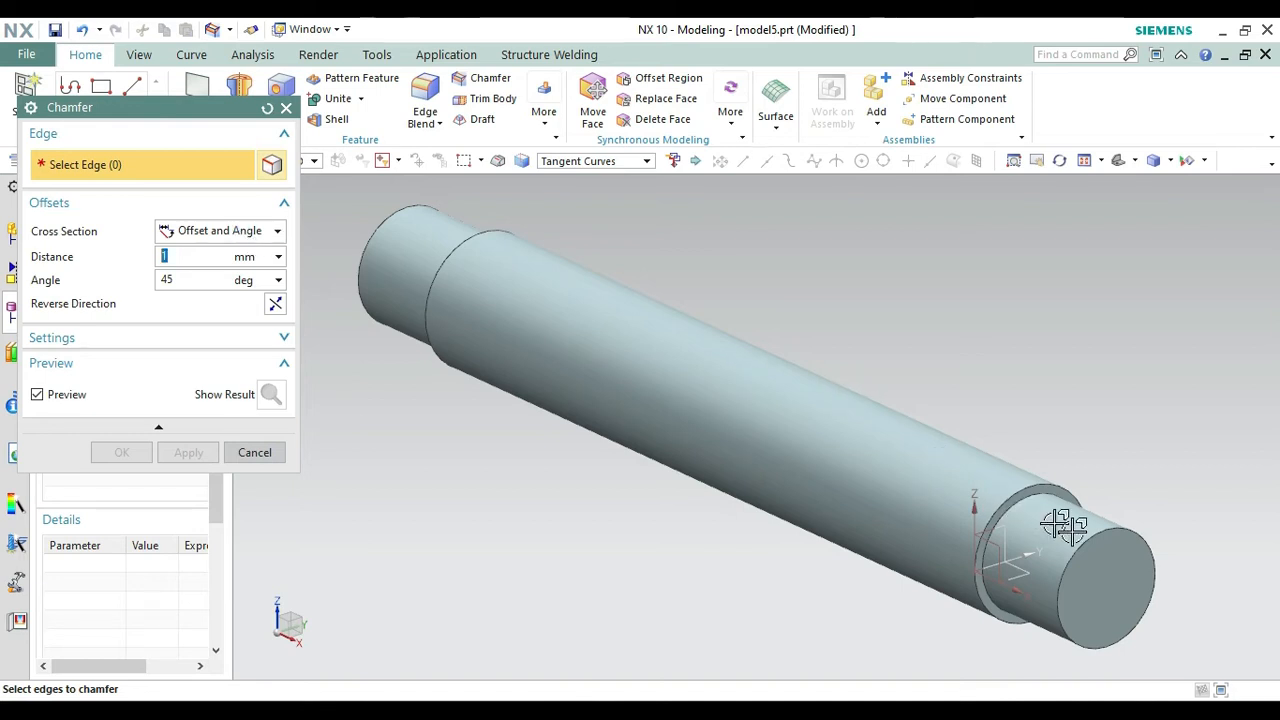
pyautogui.click(1090, 542)
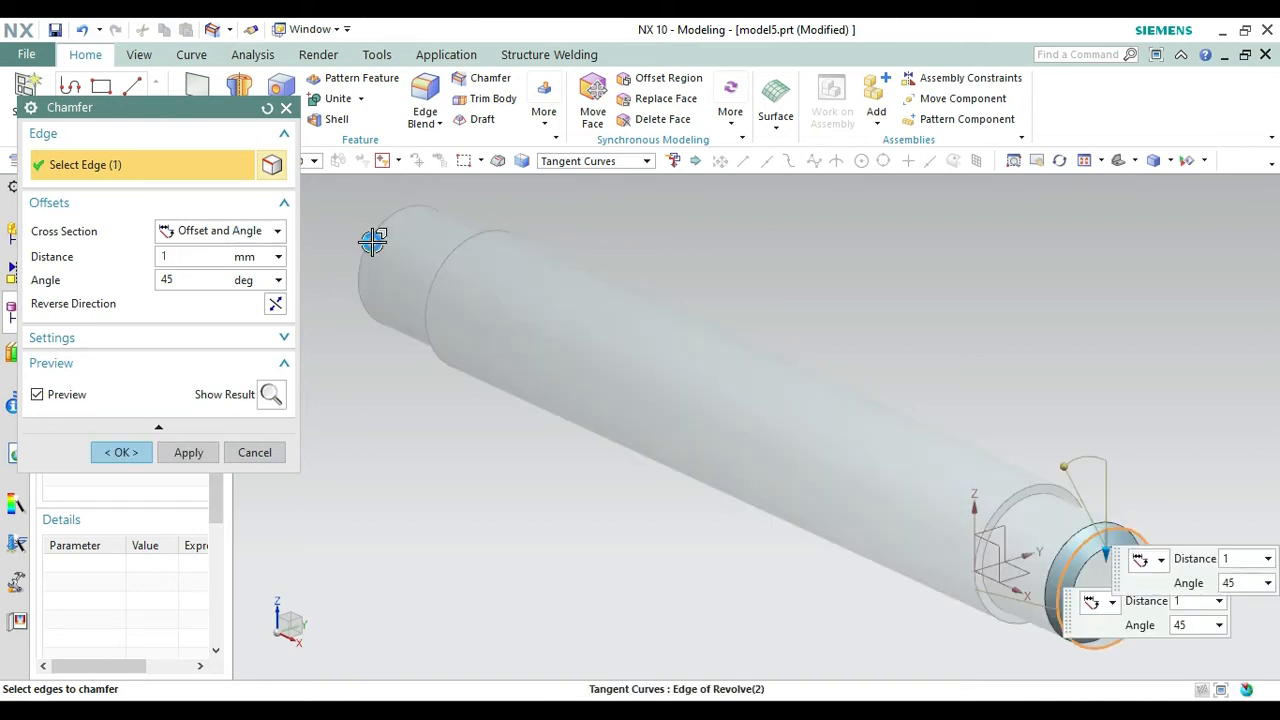
pyautogui.click(378, 231)
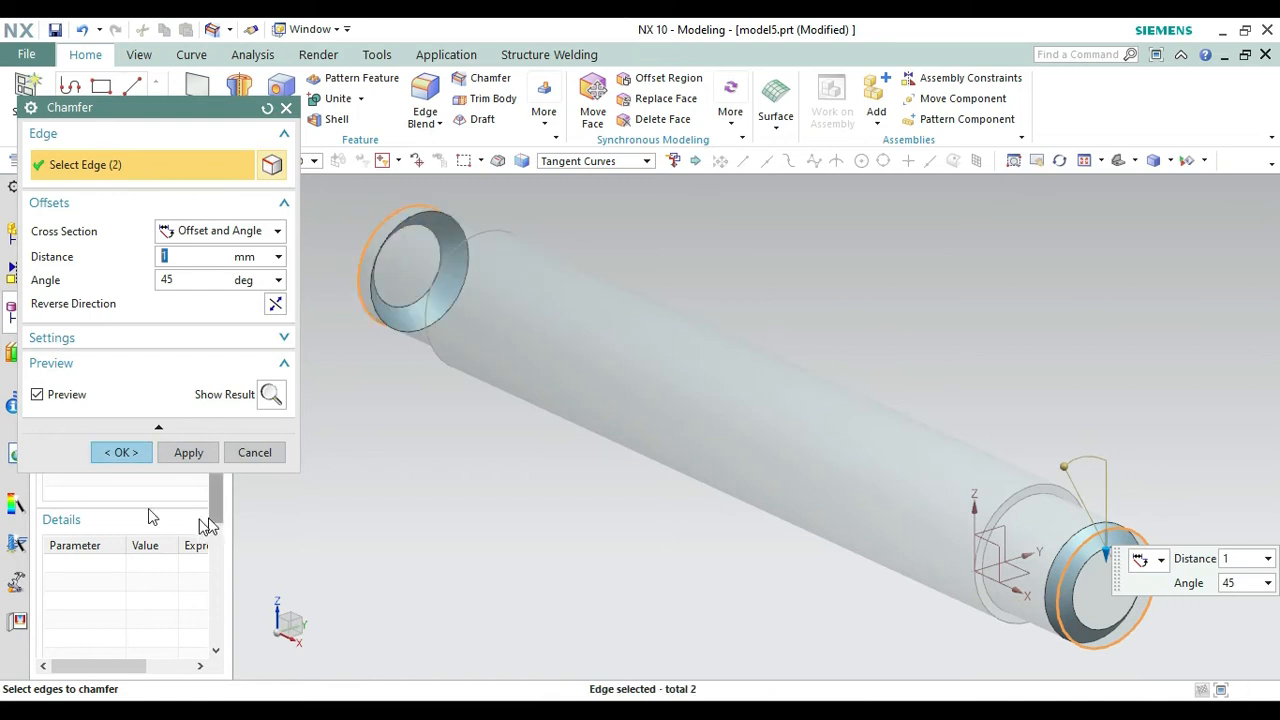
pyautogui.click(124, 452)
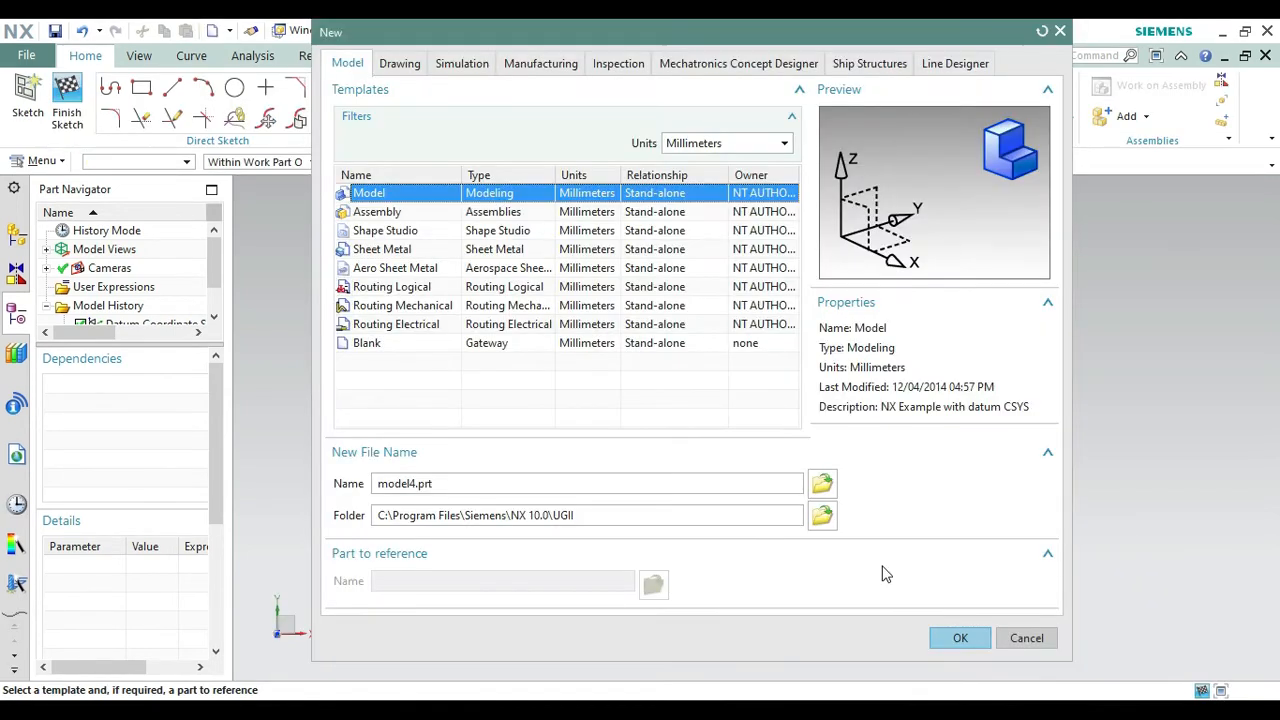
# Create a new millimetre Model part named model4.prt and start a sketch on the XY plane.
pyautogui.click(962, 638)
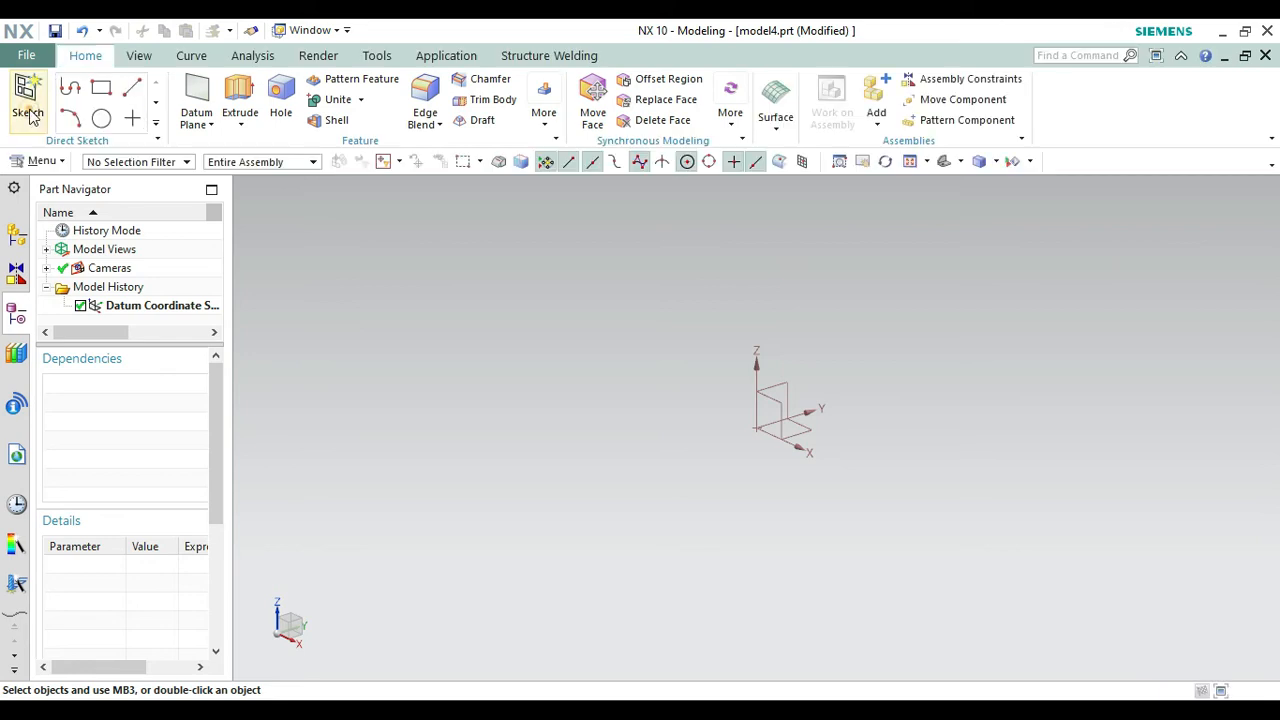
pyautogui.click(28, 106)
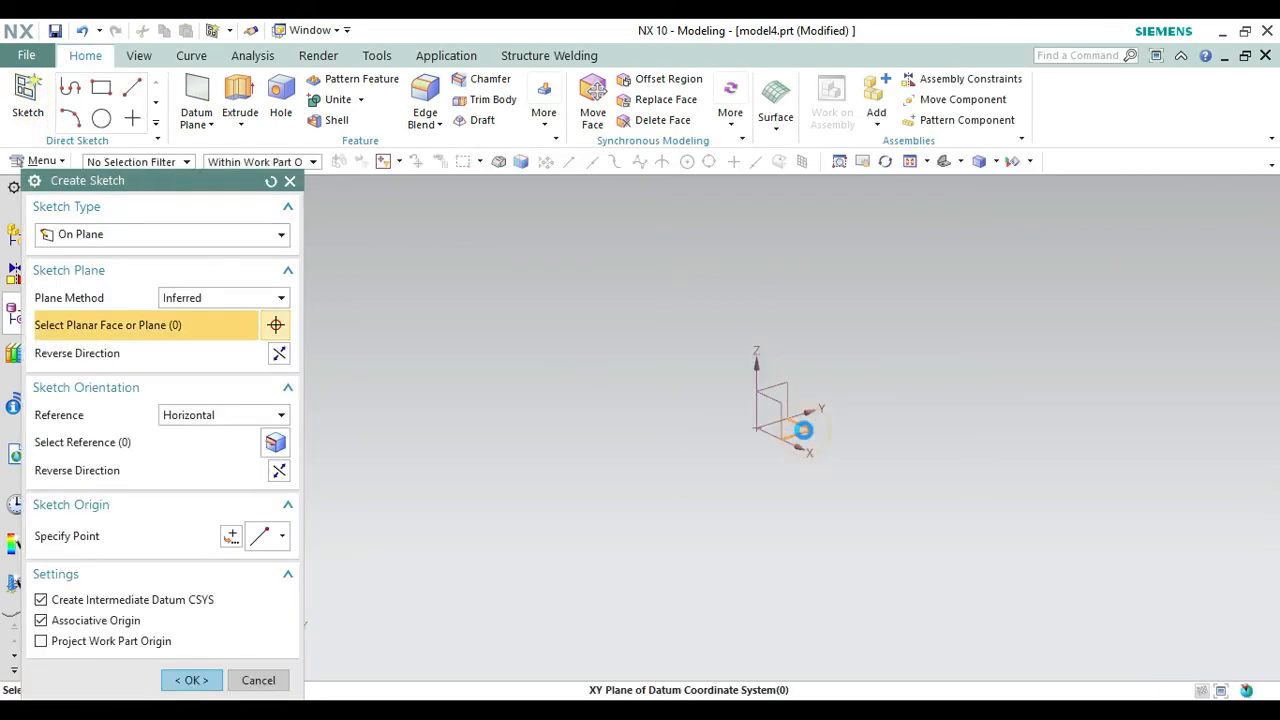
pyautogui.click(804, 430)
pyautogui.click(195, 680)
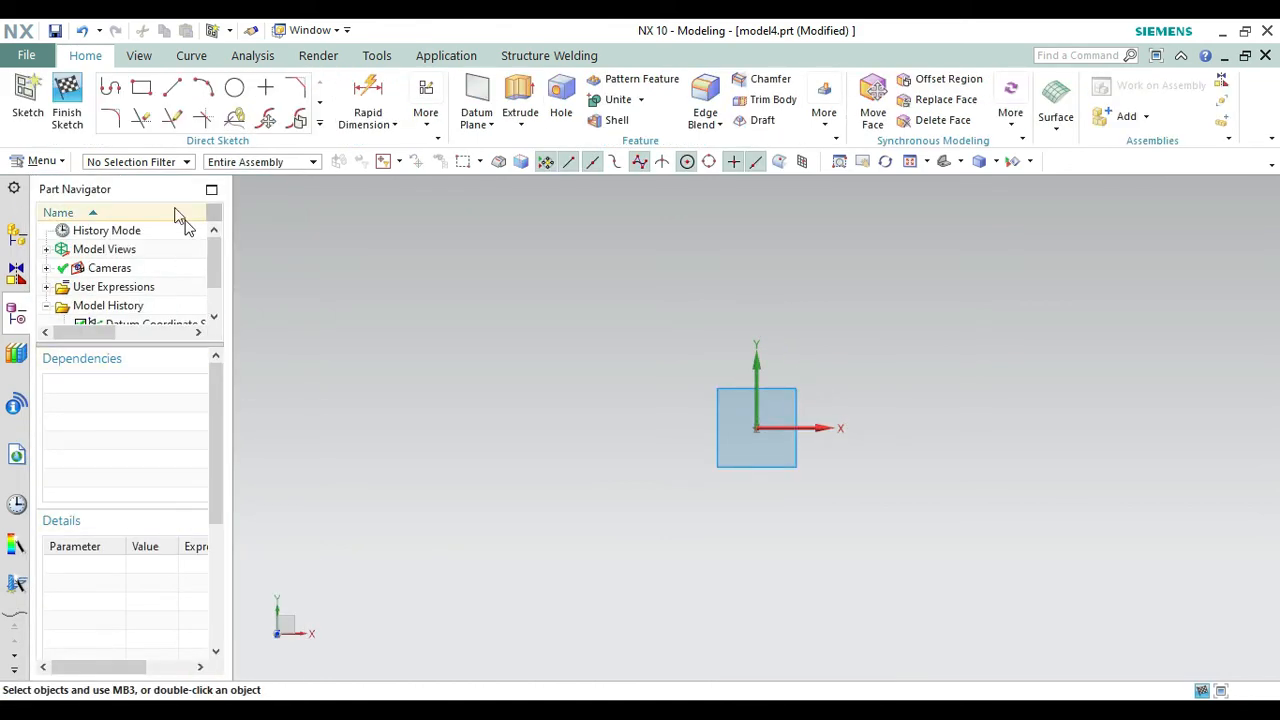
# Draw a closed rectangular profile from the sketch origin, 54 mm leftward and 2.5 mm upward, using the Profile tool.
pyautogui.click(111, 90)
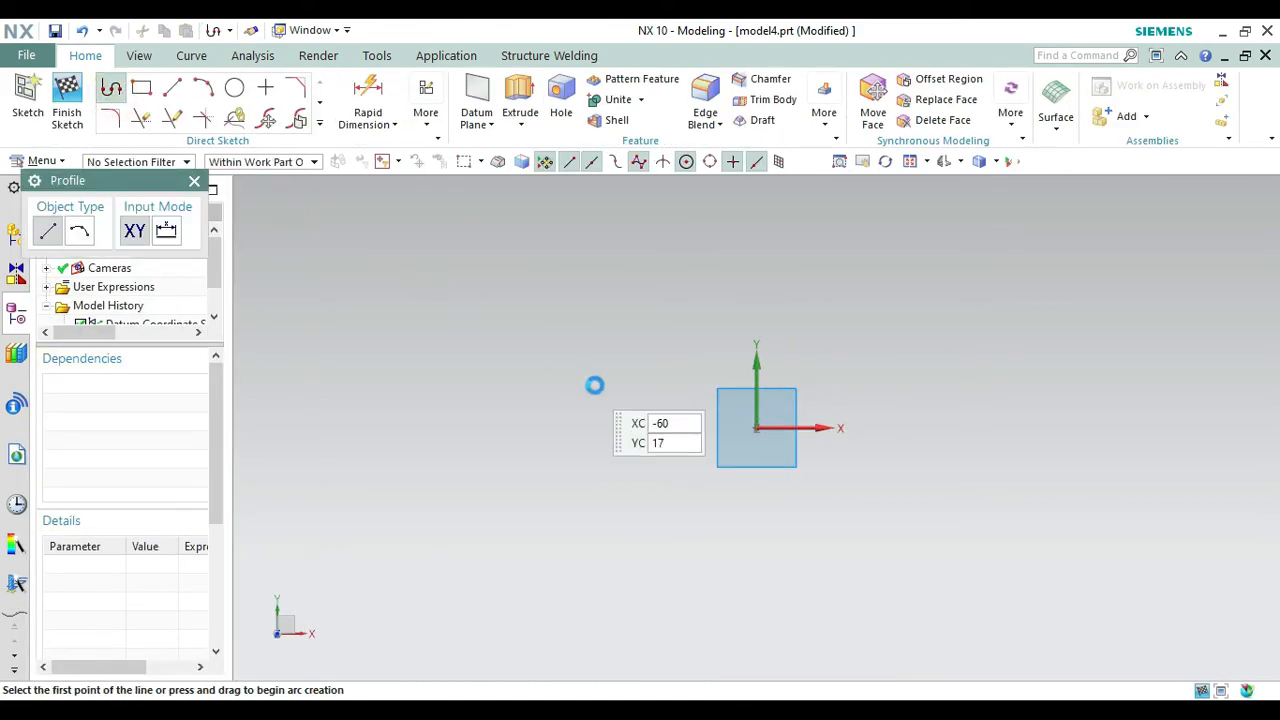
pyautogui.click(755, 428)
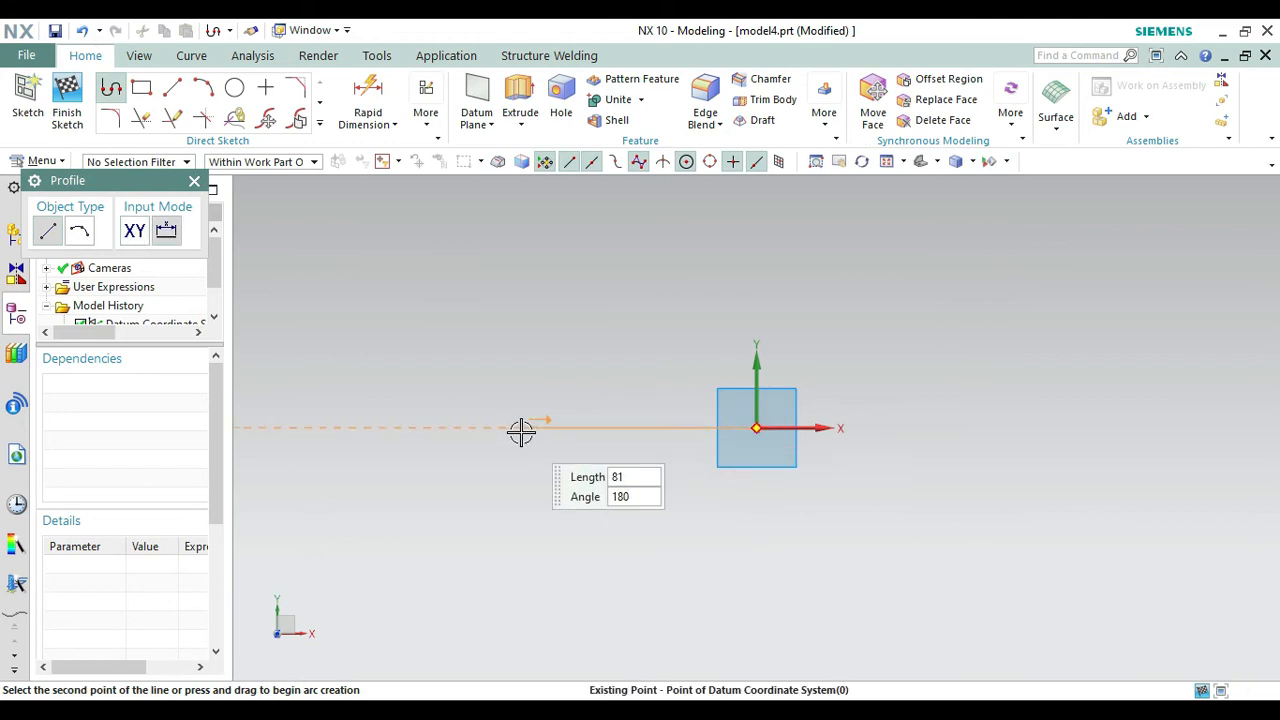
pyautogui.write('54')
pyautogui.press('Tab')
pyautogui.press('Return')
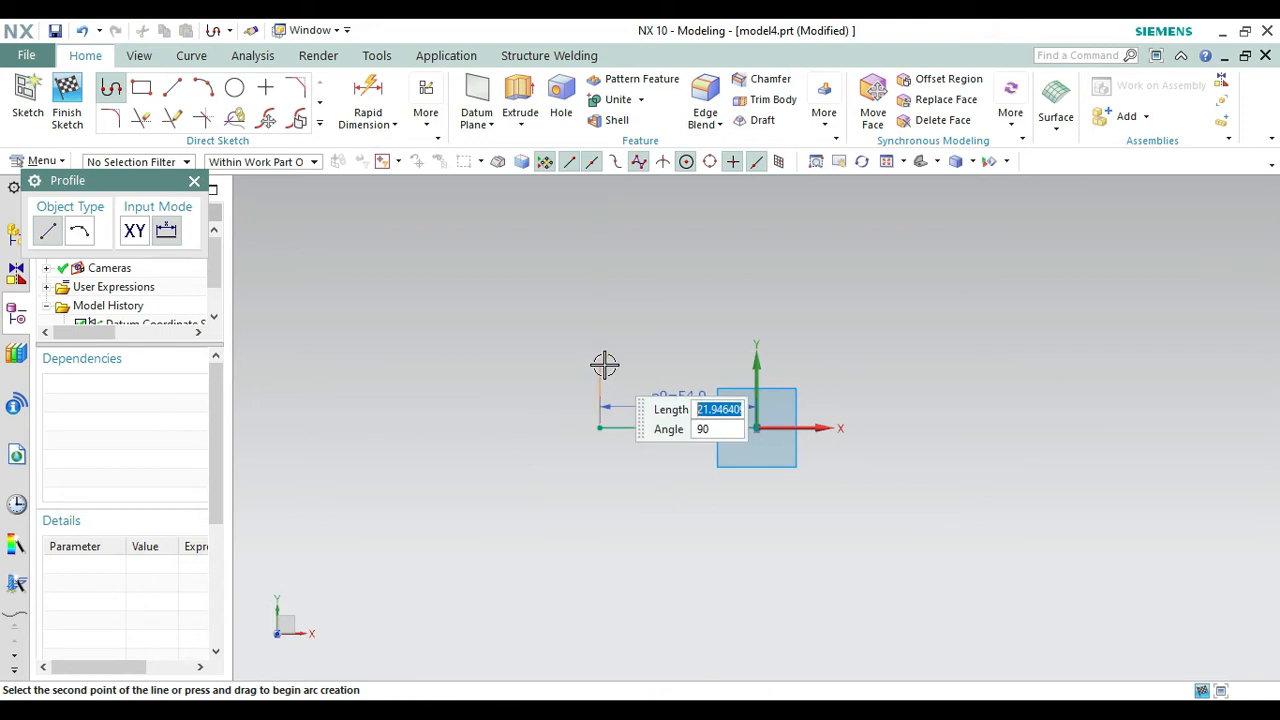
pyautogui.write('2.5')
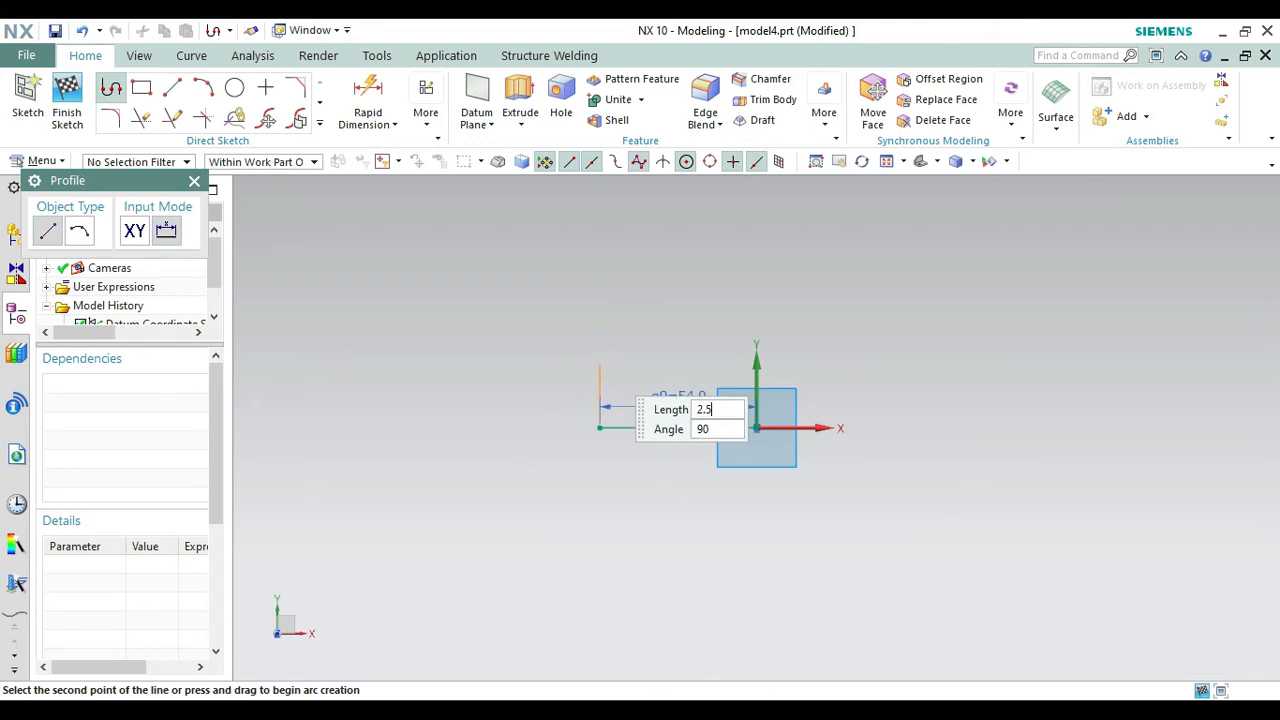
pyautogui.press('Tab')
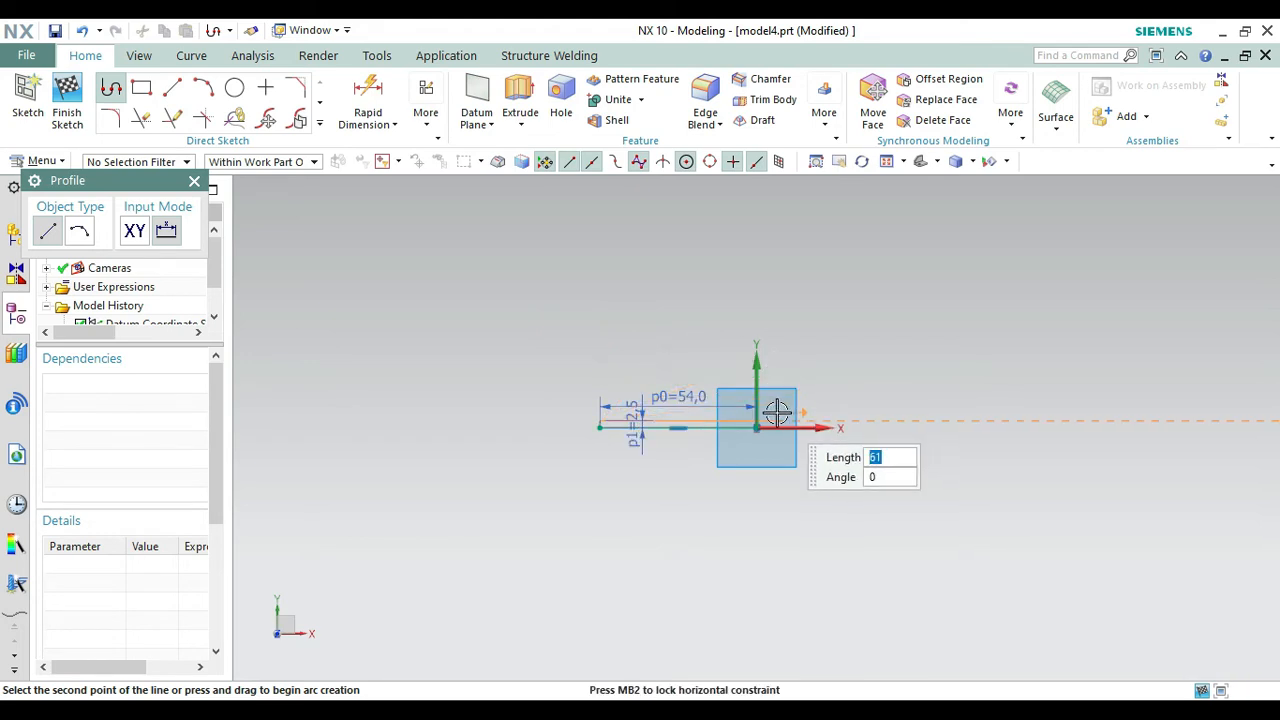
pyautogui.press('Return')
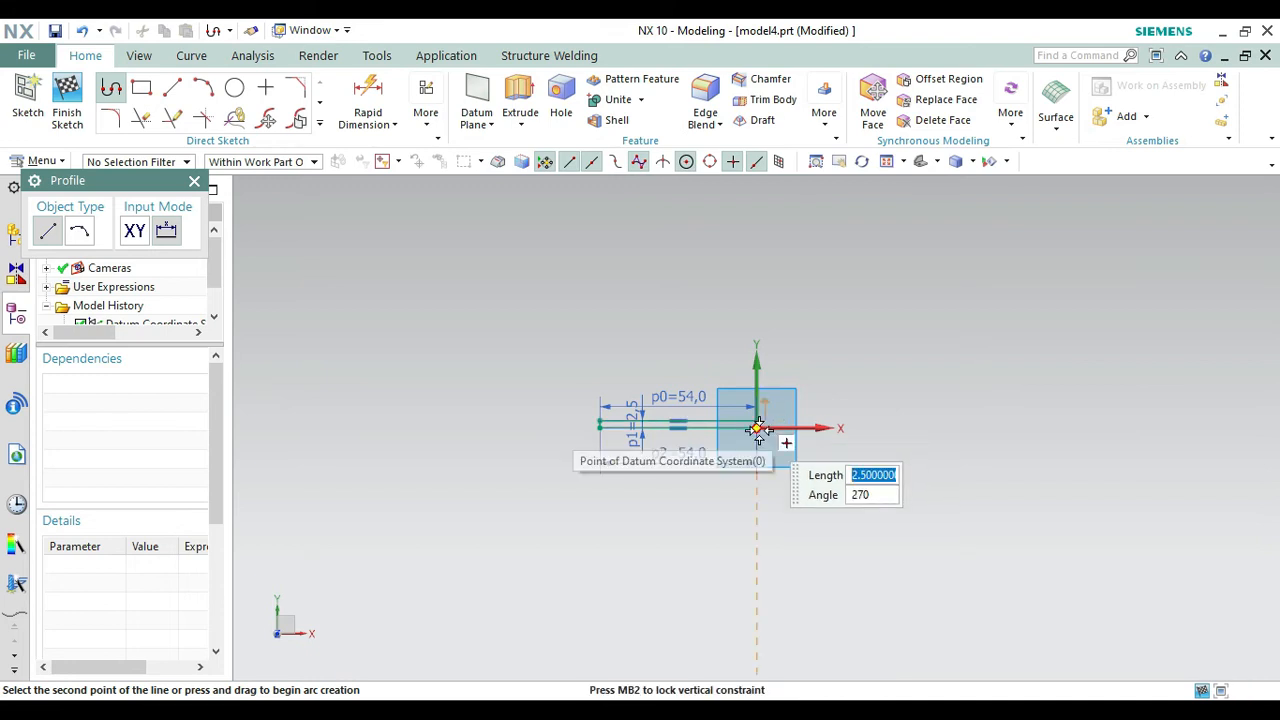
pyautogui.write('2.5')
pyautogui.press('Tab')
pyautogui.press('Return')
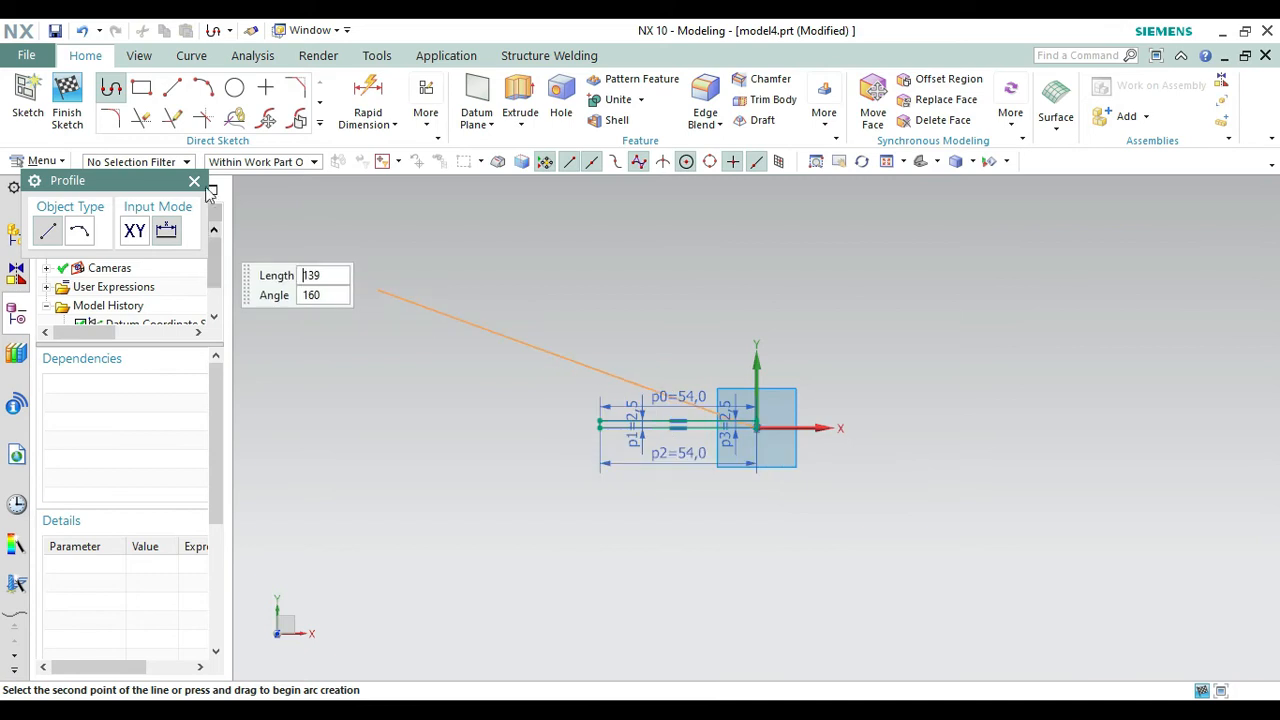
pyautogui.click(195, 181)
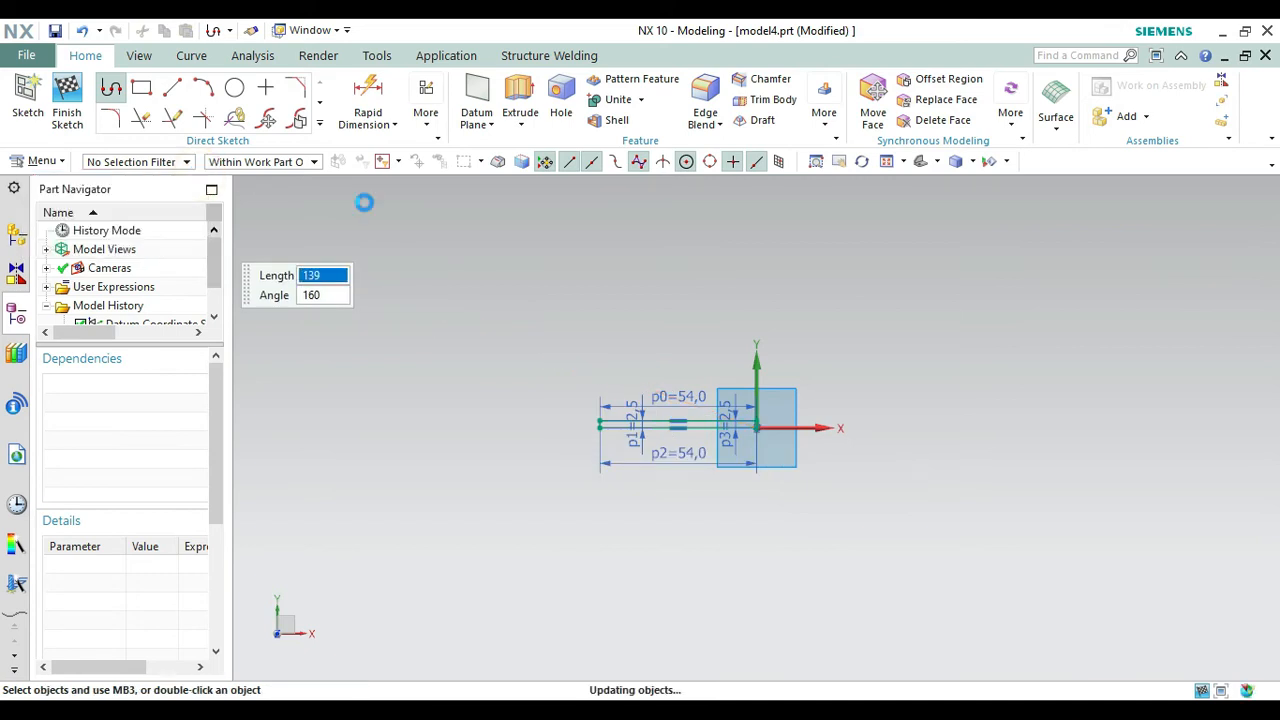
# Convert the upper 54 mm line of the rectangular profile to a reference line and finish the sketch.
pyautogui.rightClick(530, 268)
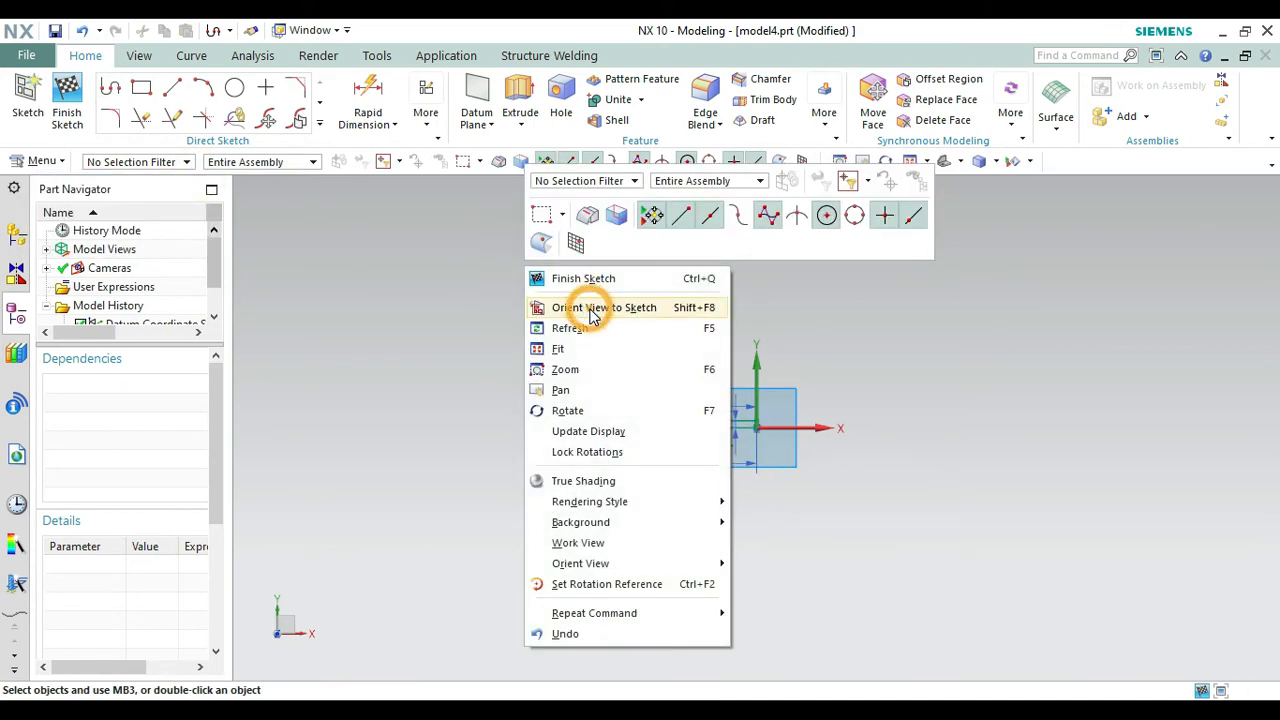
pyautogui.click(586, 305)
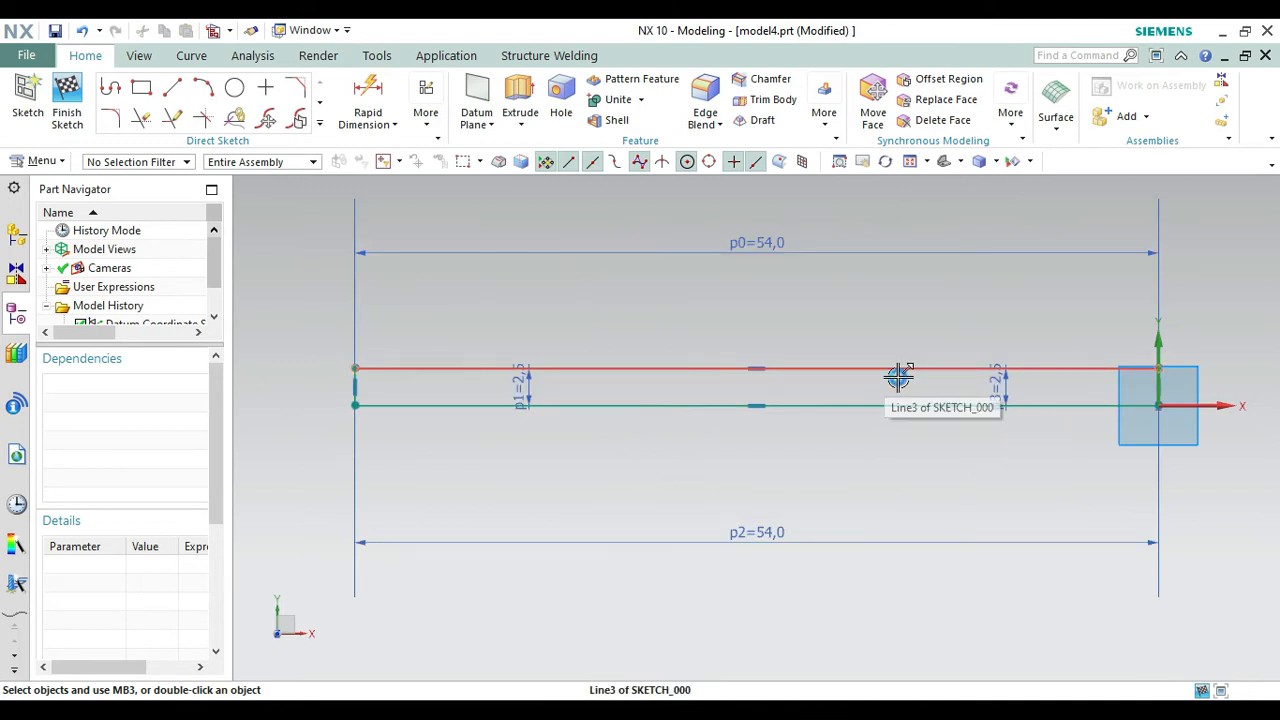
pyautogui.rightClick(897, 375)
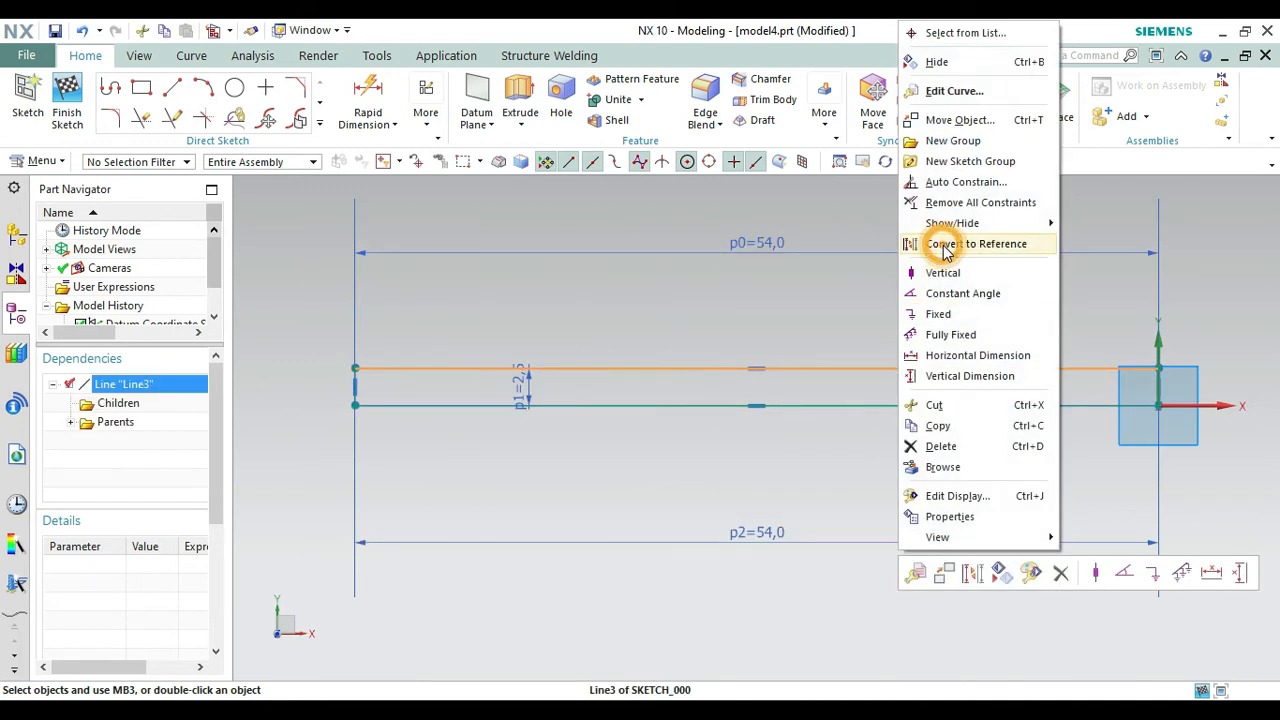
pyautogui.click(945, 244)
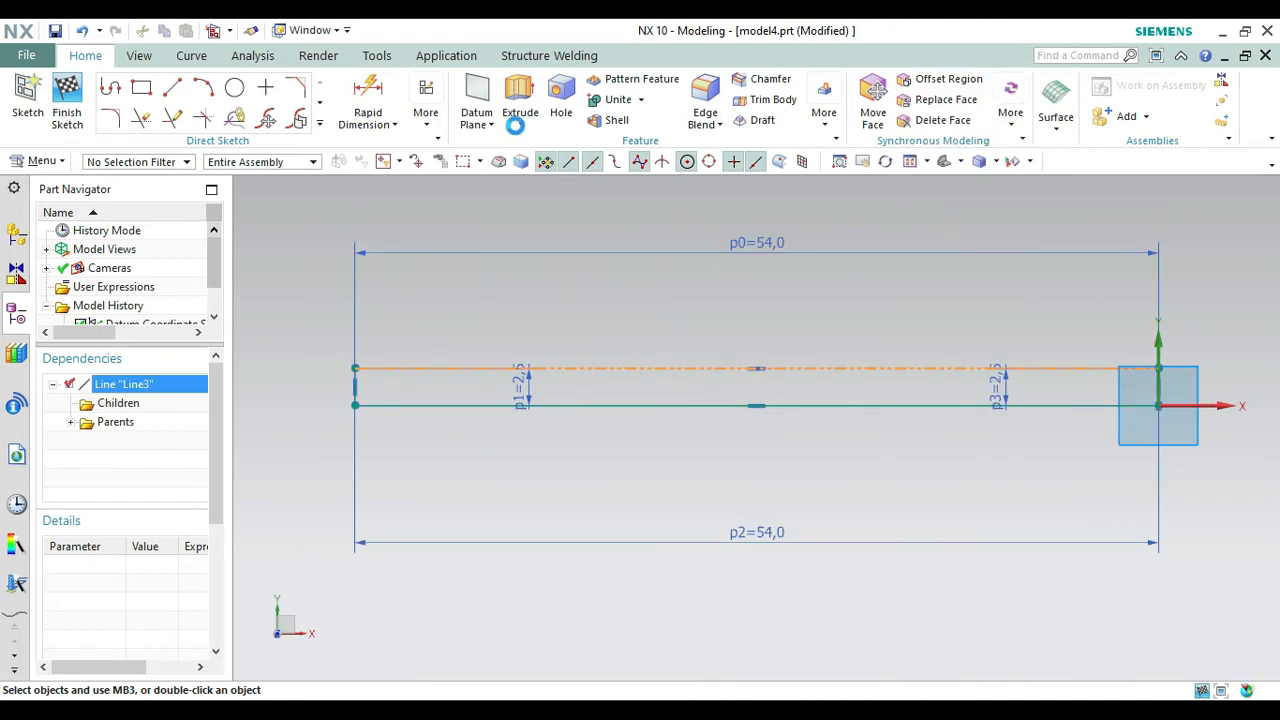
pyautogui.click(70, 107)
pyautogui.click(944, 163)
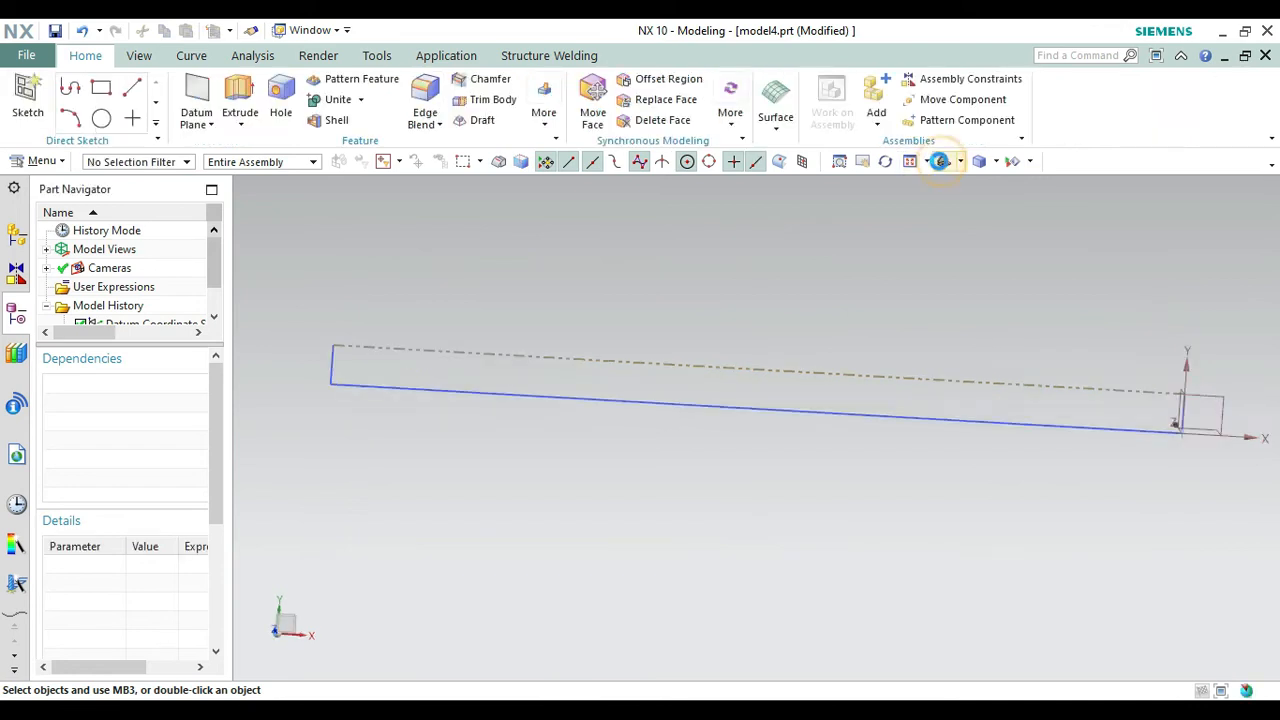
# Revolve the three connected solid profile curves 360 degrees about the dashed reference line, with no Boolean operation.
pyautogui.click(237, 123)
pyautogui.click(240, 165)
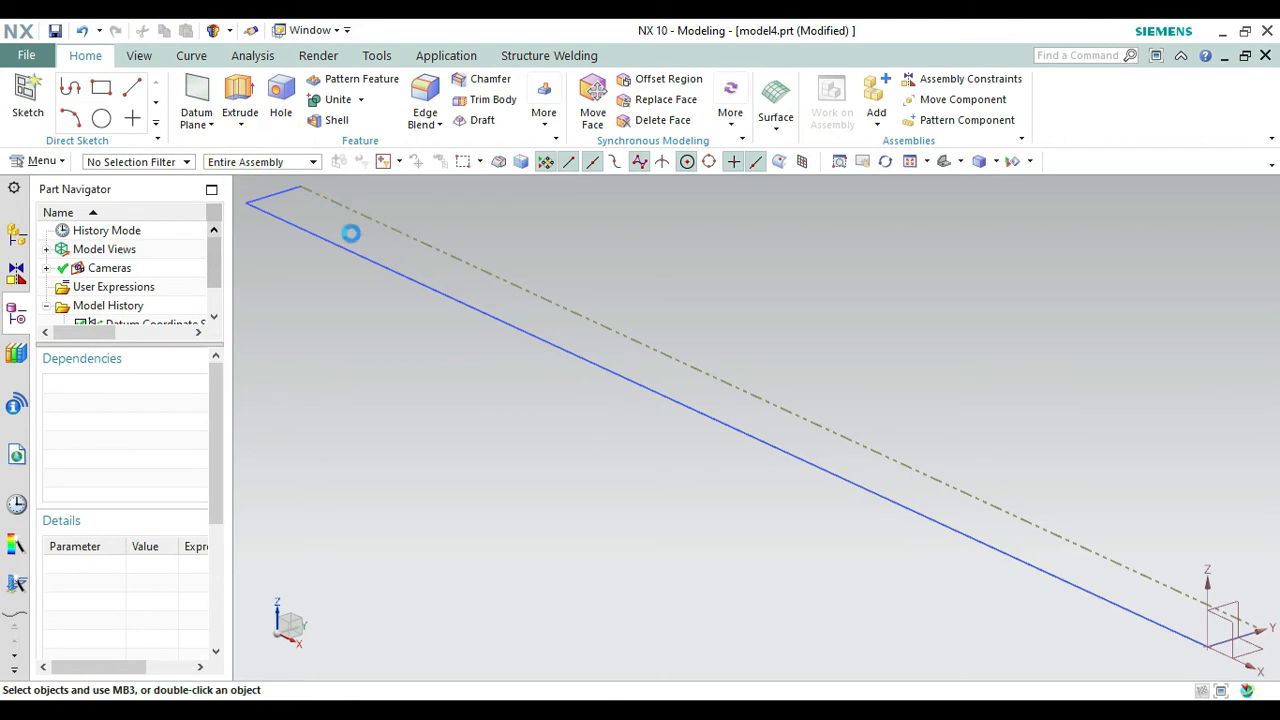
pyautogui.click(401, 285)
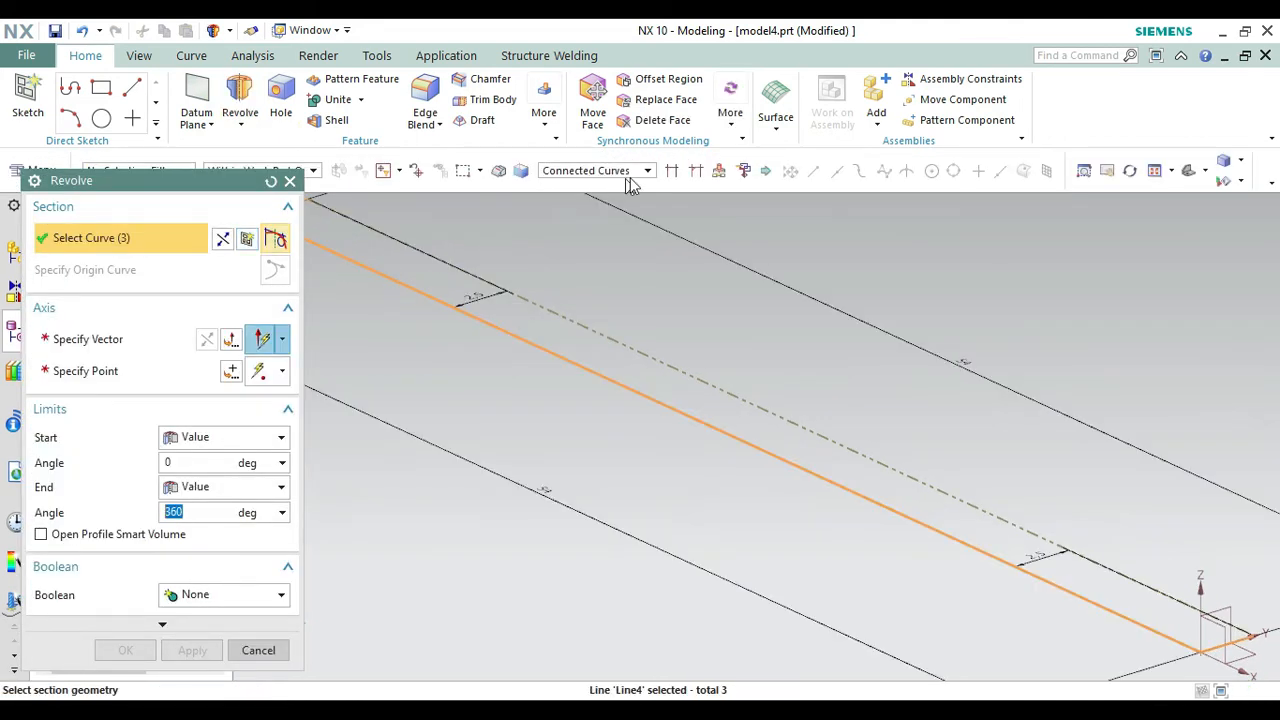
pyautogui.click(106, 339)
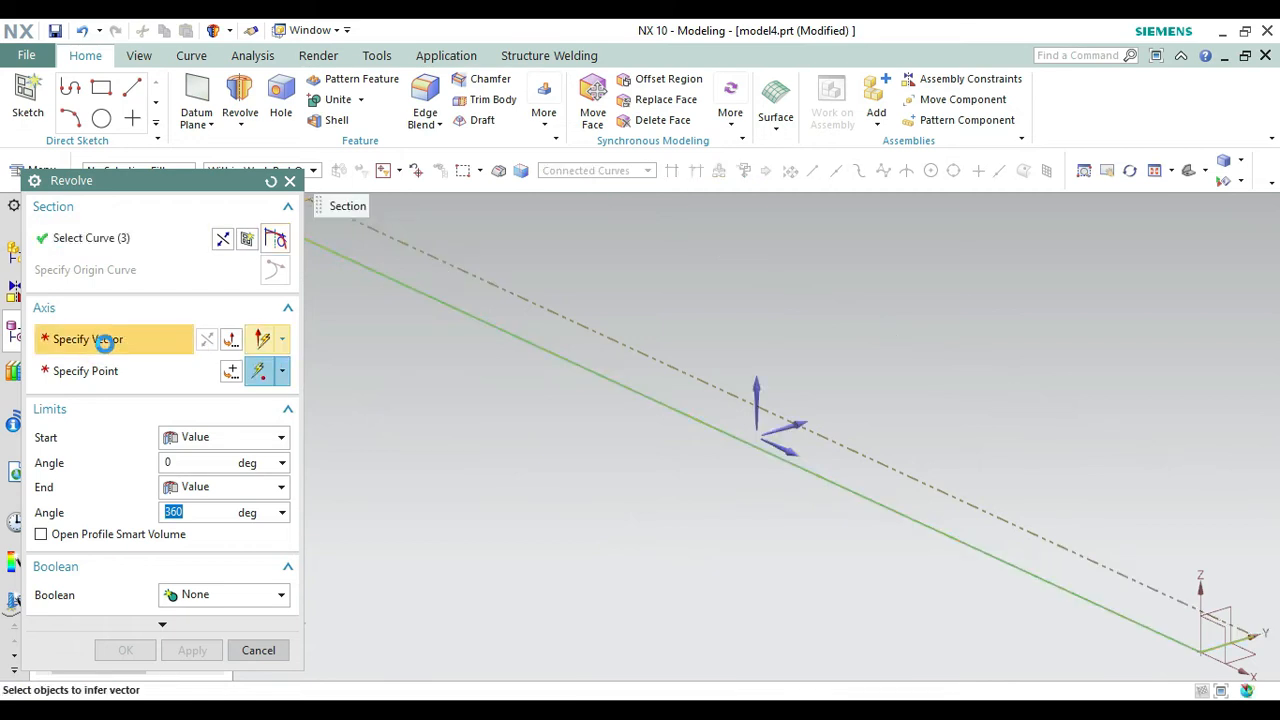
pyautogui.click(775, 428)
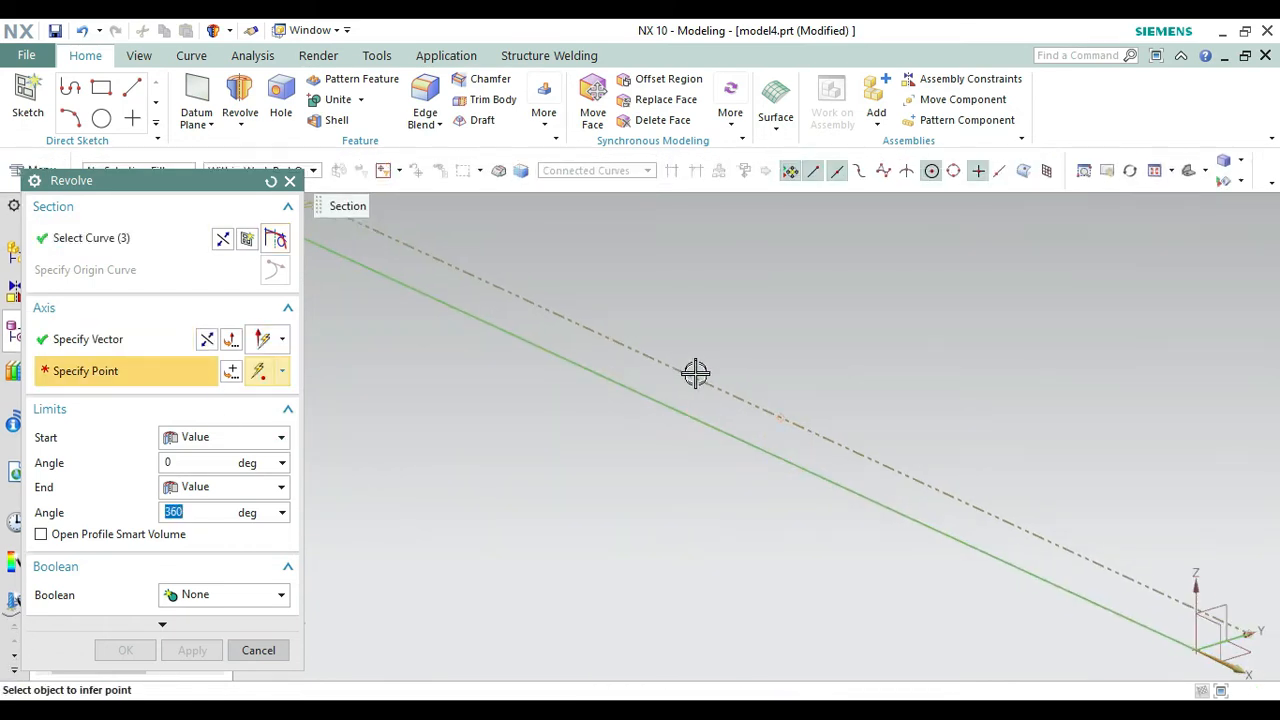
pyautogui.click(780, 417)
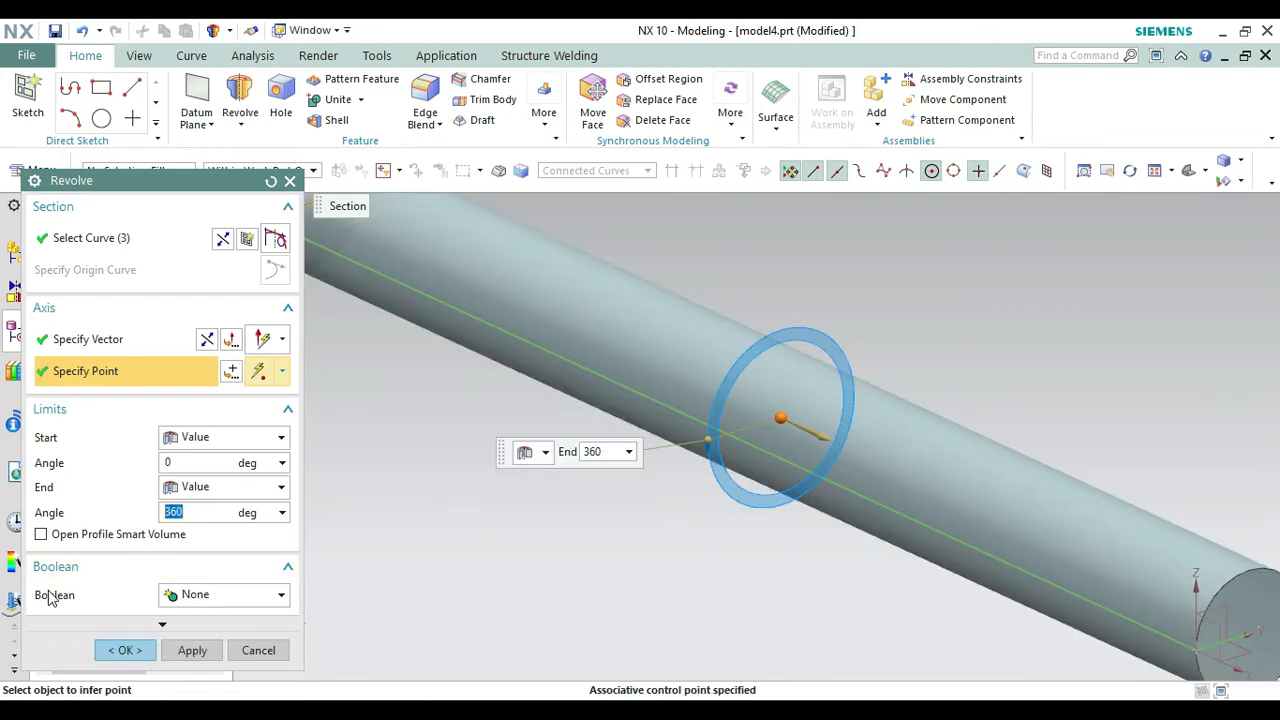
pyautogui.click(127, 651)
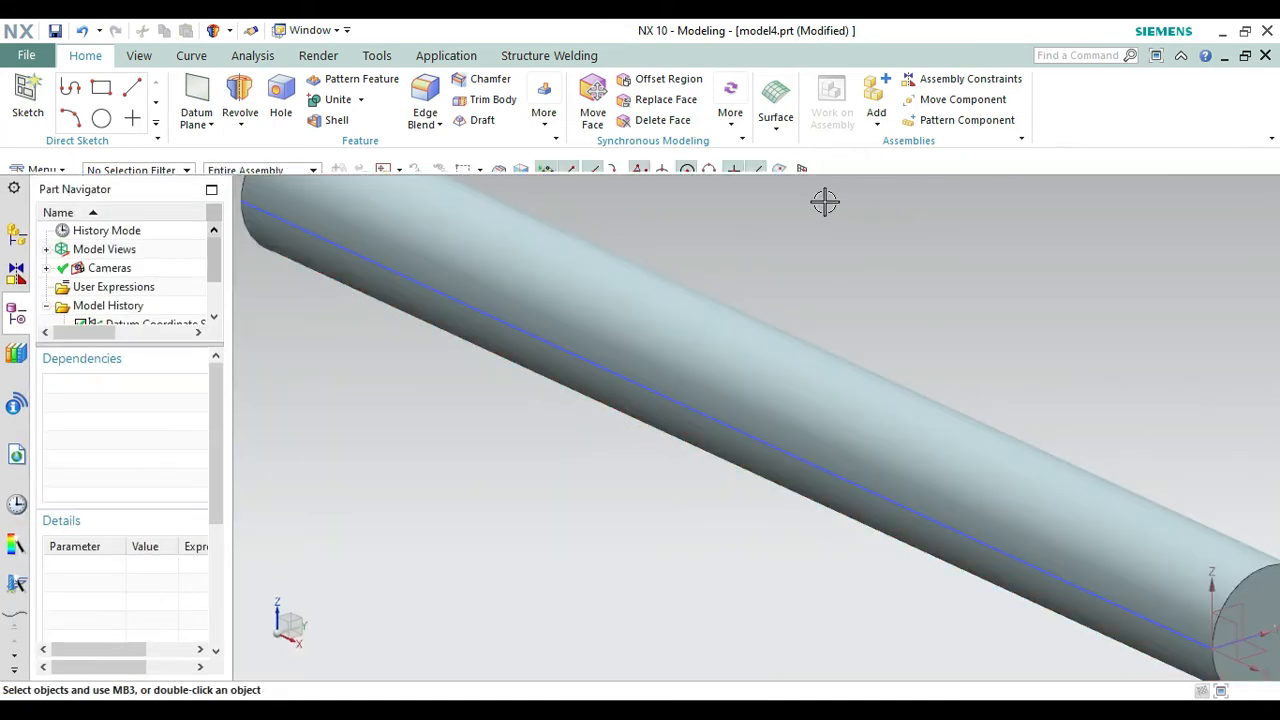
# Hide the profile sketch on the revolved cylinder.
pyautogui.click(943, 161)
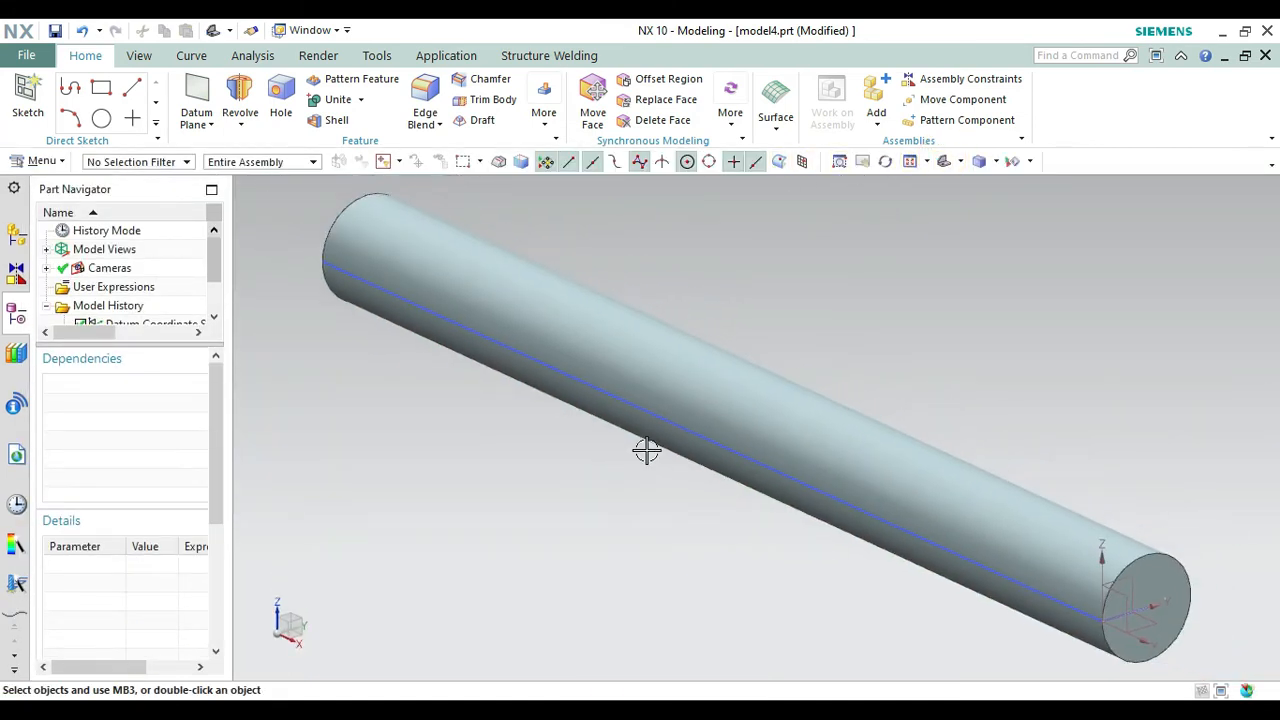
pyautogui.click(673, 423)
pyautogui.rightClick(709, 317)
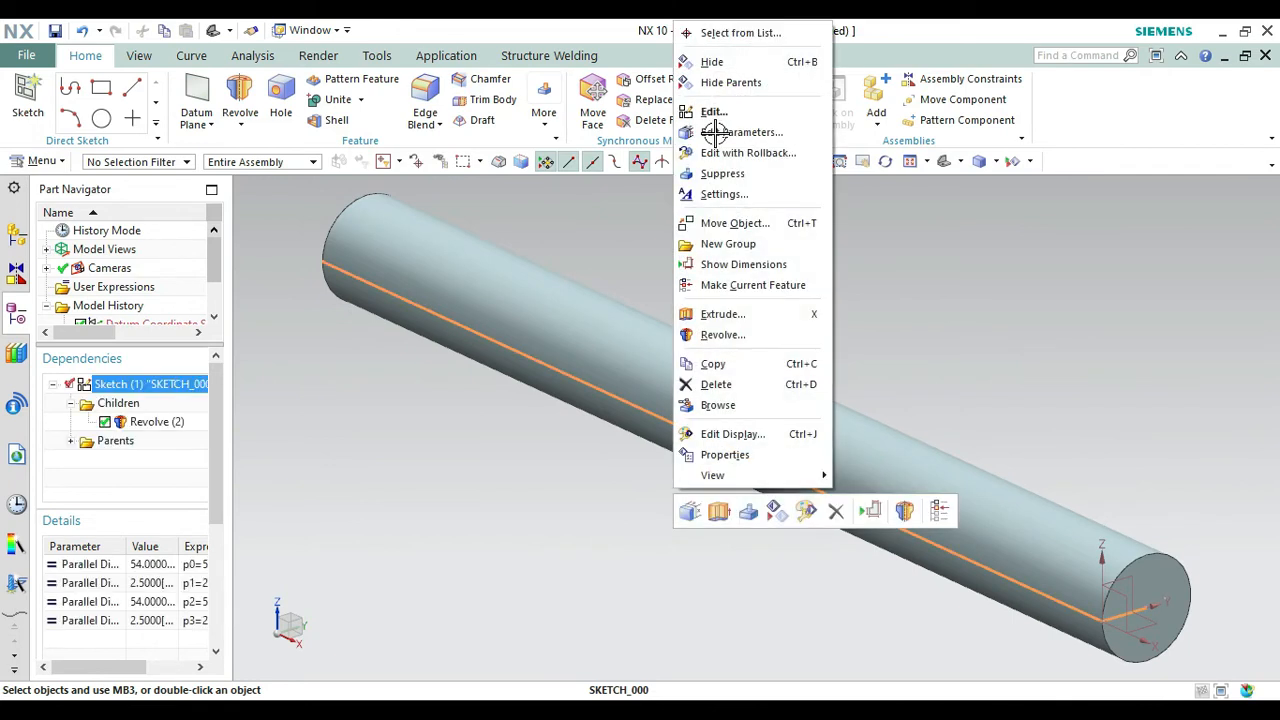
pyautogui.click(712, 62)
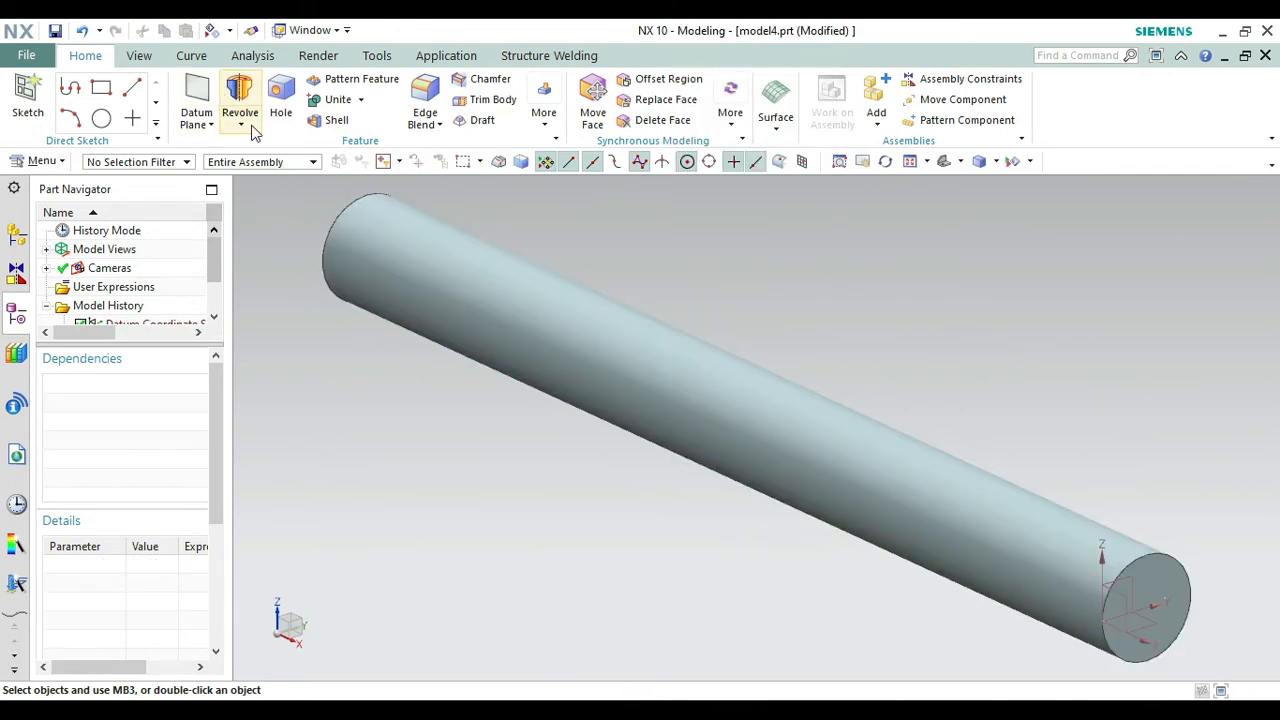
# Chamfer the circular edges at both ends of the cylinder with a 1 mm distance and 45 degree angle.
pyautogui.click(470, 88)
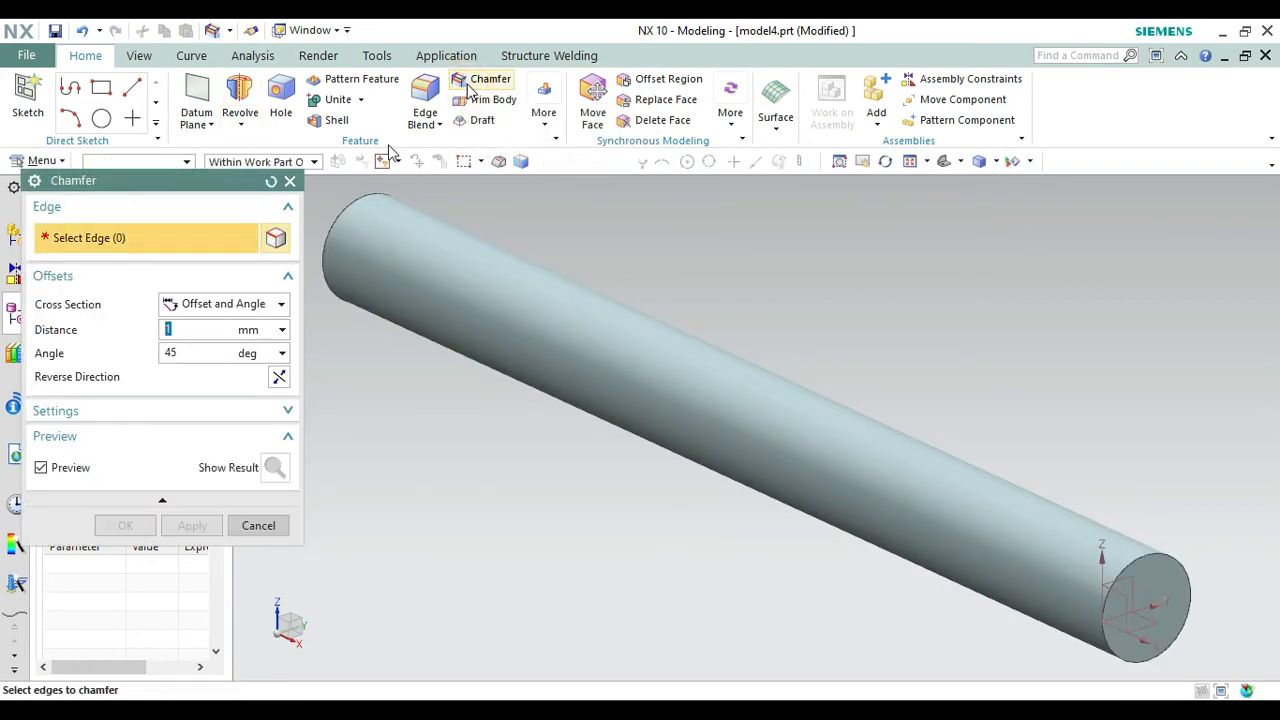
pyautogui.click(175, 335)
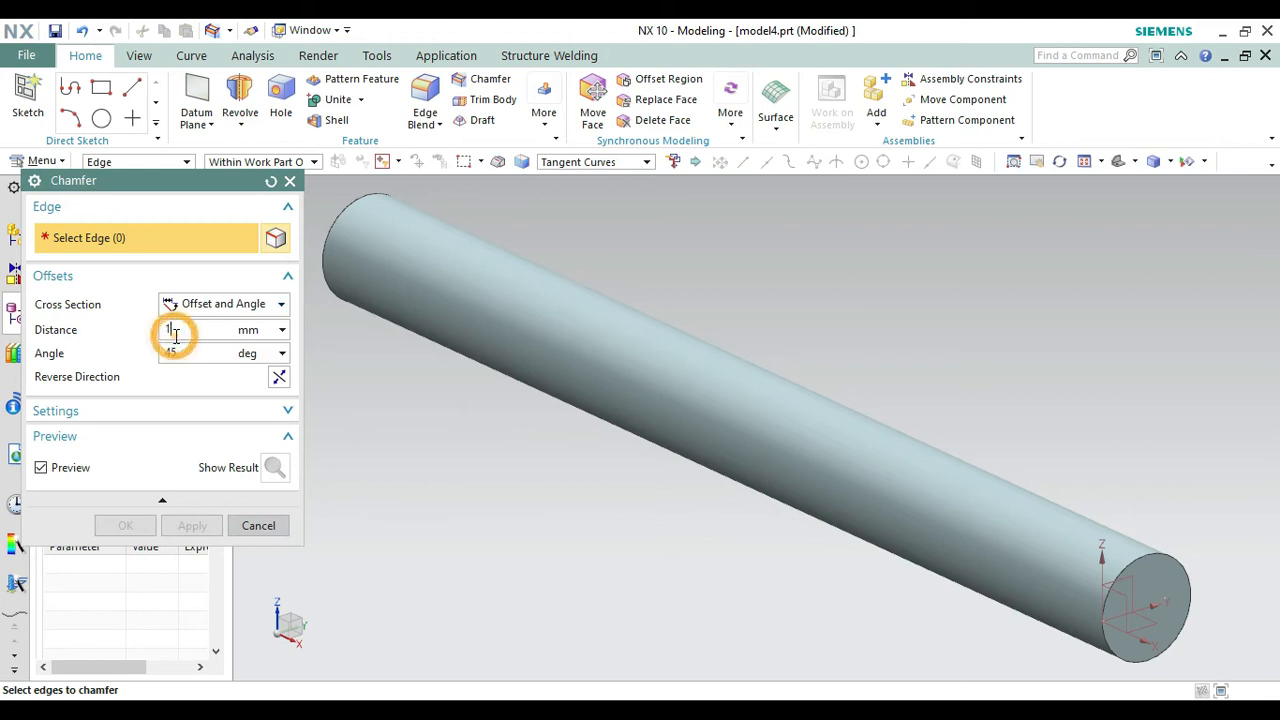
pyautogui.click(1143, 561)
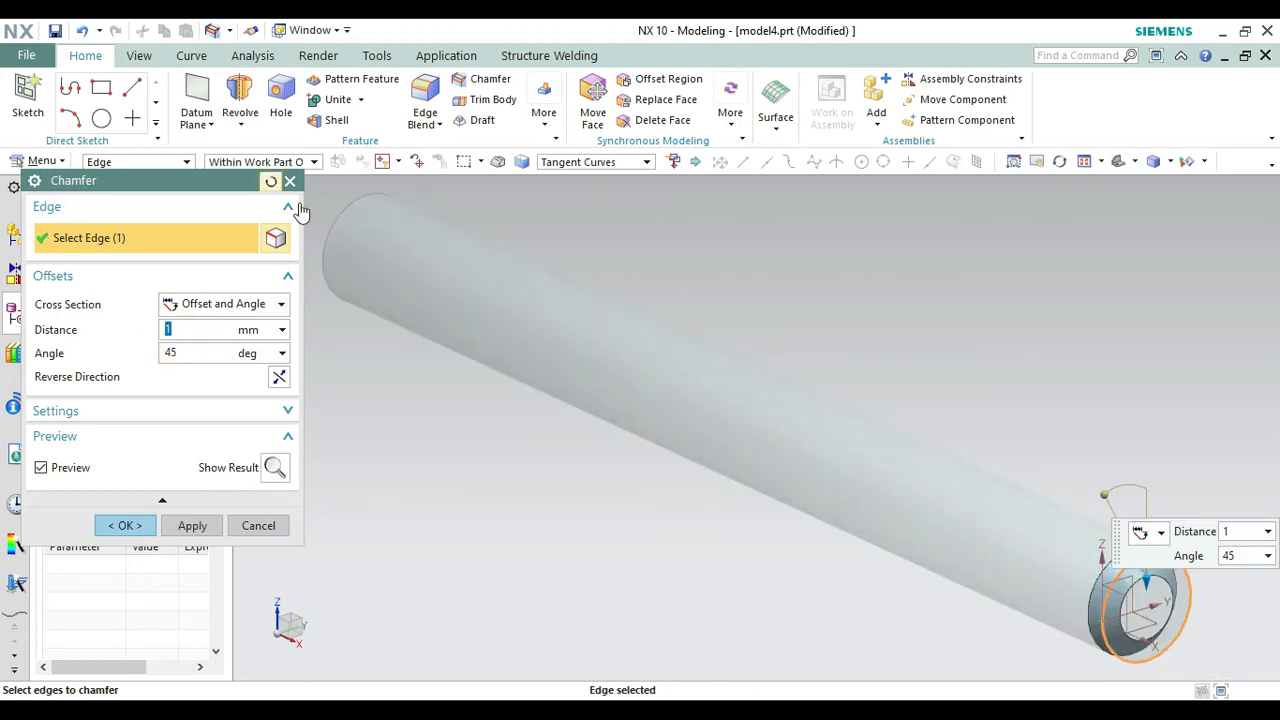
pyautogui.click(334, 204)
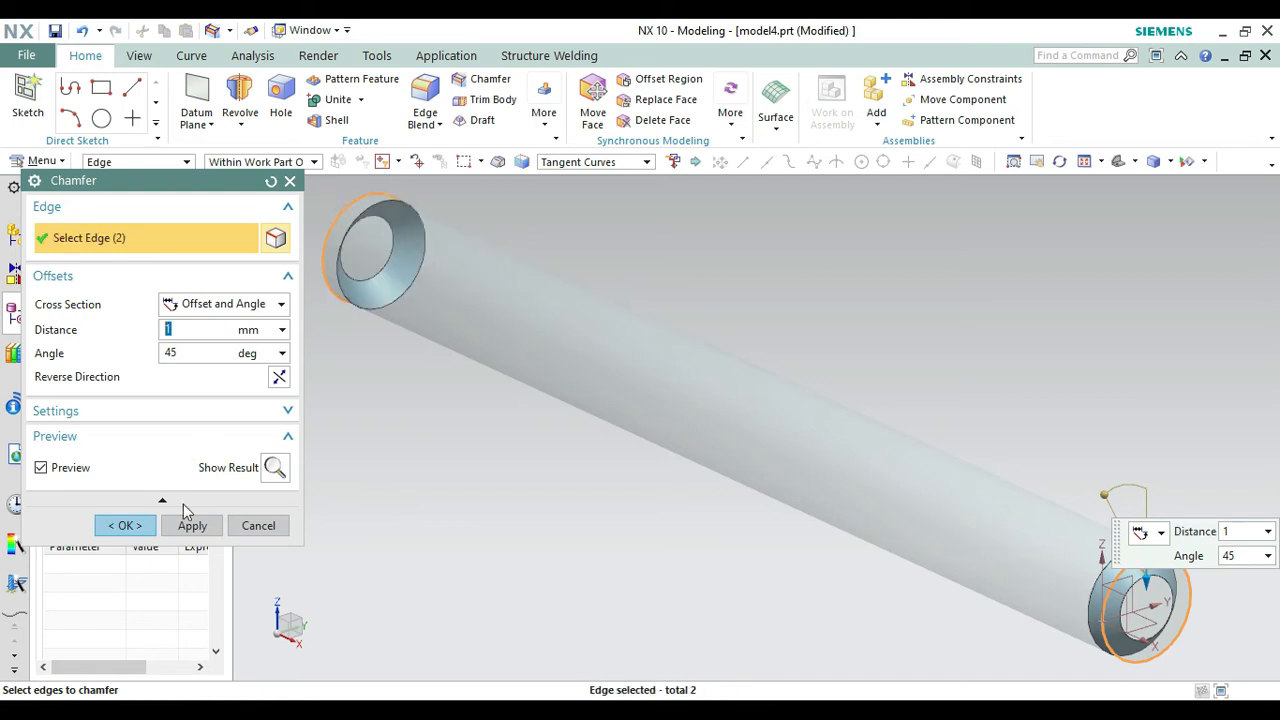
pyautogui.click(124, 530)
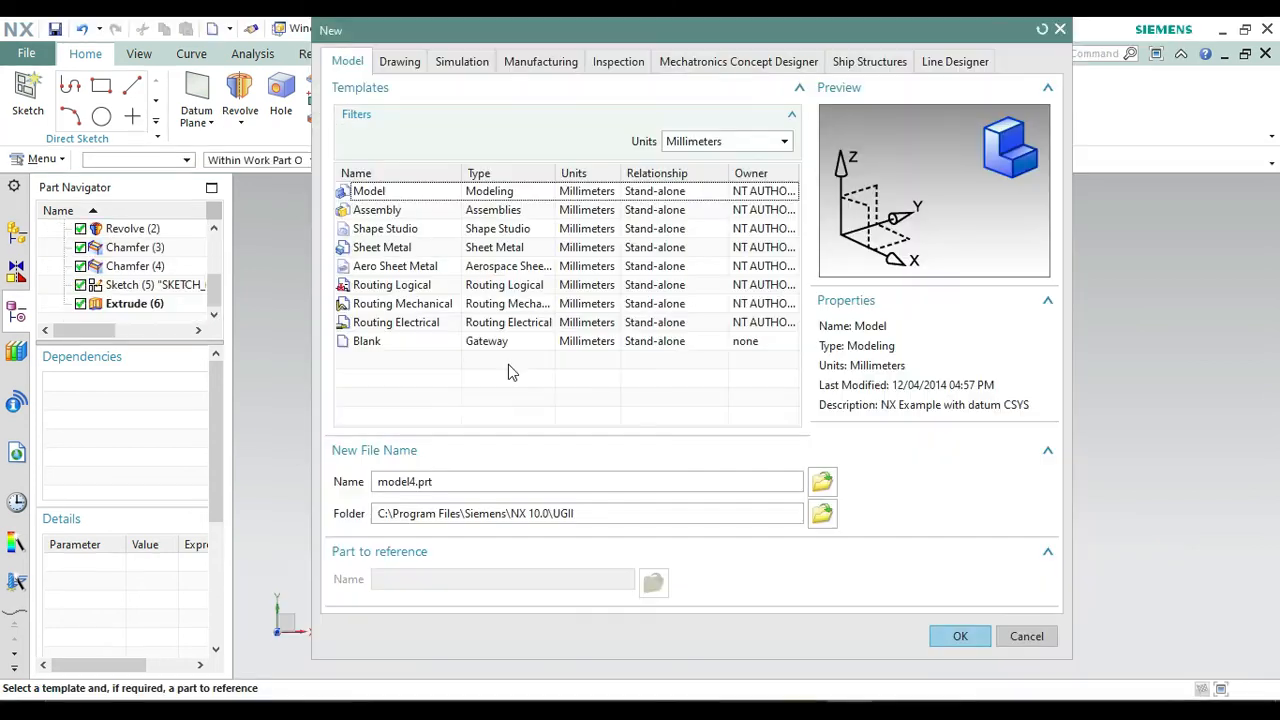
# Create another new millimetre Model part named model4.prt and start a sketch on its XY plane.
pyautogui.click(505, 200)
pyautogui.click(958, 636)
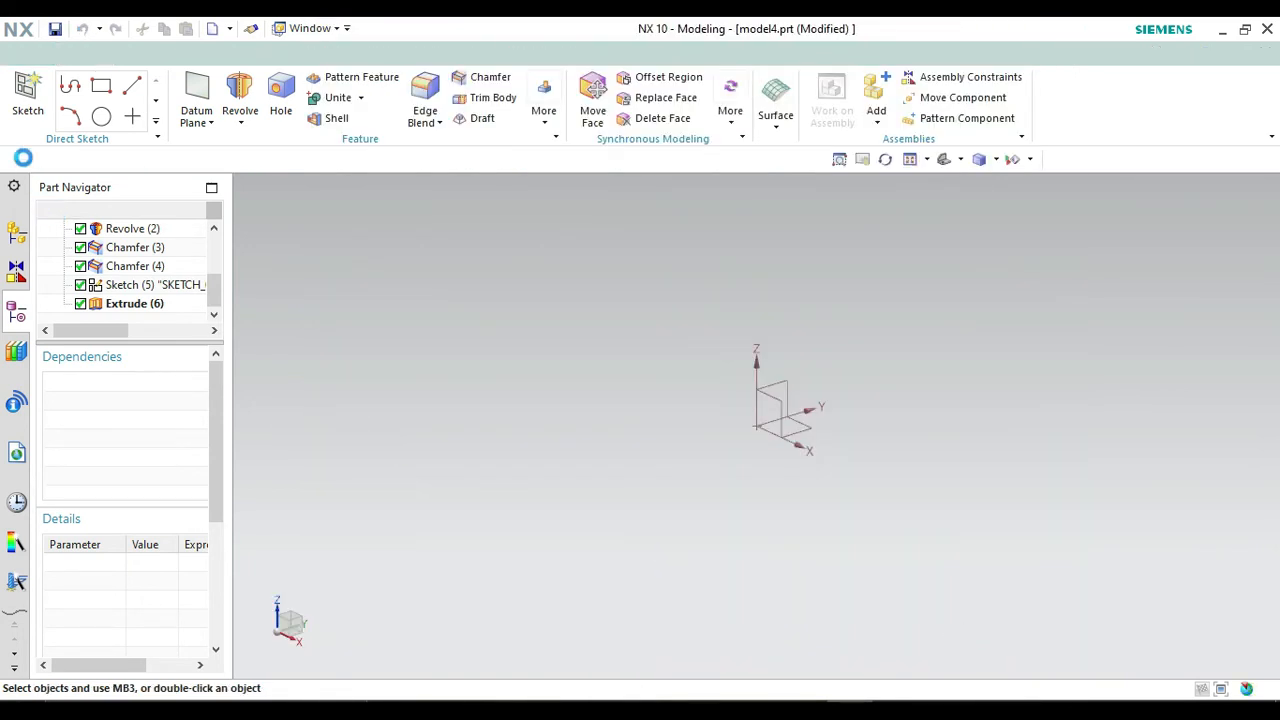
pyautogui.click(33, 104)
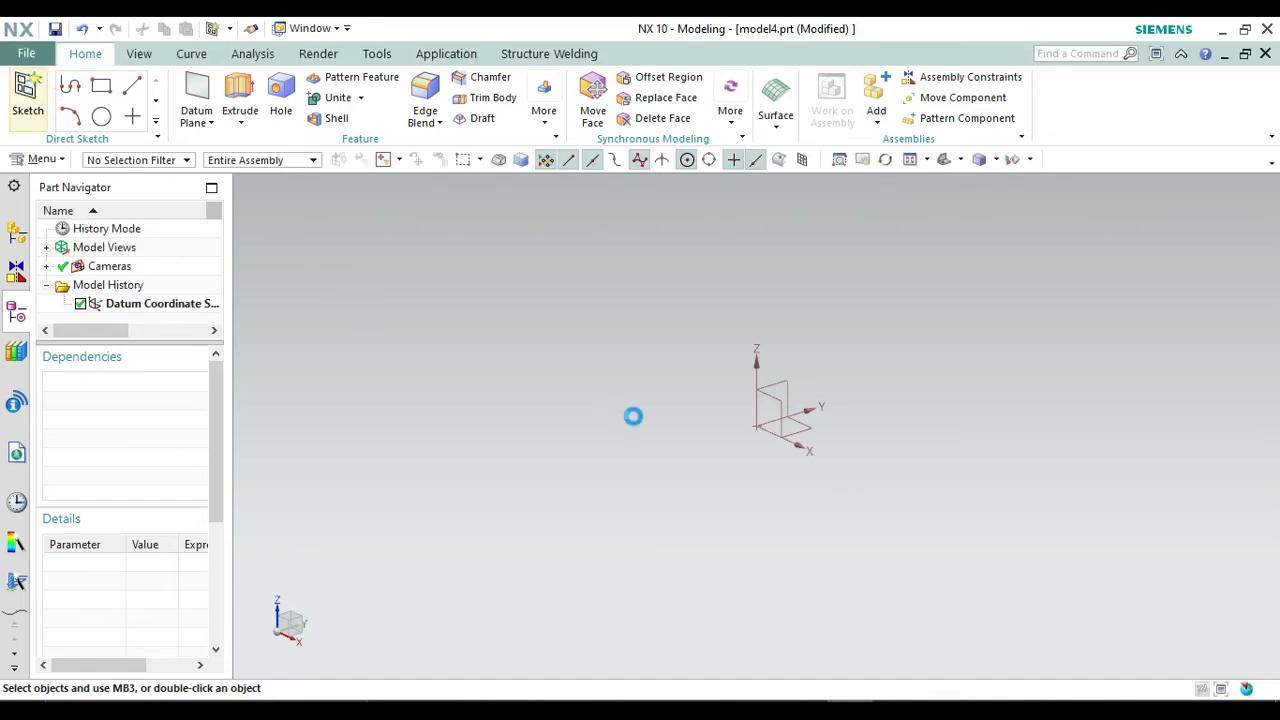
pyautogui.click(806, 428)
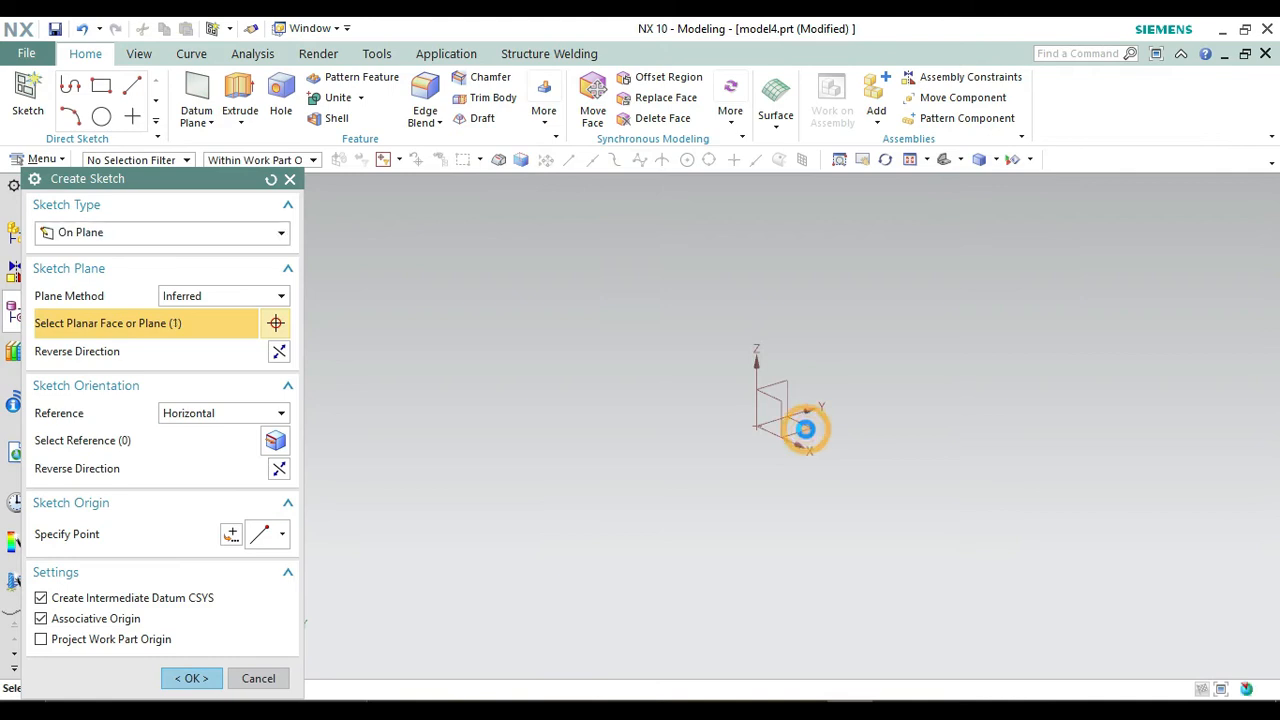
pyautogui.click(200, 678)
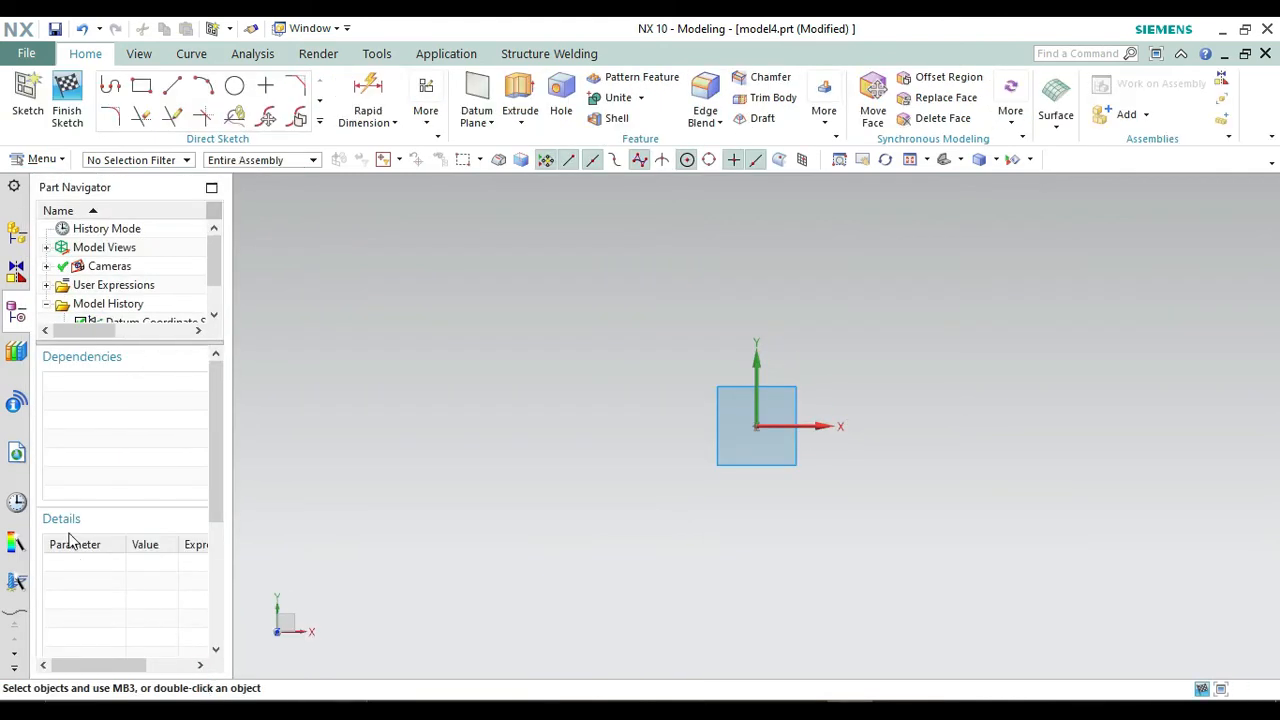
# Draw a stepped Profile from the sketch origin: 4 mm up, 13 mm left, 0.5 mm up and 5 mm left.
pyautogui.click(110, 86)
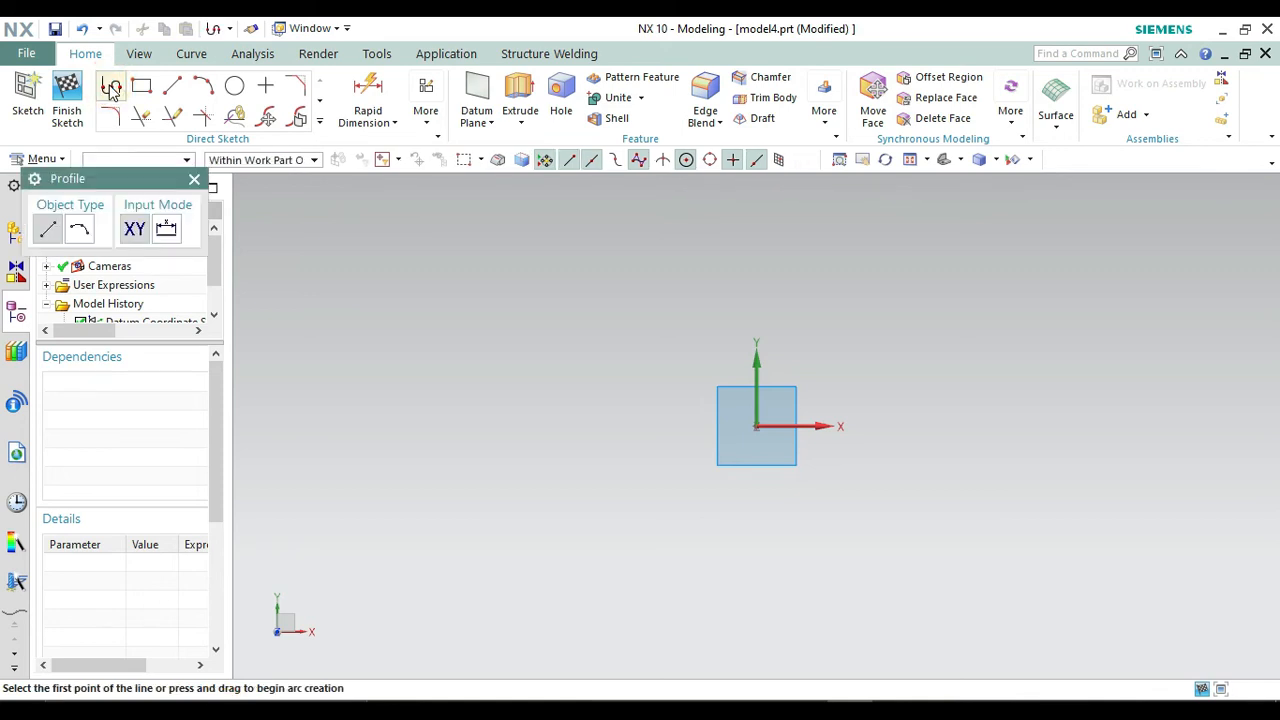
pyautogui.click(757, 430)
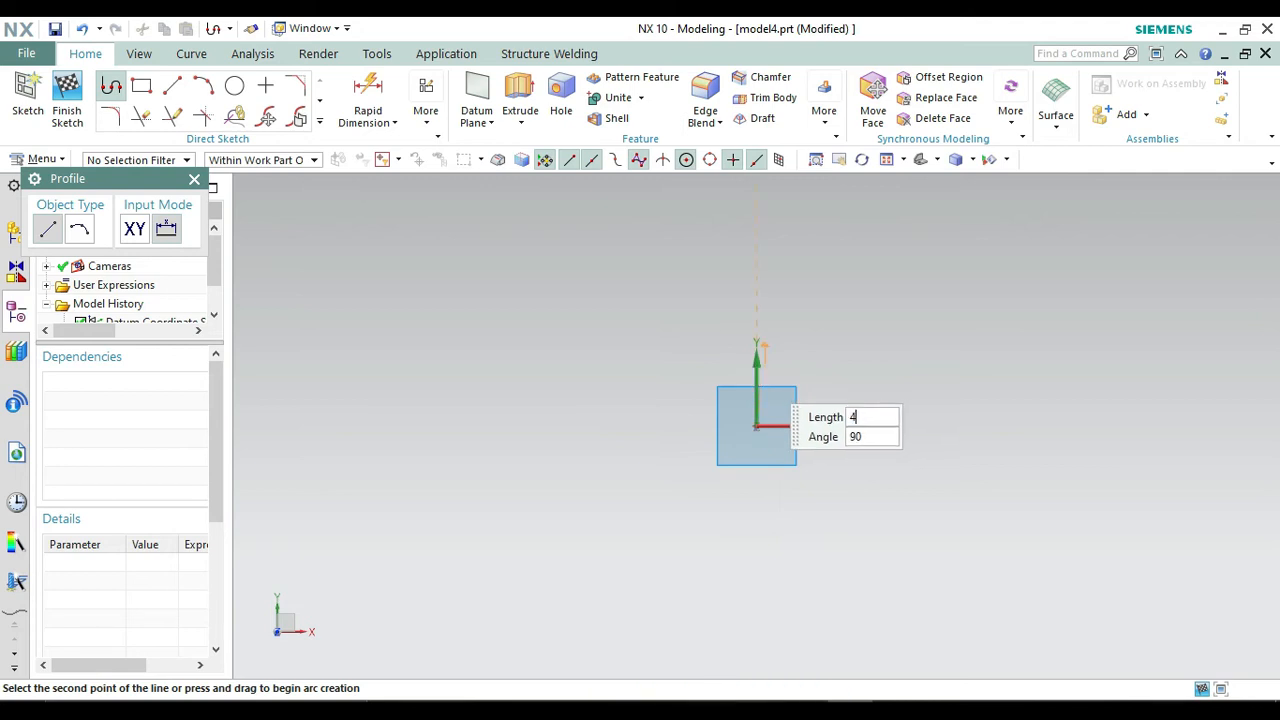
pyautogui.press('Tab')
pyautogui.press('Return')
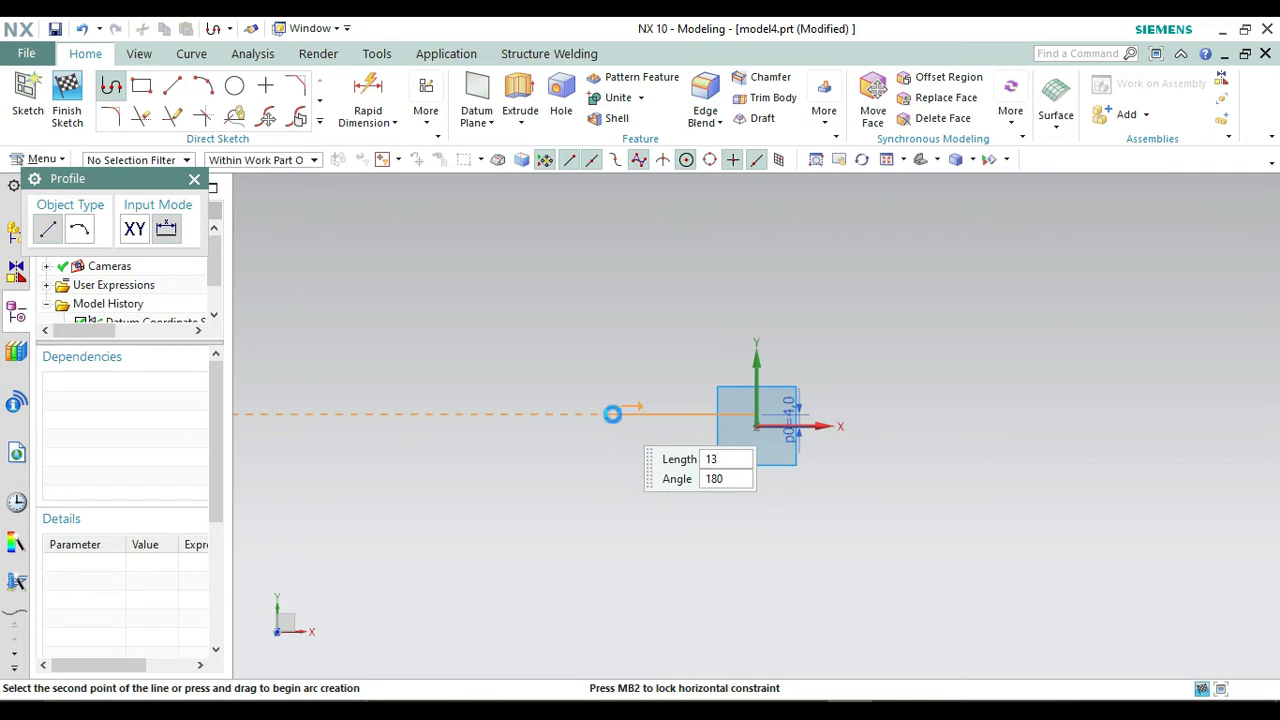
pyautogui.press('Return')
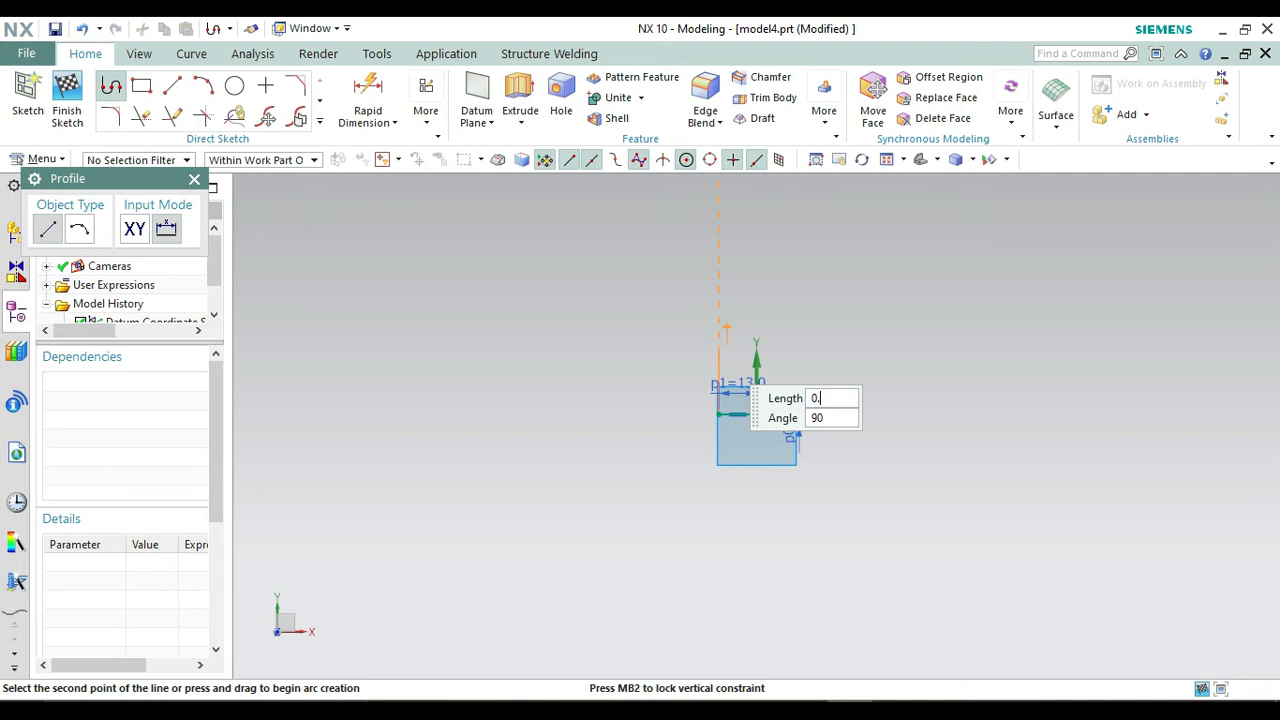
pyautogui.press('Tab')
pyautogui.press('Return')
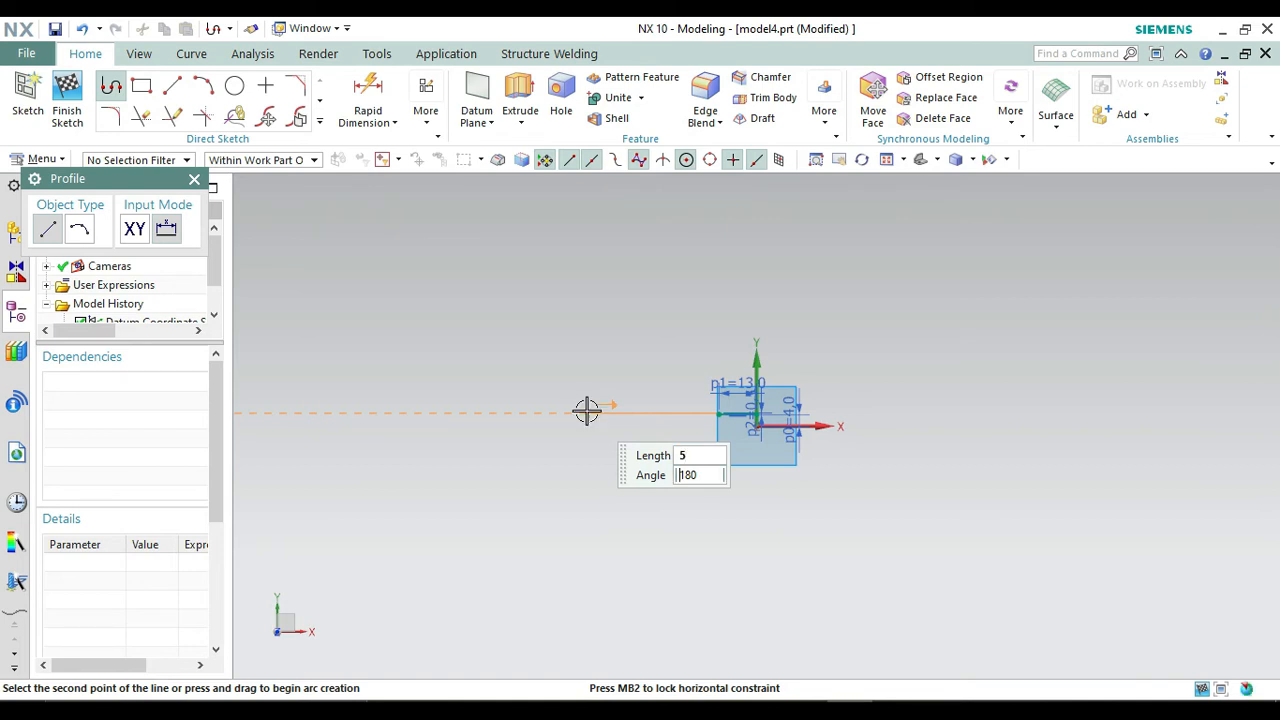
pyautogui.press('Return')
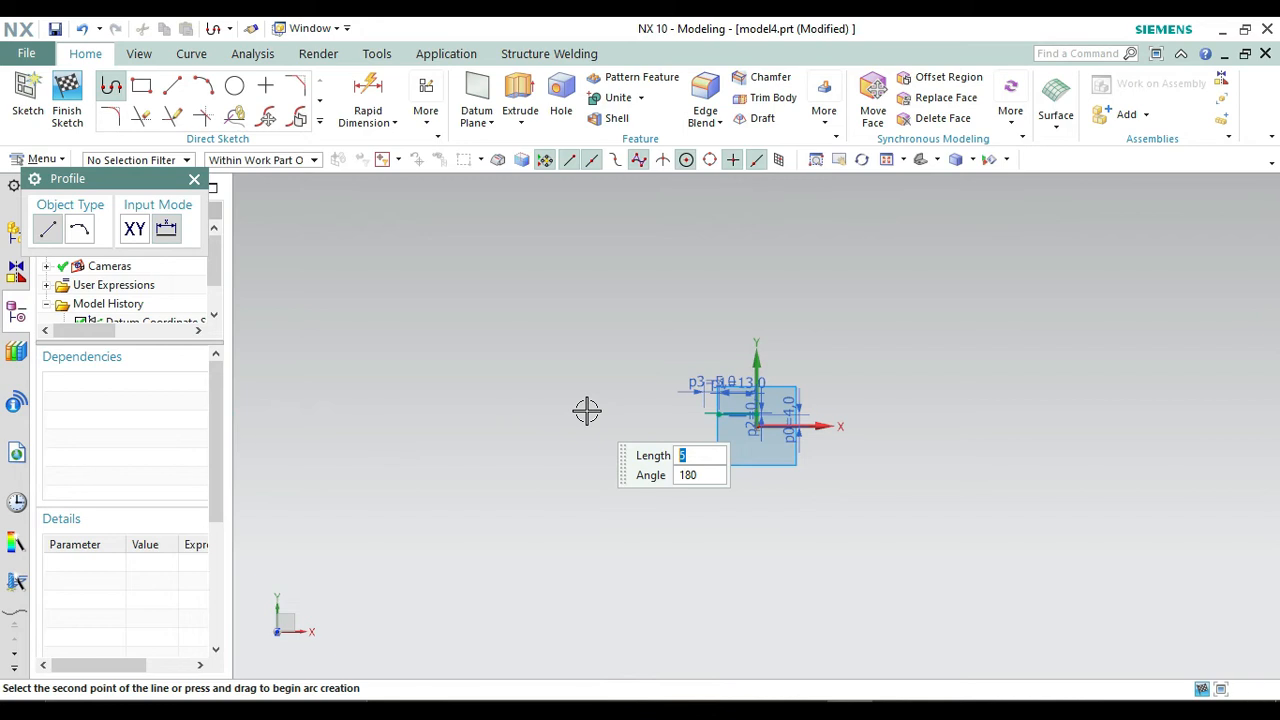
# Continue the profile with segments 1 mm up, 44 mm left, 1 mm down, 5 mm left and 0.5 mm down.
pyautogui.rightClick(675, 494)
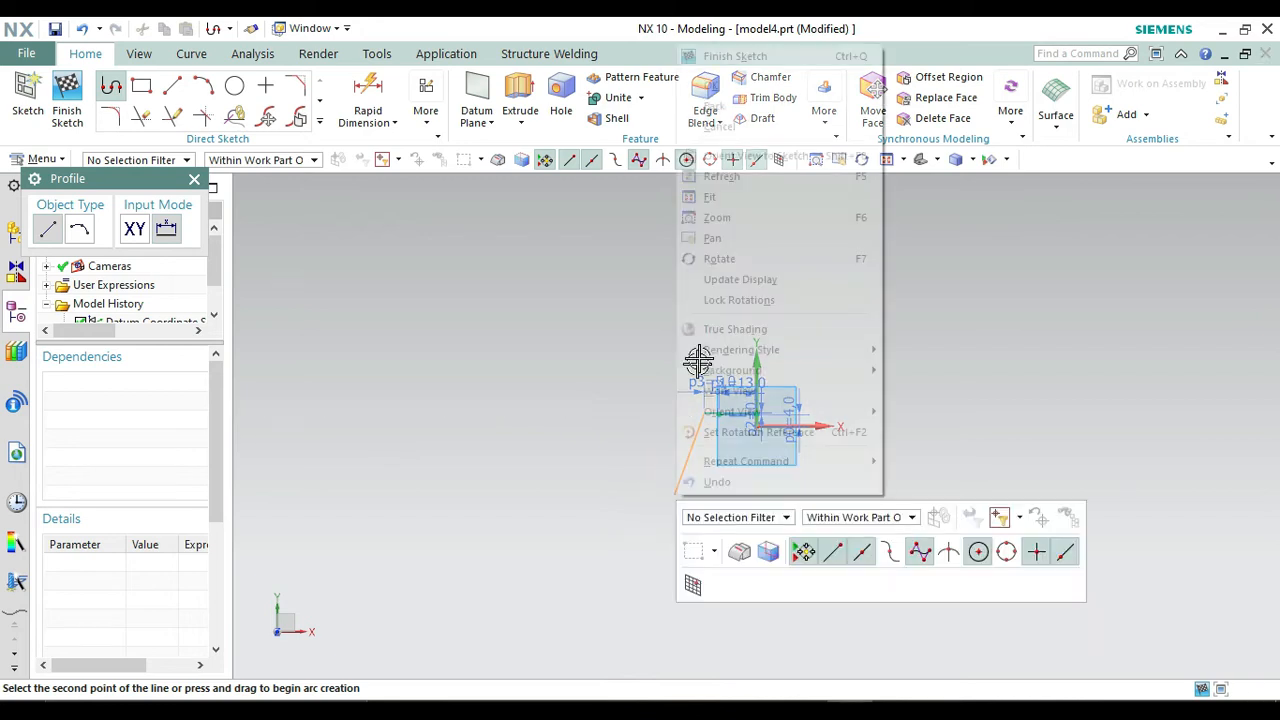
pyautogui.click(719, 160)
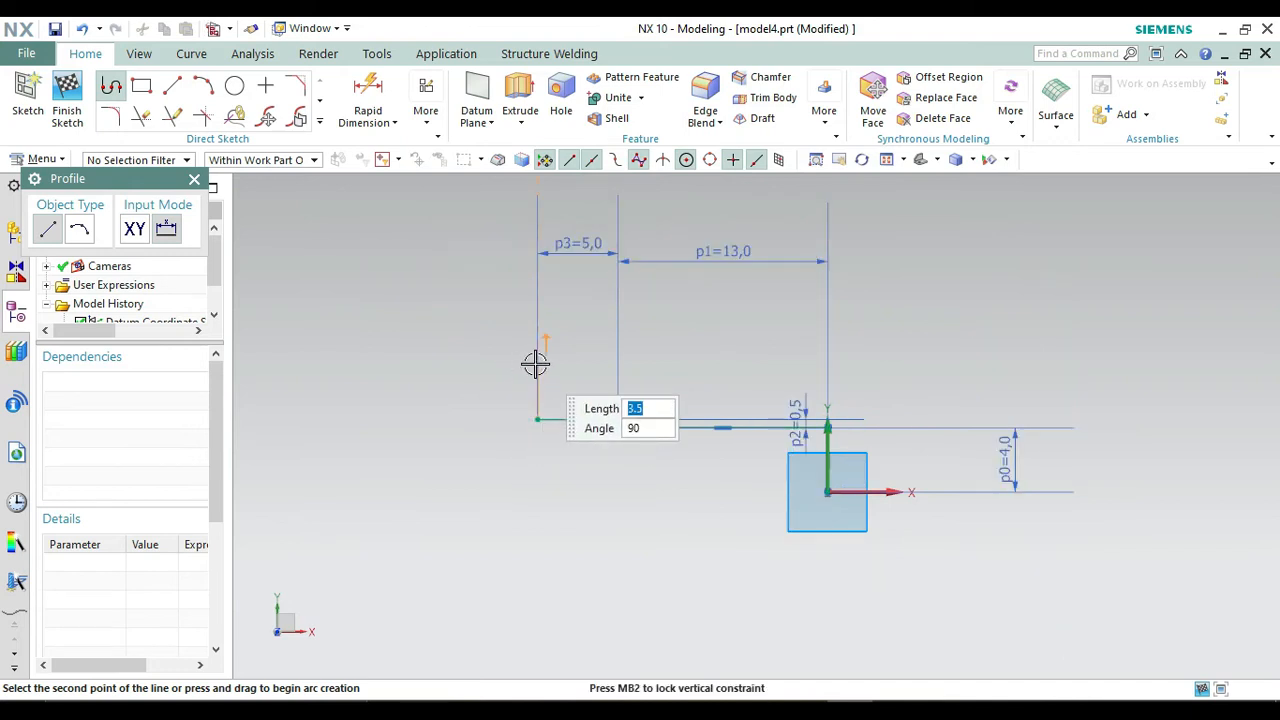
pyautogui.press('Return')
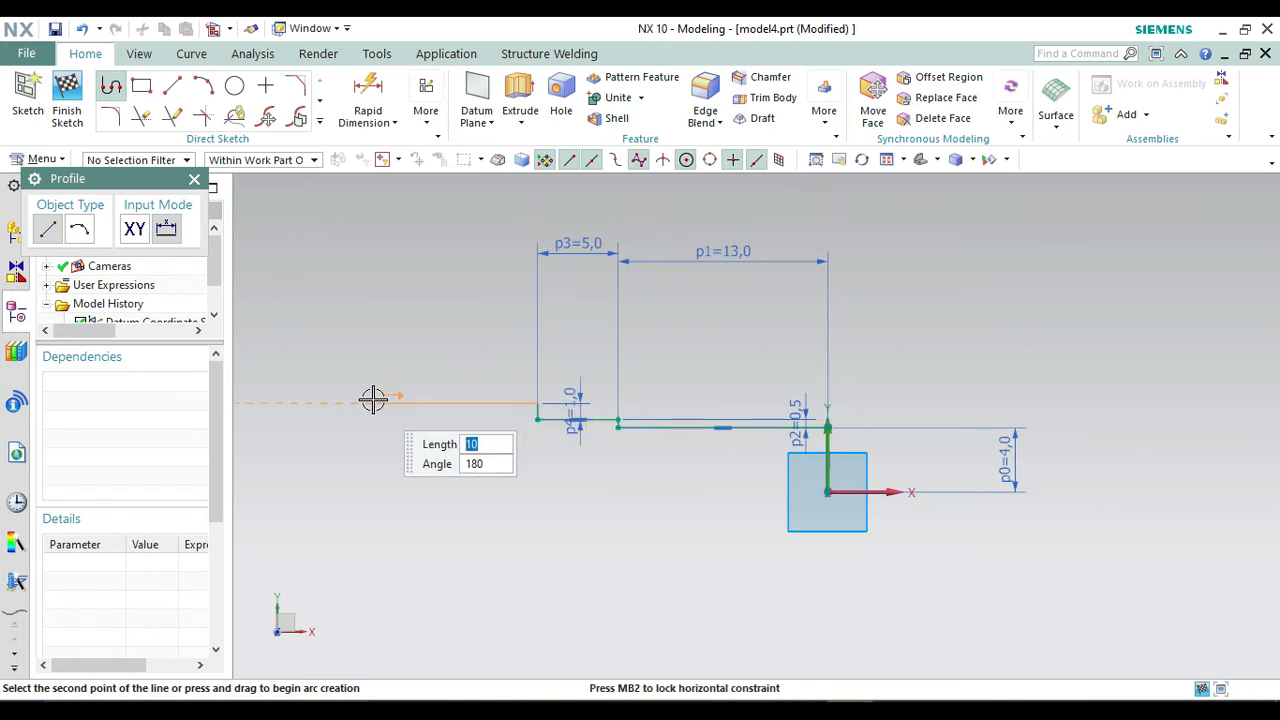
pyautogui.press('Tab')
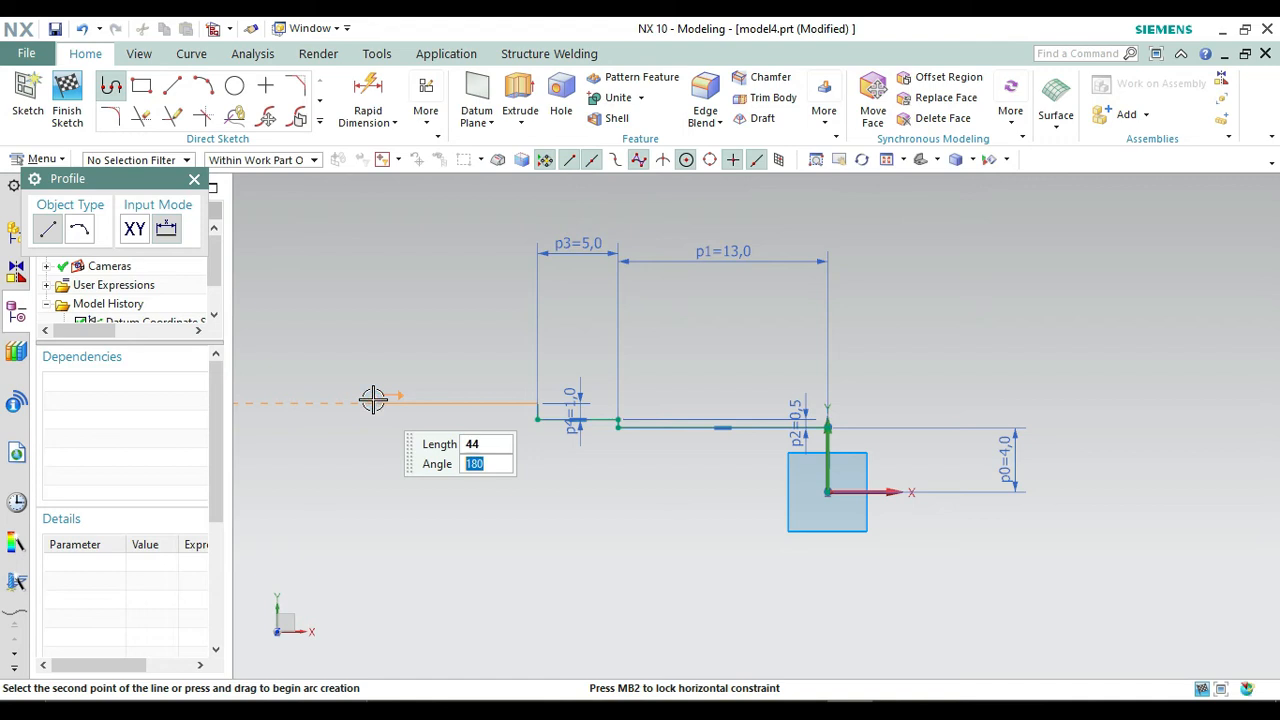
pyautogui.press('Return')
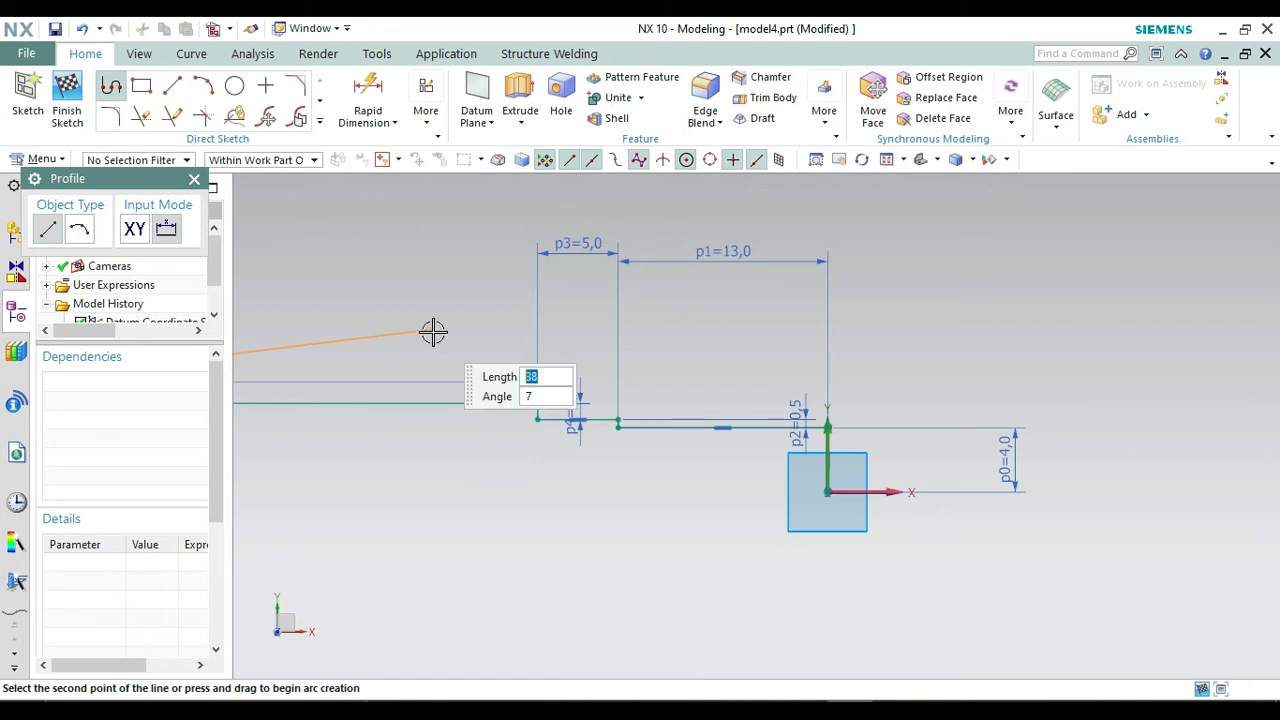
pyautogui.rightClick(433, 332)
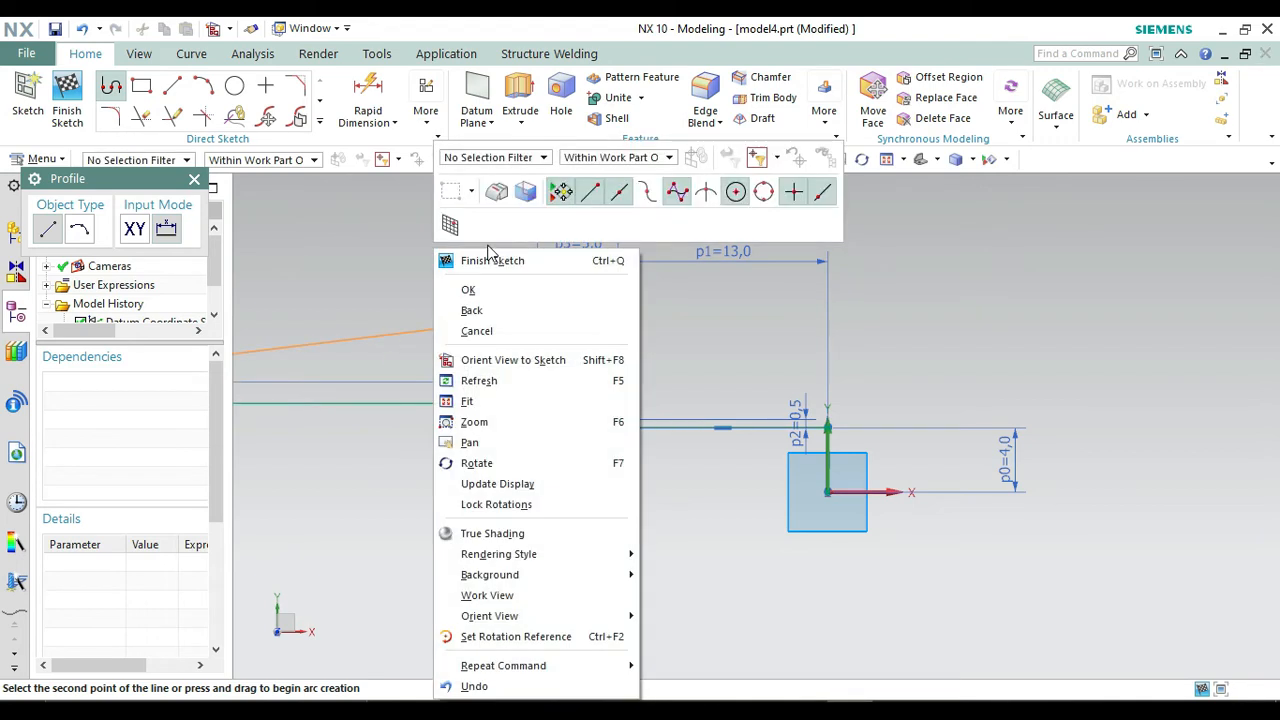
pyautogui.click(478, 362)
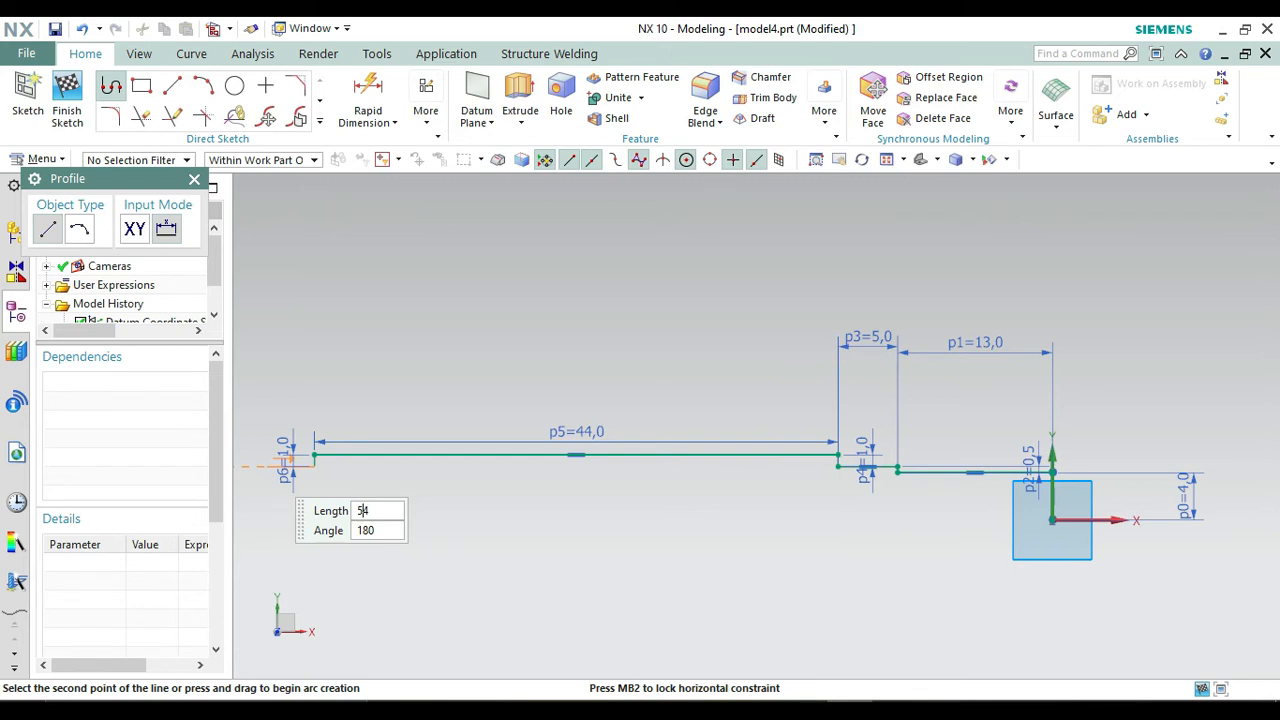
pyautogui.click(265, 464)
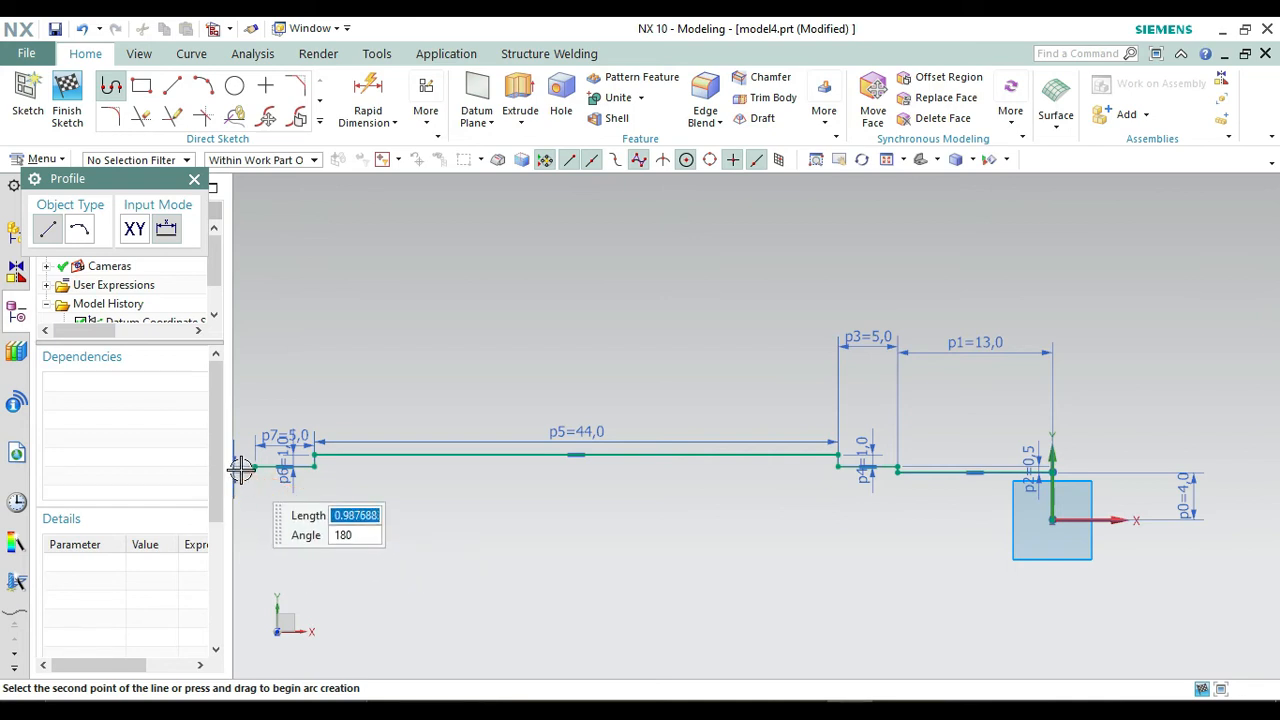
# Complete the profile with segments 13 mm left and 4 mm down, and close it with an 80 mm horizontal line to the sketch origin.
pyautogui.press('Tab')
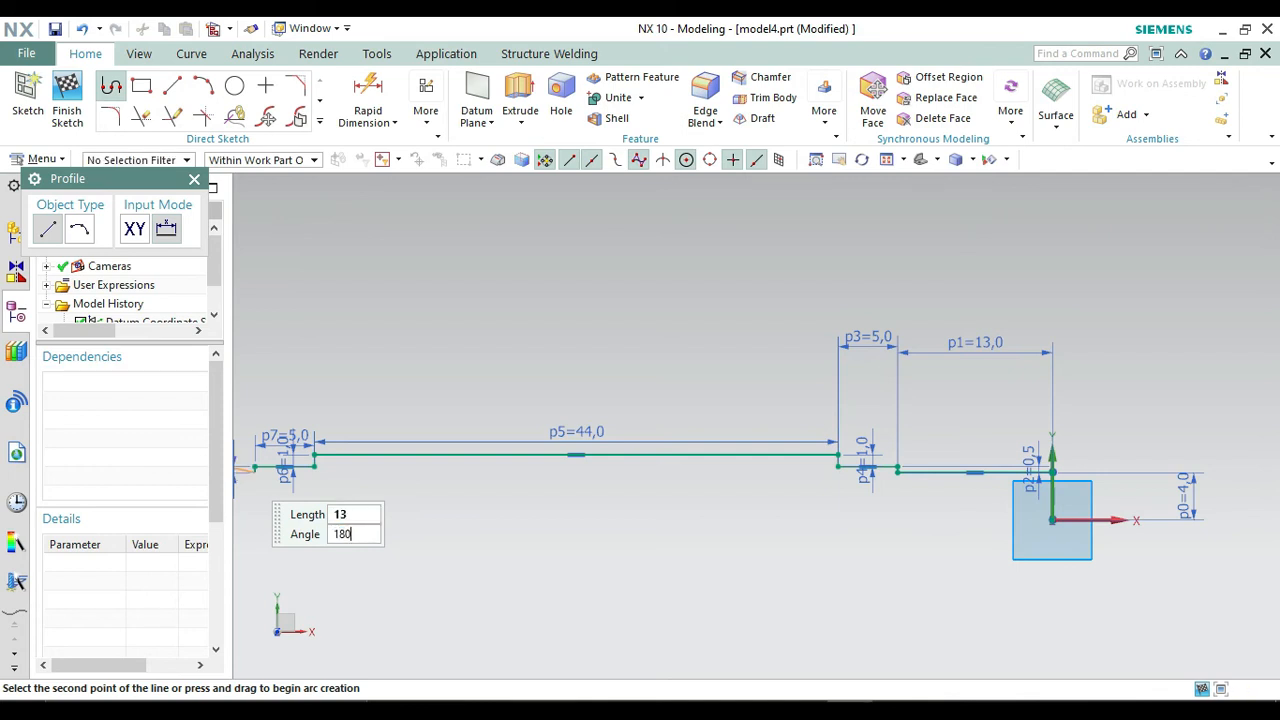
pyautogui.write('180')
pyautogui.press('Return')
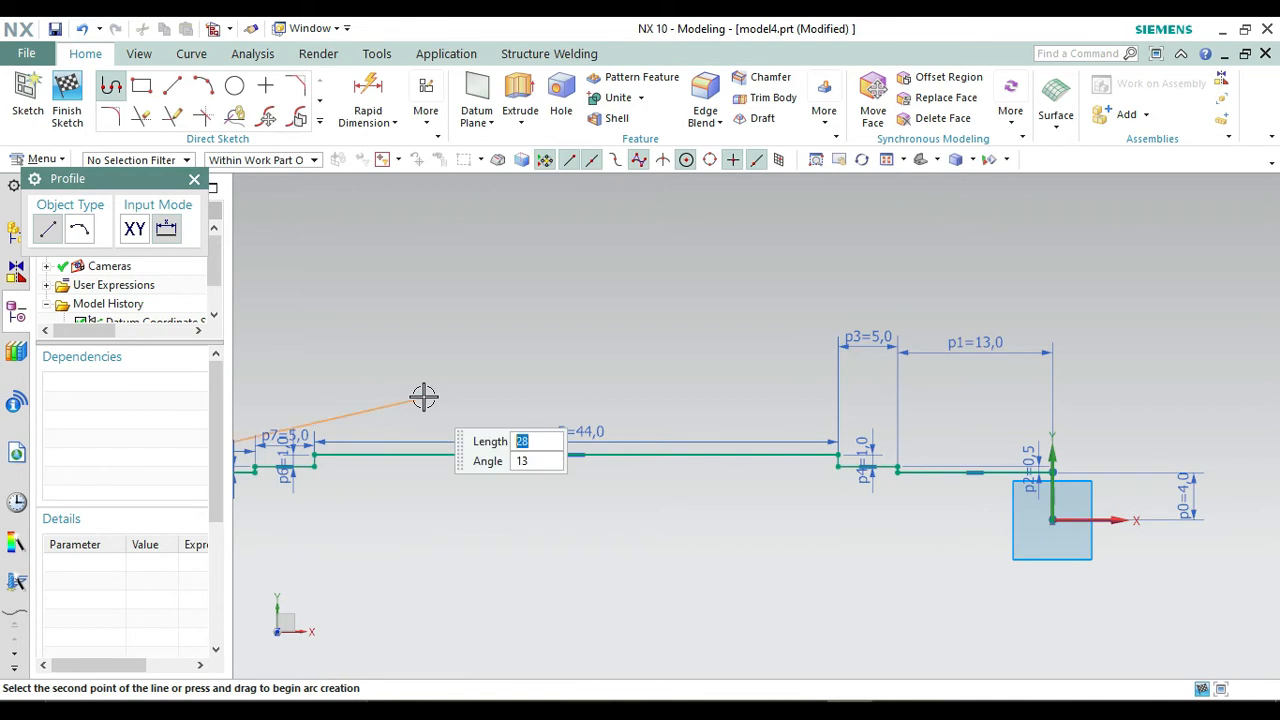
pyautogui.rightClick(423, 397)
pyautogui.click(530, 138)
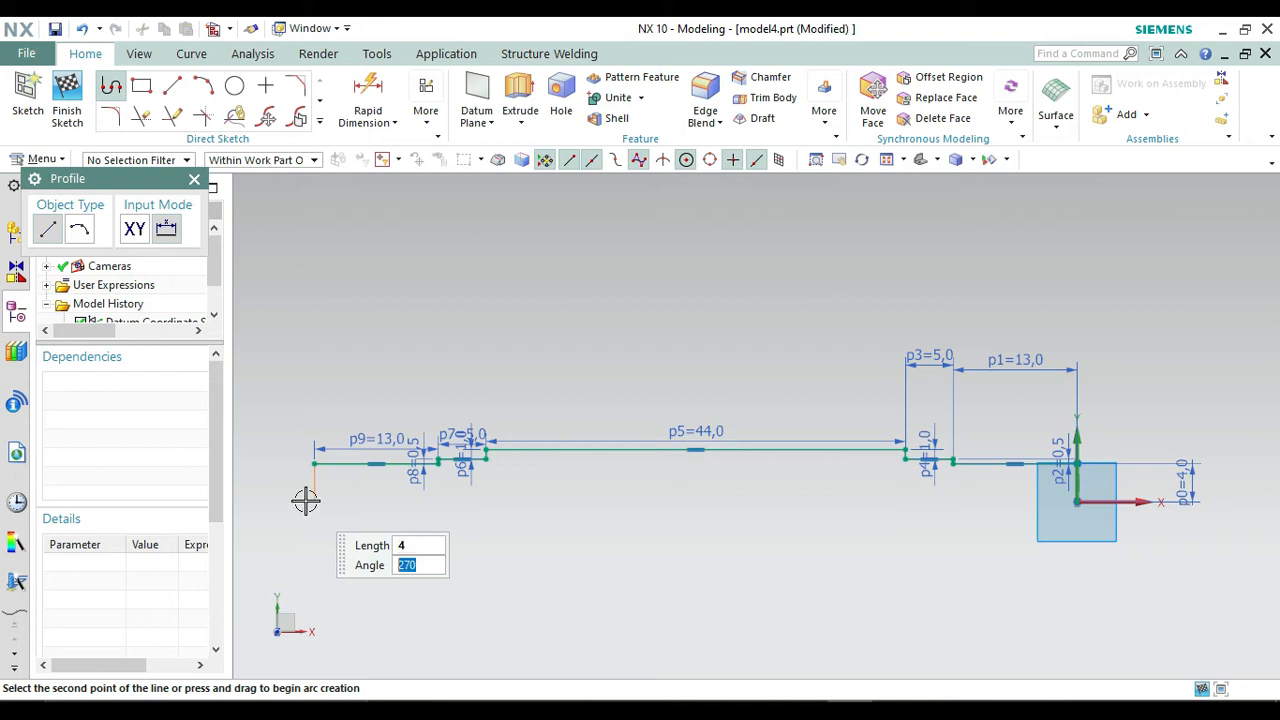
pyautogui.press('Return')
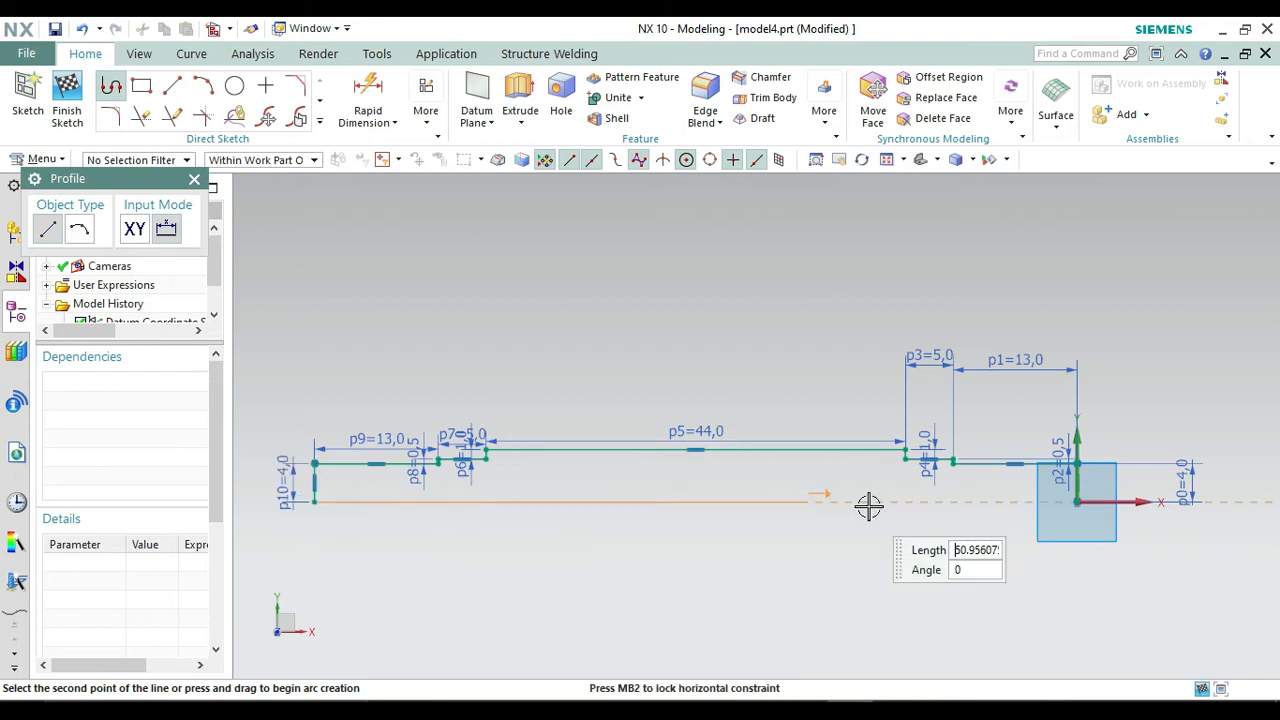
pyautogui.click(1075, 502)
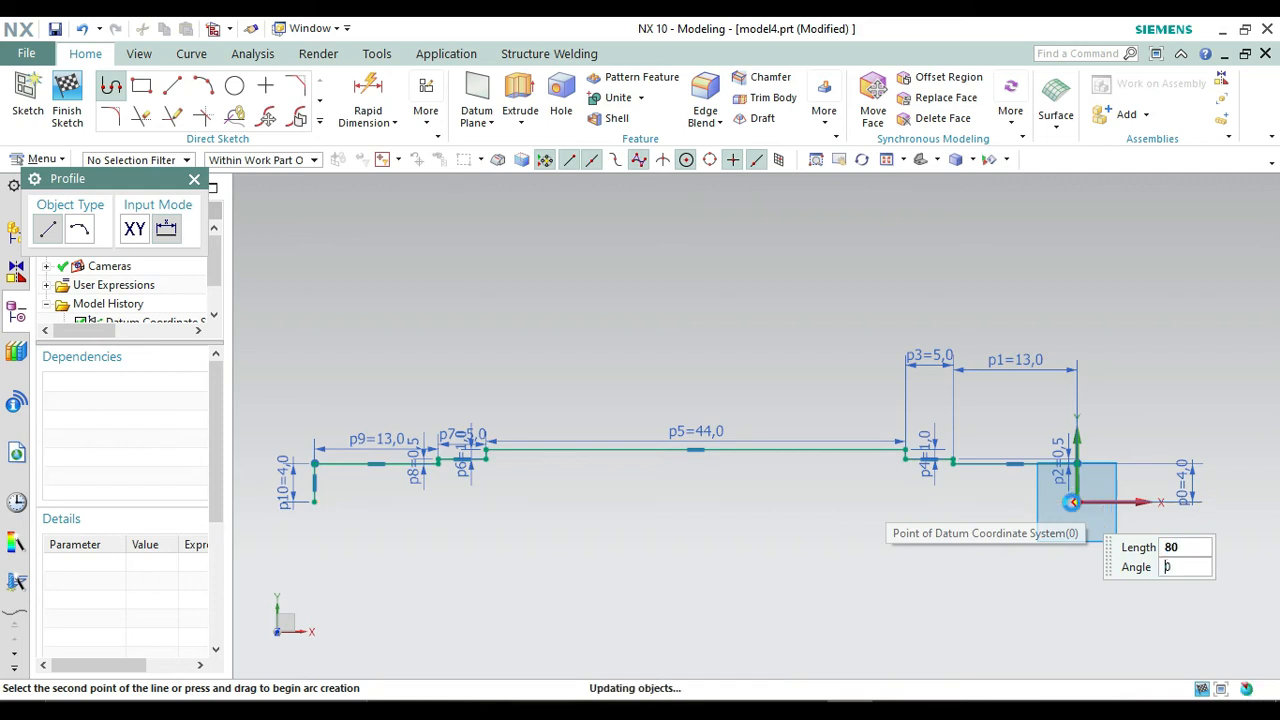
pyautogui.click(194, 179)
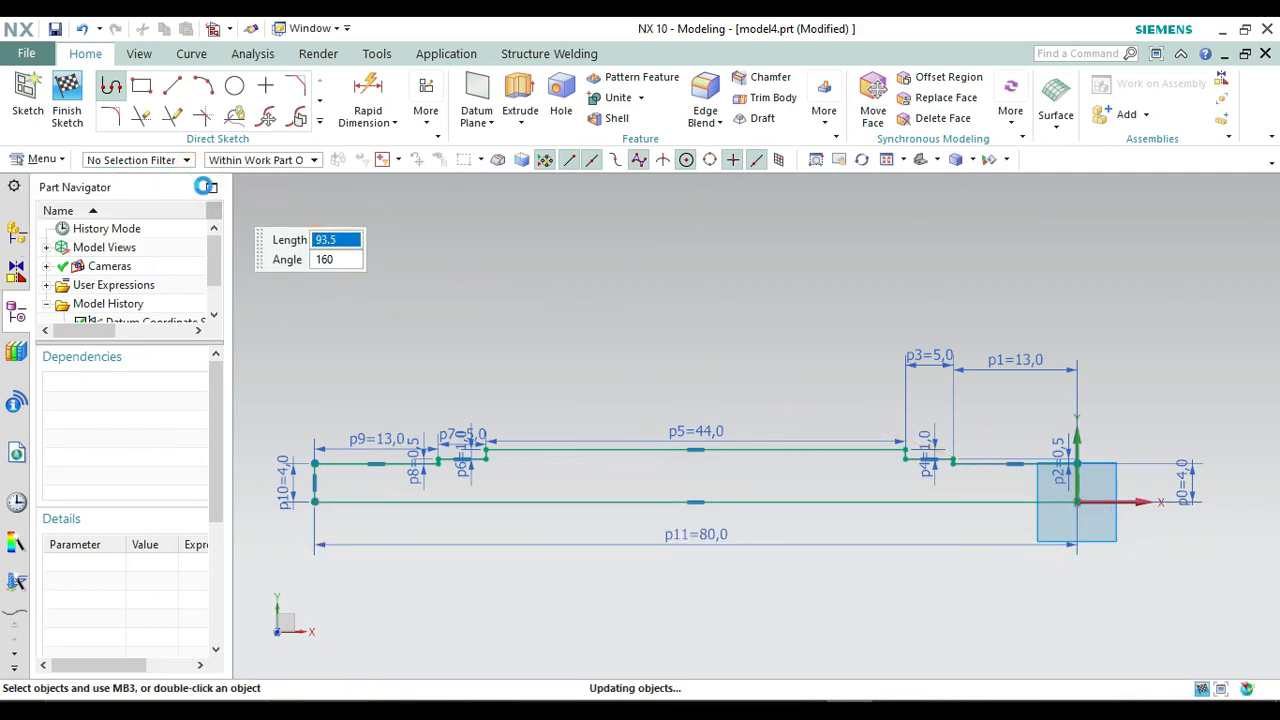
# Convert the 80 mm base line of the profile to a reference line and finish the sketch.
pyautogui.rightClick(586, 502)
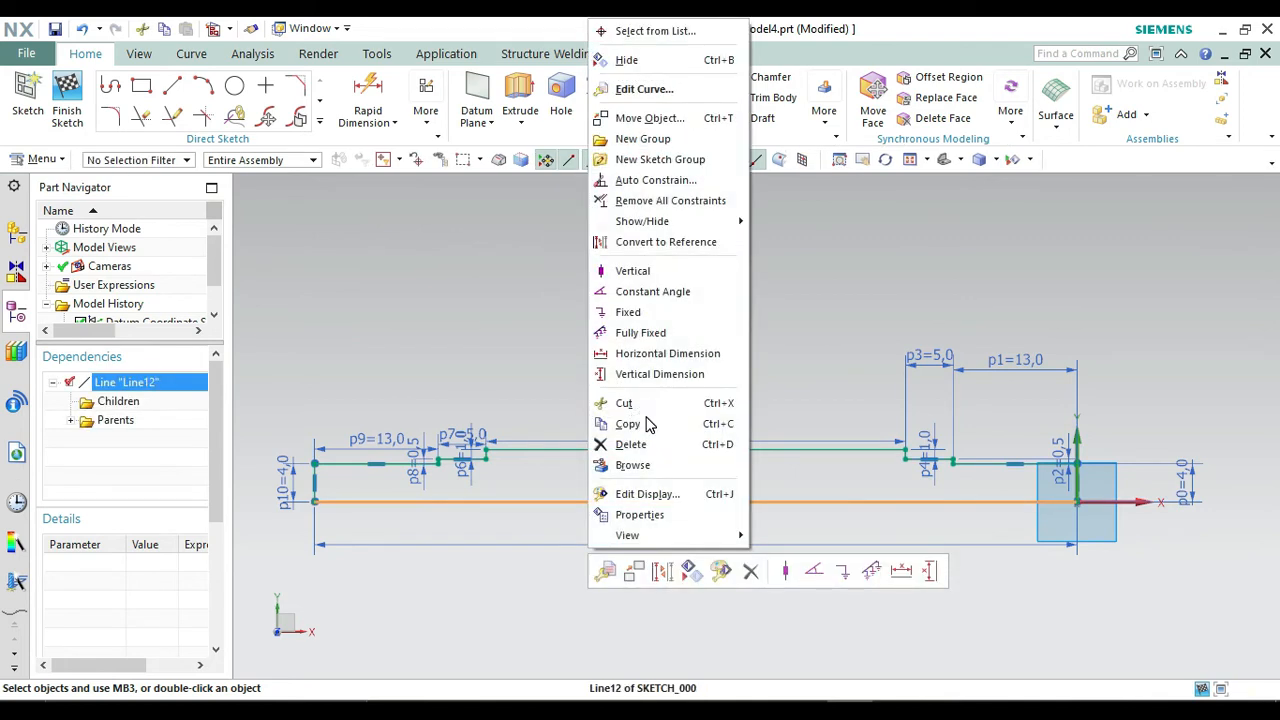
pyautogui.click(650, 241)
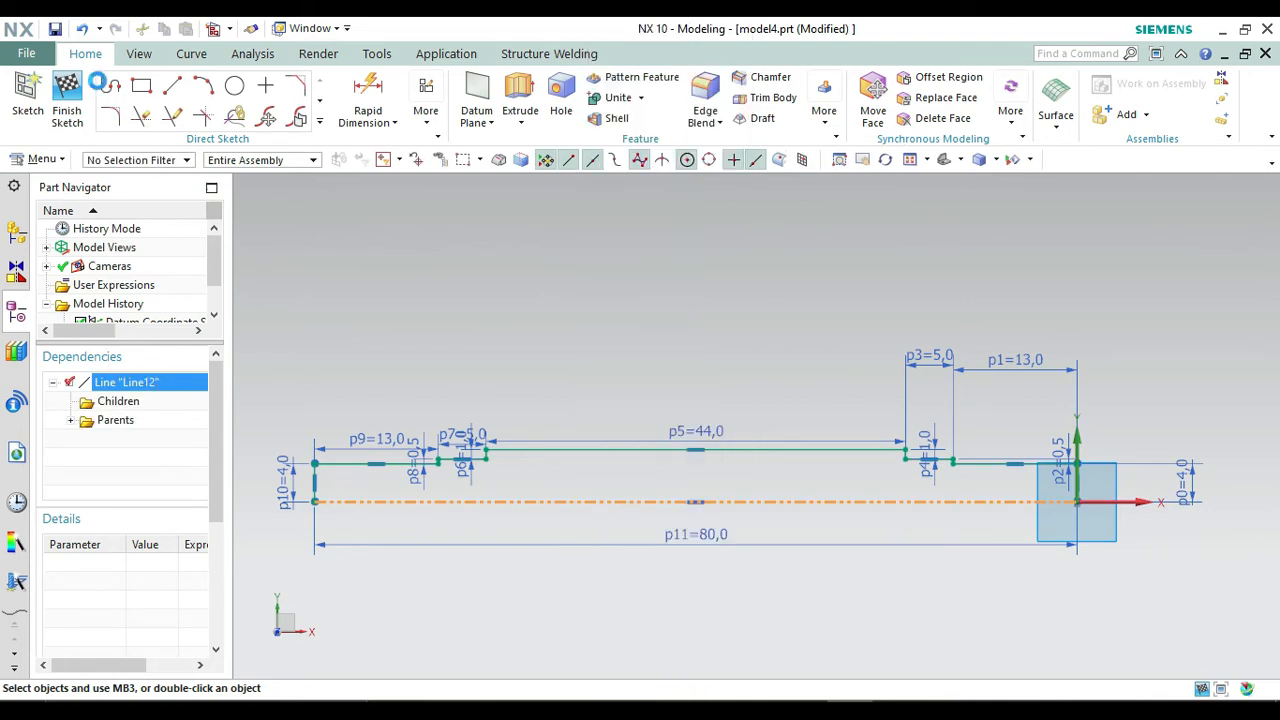
pyautogui.click(79, 108)
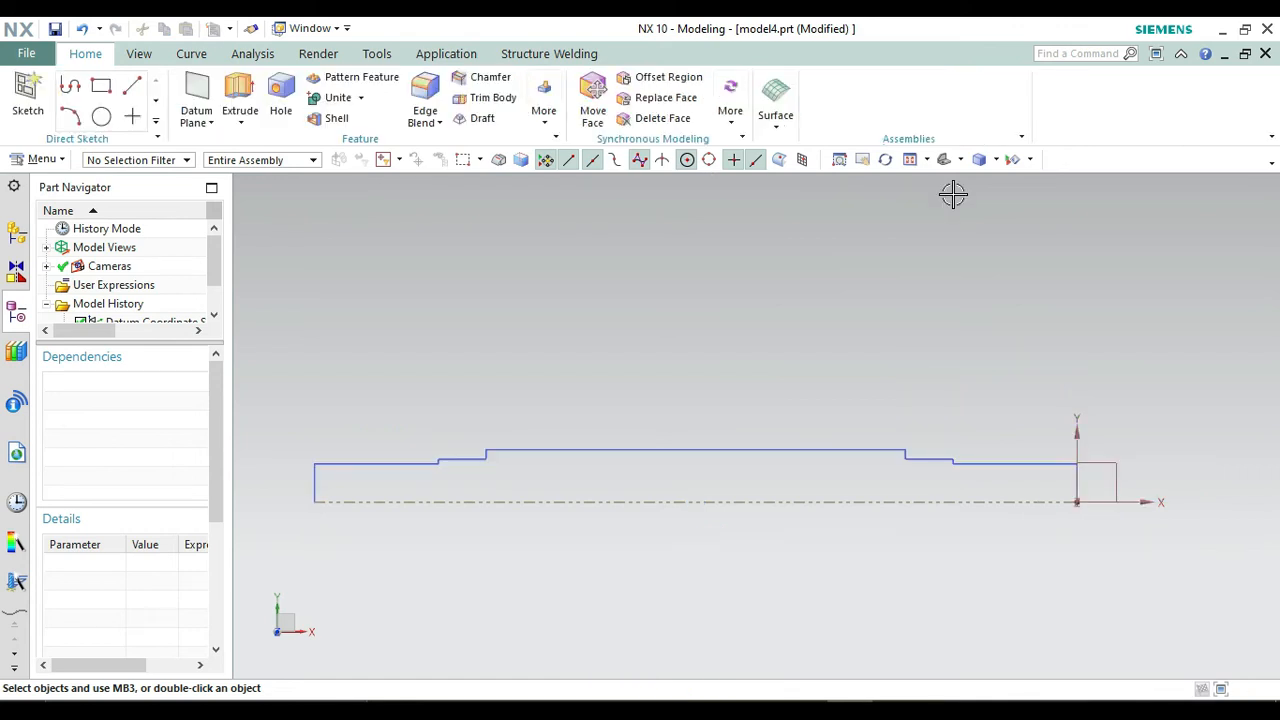
# Revolve the stepped profile 360 degrees about the reference line, using a point on that line for the axis.
pyautogui.click(945, 164)
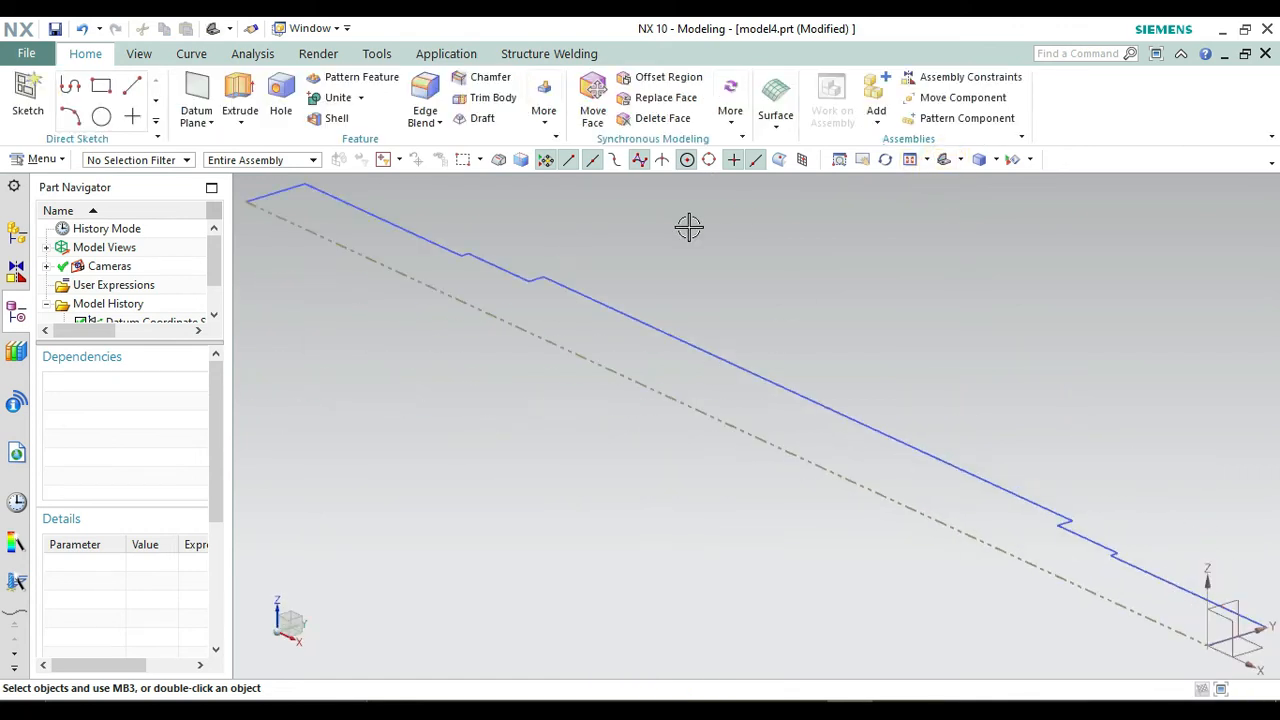
pyautogui.click(240, 122)
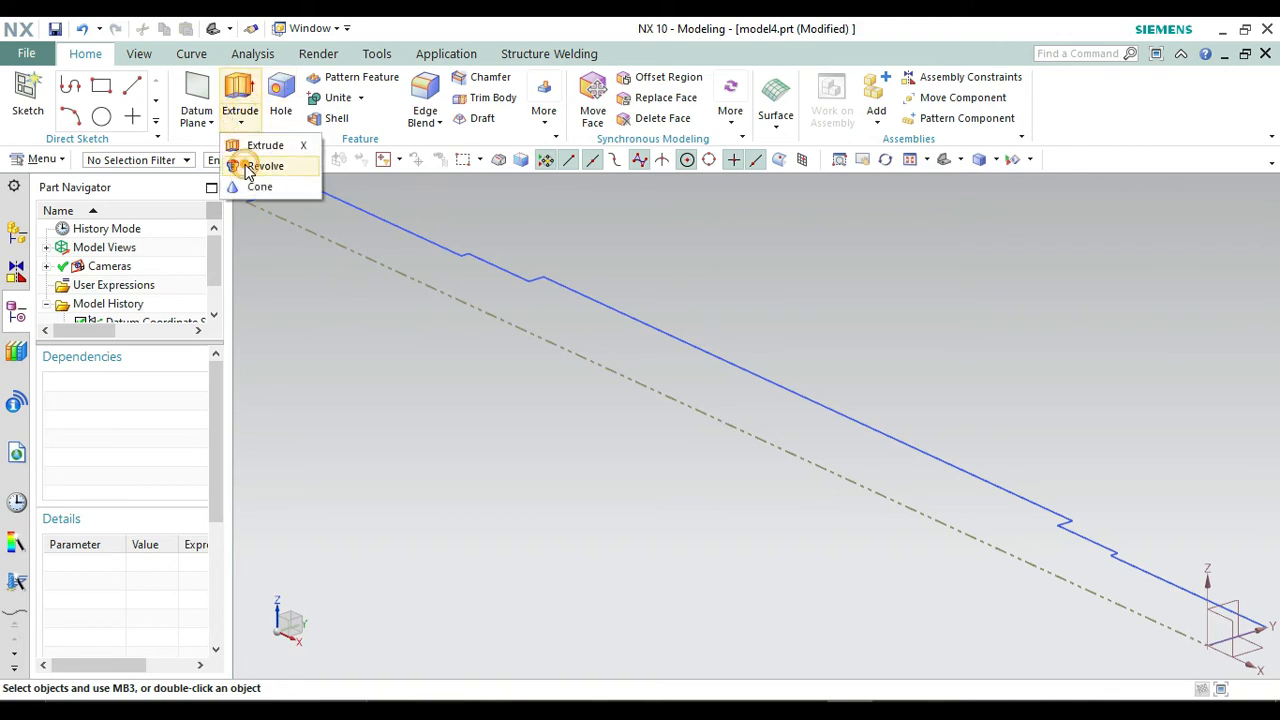
pyautogui.click(262, 166)
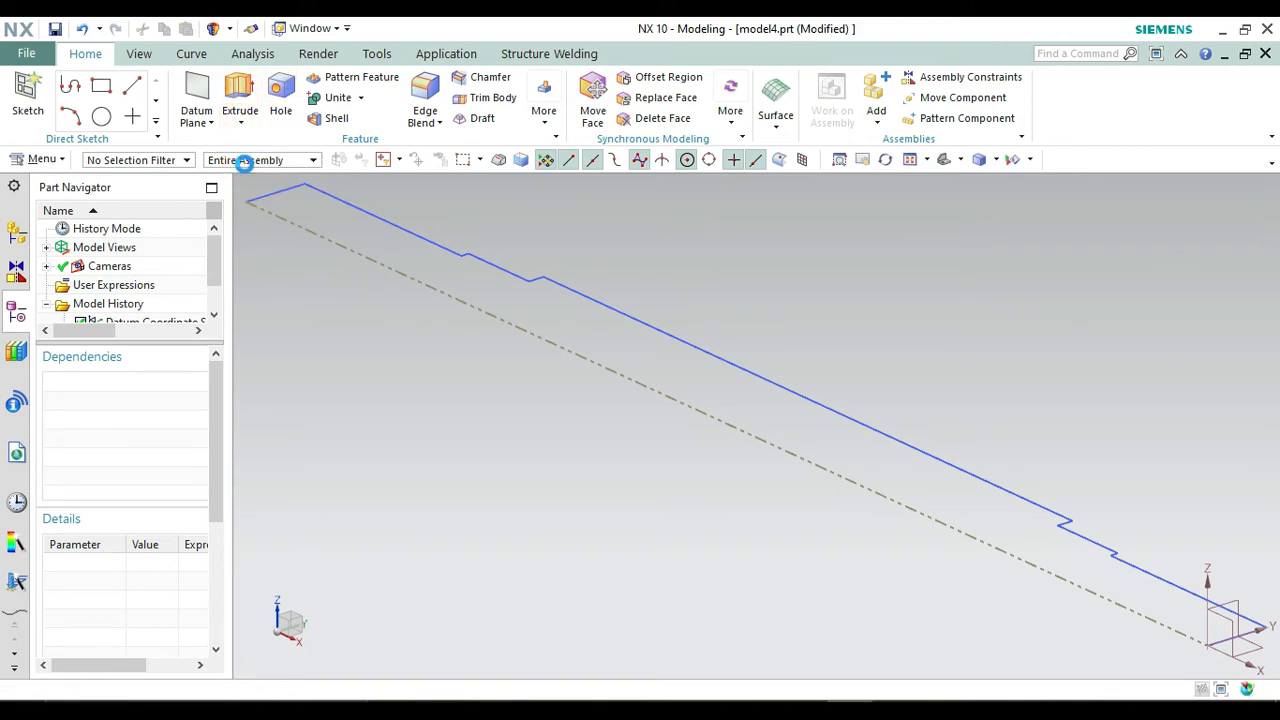
pyautogui.click(601, 305)
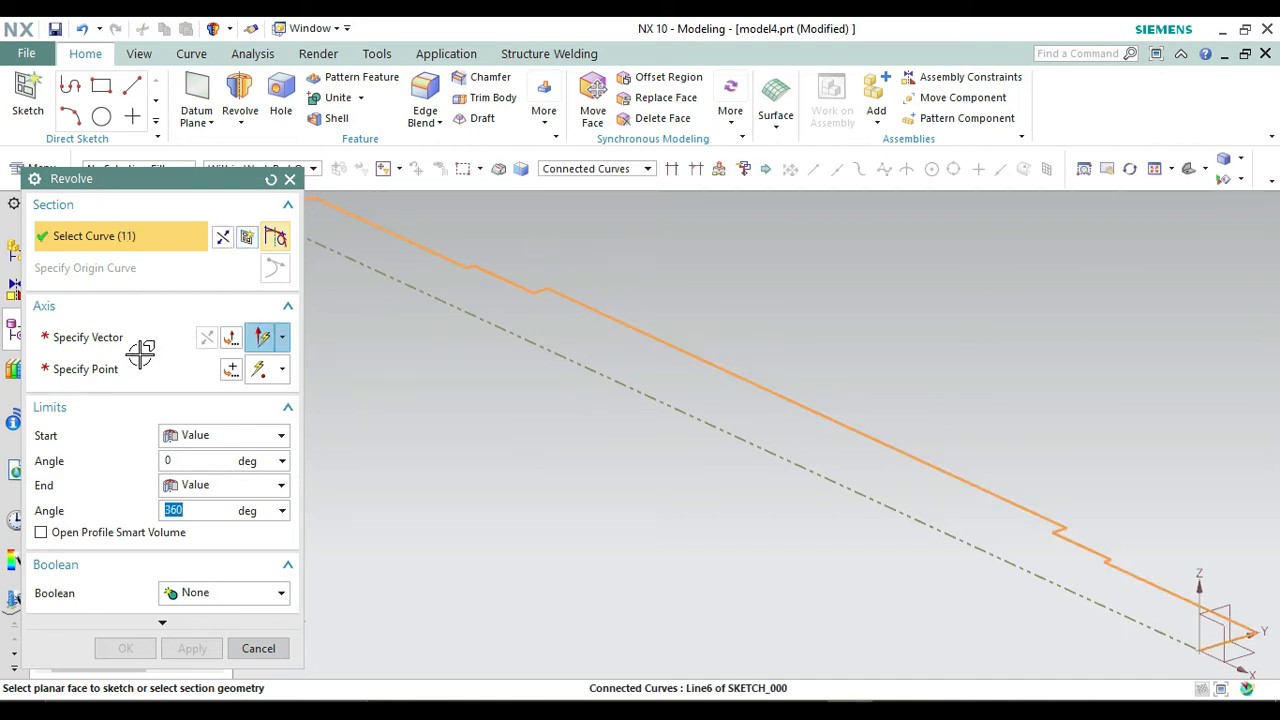
pyautogui.click(90, 369)
pyautogui.click(90, 337)
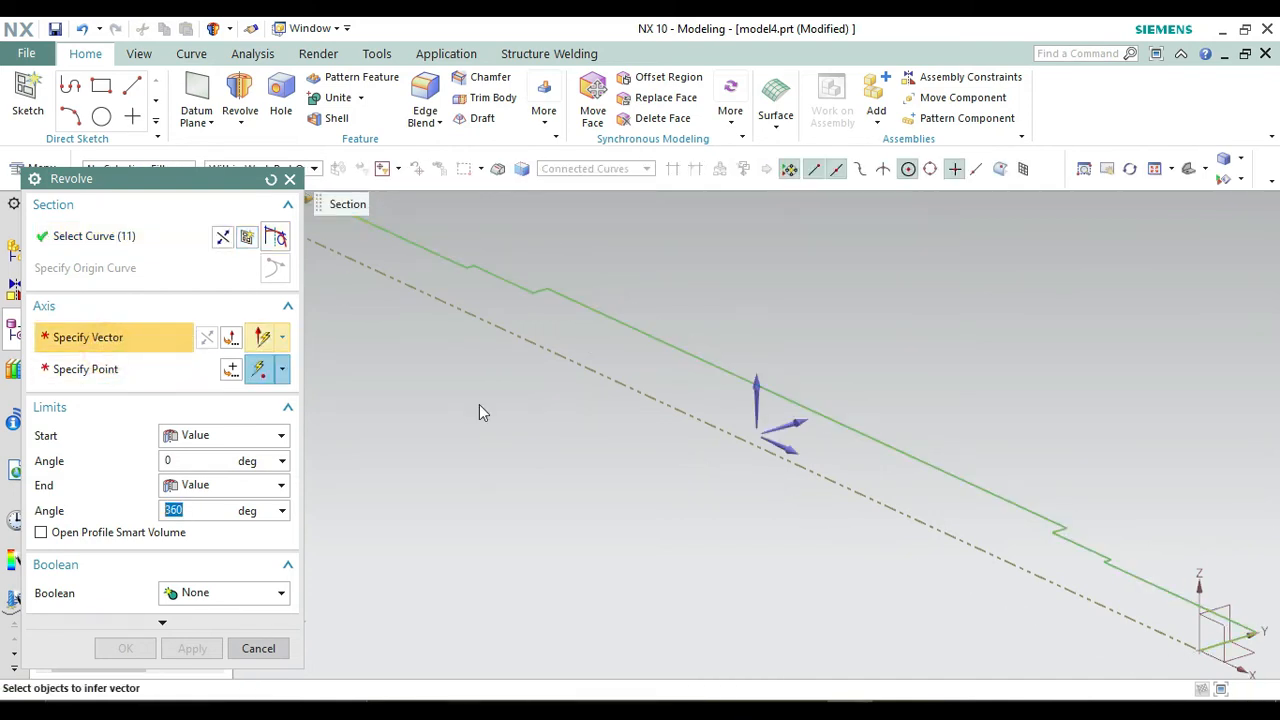
pyautogui.click(777, 434)
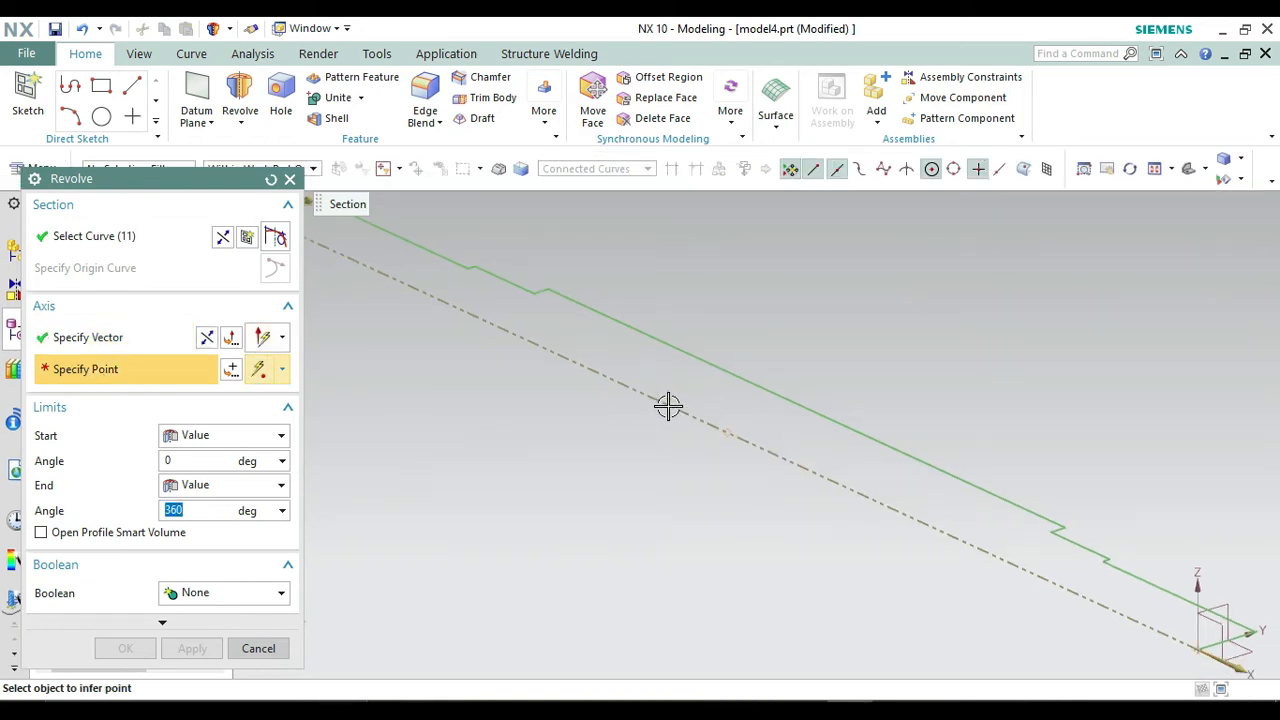
pyautogui.click(720, 430)
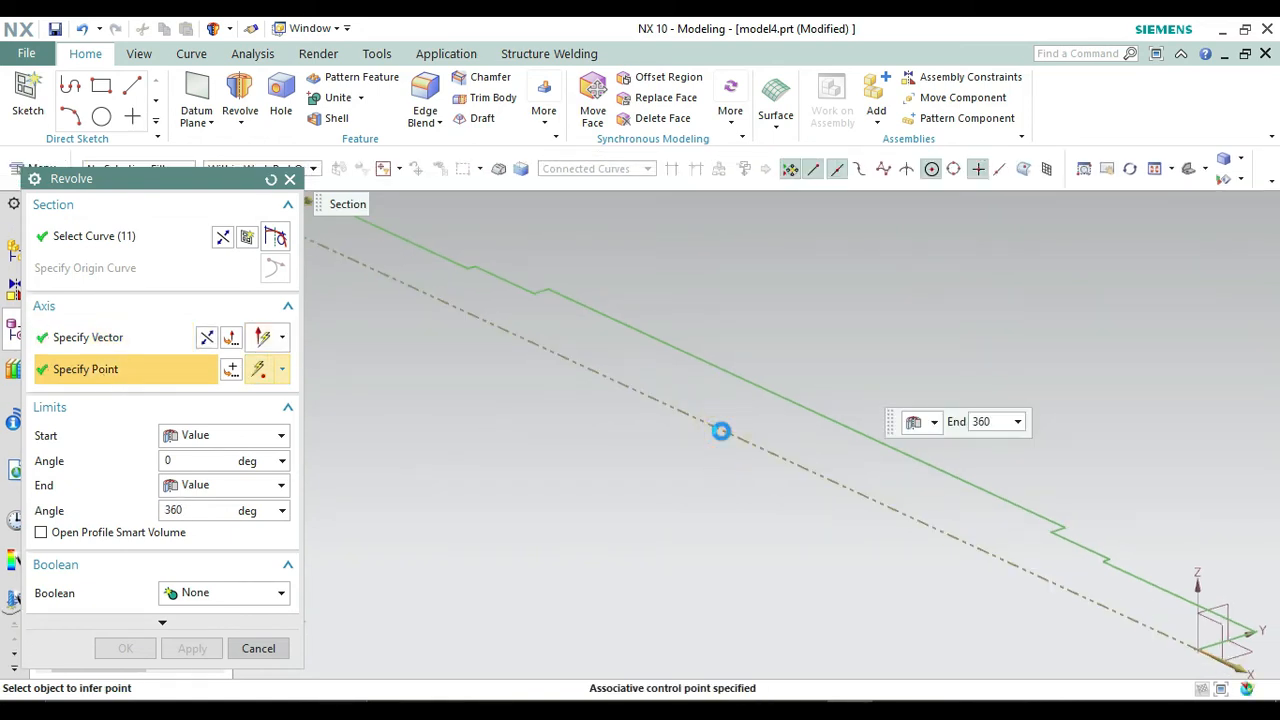
pyautogui.click(115, 649)
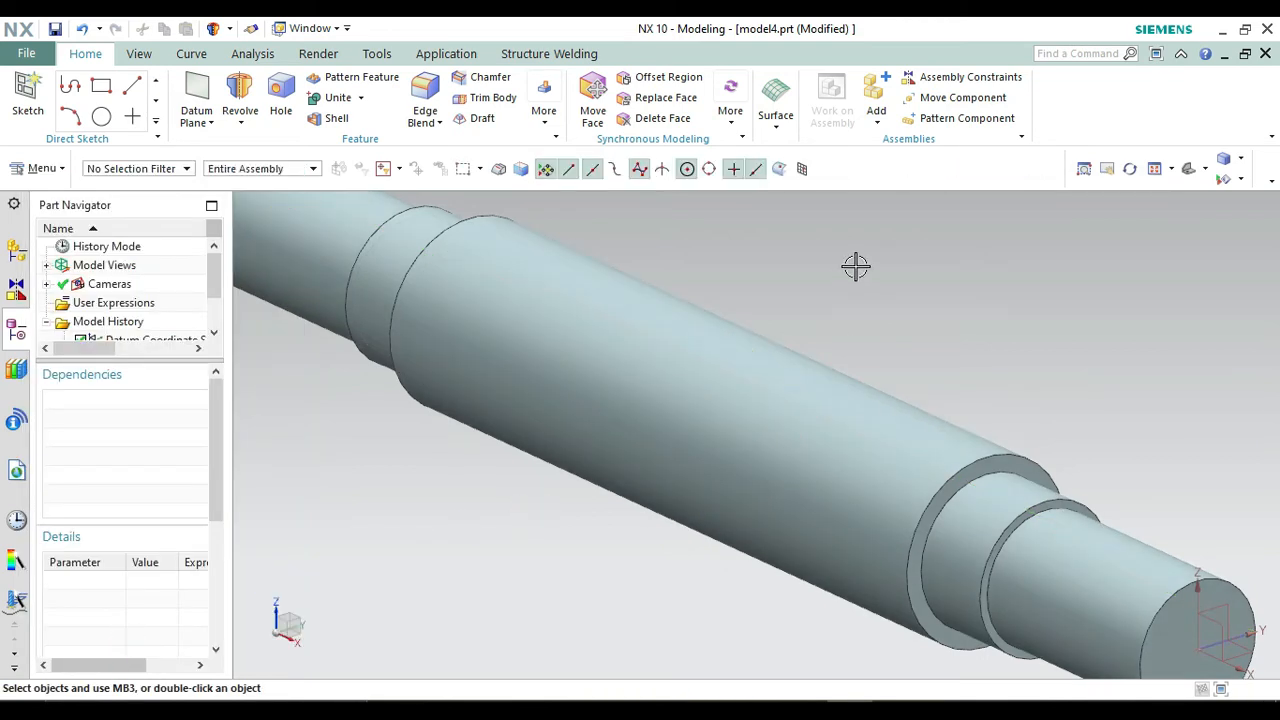
# Chamfer the circular edges at both ends of the stepped shaft with a 1 mm distance and 45 degree angle.
pyautogui.click(944, 160)
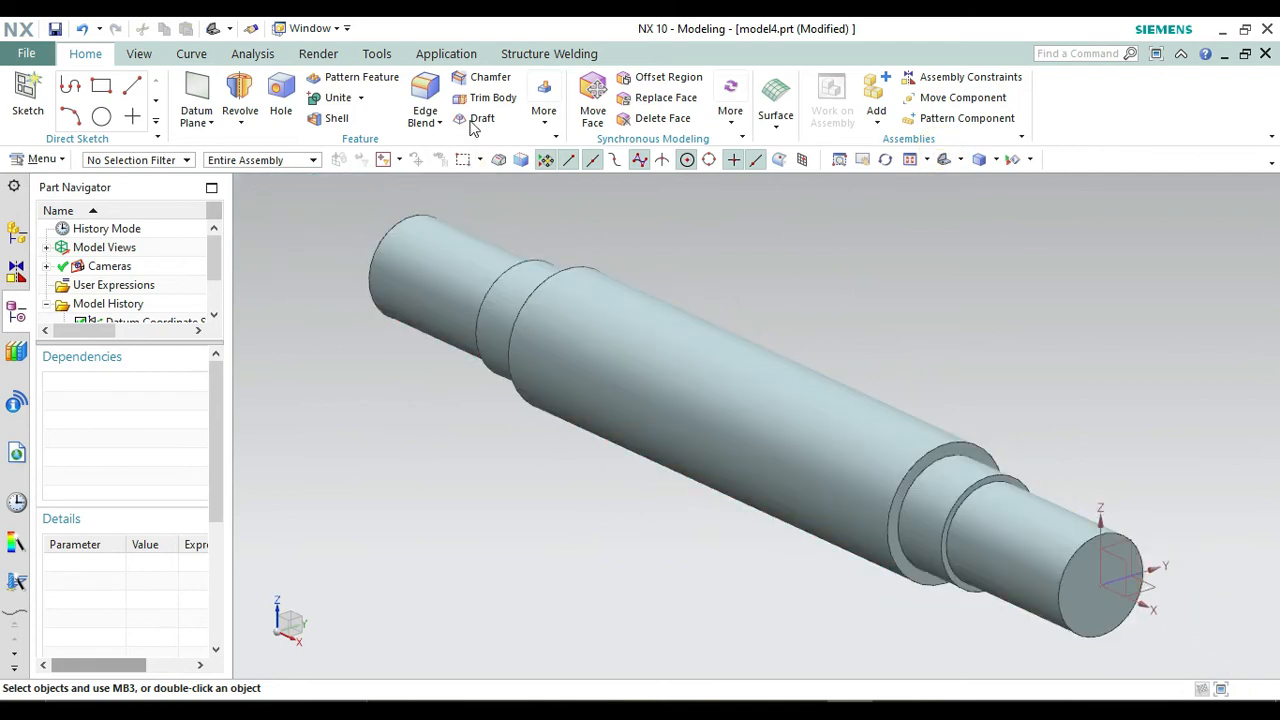
pyautogui.click(480, 86)
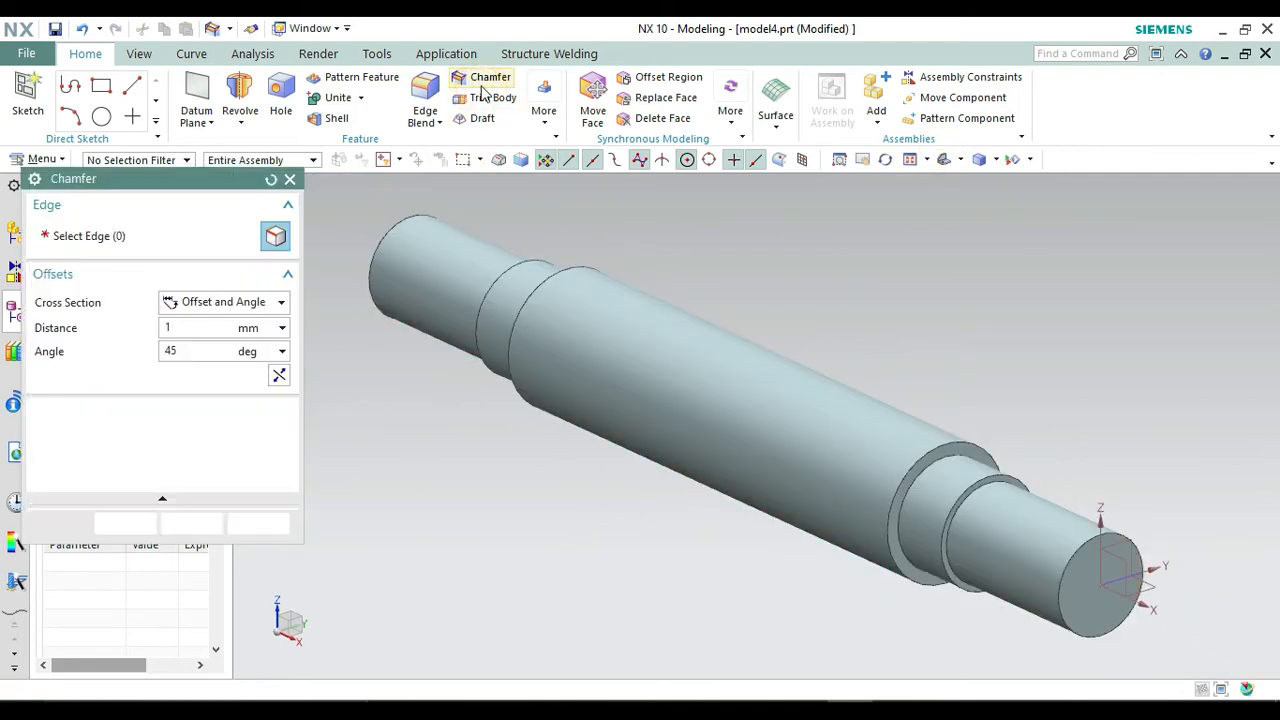
pyautogui.click(1066, 560)
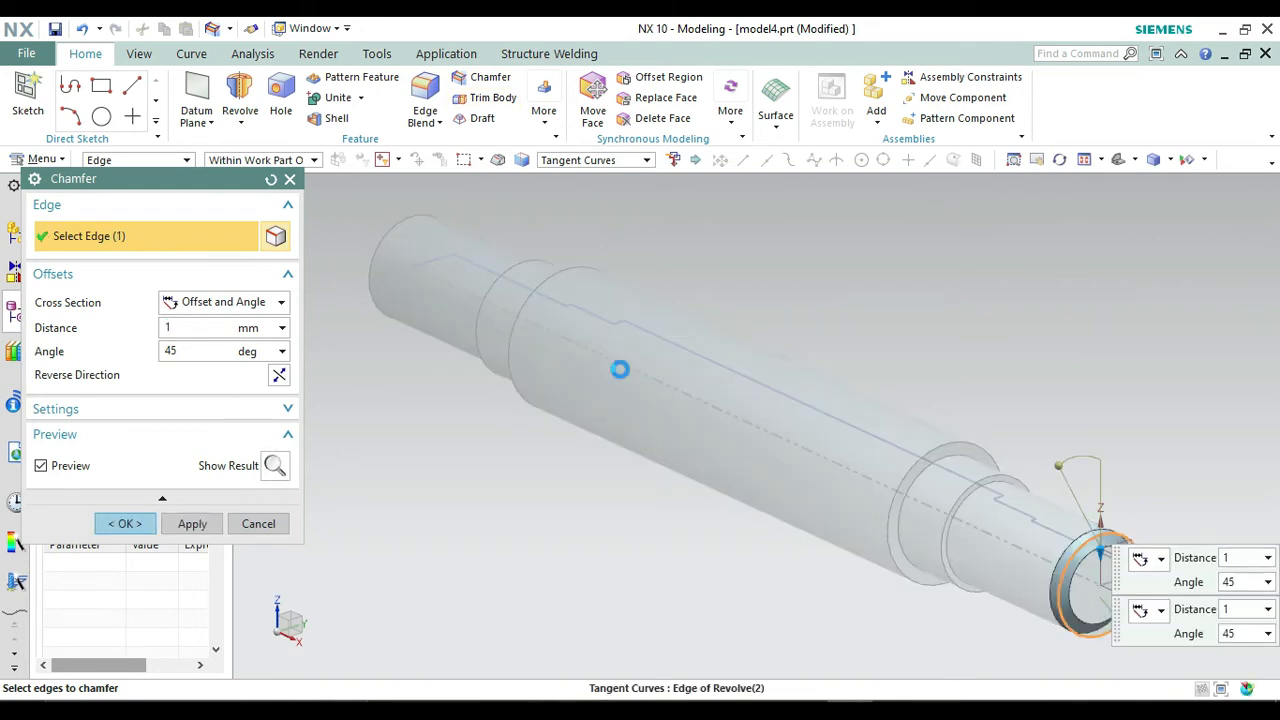
pyautogui.click(371, 250)
pyautogui.click(126, 527)
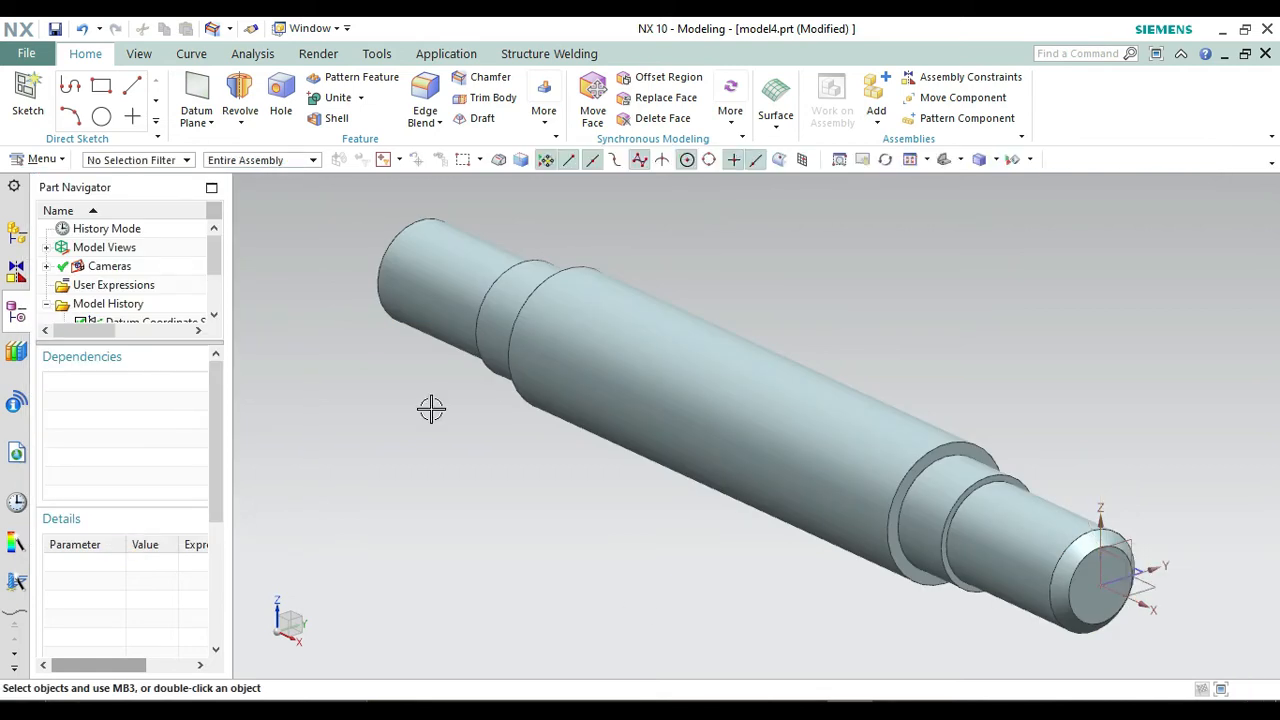
# Create a datum plane tangent to the underside of the shaft's end cylinder near the origin, with its direction reversed.
pyautogui.click(190, 89)
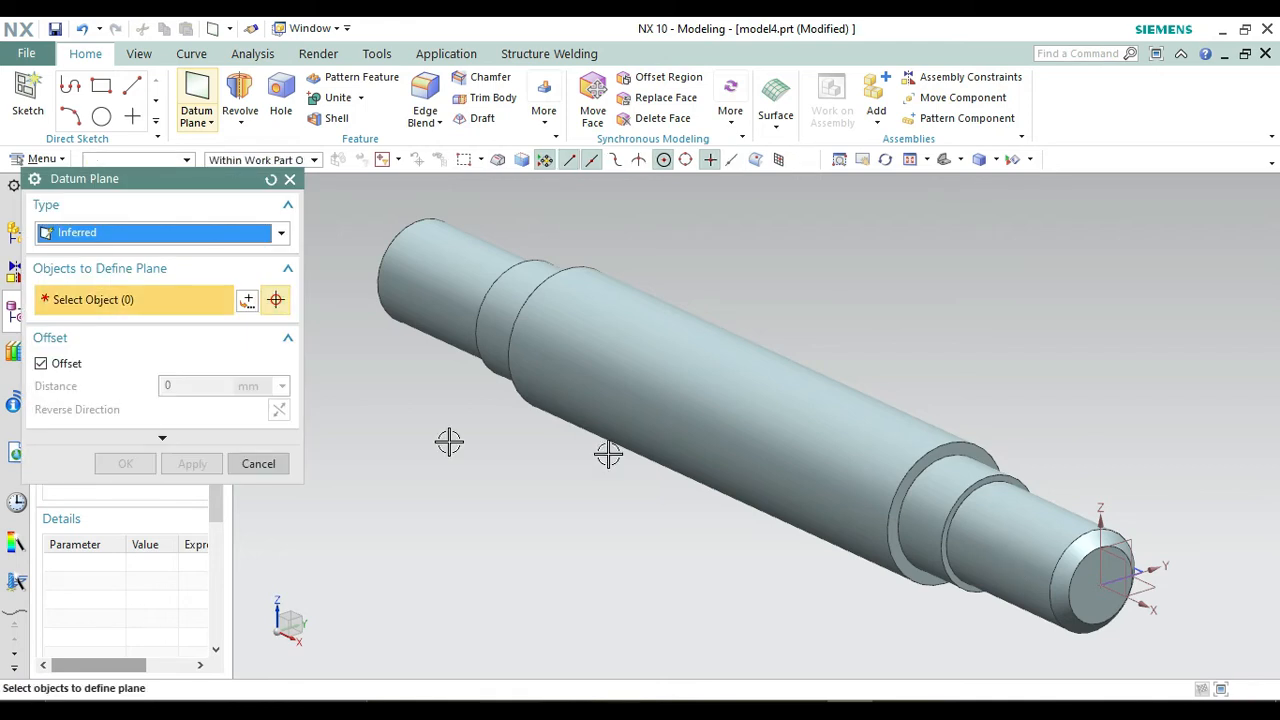
pyautogui.click(1046, 527)
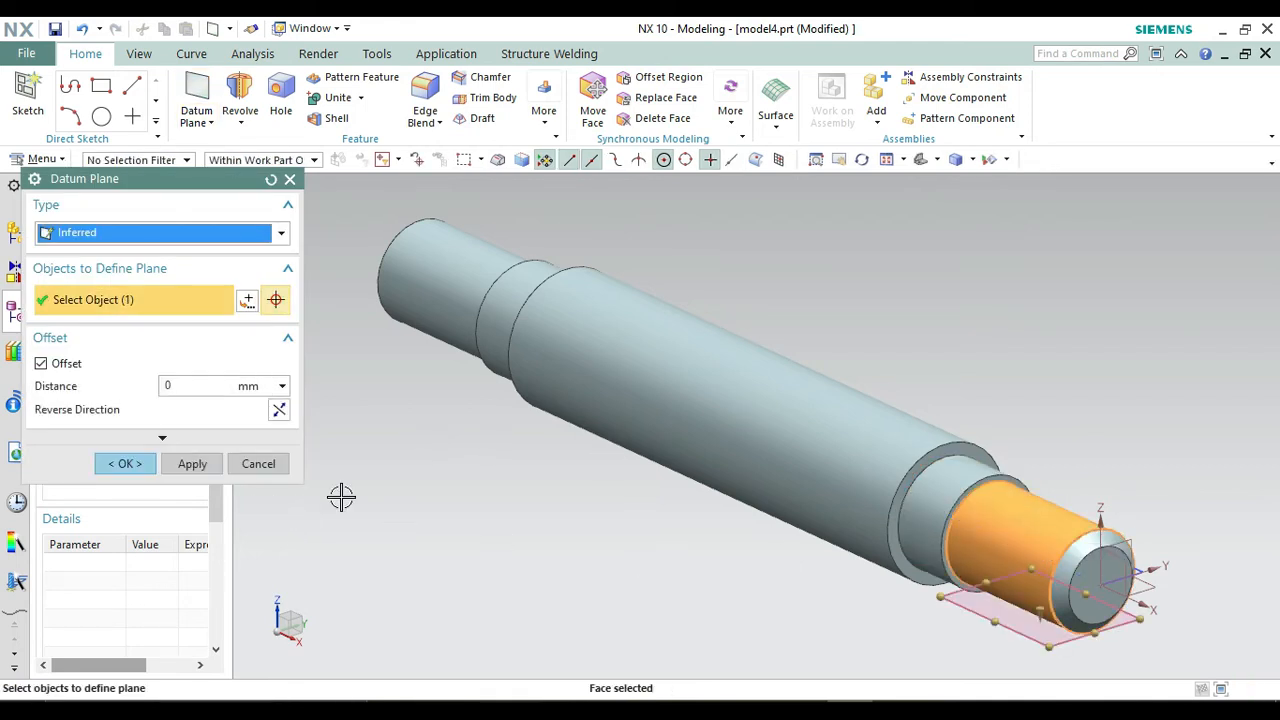
pyautogui.click(280, 411)
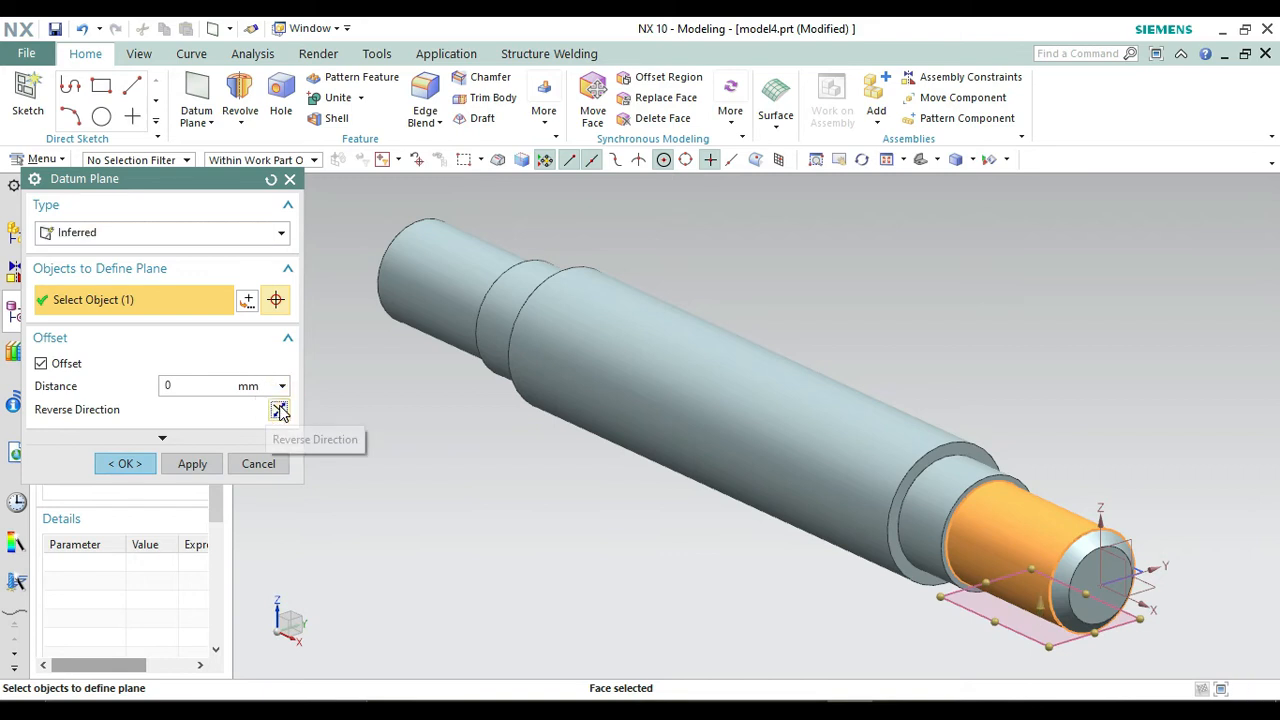
pyautogui.click(128, 463)
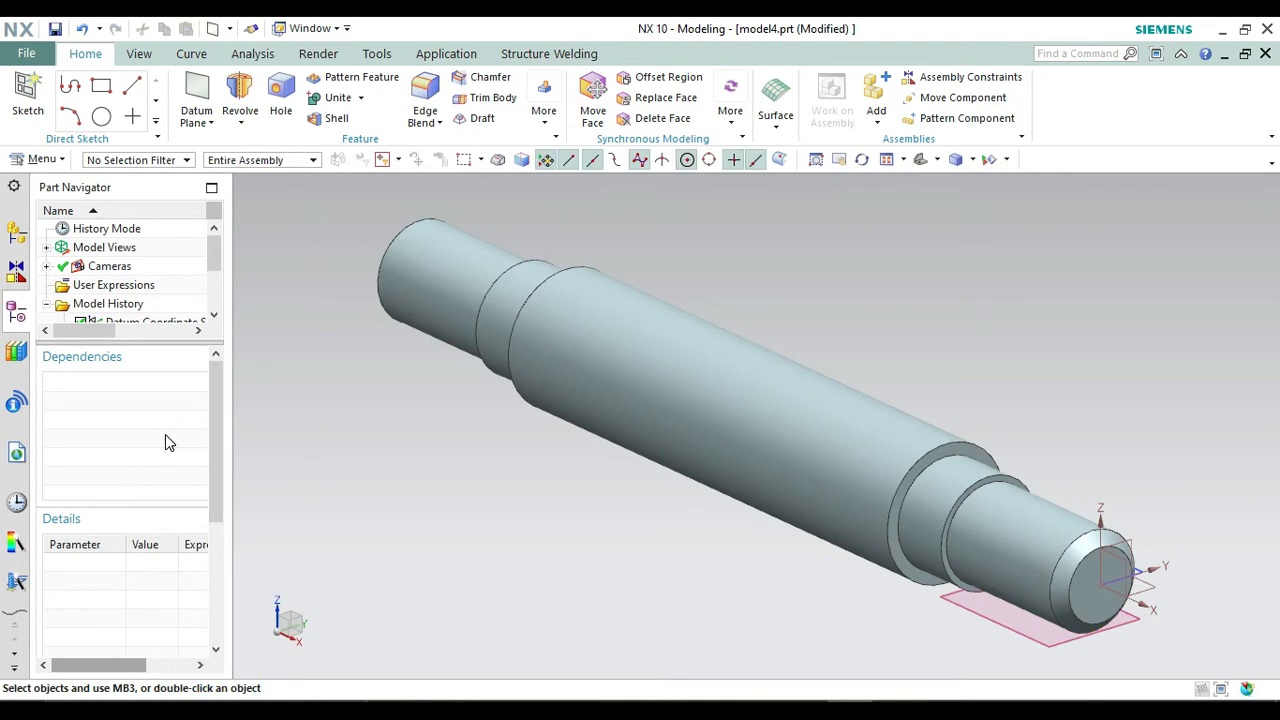
# Start a sketch on the tangent datum plane and draw a 2.5 mm line from the shaft's end point inward along its axis.
pyautogui.click(28, 100)
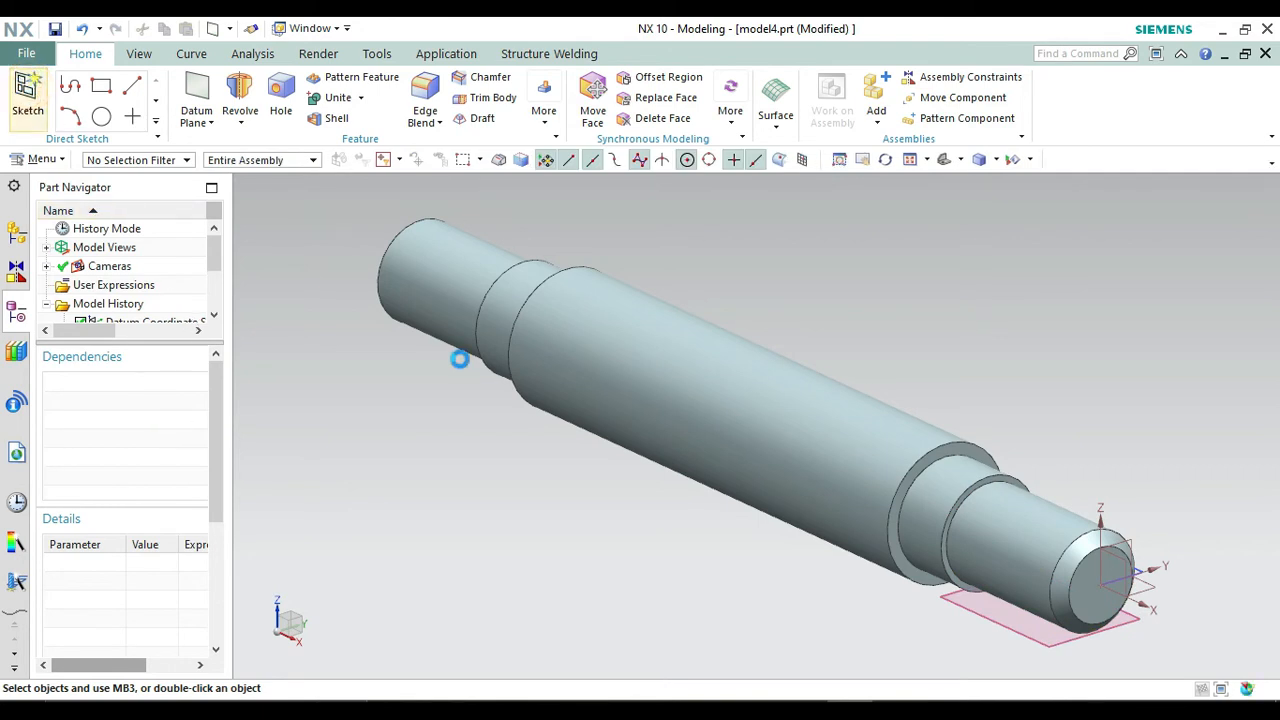
pyautogui.click(998, 625)
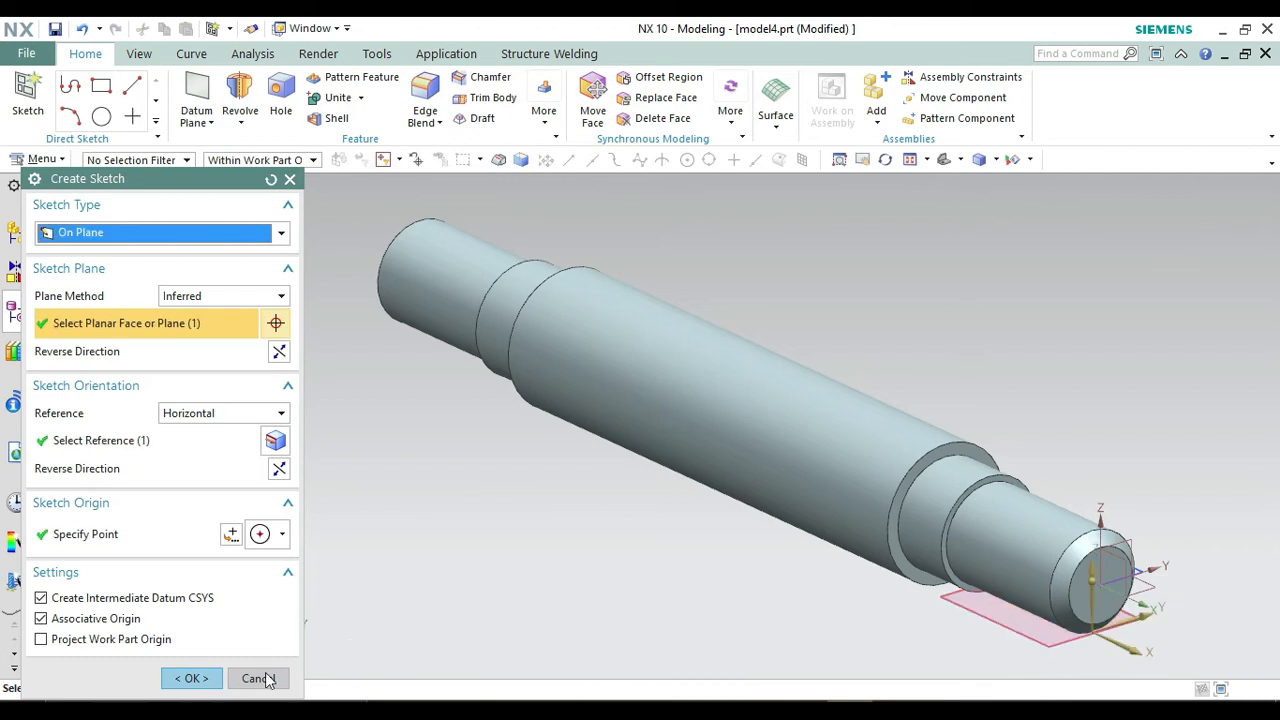
pyautogui.click(200, 679)
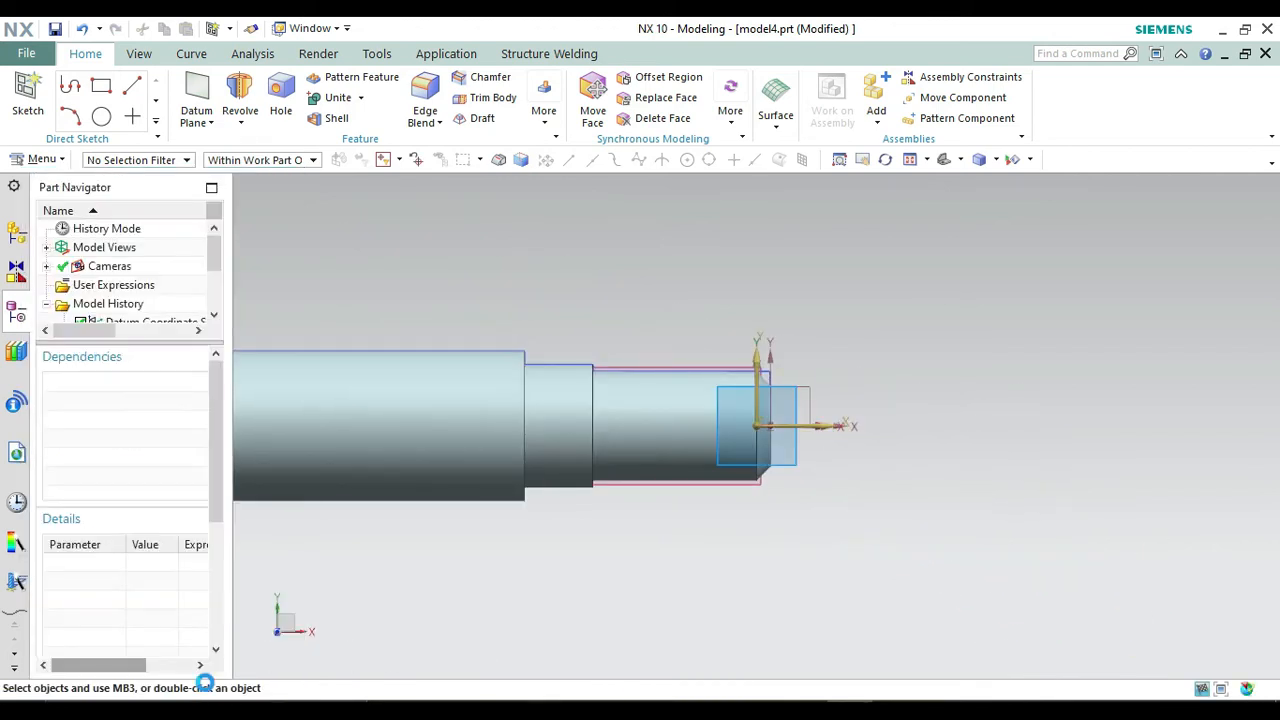
pyautogui.click(172, 88)
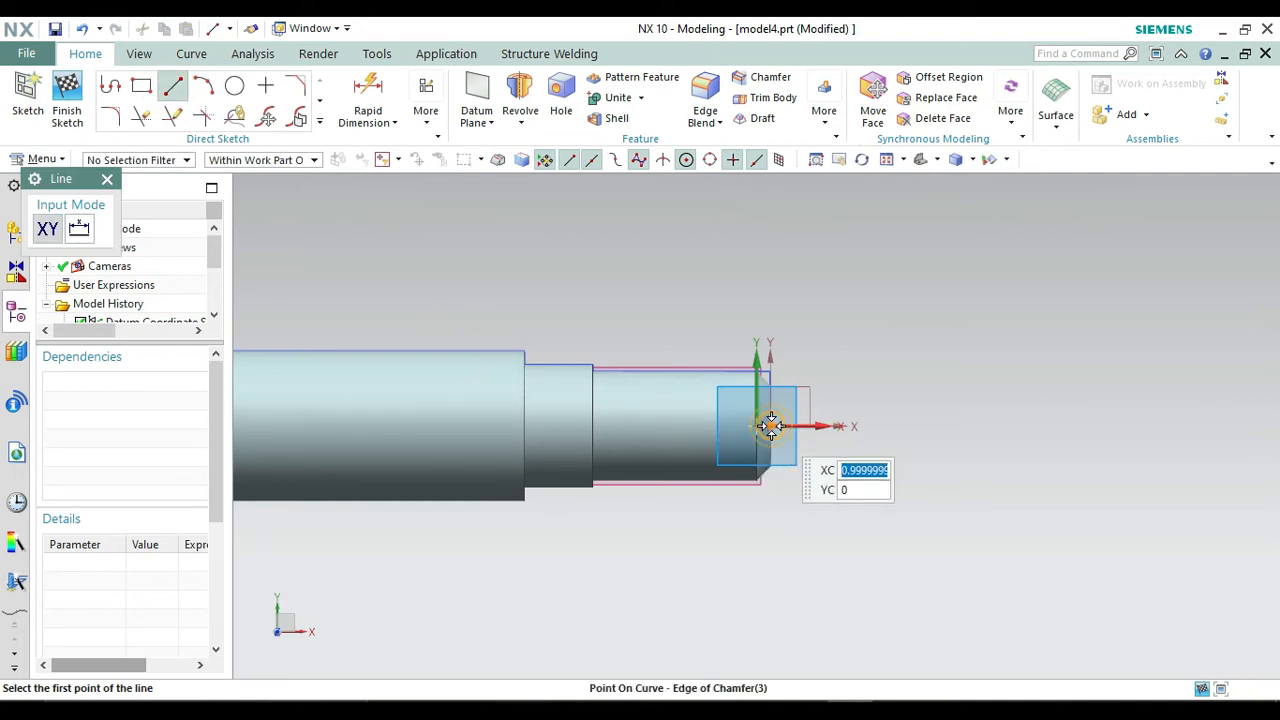
pyautogui.click(770, 426)
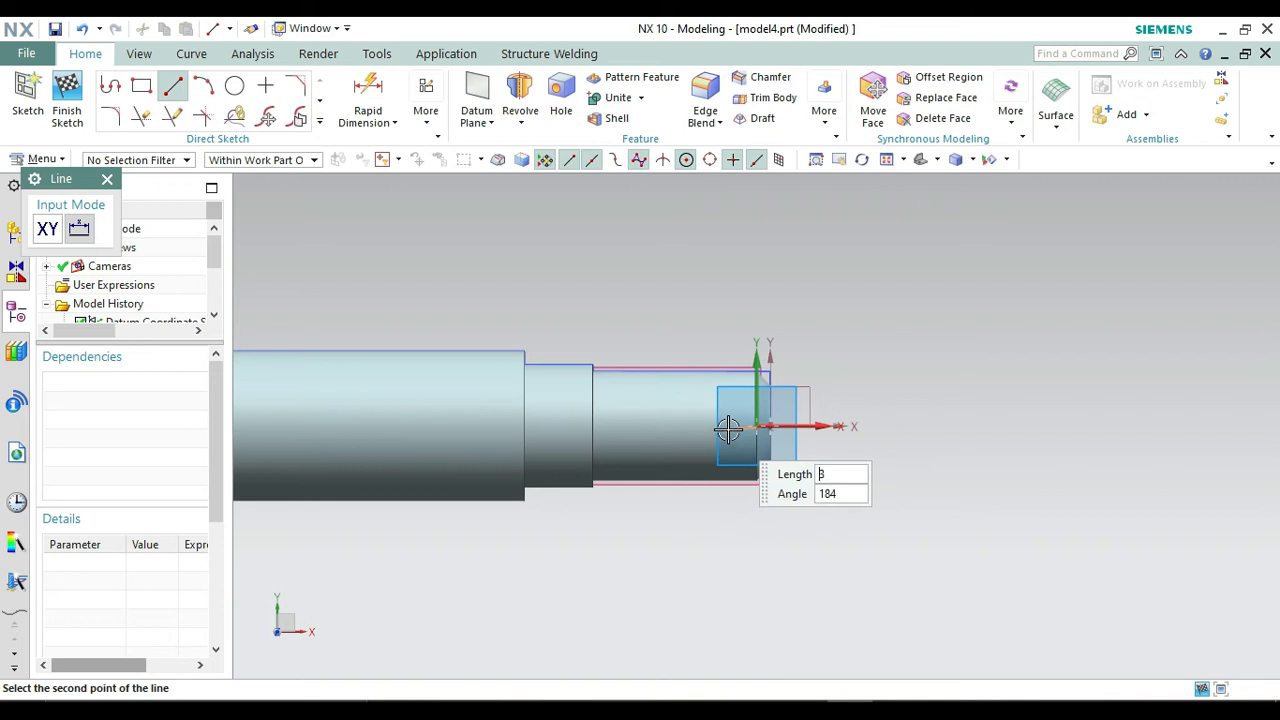
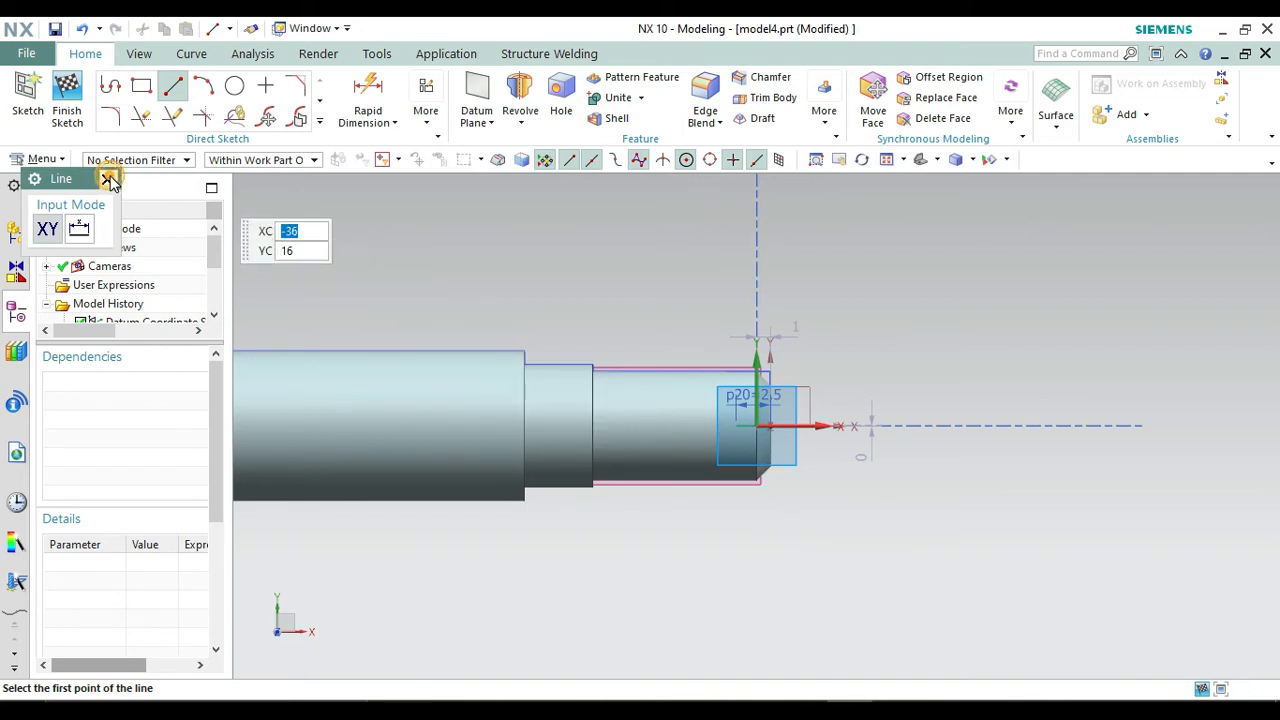
pyautogui.click(107, 179)
# Sketch a 2.4 mm diameter circle centred on the inner end of the 2.5 mm line.
pyautogui.press('o')
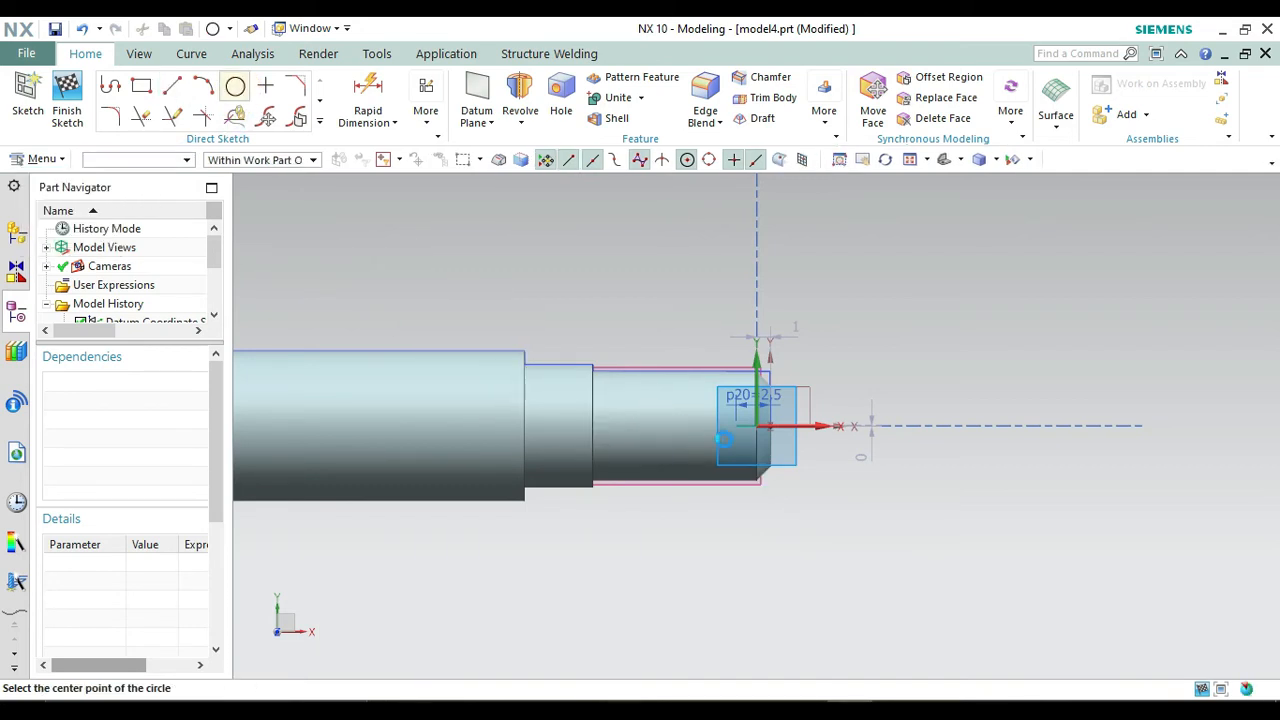
pyautogui.click(735, 427)
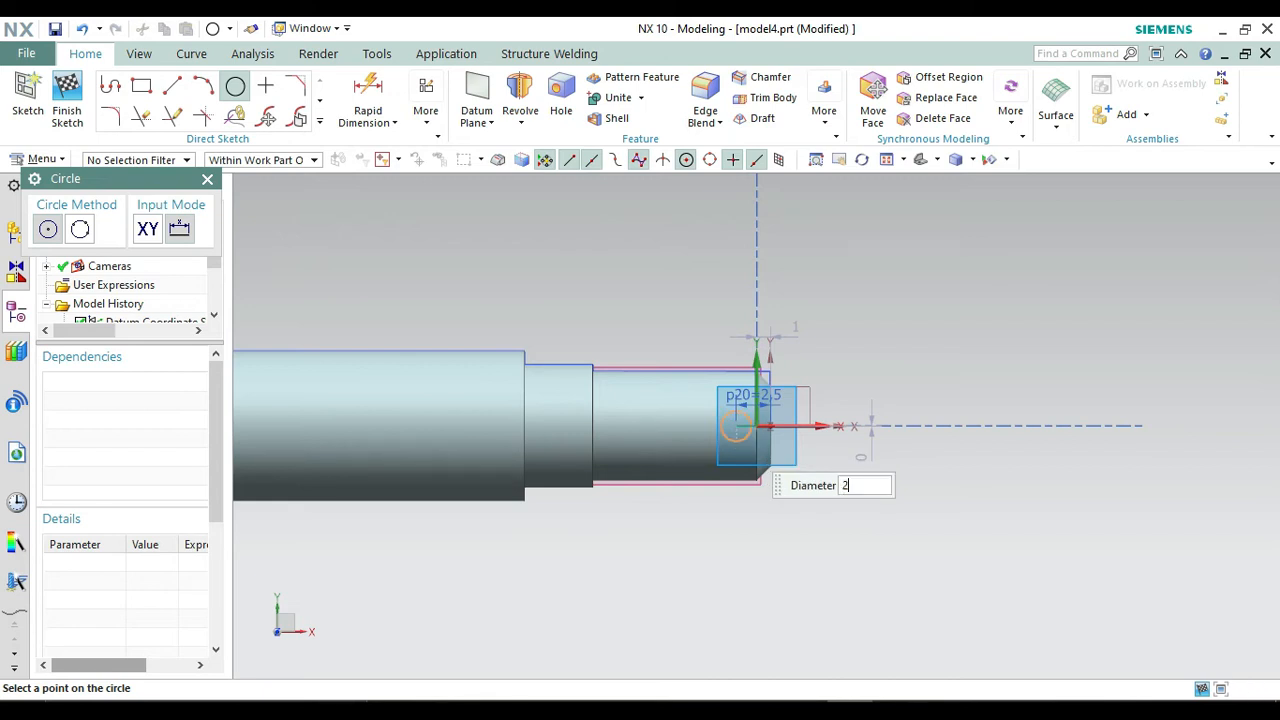
pyautogui.click(740, 440)
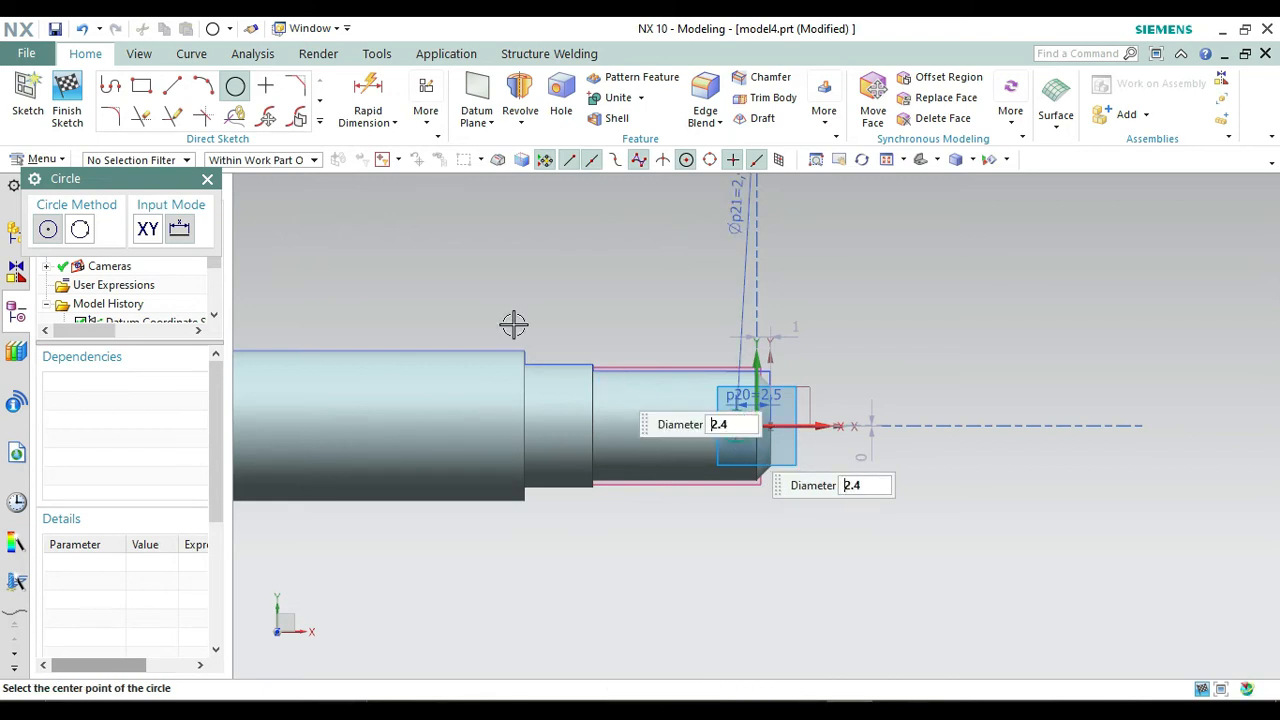
pyautogui.click(209, 182)
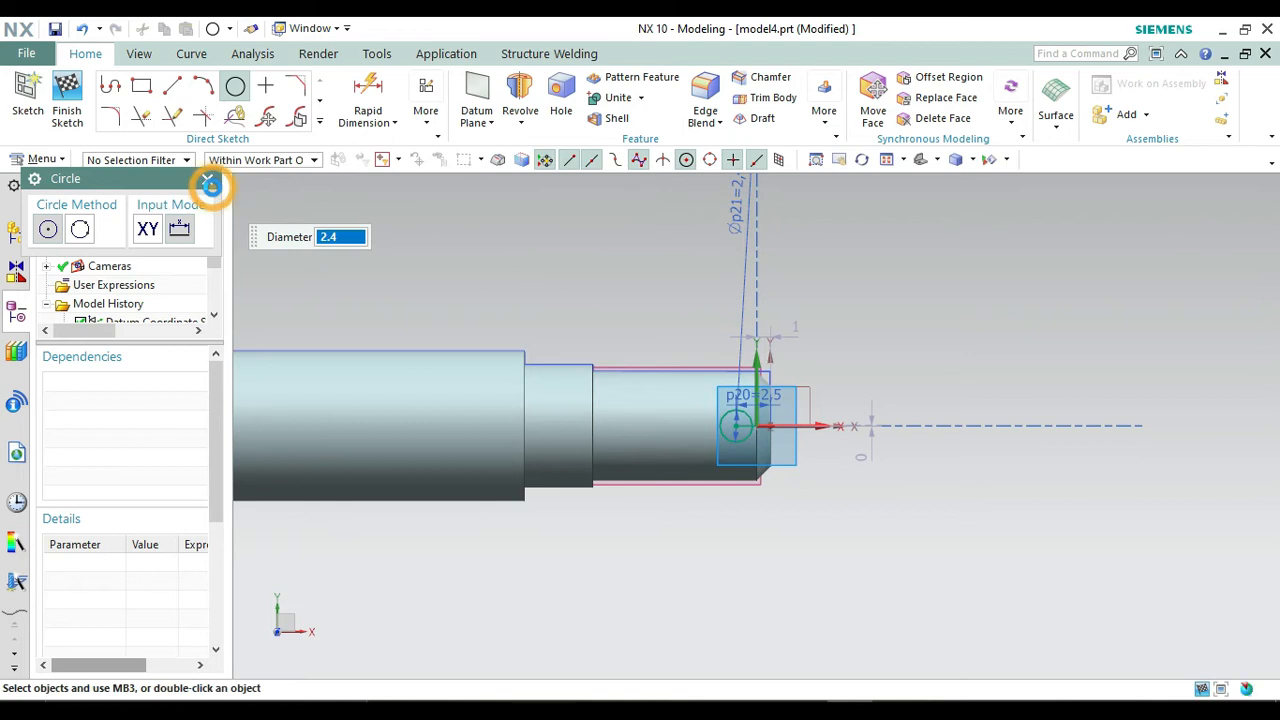
# Convert the 2.5 mm line to a reference line and finish the sketch.
pyautogui.click(738, 426)
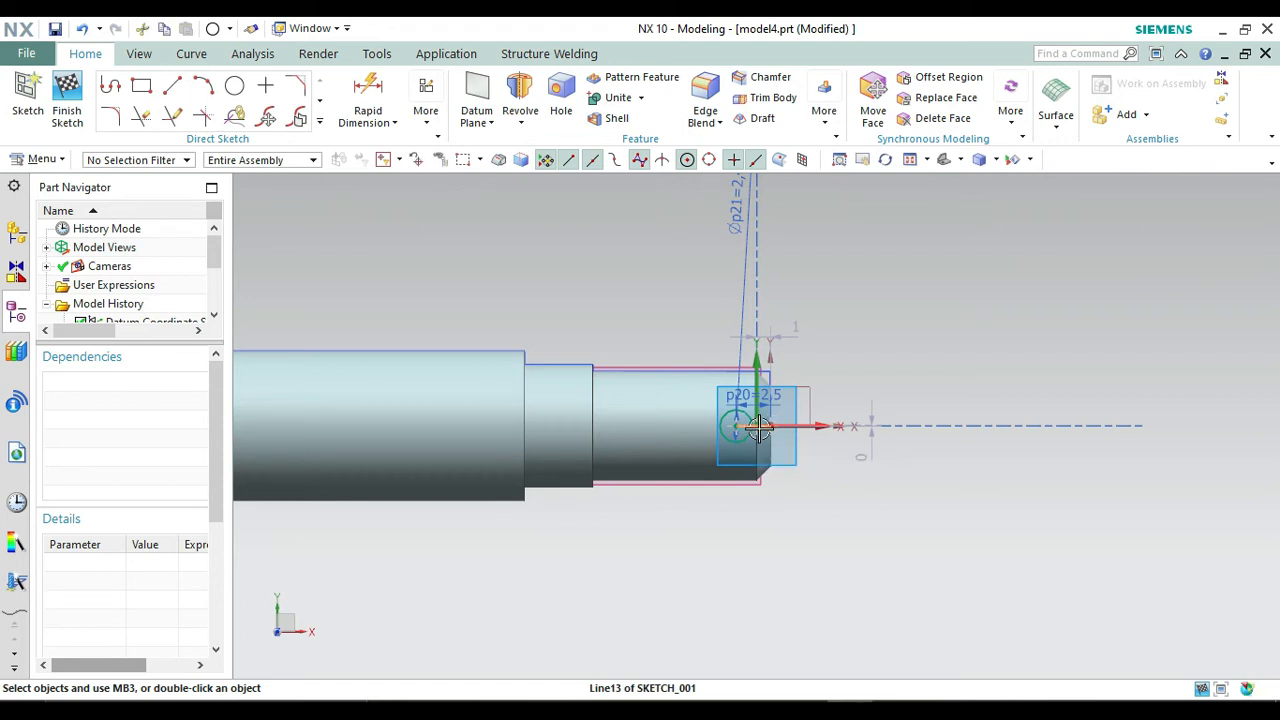
pyautogui.rightClick(762, 425)
pyautogui.click(808, 248)
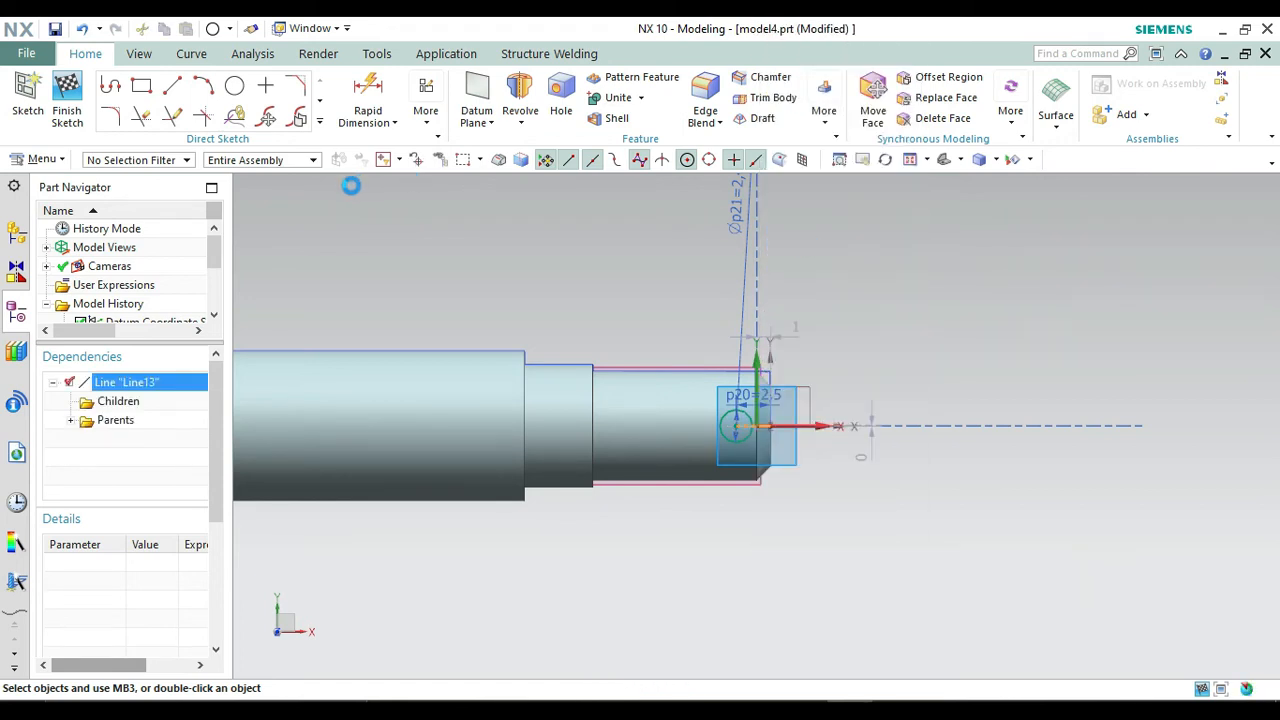
pyautogui.click(65, 115)
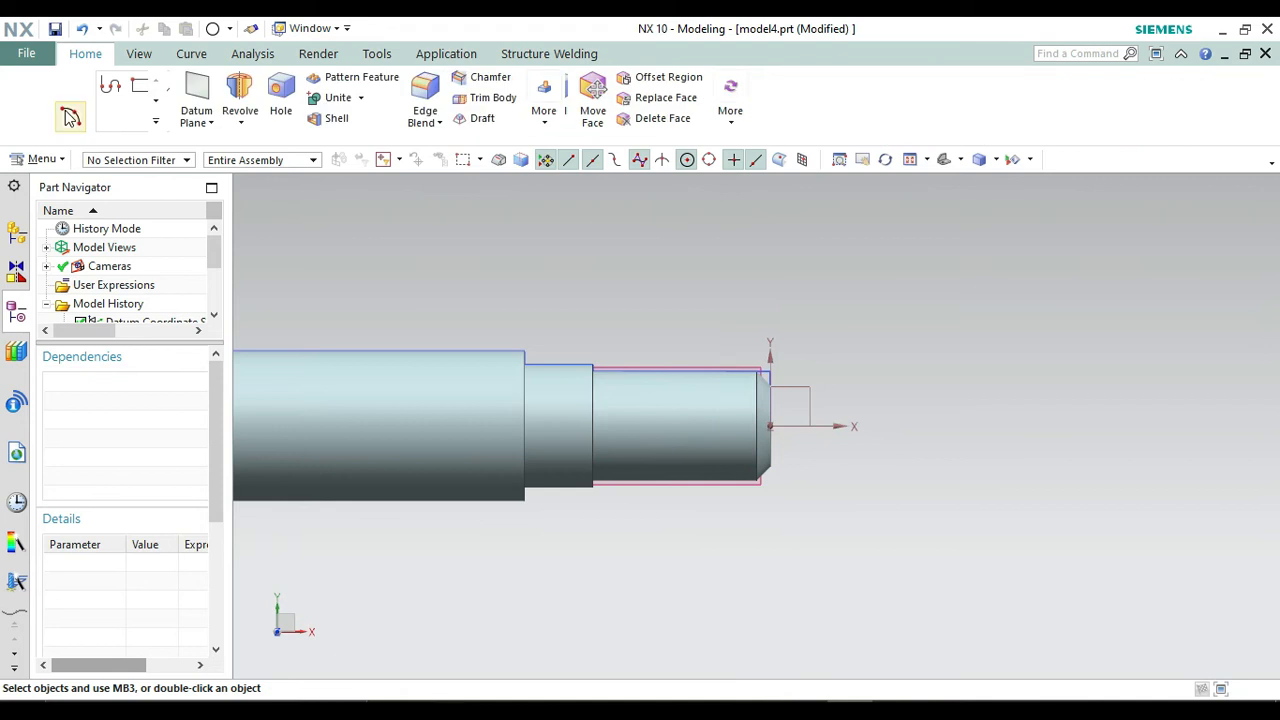
# Extrude the 2.4 mm circle from 0 to 10 mm through the shaft end, subtracting it from the body.
pyautogui.click(945, 160)
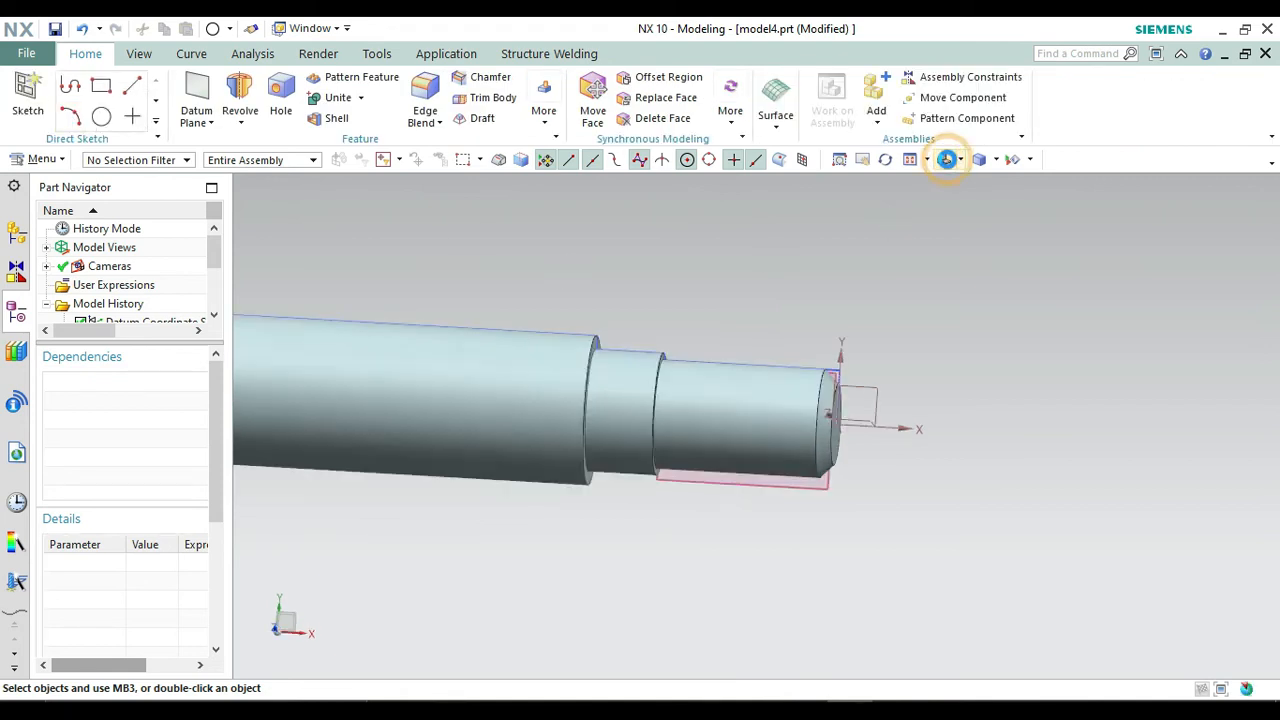
pyautogui.rightClick(717, 522)
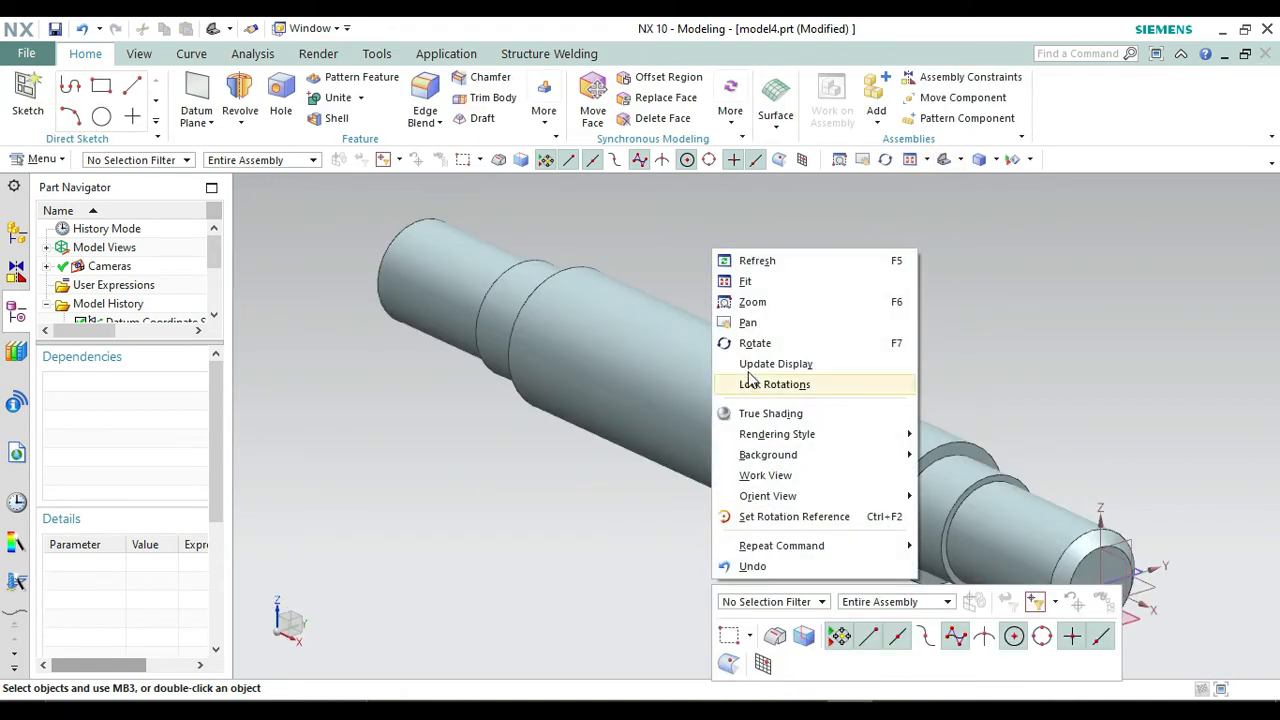
pyautogui.click(740, 343)
pyautogui.moveTo(771, 591); pyautogui.dragTo(767, 555)
pyautogui.press('Escape')
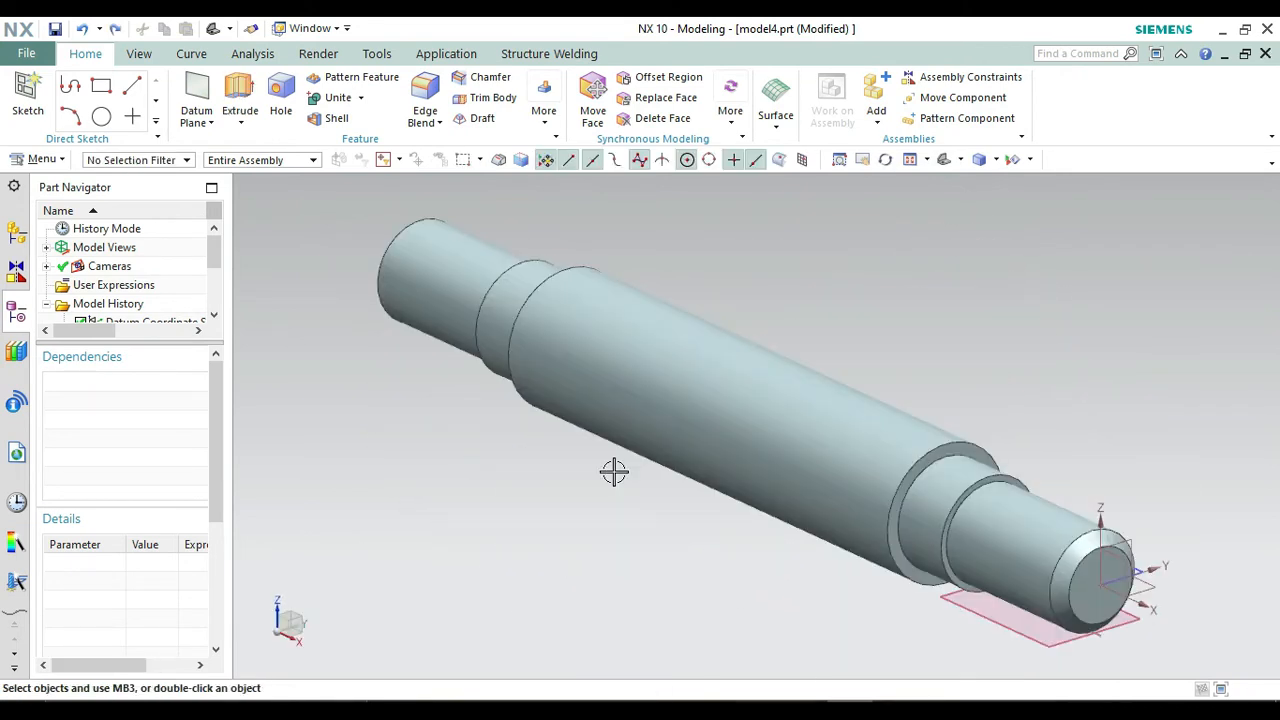
pyautogui.rightClick(613, 472)
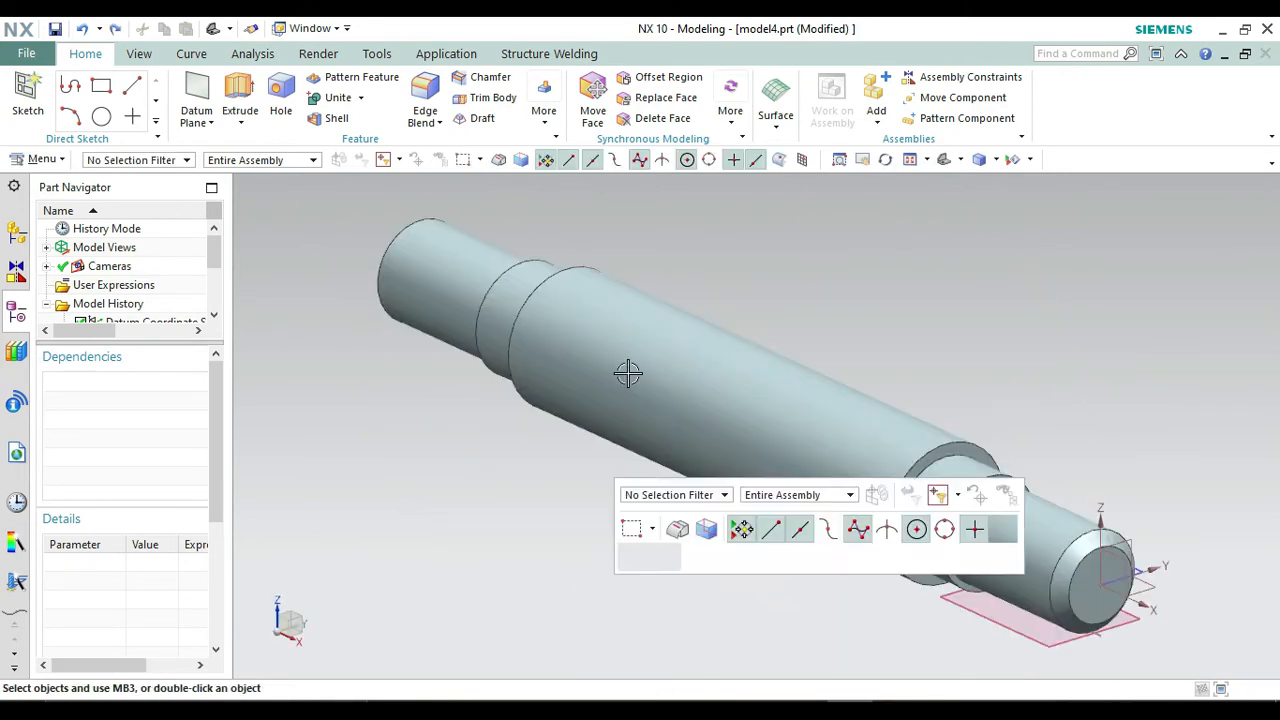
pyautogui.click(652, 236)
pyautogui.moveTo(1014, 357); pyautogui.dragTo(1000, 330)
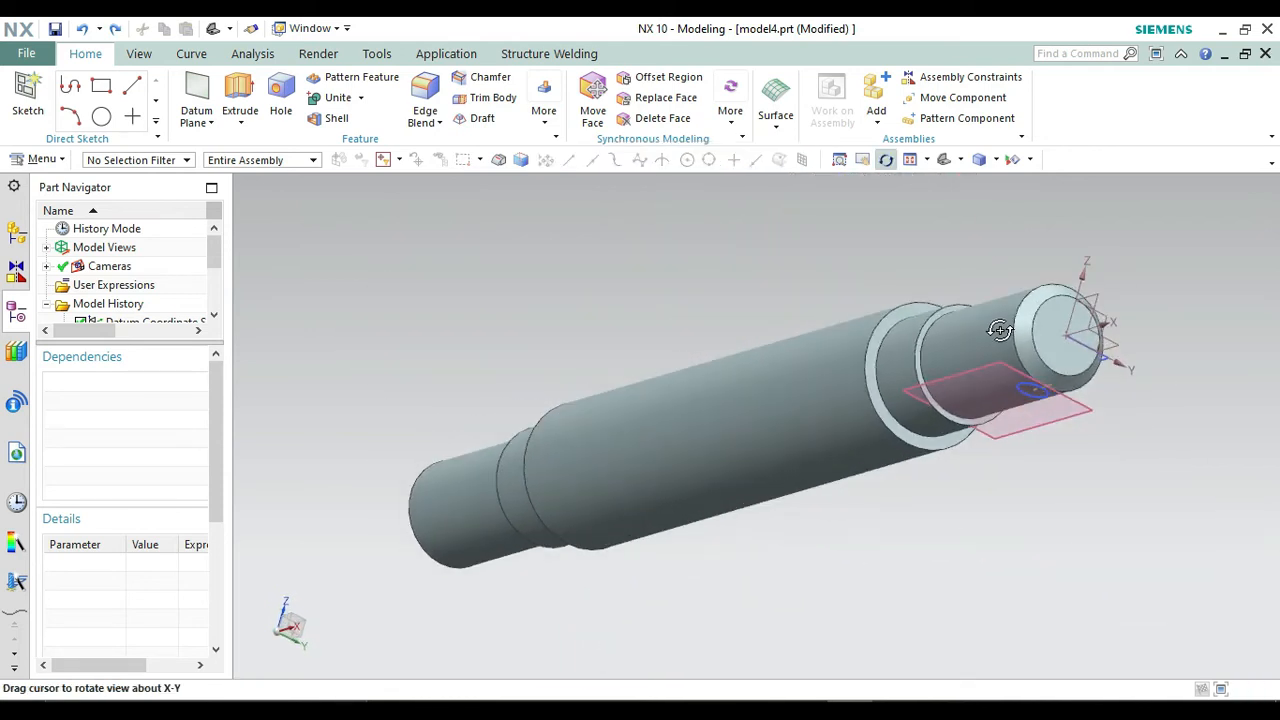
pyautogui.press('Escape')
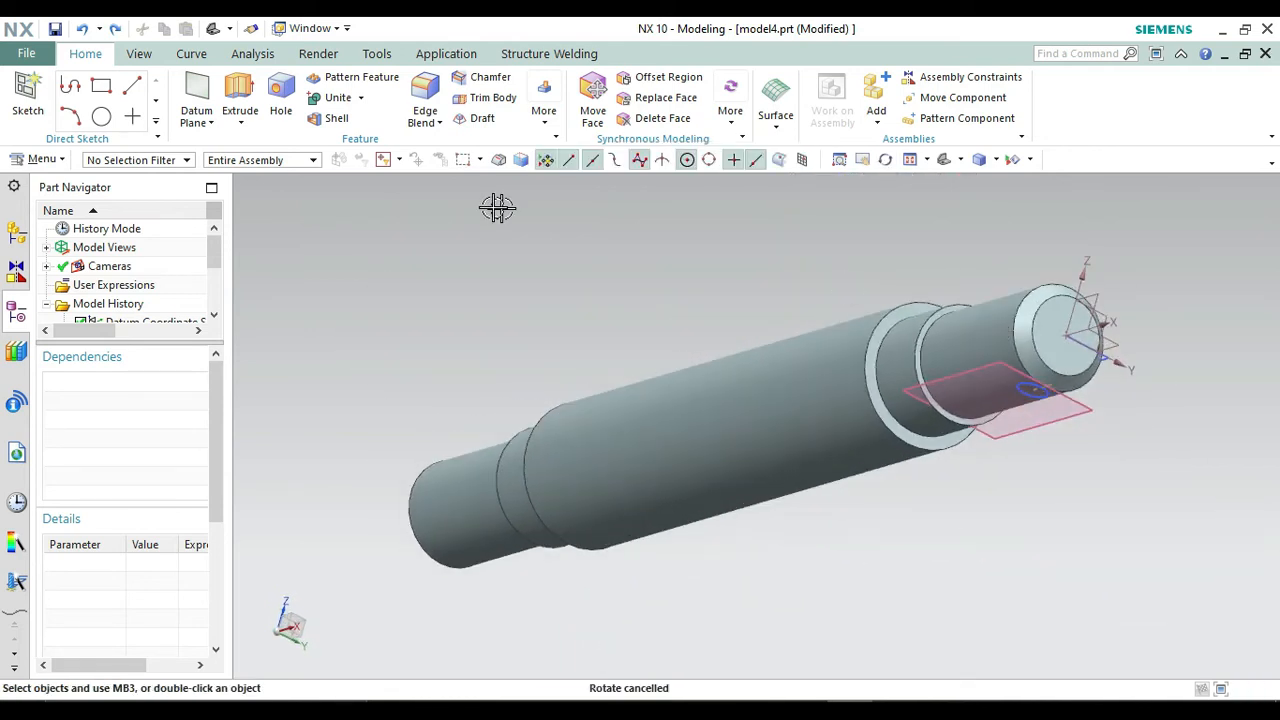
pyautogui.click(240, 100)
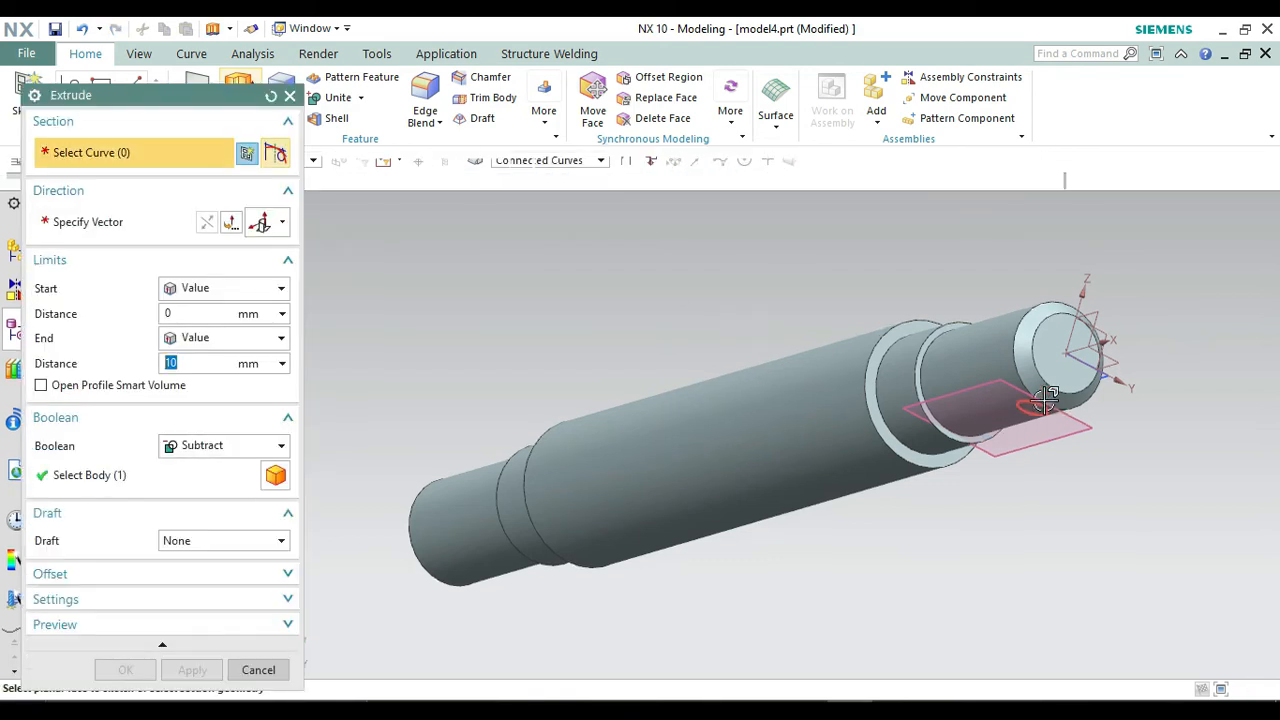
pyautogui.click(1040, 400)
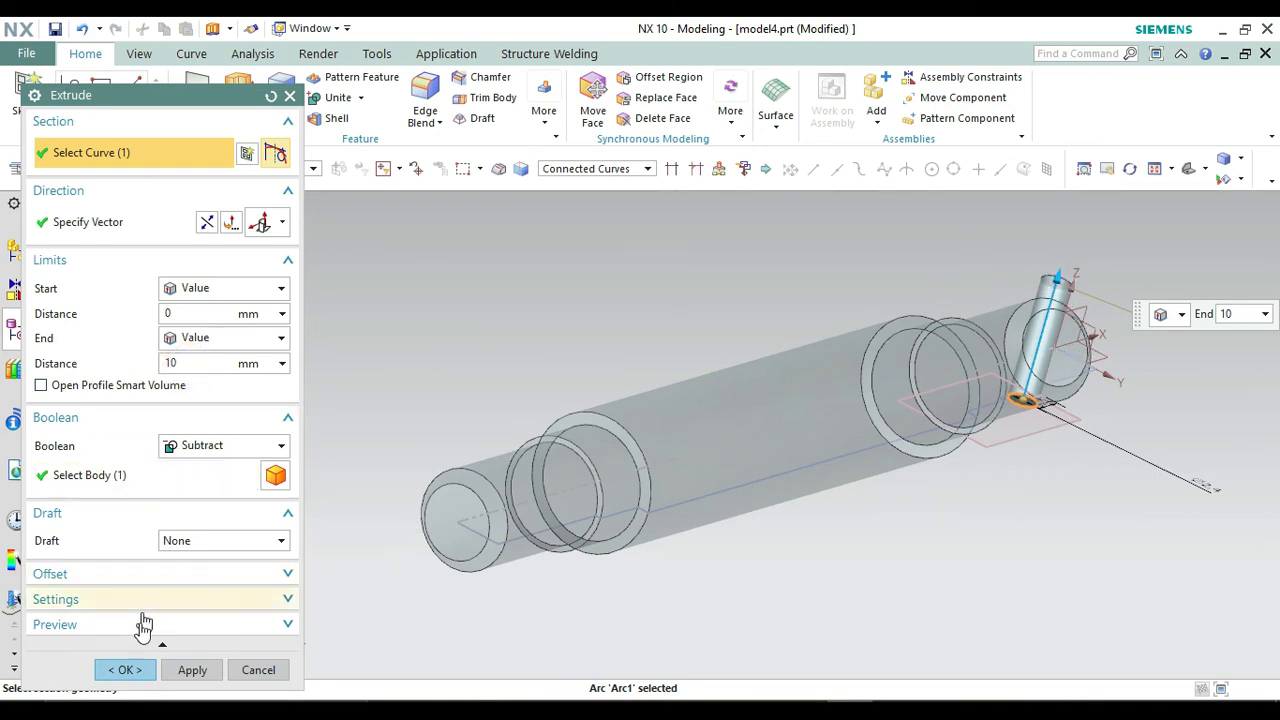
pyautogui.click(125, 668)
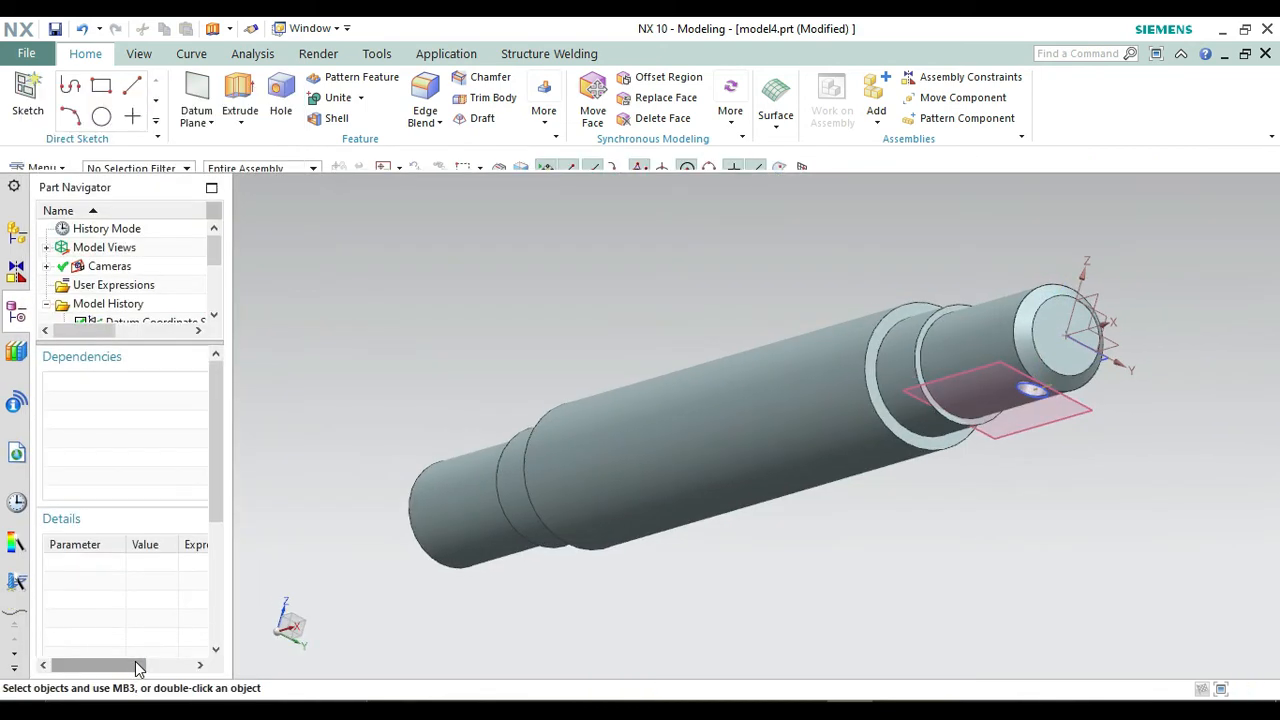
# Hide the tangent datum plane and the sketch of the revolved shaft profile.
pyautogui.press('End')
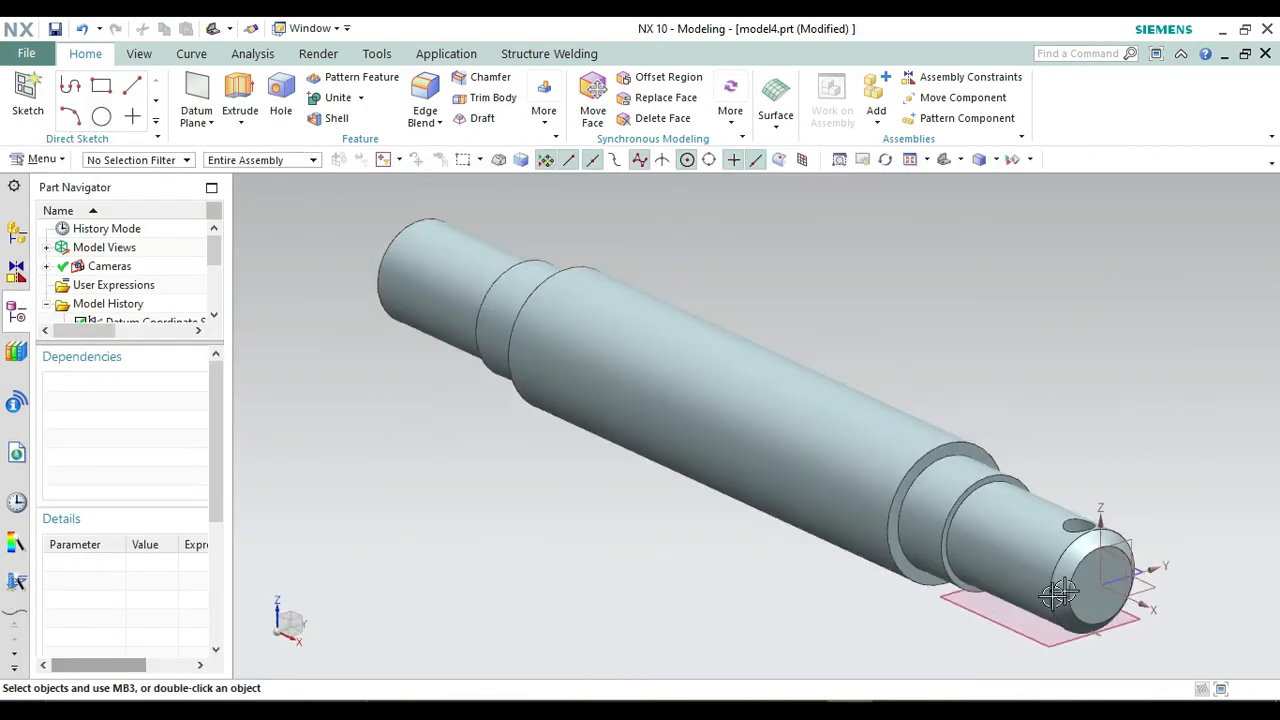
pyautogui.rightClick(995, 628)
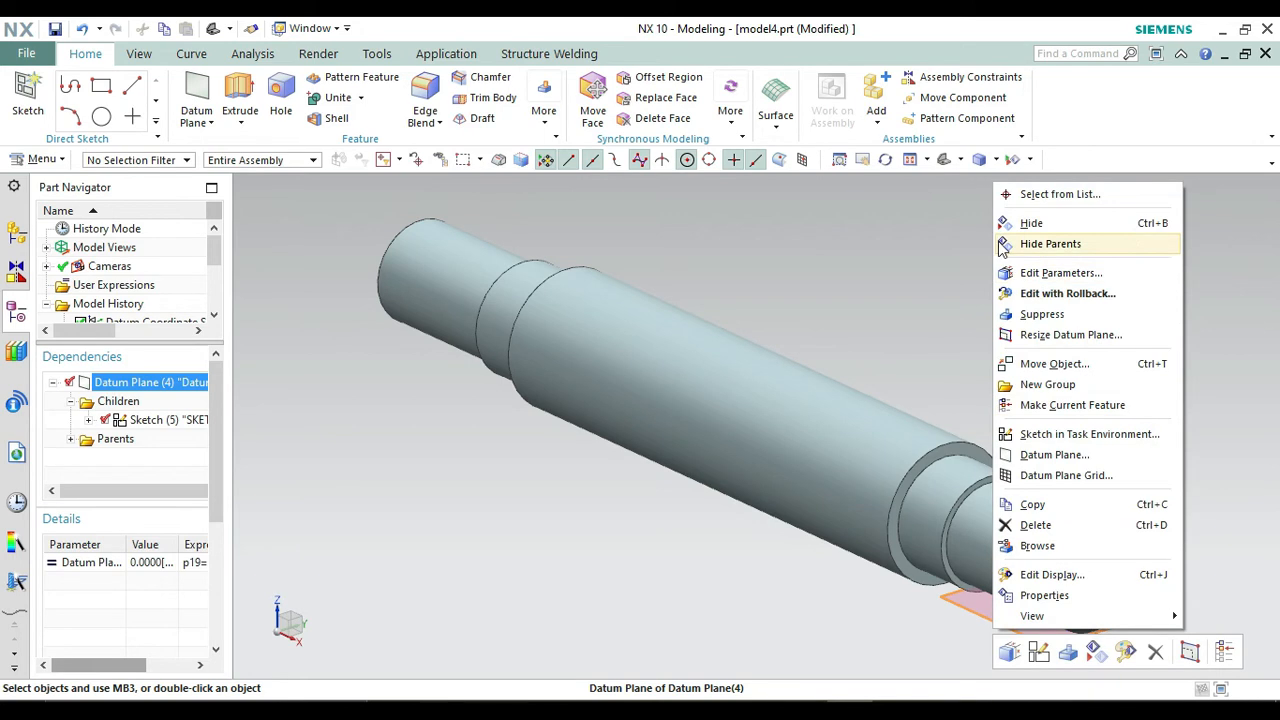
pyautogui.click(1031, 224)
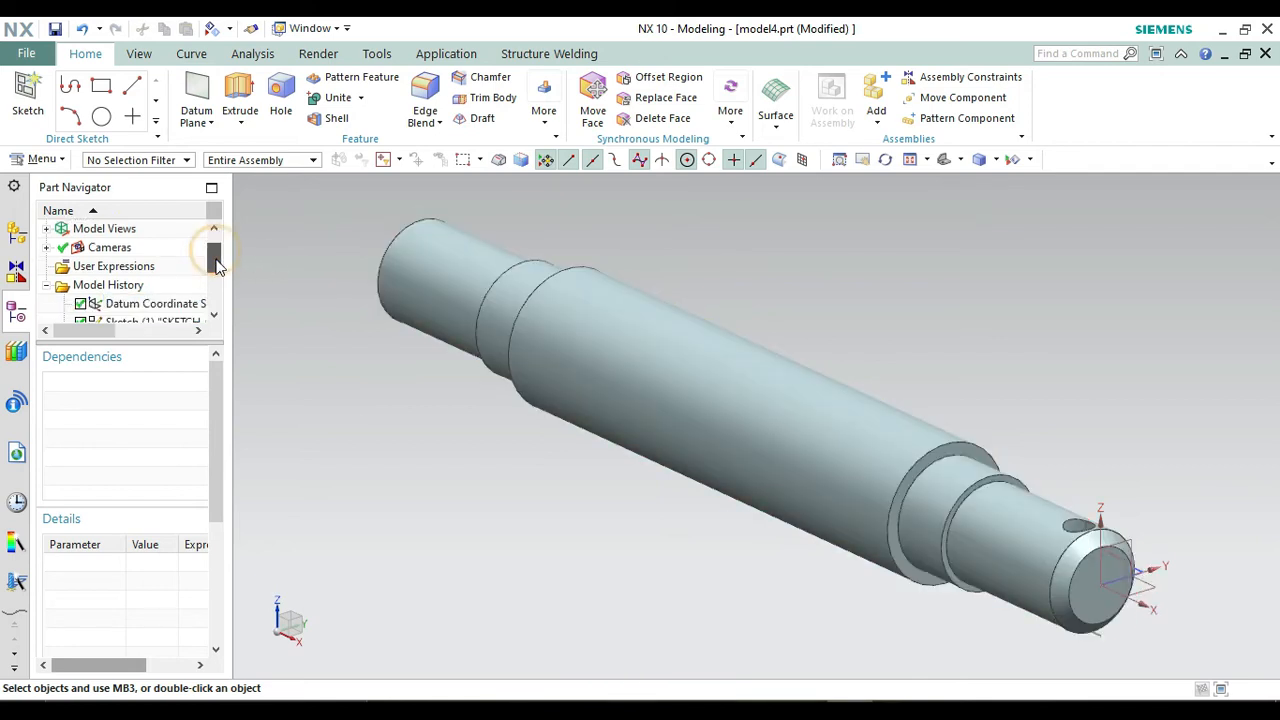
pyautogui.scroll(-1, 218, 256)
pyautogui.rightClick(175, 289)
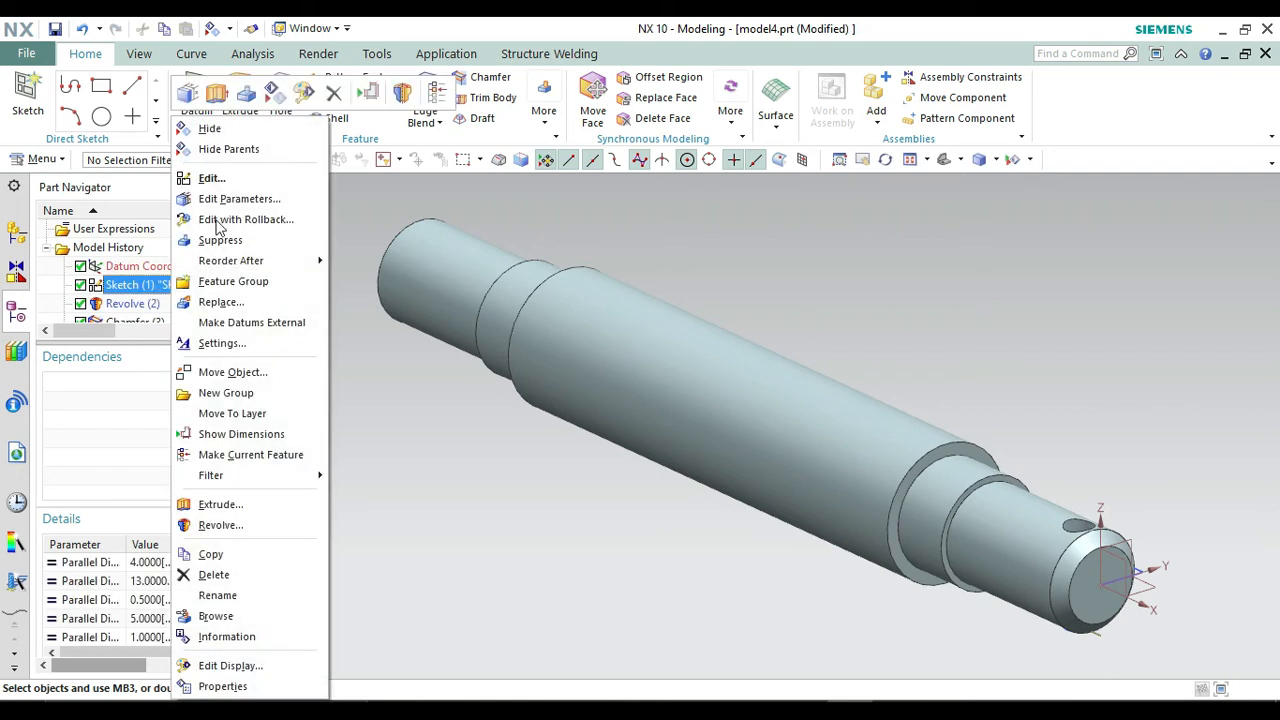
pyautogui.click(204, 131)
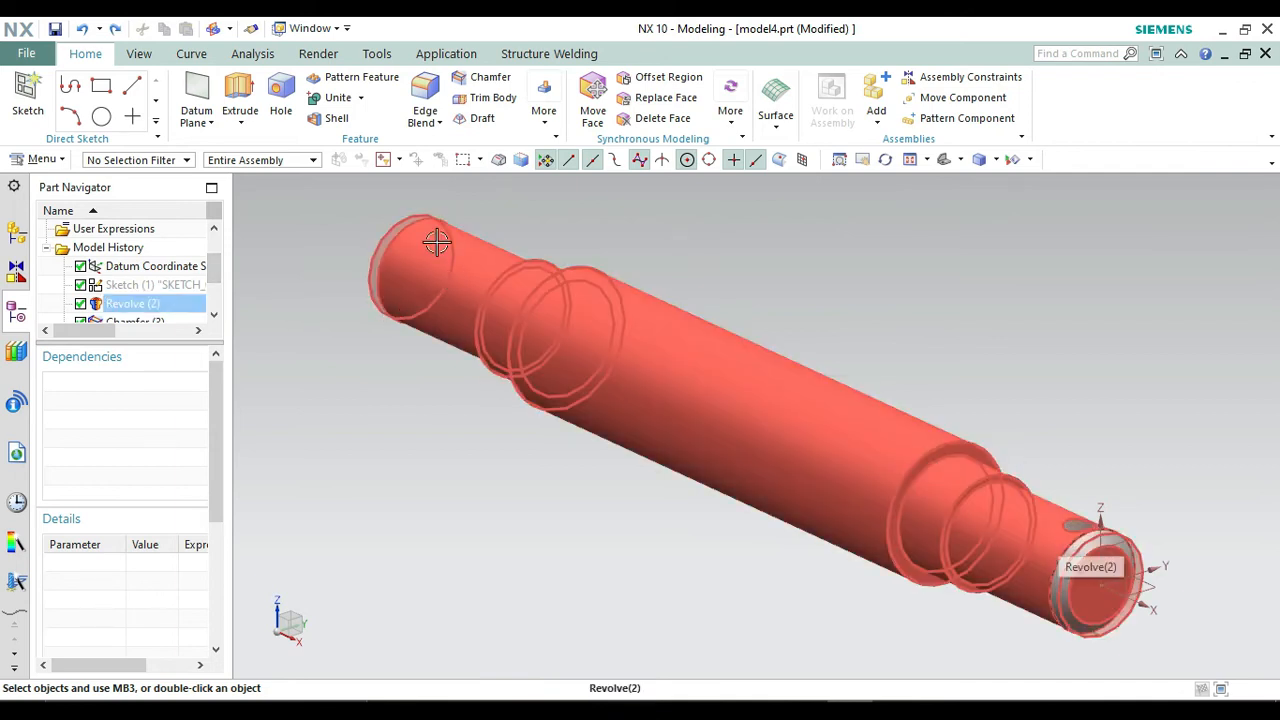
# Create a datum plane offset 40 mm into the shaft from its end face near the origin, enlarged to about 9.9 by 9.9 mm.
pyautogui.click(179, 93)
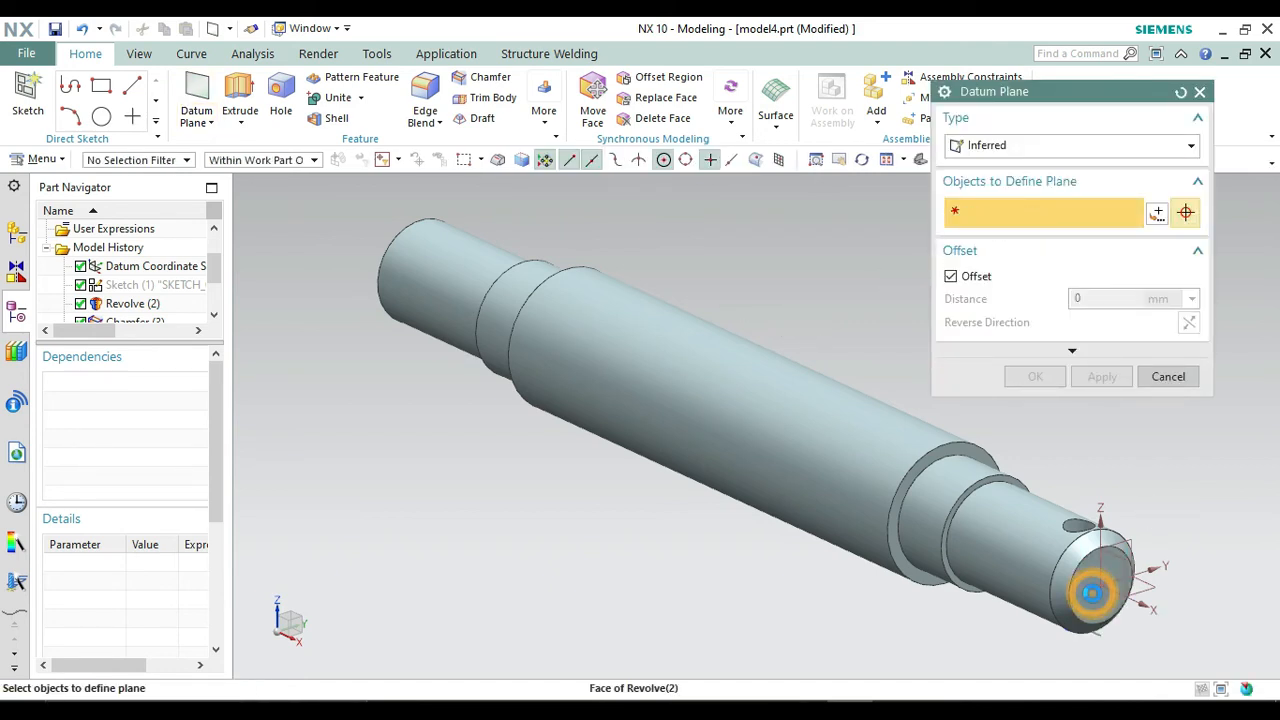
pyautogui.click(1095, 585)
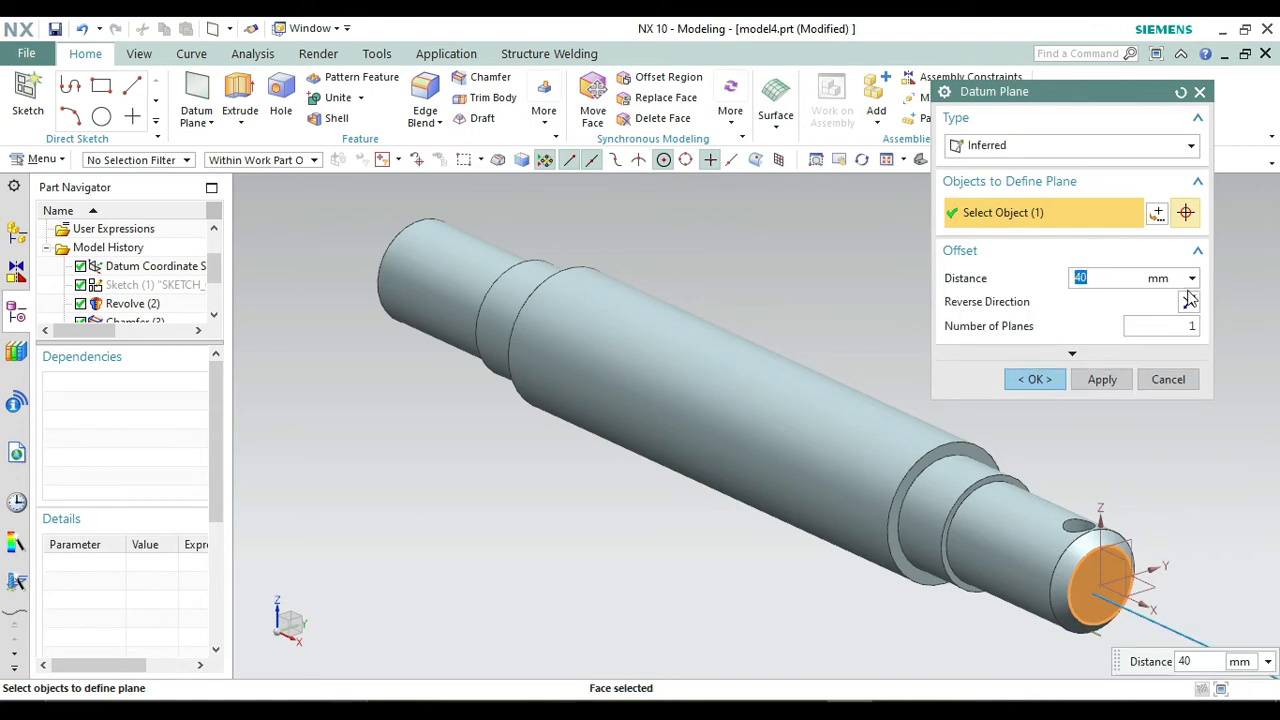
pyautogui.click(1189, 302)
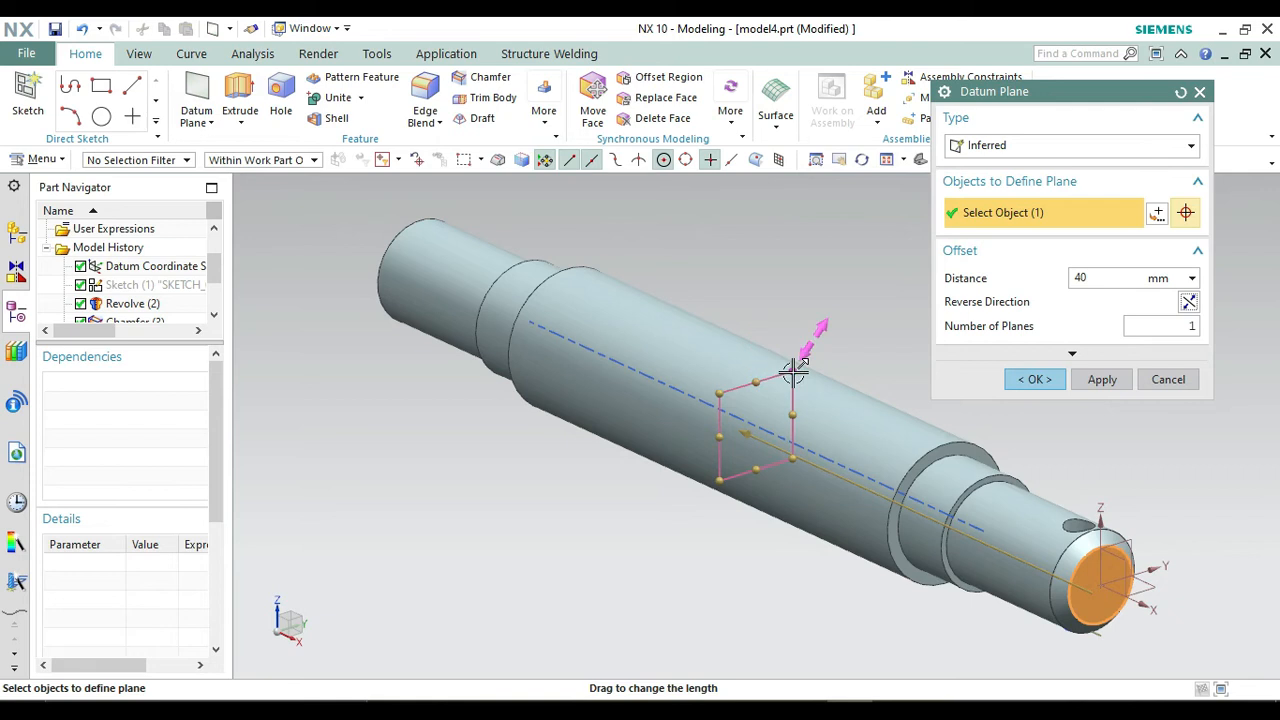
pyautogui.moveTo(810, 342); pyautogui.dragTo(823, 326)
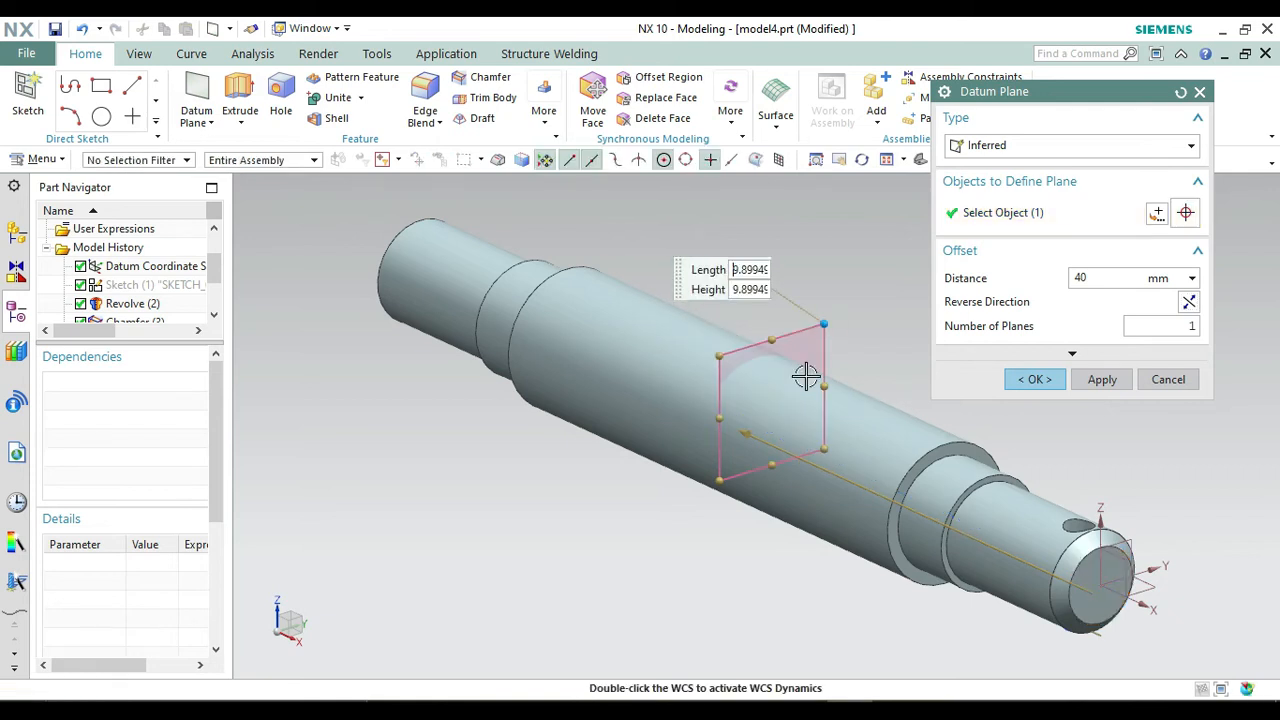
pyautogui.click(1038, 381)
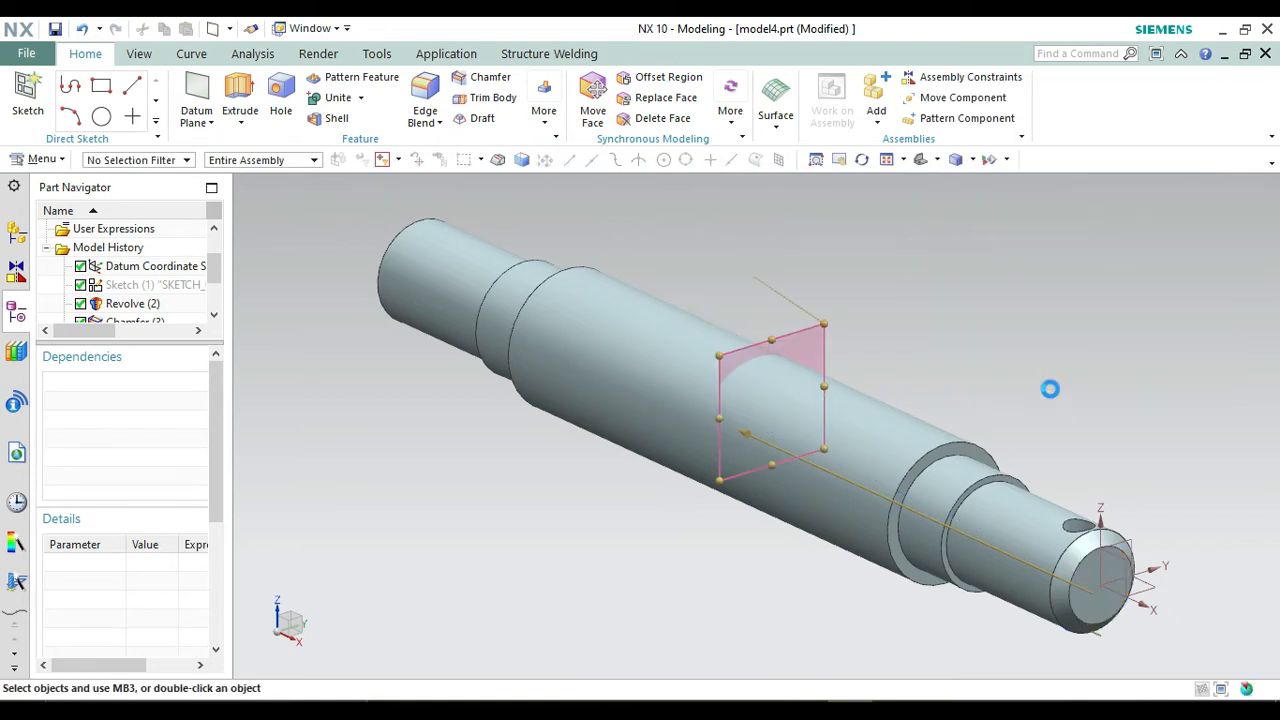
# Mirror the extruded cross hole to the shaft's other end about the 40 mm offset datum plane, and hide that plane.
pyautogui.click(545, 115)
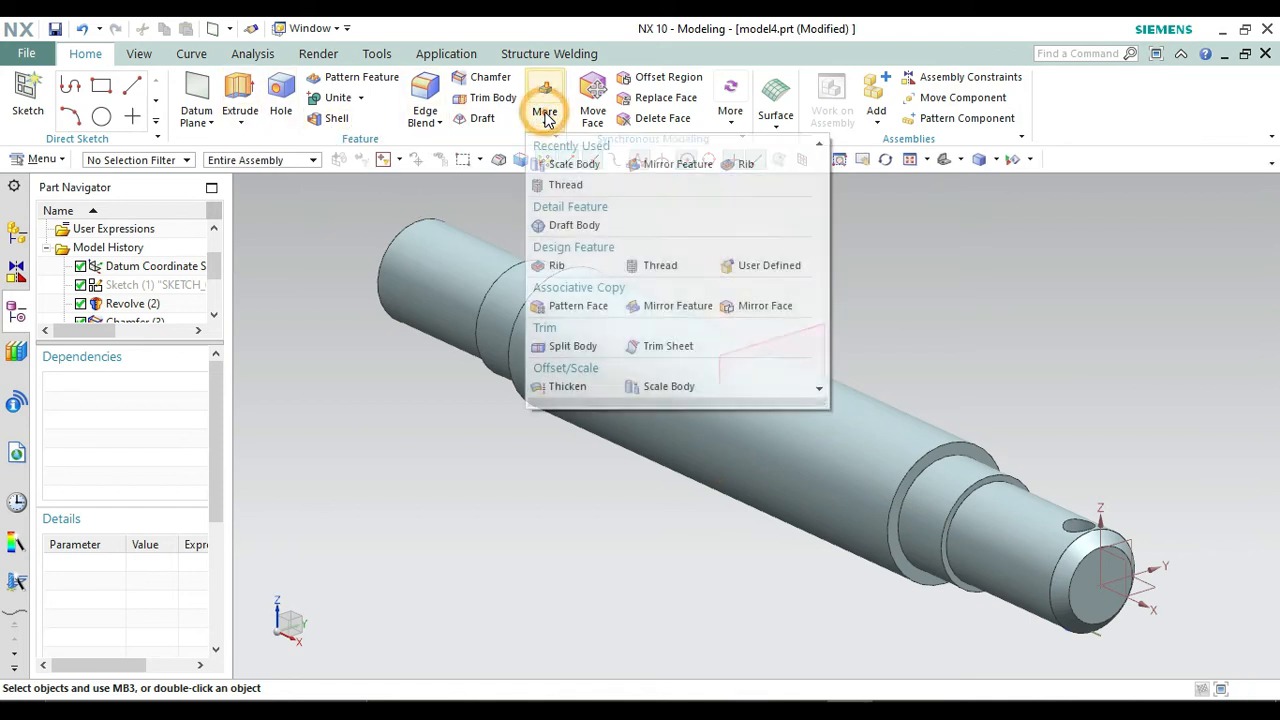
pyautogui.click(675, 170)
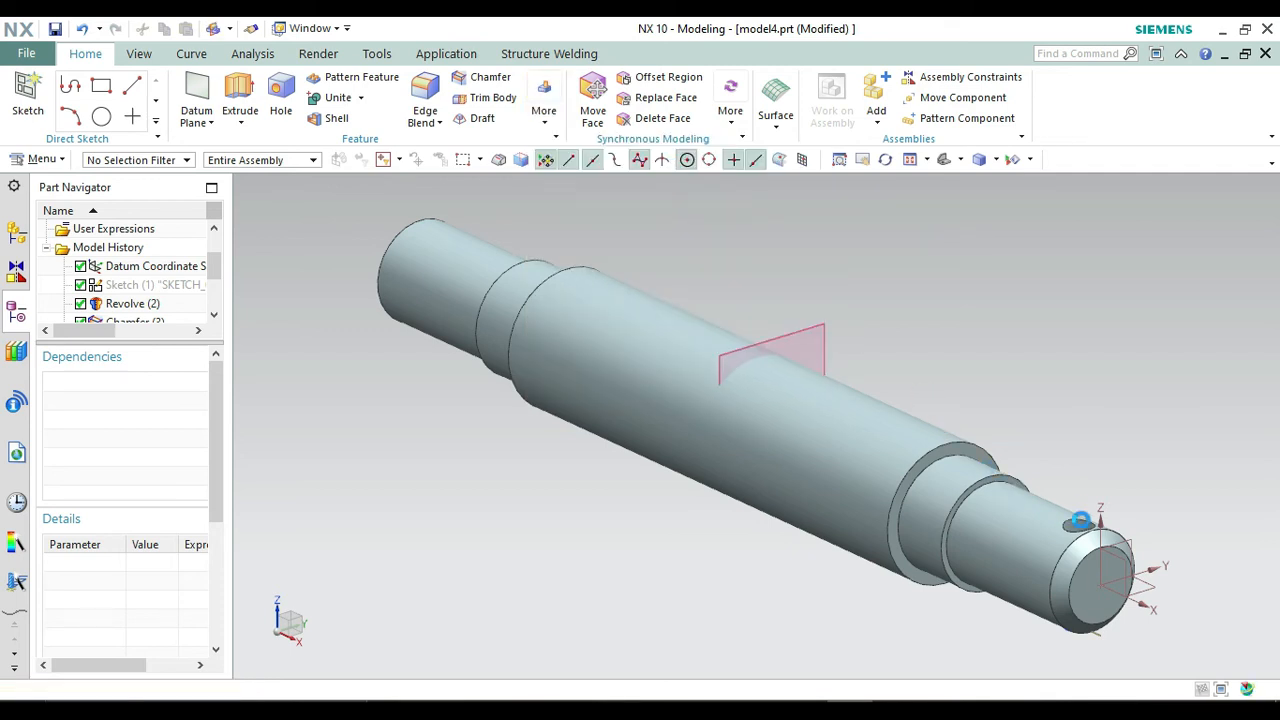
pyautogui.click(1076, 522)
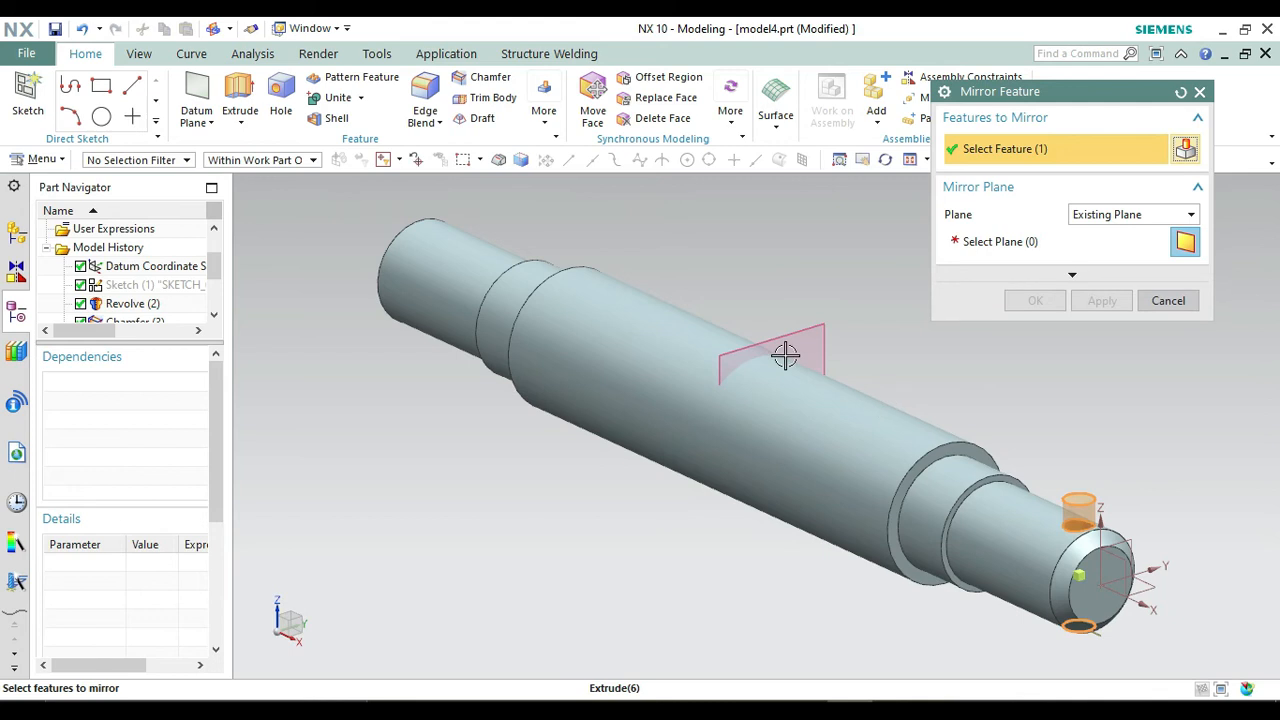
pyautogui.click(985, 241)
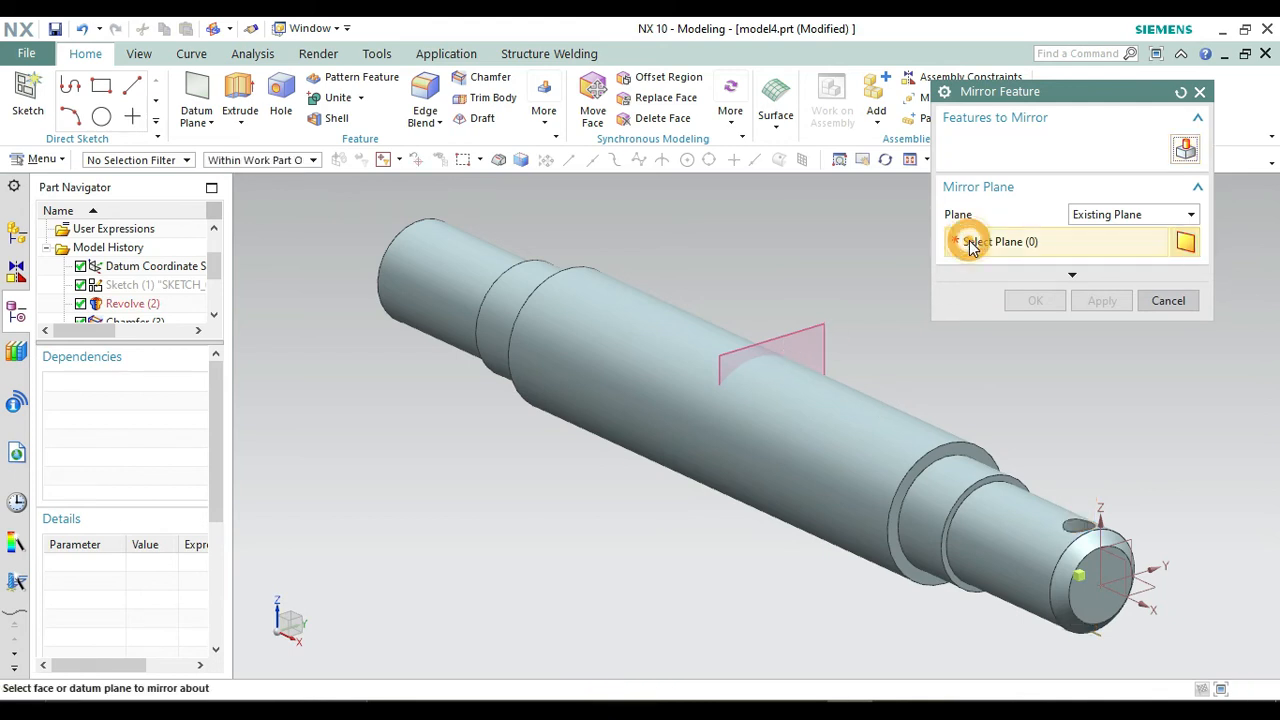
pyautogui.click(832, 327)
pyautogui.click(1033, 302)
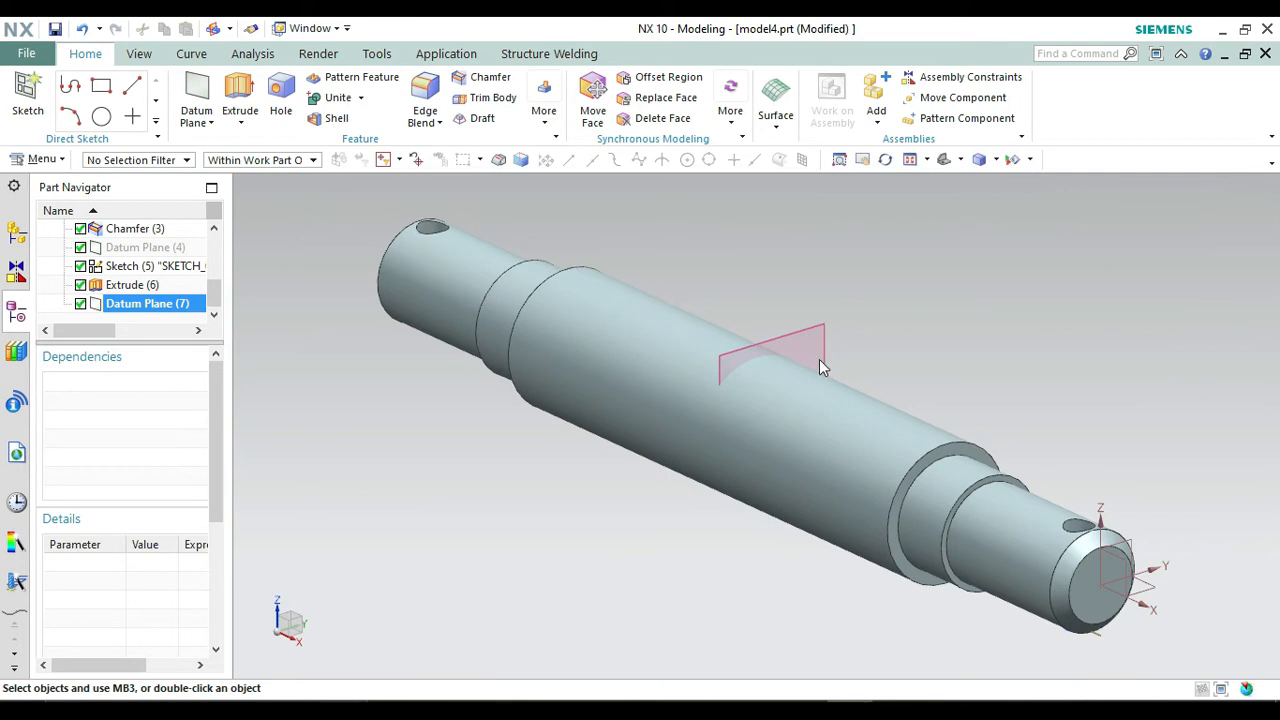
pyautogui.rightClick(809, 334)
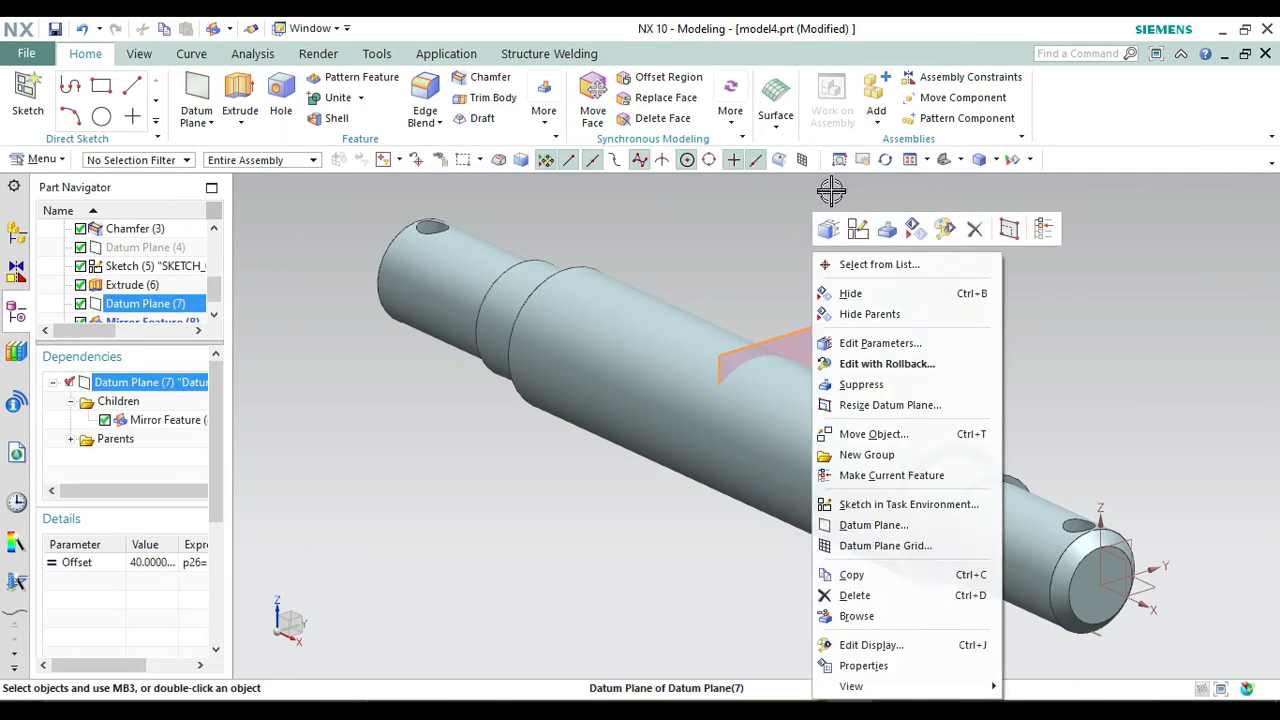
pyautogui.click(848, 293)
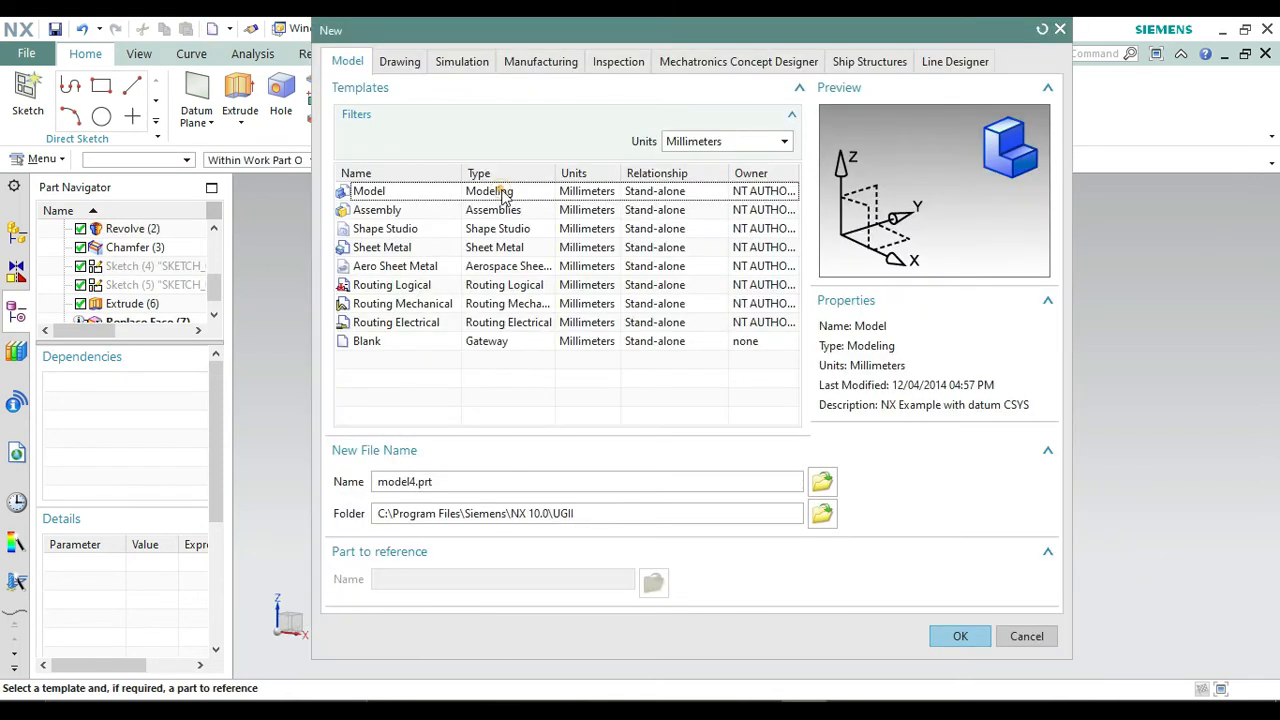
# Create a new part model4.prt from the millimetre Model template and start a sketch on the XY plane.
pyautogui.click(503, 193)
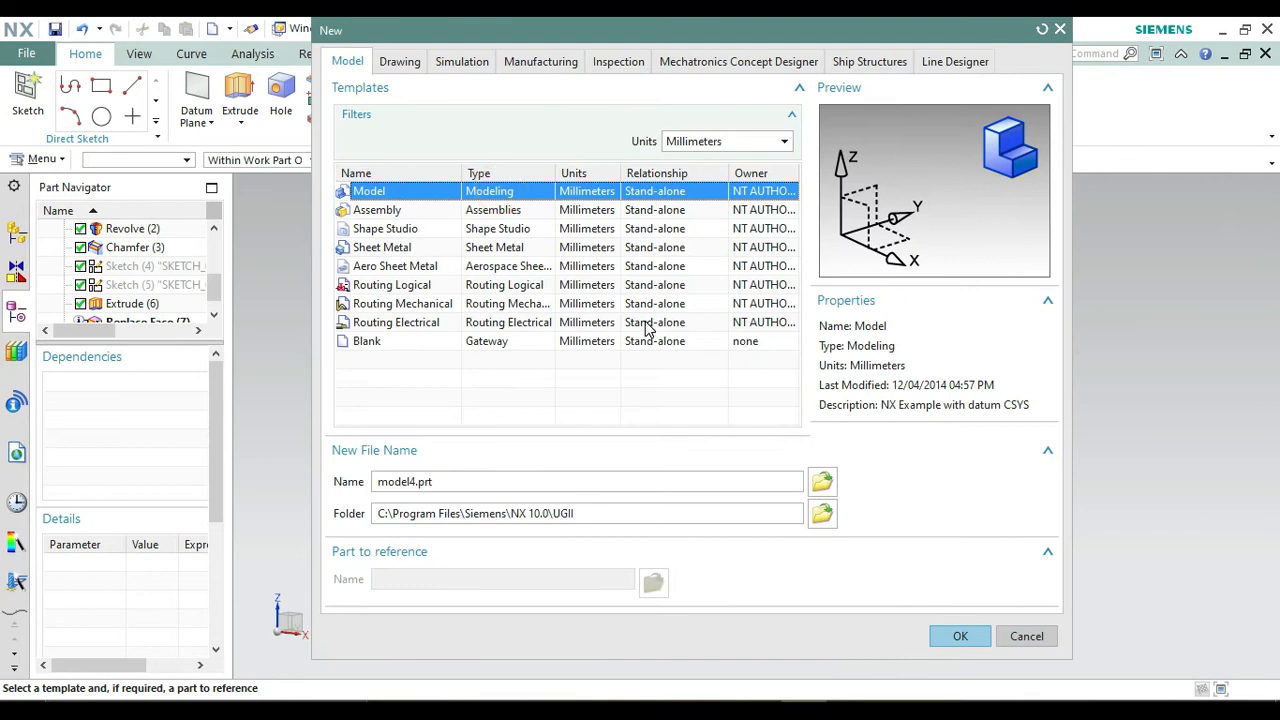
pyautogui.click(974, 634)
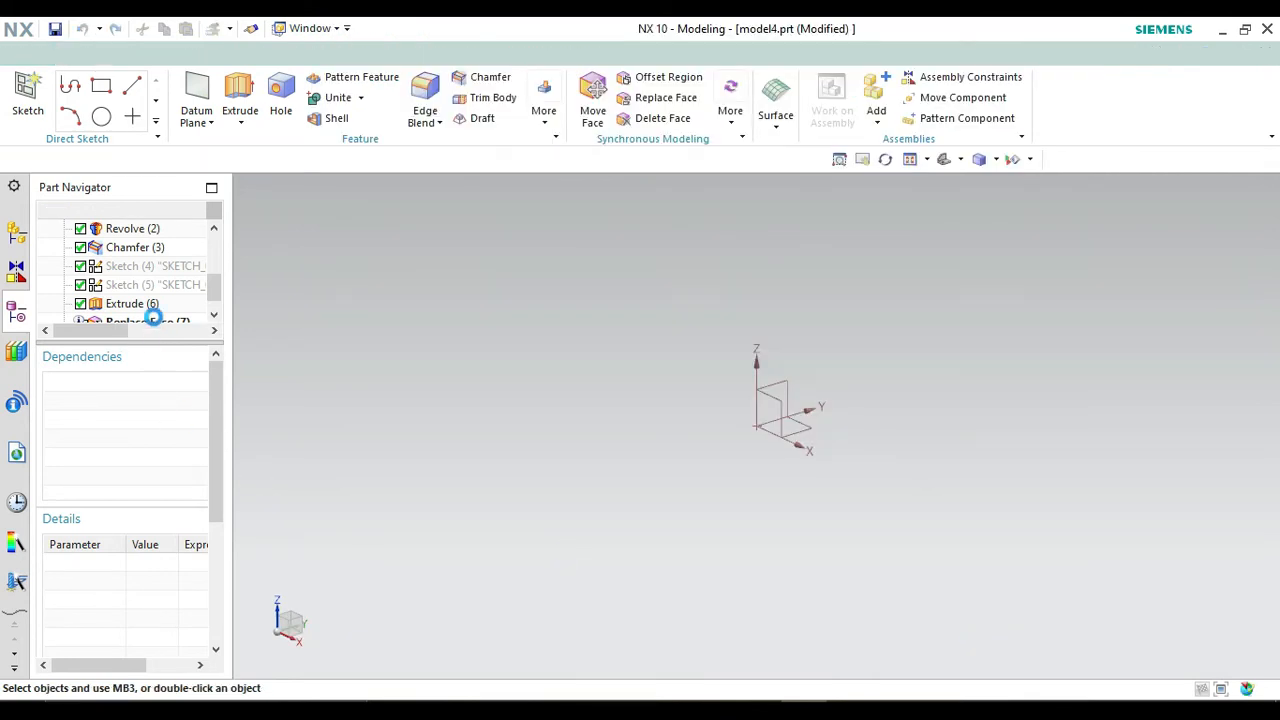
pyautogui.click(37, 110)
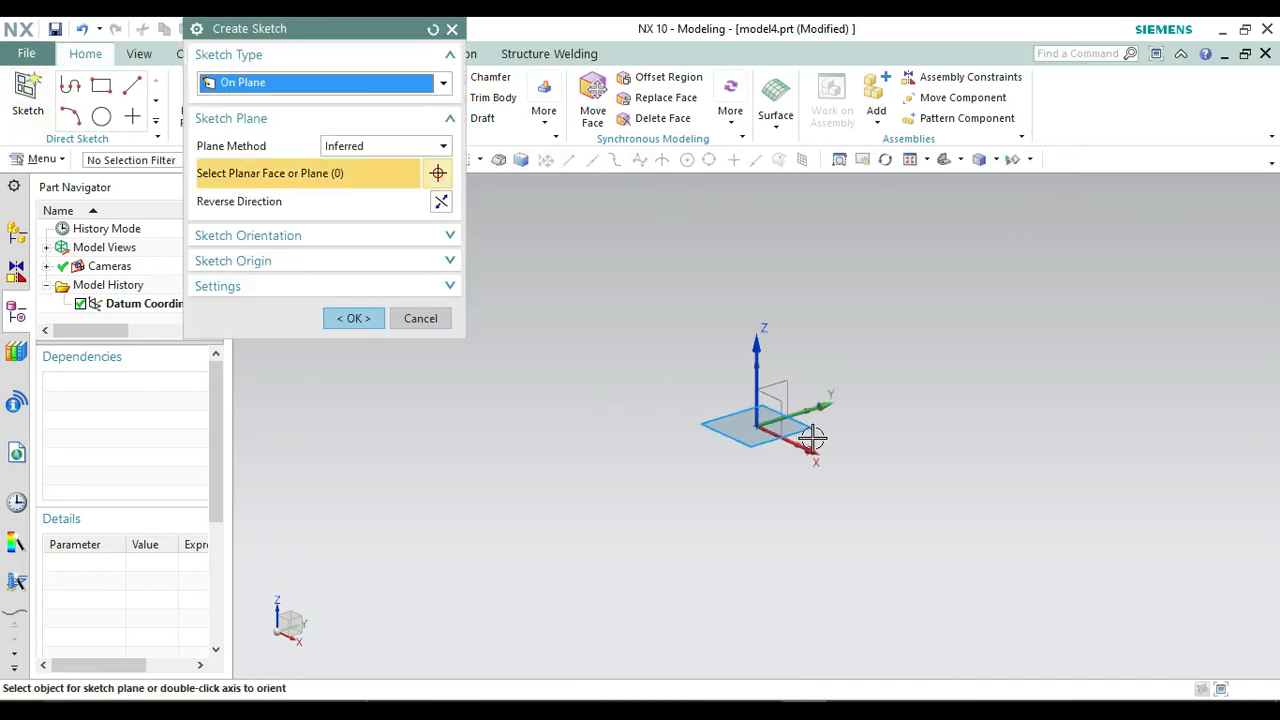
pyautogui.click(811, 434)
pyautogui.click(353, 318)
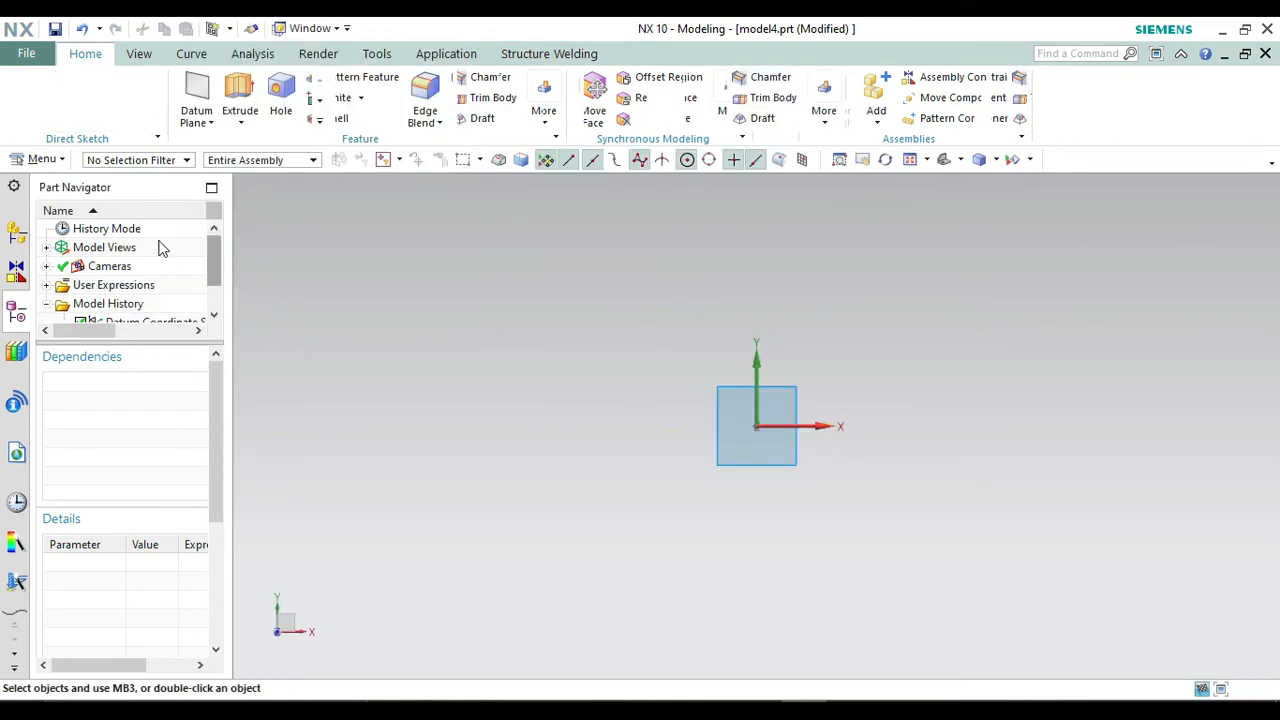
# Draw a profile from the origin: 24.5 mm vertically upward, 9 mm horizontally along +X, and 3.3 mm vertically downward.
pyautogui.click(110, 90)
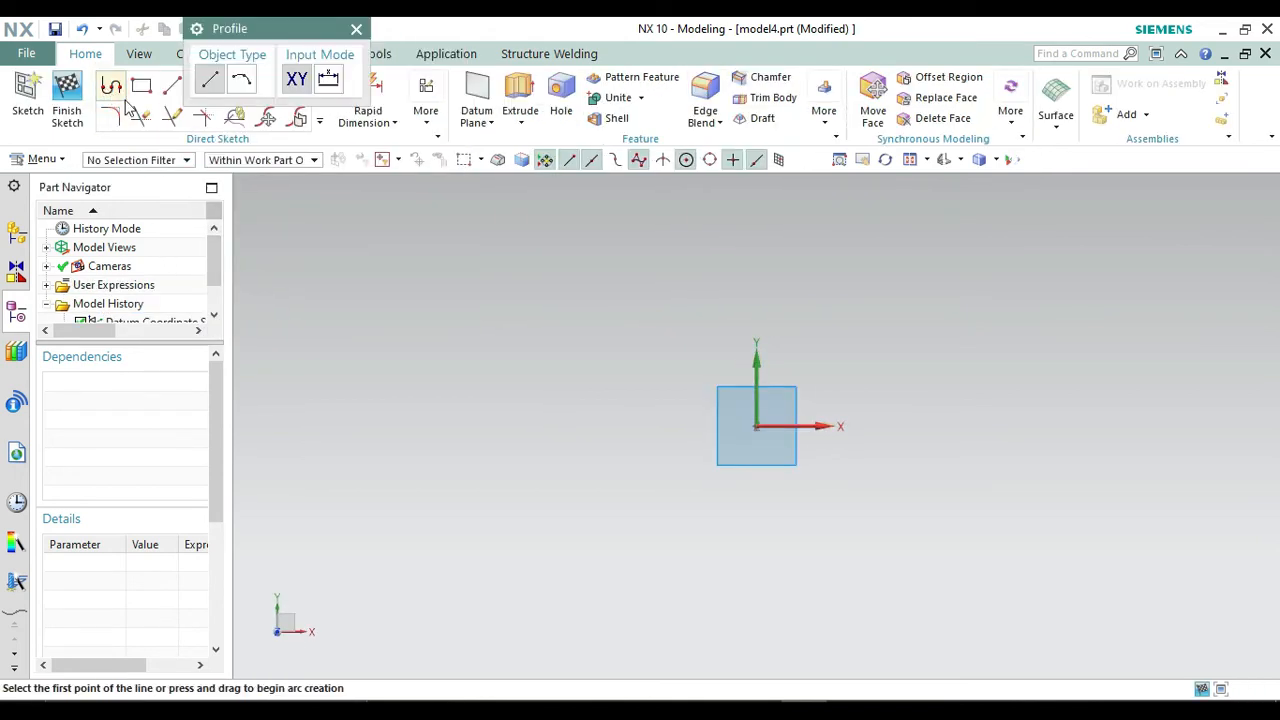
pyautogui.click(753, 430)
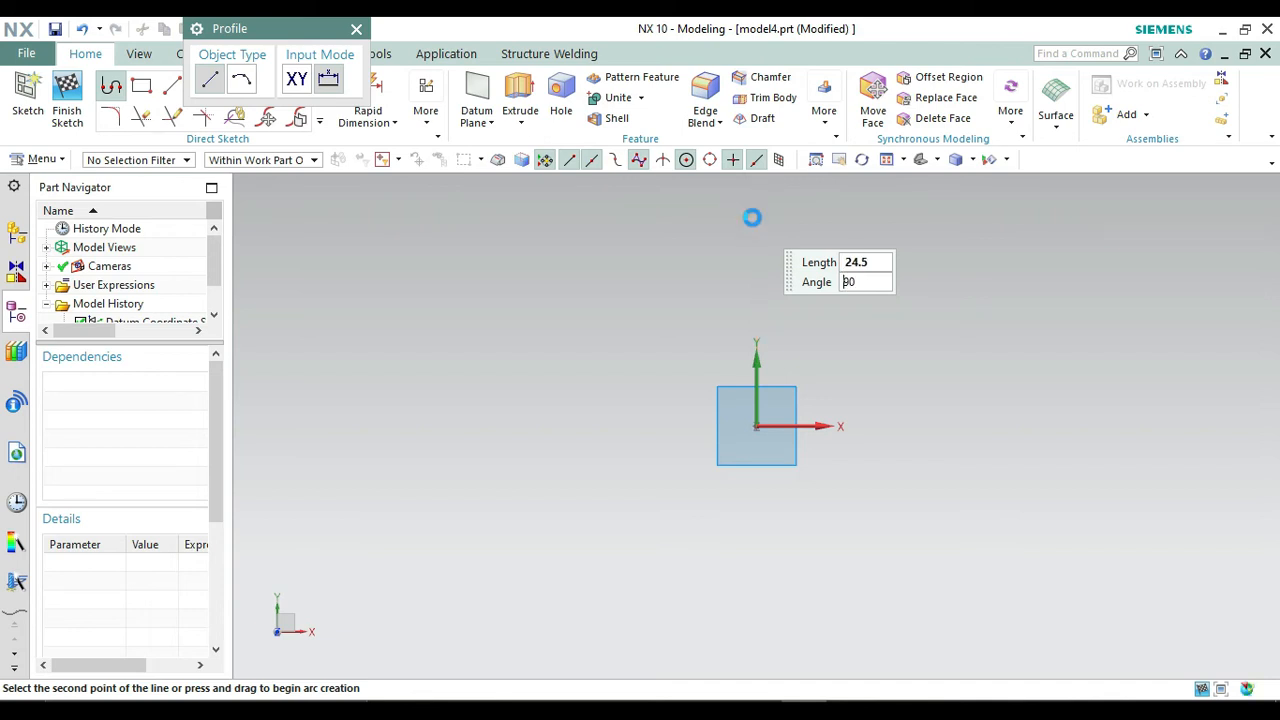
pyautogui.rightClick(811, 254)
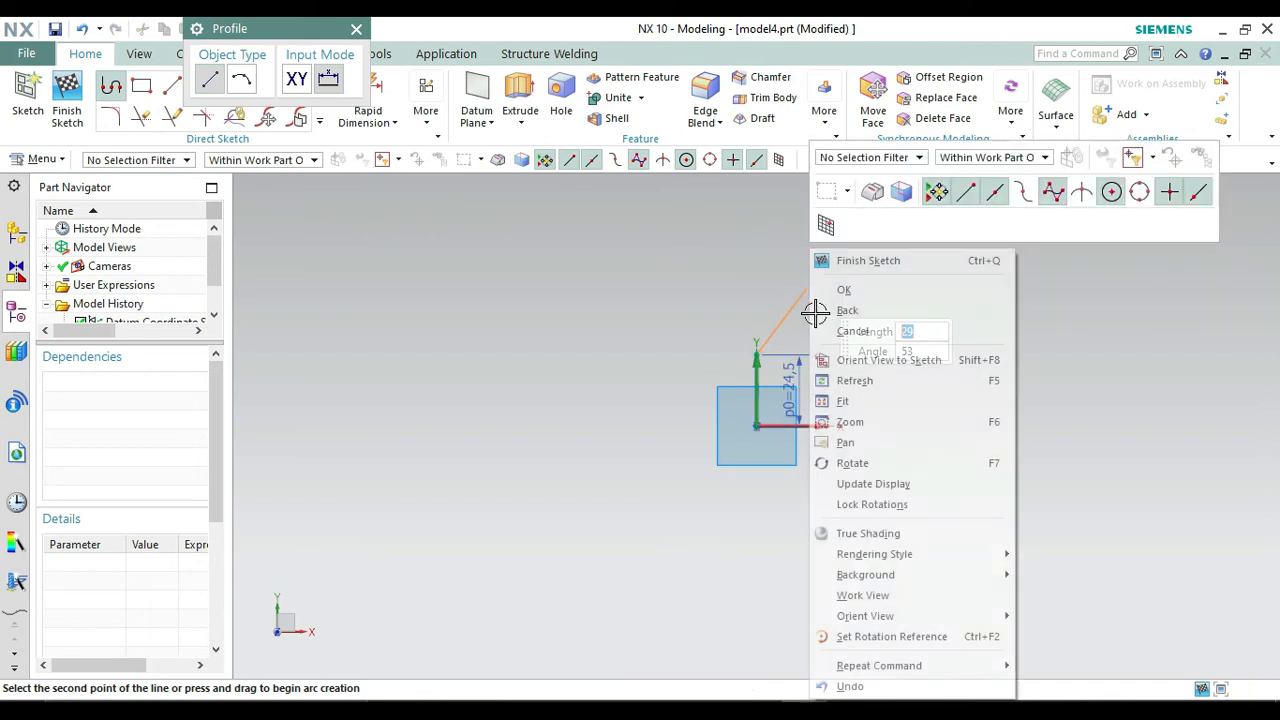
pyautogui.click(842, 362)
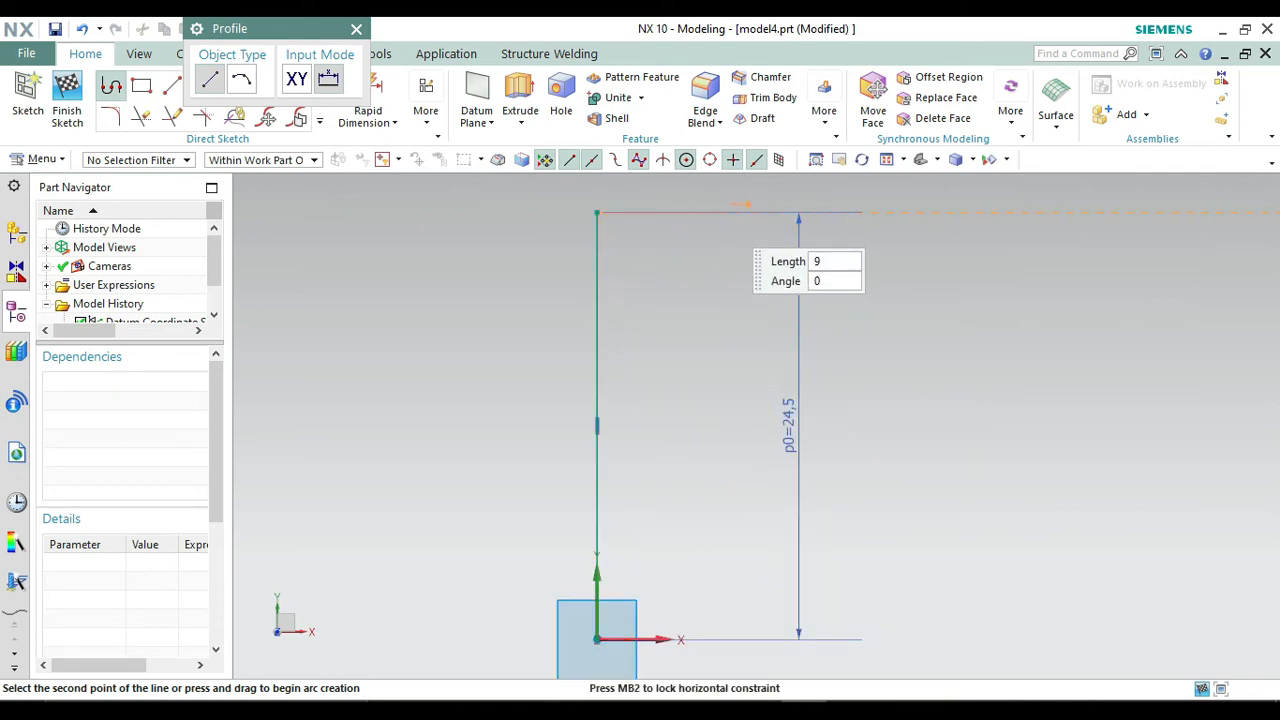
pyautogui.click(720, 214)
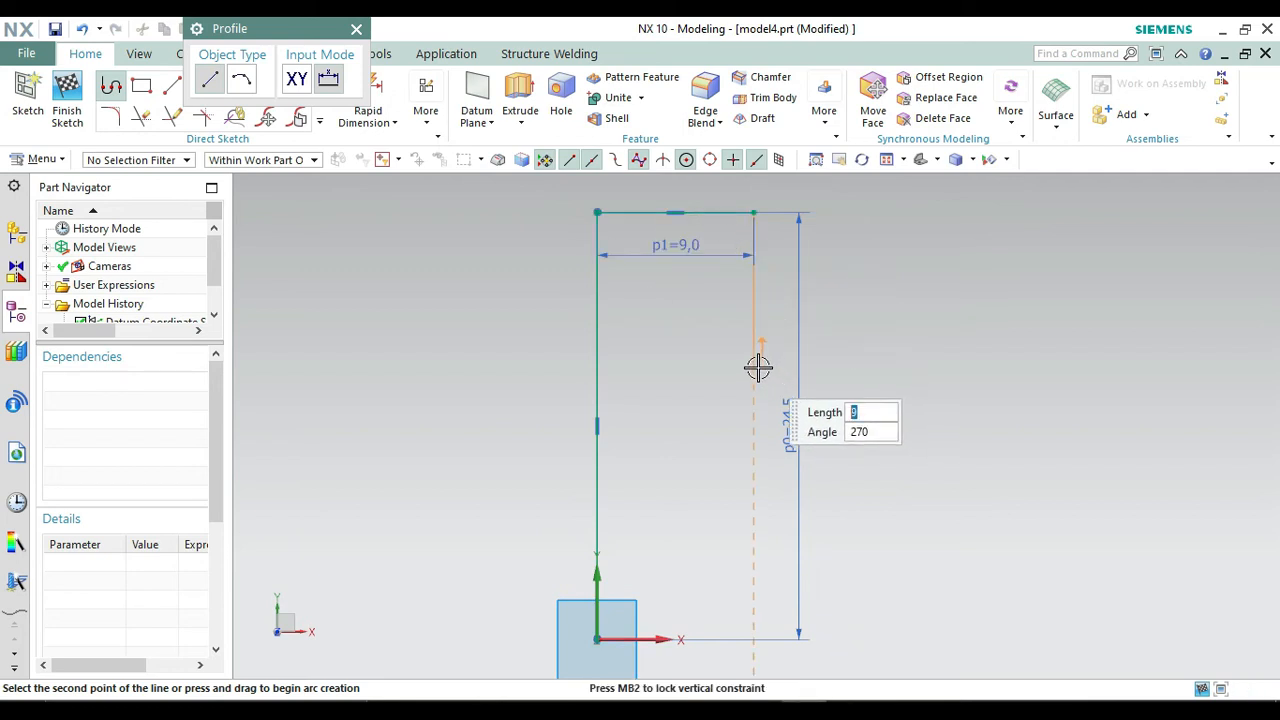
pyautogui.press('Tab')
pyautogui.press('Return')
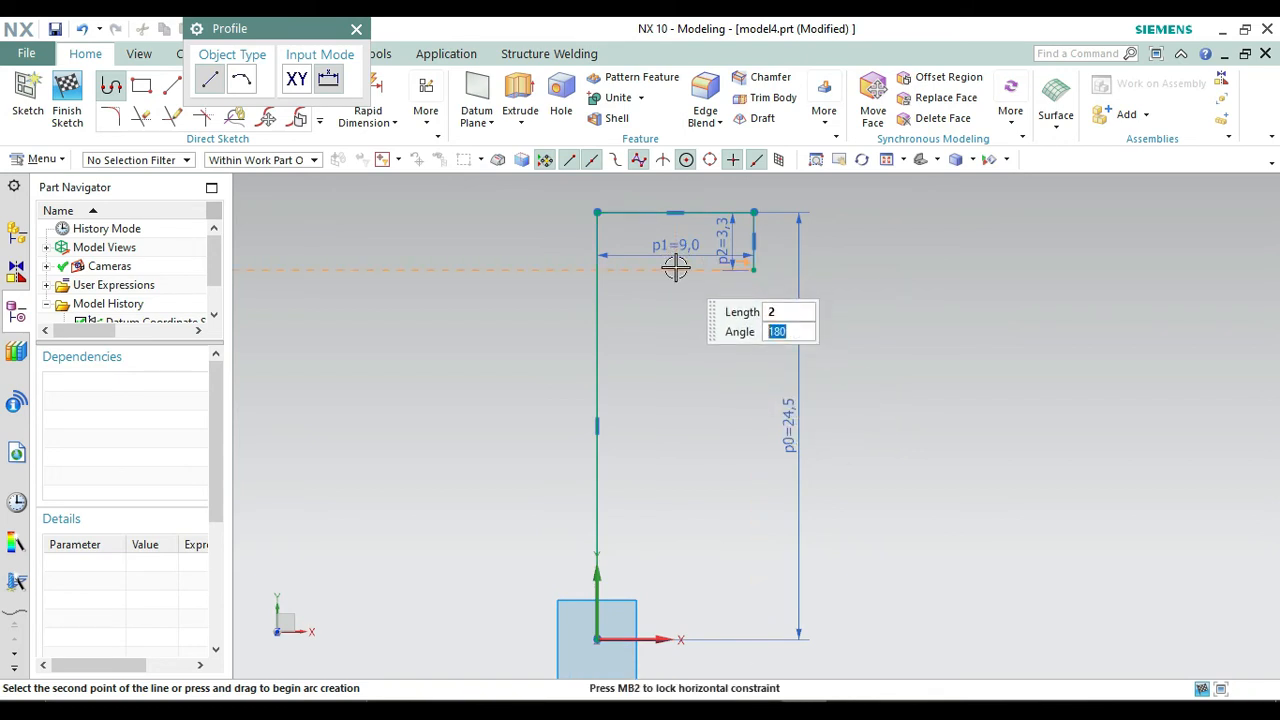
# Undo a trial 2 mm horizontal line and draw a 1 by 1 mm triangle with a 45-degree diagonal at the 3.3 mm line's lower end.
pyautogui.press('Return')
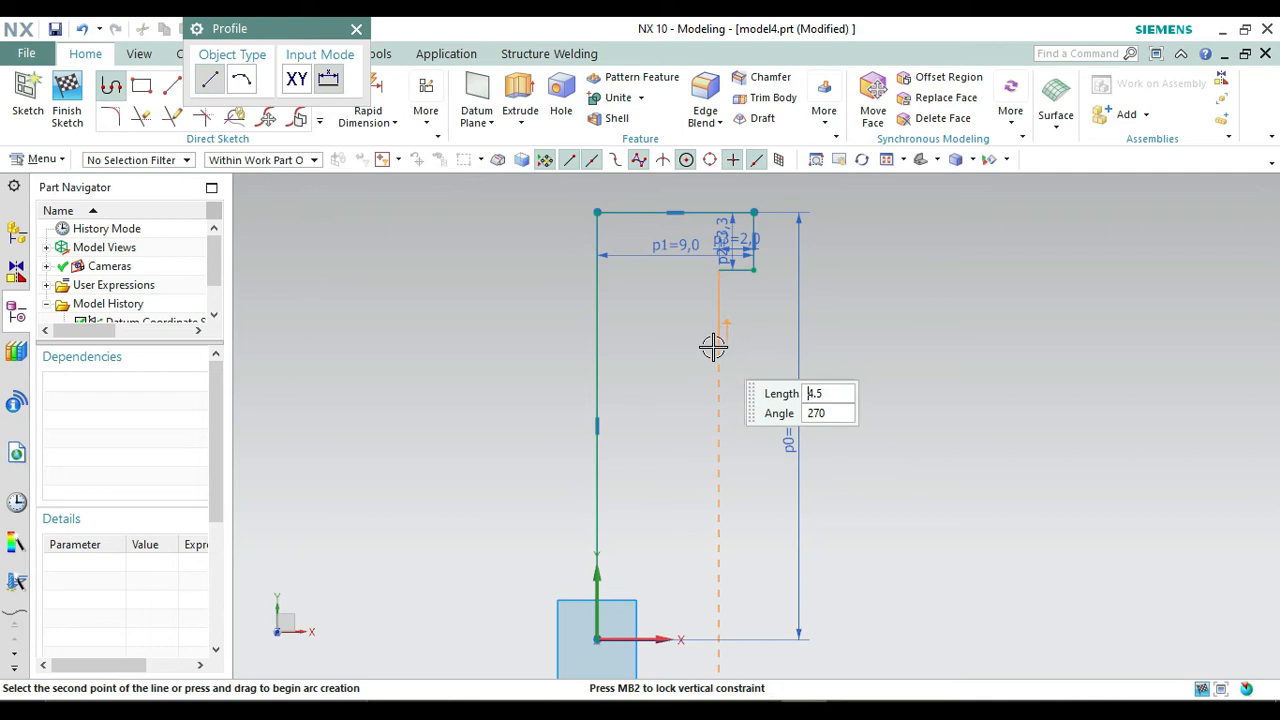
pyautogui.hotkey('ctrl', 'z')
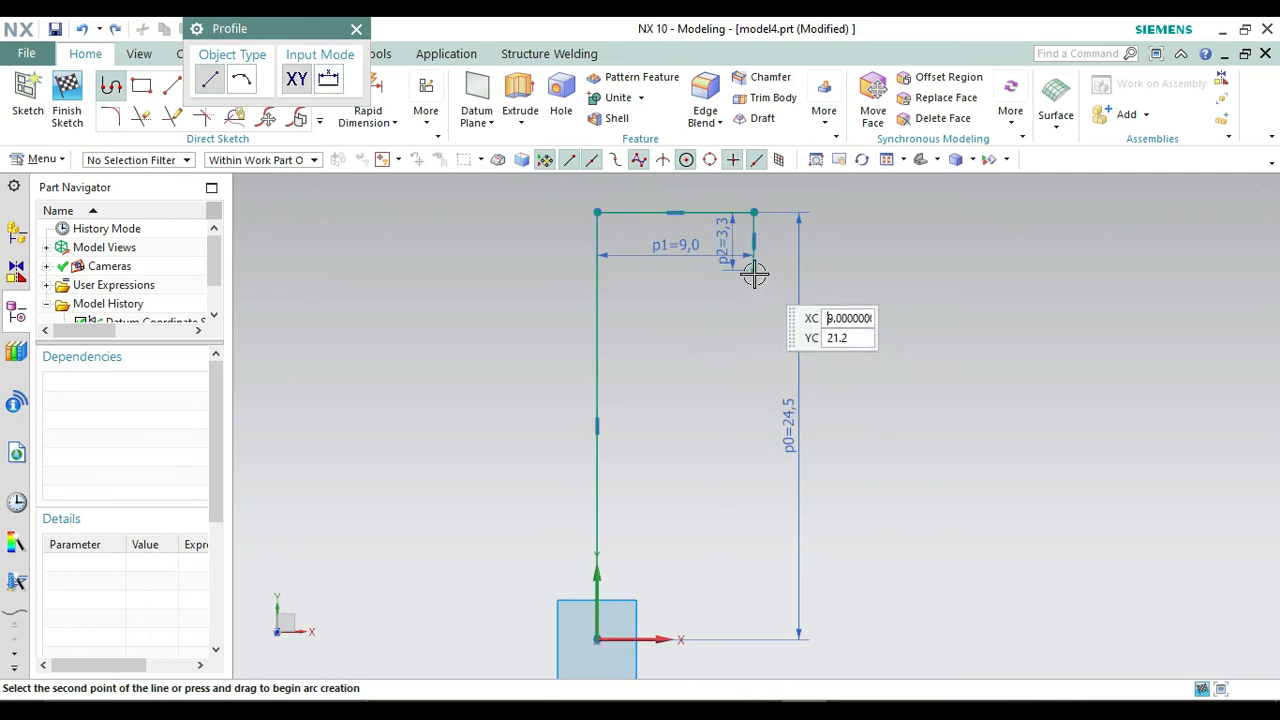
pyautogui.click(753, 269)
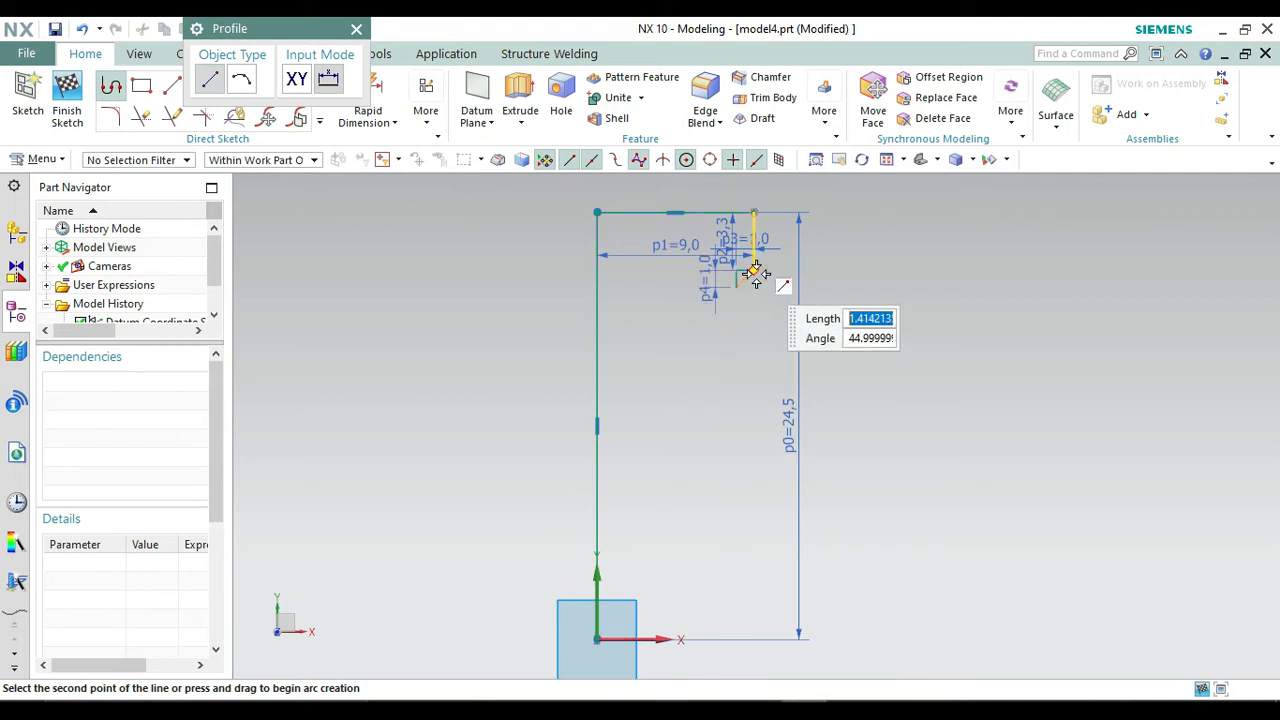
pyautogui.click(755, 274)
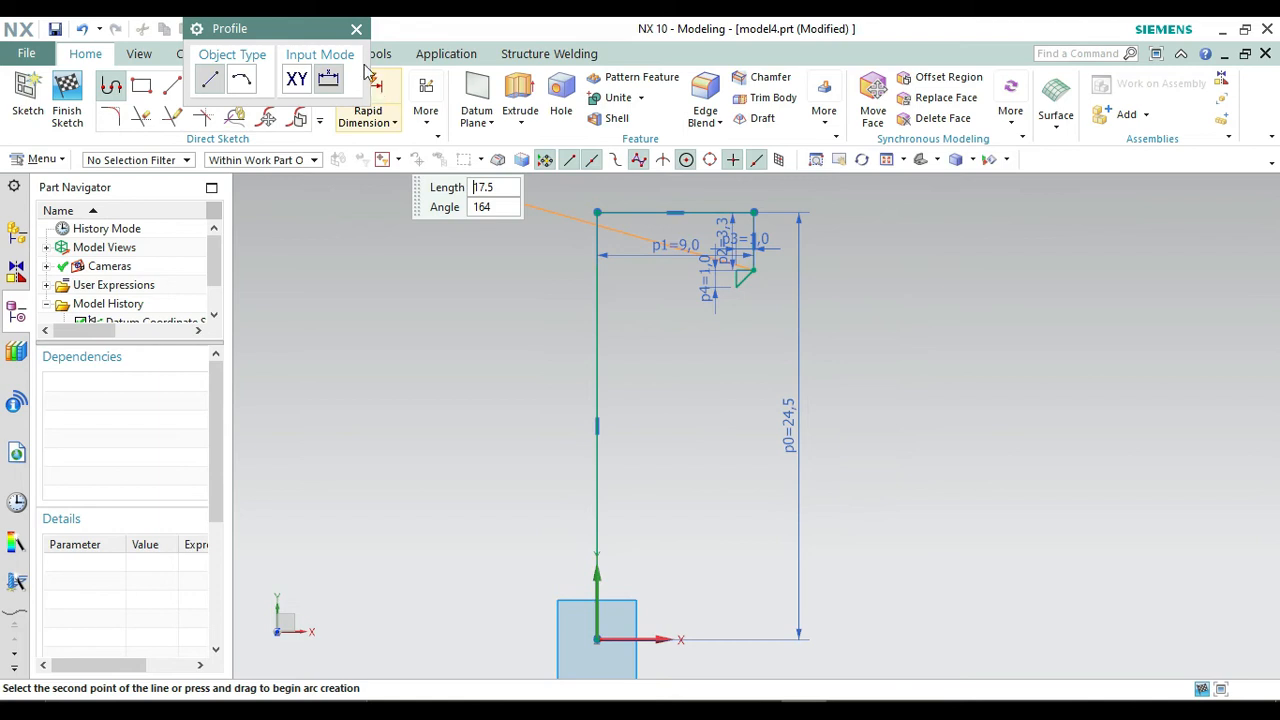
pyautogui.click(356, 30)
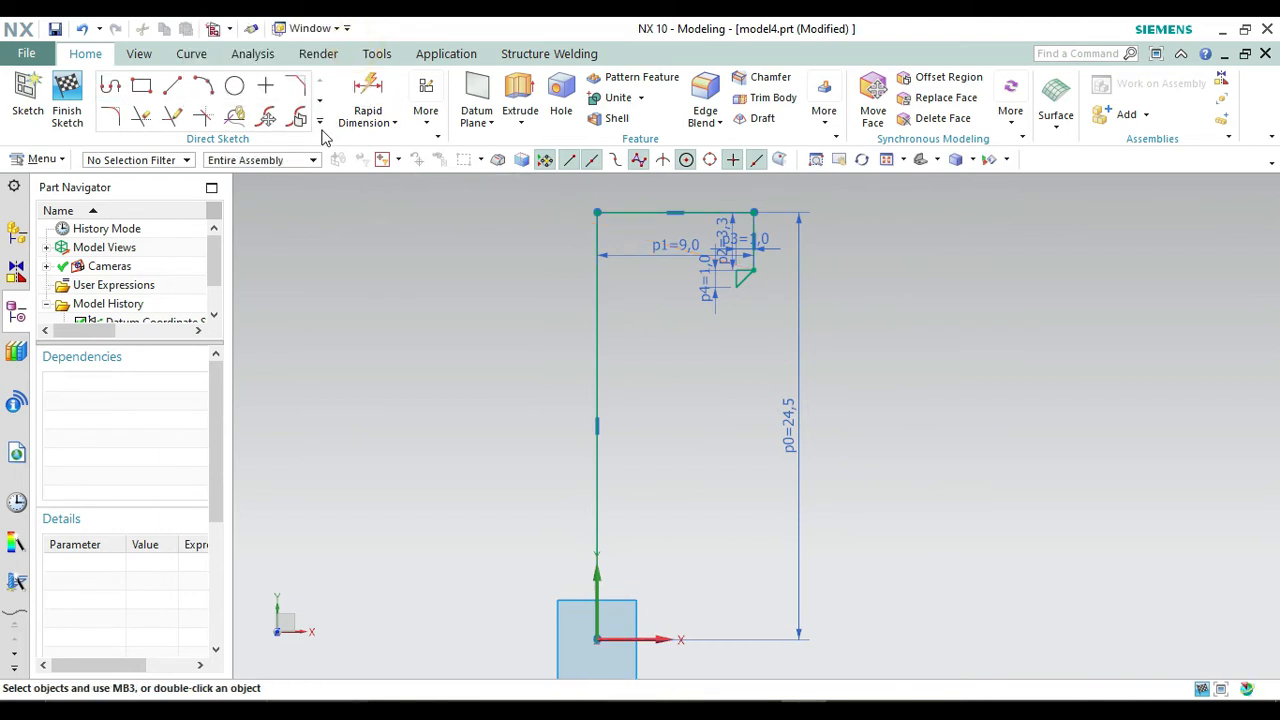
# Trim away the horizontal and vertical legs of the upper 1 mm triangle, keeping only its diagonal.
pyautogui.click(140, 118)
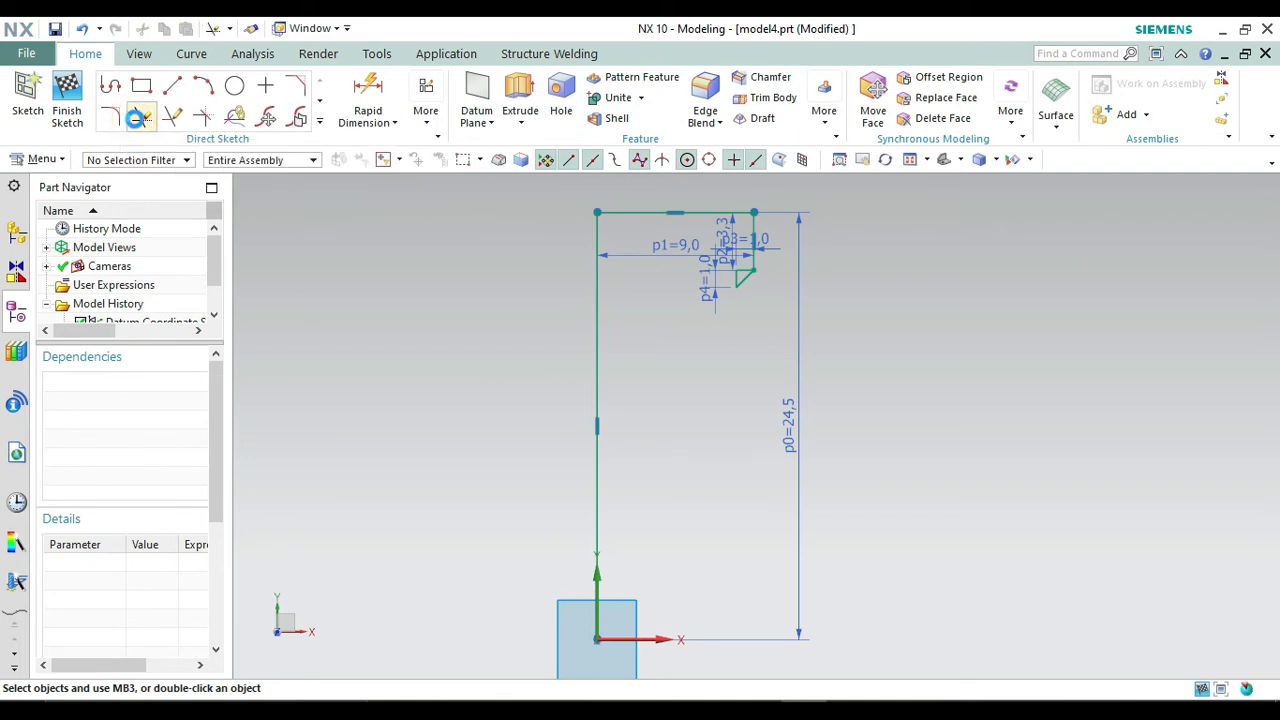
pyautogui.click(742, 262)
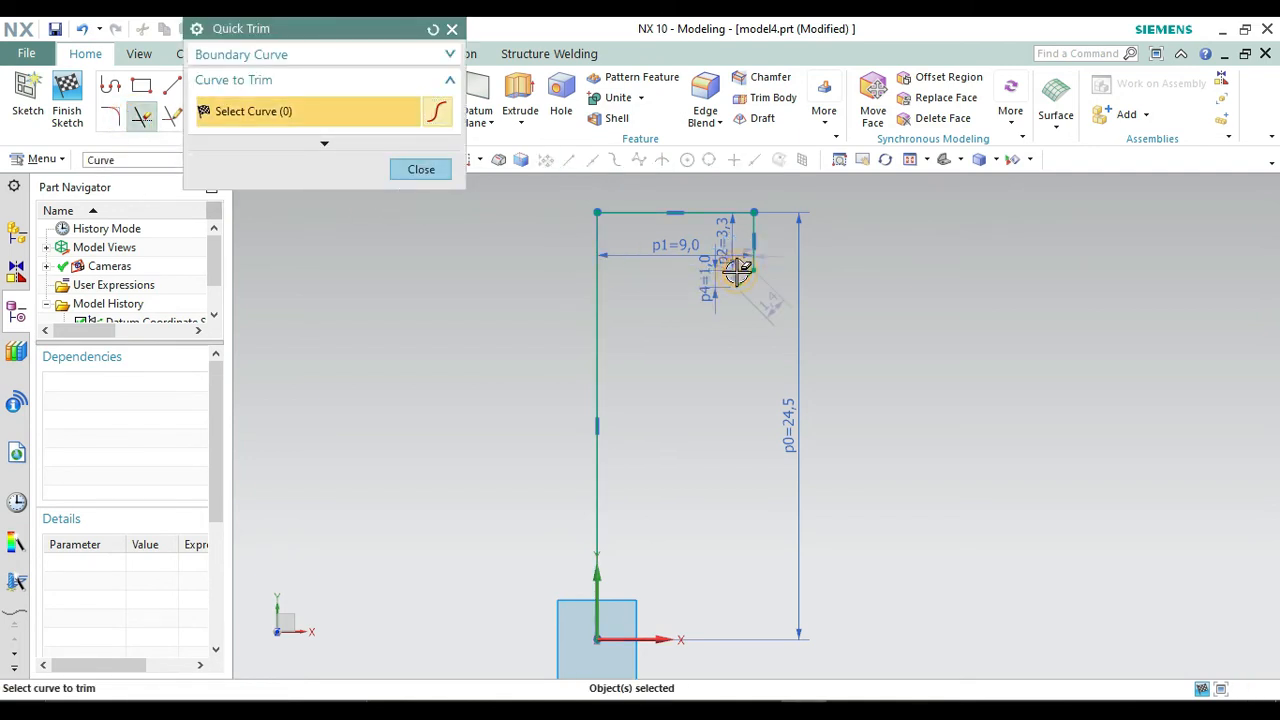
pyautogui.click(450, 29)
# Draw a 16 mm vertical line down from the upper diagonal's free end, ending in a 1 by 1 mm triangle with an outward-sloping diagonal.
pyautogui.click(112, 88)
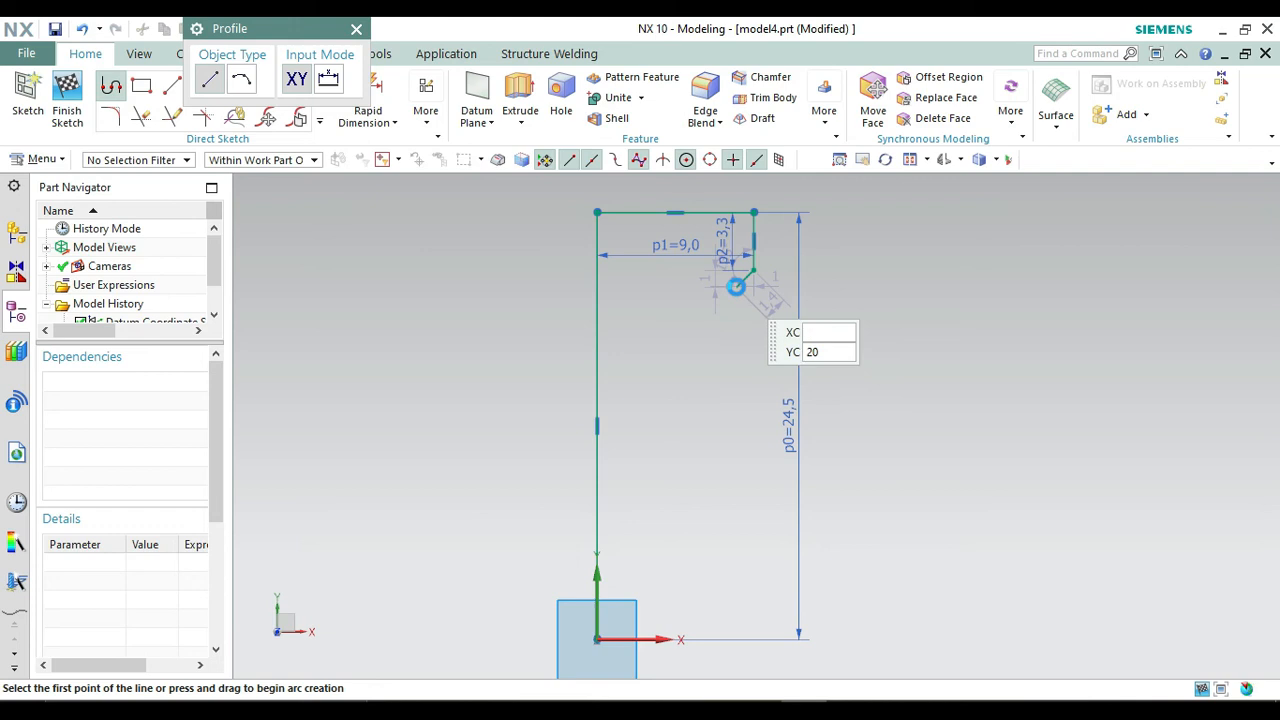
pyautogui.click(737, 285)
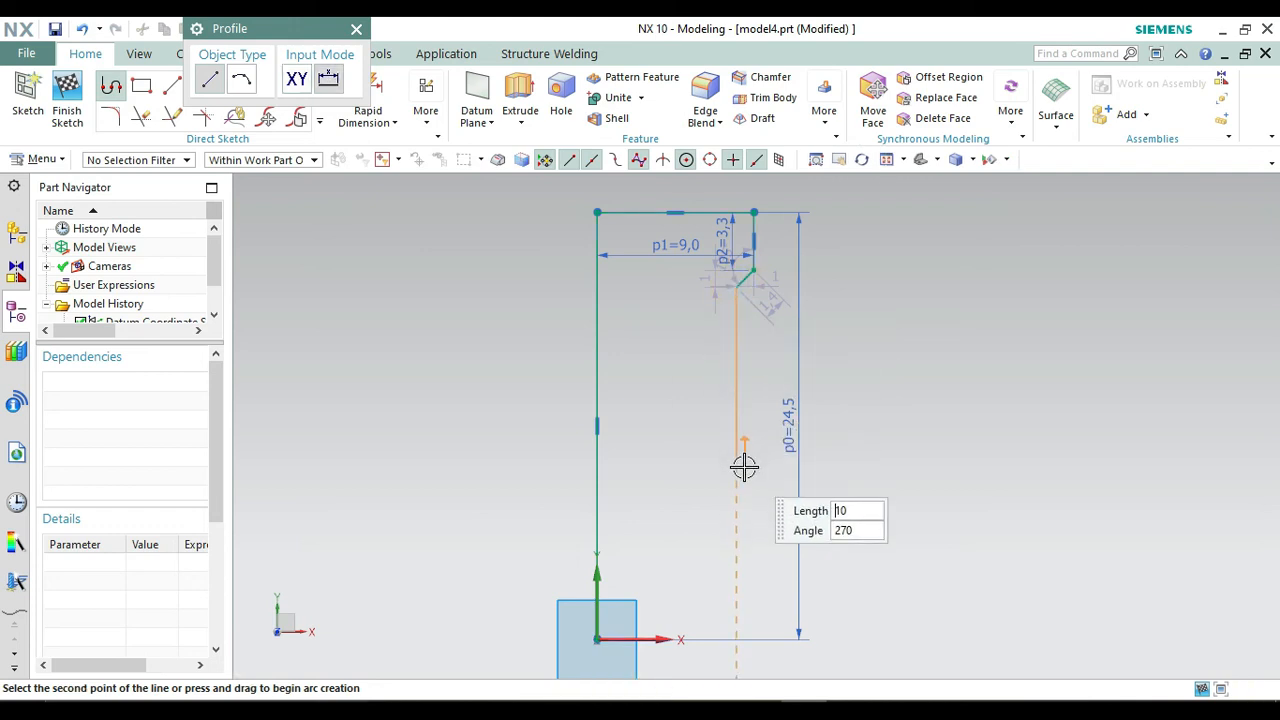
pyautogui.press('Return')
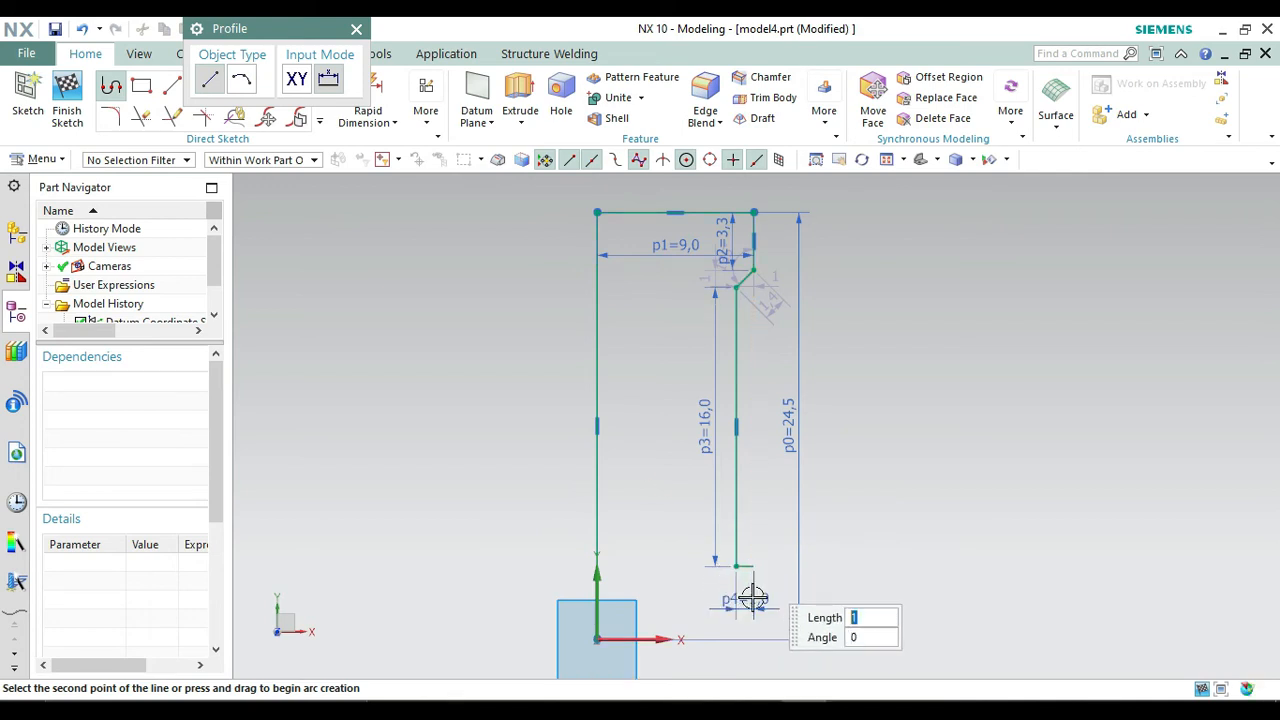
pyautogui.press('Return')
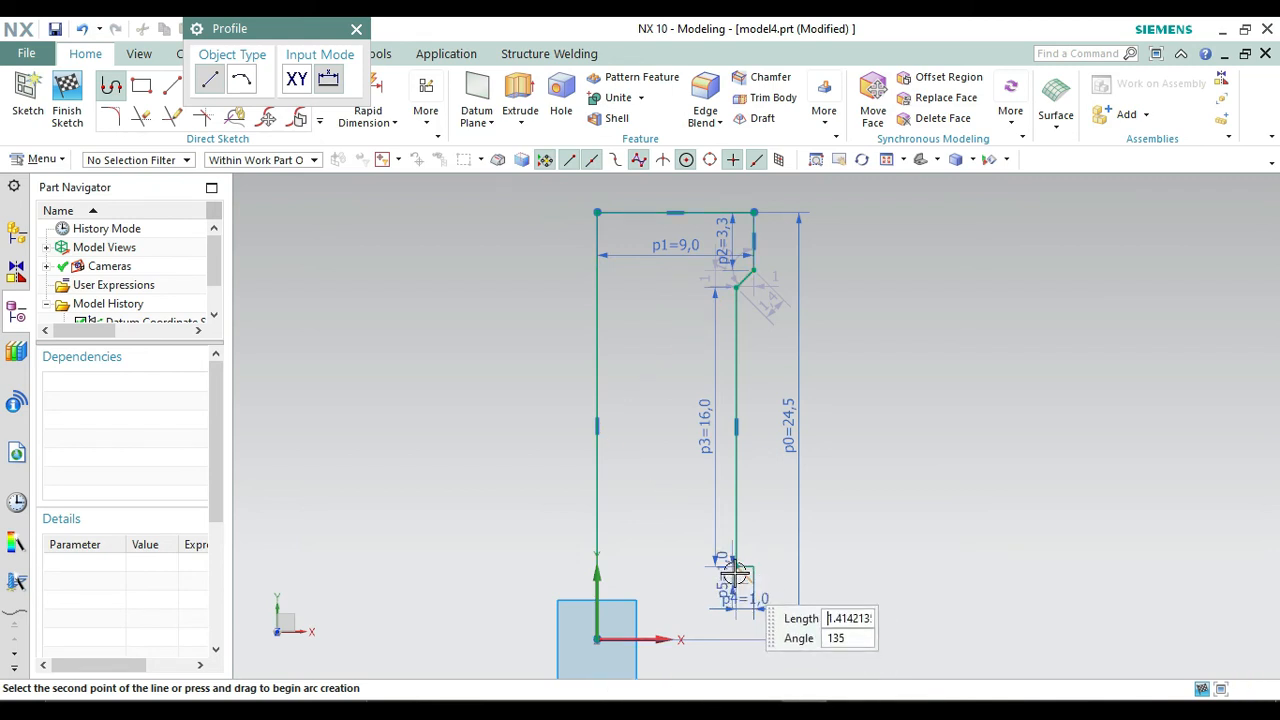
pyautogui.click(735, 568)
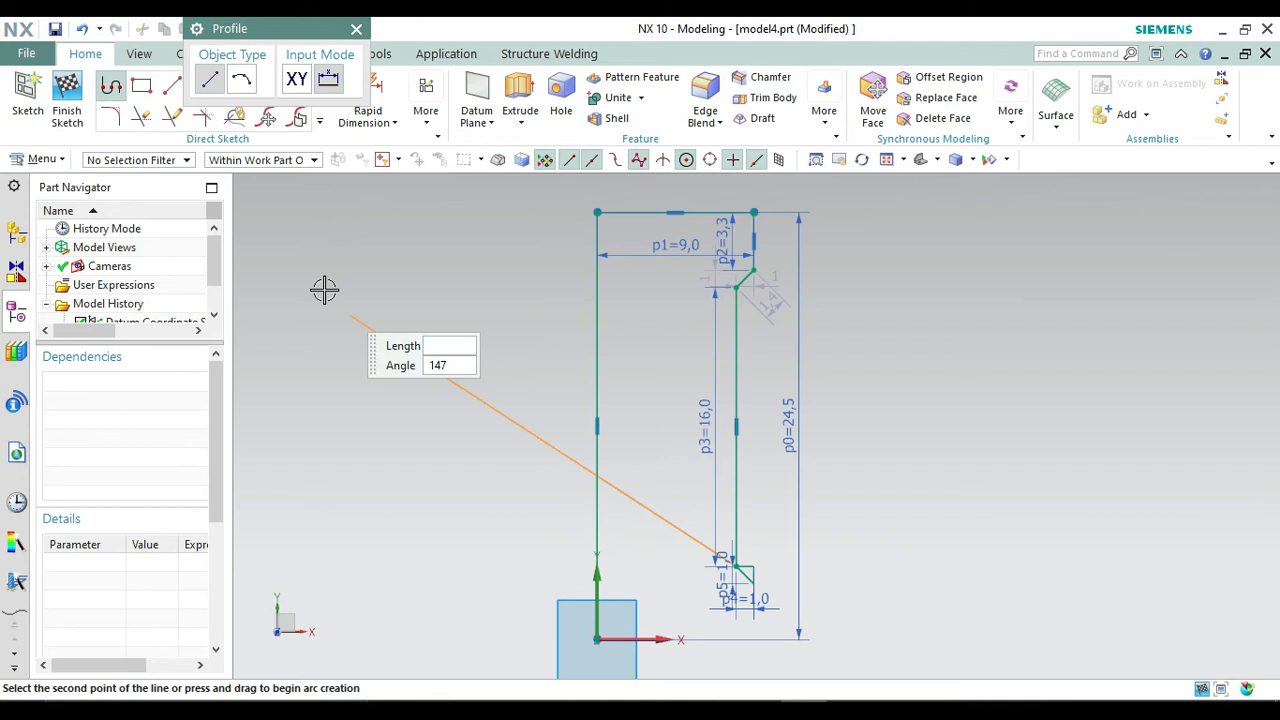
pyautogui.click(357, 30)
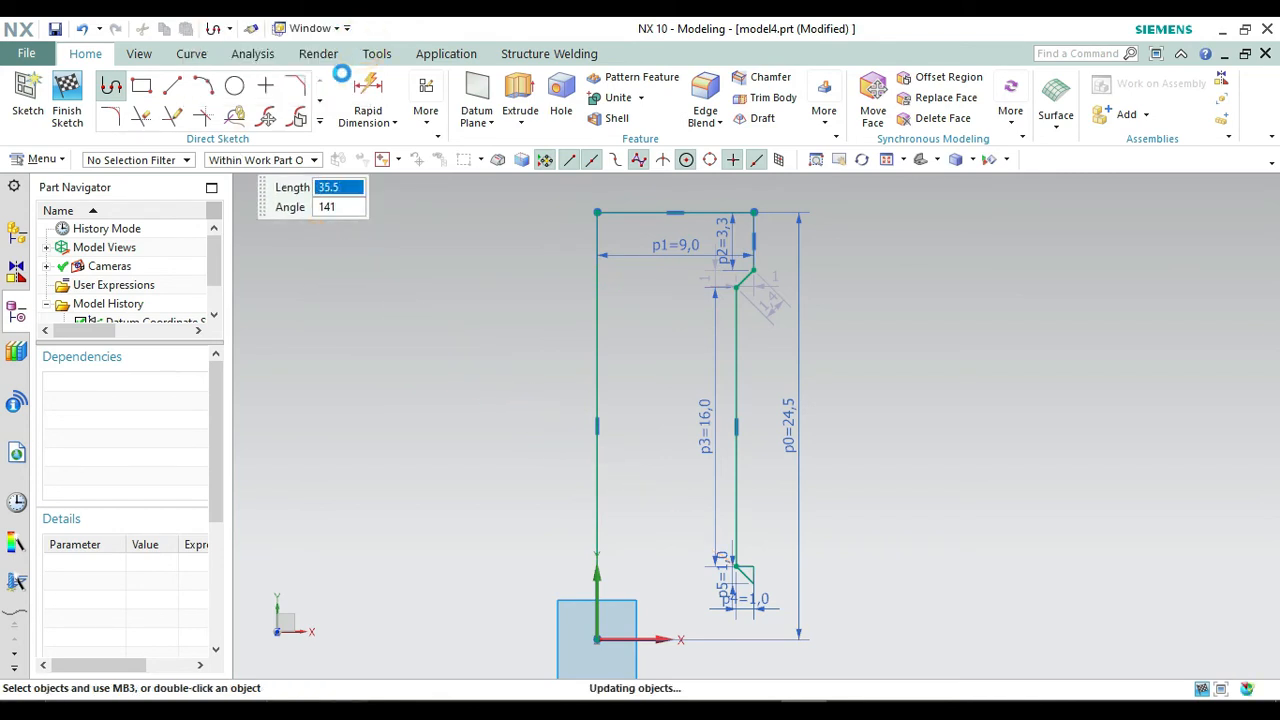
# Trim away the two straight 1 mm legs of the lower triangle, keeping only its diagonal.
pyautogui.click(141, 118)
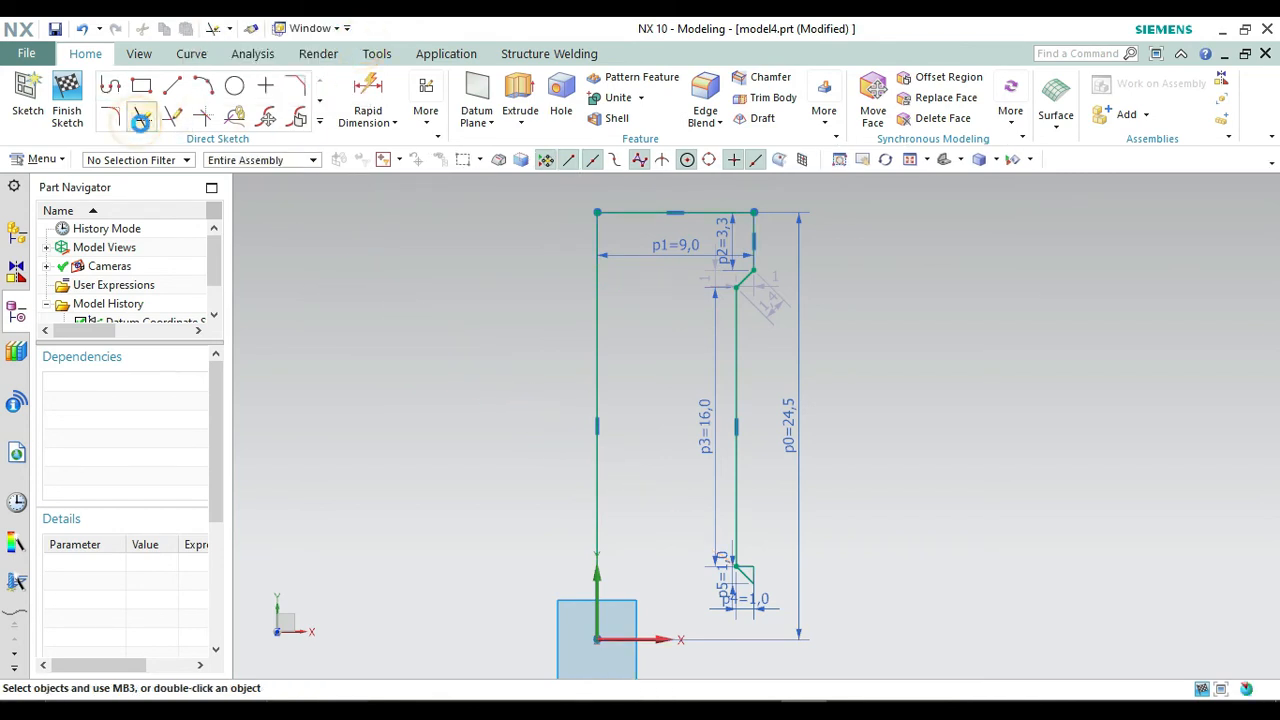
pyautogui.click(752, 572)
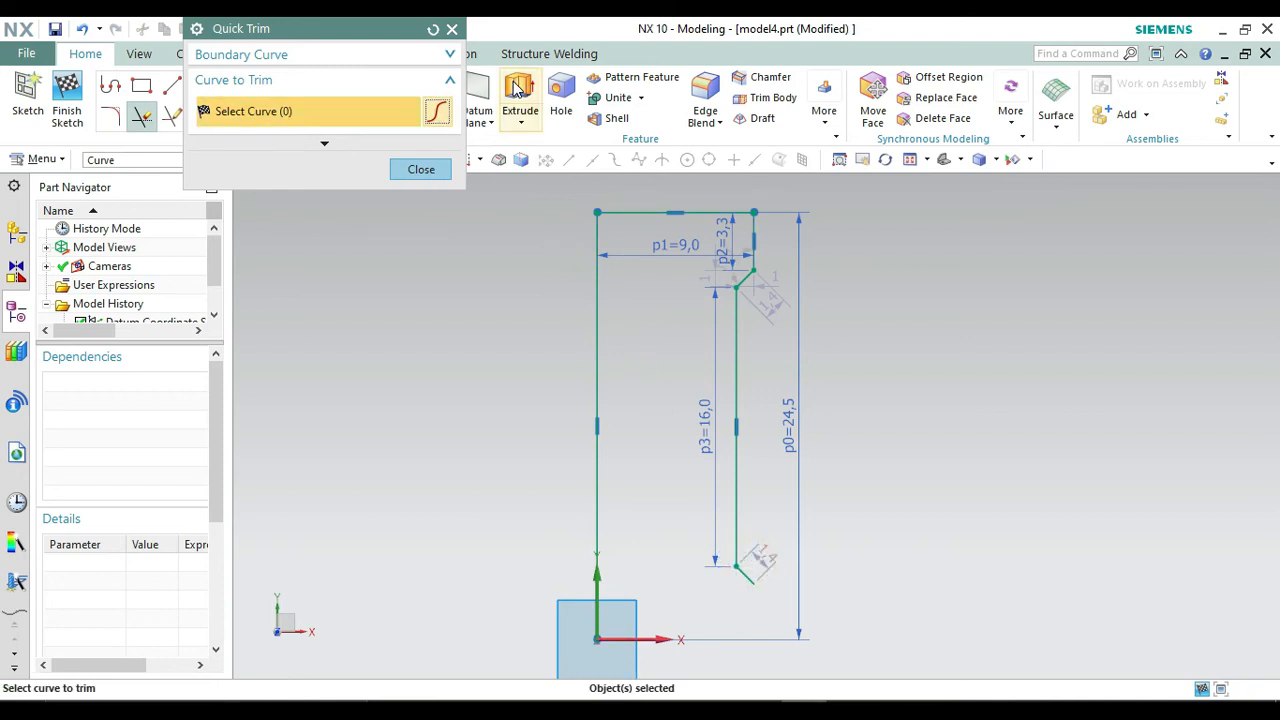
pyautogui.click(452, 29)
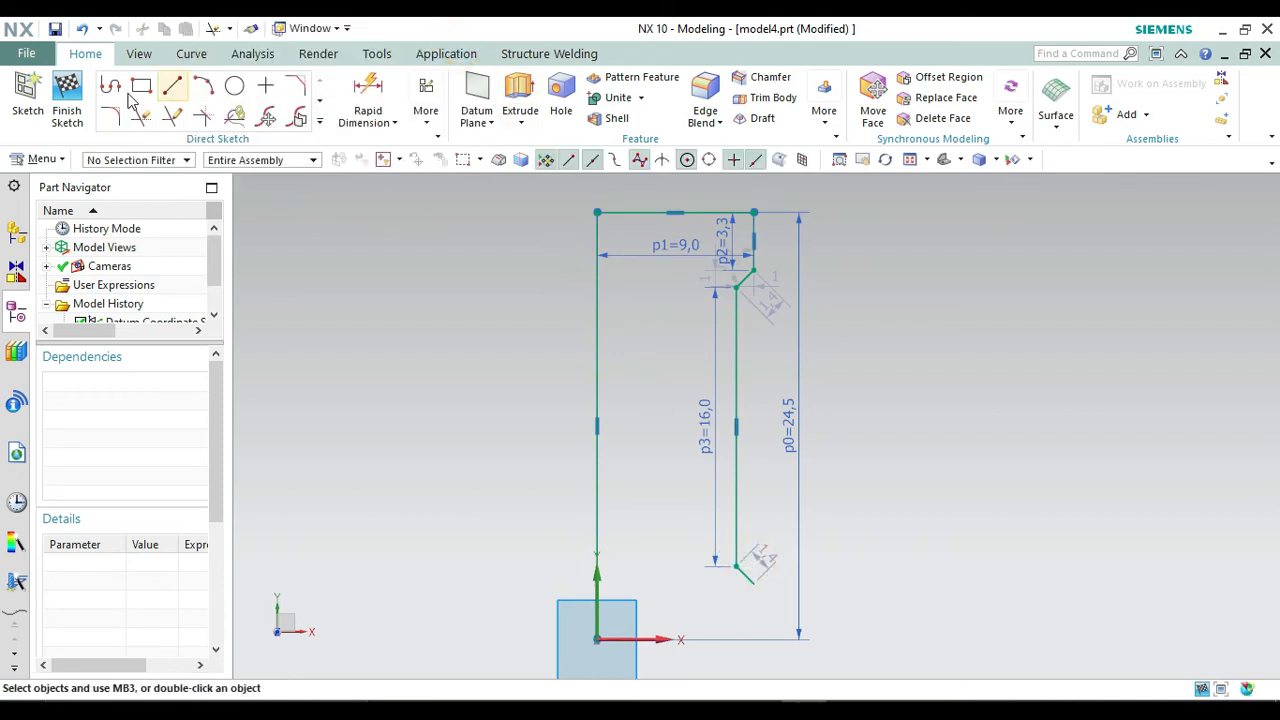
# Close the profile with a 3.2 mm vertical line down from the lower diagonal and a 9 mm horizontal line to the origin, and finish the sketch.
pyautogui.click(111, 86)
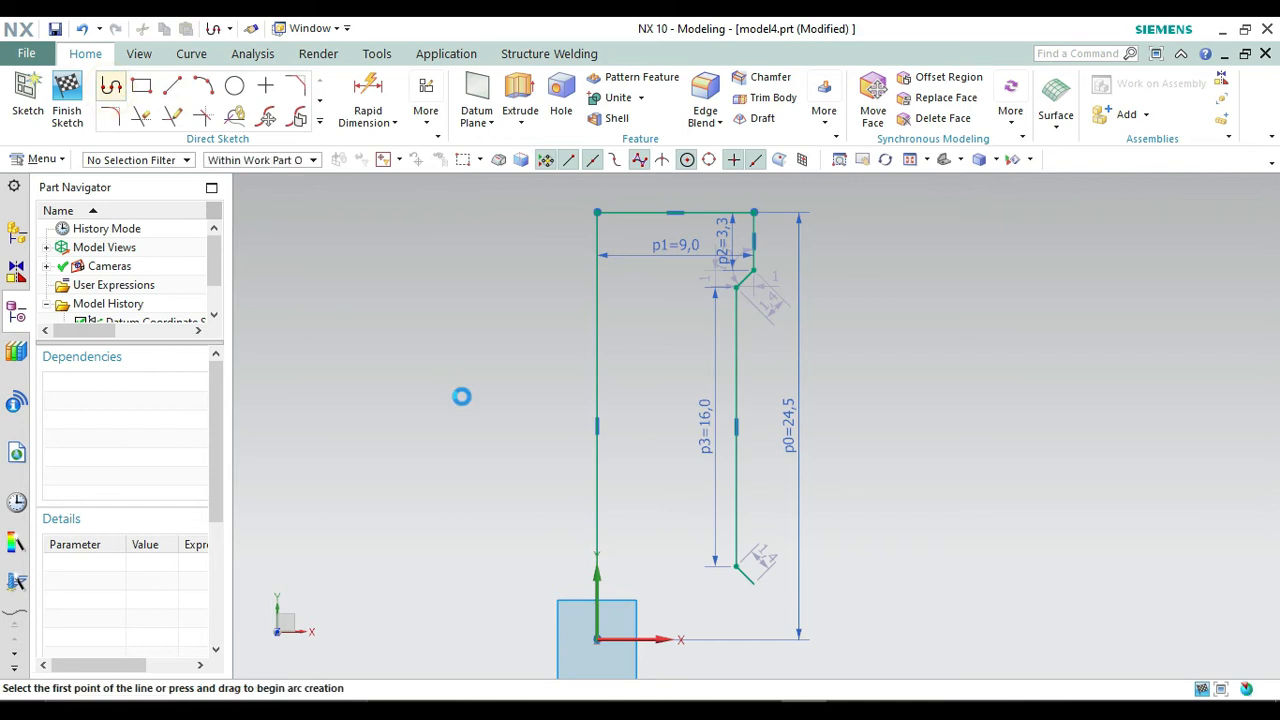
pyautogui.click(754, 585)
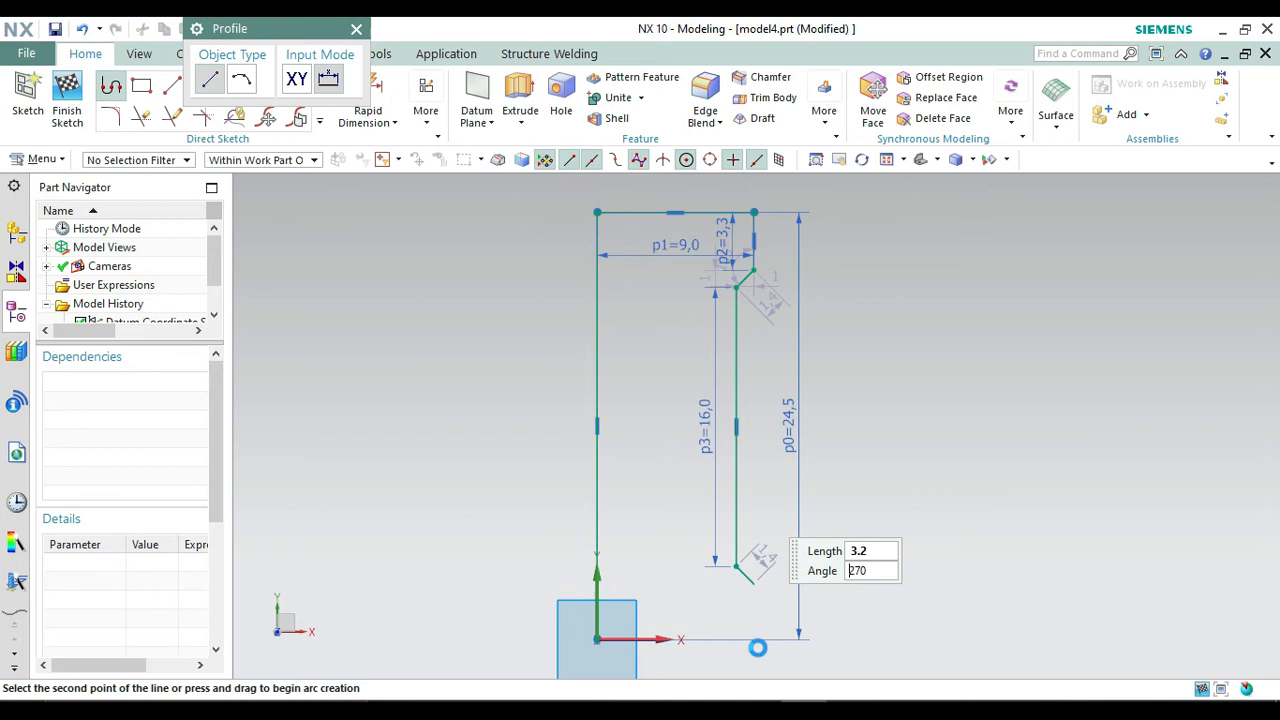
pyautogui.press('Return')
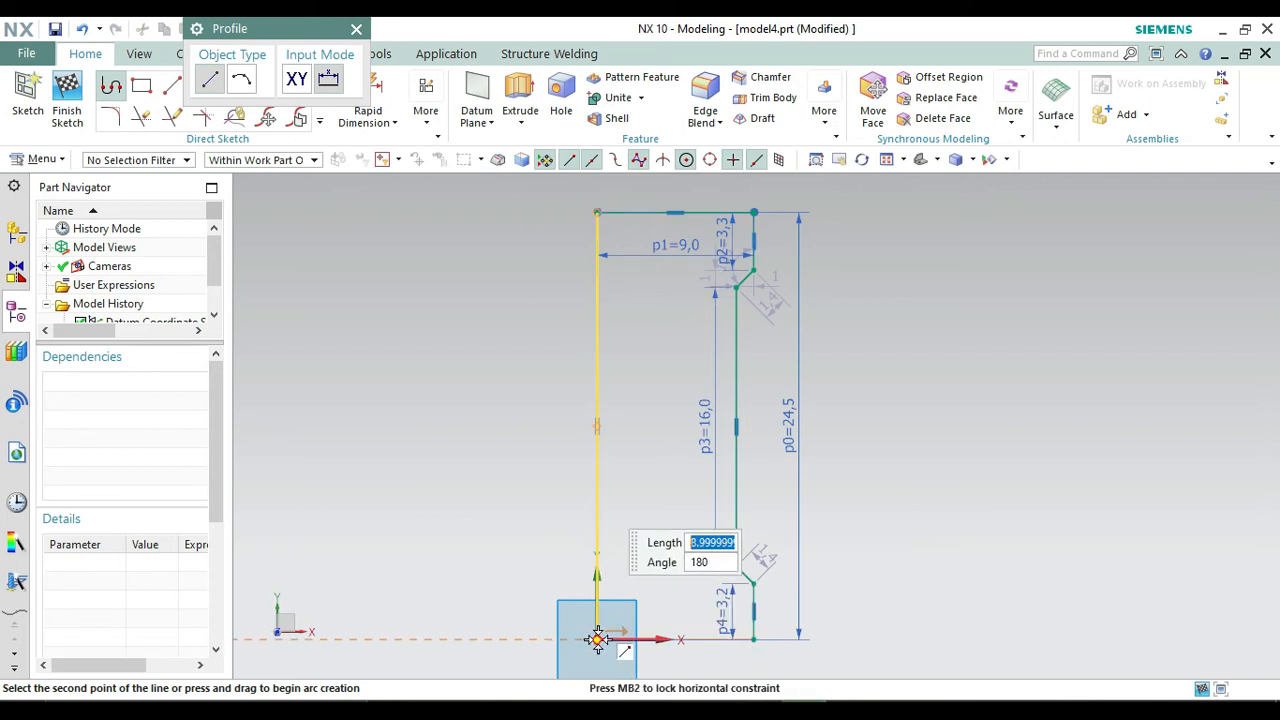
pyautogui.write('9')
pyautogui.press('Return')
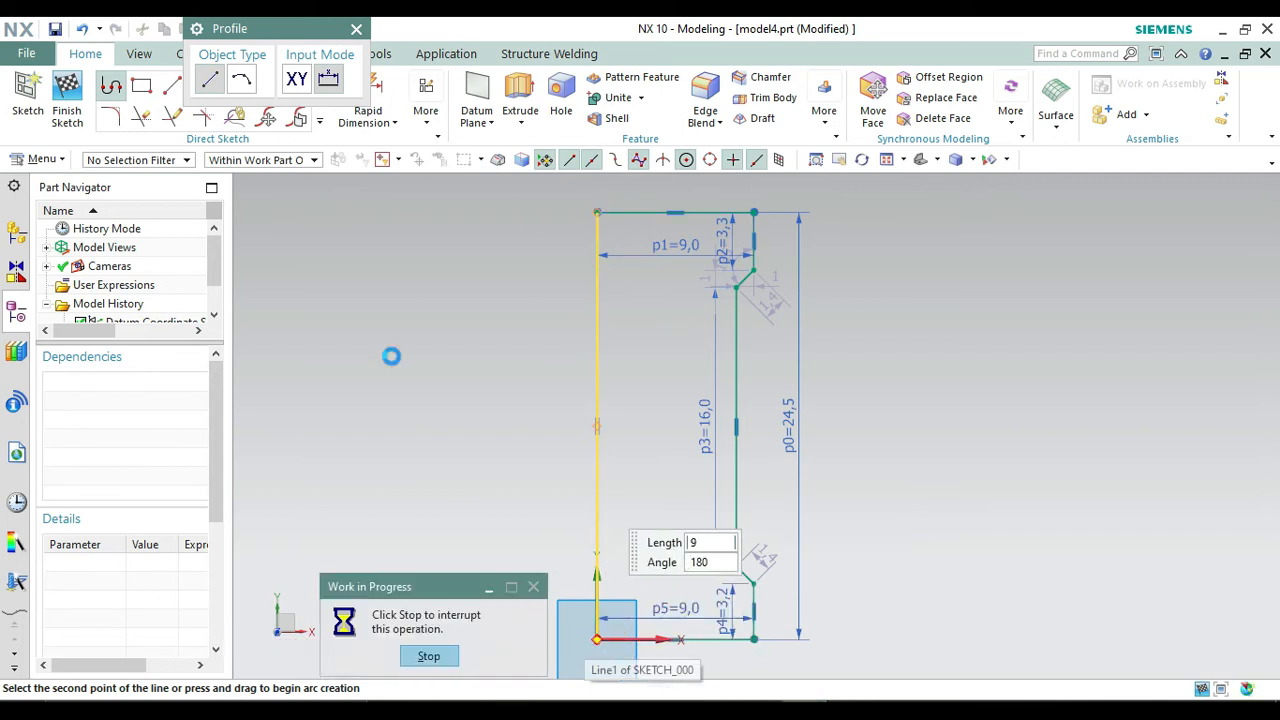
pyautogui.click(358, 28)
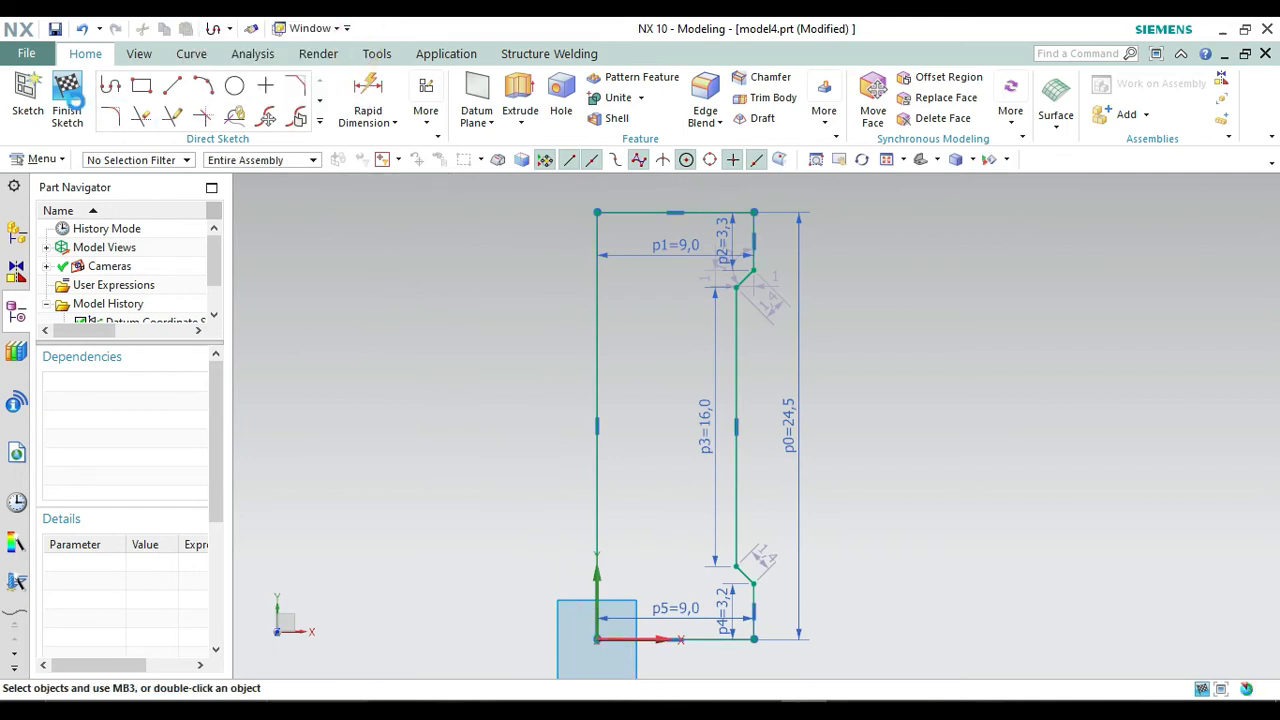
pyautogui.click(68, 96)
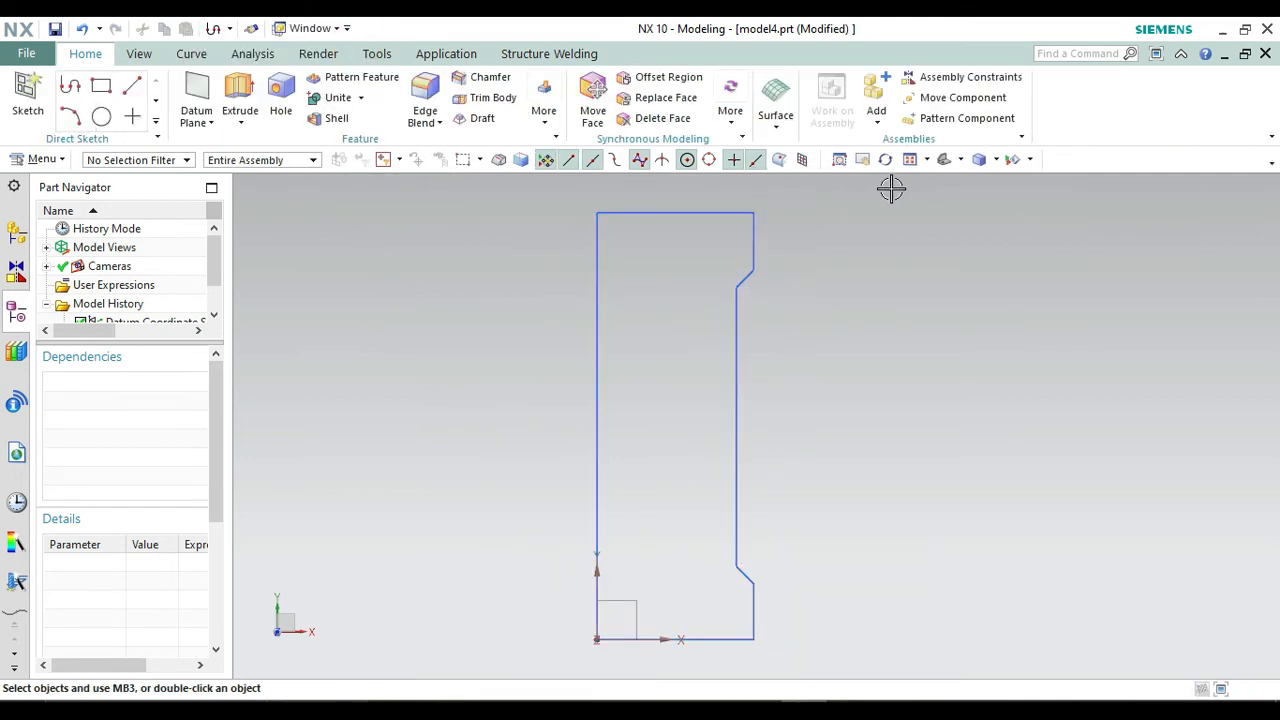
# Revolve the closed profile 360 degrees about an X-direction axis through the 9 mm edge opposite the origin, as a separate body.
pyautogui.click(946, 163)
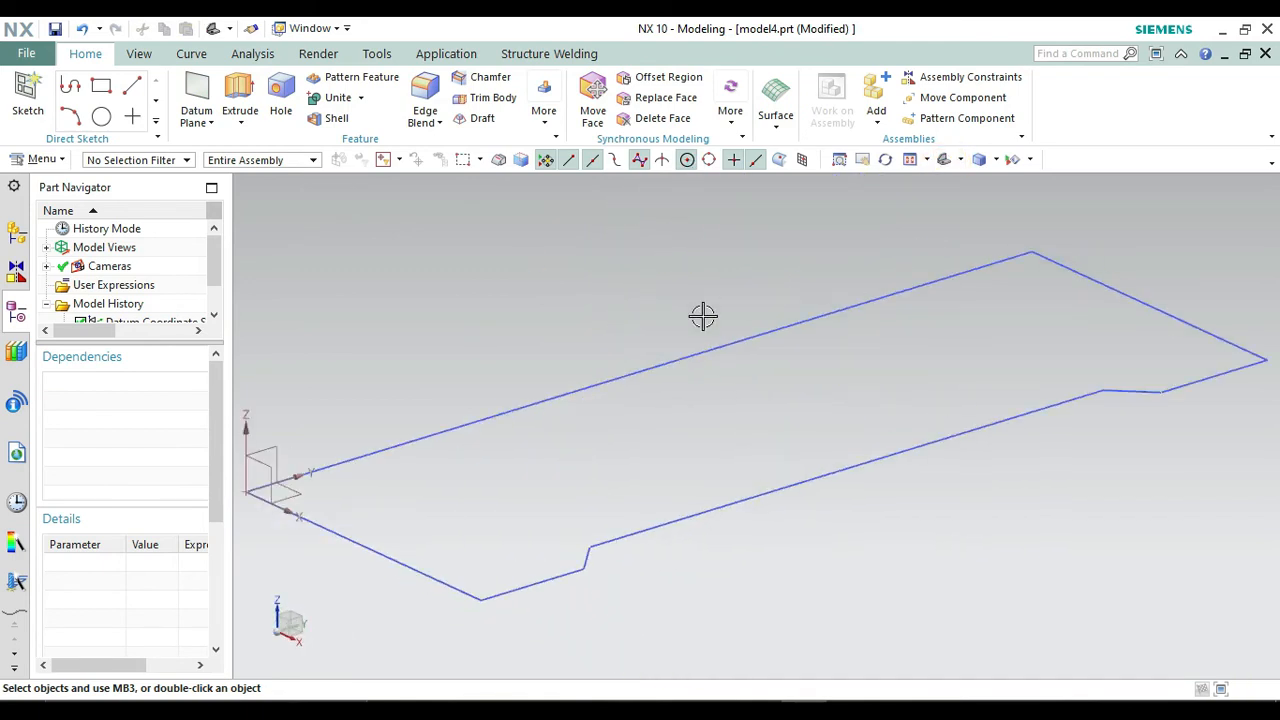
pyautogui.click(240, 122)
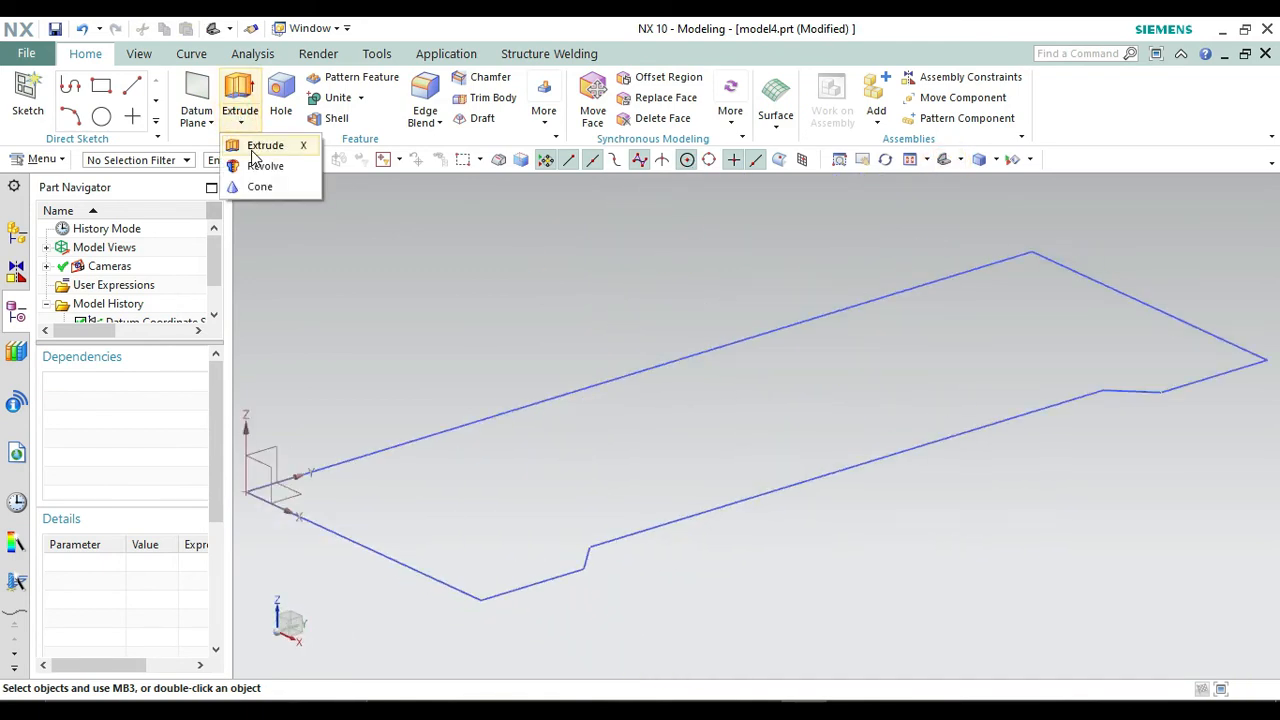
pyautogui.click(256, 164)
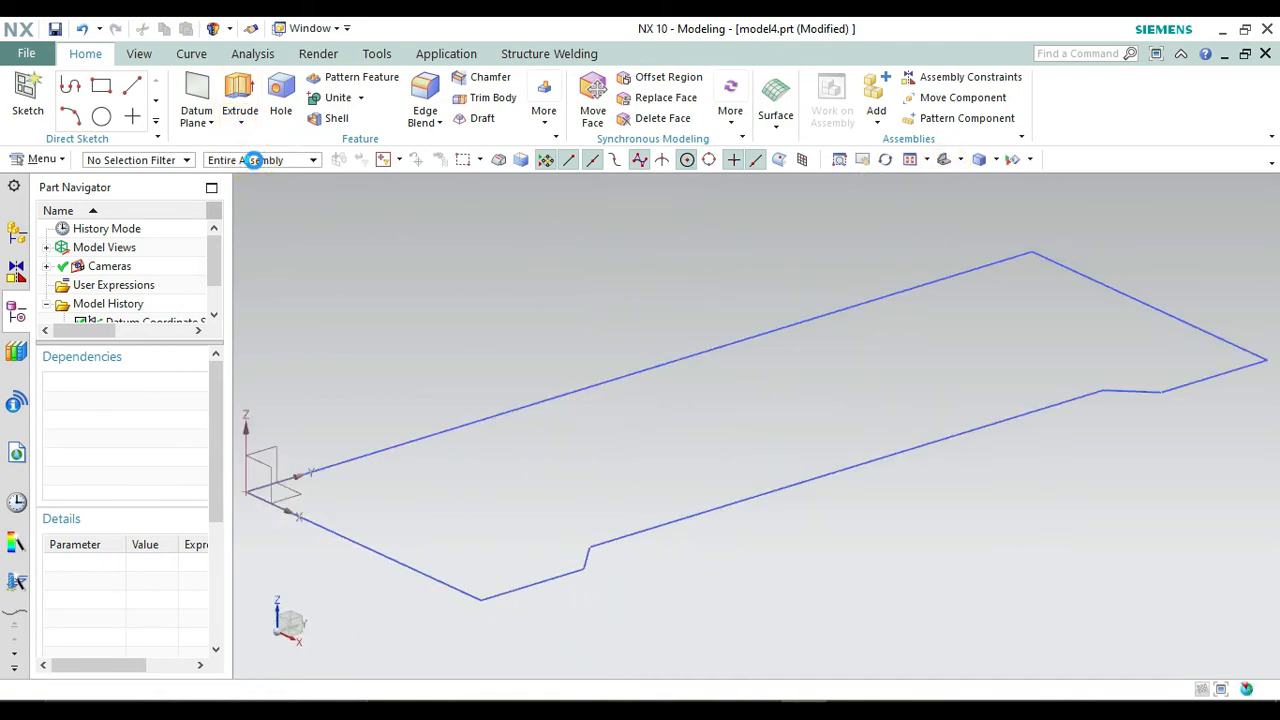
pyautogui.moveTo(246, 33); pyautogui.dragTo(93, 24)
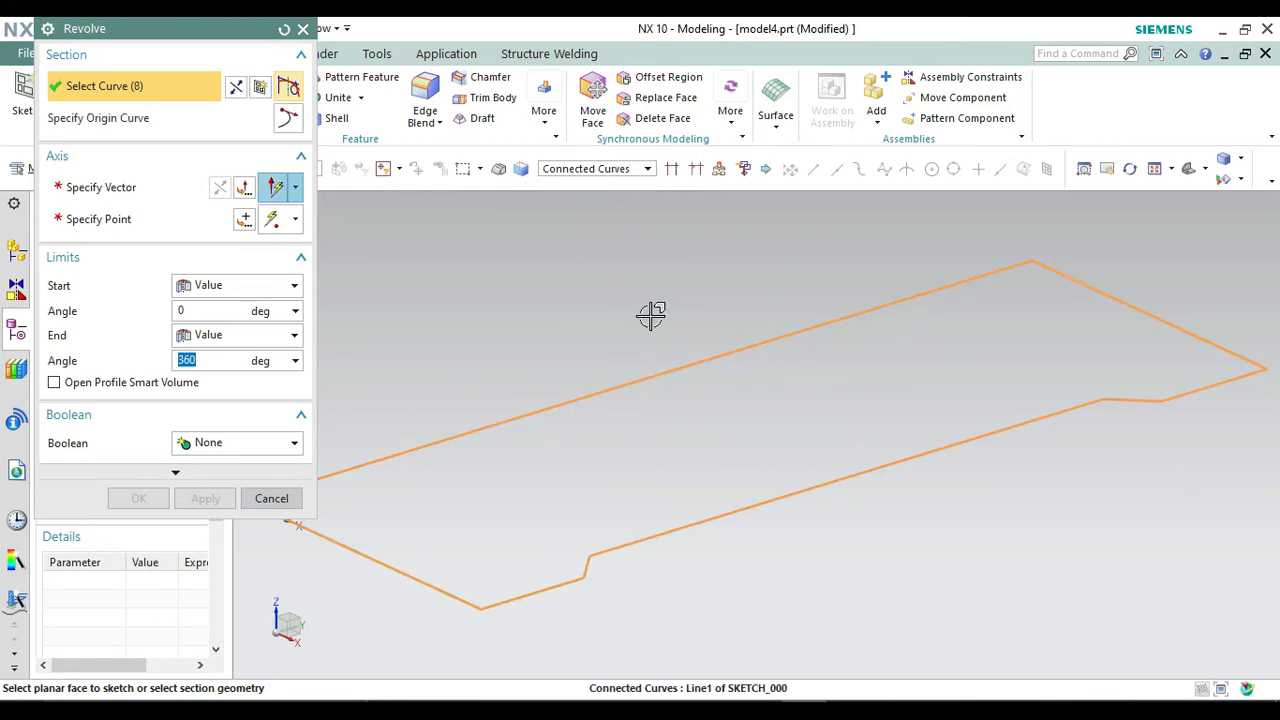
pyautogui.click(60, 190)
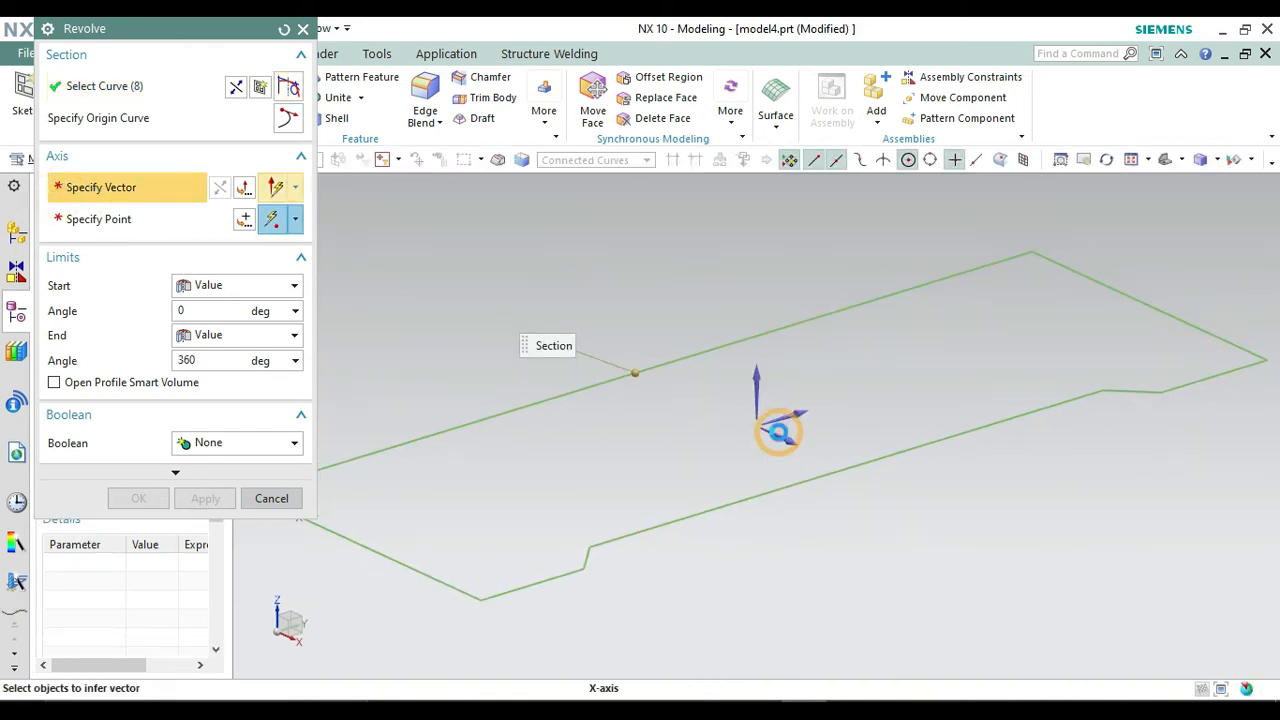
pyautogui.click(778, 428)
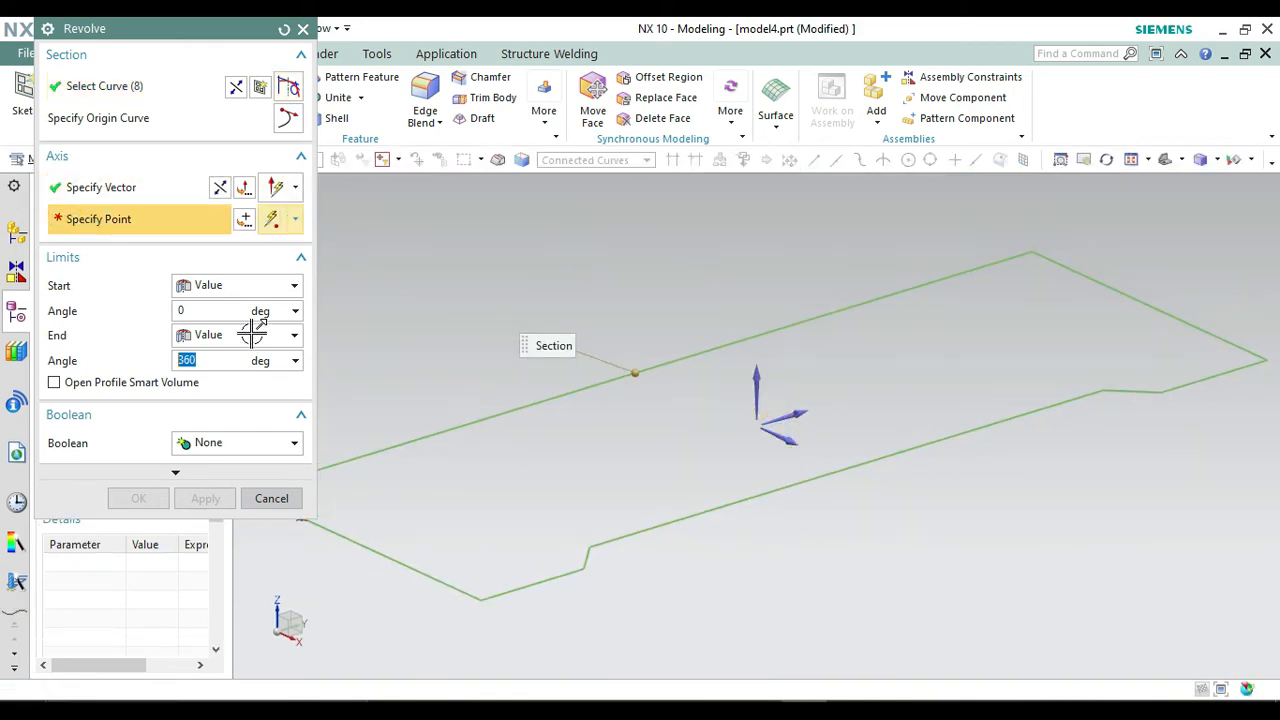
pyautogui.click(1148, 316)
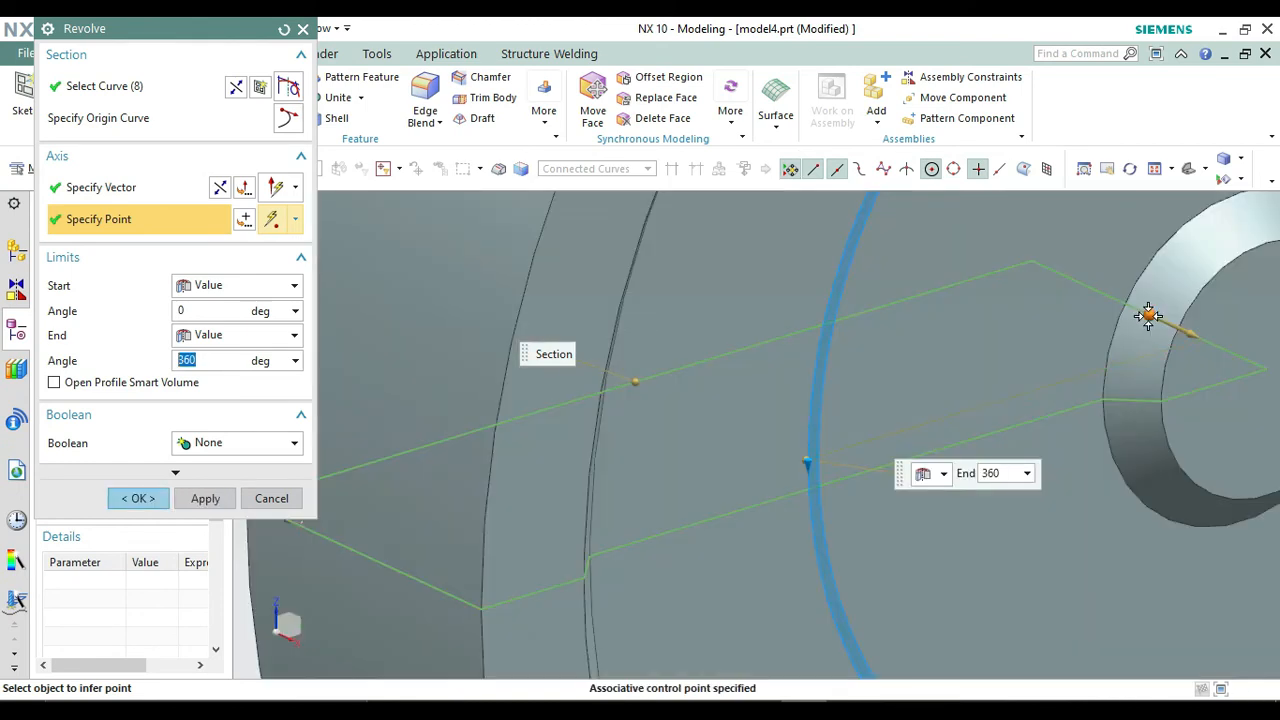
pyautogui.click(140, 498)
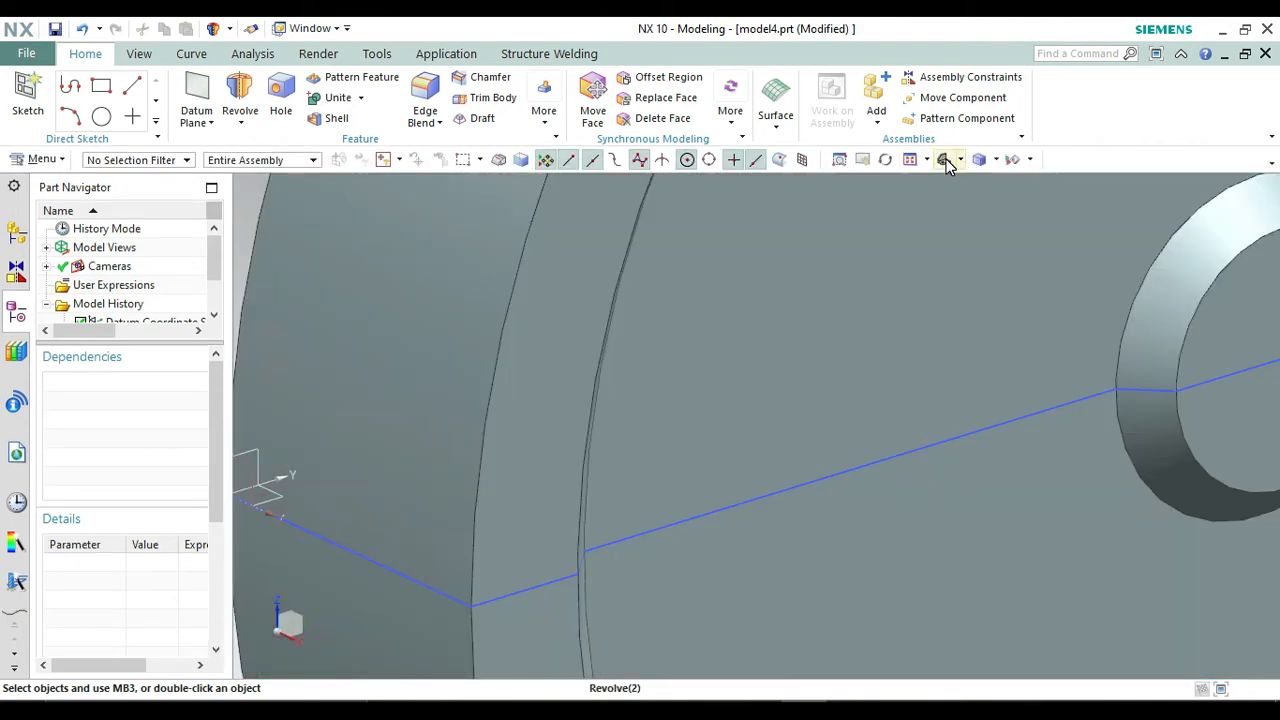
# Hide the profile sketch on the revolved wheel.
pyautogui.click(946, 162)
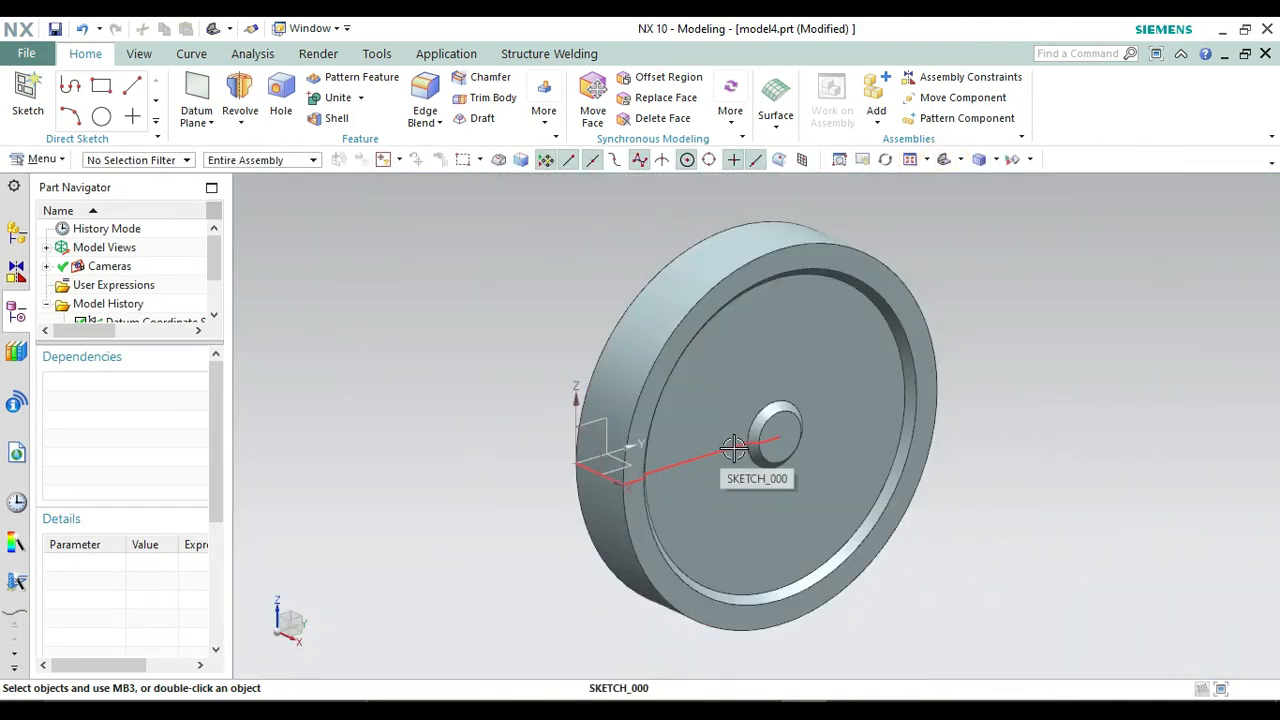
pyautogui.rightClick(734, 449)
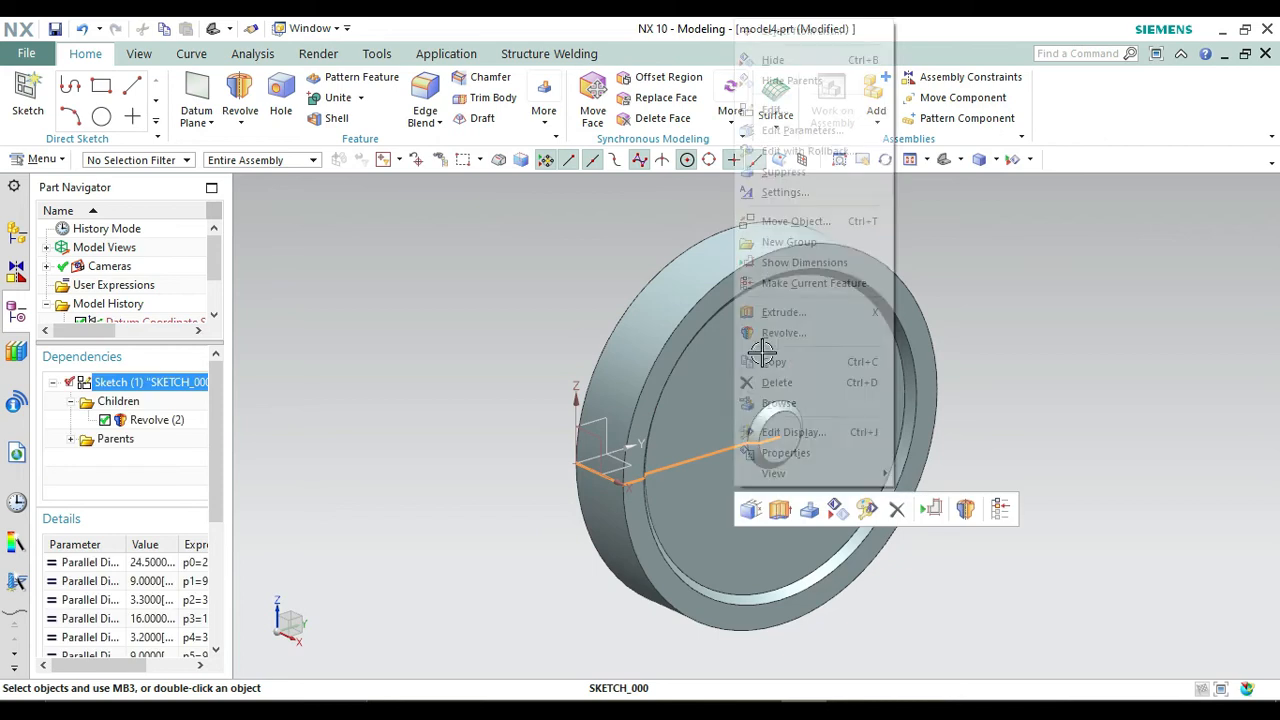
pyautogui.click(772, 61)
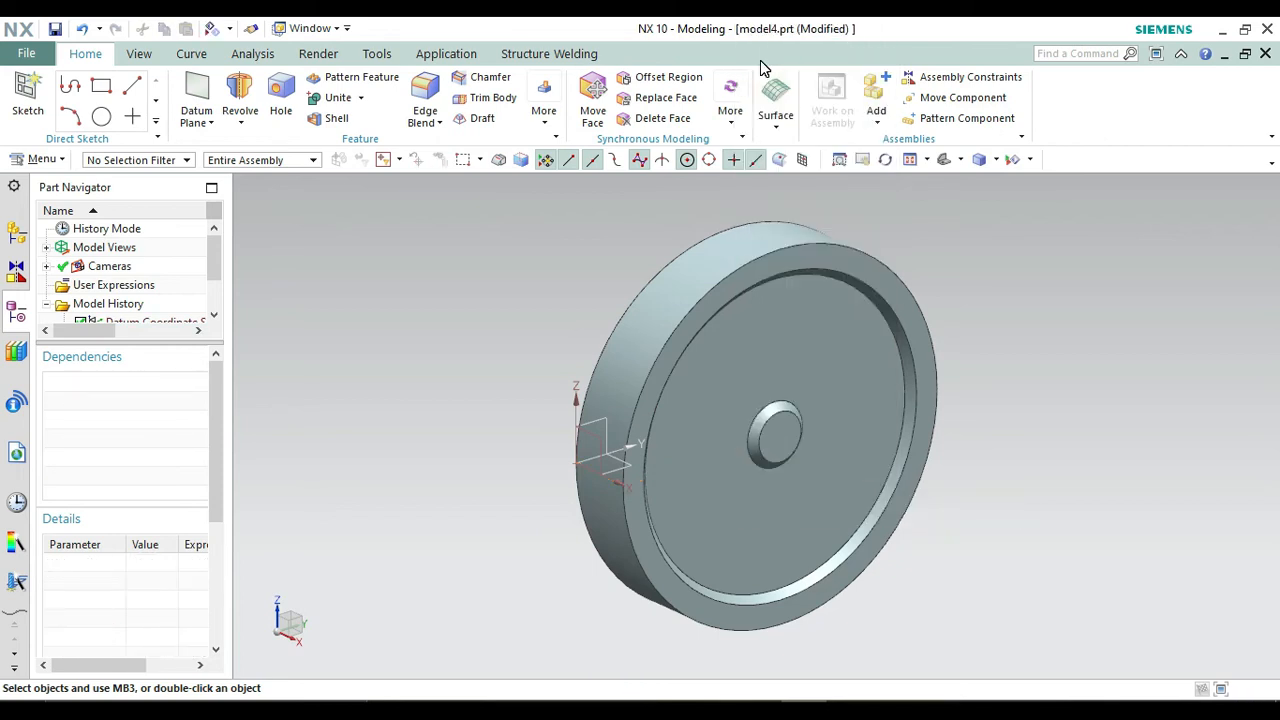
# Chamfer the front and back outer rim edges of the wheel with a 1 mm distance and 45-degree angle.
pyautogui.click(486, 78)
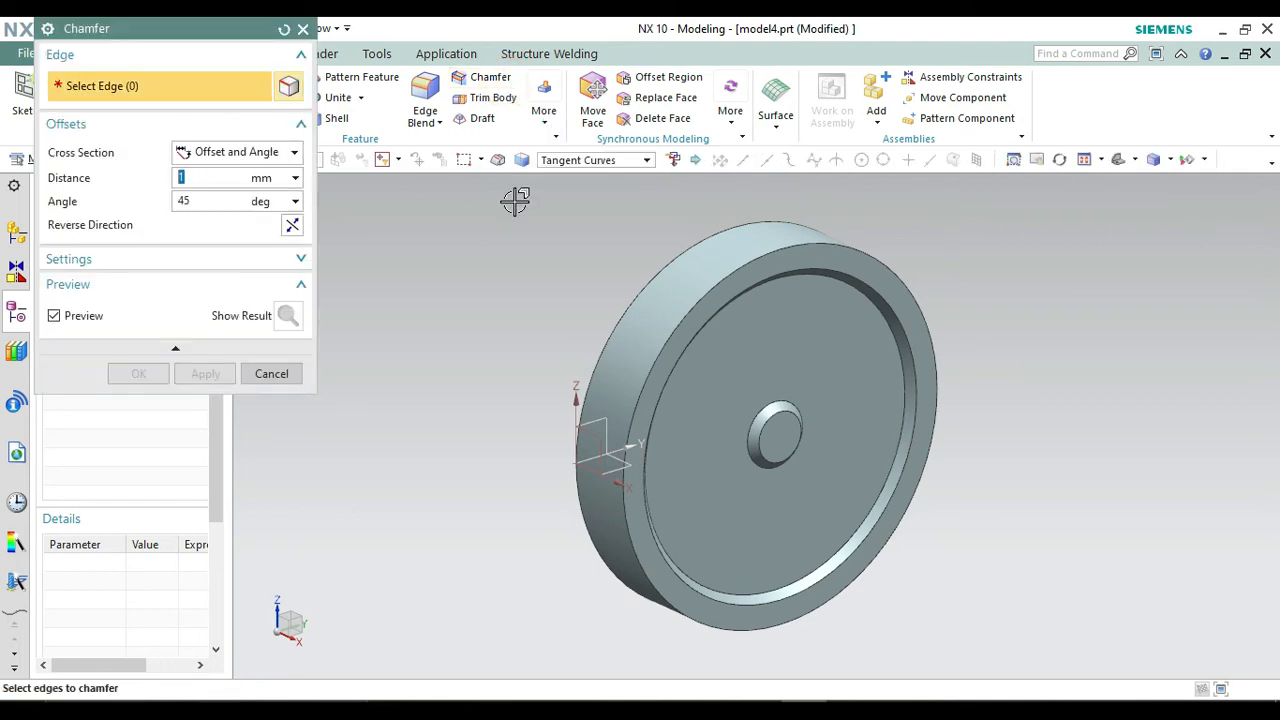
pyautogui.click(710, 288)
pyautogui.click(650, 268)
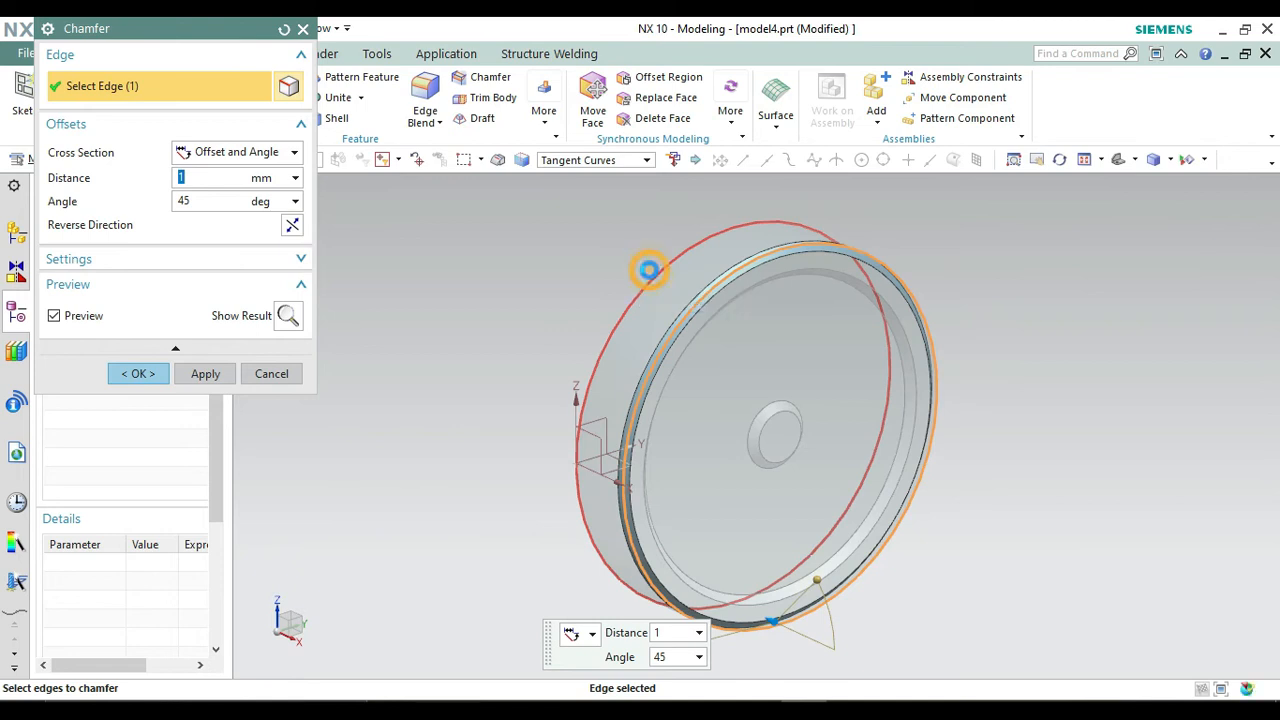
pyautogui.click(142, 373)
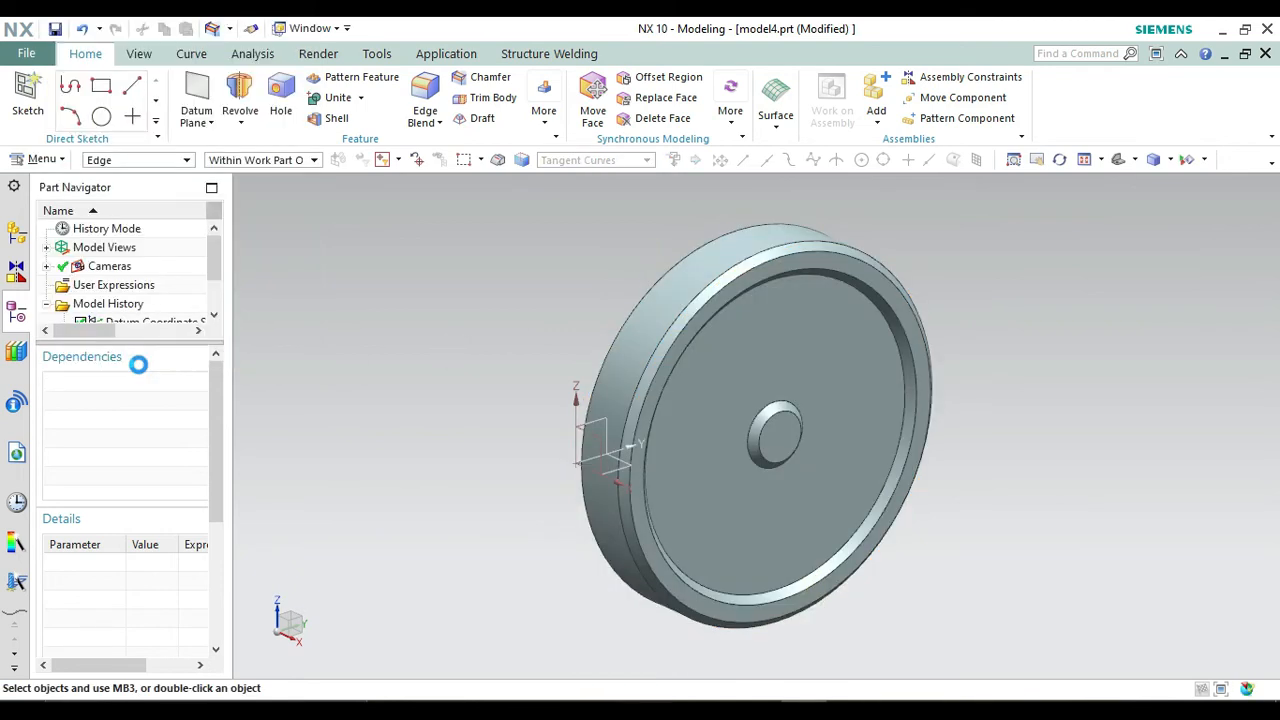
# Create a sketch on the wheel's recessed flat face and draw a 24 mm diameter circle centred on the hub.
pyautogui.click(27, 95)
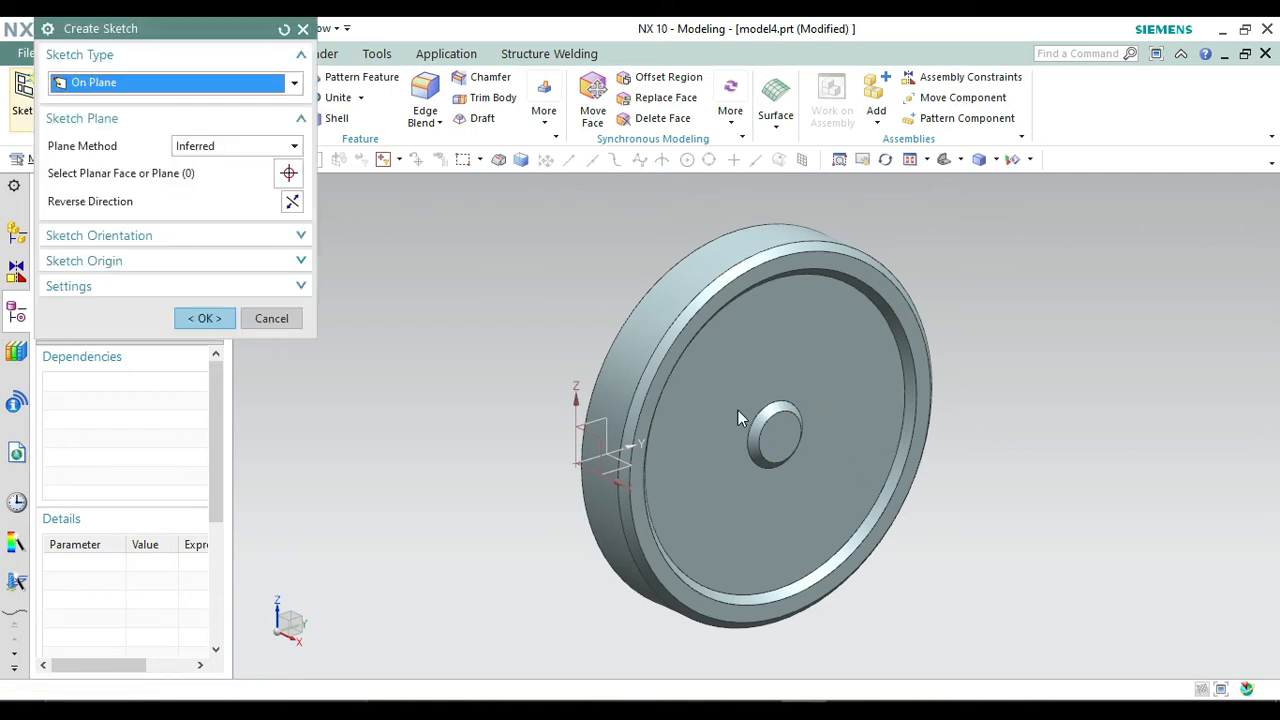
pyautogui.click(810, 366)
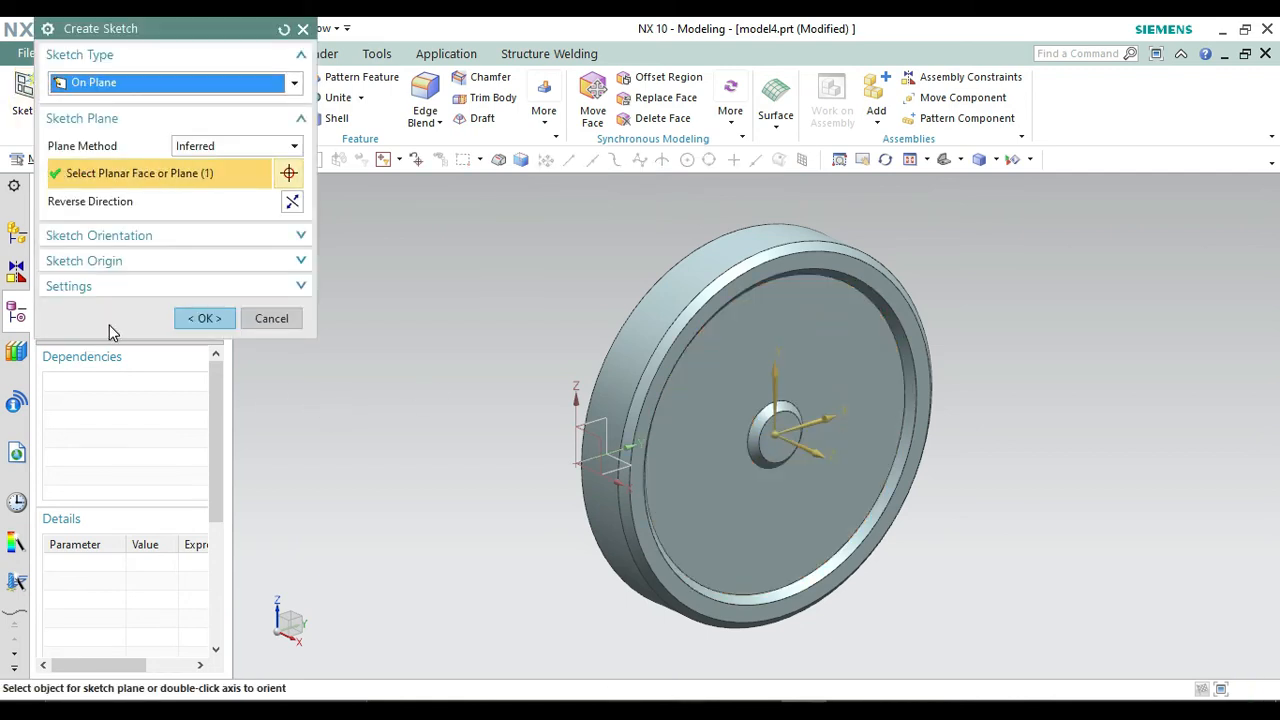
pyautogui.click(206, 318)
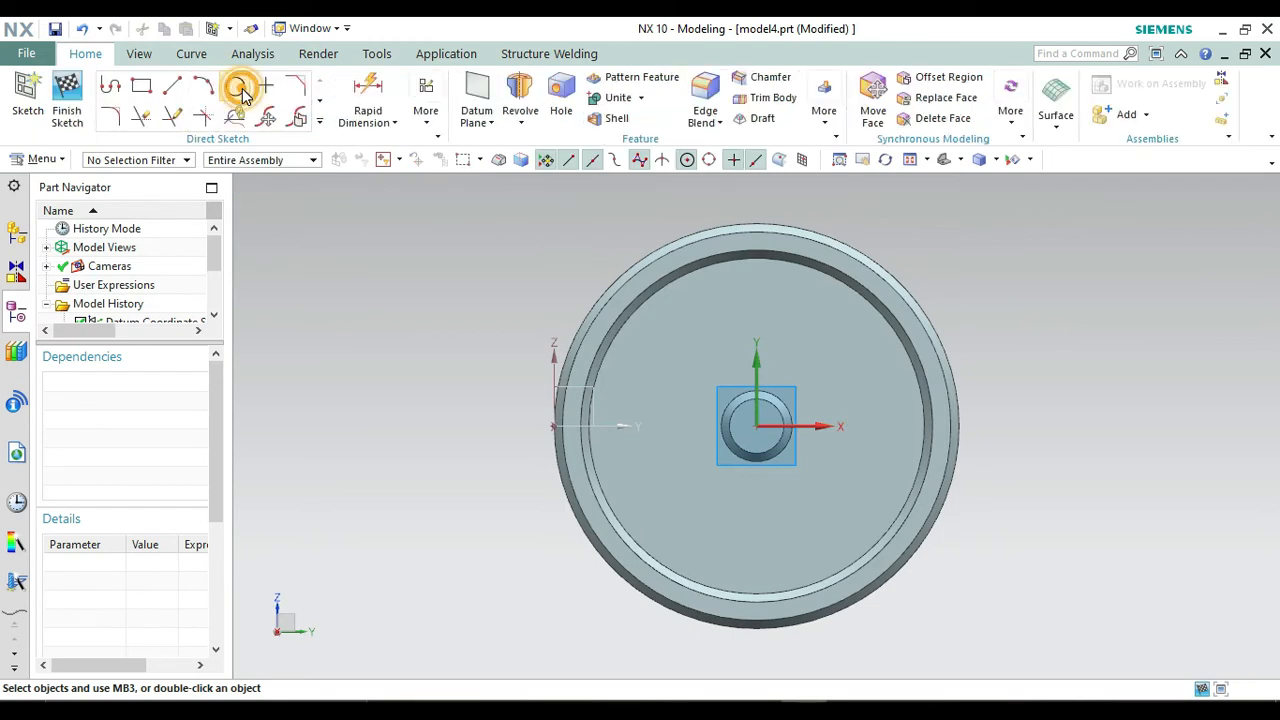
pyautogui.click(239, 89)
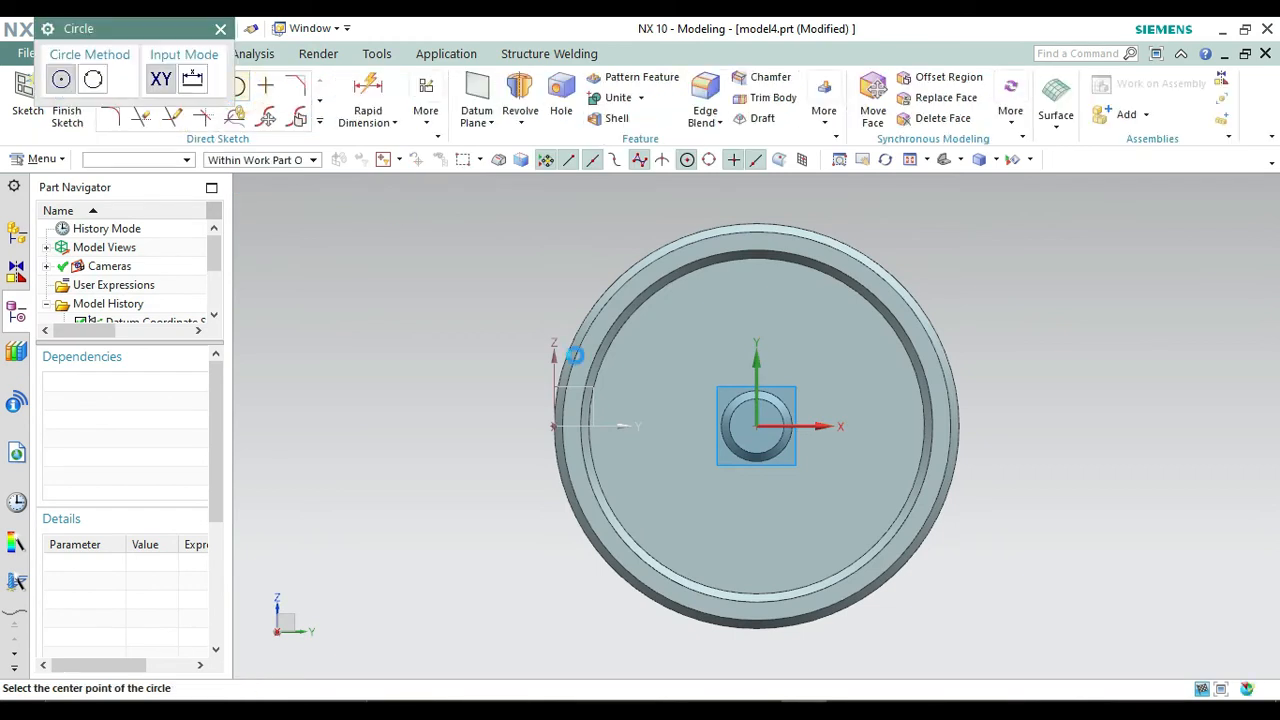
pyautogui.click(758, 428)
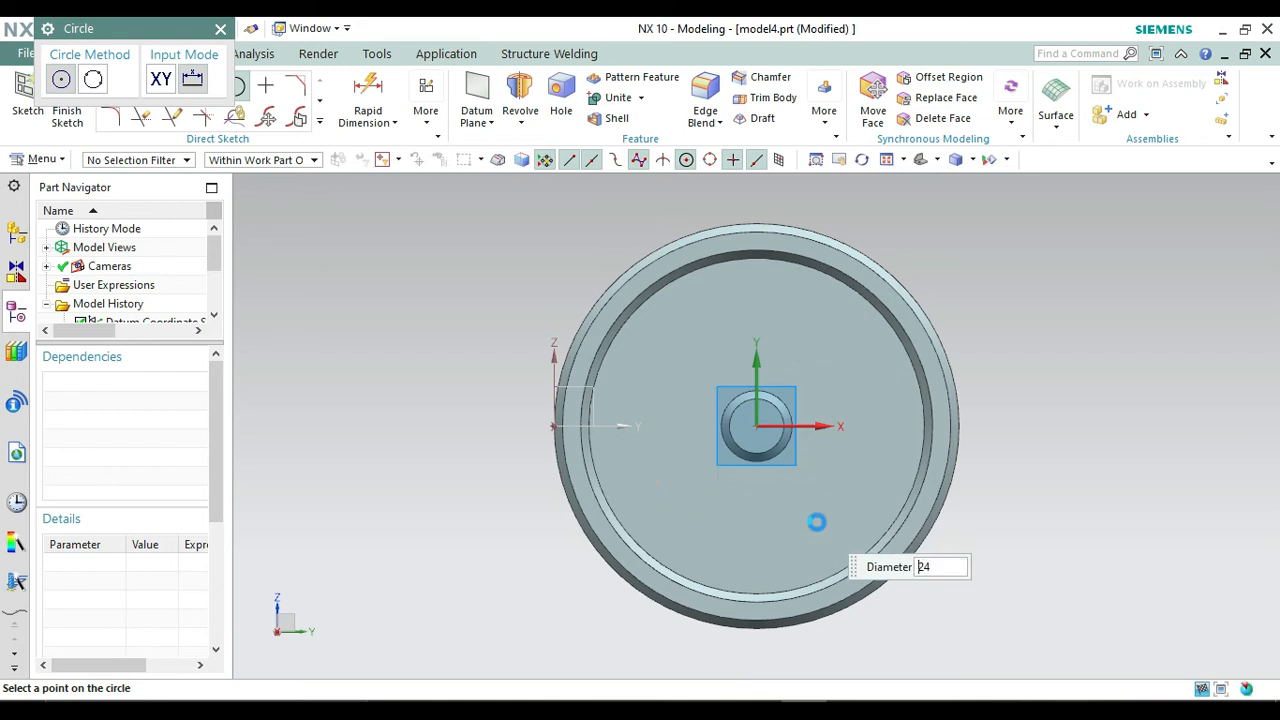
pyautogui.click(220, 28)
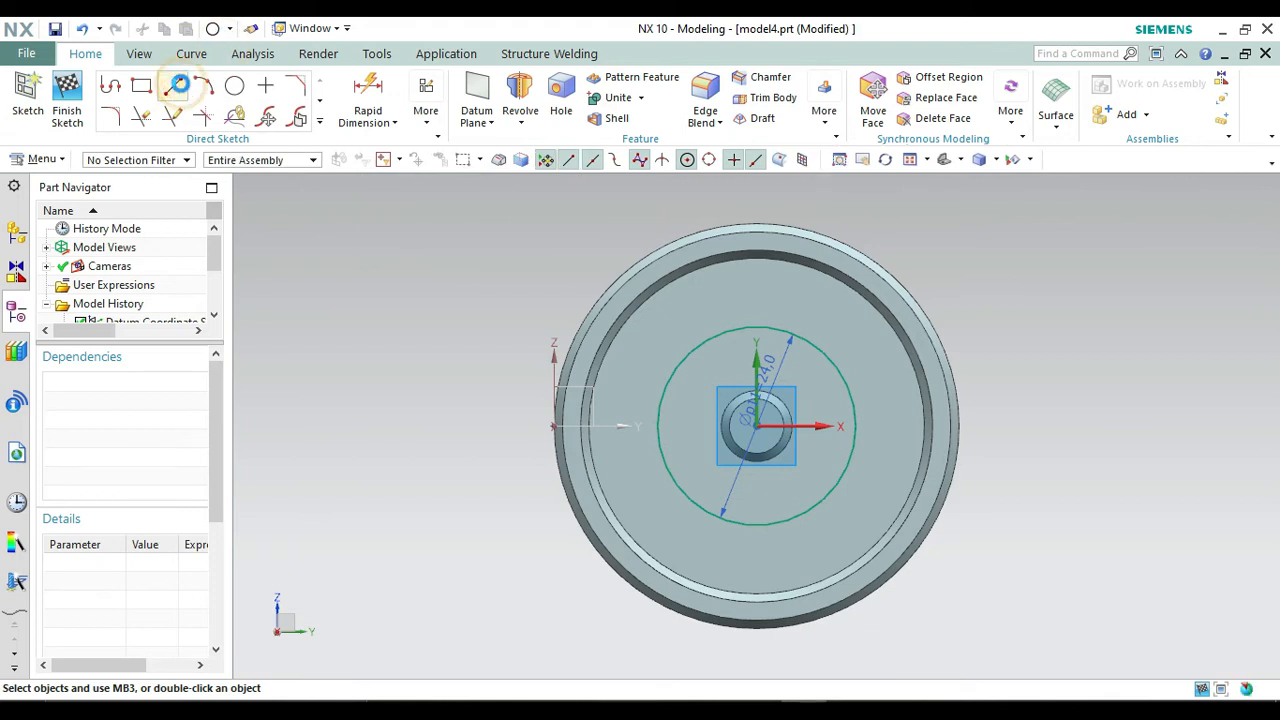
# Draw a vertical line from the hub centre up past the 24 mm circle and trim off the part outside the circle.
pyautogui.click(175, 86)
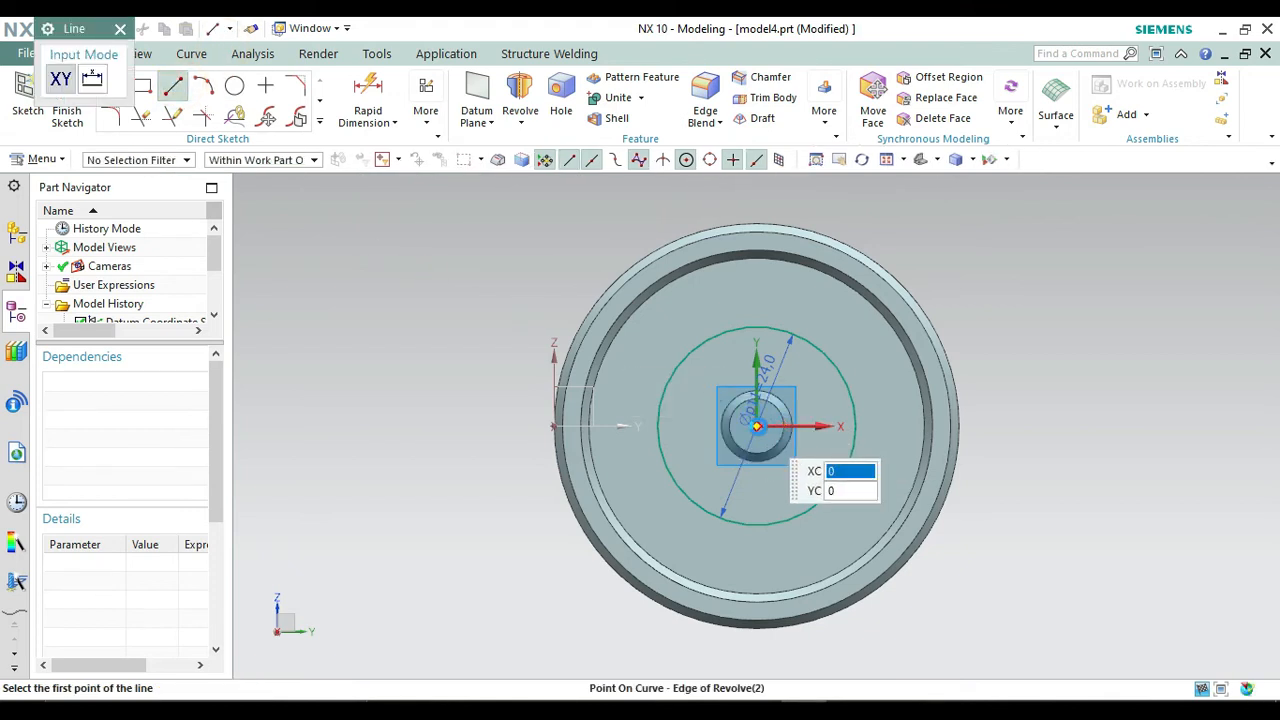
pyautogui.click(757, 427)
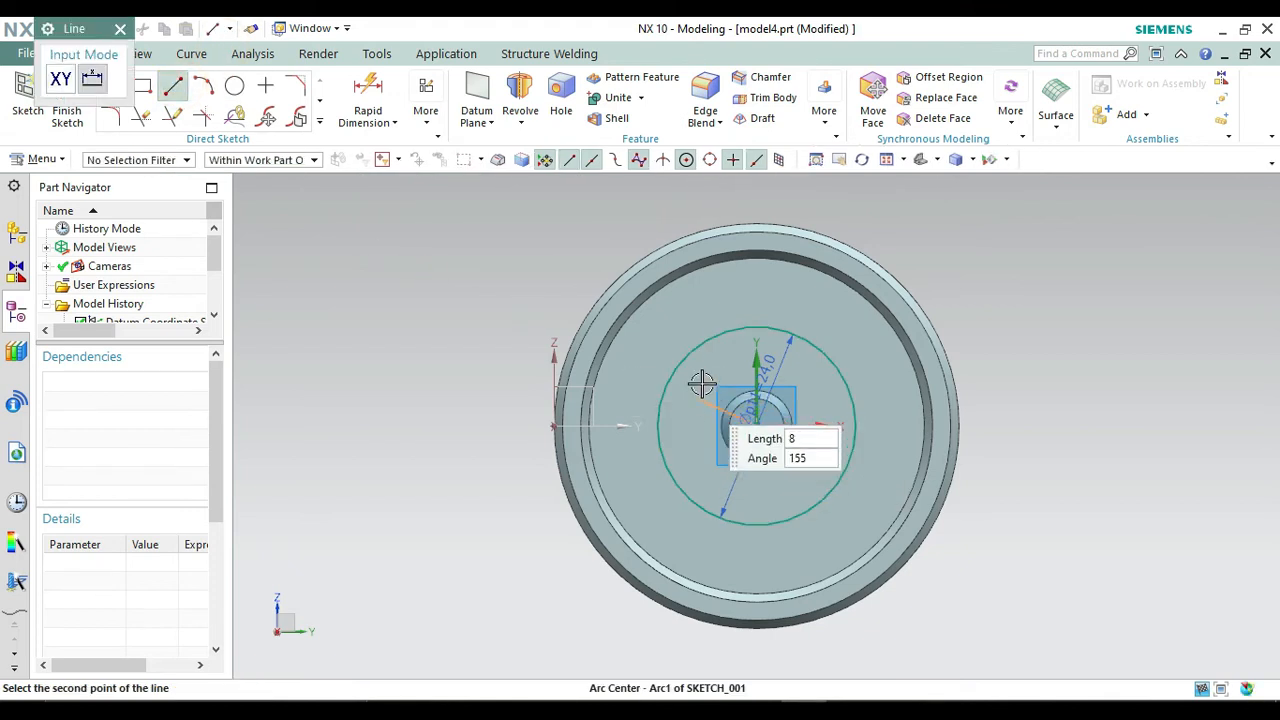
pyautogui.click(759, 298)
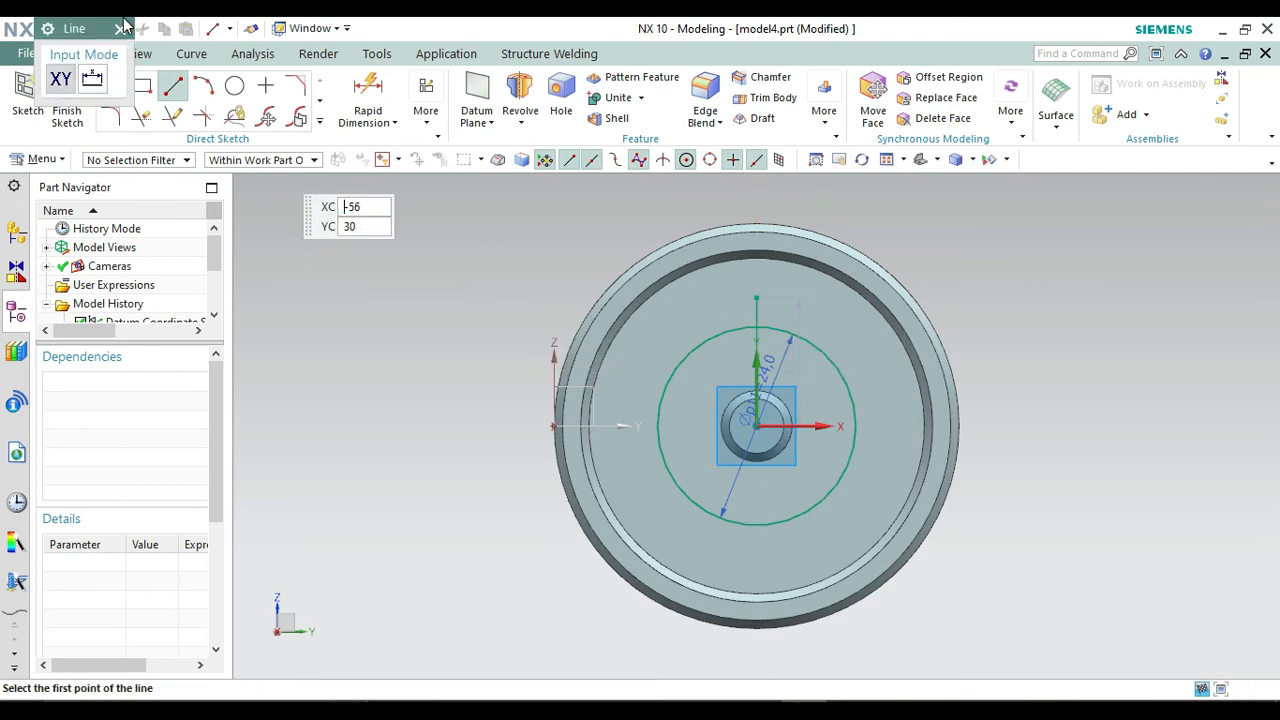
pyautogui.click(120, 28)
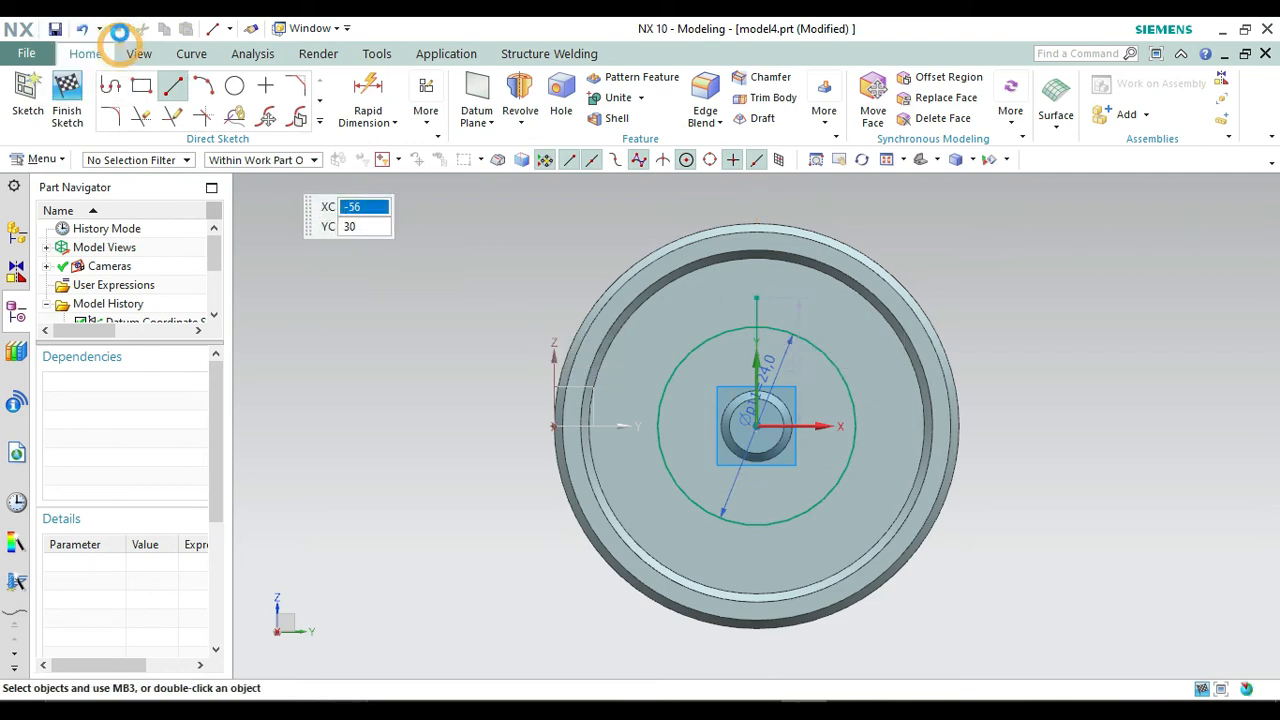
pyautogui.click(145, 119)
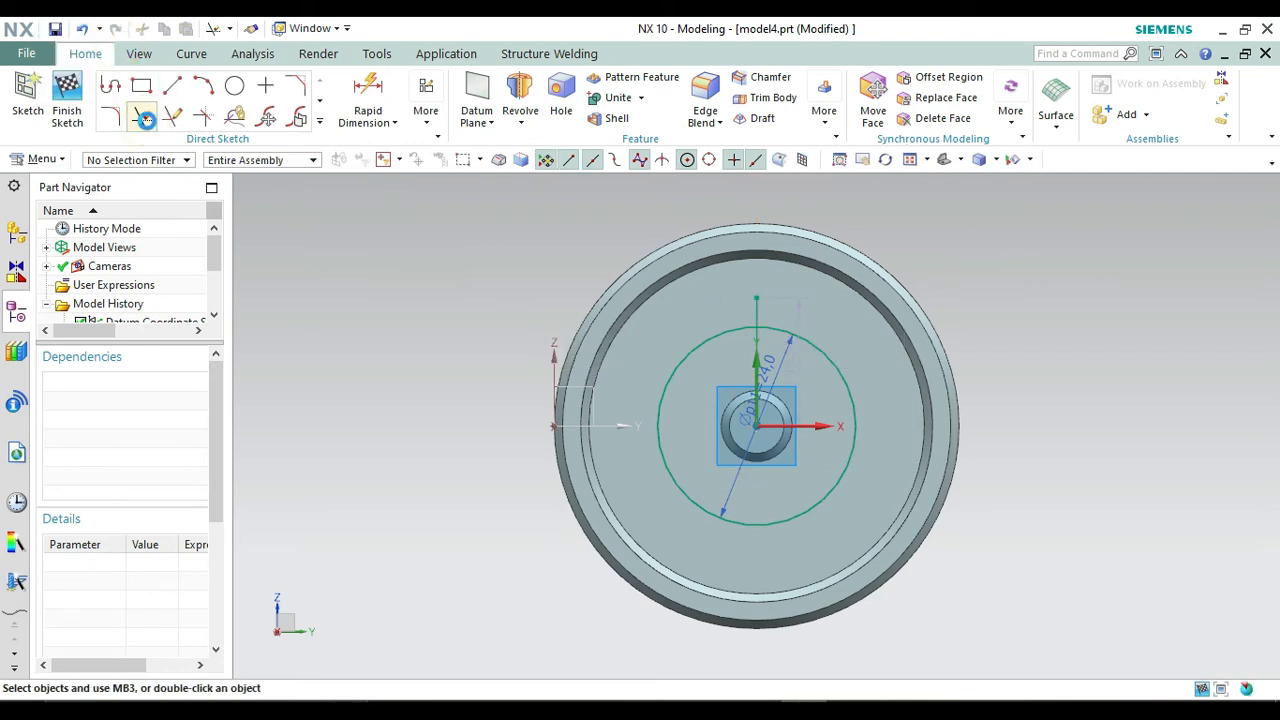
pyautogui.click(756, 311)
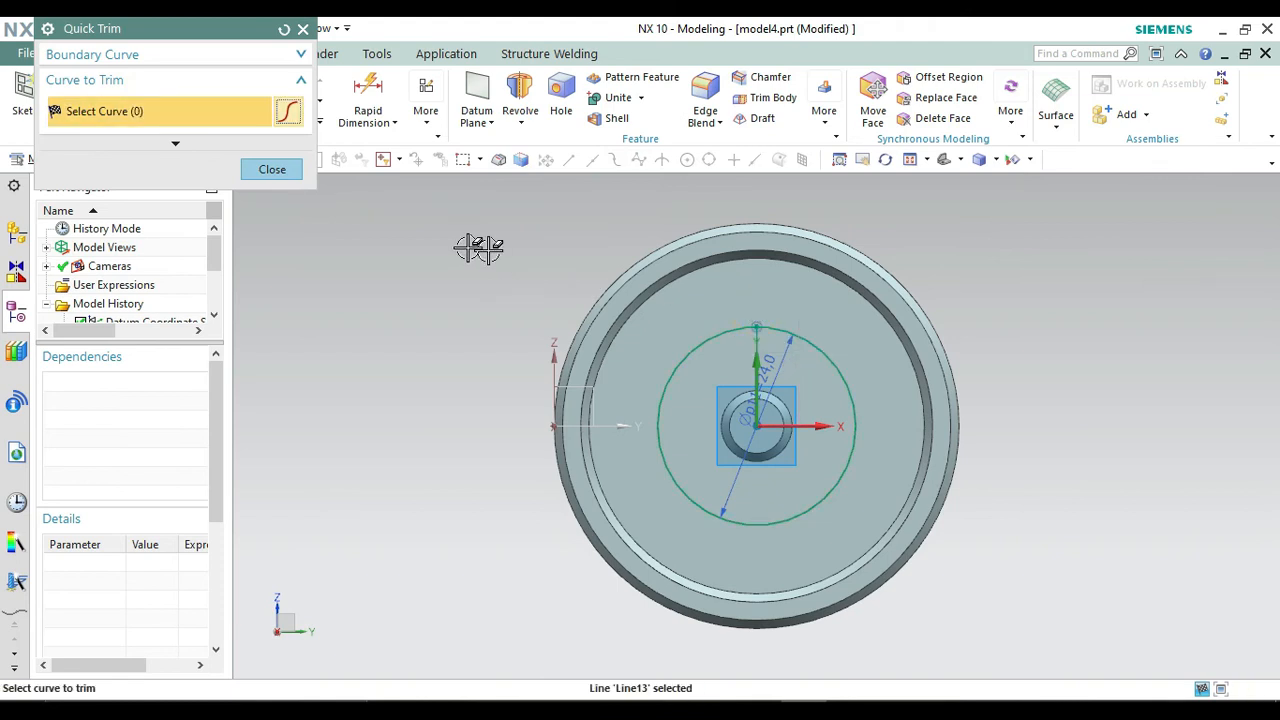
pyautogui.click(299, 37)
# Draw a 7 mm diameter circle at the upper endpoint of the vertical line and an 8 mm diameter circle centred on the hub.
pyautogui.click(236, 88)
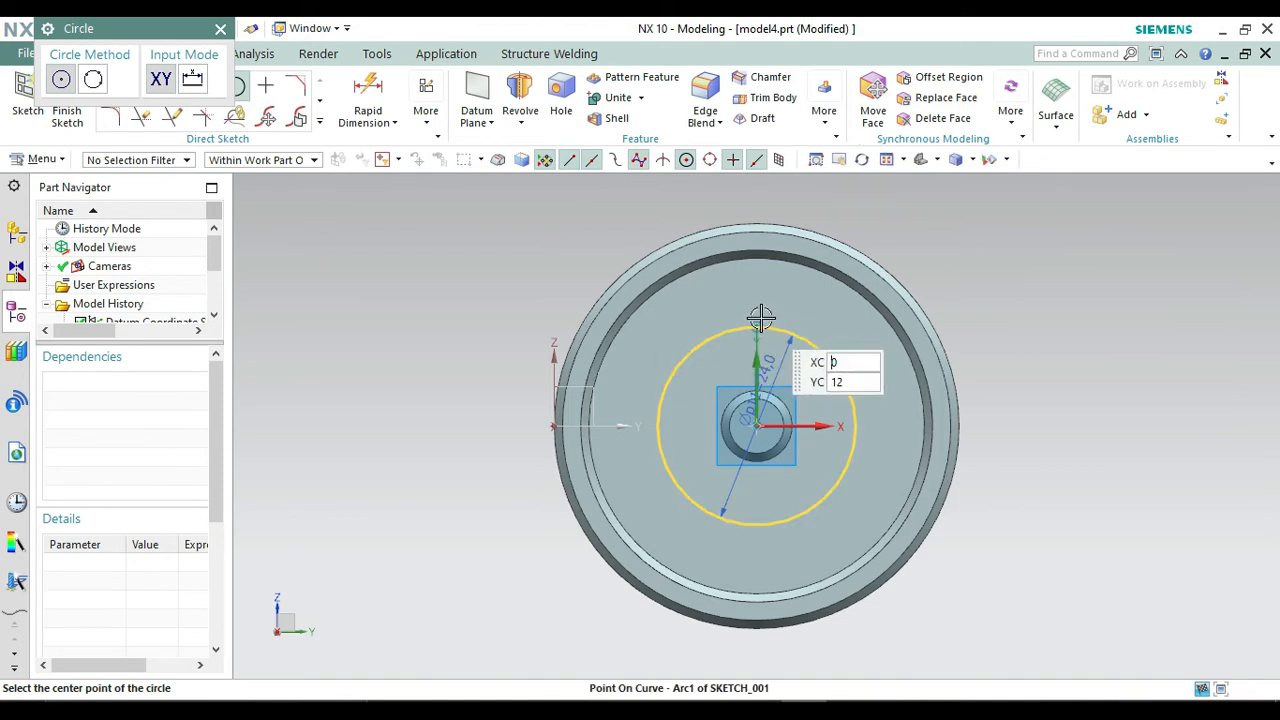
pyautogui.click(787, 312)
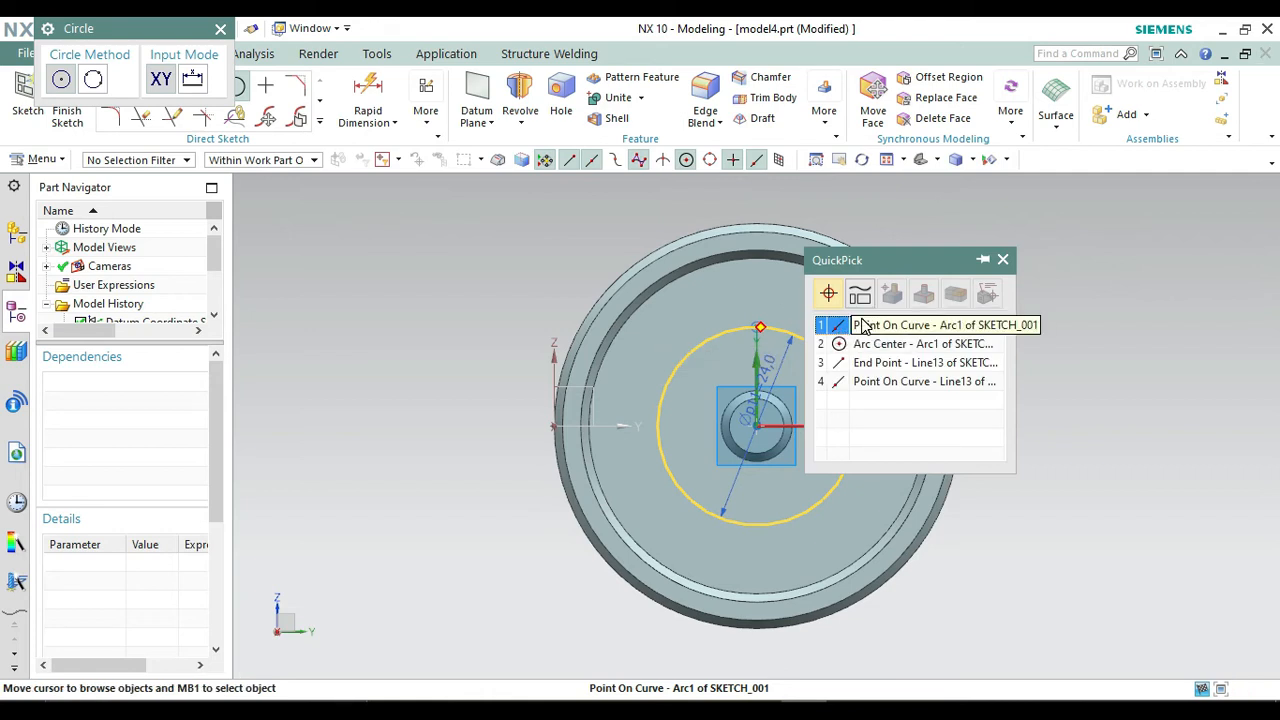
pyautogui.click(866, 364)
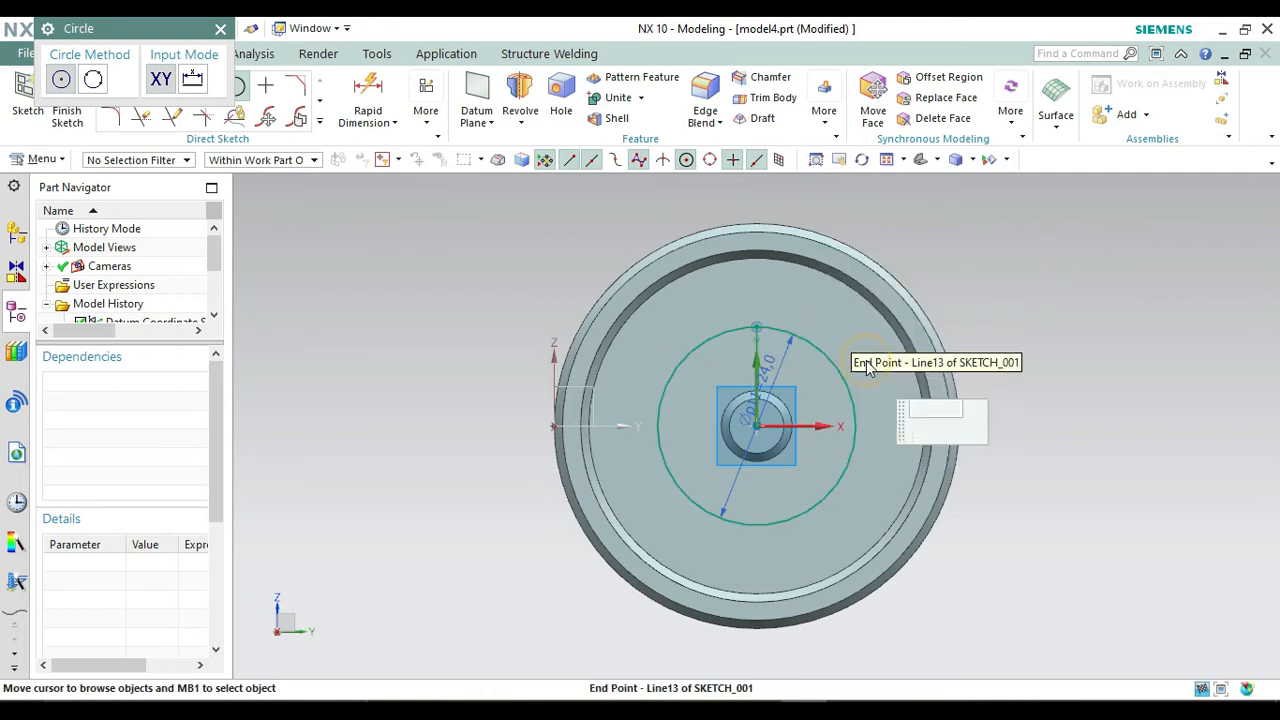
pyautogui.click(740, 306)
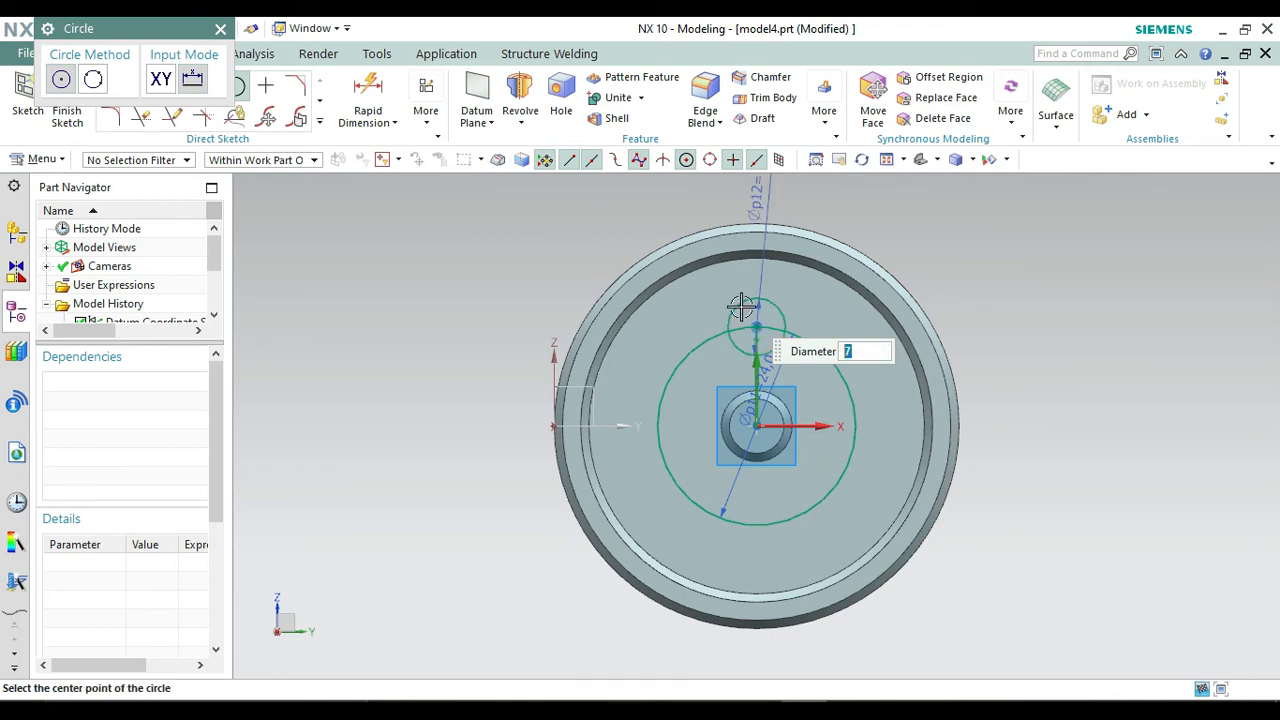
pyautogui.click(757, 427)
pyautogui.press('Return')
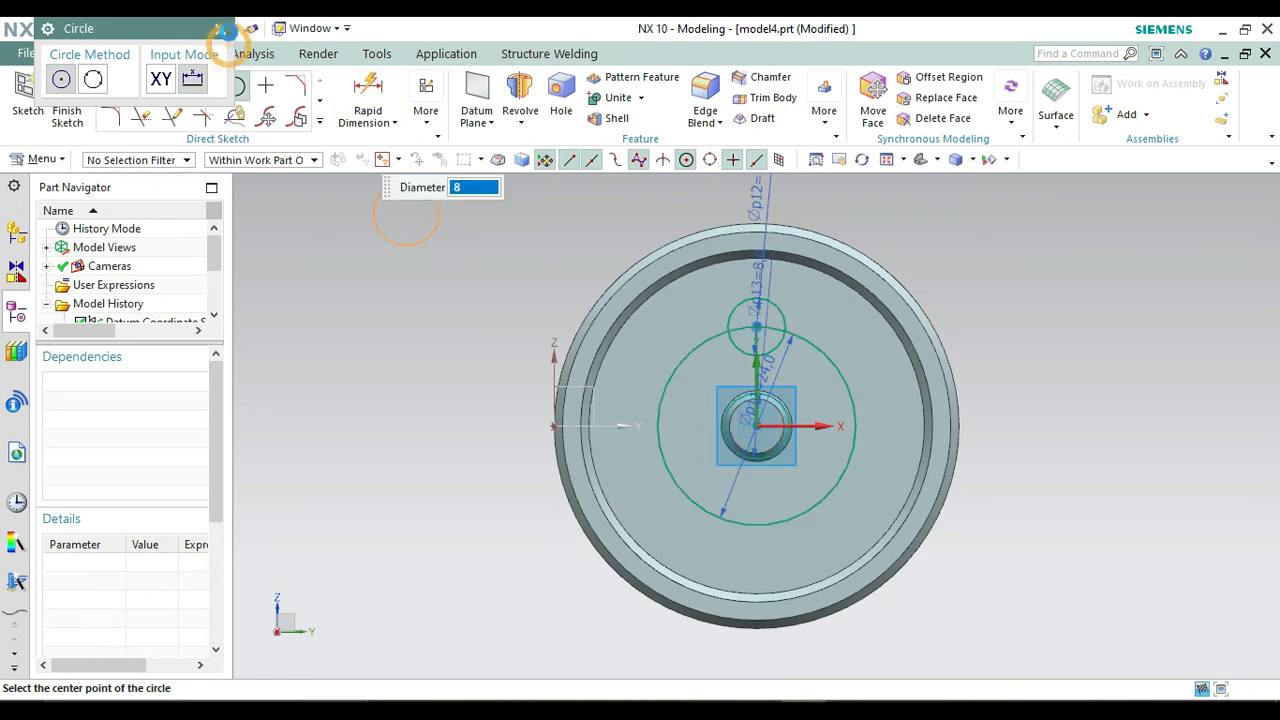
pyautogui.click(220, 28)
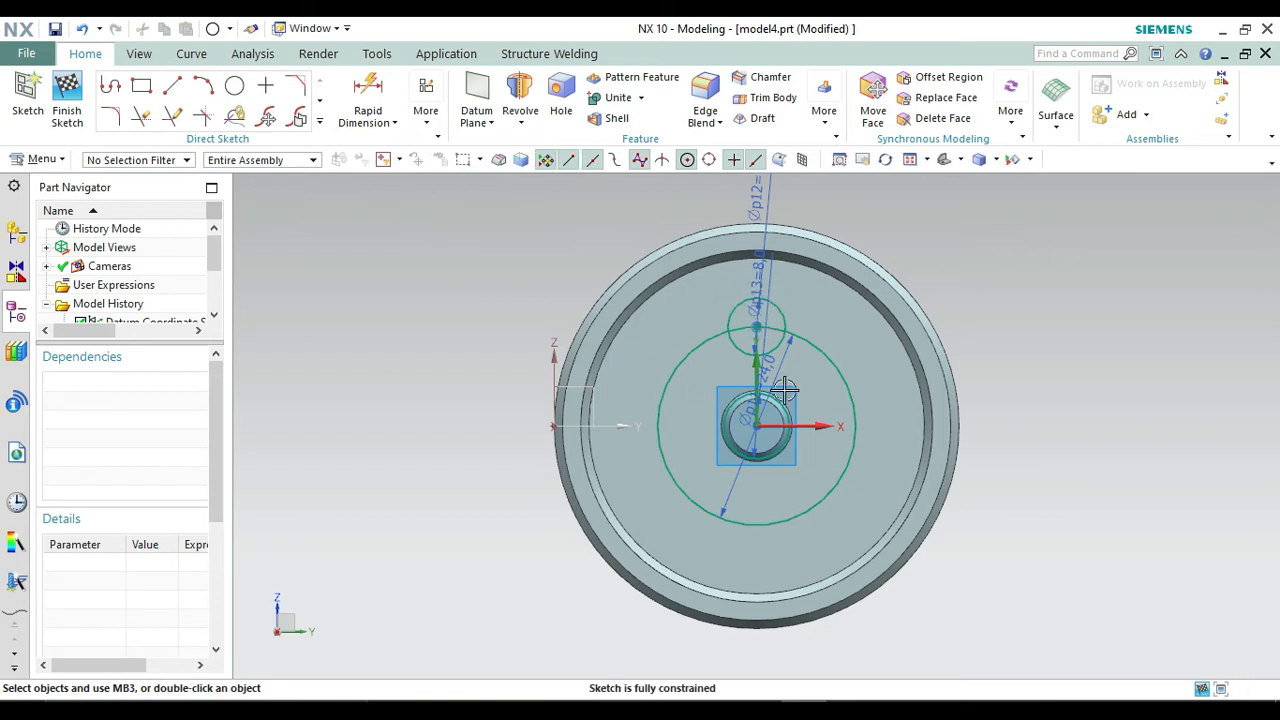
# Pattern the 7 mm circle circularly about the hub centre with a count of 4 and a pitch angle of 270 degrees.
pyautogui.click(319, 124)
pyautogui.click(269, 238)
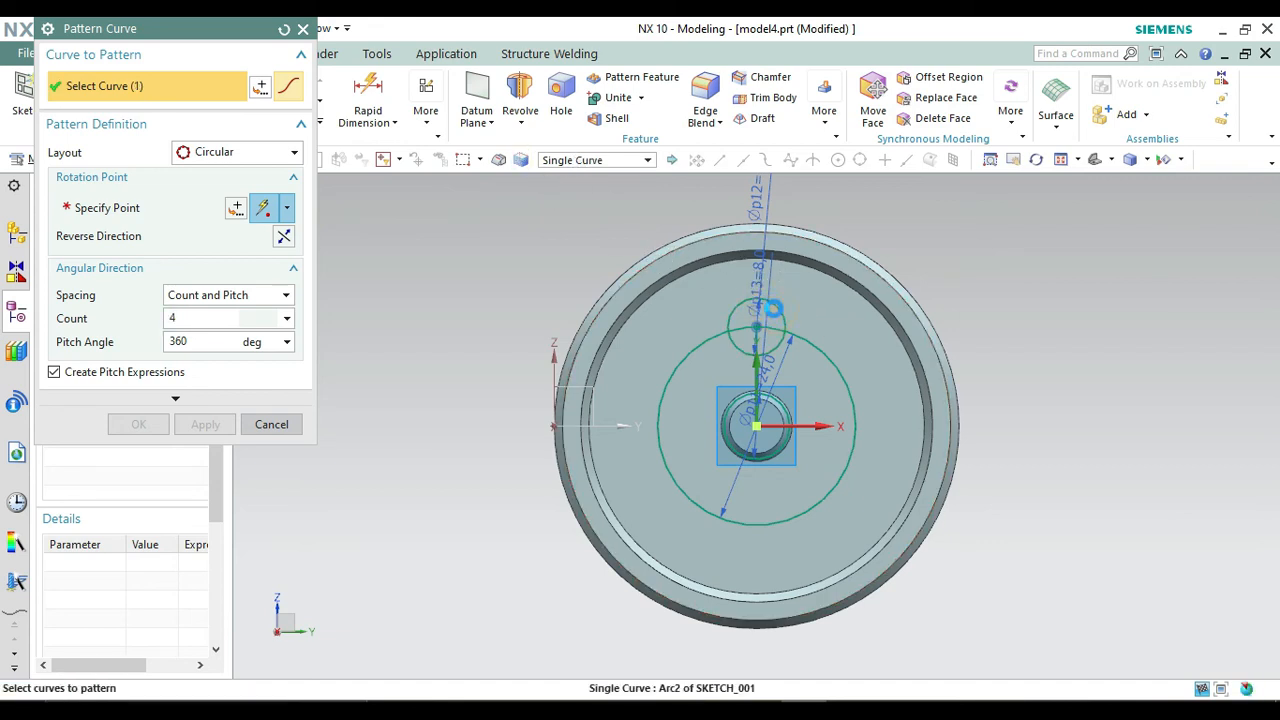
pyautogui.click(92, 207)
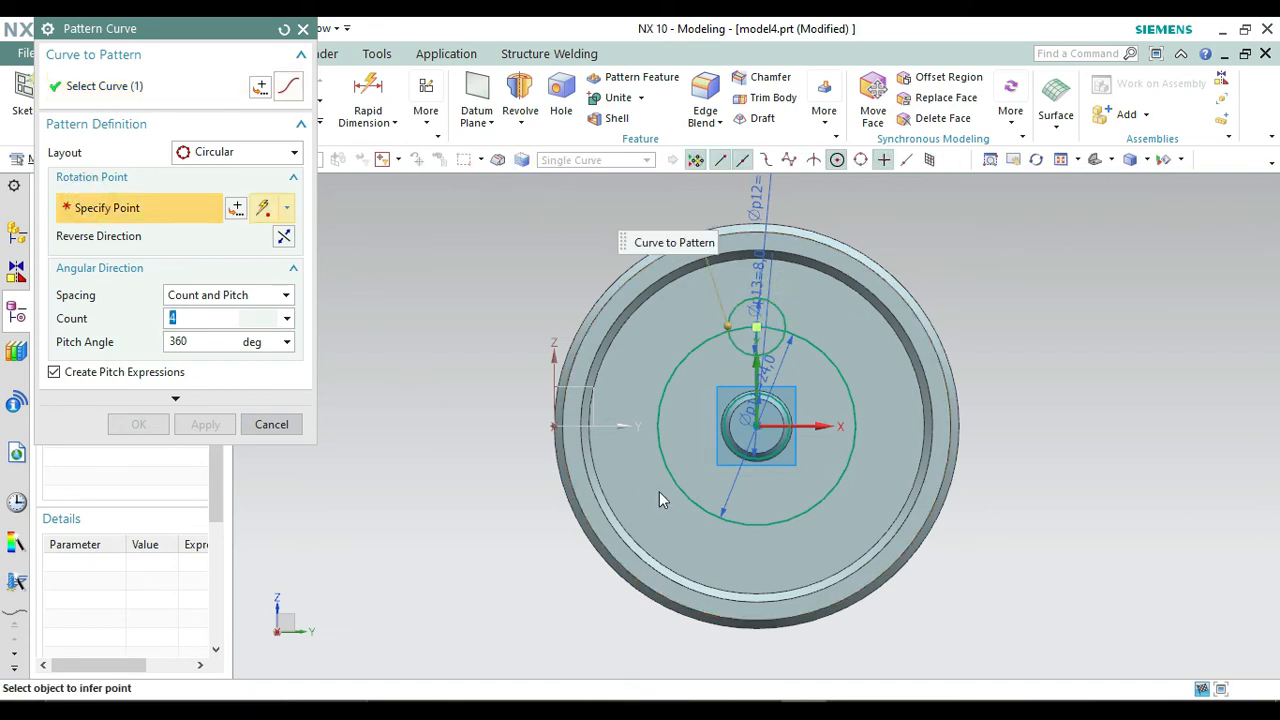
pyautogui.click(756, 427)
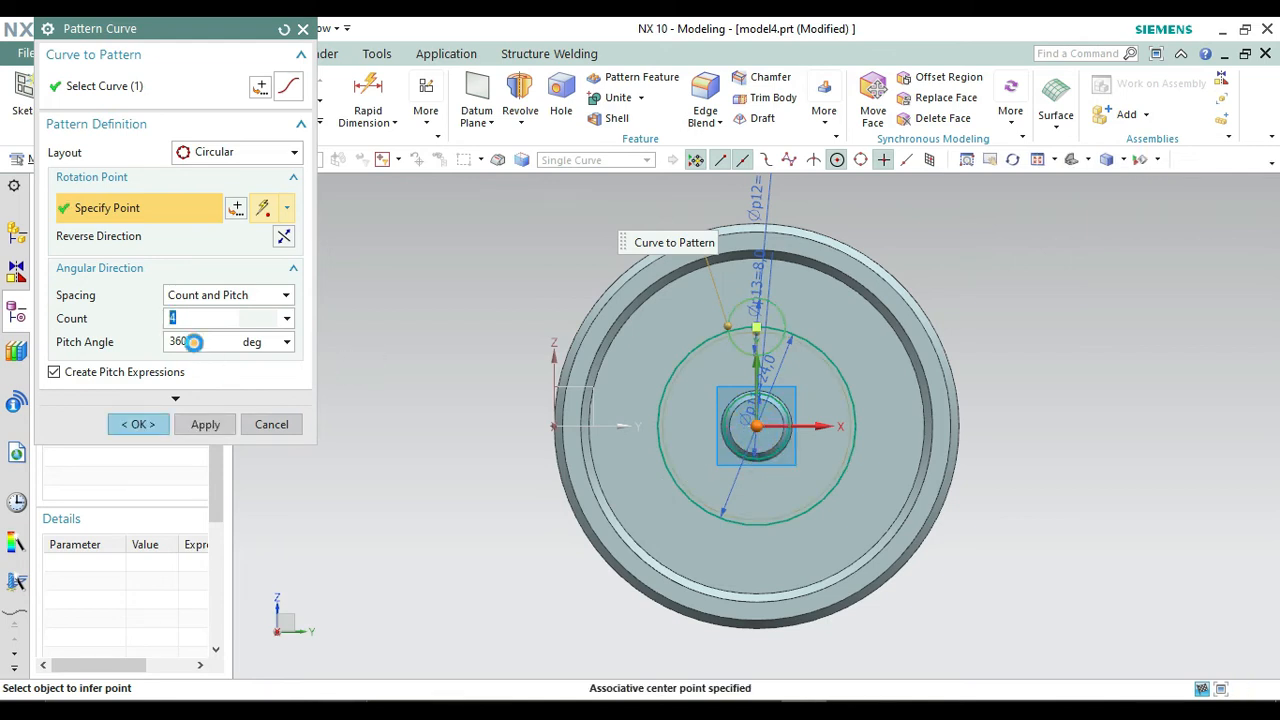
pyautogui.click(171, 342)
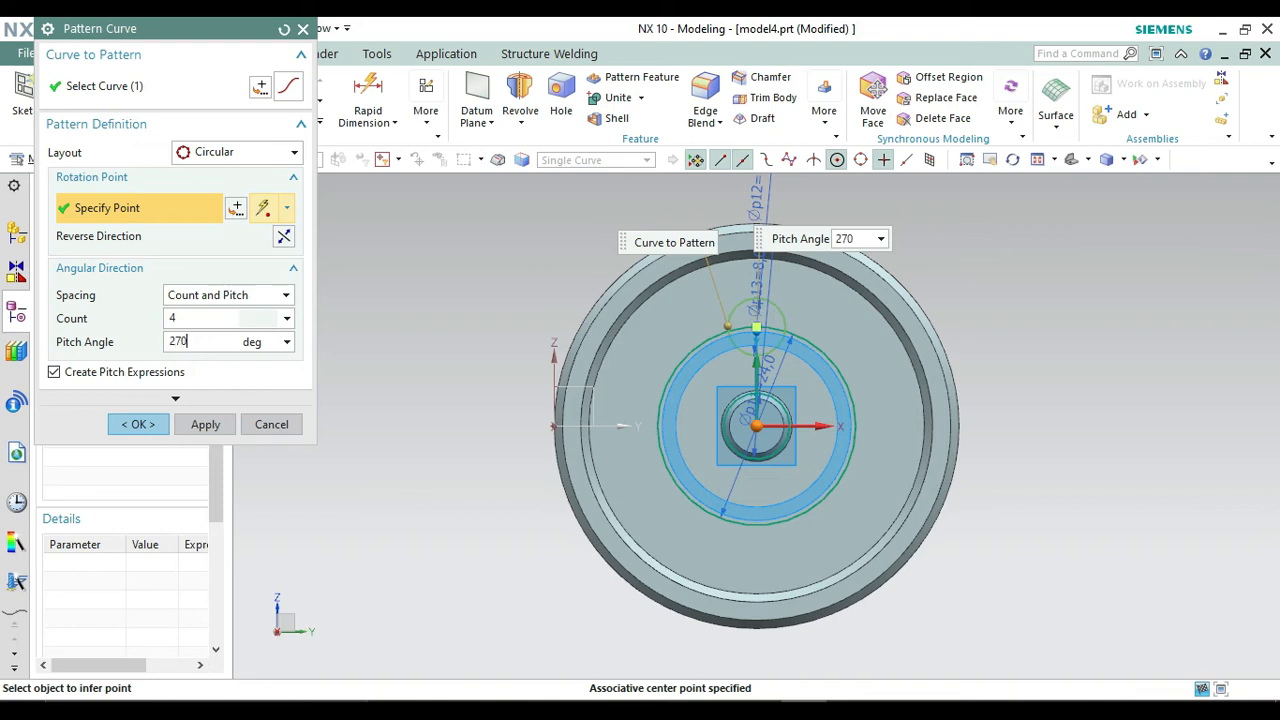
pyautogui.click(205, 425)
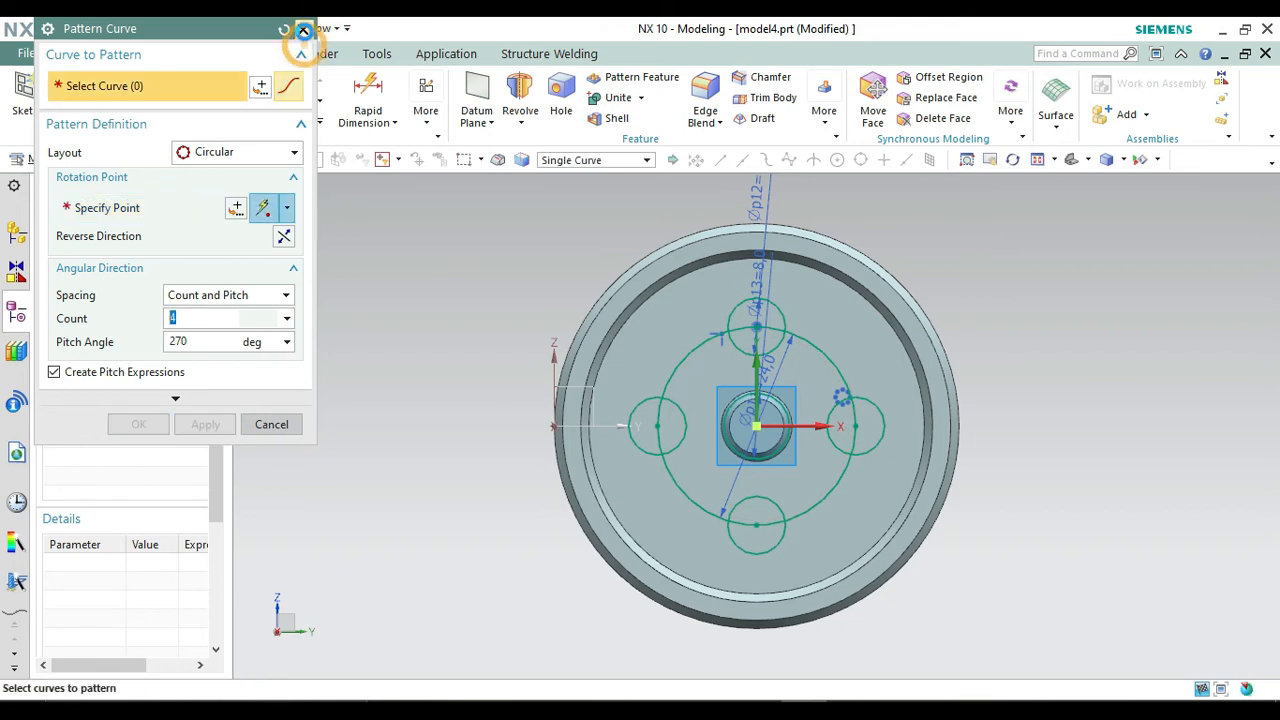
pyautogui.click(303, 29)
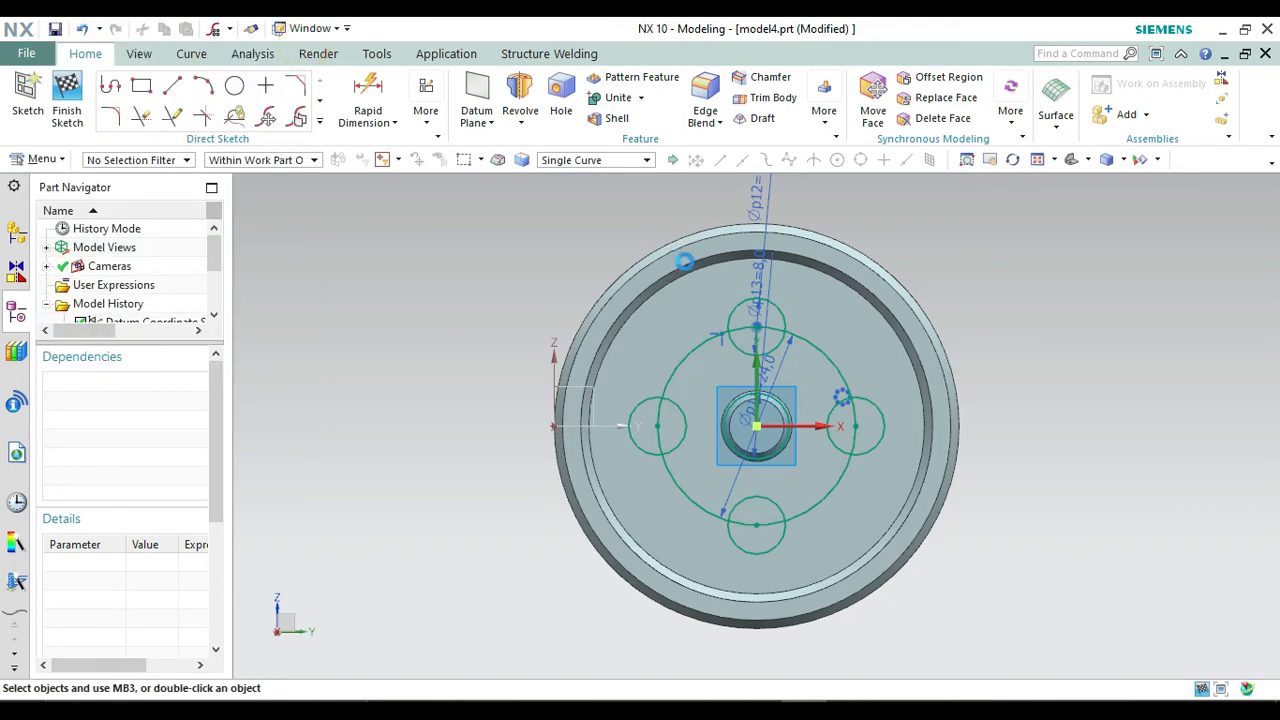
# Convert the 24 mm circle and the vertical line to reference geometry and finish the sketch.
pyautogui.rightClick(760, 375)
pyautogui.click(702, 370)
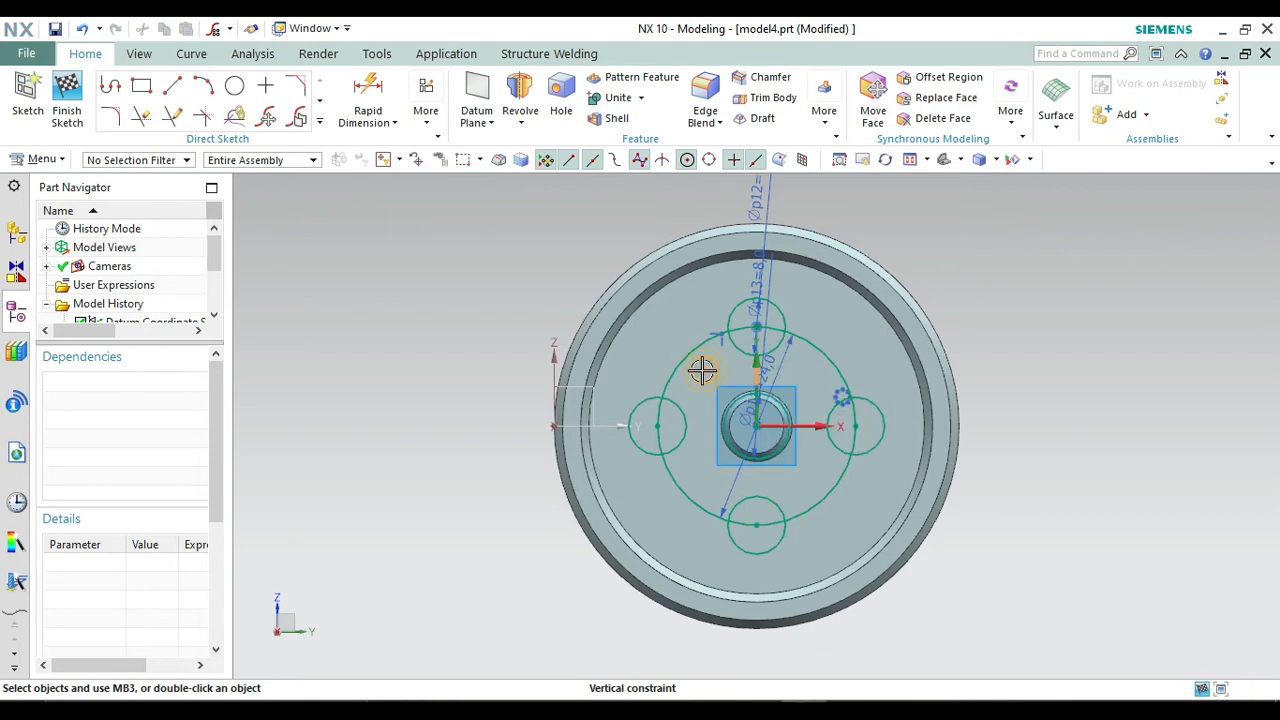
pyautogui.rightClick(686, 358)
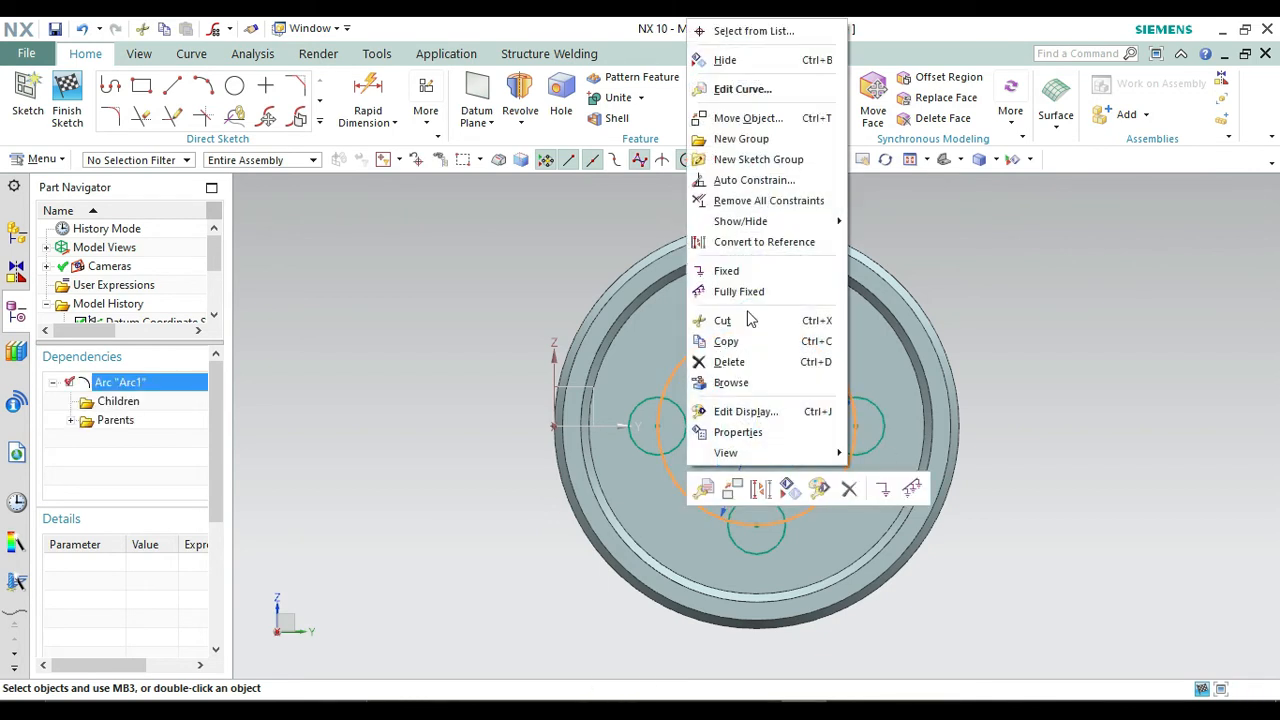
pyautogui.click(745, 250)
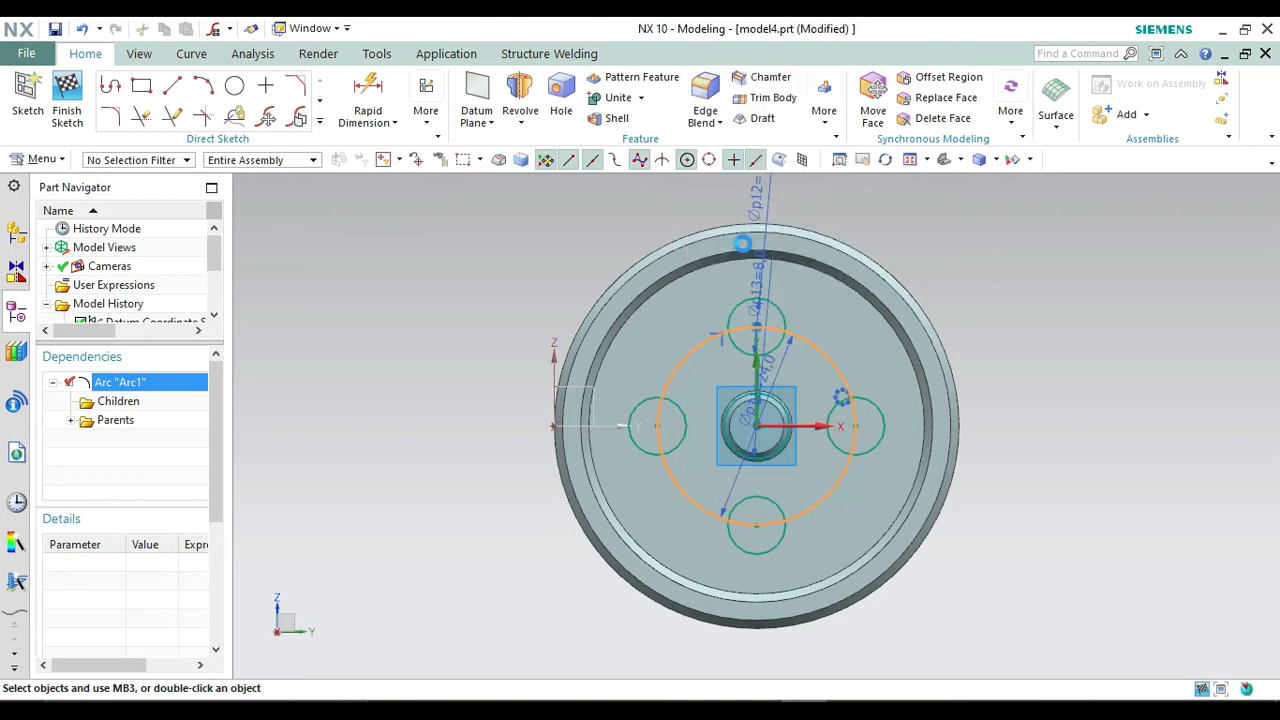
pyautogui.rightClick(756, 344)
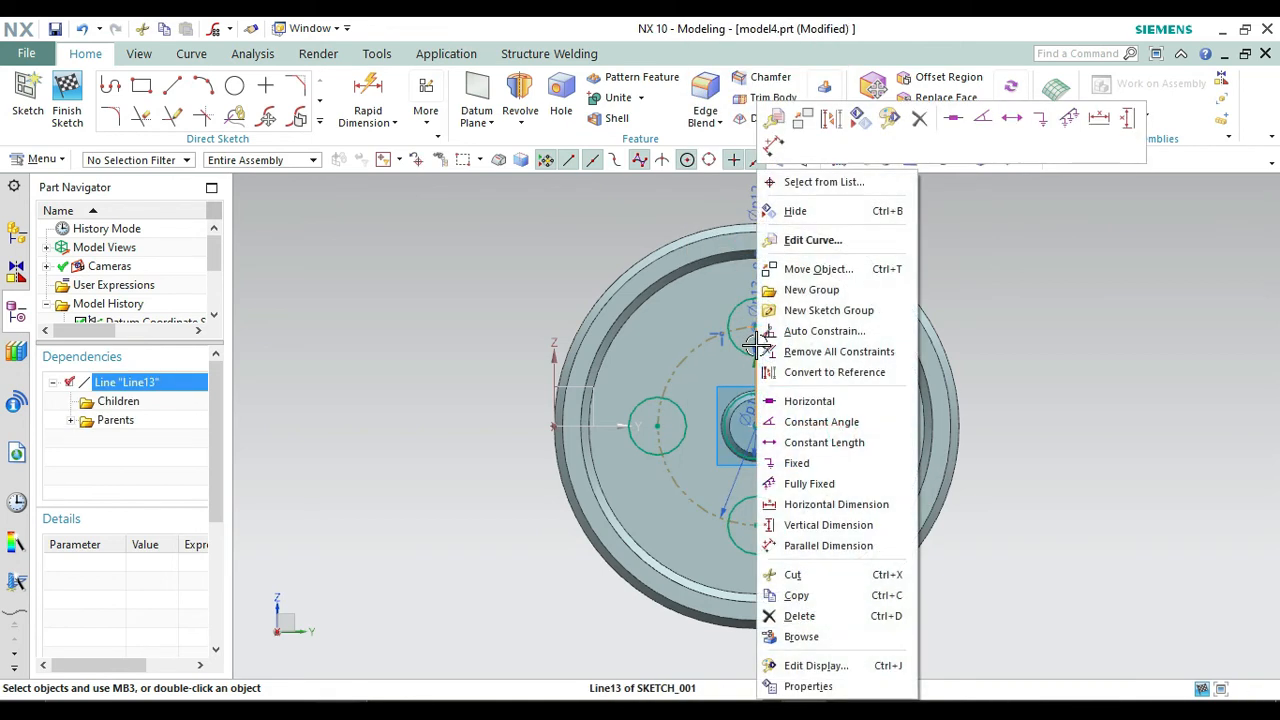
pyautogui.click(800, 374)
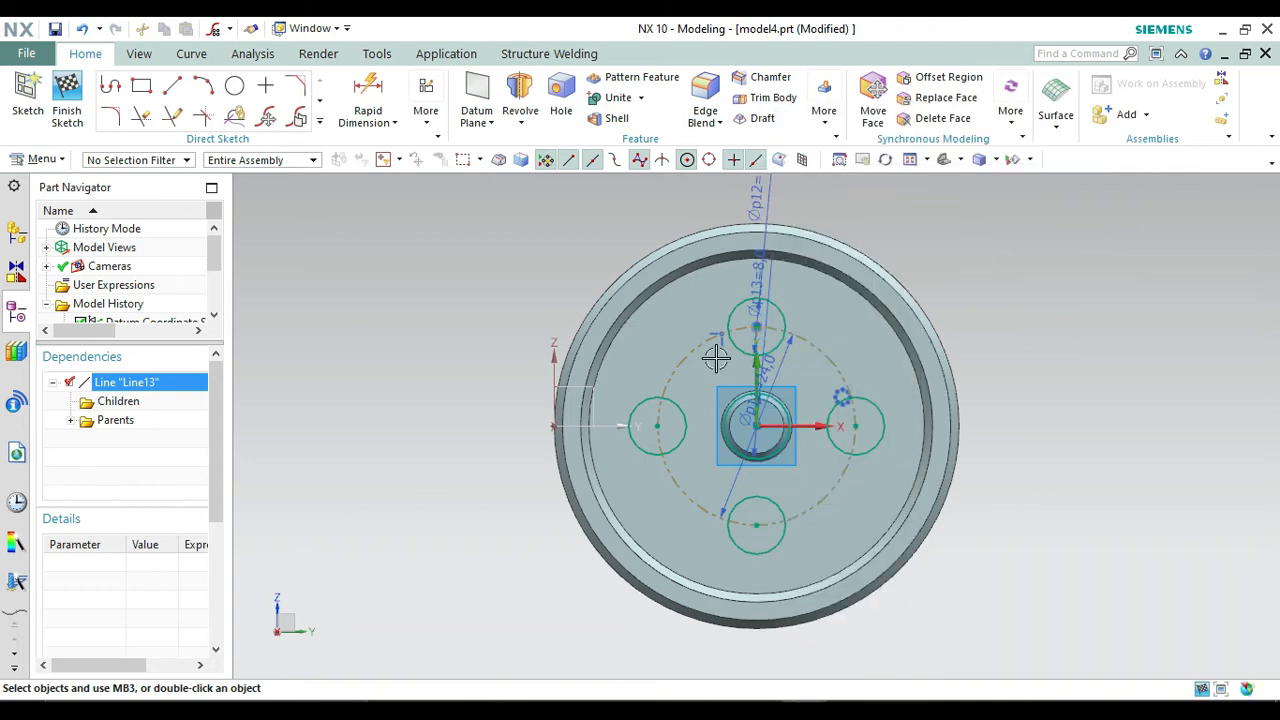
pyautogui.click(68, 100)
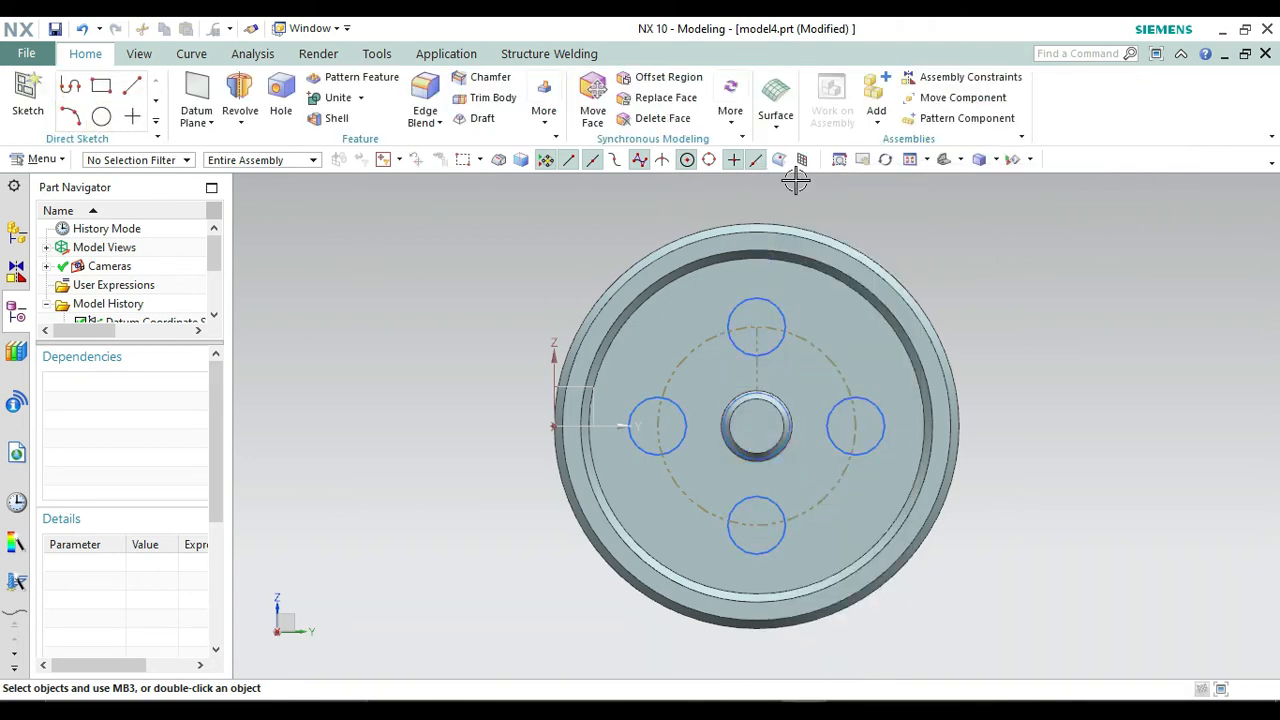
# Extrude the four 7 mm circles in the reversed direction with the end limit Until Next, subtracting them from the wheel.
pyautogui.click(945, 162)
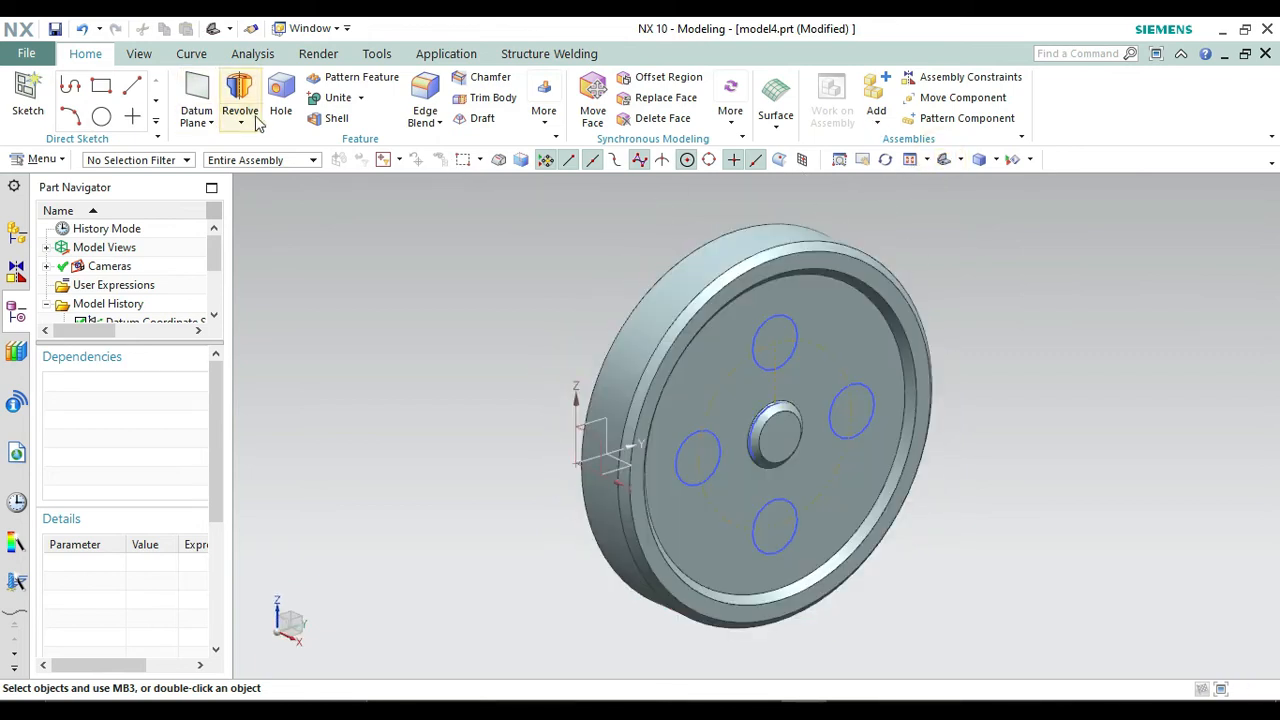
pyautogui.click(241, 122)
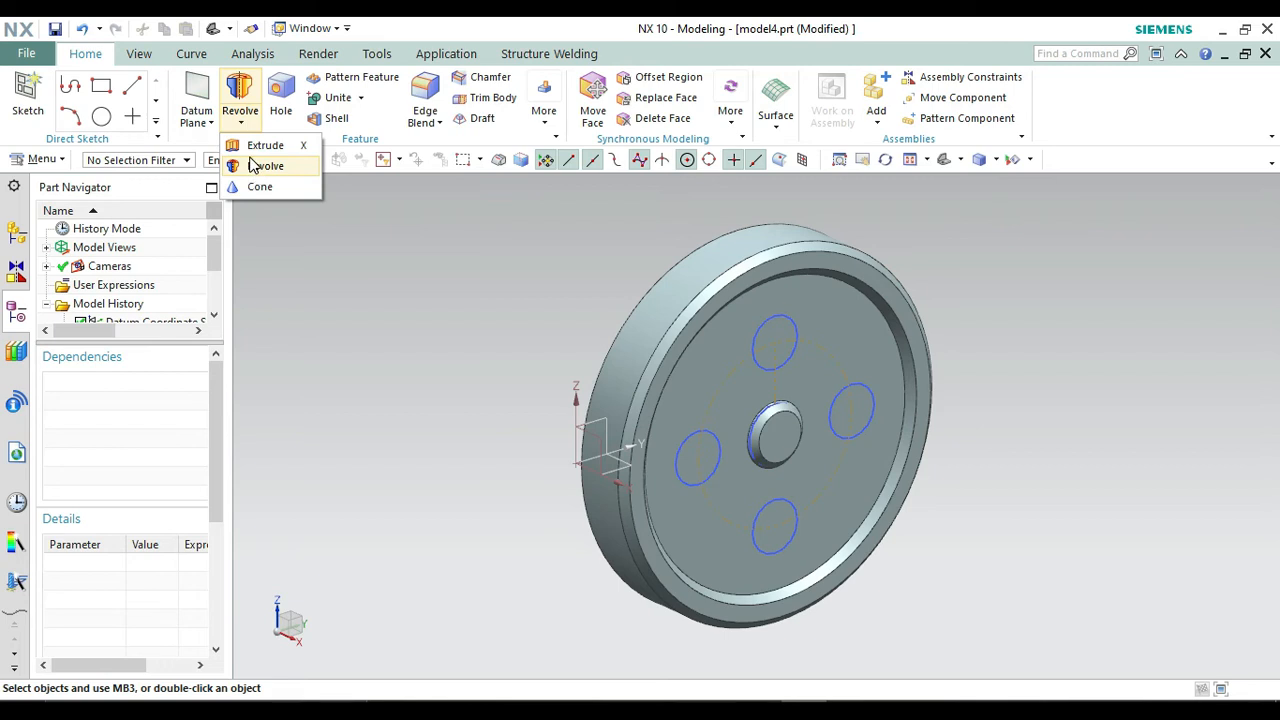
pyautogui.click(258, 146)
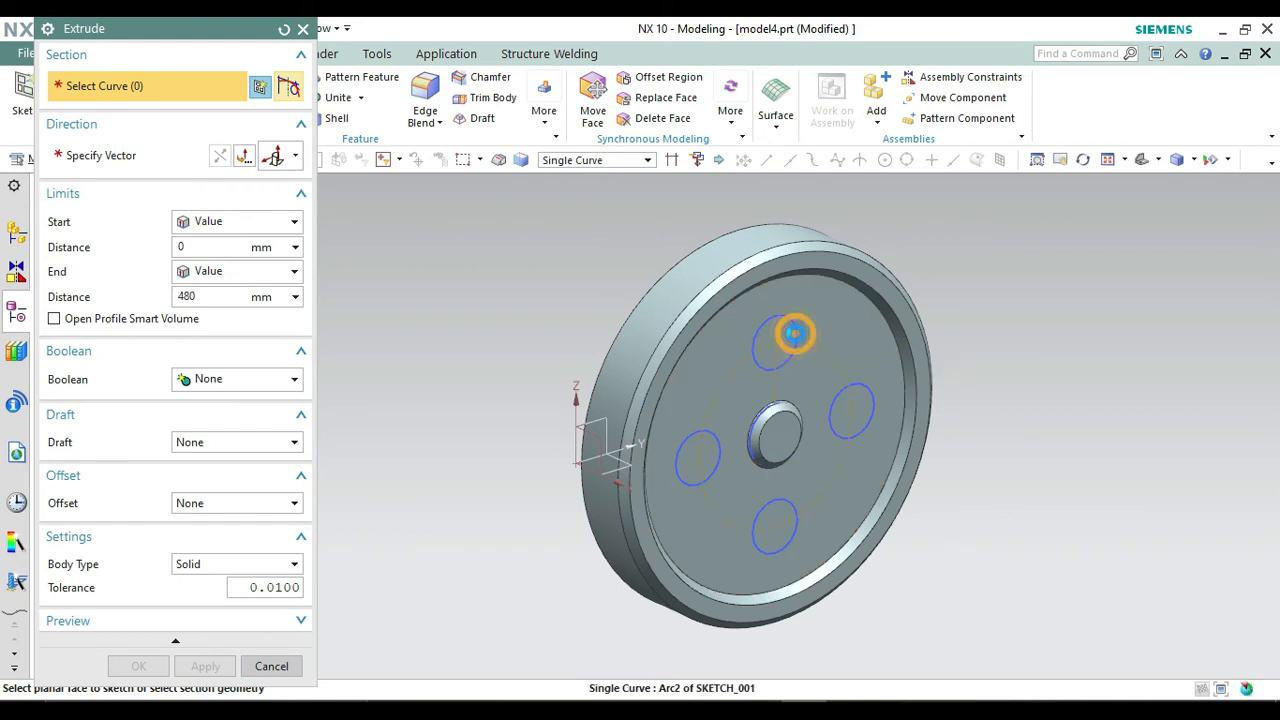
pyautogui.click(795, 333)
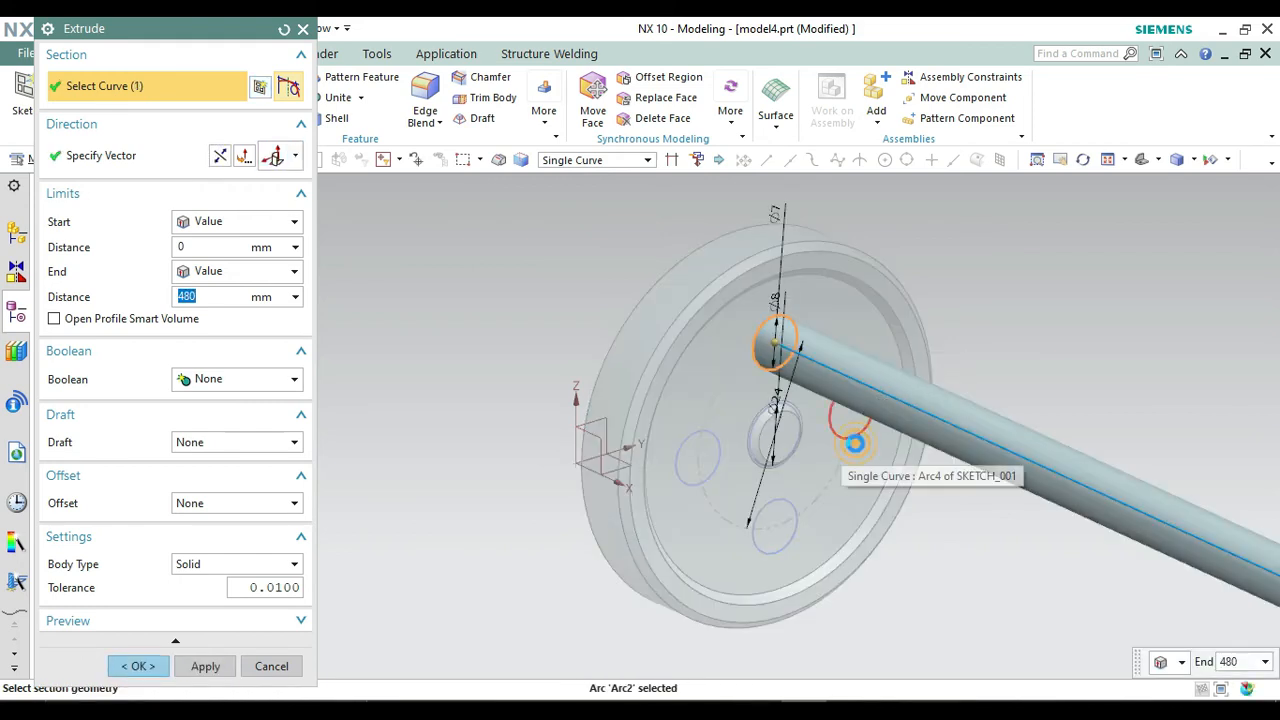
pyautogui.click(855, 443)
pyautogui.click(756, 520)
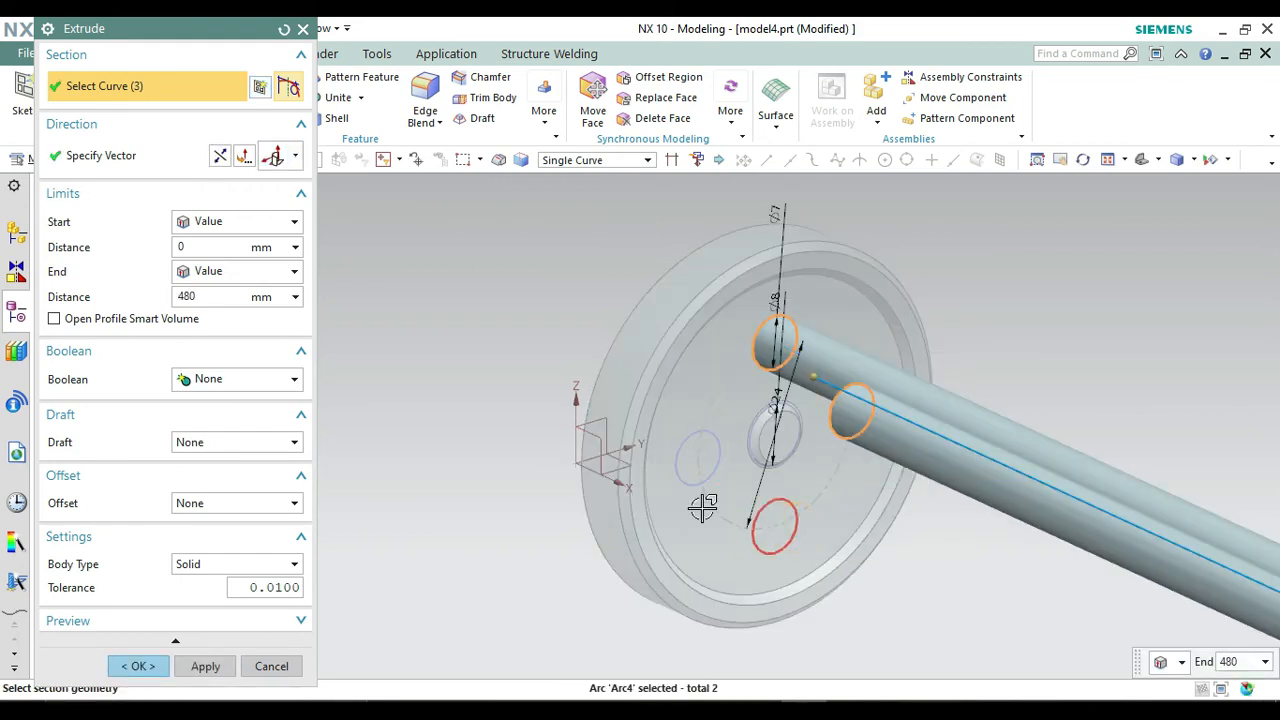
pyautogui.click(687, 480)
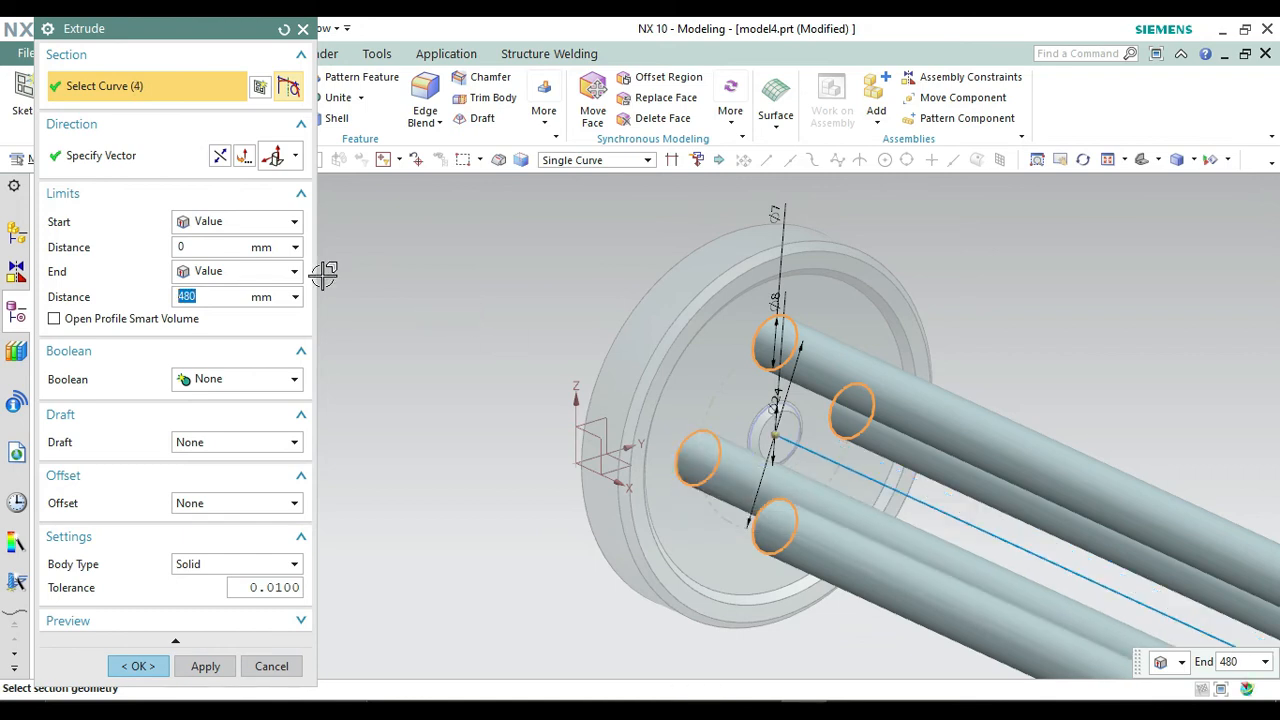
pyautogui.click(215, 157)
pyautogui.click(215, 157)
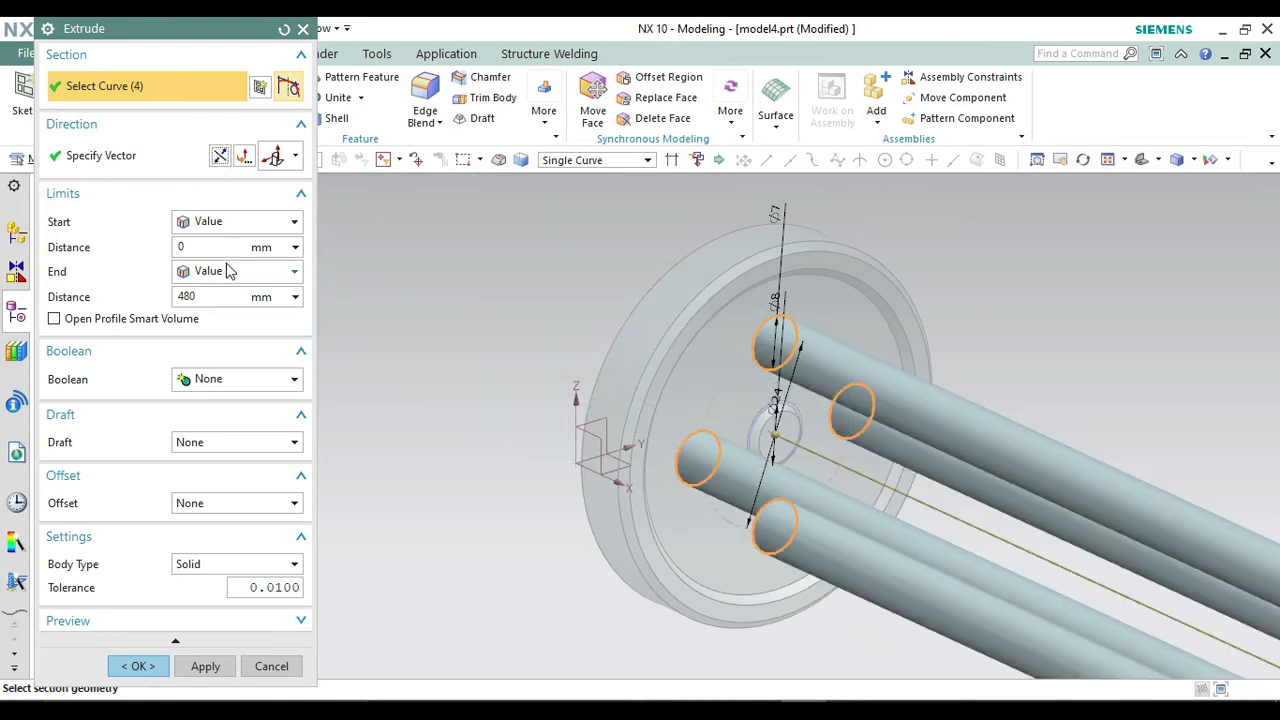
pyautogui.click(226, 280)
pyautogui.click(214, 328)
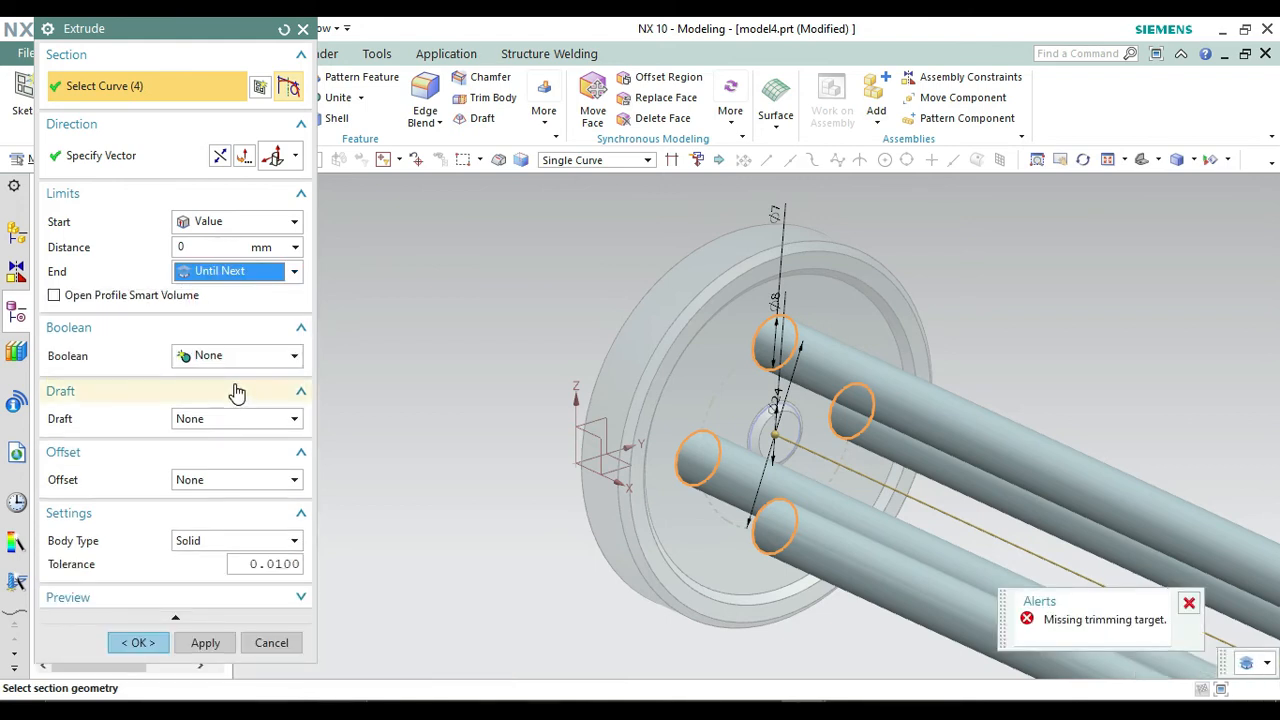
pyautogui.click(248, 362)
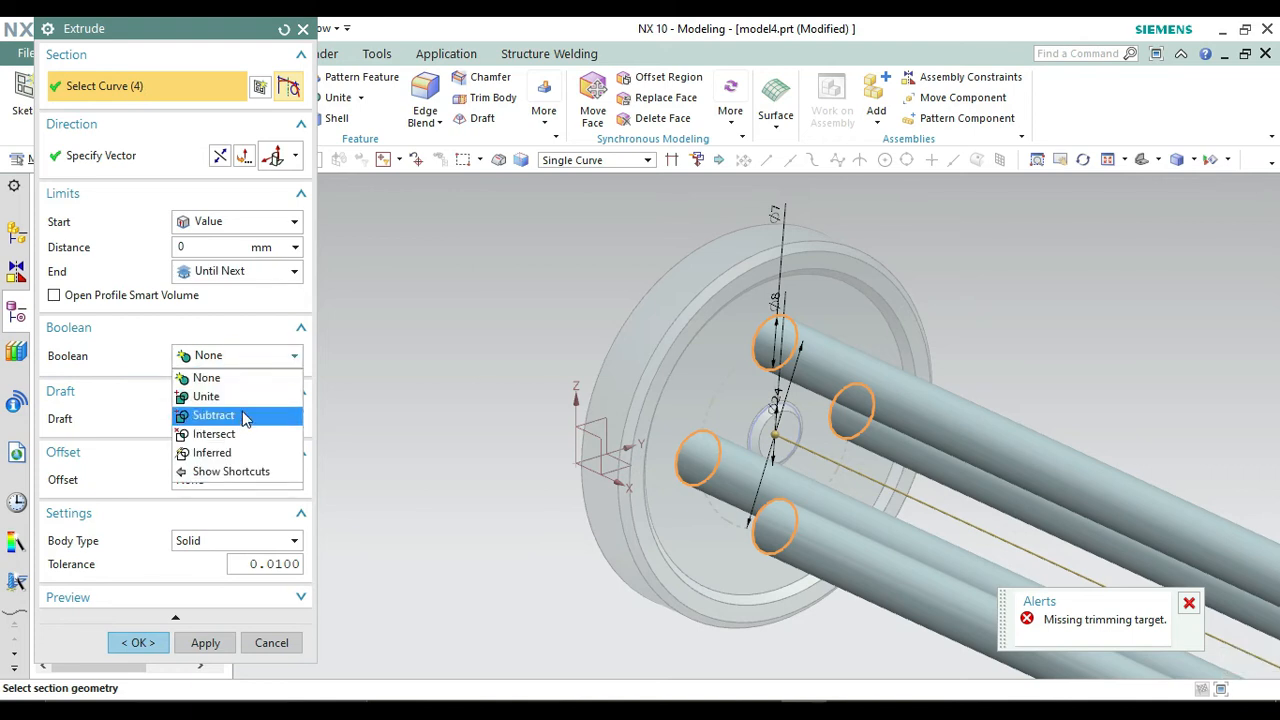
pyautogui.click(240, 418)
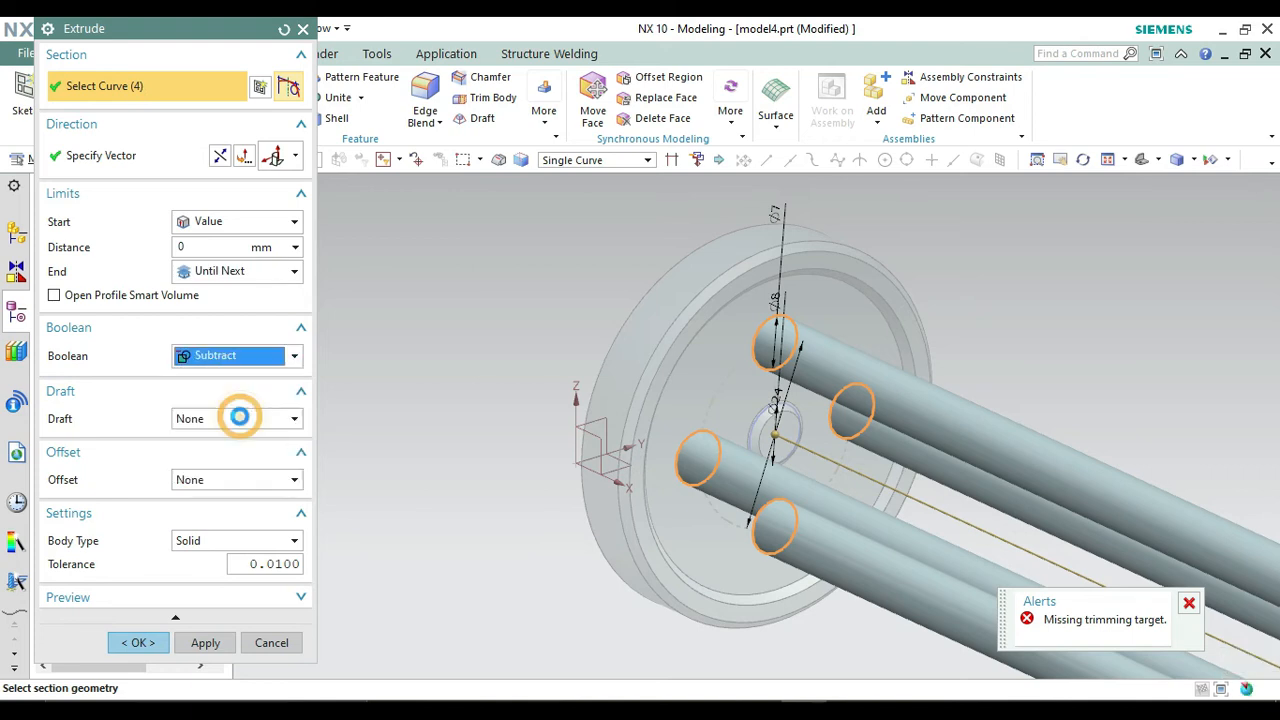
pyautogui.click(220, 157)
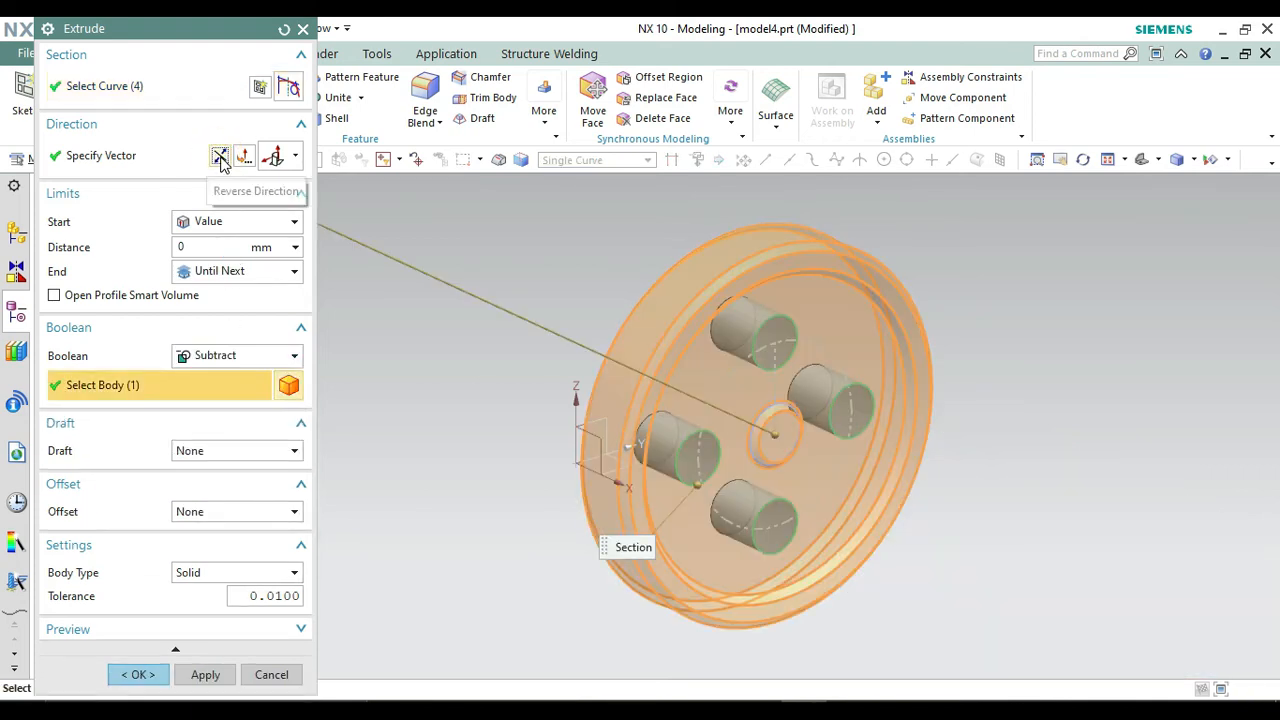
pyautogui.click(139, 675)
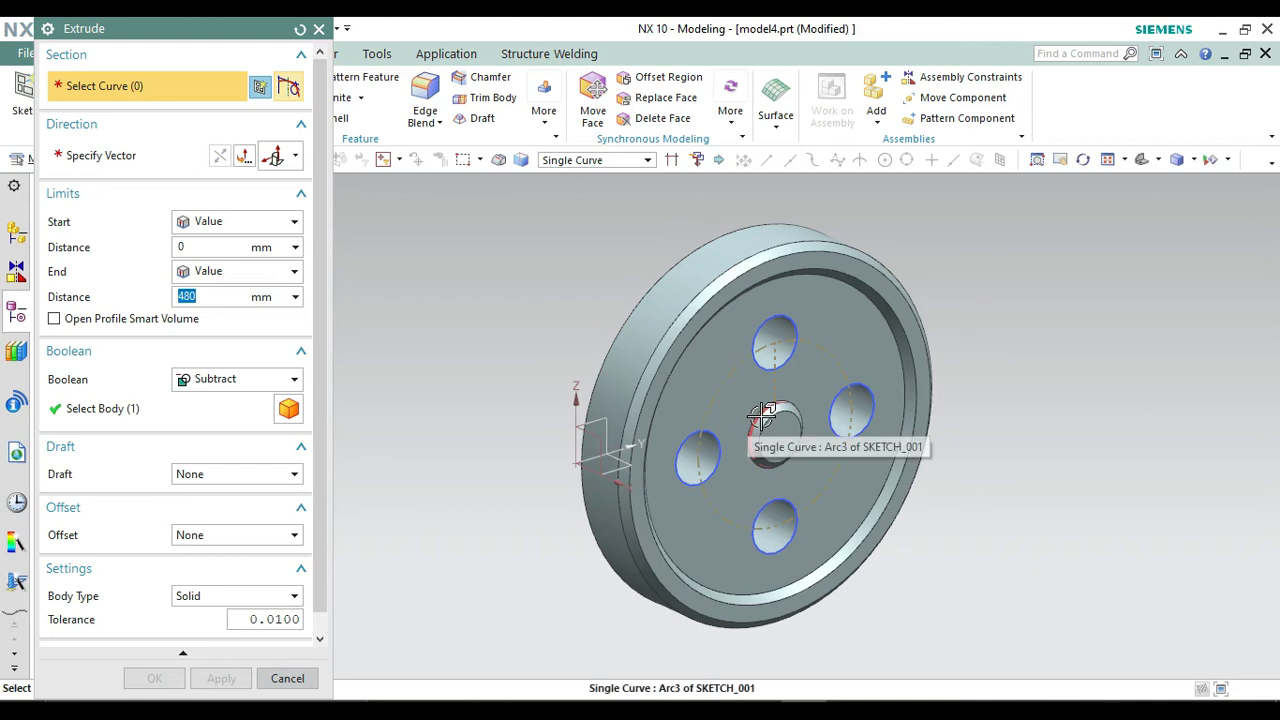
# Extrude the 8 mm hub circle in the reversed direction from -17 mm to 60 mm, subtracting it from the wheel.
pyautogui.click(762, 414)
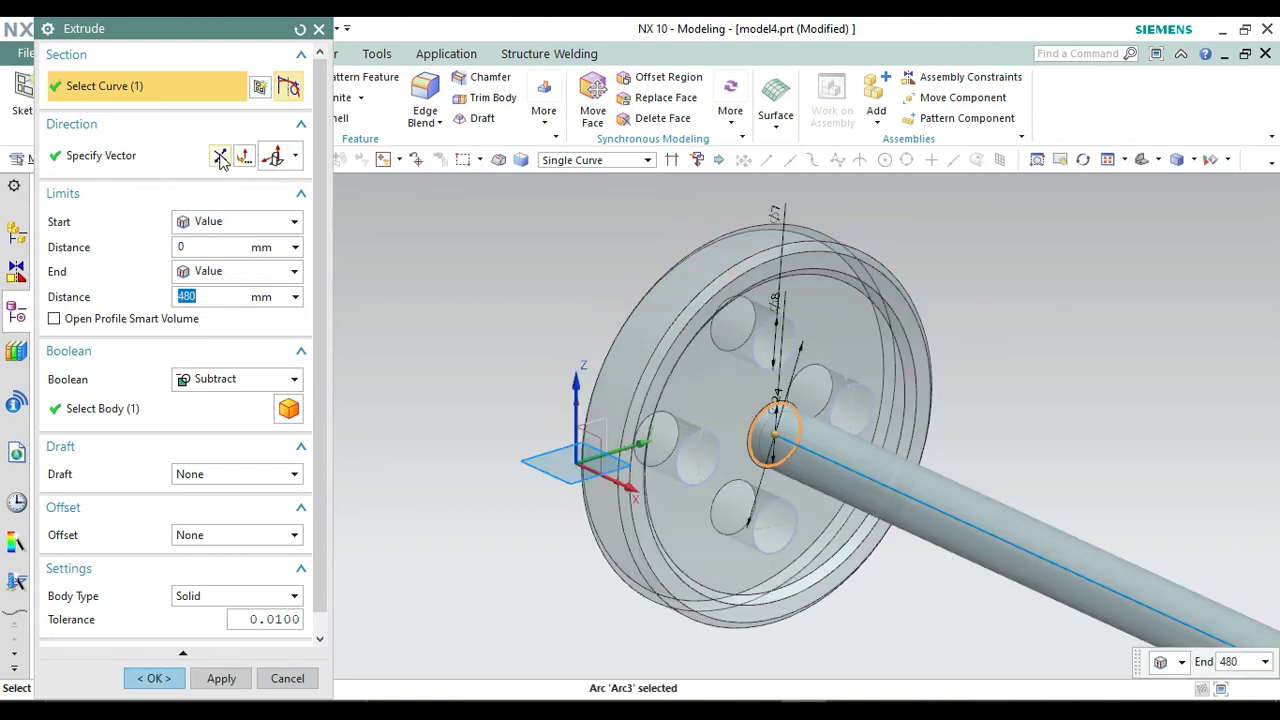
pyautogui.click(219, 157)
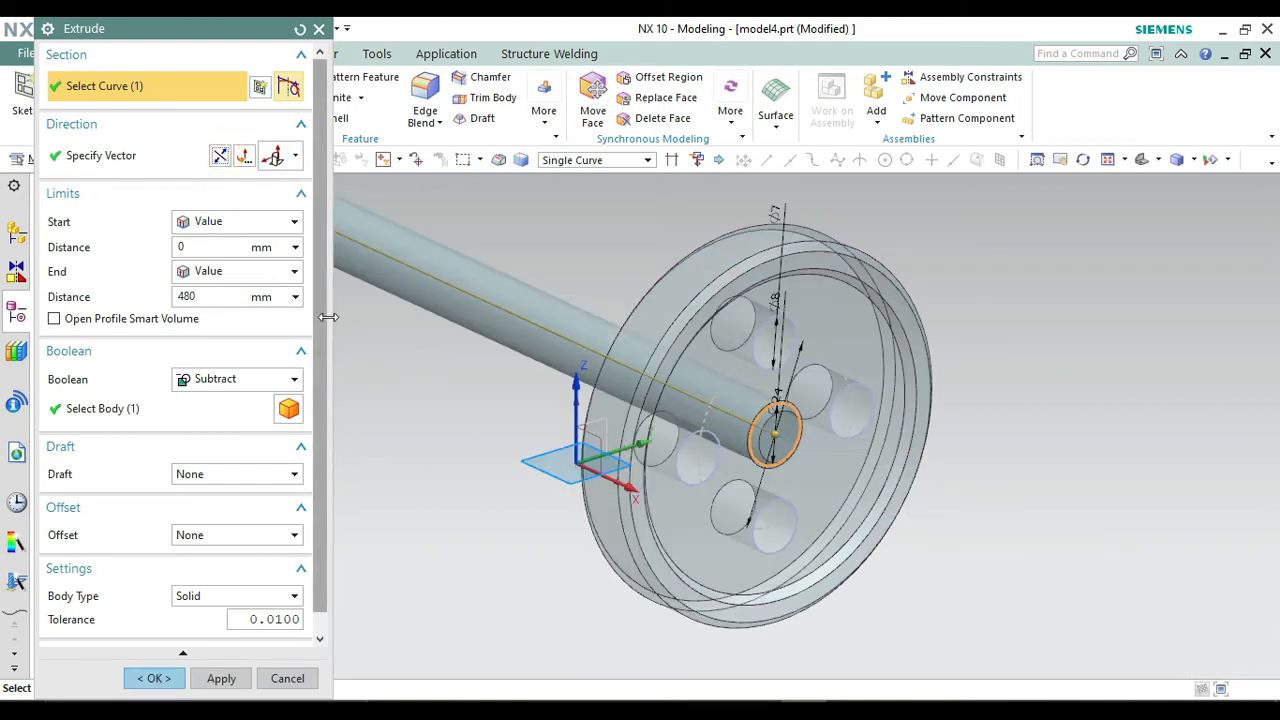
pyautogui.moveTo(790, 438); pyautogui.dragTo(863, 474)
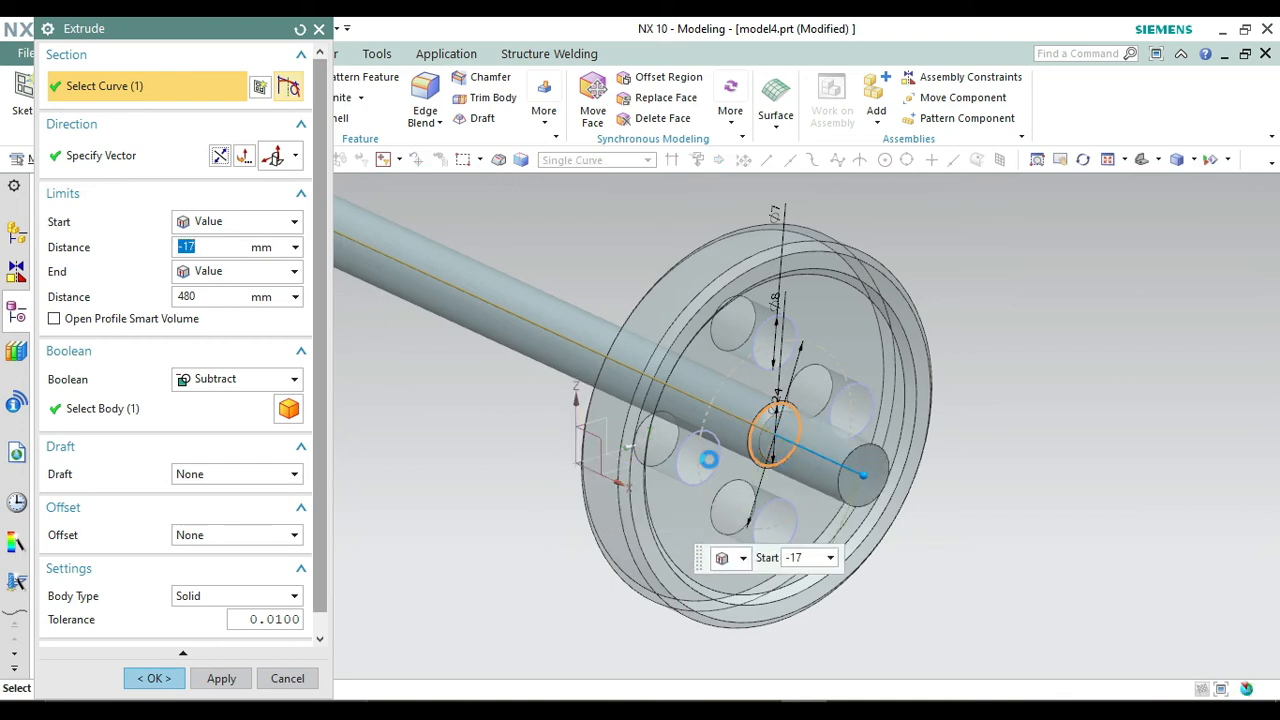
pyautogui.click(230, 292)
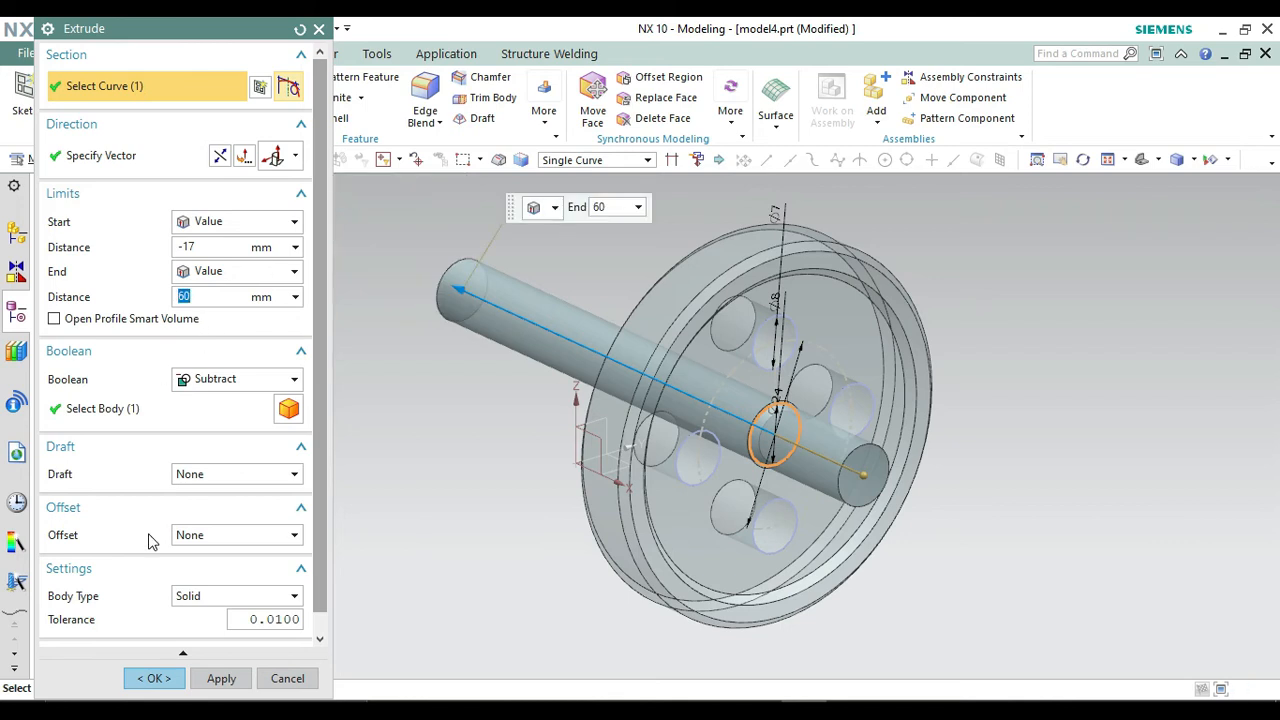
pyautogui.click(170, 679)
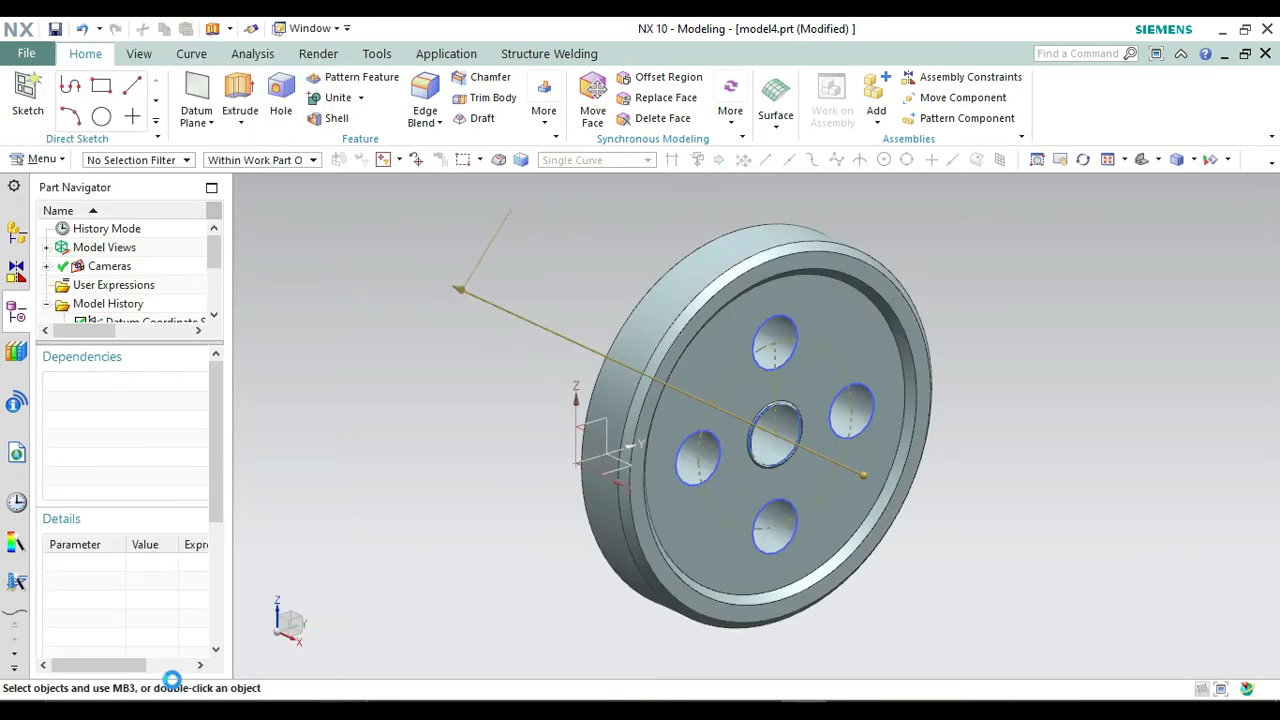
# Hide the sketch with the four patterned circles and the hub circle on the wheel face.
pyautogui.click(830, 428)
pyautogui.rightClick(830, 428)
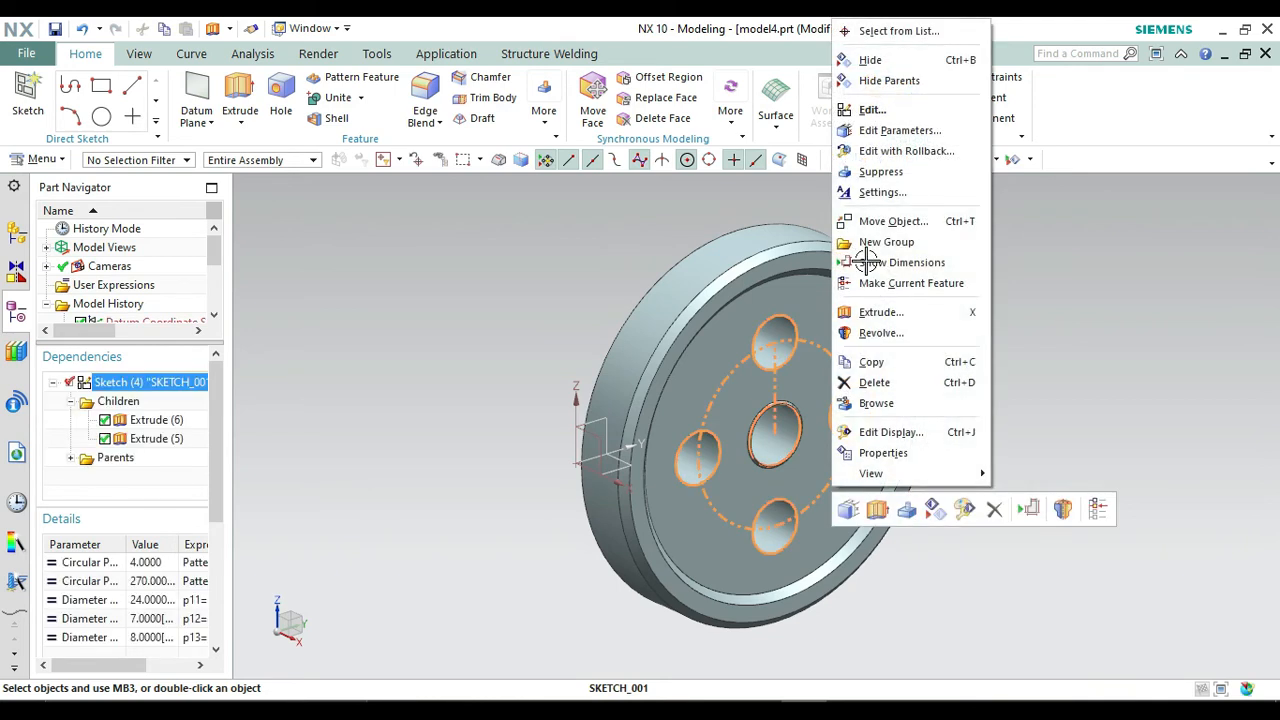
pyautogui.click(868, 60)
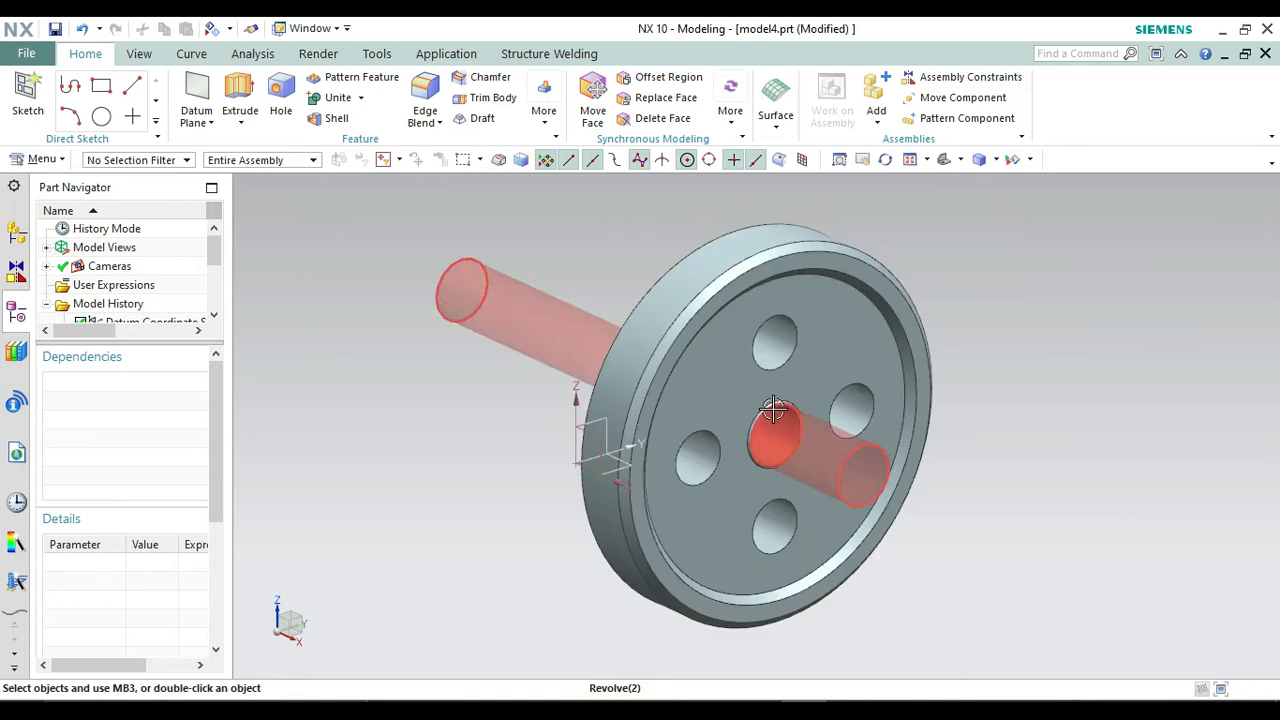
# Replace the raised ring face around the hub bore with the wheel's recessed face at 0 mm offset.
pyautogui.click(642, 100)
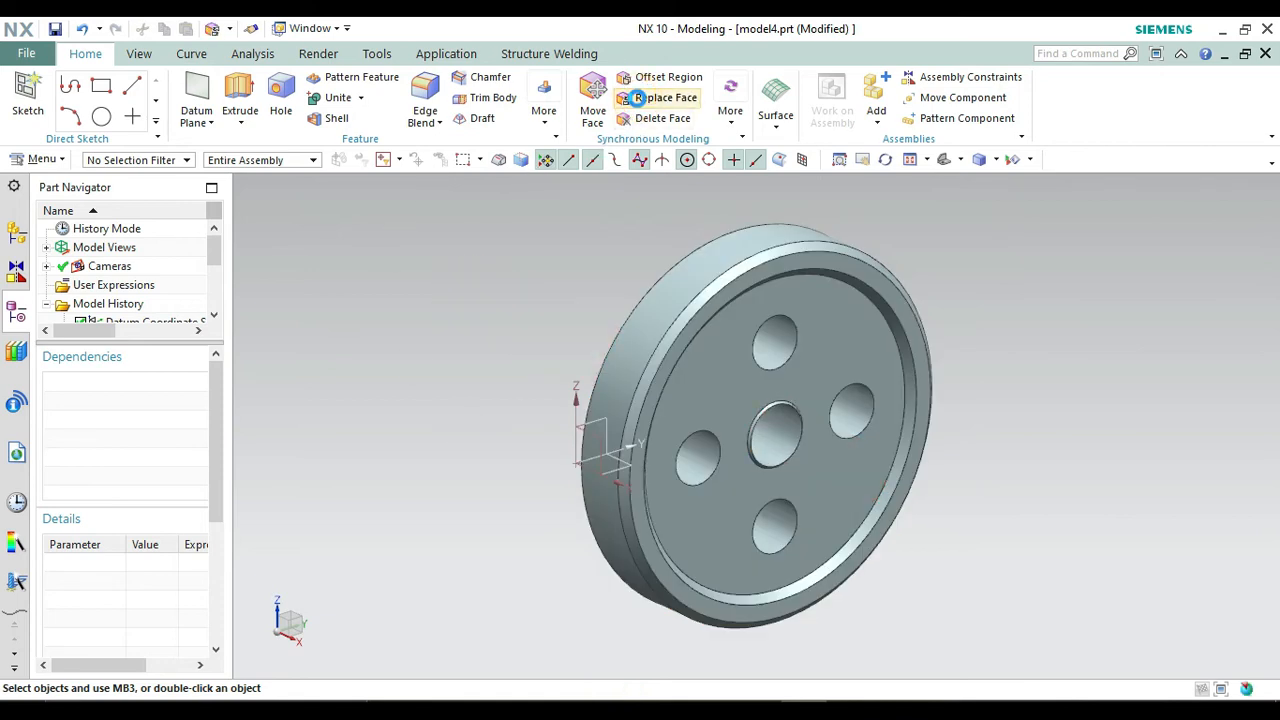
pyautogui.click(784, 401)
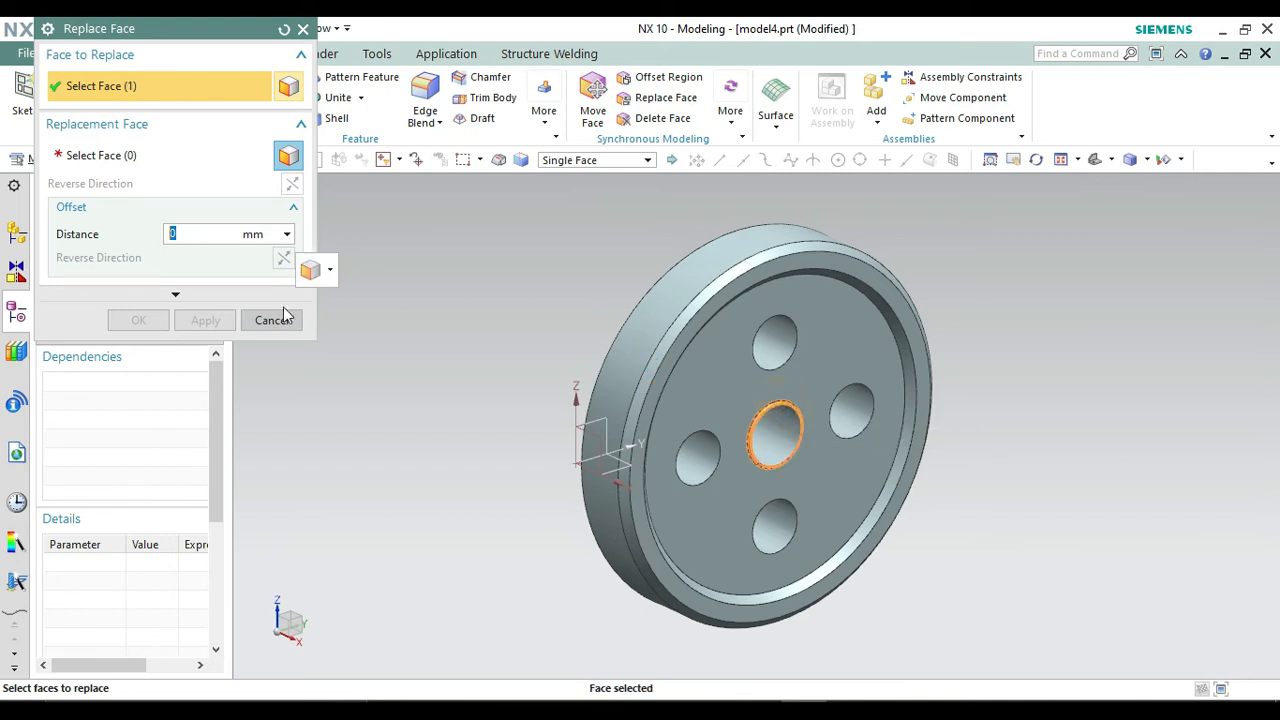
pyautogui.click(110, 165)
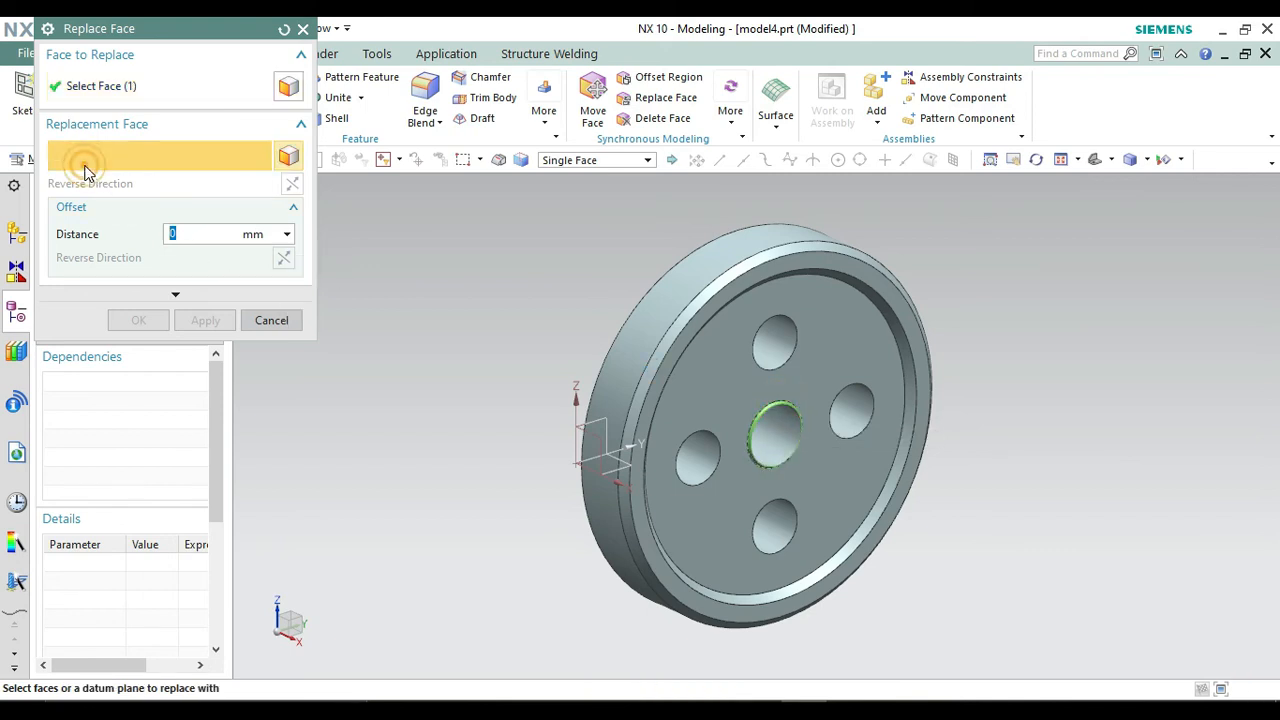
pyautogui.click(688, 377)
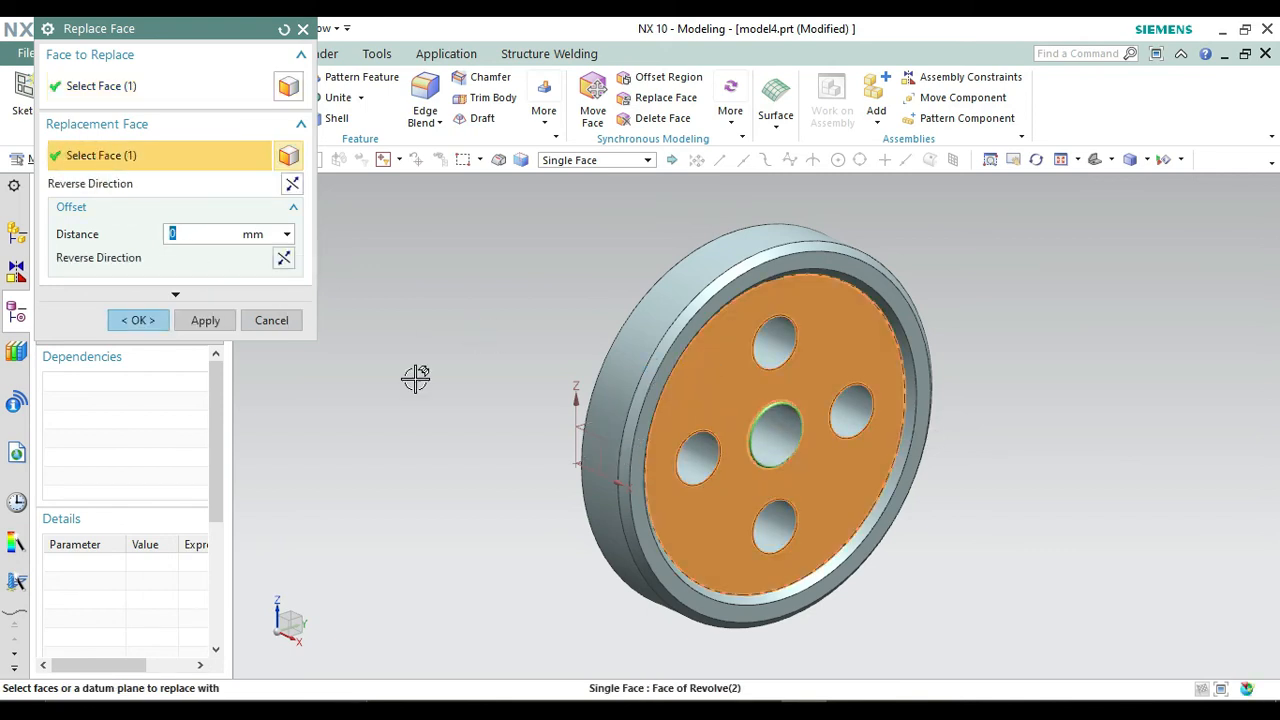
pyautogui.click(141, 320)
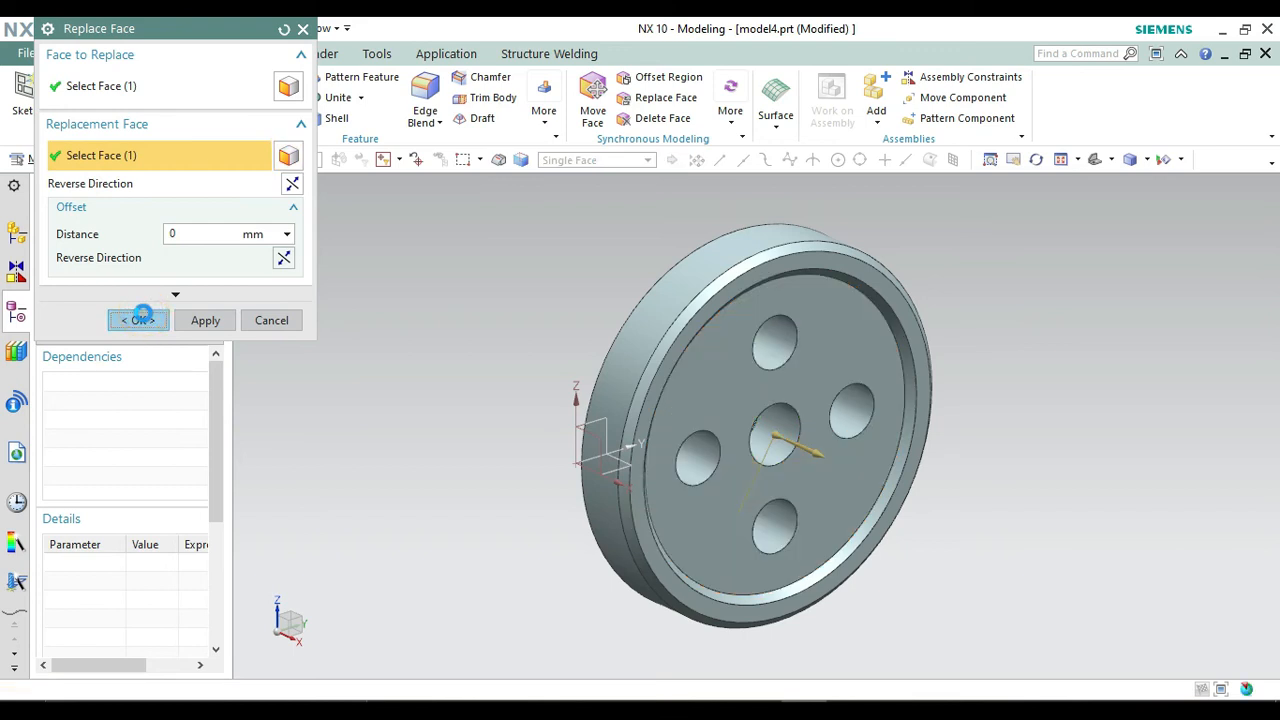
pyautogui.rightClick(423, 350)
pyautogui.click(458, 449)
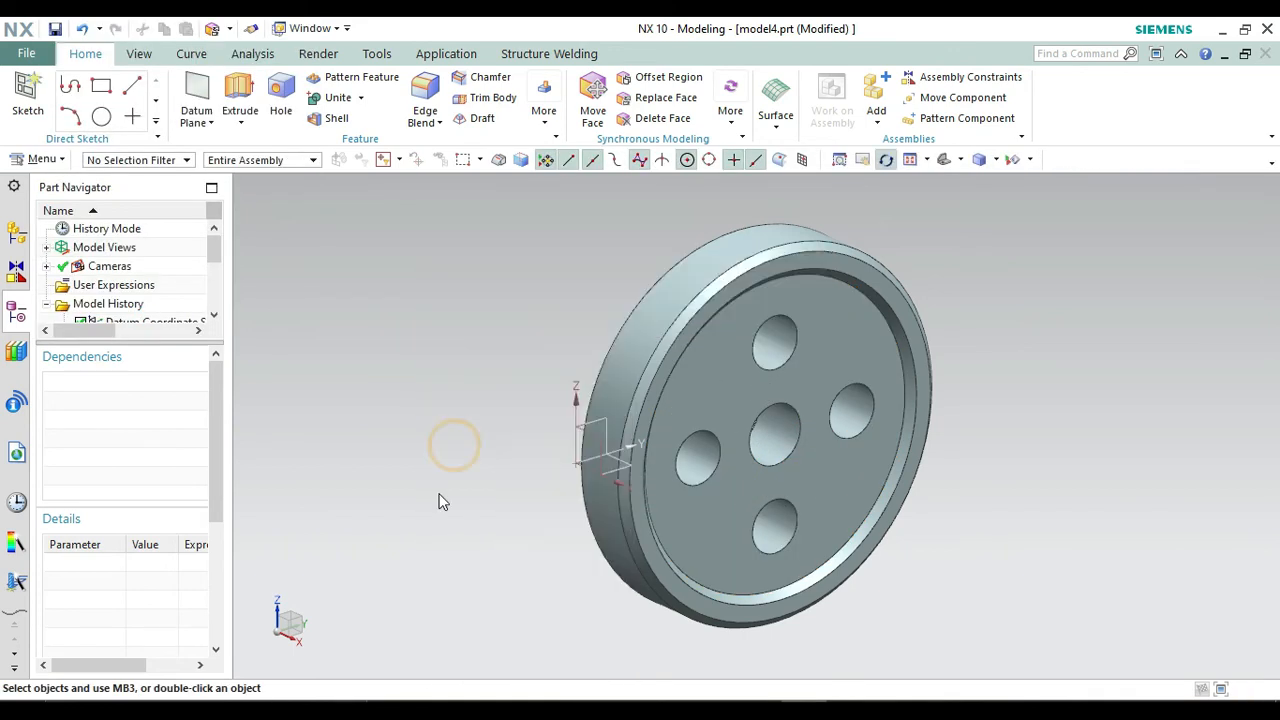
pyautogui.moveTo(539, 505); pyautogui.dragTo(677, 440)
pyautogui.press('Escape')
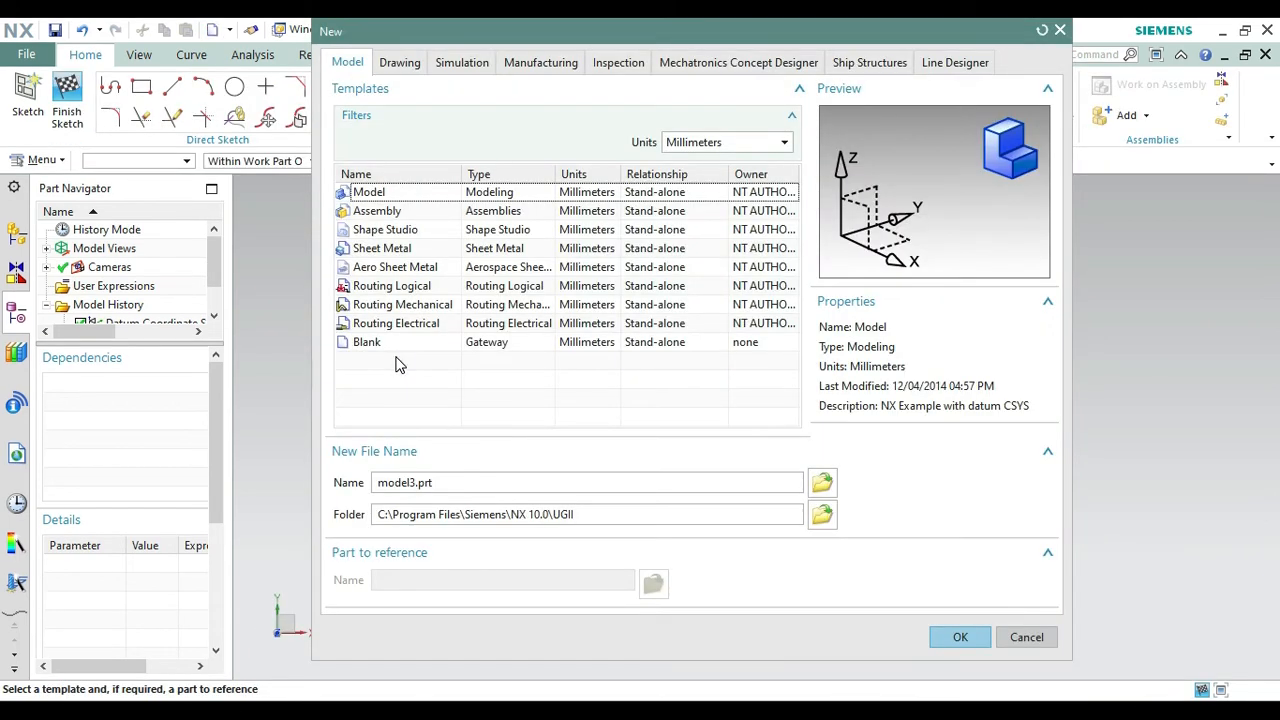
# Create a new millimetre part from the Model template and start a sketch on the XY plane.
pyautogui.click(380, 193)
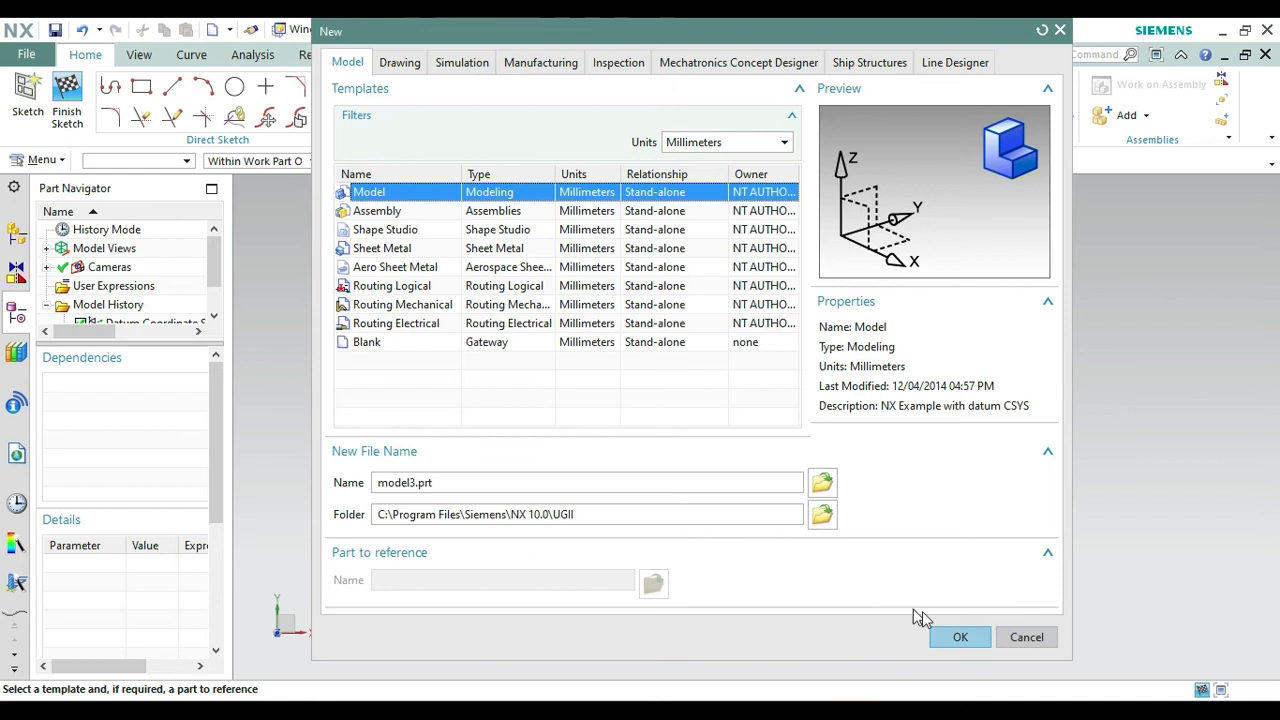
pyautogui.click(958, 637)
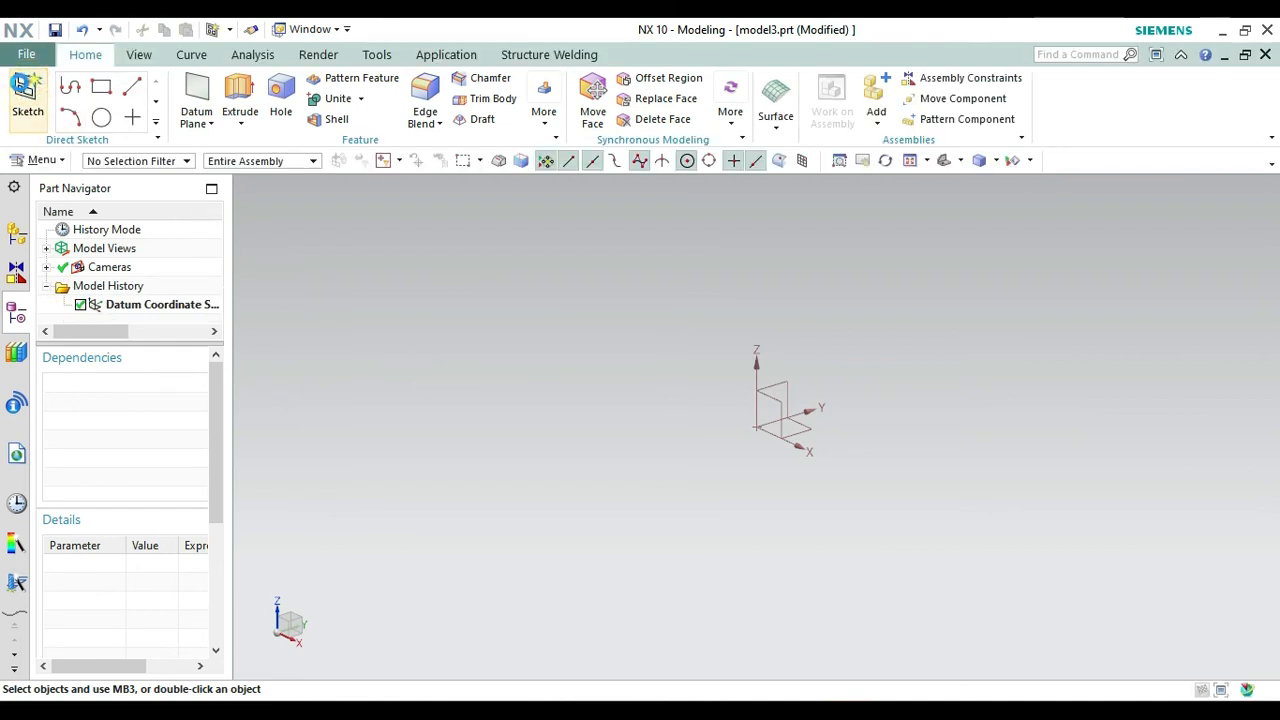
pyautogui.click(28, 92)
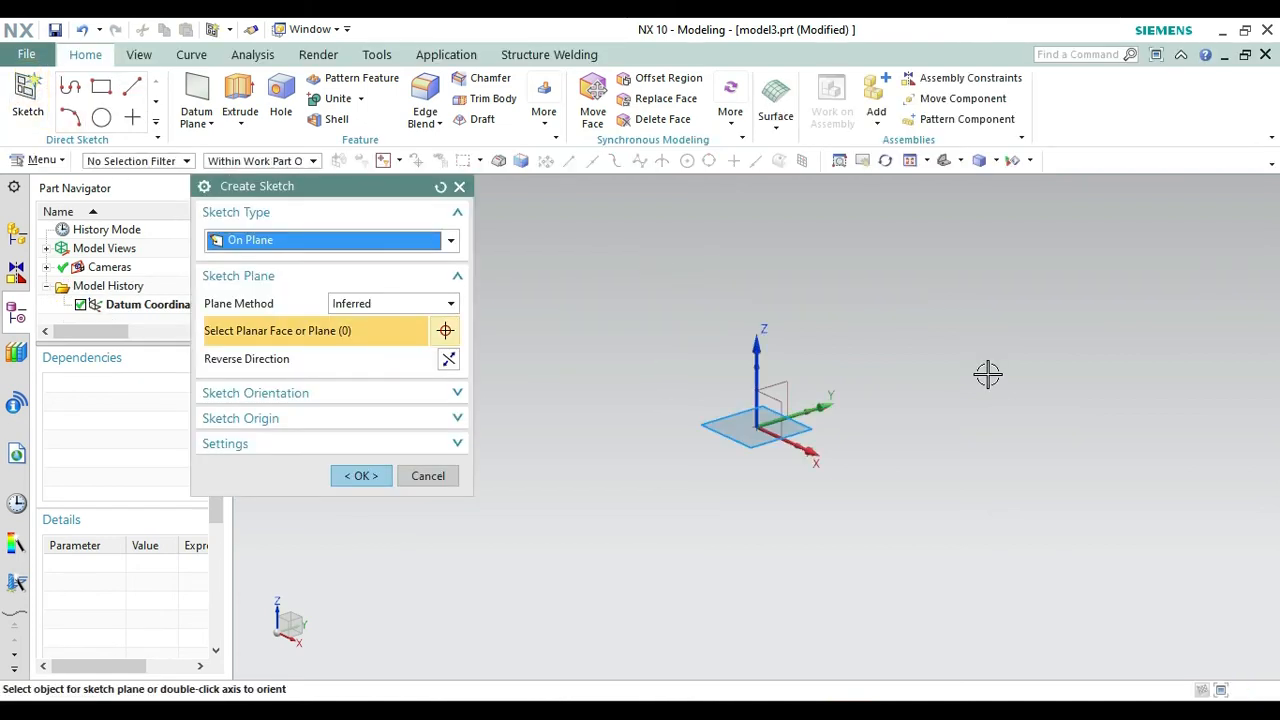
pyautogui.click(745, 428)
pyautogui.click(361, 472)
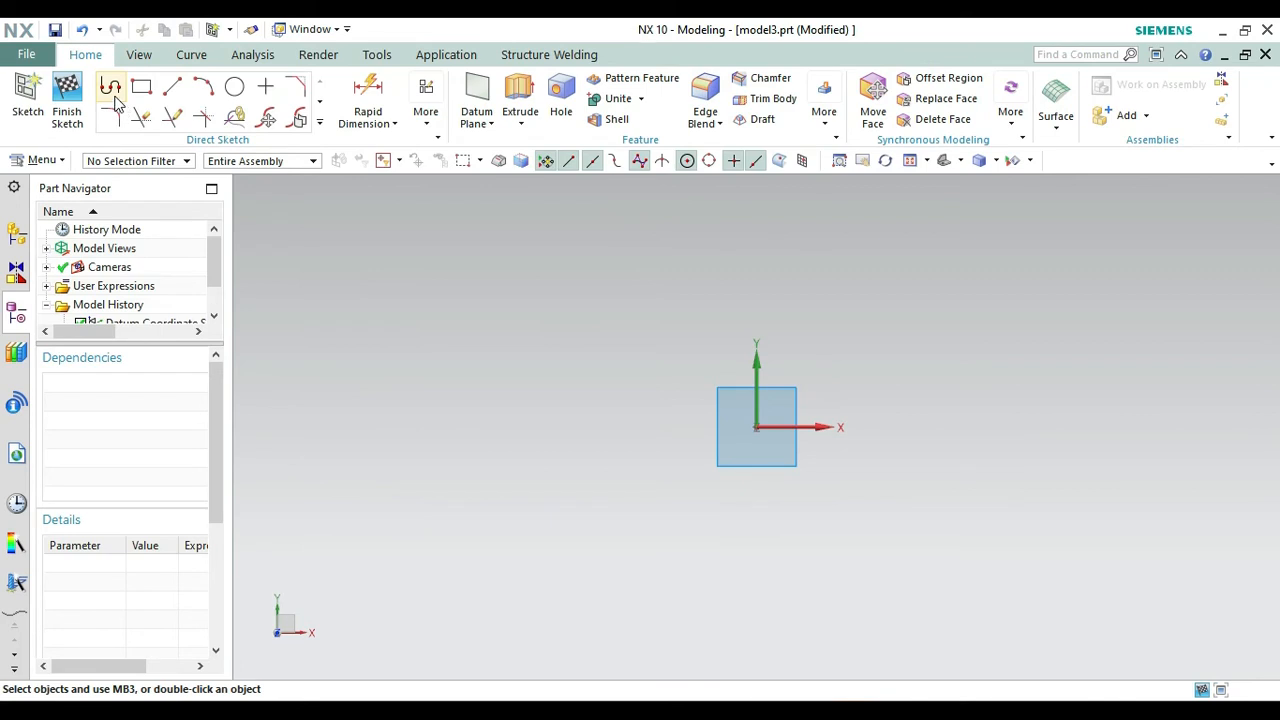
# Start a line profile at the origin with a 6 mm vertical segment at 90 degrees and an 11 mm horizontal segment at 0 degrees.
pyautogui.click(111, 88)
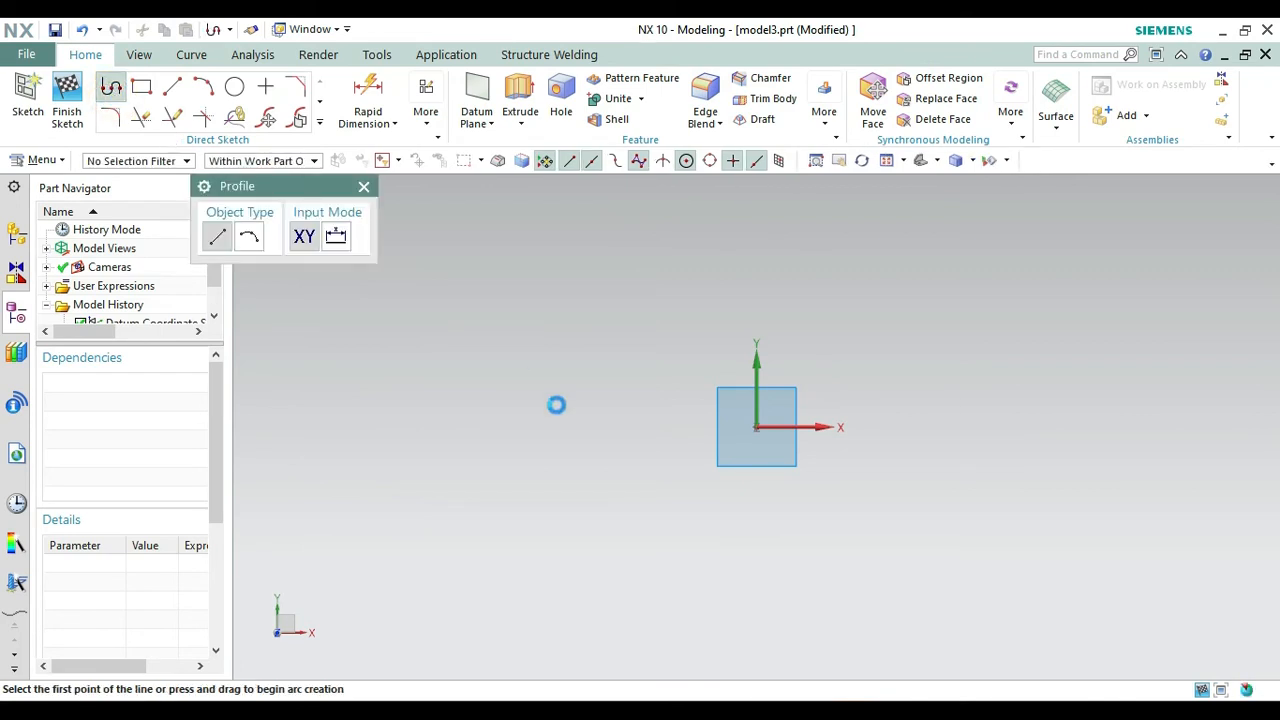
pyautogui.click(757, 427)
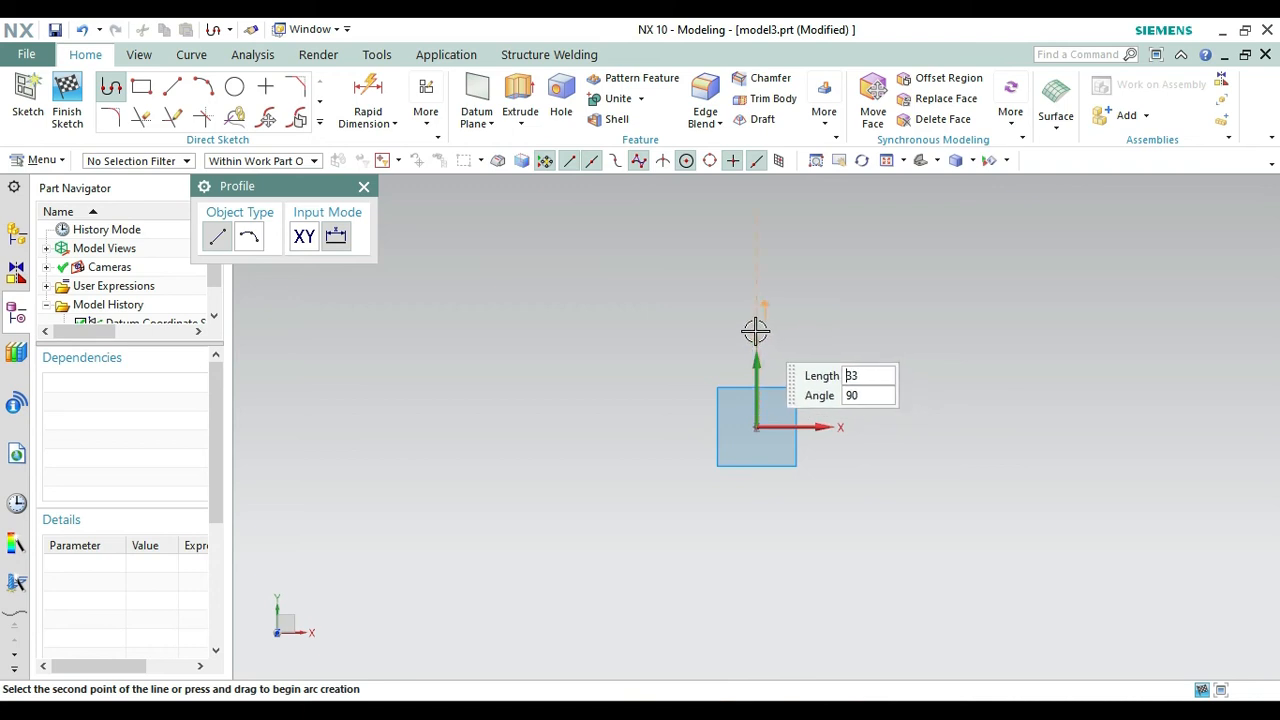
pyautogui.press('Tab')
pyautogui.press('Tab')
pyautogui.press('Return')
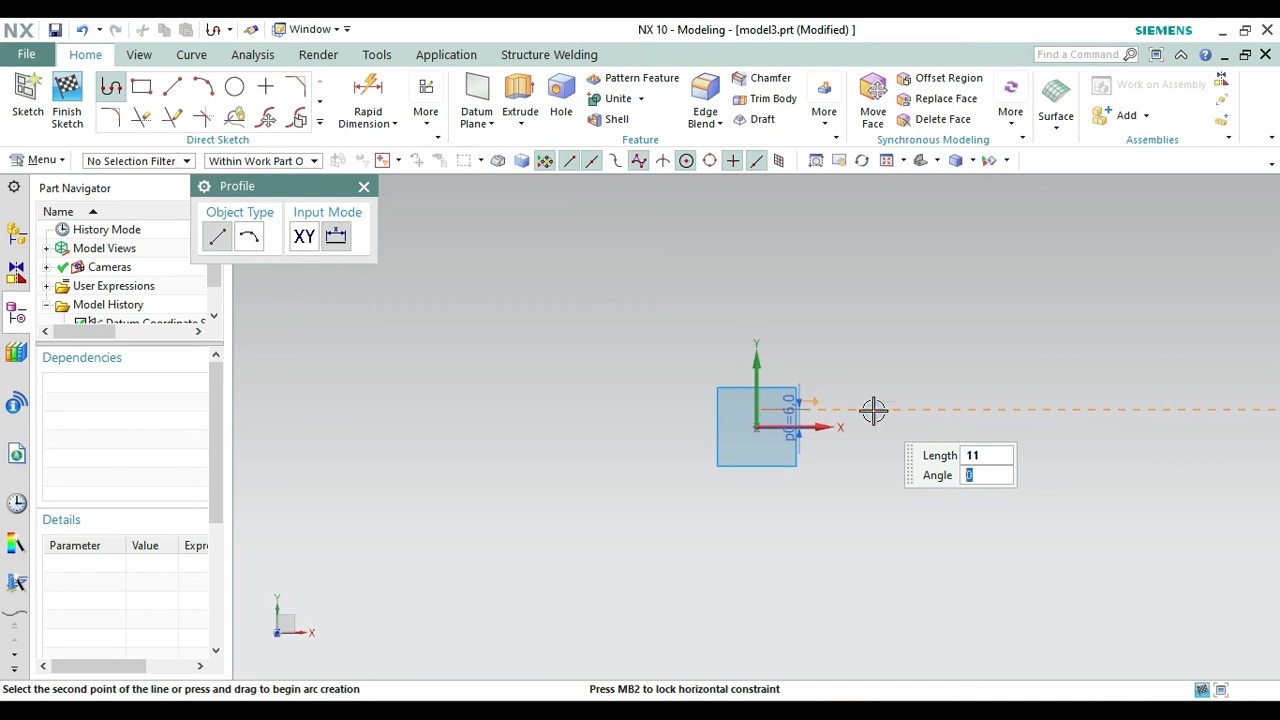
pyautogui.press('Return')
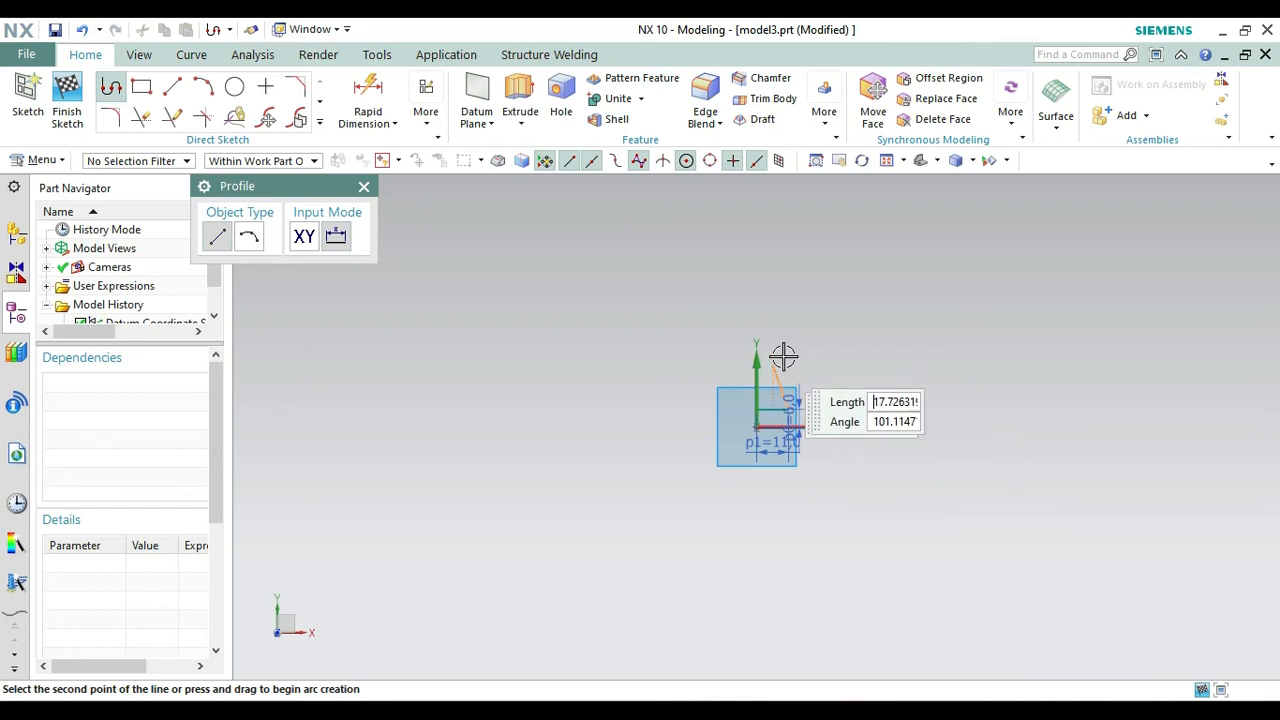
# Continue the profile with a 0.5 mm vertical segment, a 15 mm horizontal segment and a 1.5 mm segment at 90 degrees.
pyautogui.write('0.5')
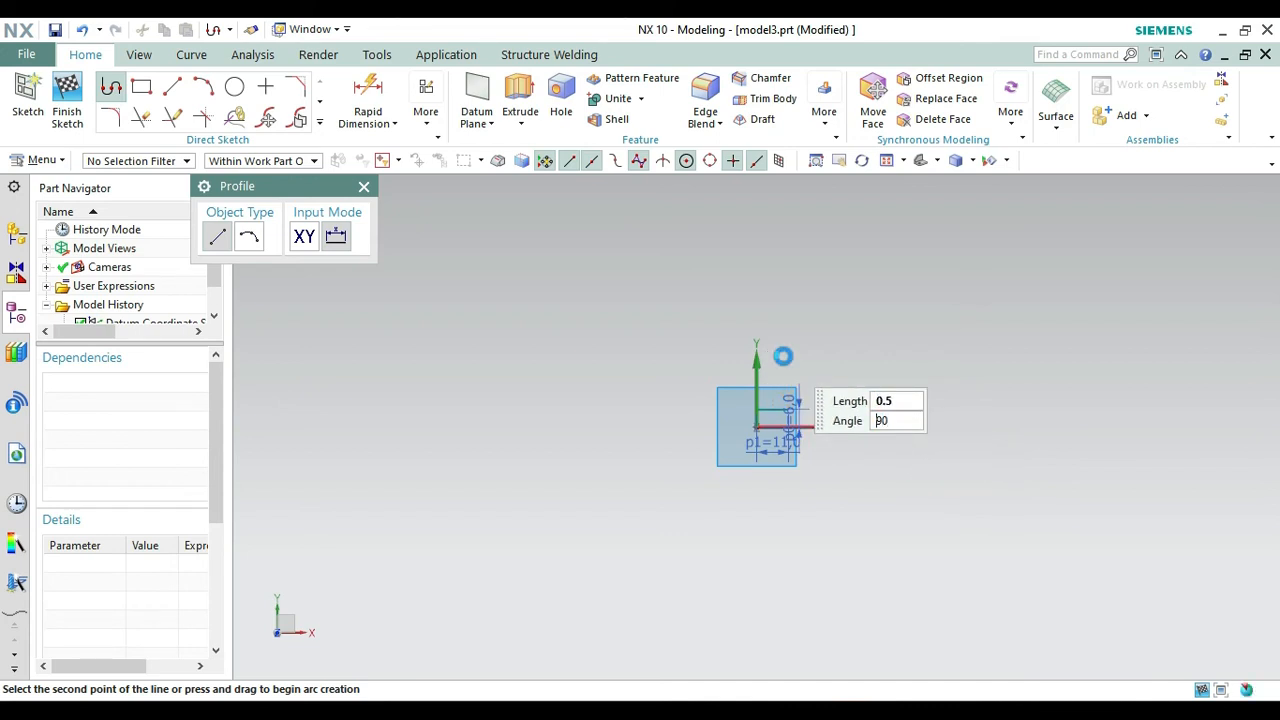
pyautogui.press('Return')
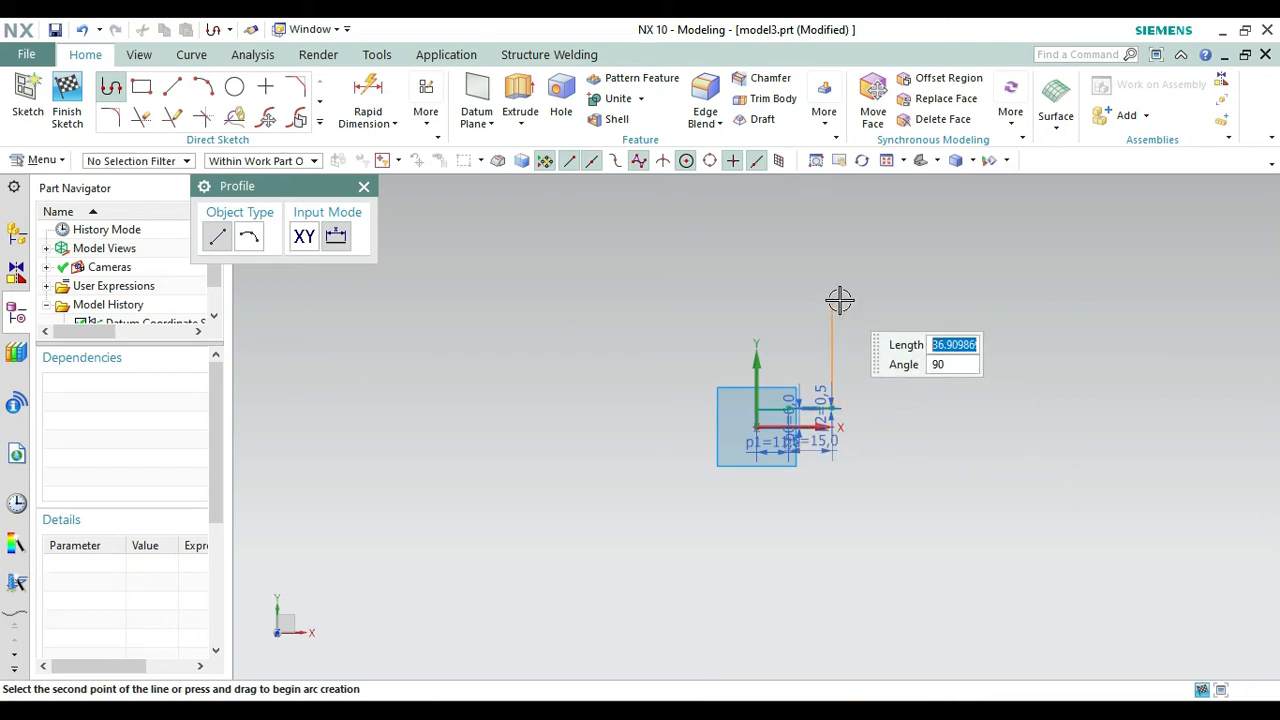
pyautogui.write('1.5')
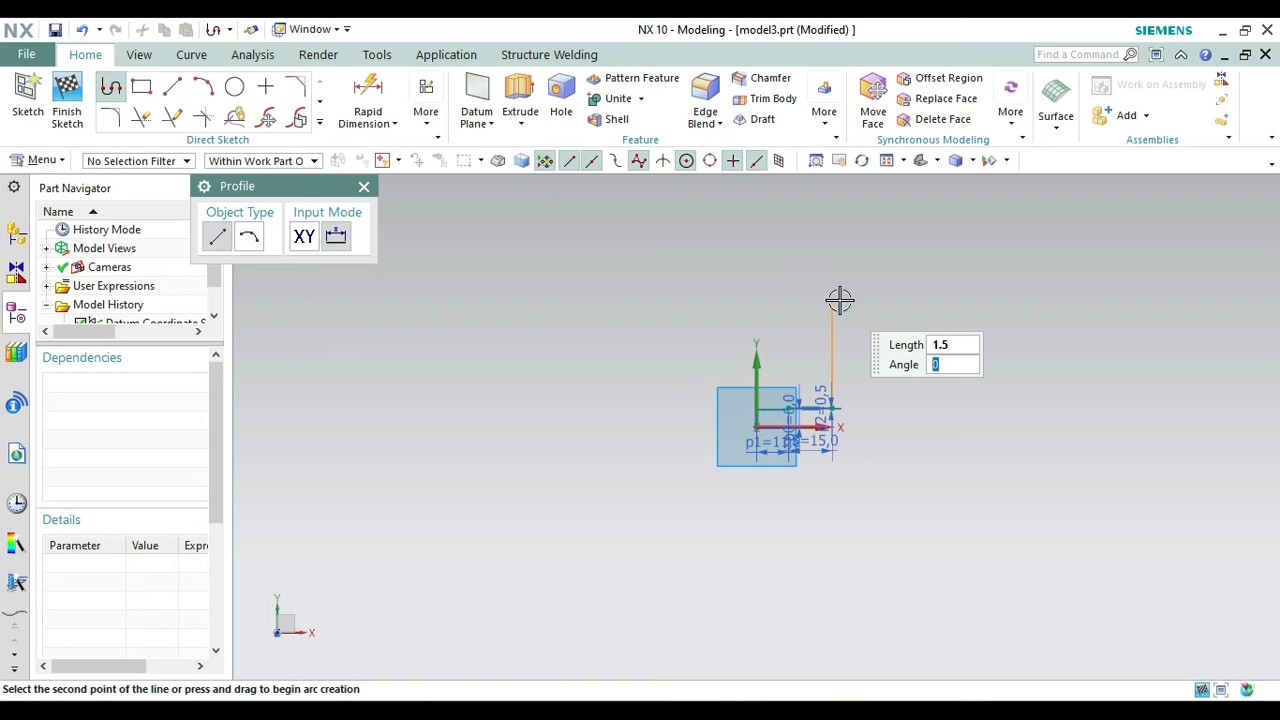
pyautogui.press('Return')
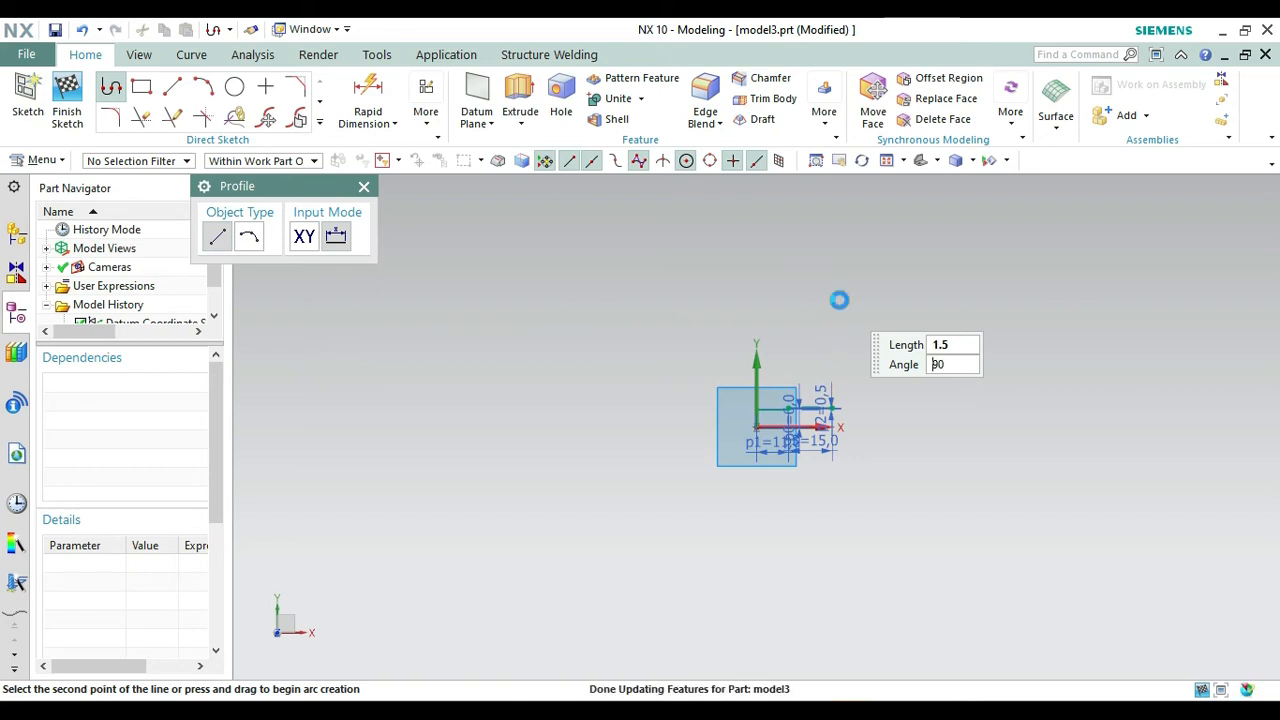
pyautogui.rightClick(842, 304)
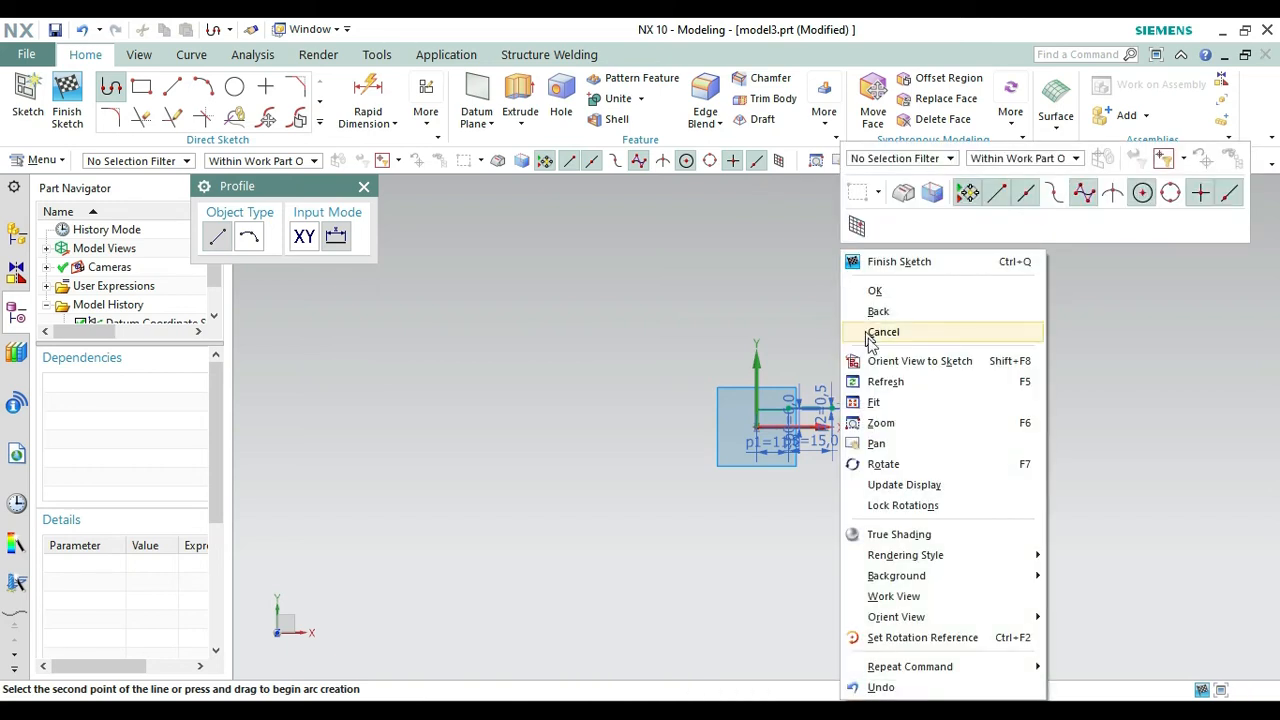
# Sketch a sloped line from the top of the 1.5 mm vertical line back to the 15 mm line's start point.
pyautogui.click(875, 362)
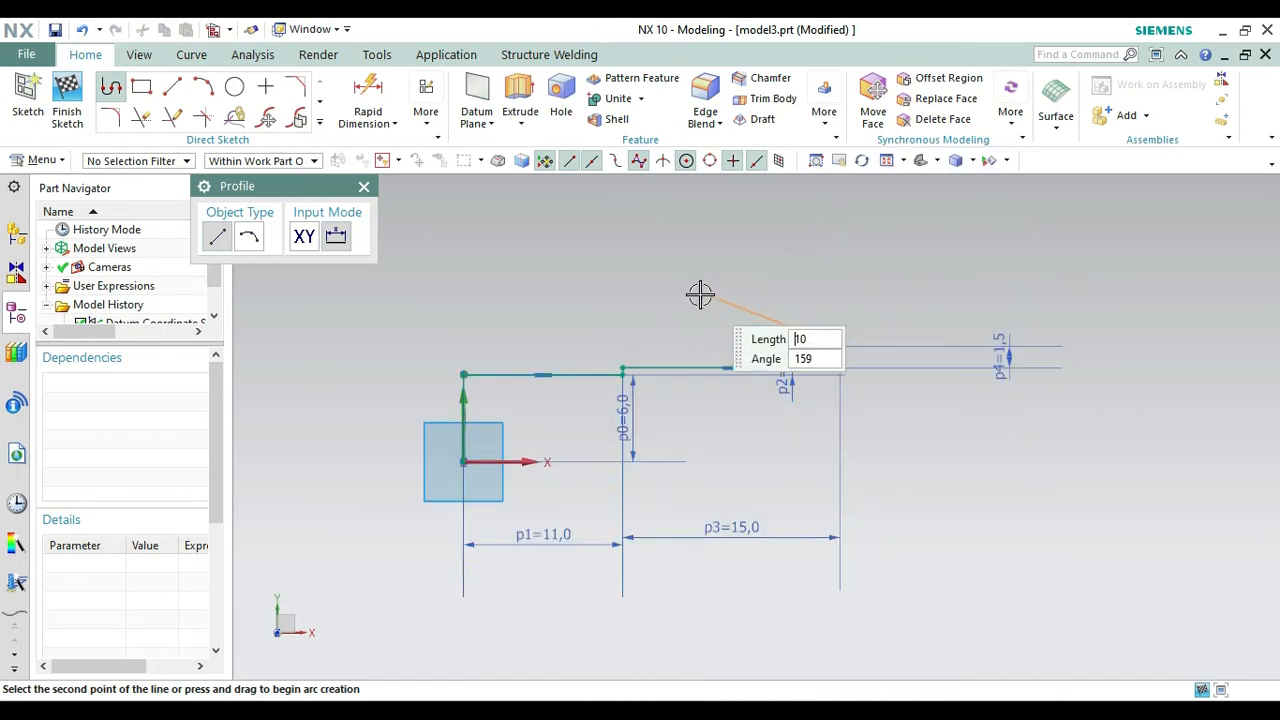
pyautogui.click(620, 366)
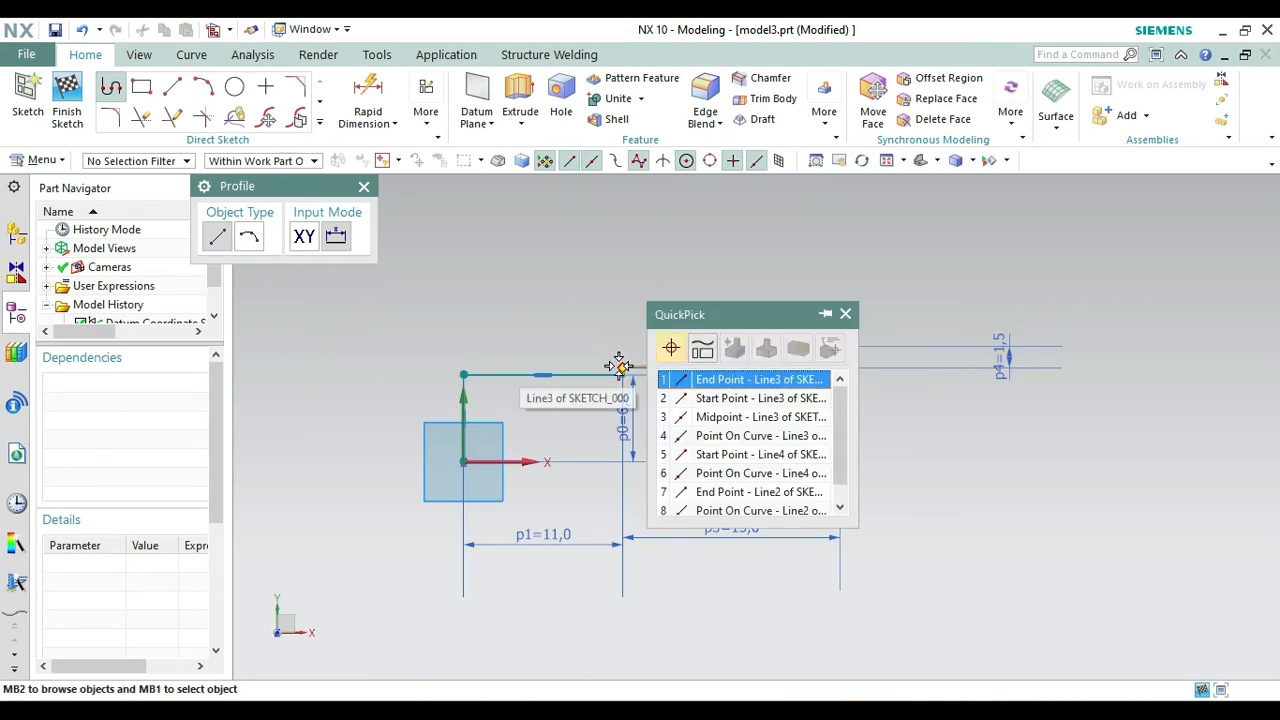
pyautogui.click(685, 376)
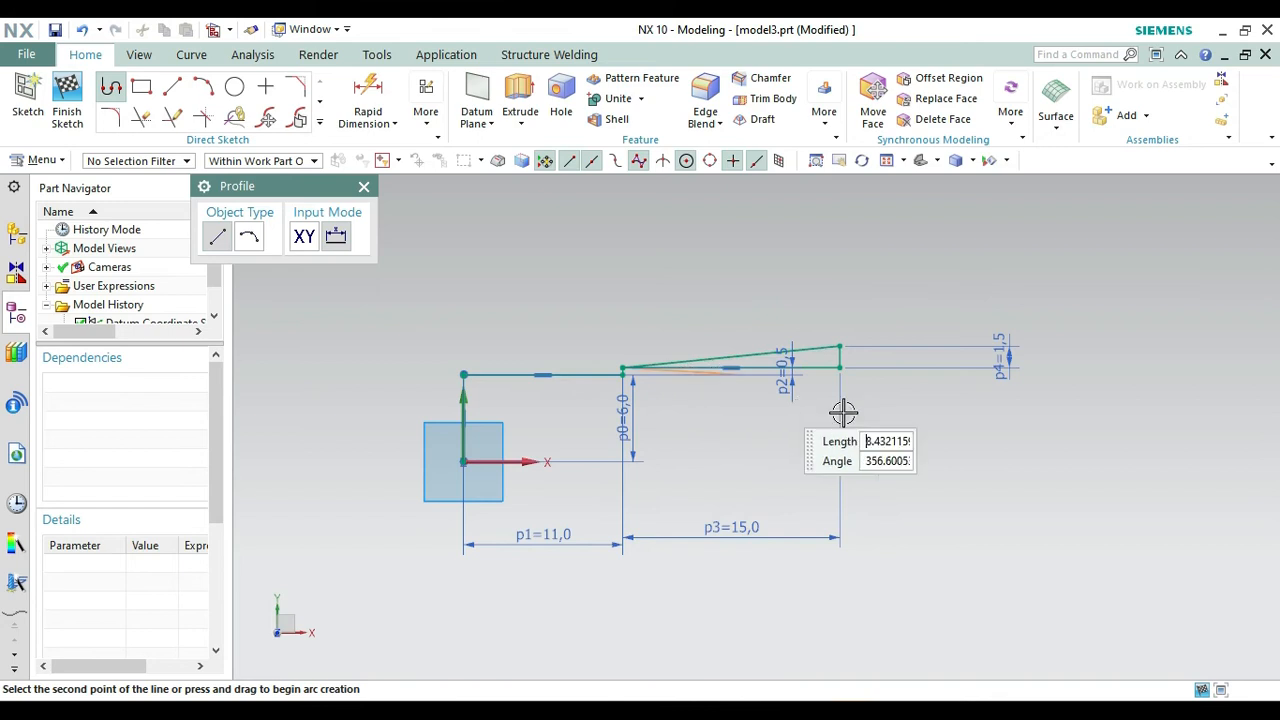
pyautogui.press('Escape')
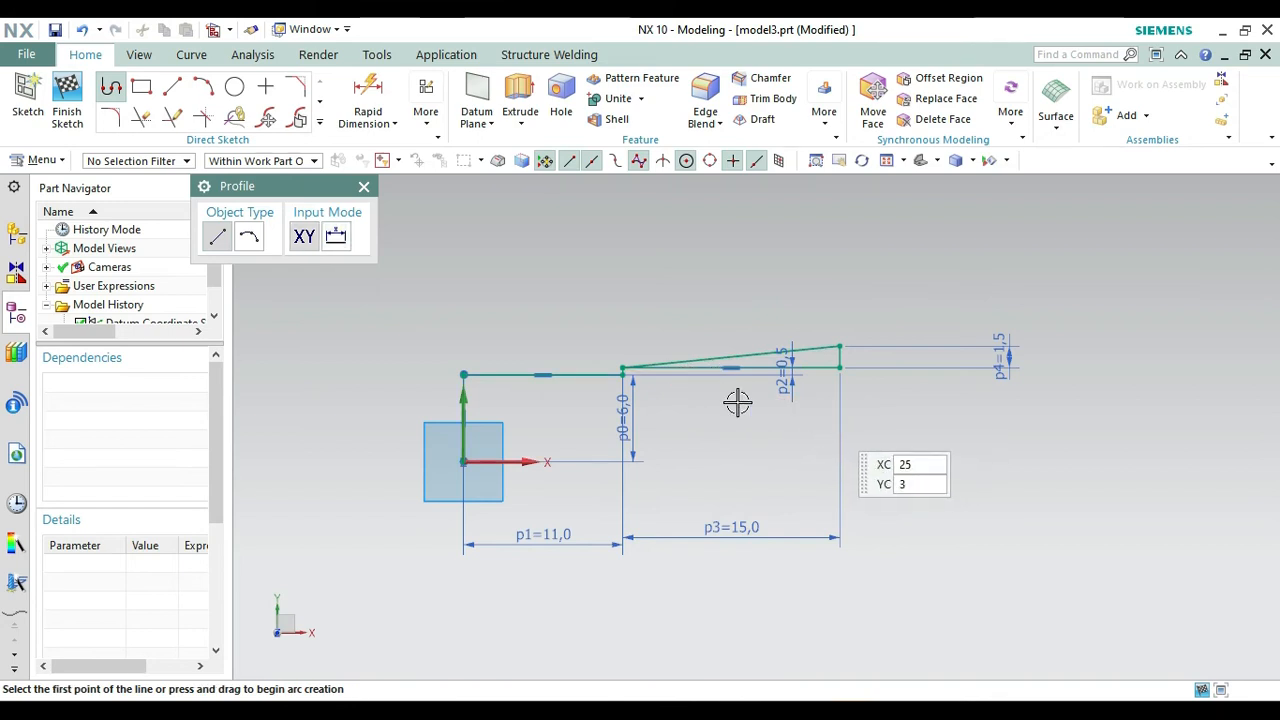
pyautogui.click(365, 188)
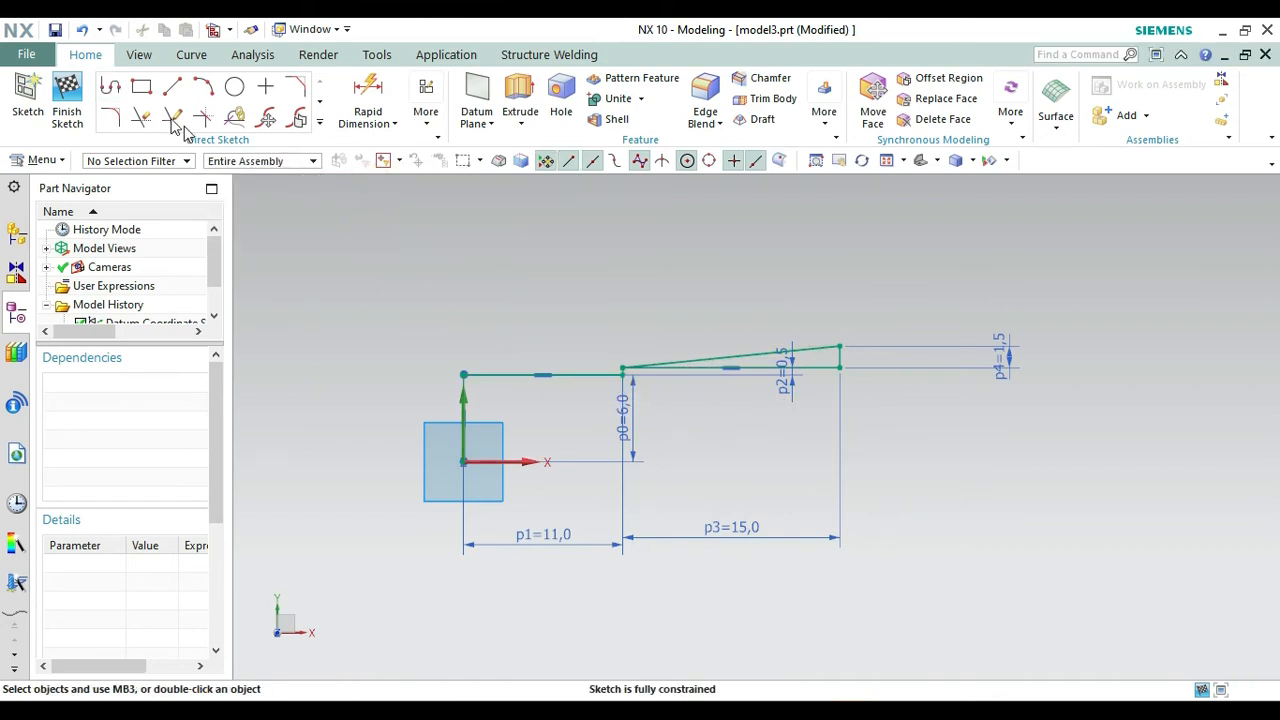
# Trim away the 15 mm horizontal line and the 1.5 mm vertical line beneath the sloped line.
pyautogui.click(142, 117)
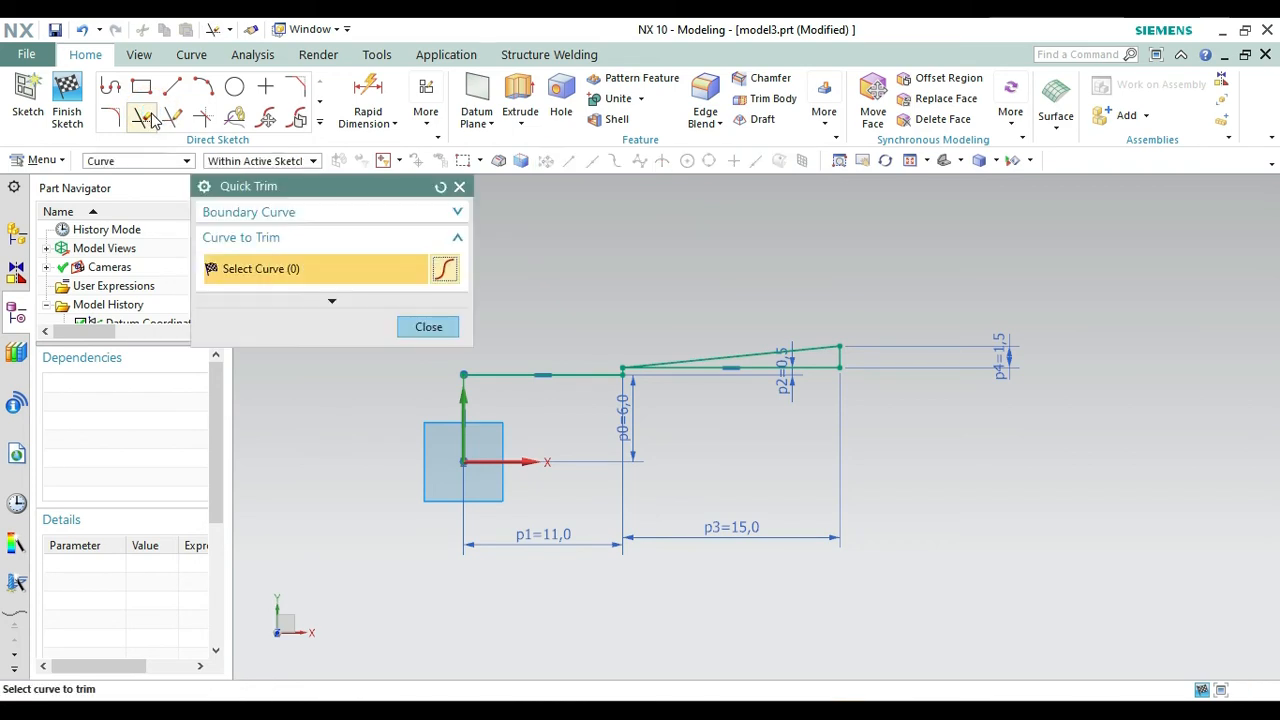
pyautogui.click(786, 367)
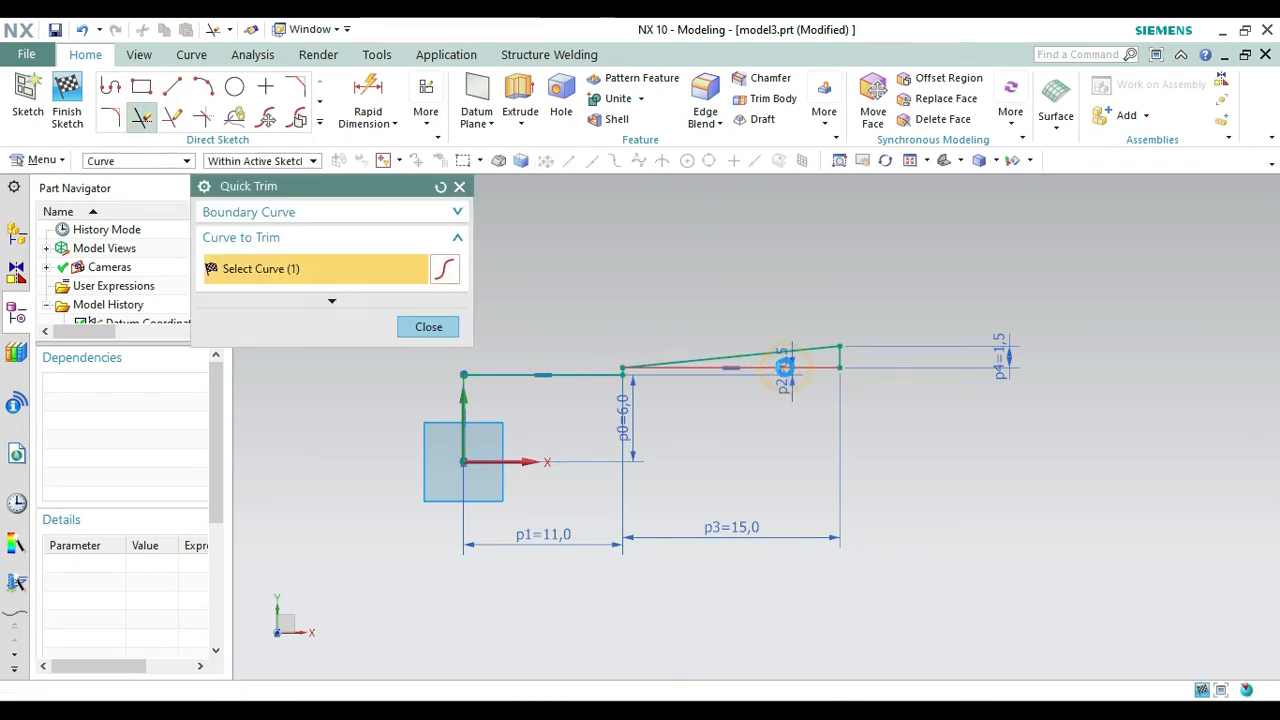
pyautogui.click(840, 357)
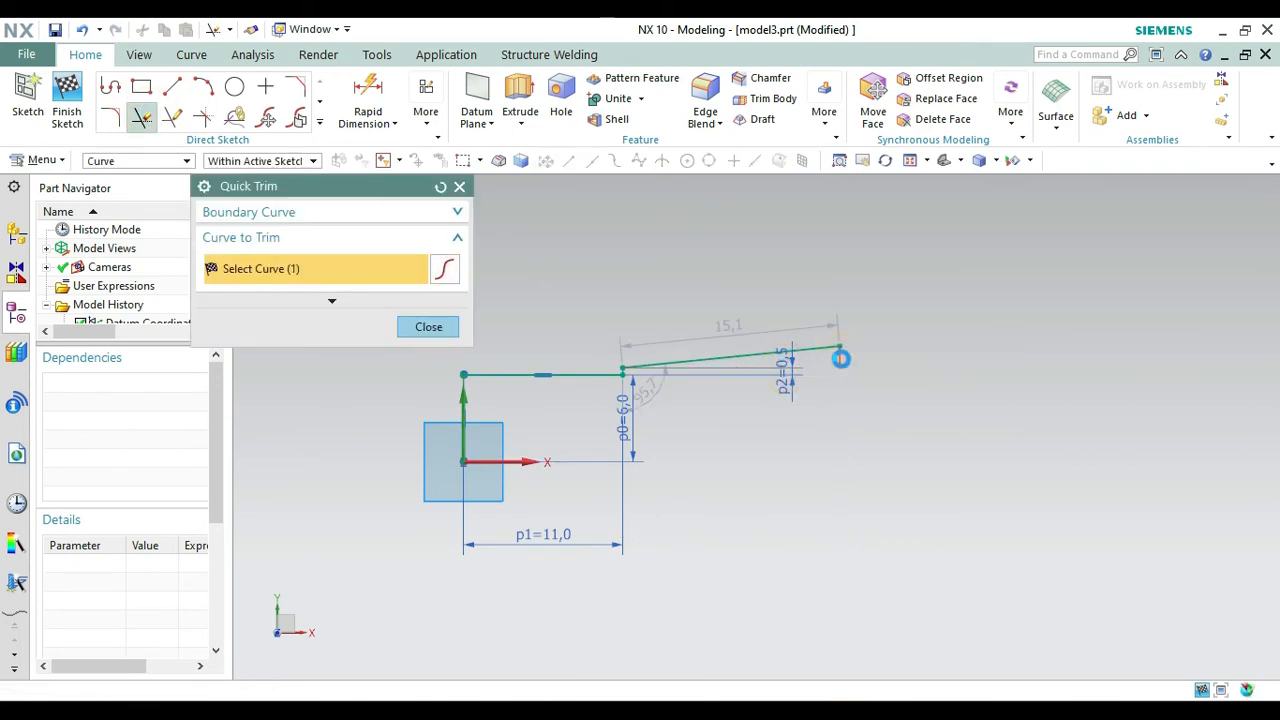
pyautogui.click(463, 185)
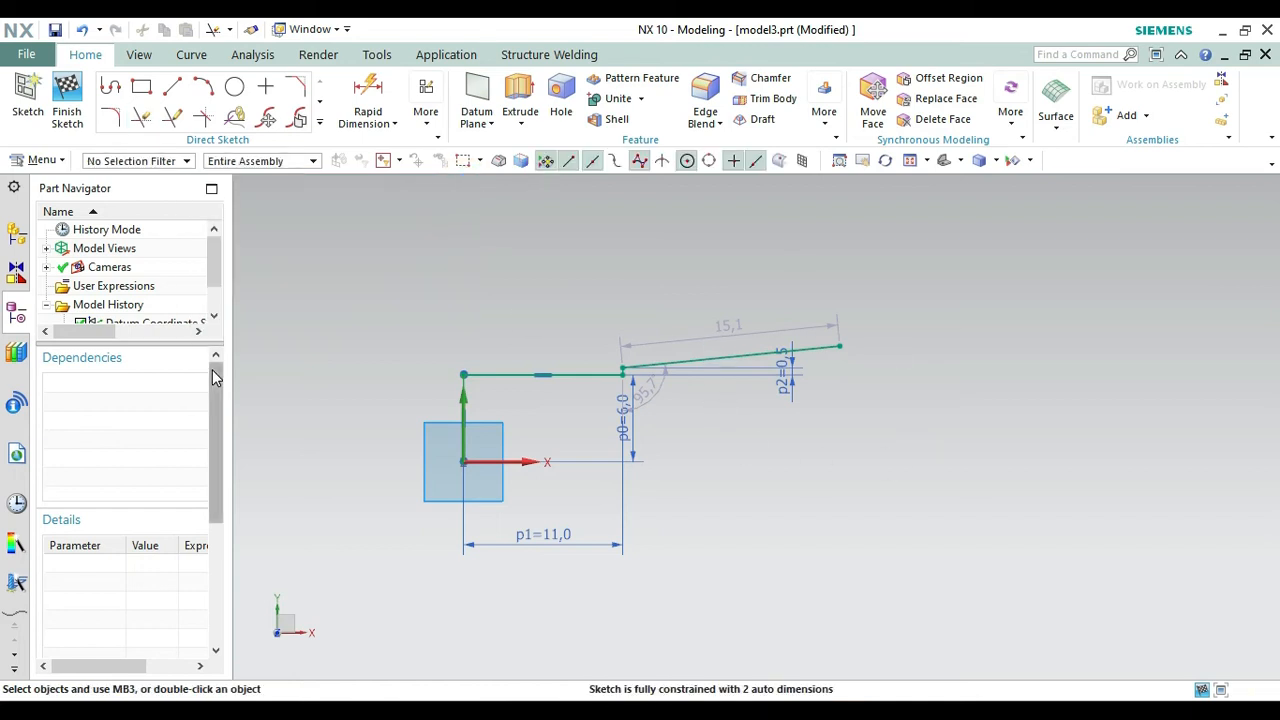
# Sketch three consecutive horizontal lines of 5, 20 and 5 mm from the sloped line's upper end.
pyautogui.click(111, 90)
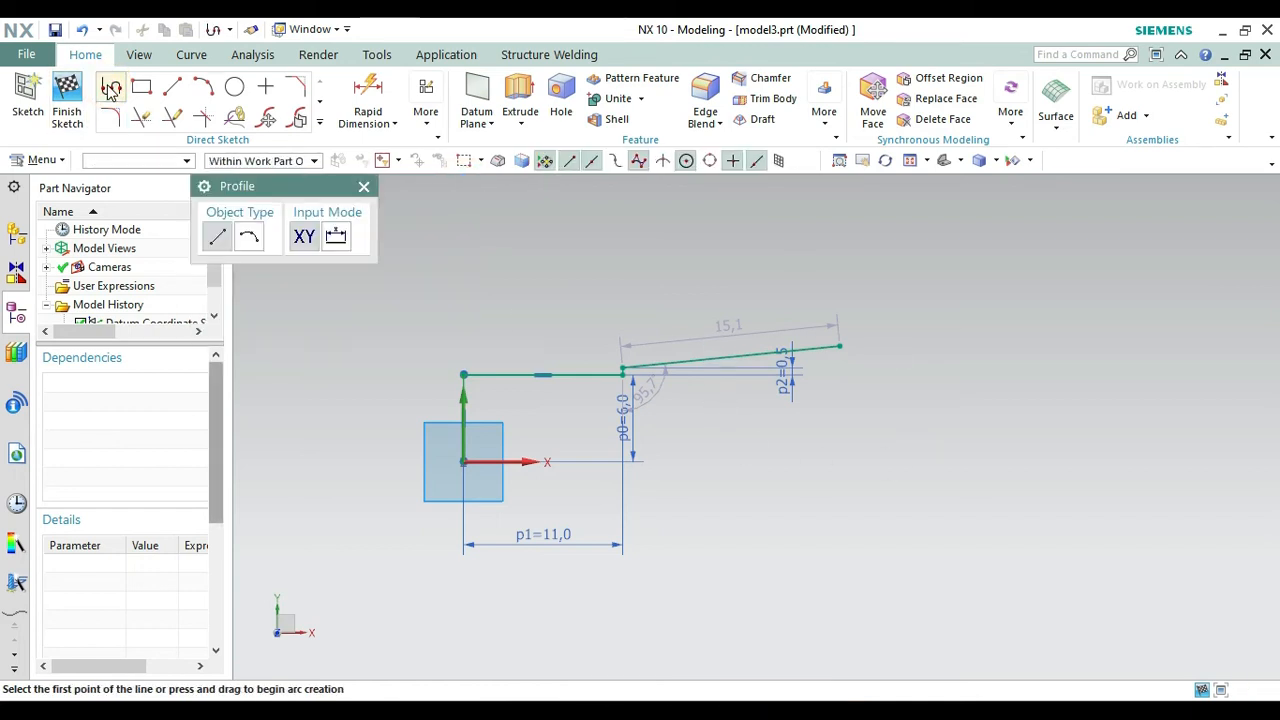
pyautogui.click(839, 346)
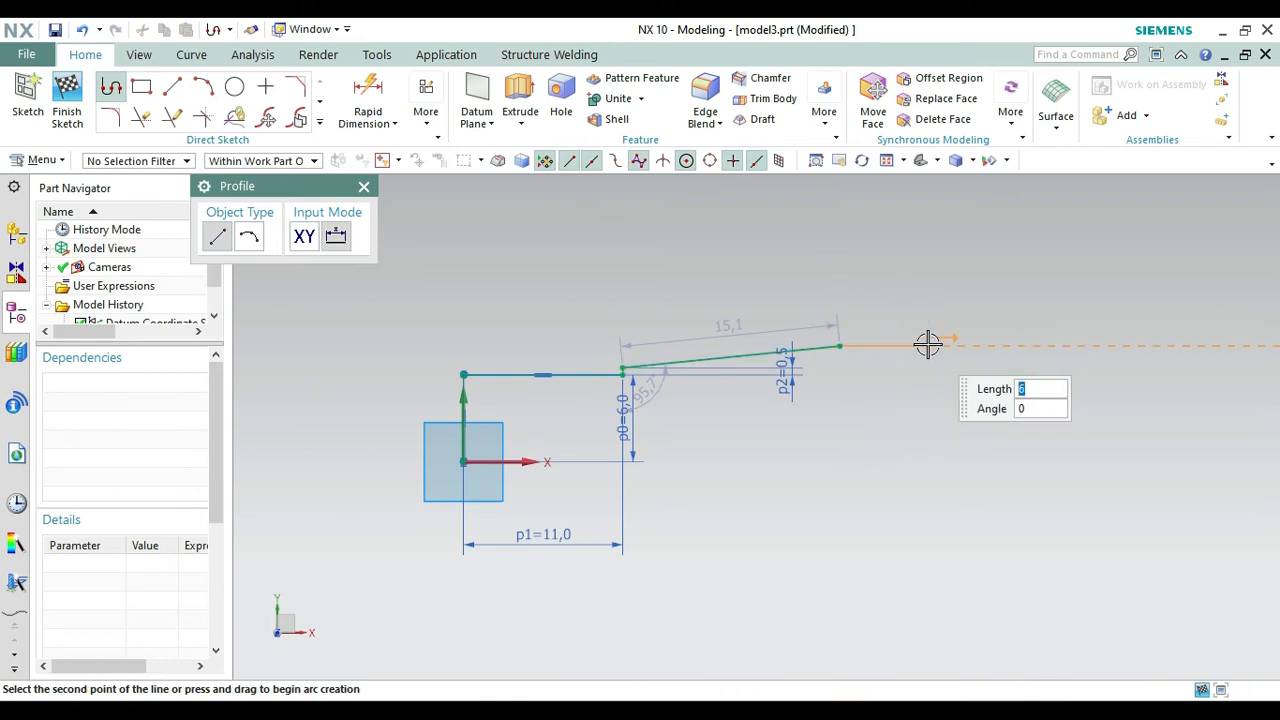
pyautogui.press('Tab')
pyautogui.press('Return')
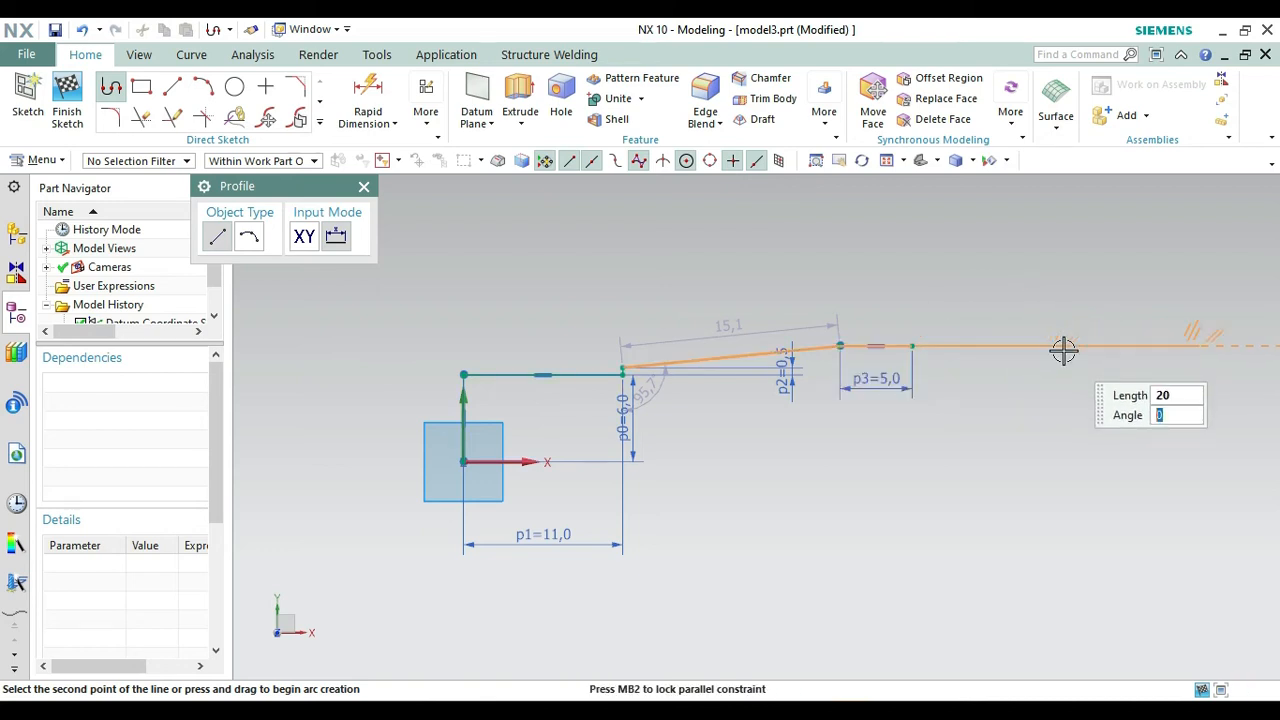
pyautogui.press('Return')
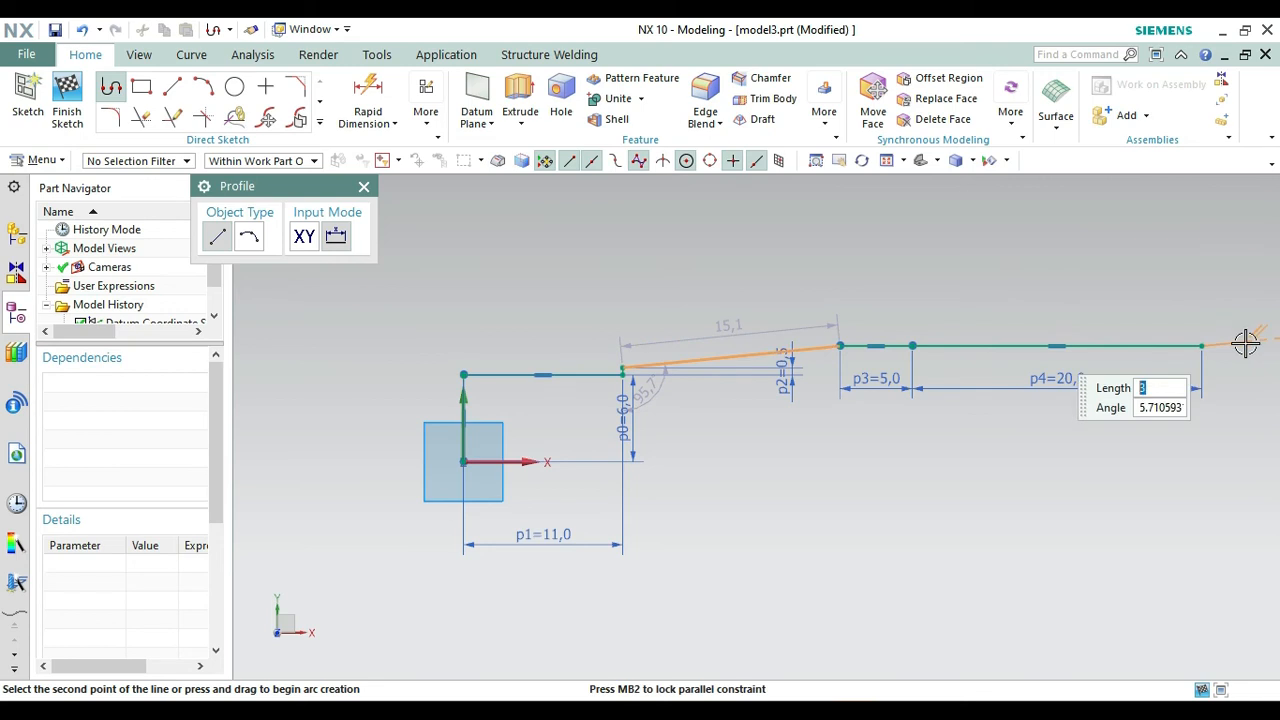
pyautogui.write('5')
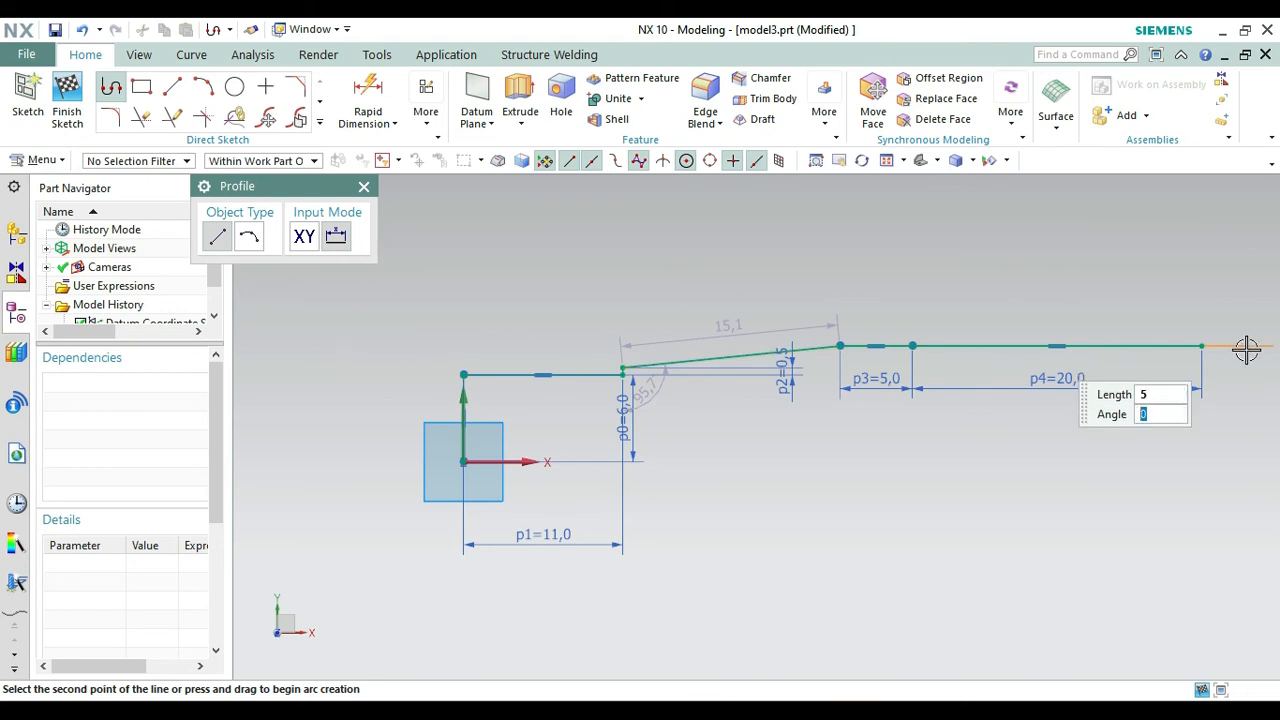
pyautogui.press('Return')
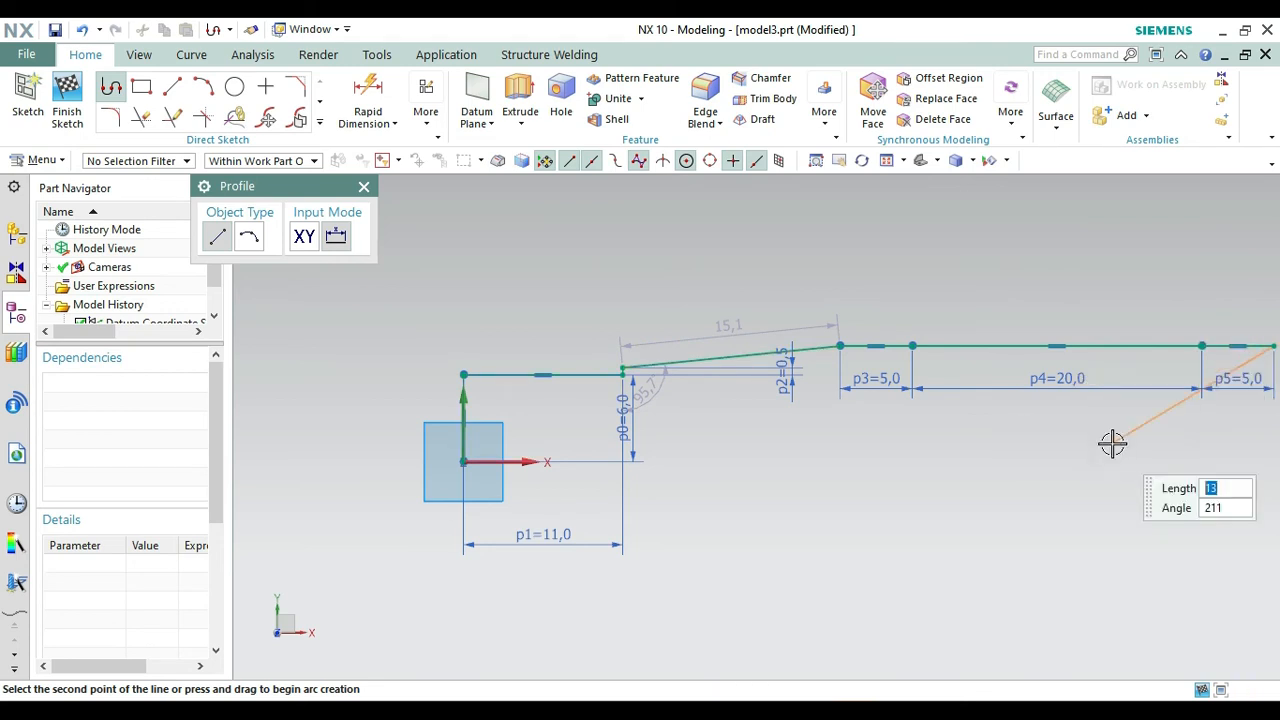
# Extend the profile with an 8 mm horizontal line from the end of the last 5 mm segment.
pyautogui.rightClick(1112, 443)
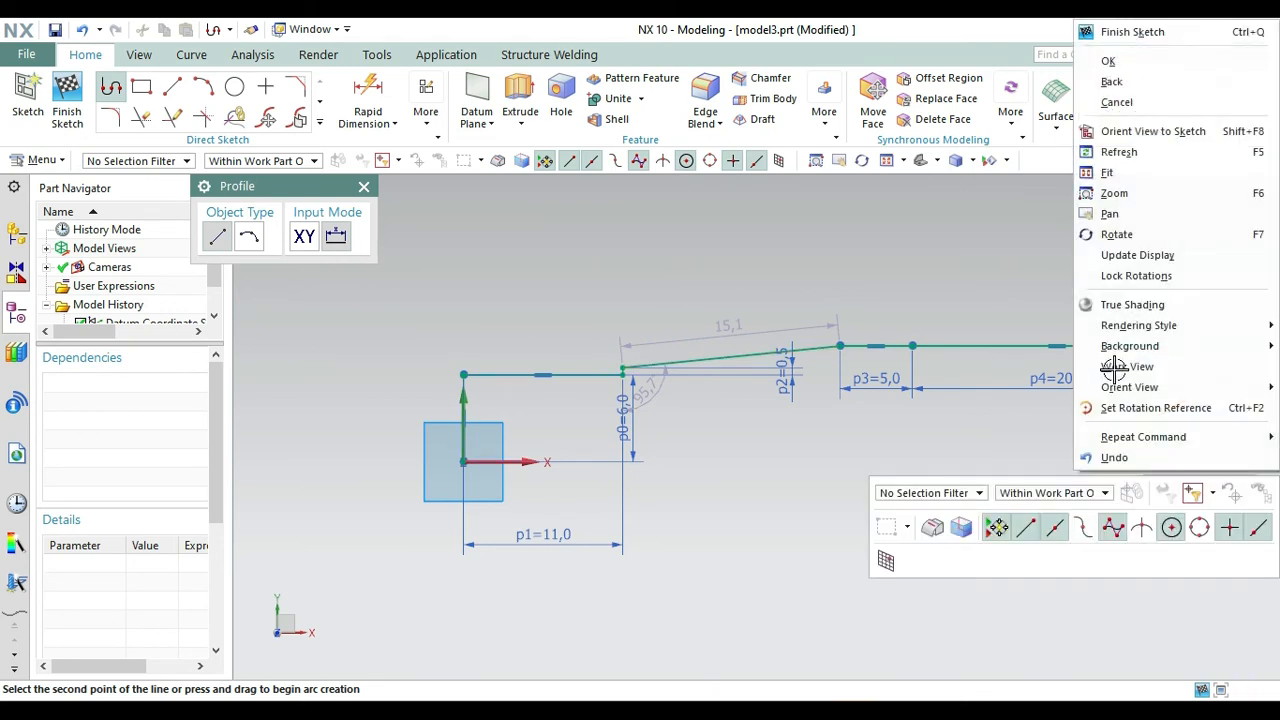
pyautogui.click(1104, 133)
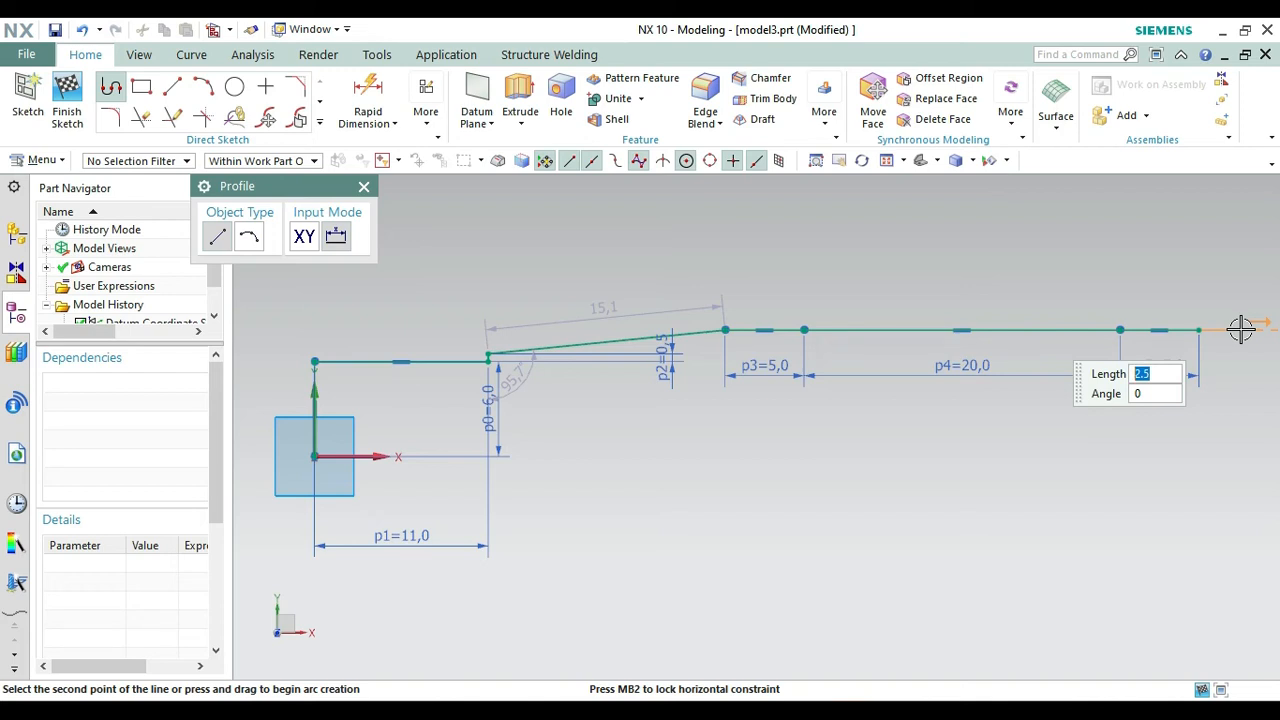
pyautogui.press('Tab')
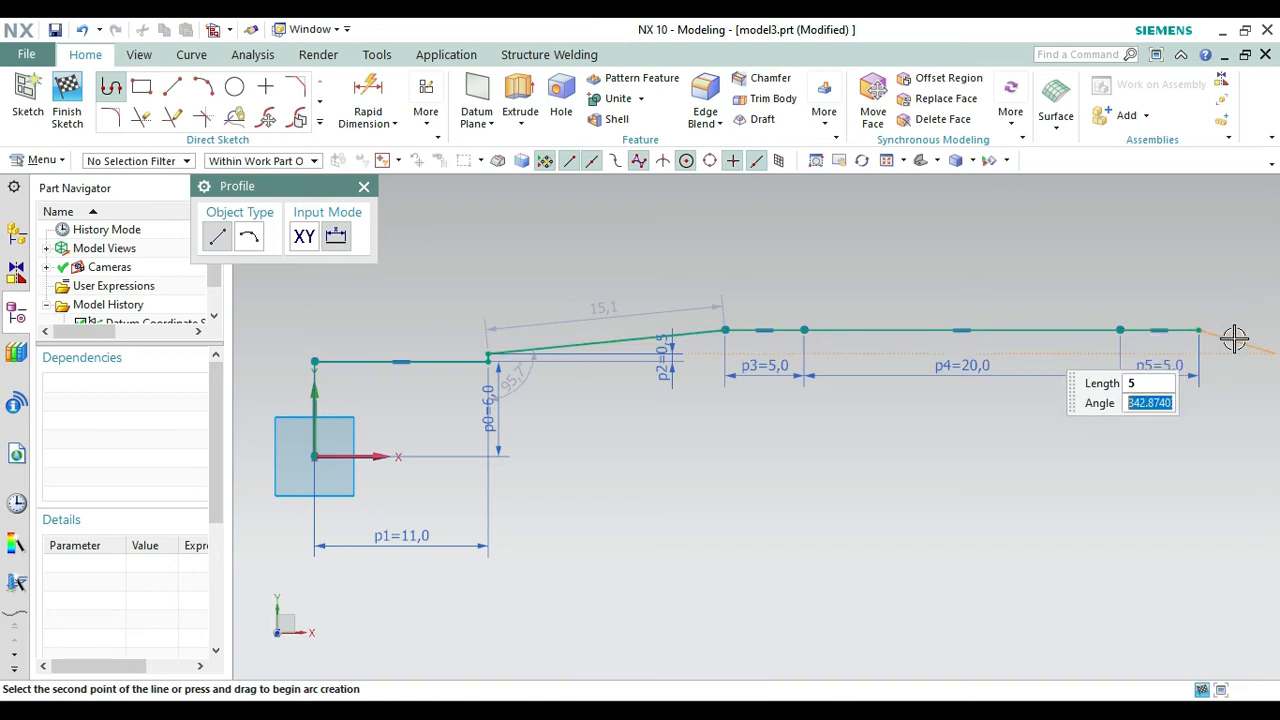
pyautogui.press('Escape')
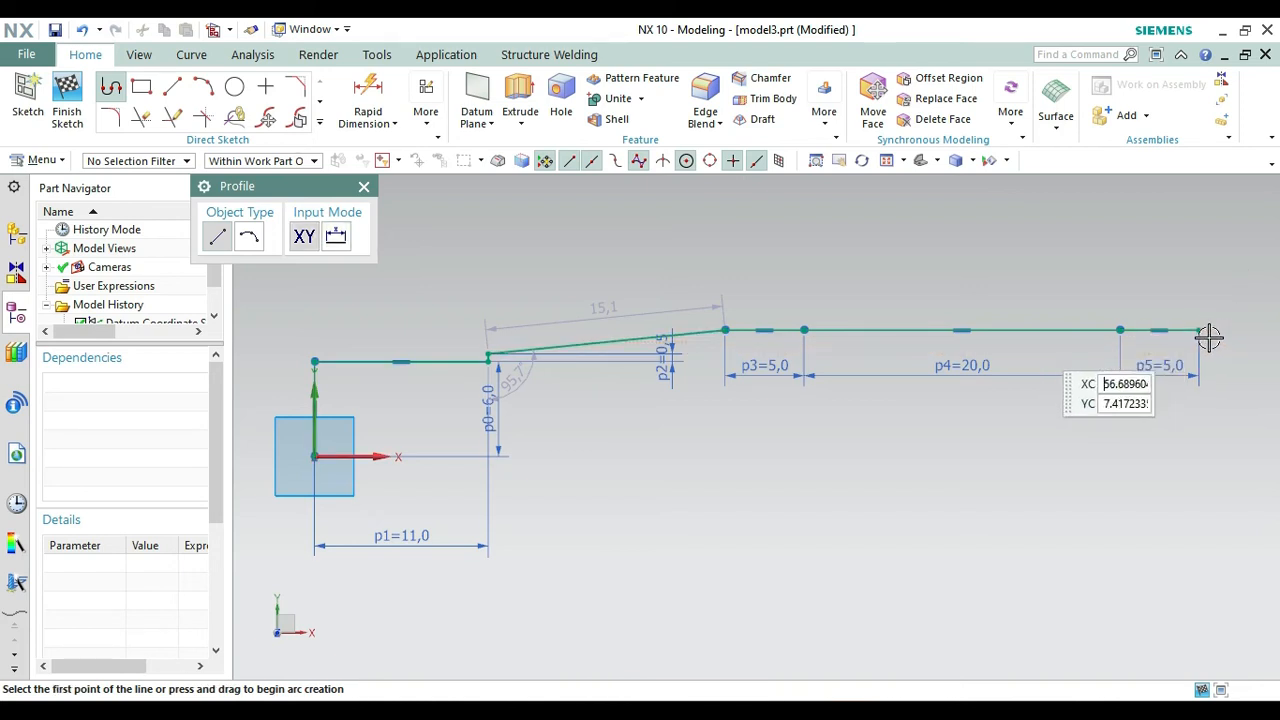
pyautogui.click(1204, 331)
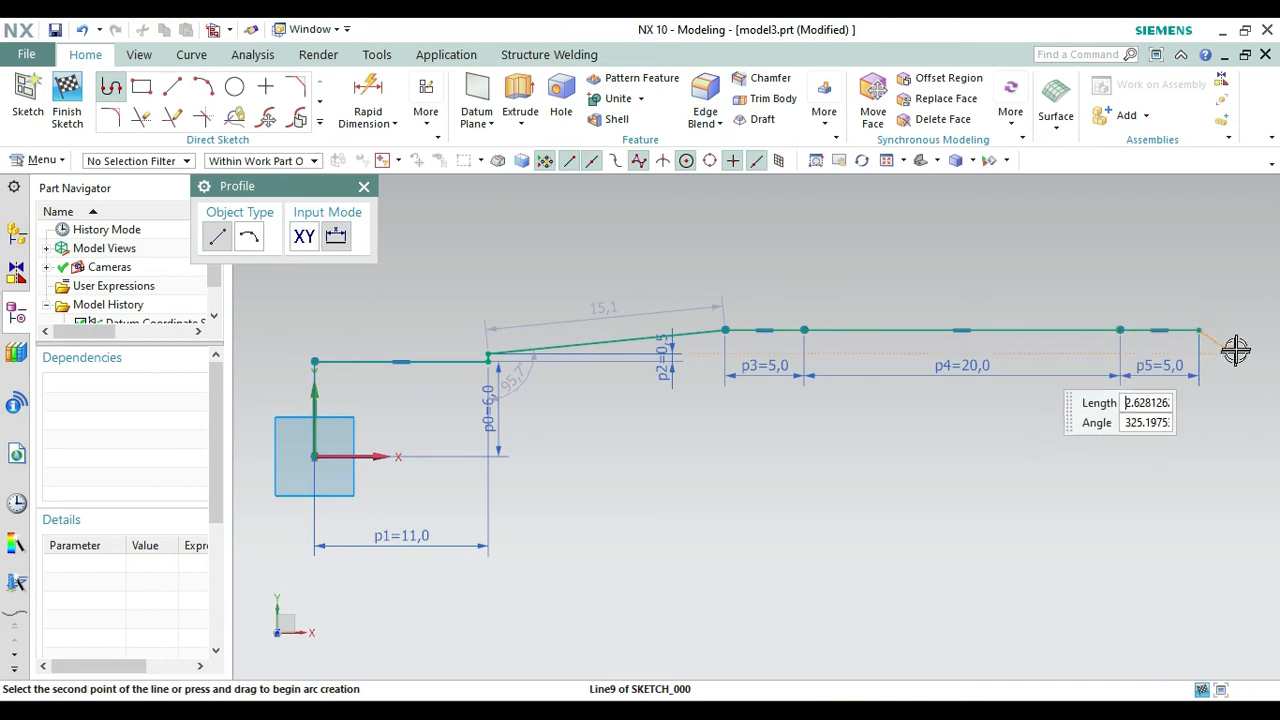
pyautogui.write('8')
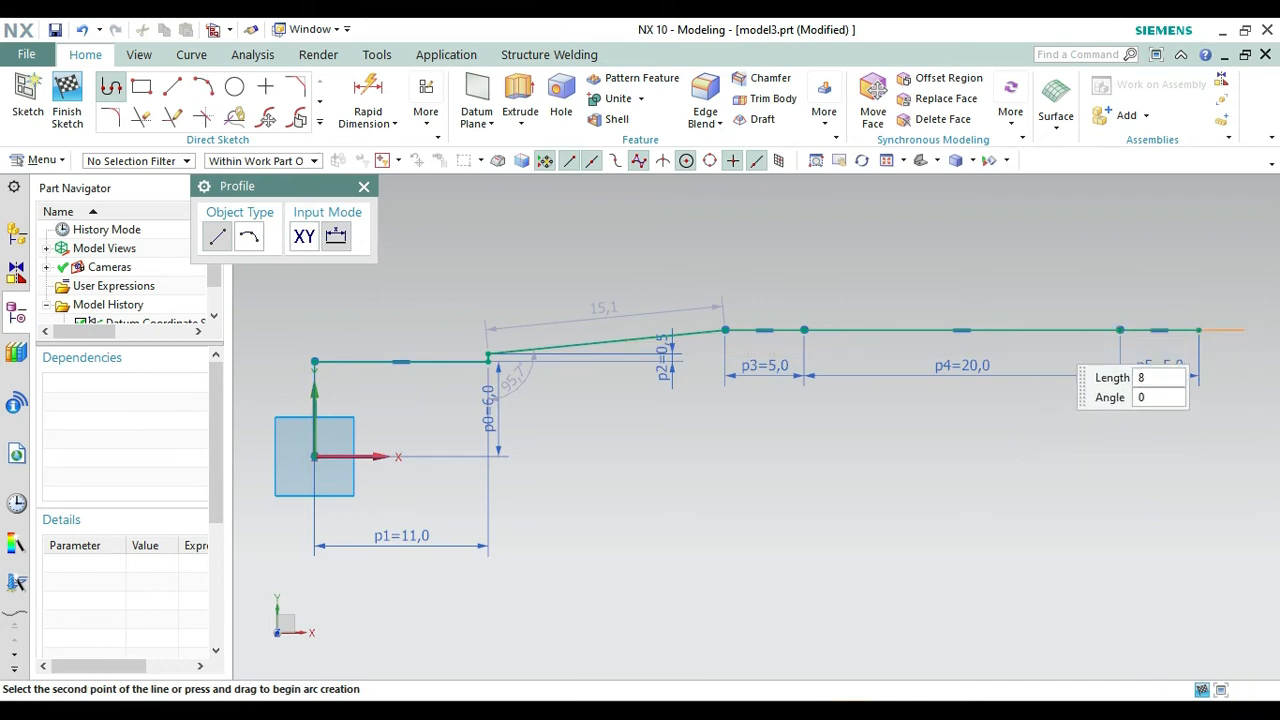
pyautogui.press('Return')
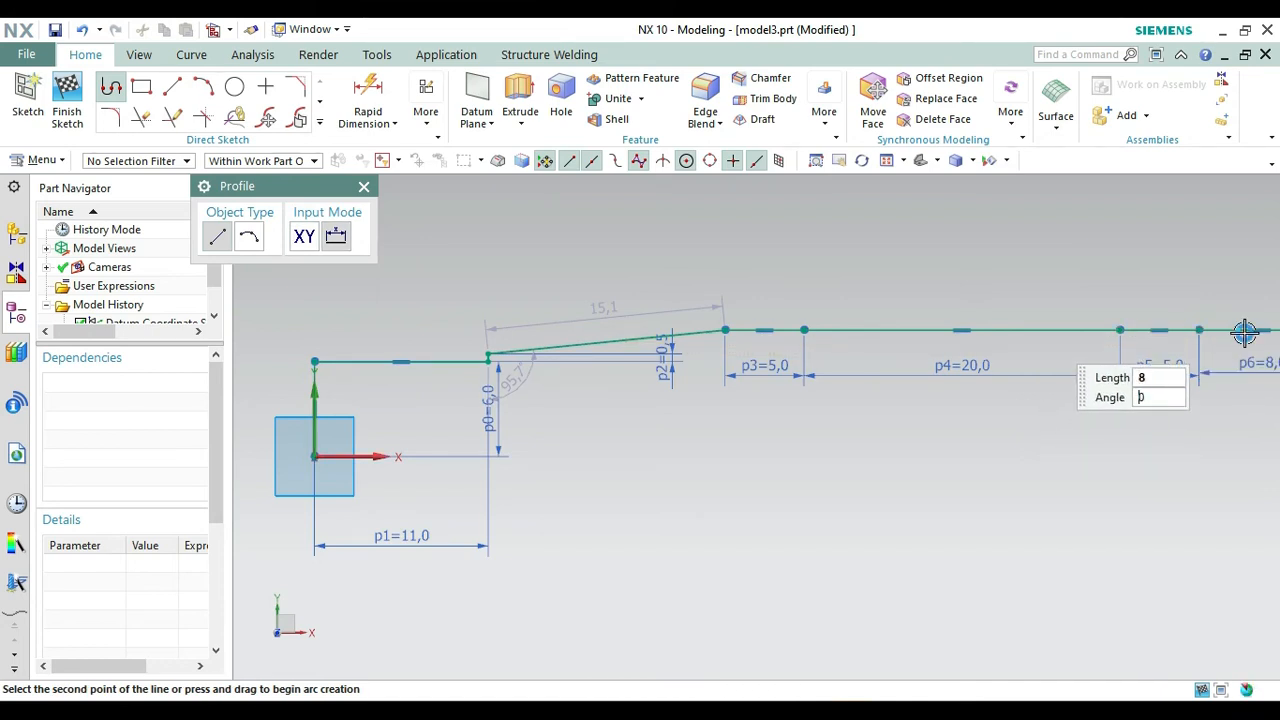
# Add a 1.5 mm upward vertical step at the end of the 8 mm line, followed by a 20 mm horizontal line.
pyautogui.rightClick(1206, 411)
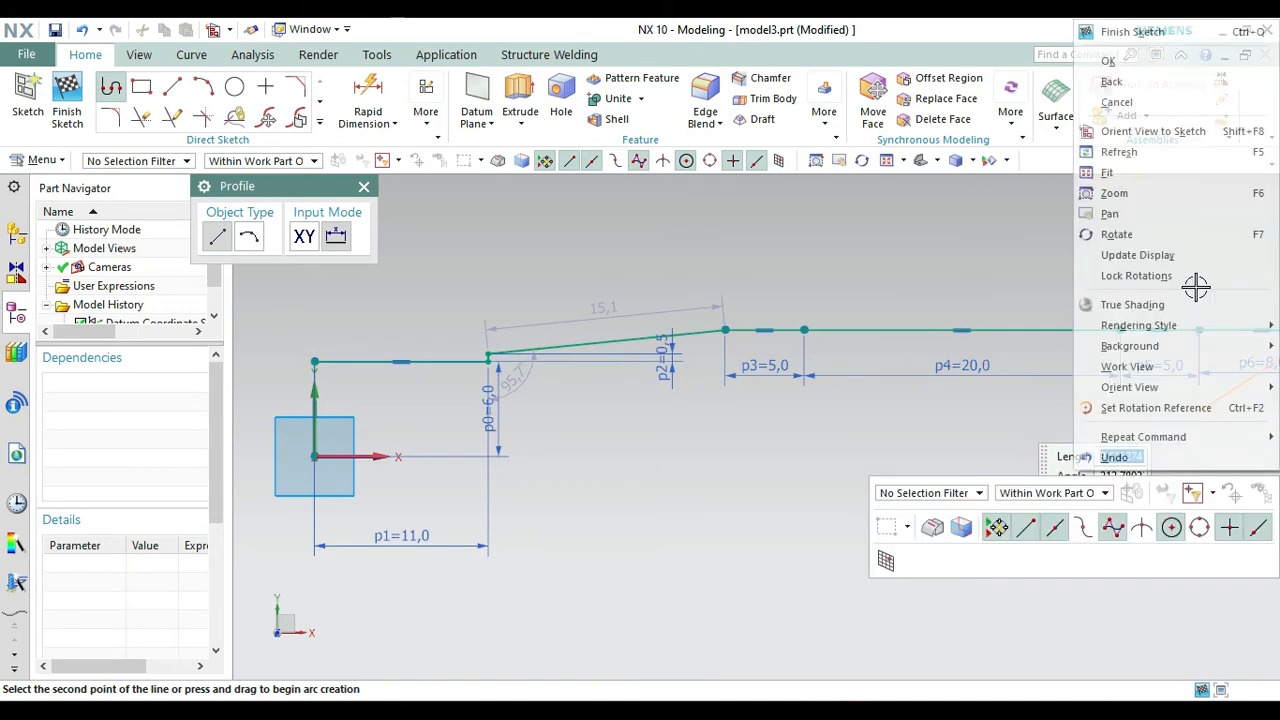
pyautogui.click(1120, 127)
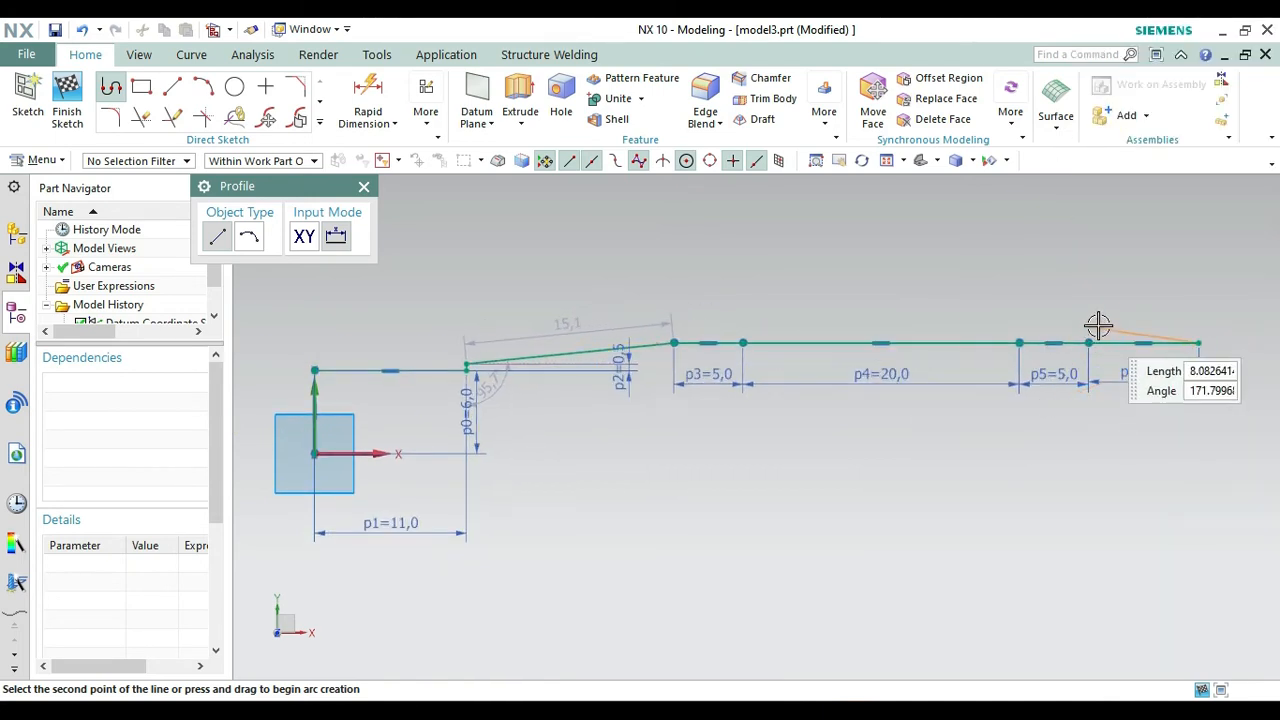
pyautogui.write('3.5')
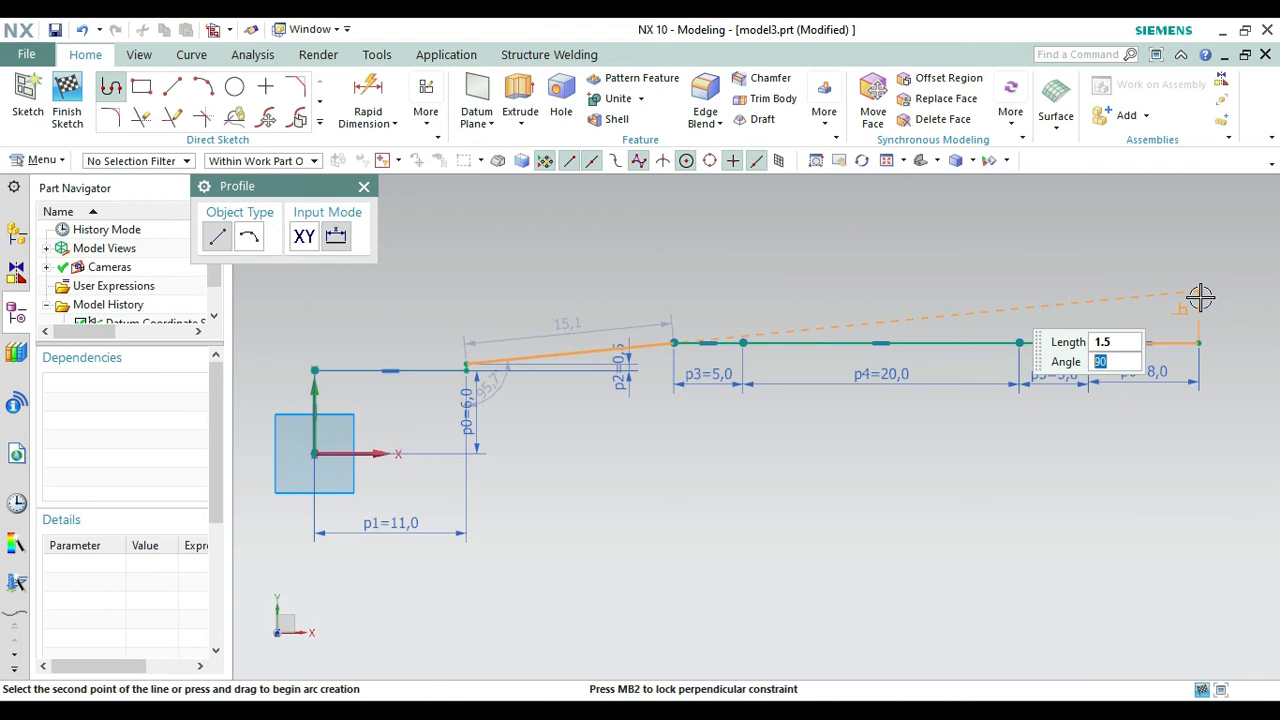
pyautogui.press('Return')
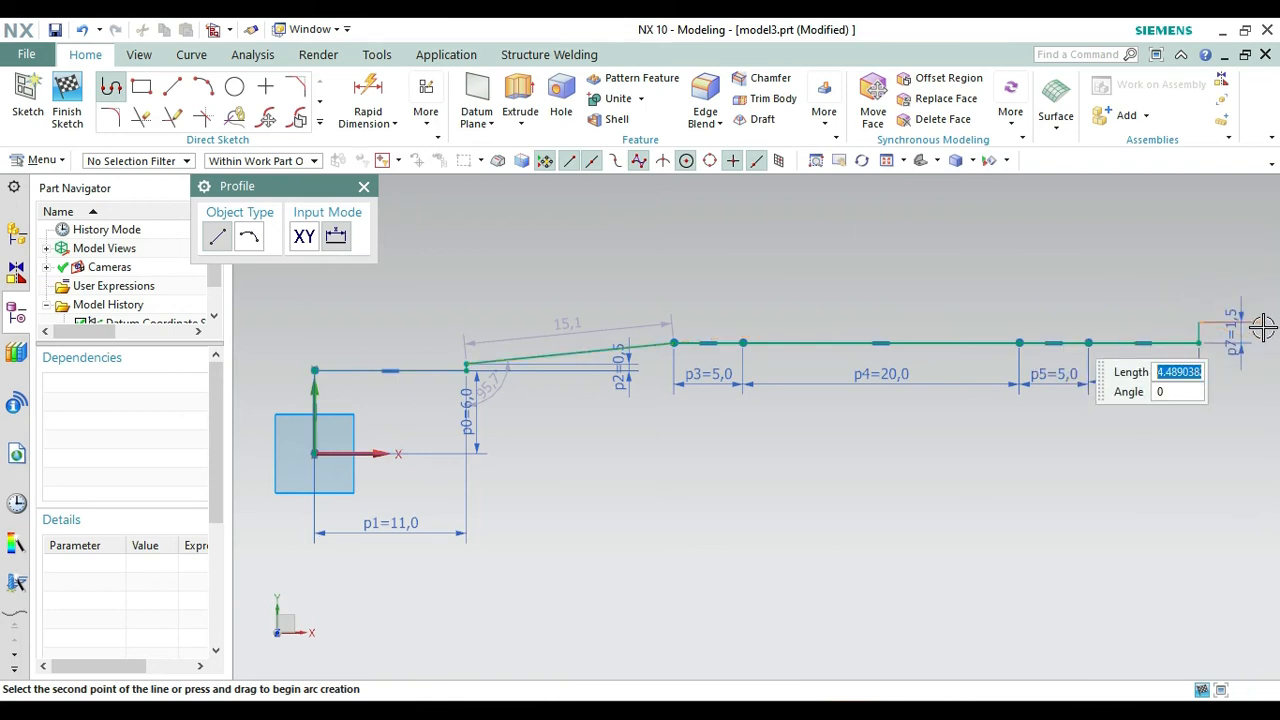
pyautogui.write('20')
pyautogui.press('Tab')
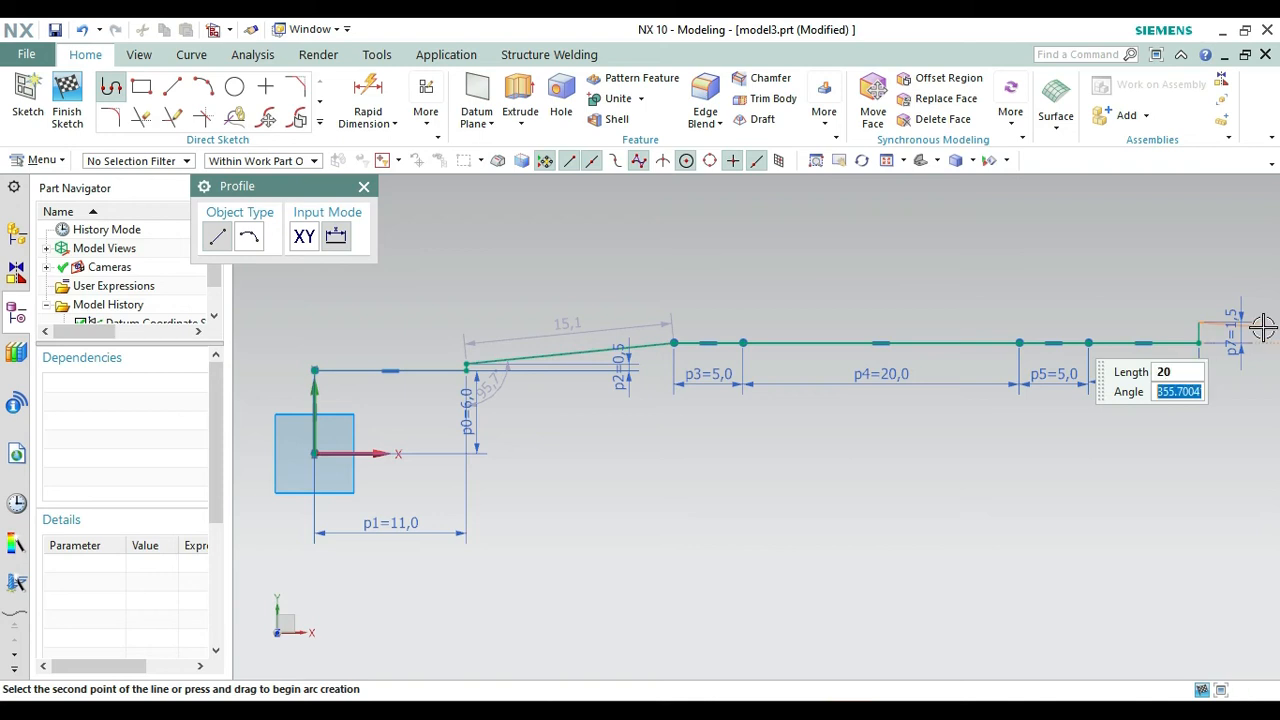
pyautogui.write('0')
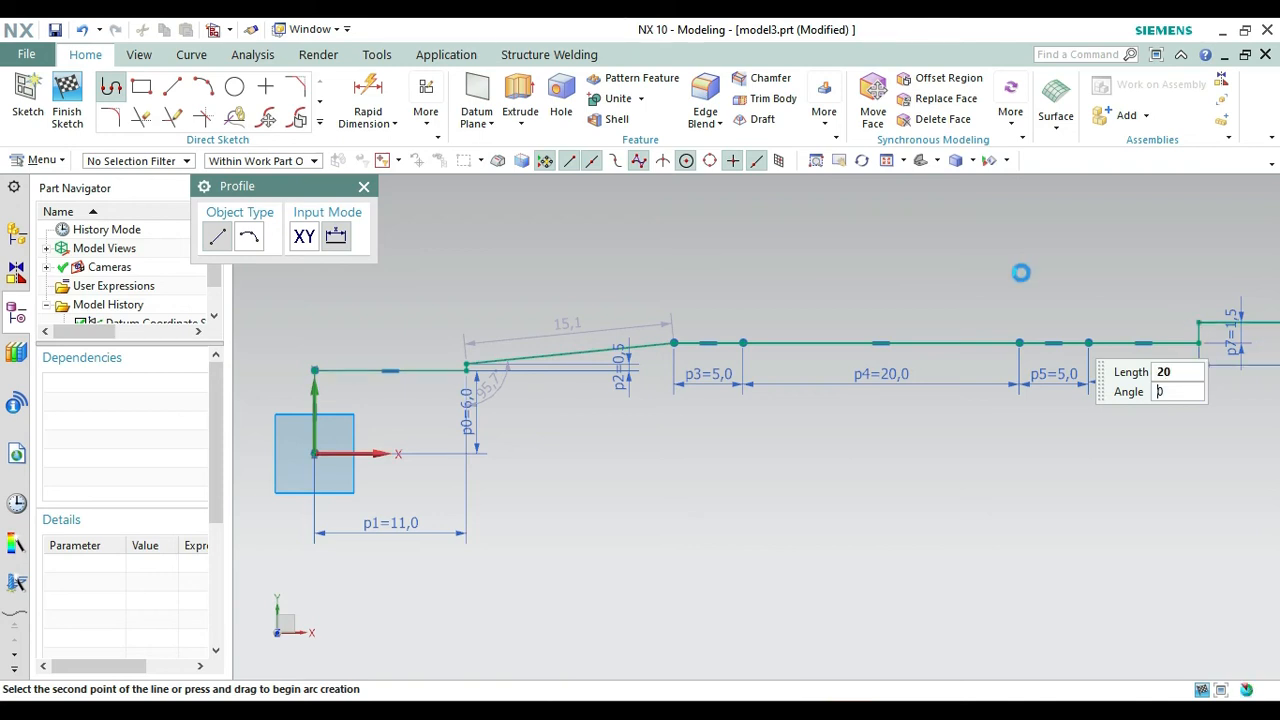
pyautogui.click(364, 187)
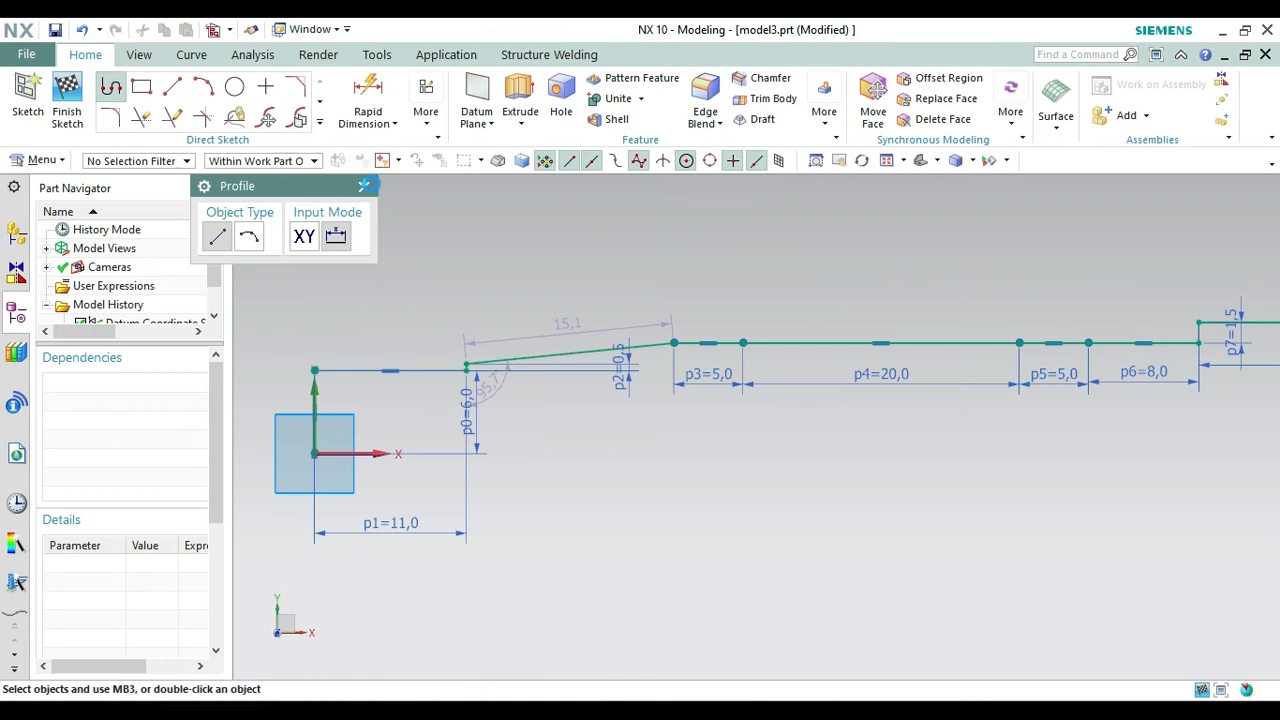
# Sketch a 139 mm horizontal line from the origin along the X axis as the profile's base.
pyautogui.rightClick(623, 273)
pyautogui.click(712, 319)
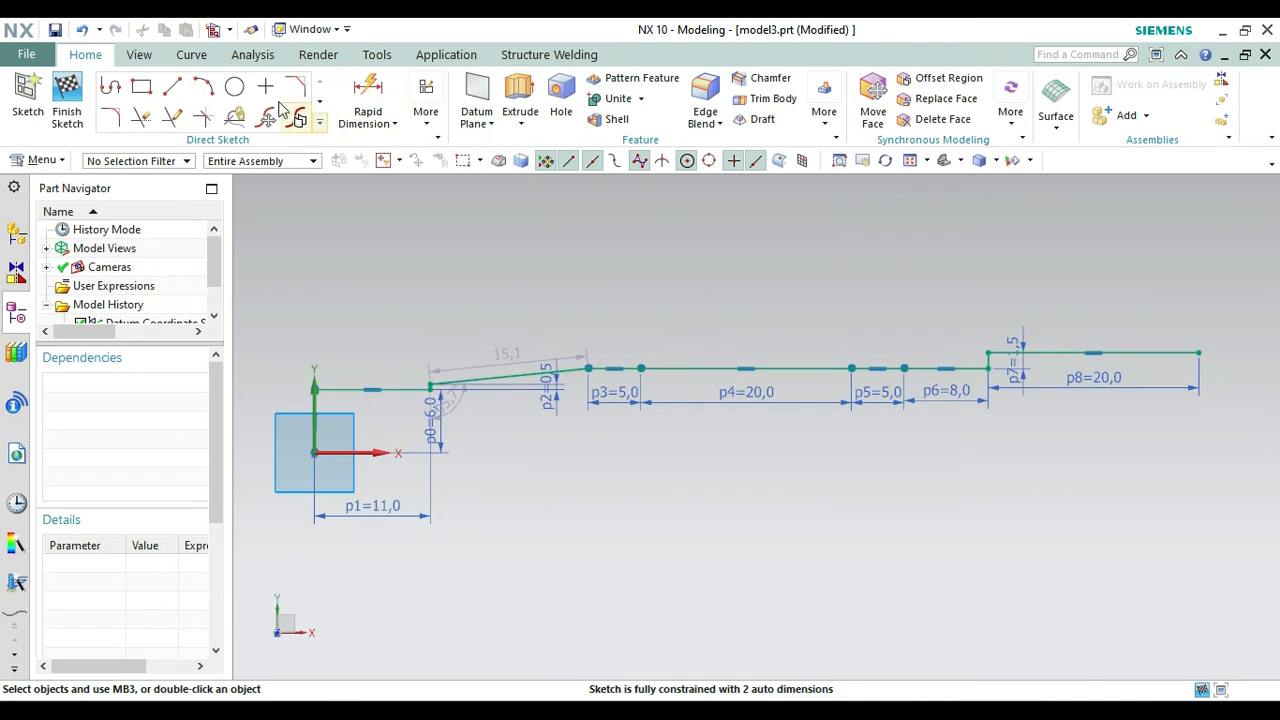
pyautogui.click(110, 87)
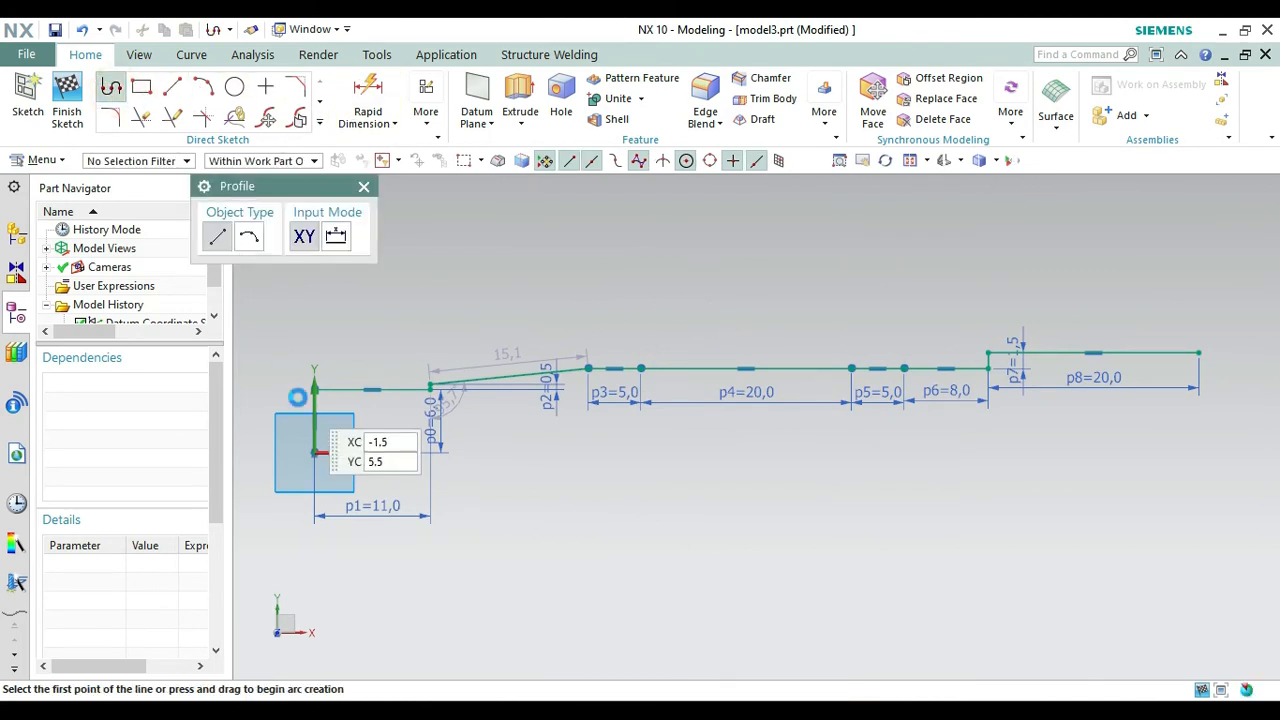
pyautogui.click(314, 453)
pyautogui.click(403, 467)
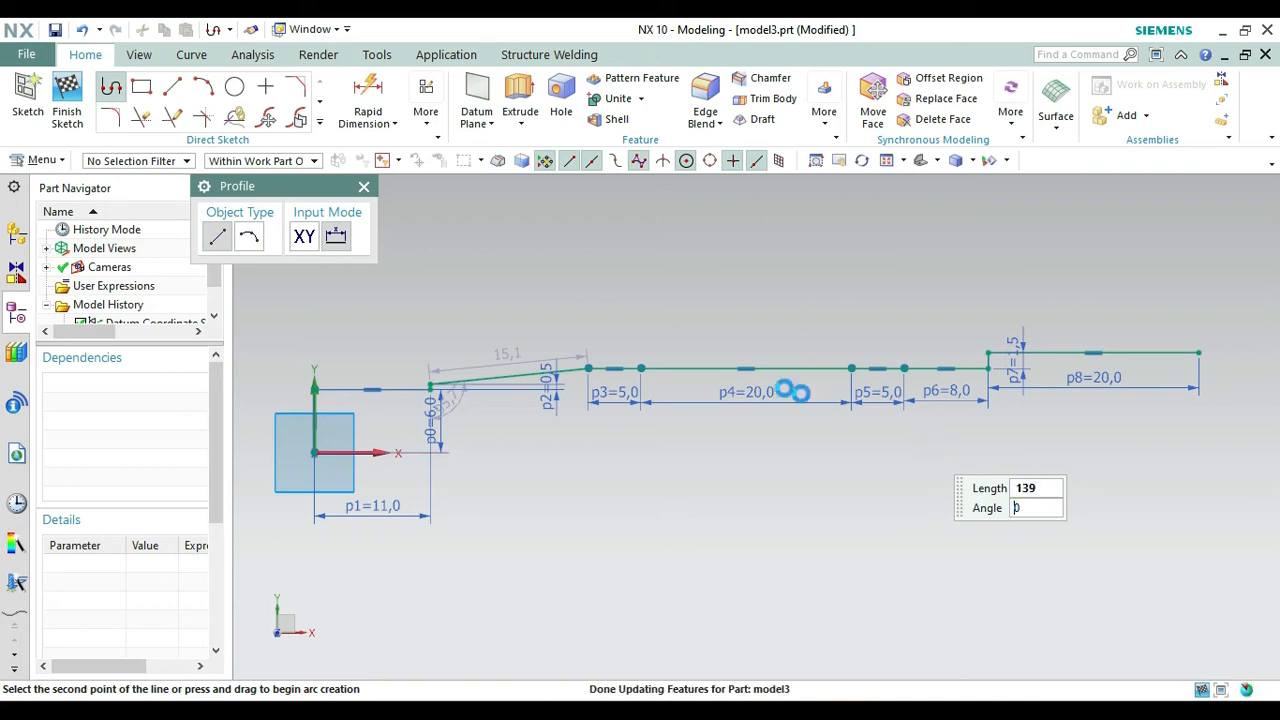
pyautogui.click(368, 191)
# Sketch a 3 mm upward line at the base line's far end and join it with a sloped line to the 20 mm top line's free end.
pyautogui.rightClick(623, 271)
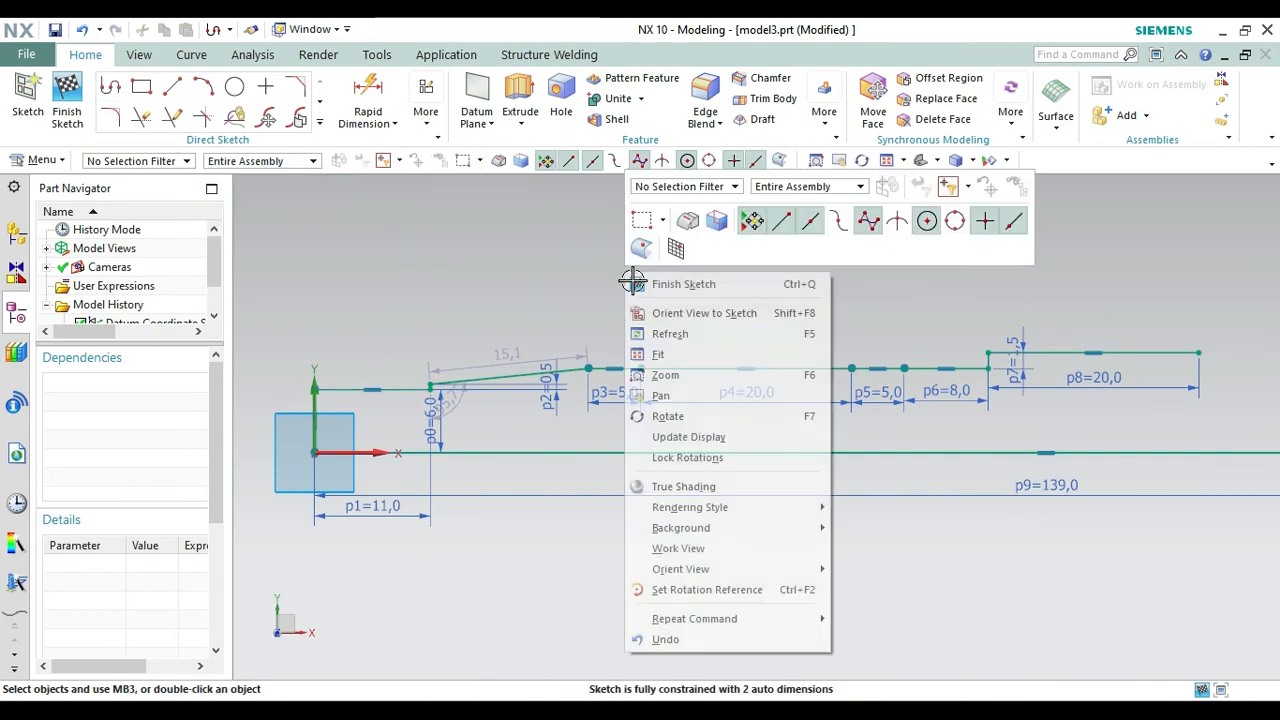
pyautogui.click(658, 316)
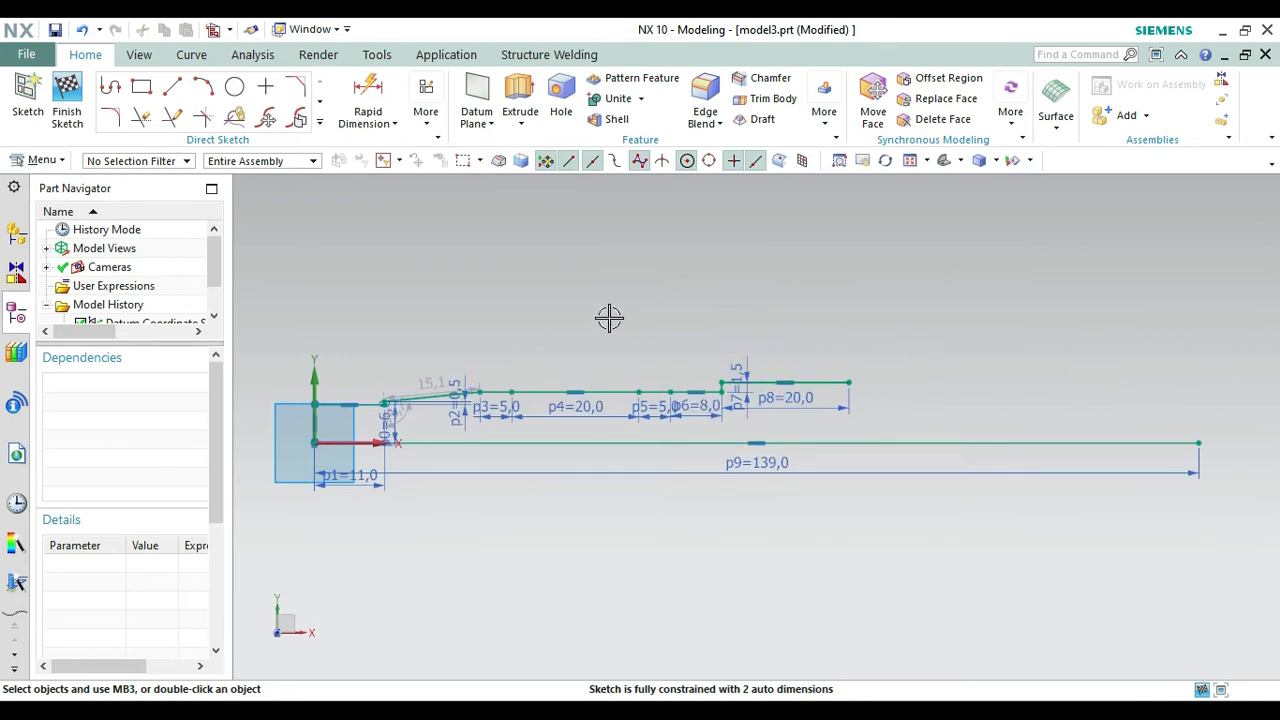
pyautogui.click(110, 88)
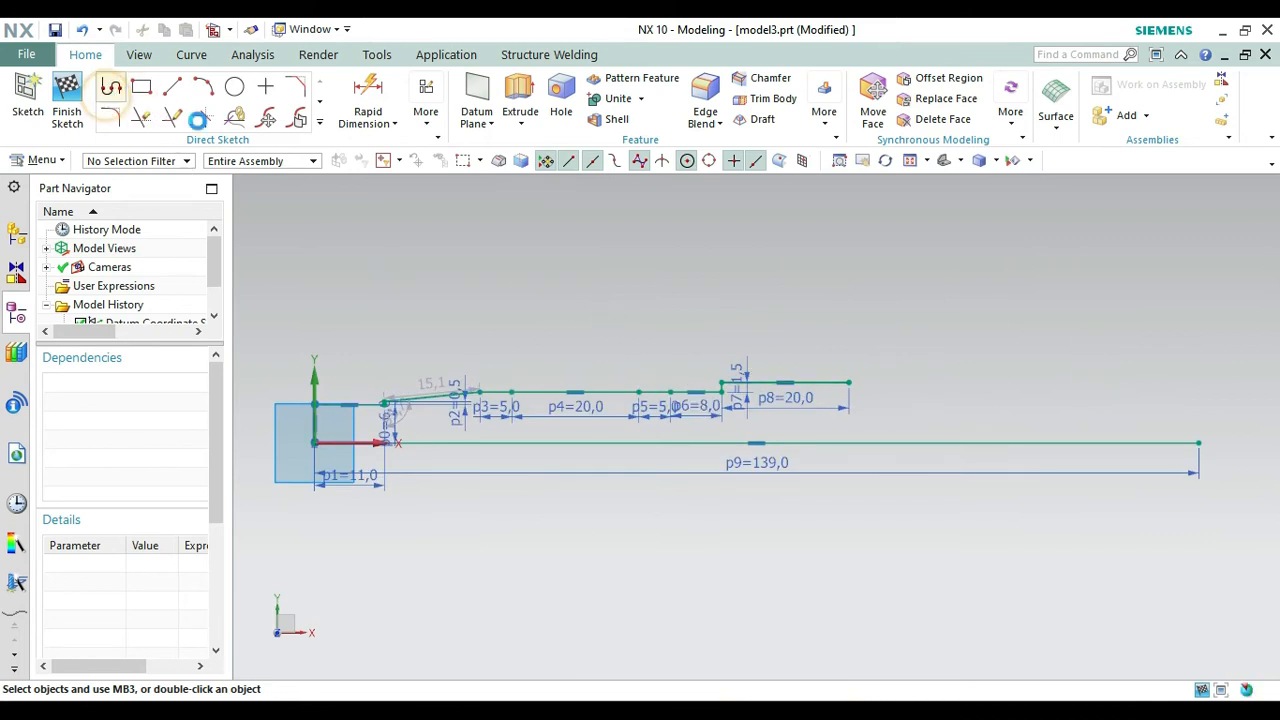
pyautogui.click(1198, 441)
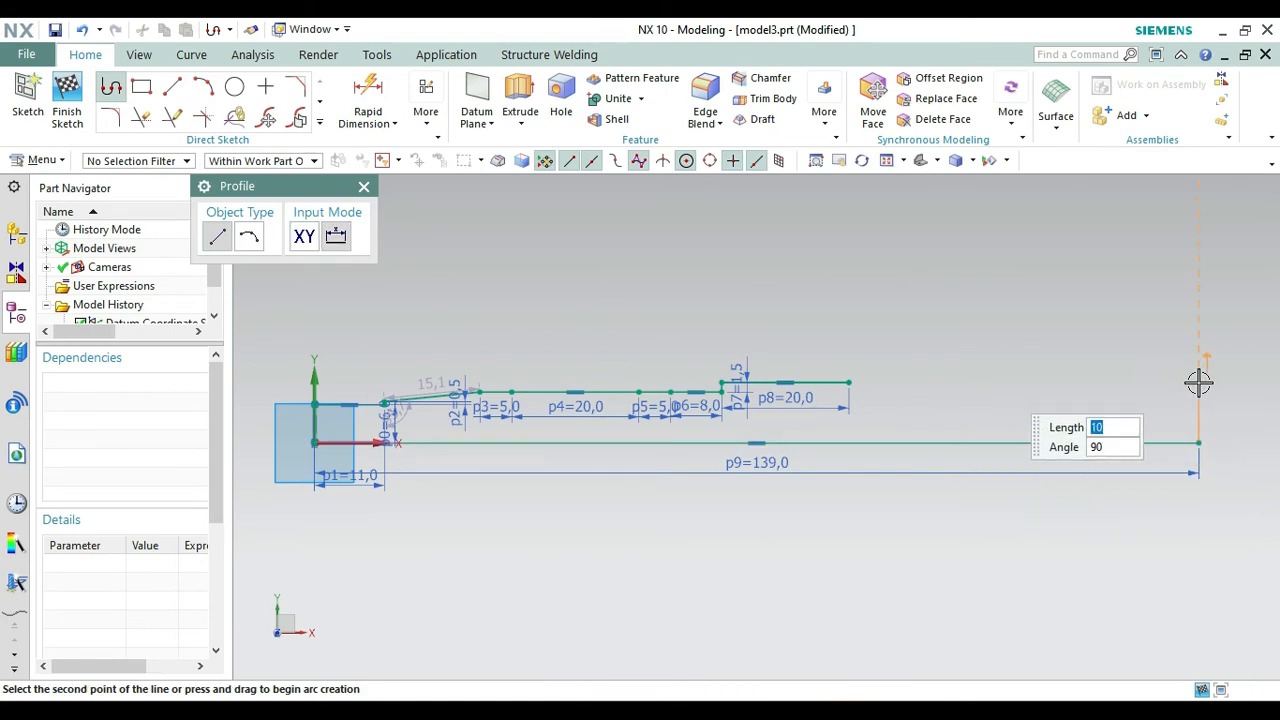
pyautogui.press('Return')
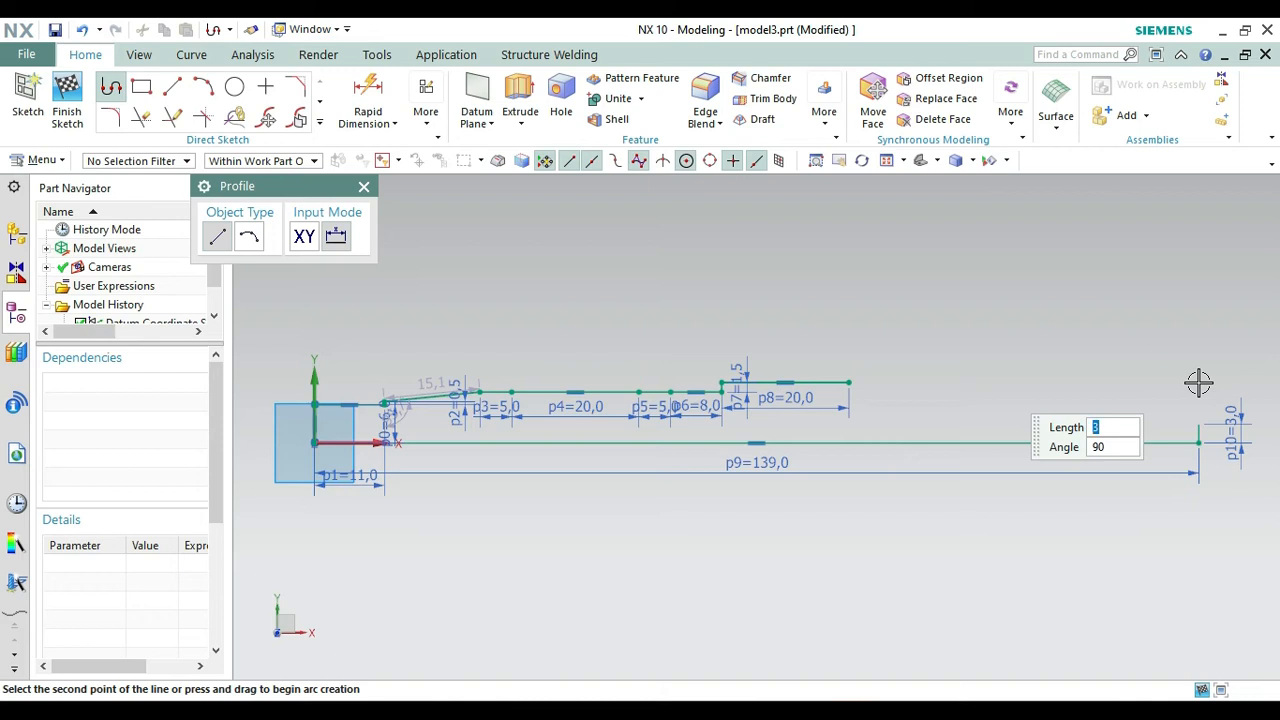
pyautogui.click(851, 383)
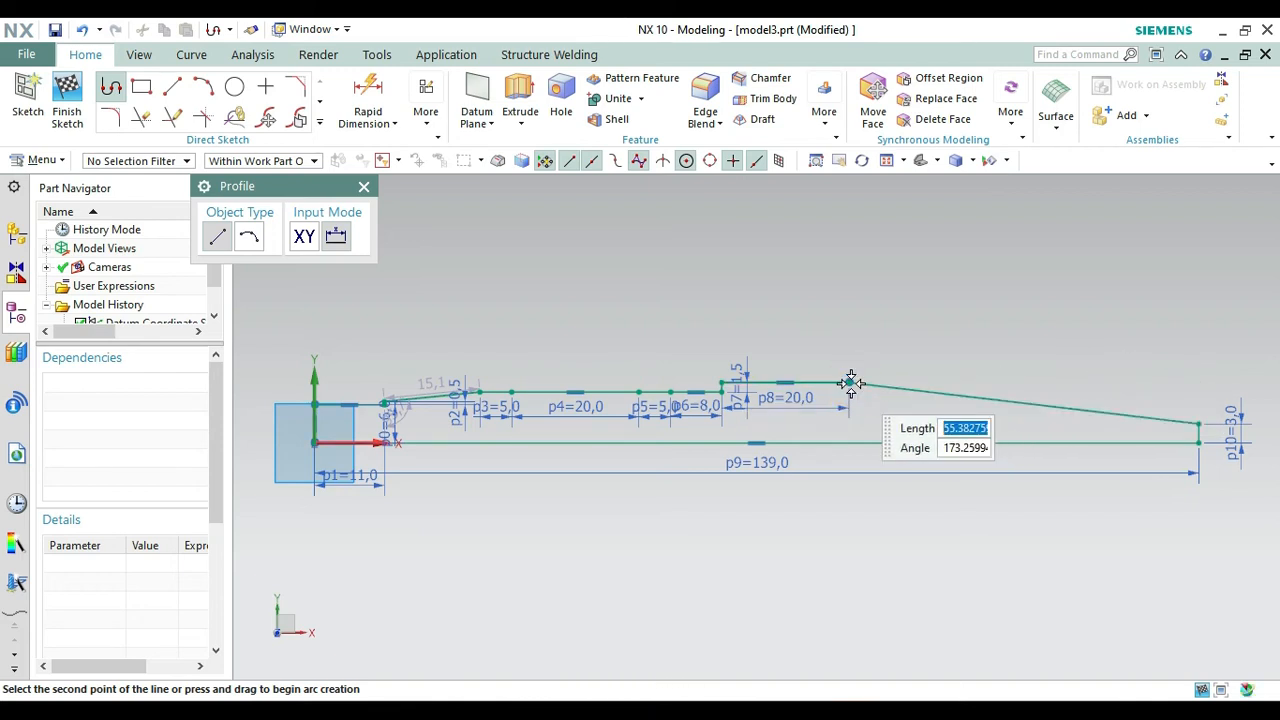
pyautogui.click(365, 188)
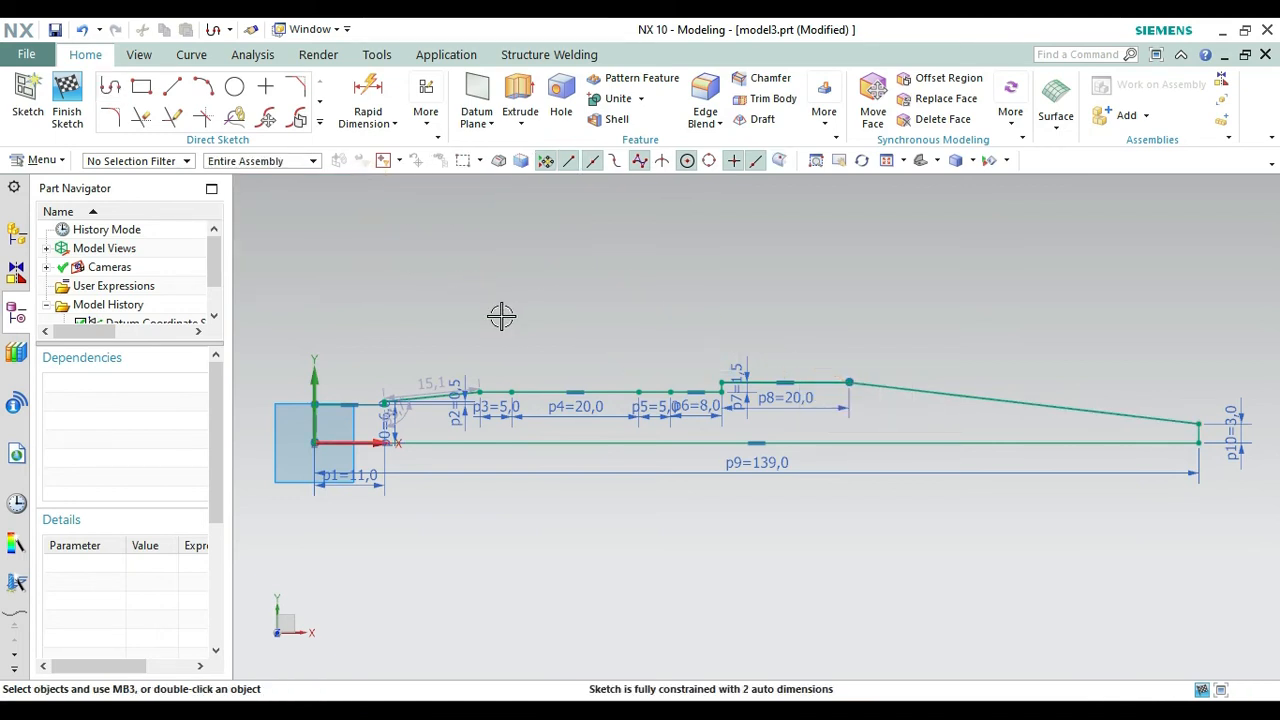
# Sketch two 5 mm diameter circles centred on the midpoints of the two 5 mm horizontal segments.
pyautogui.scroll(4, 369, 337)
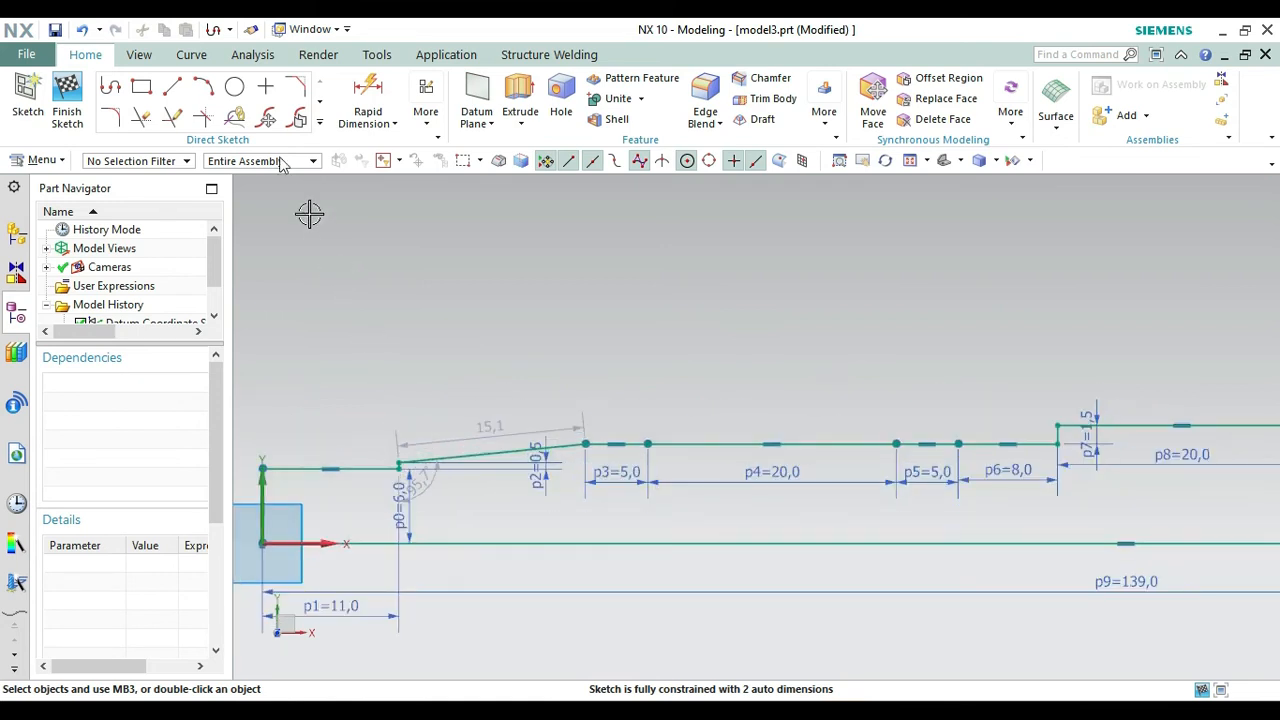
pyautogui.click(234, 87)
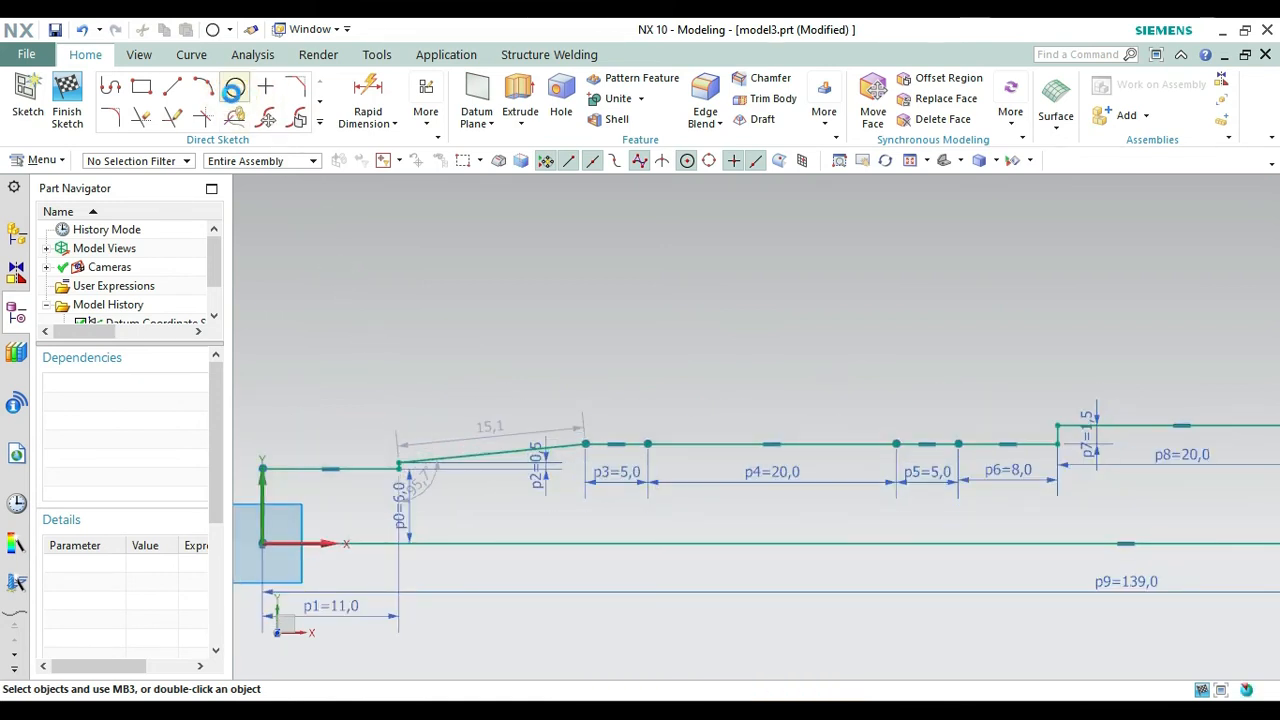
pyautogui.click(615, 444)
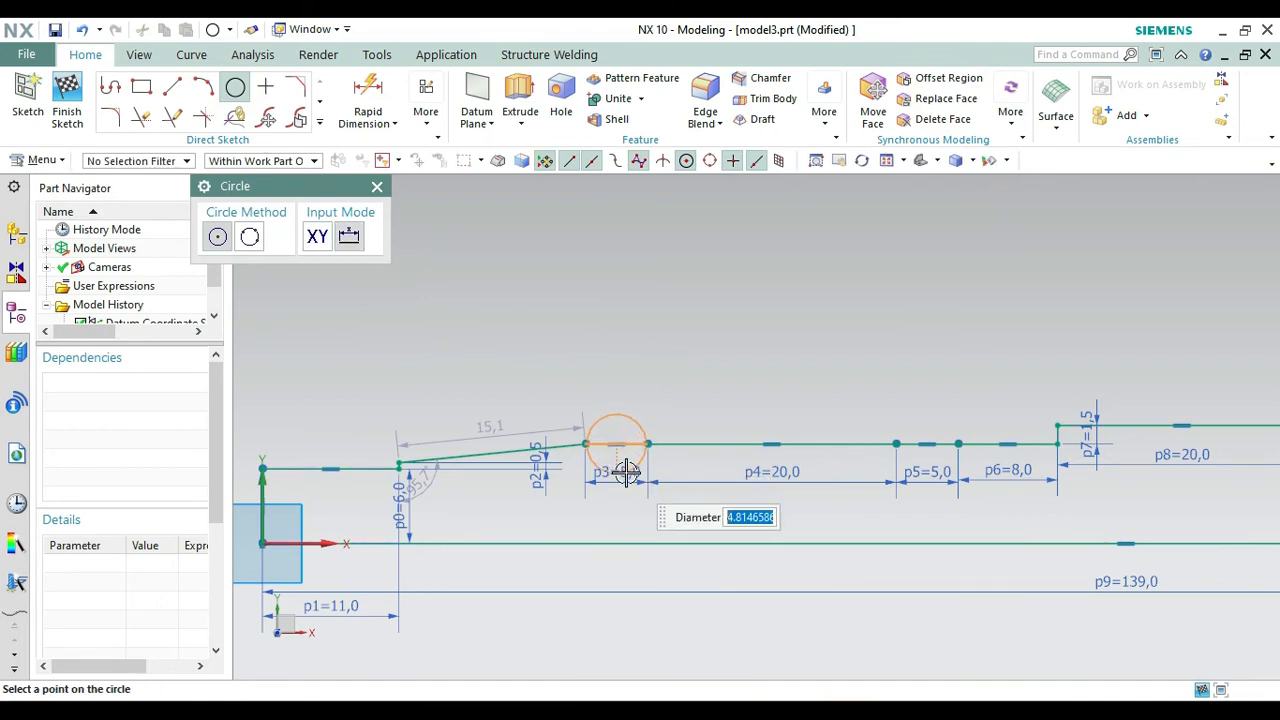
pyautogui.write('5')
pyautogui.press('Return')
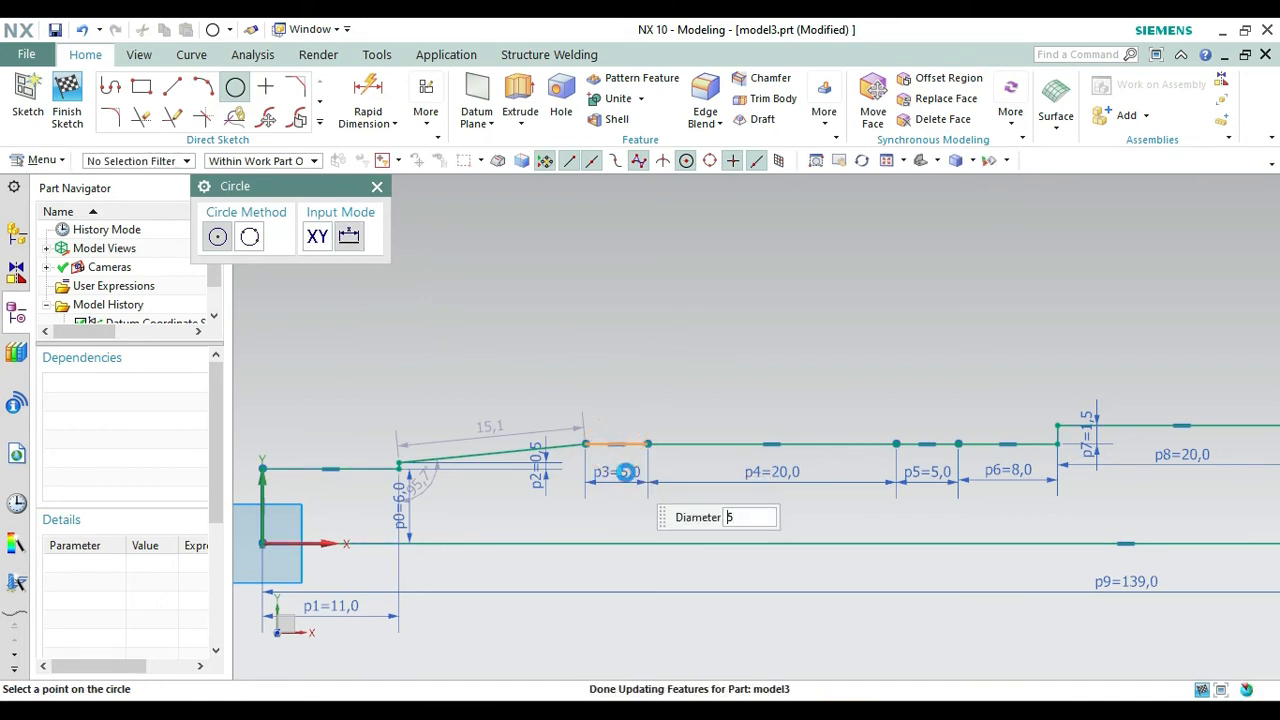
pyautogui.click(926, 446)
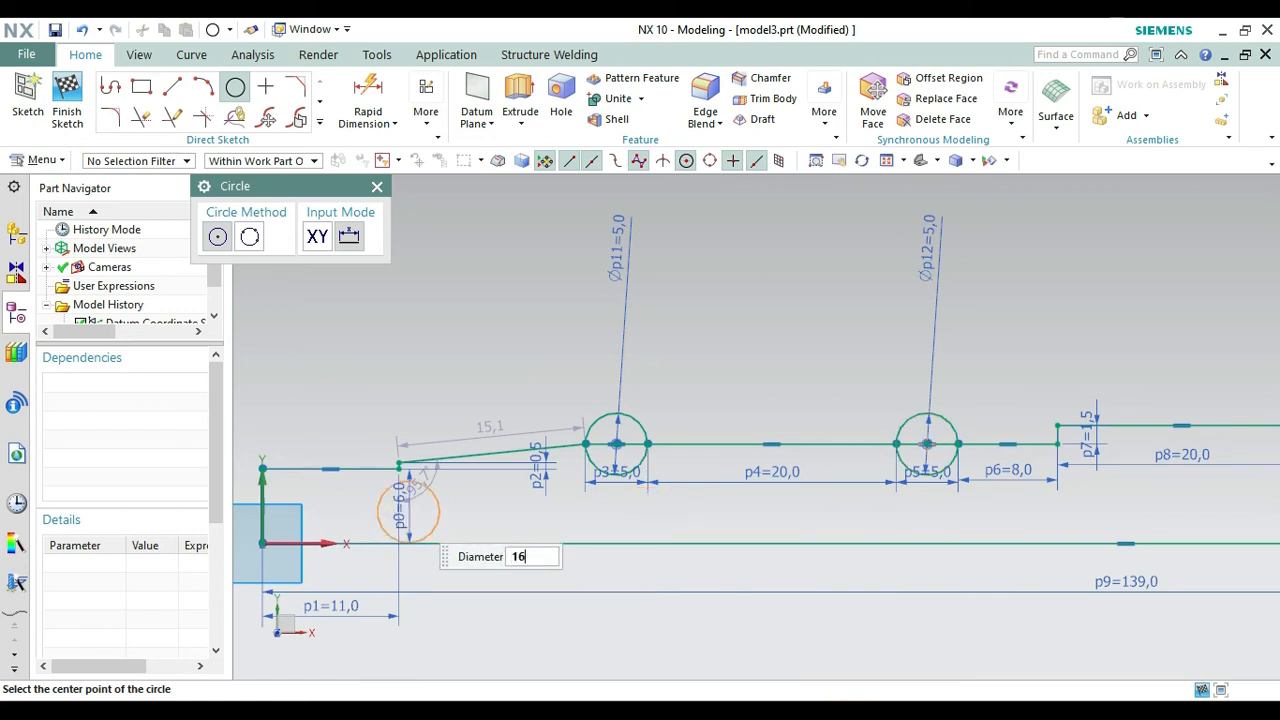
# Sketch a 16 mm diameter circle centred on the sketch origin.
pyautogui.press('Return')
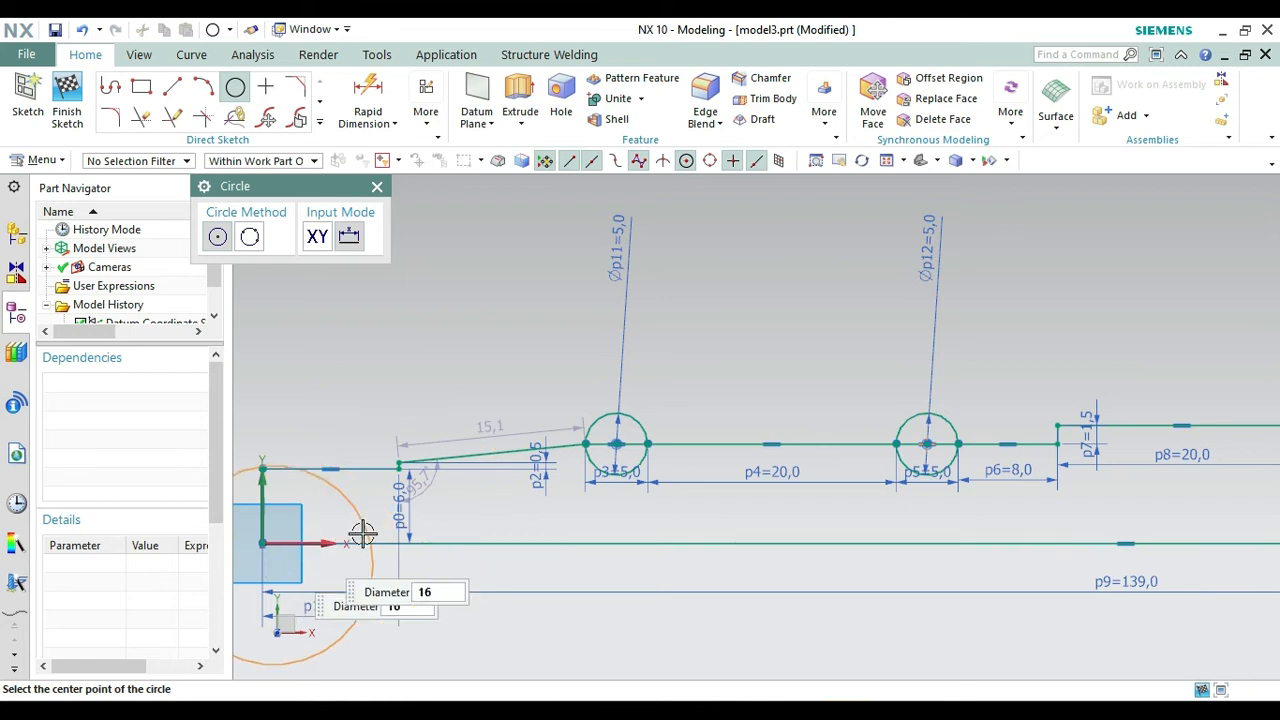
pyautogui.click(262, 543)
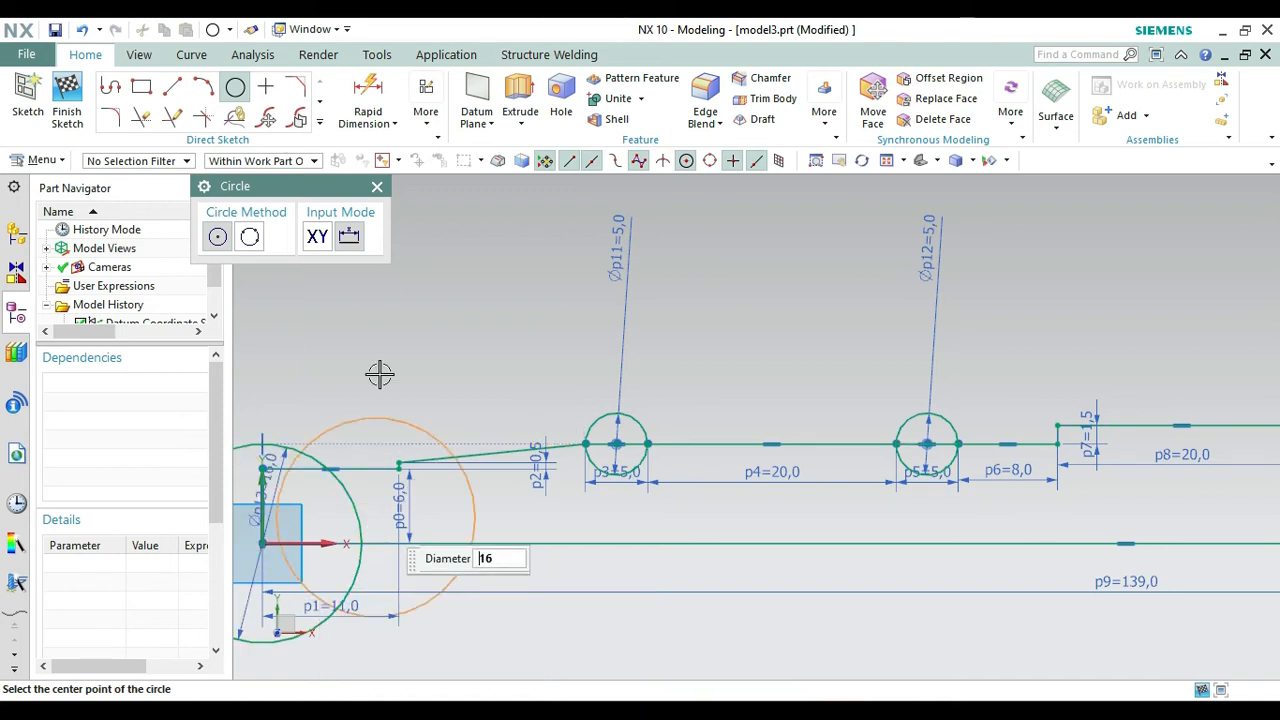
pyautogui.click(377, 189)
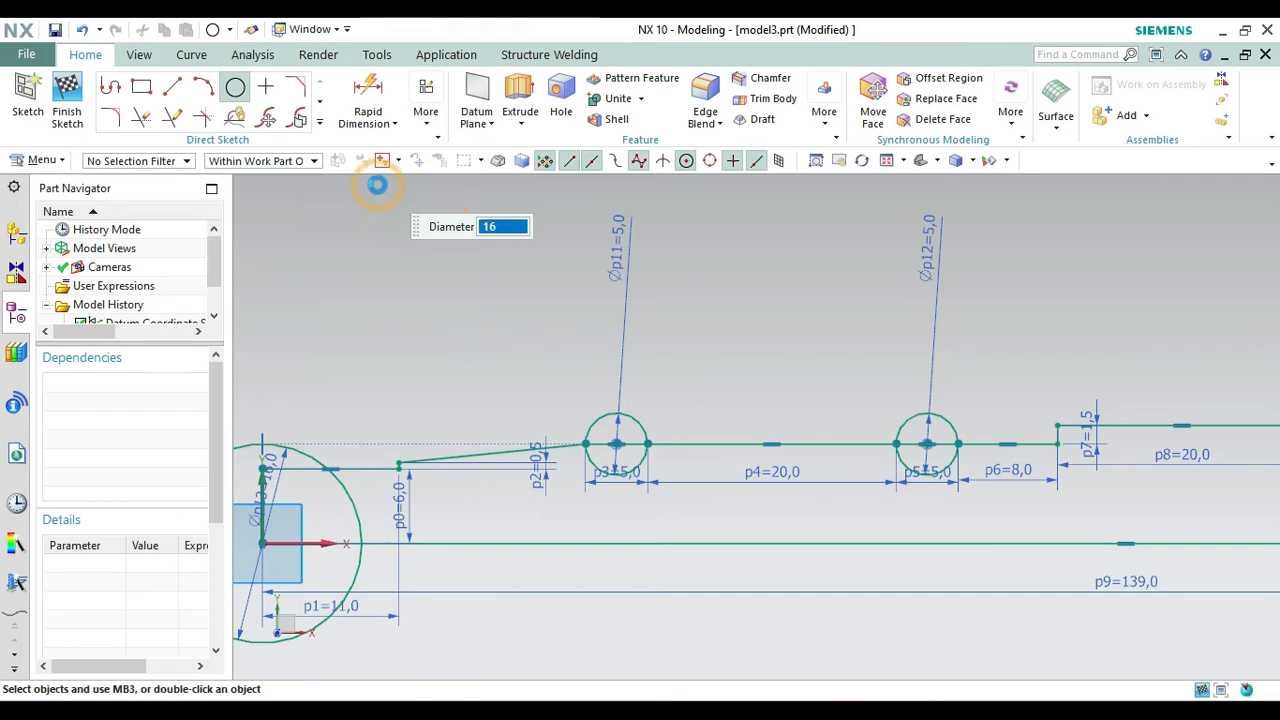
# Trim away the profile lines inside the 16 mm circle above the X axis.
pyautogui.click(143, 118)
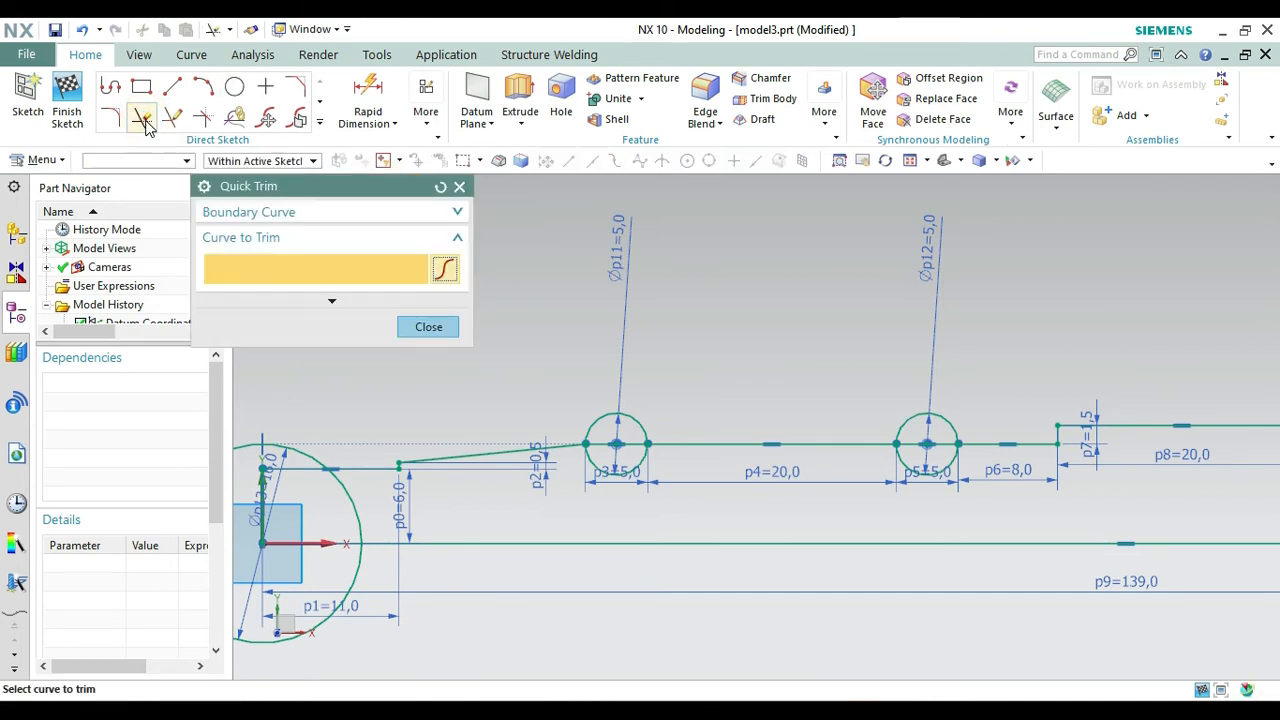
pyautogui.click(293, 466)
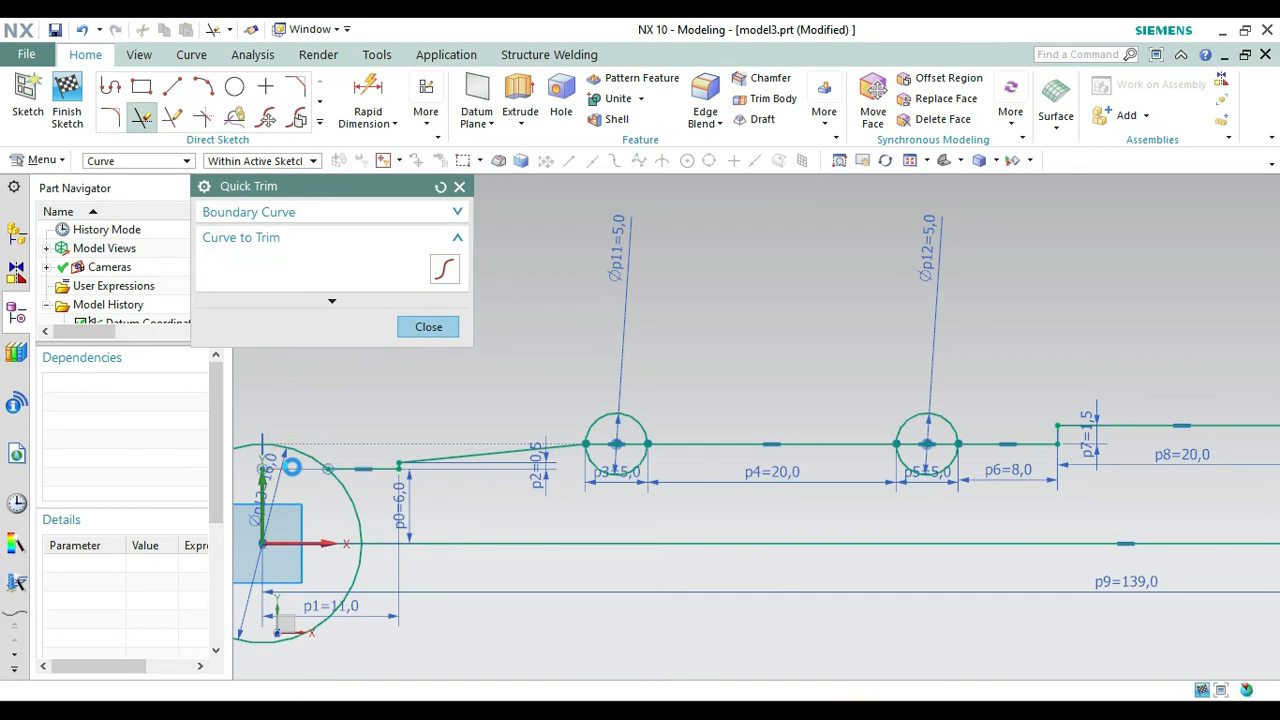
pyautogui.click(265, 540)
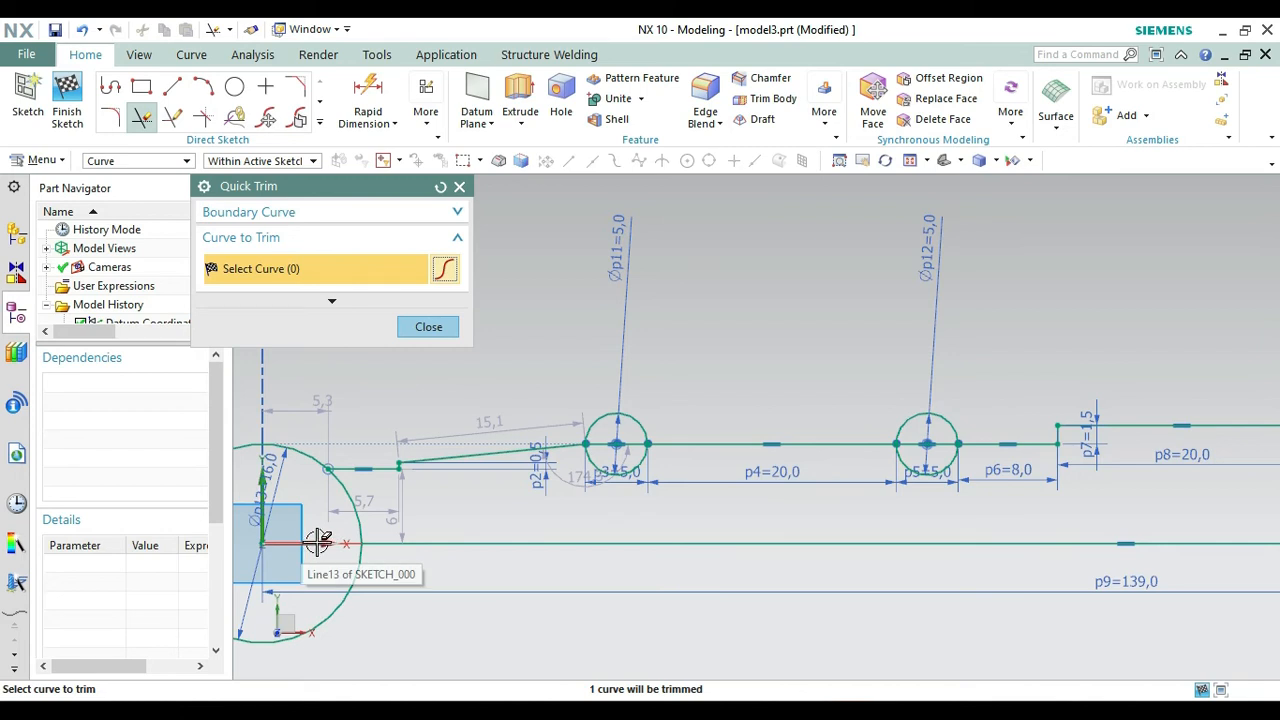
pyautogui.press('Escape')
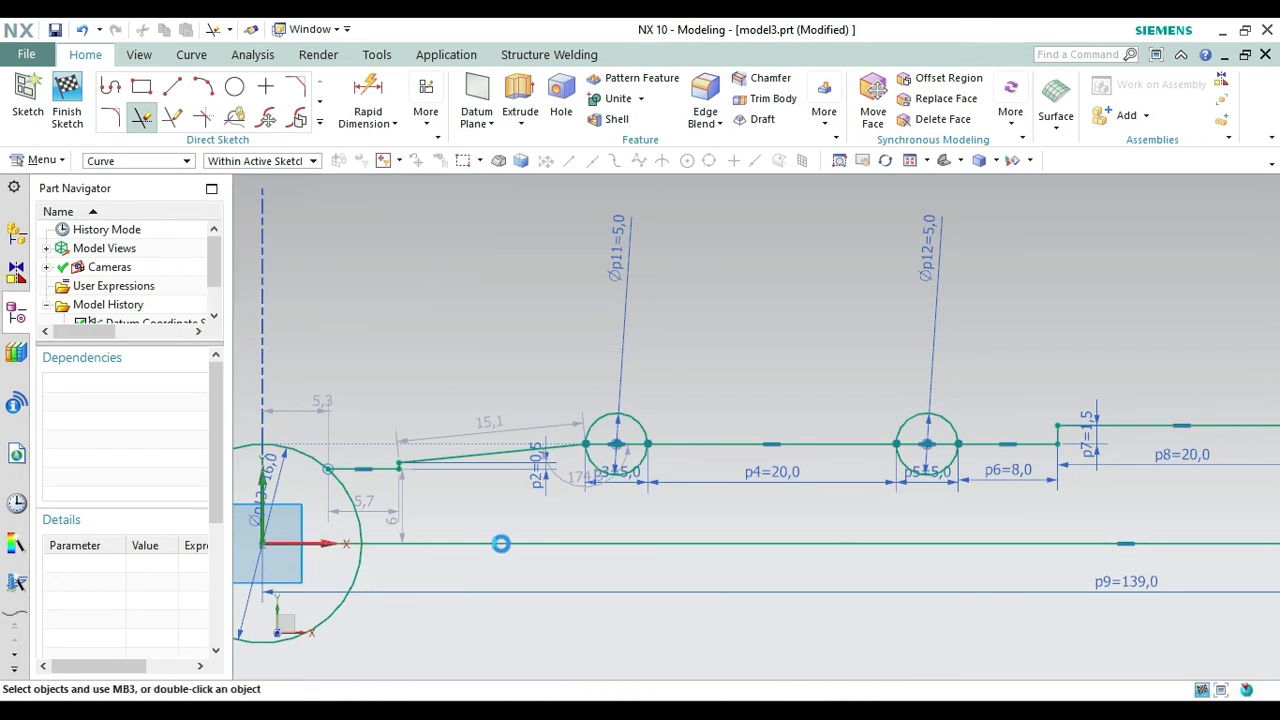
# Sketch a horizontal line about 11.5 mm long from the origin in the negative X direction, past the 16 mm circle.
pyautogui.rightClick(565, 355)
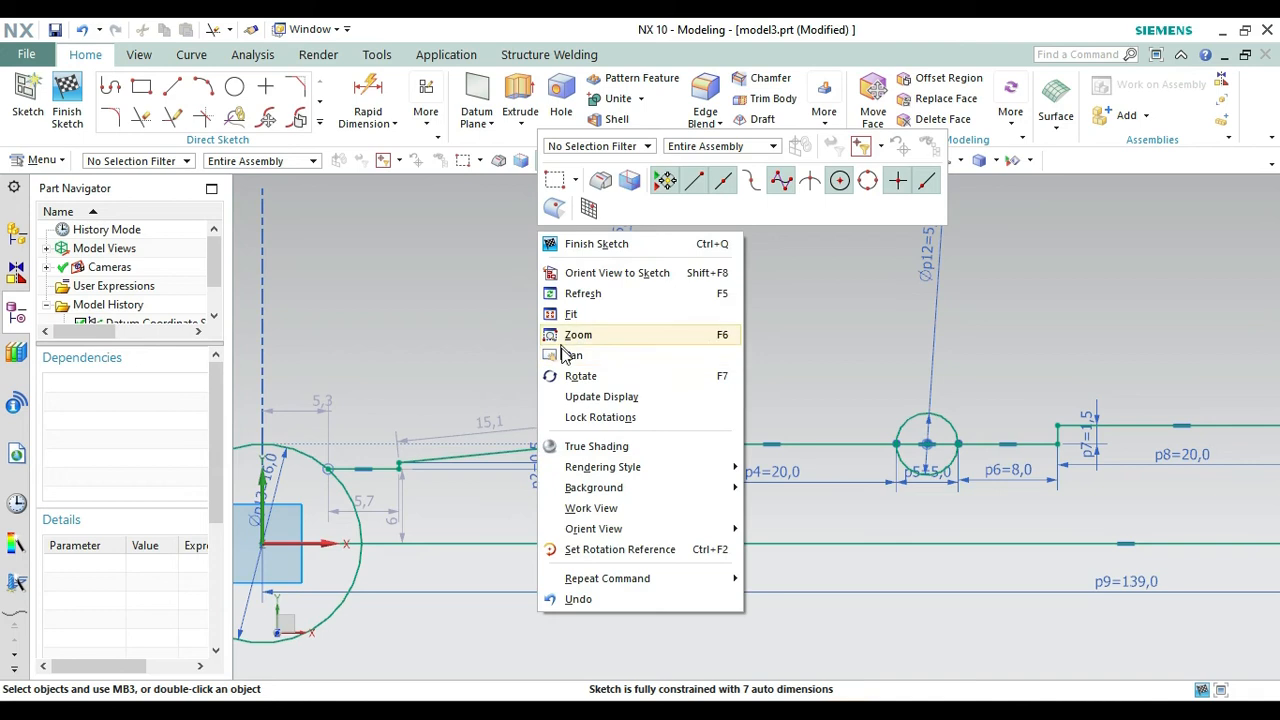
pyautogui.moveTo(468, 377); pyautogui.dragTo(677, 371)
pyautogui.press('Escape')
pyautogui.click(175, 88)
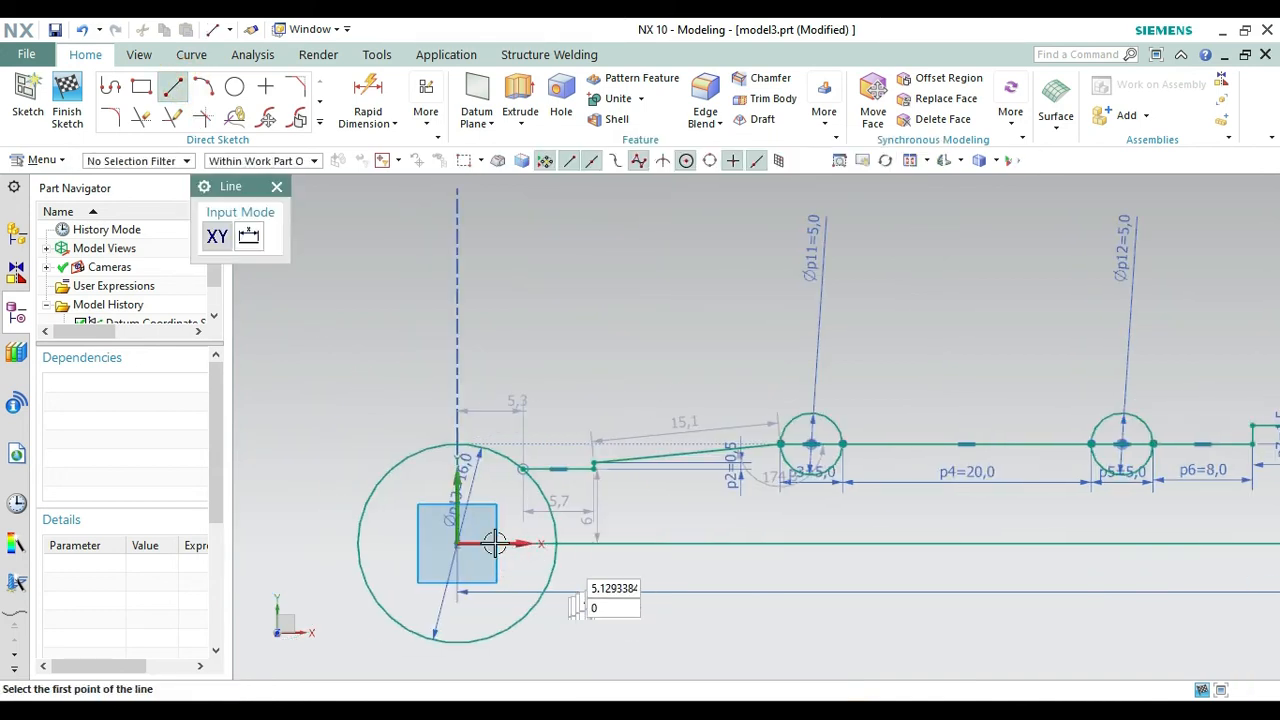
pyautogui.click(457, 544)
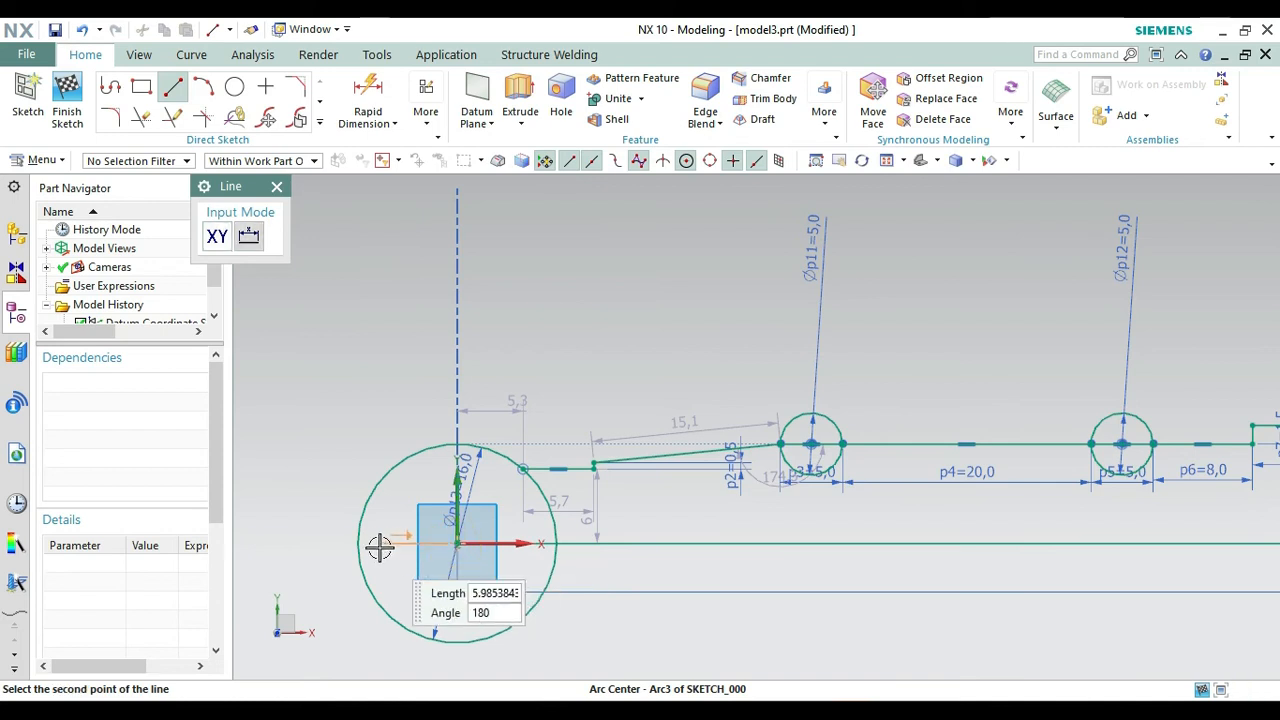
pyautogui.click(314, 544)
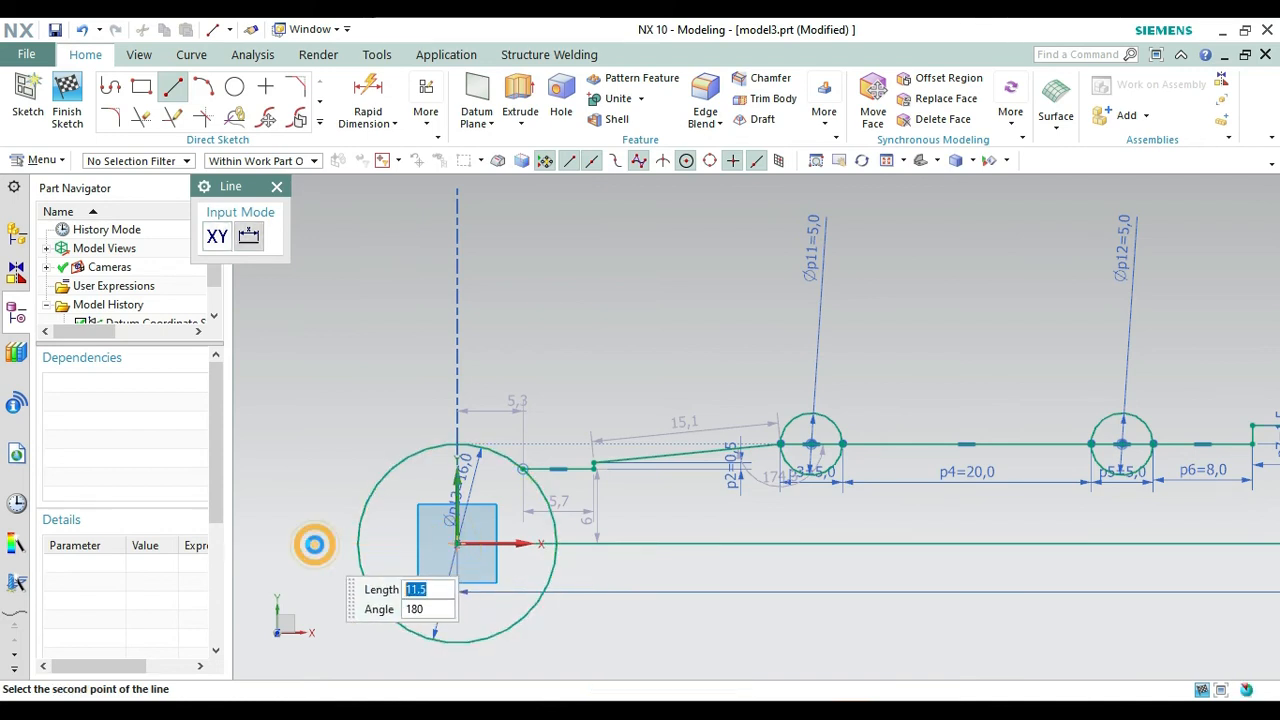
pyautogui.click(277, 188)
# Trim the new line's end outside the 16 mm circle, the circle's lower half and its arc below the first horizontal profile line.
pyautogui.click(141, 118)
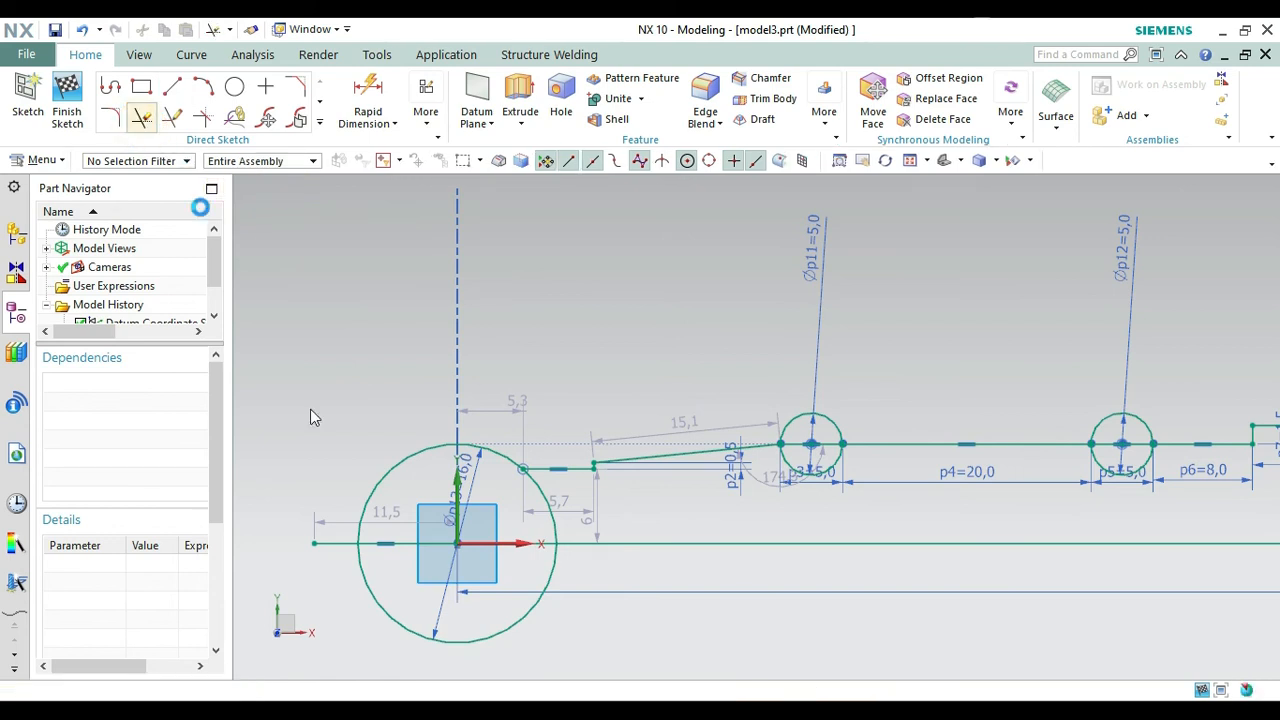
pyautogui.click(339, 548)
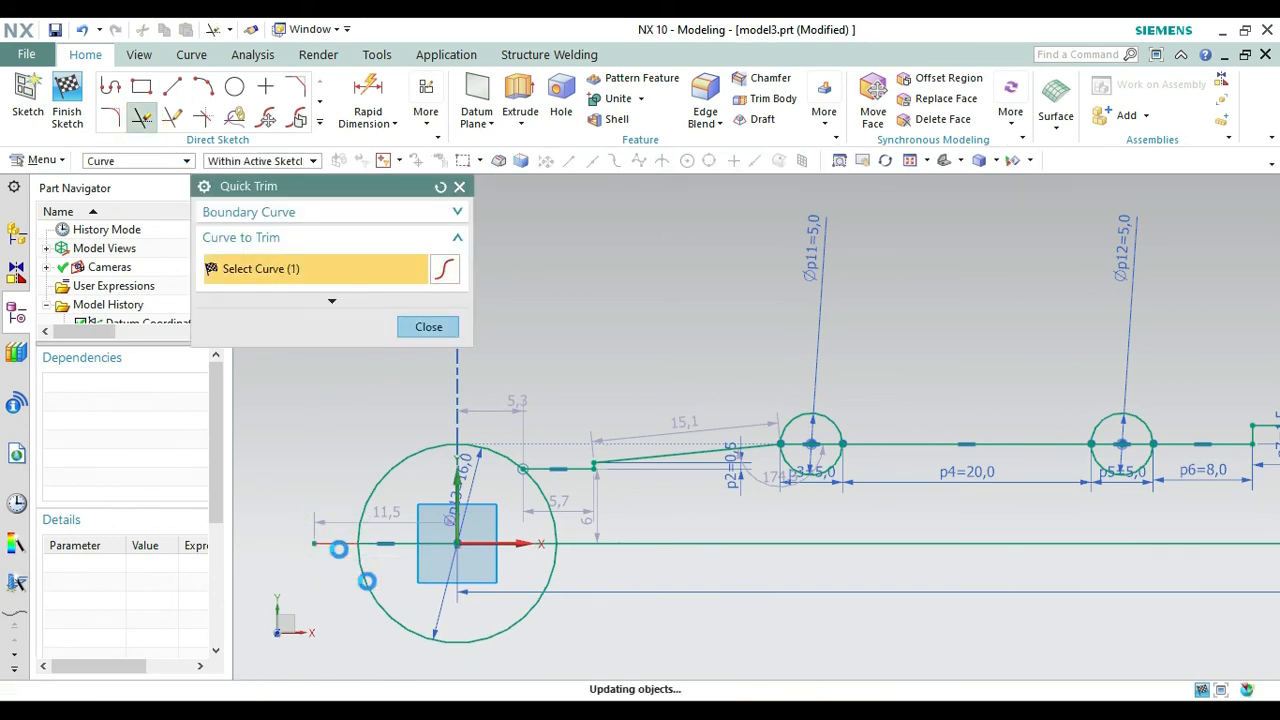
pyautogui.click(393, 589)
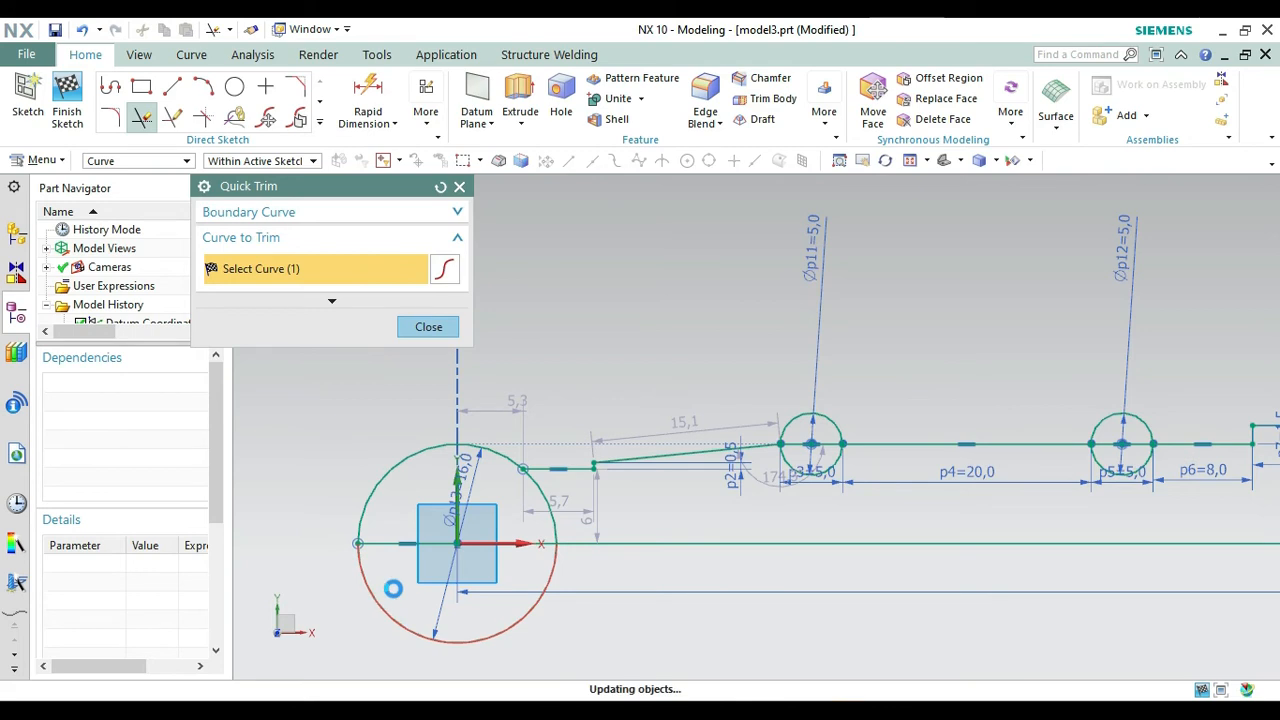
pyautogui.click(539, 487)
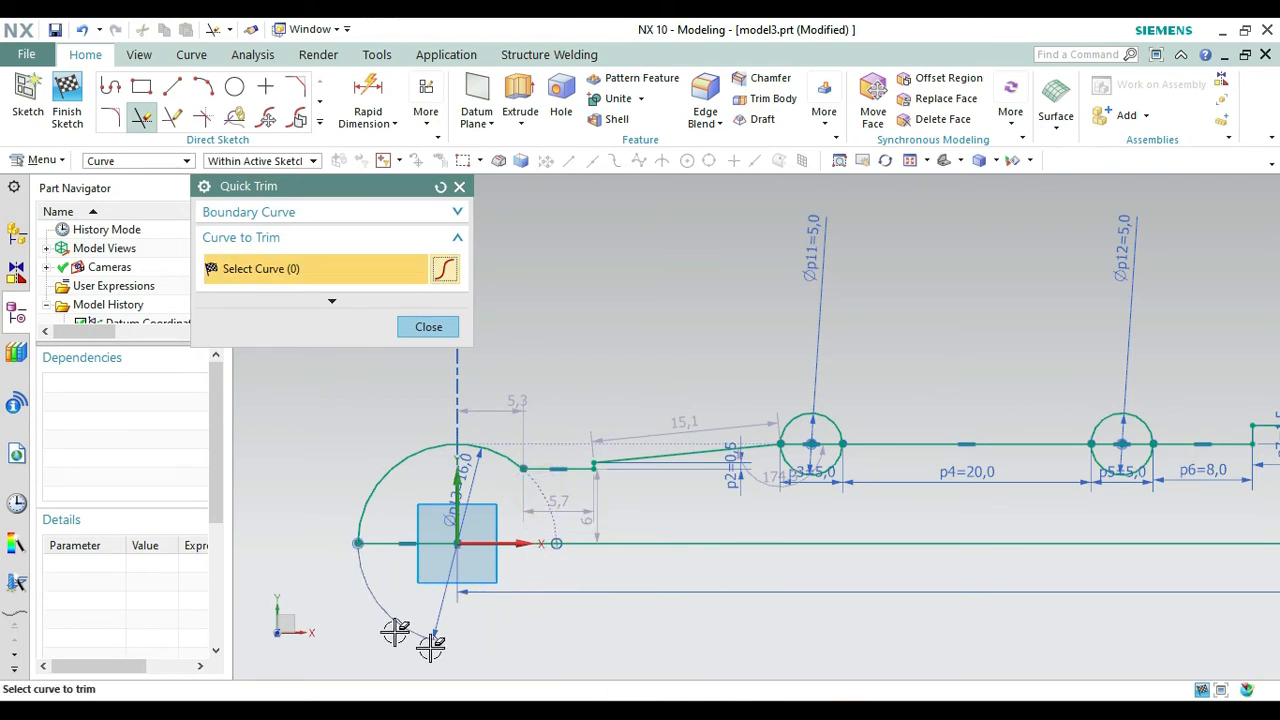
pyautogui.click(459, 187)
# Trim away the lower half of the 5 mm circle nearest the origin and the line segment inside it.
pyautogui.rightClick(640, 280)
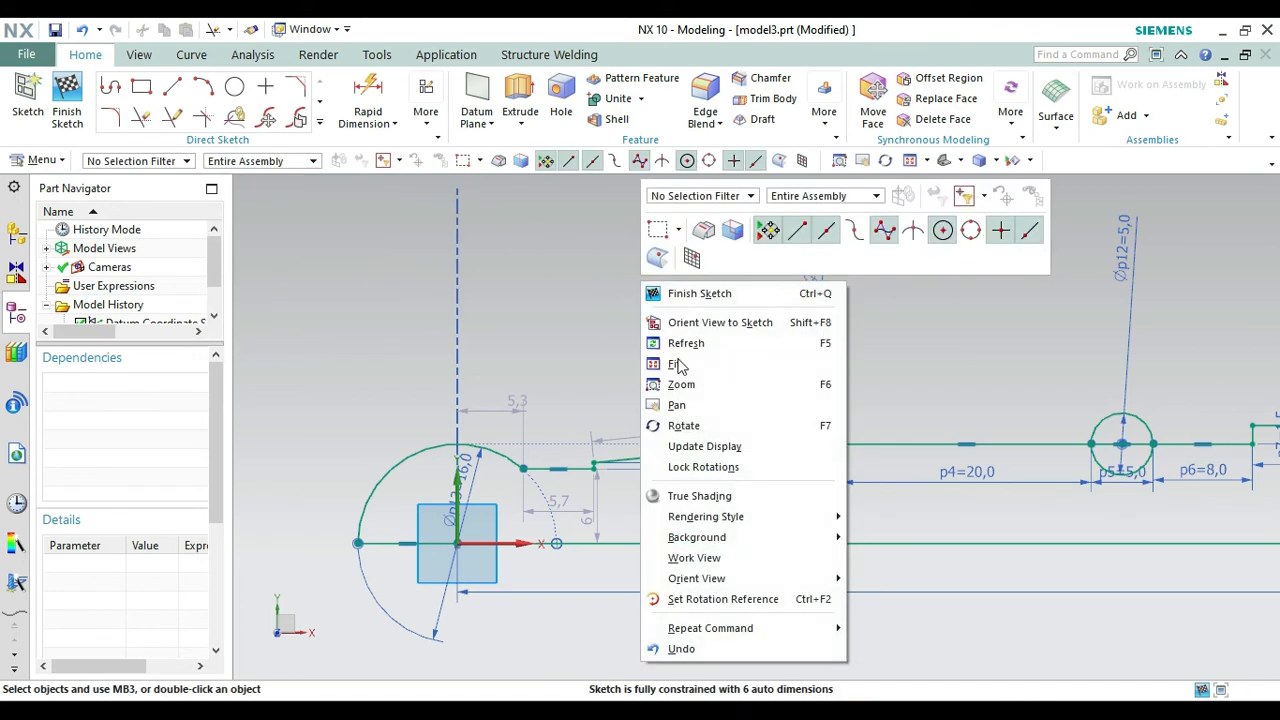
pyautogui.click(675, 403)
pyautogui.moveTo(857, 498); pyautogui.dragTo(510, 538)
pyautogui.moveTo(777, 543); pyautogui.dragTo(485, 550)
pyautogui.moveTo(573, 525); pyautogui.dragTo(864, 541)
pyautogui.press('Escape')
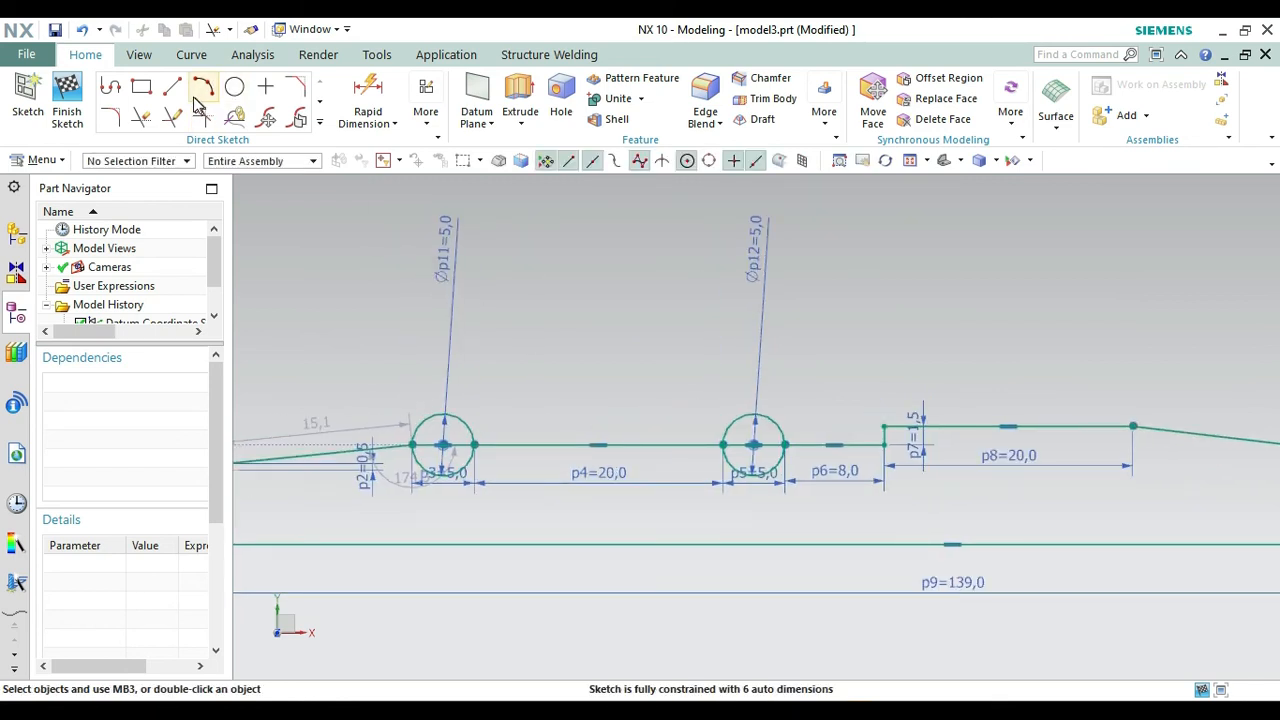
pyautogui.click(119, 116)
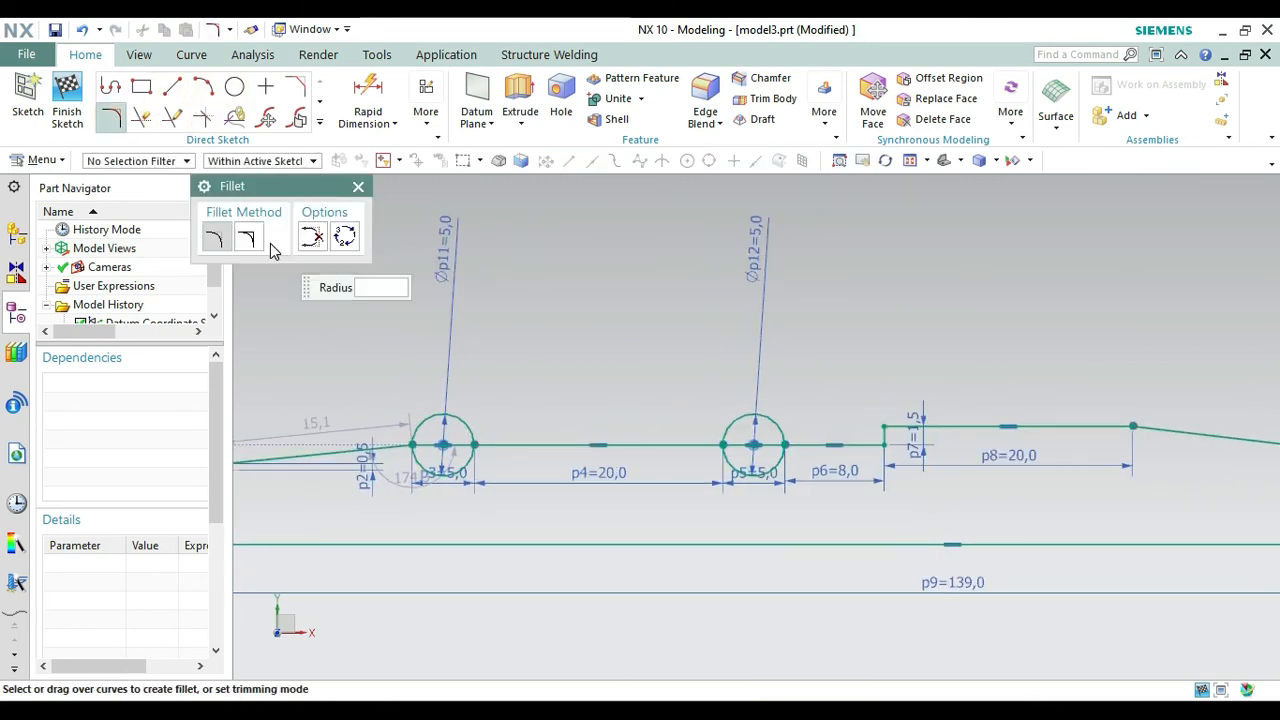
pyautogui.click(142, 117)
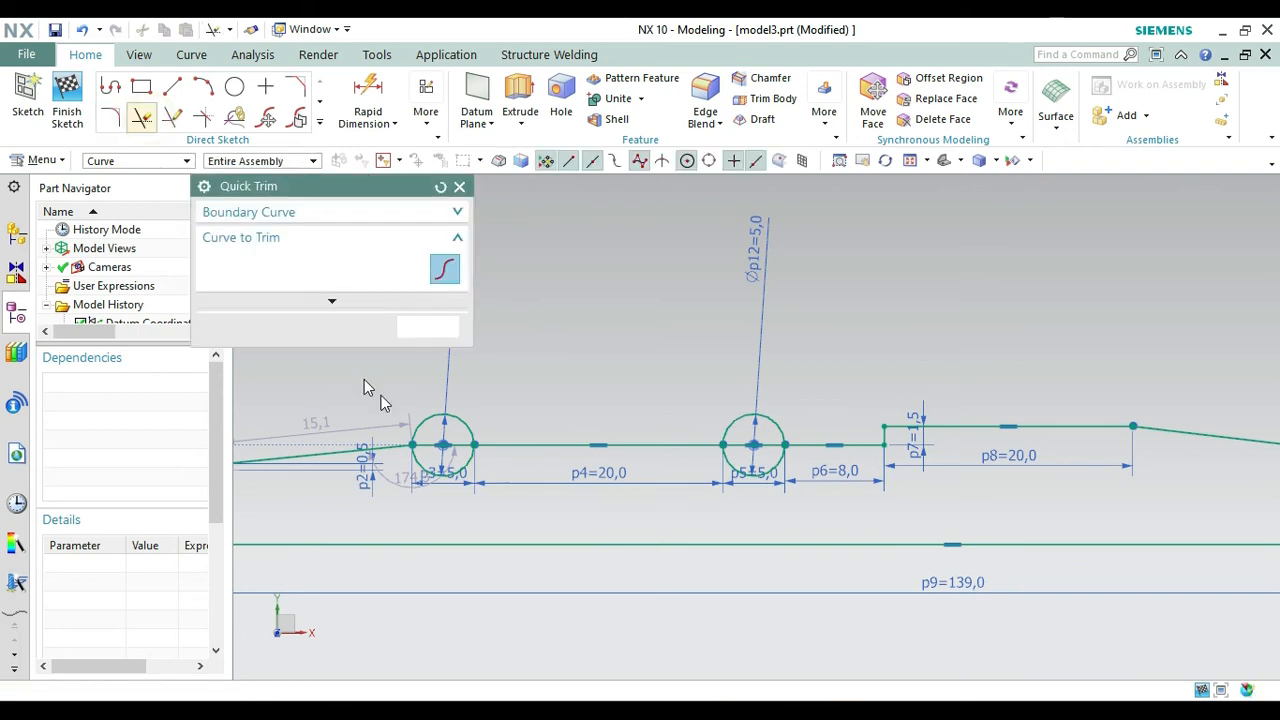
pyautogui.click(457, 468)
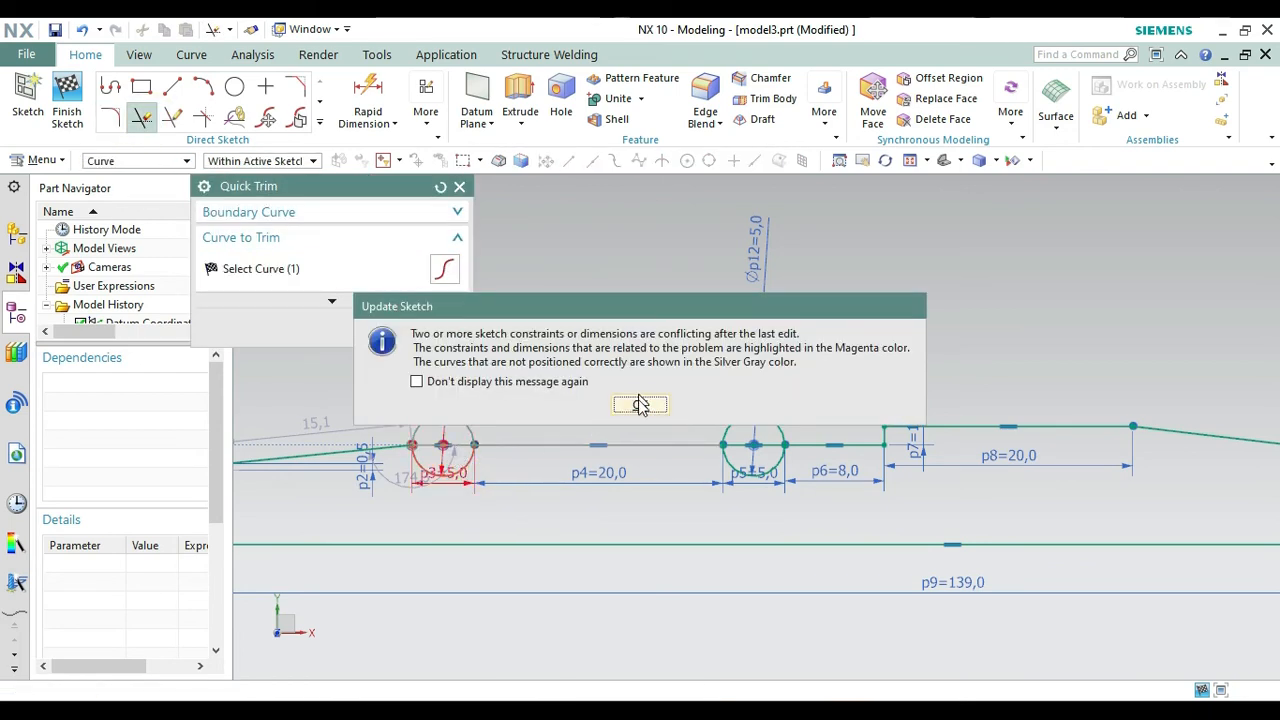
pyautogui.click(638, 404)
pyautogui.click(453, 446)
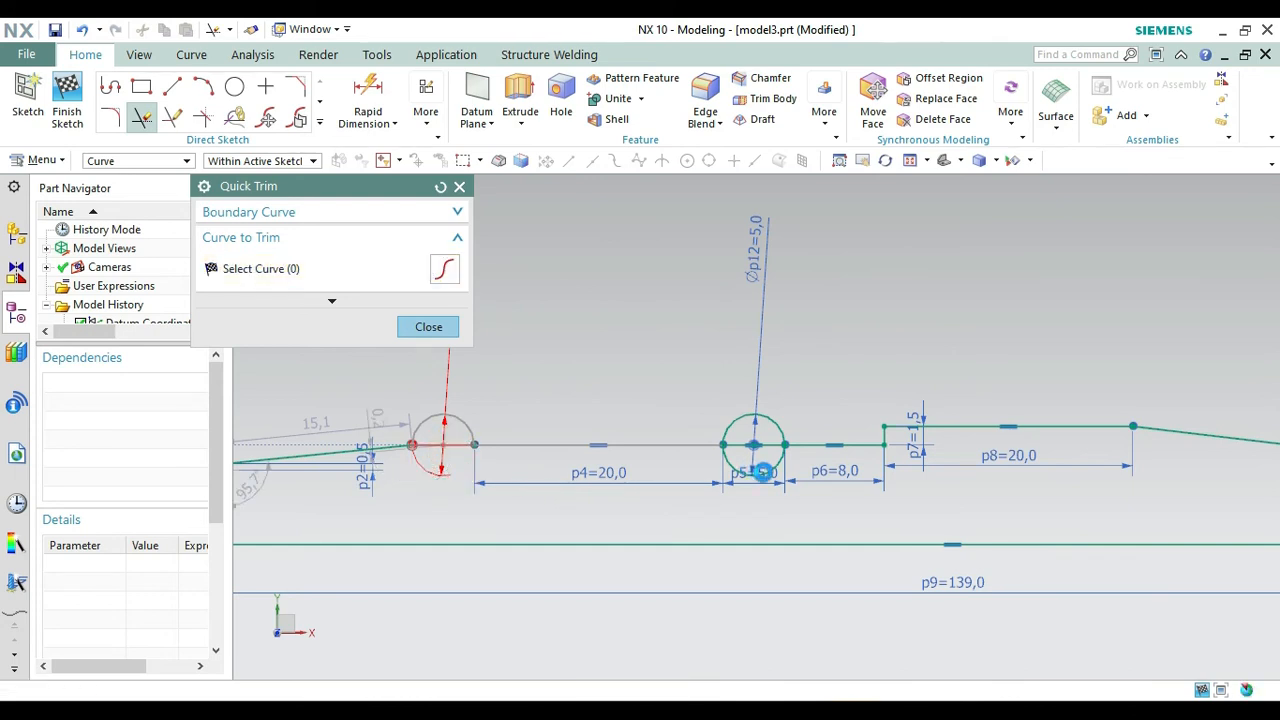
# Trim away the lower half of the 5 mm circle farther from the origin and the line segment inside it.
pyautogui.click(756, 470)
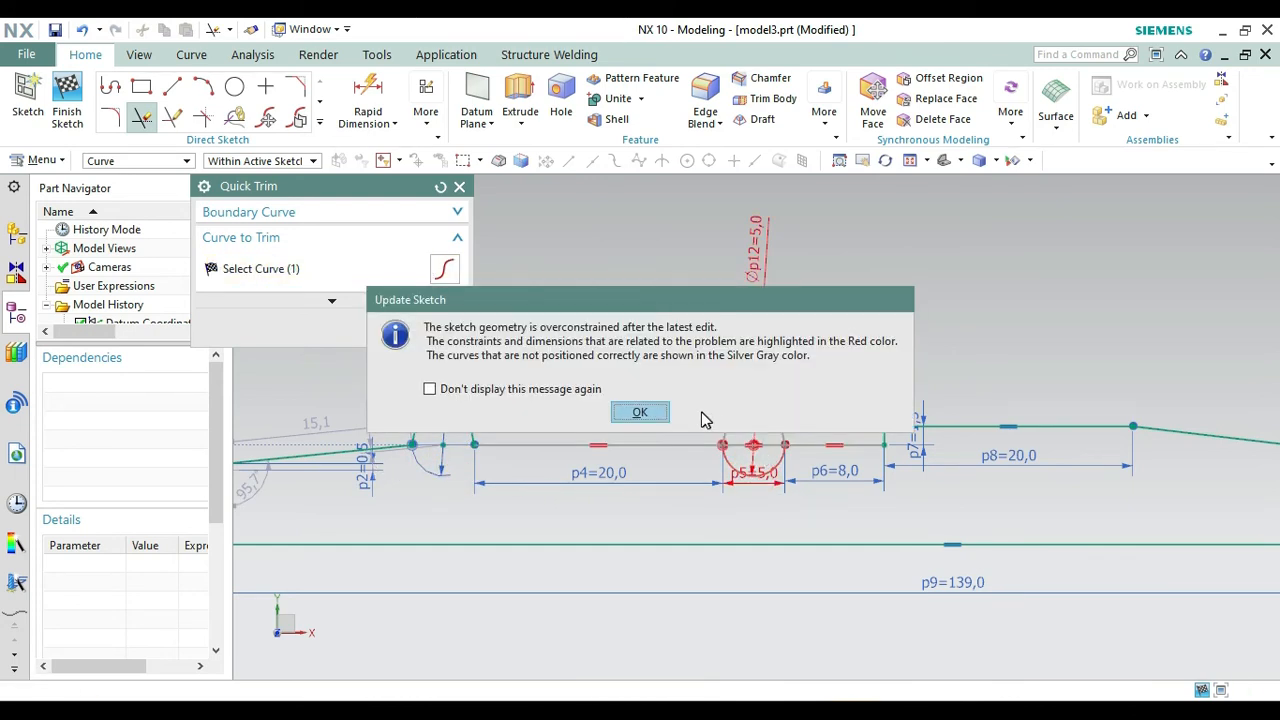
pyautogui.click(640, 411)
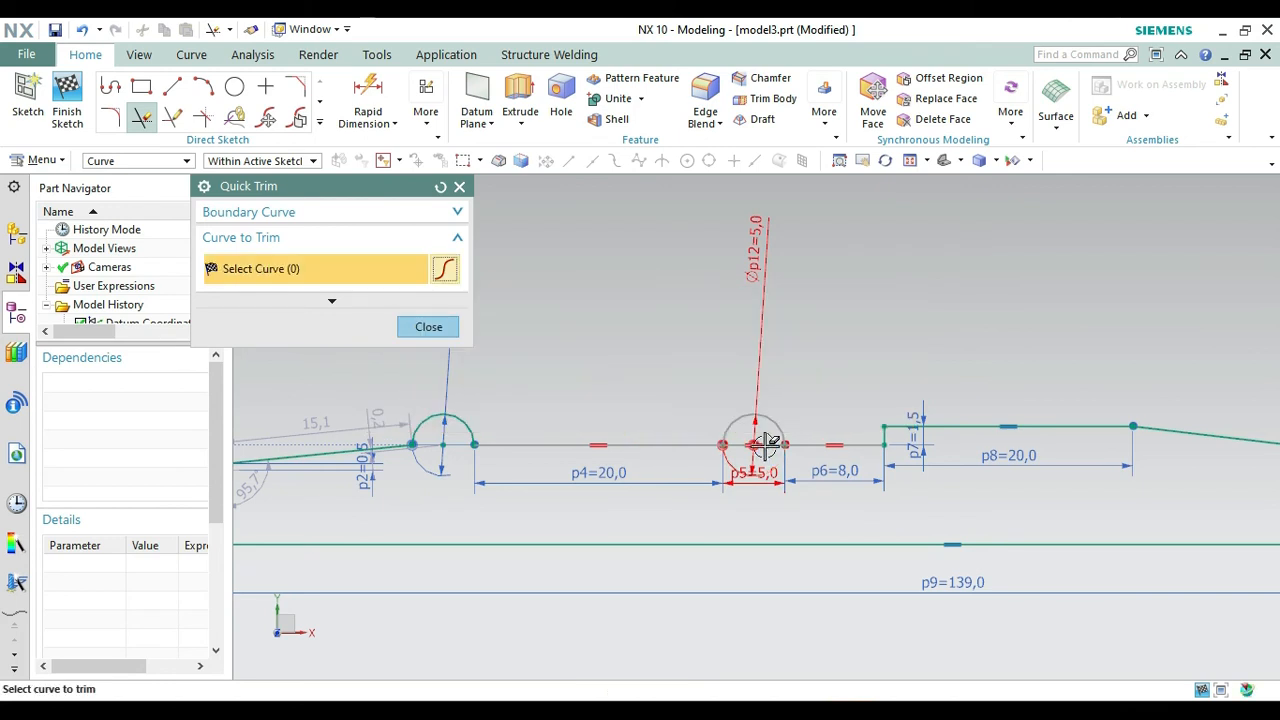
pyautogui.click(765, 444)
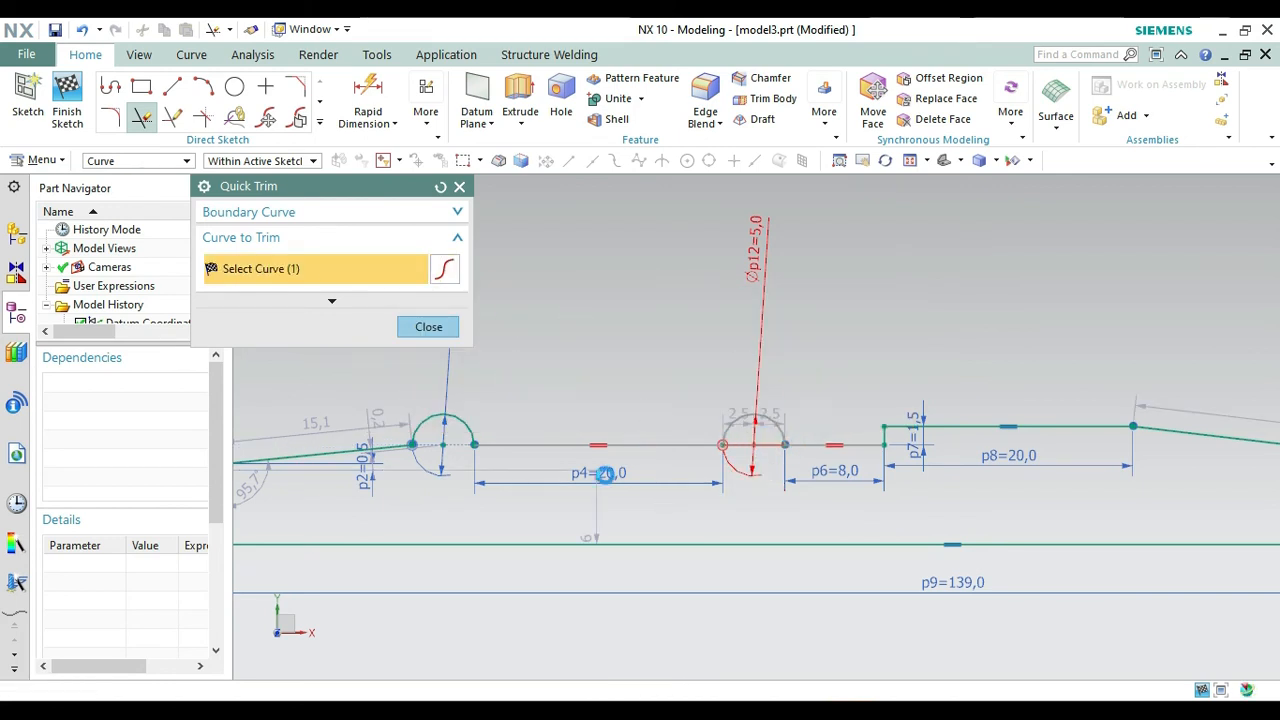
pyautogui.click(459, 187)
# Sketch an arc of about 3.6 mm radius bulging above the long sloping line, from its far end back to a point on it.
pyautogui.rightClick(607, 281)
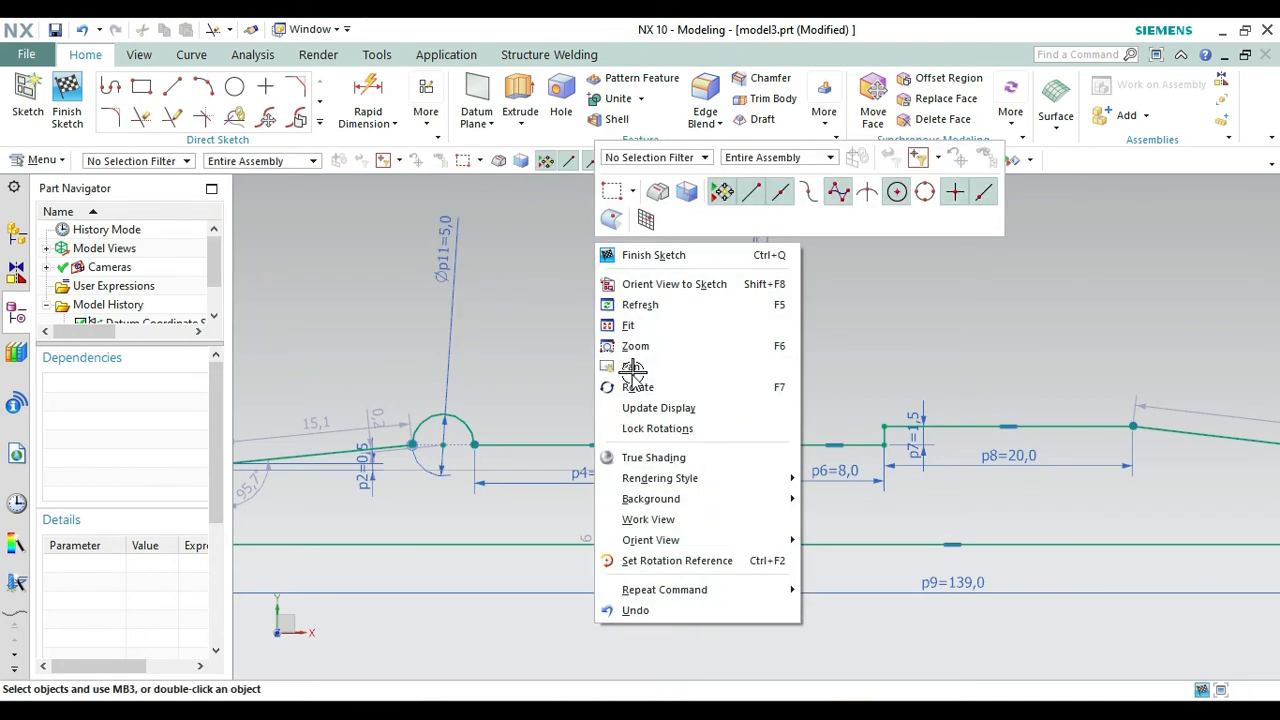
pyautogui.click(634, 368)
pyautogui.moveTo(834, 397); pyautogui.dragTo(682, 424)
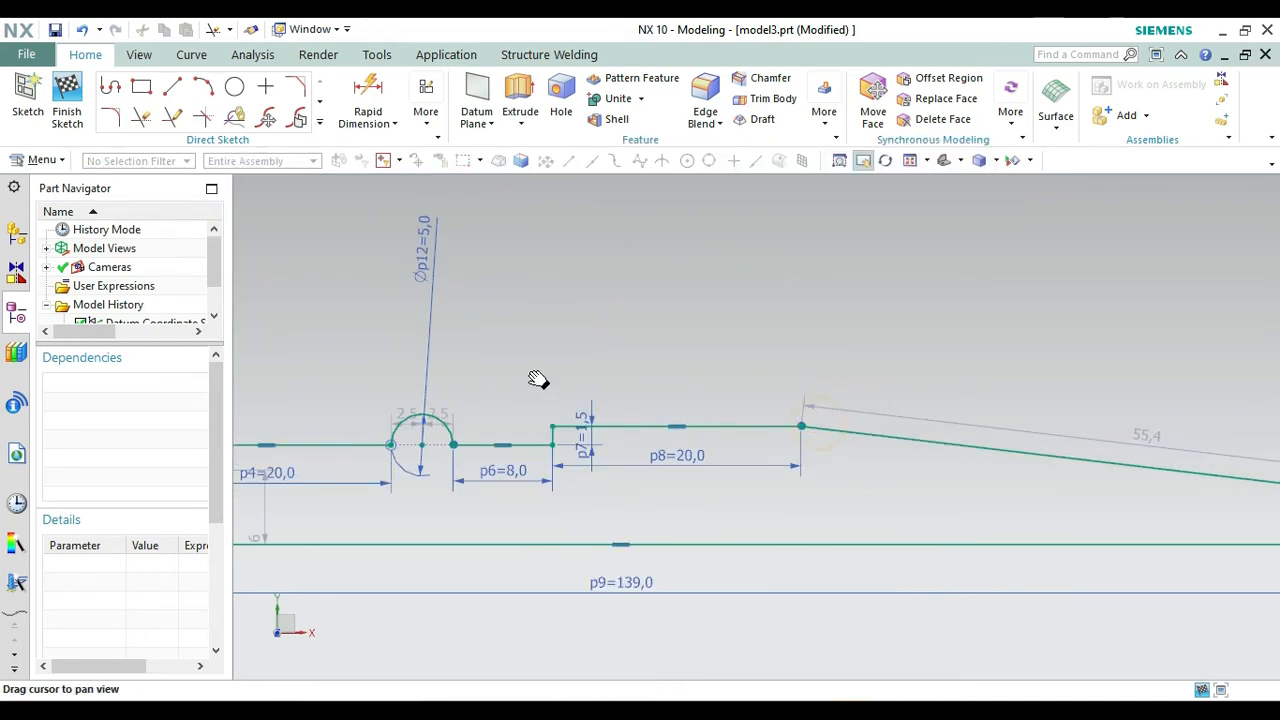
pyautogui.moveTo(837, 457); pyautogui.dragTo(269, 457)
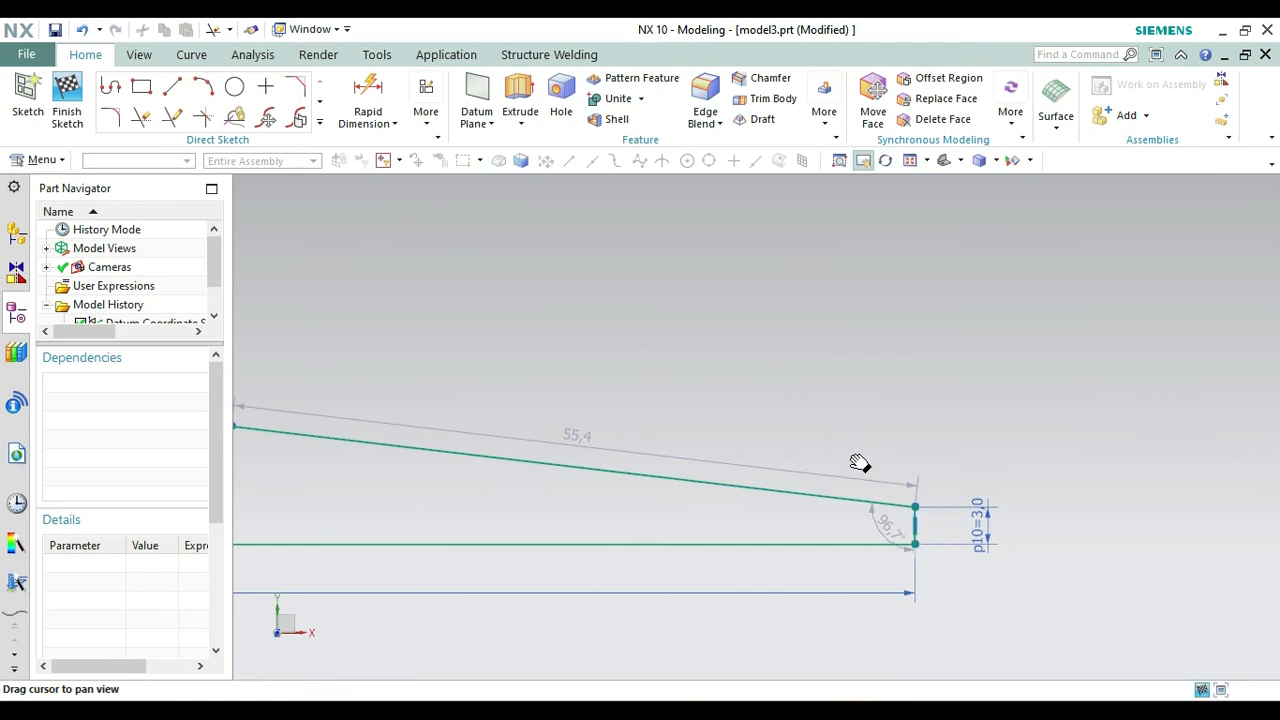
pyautogui.click(201, 90)
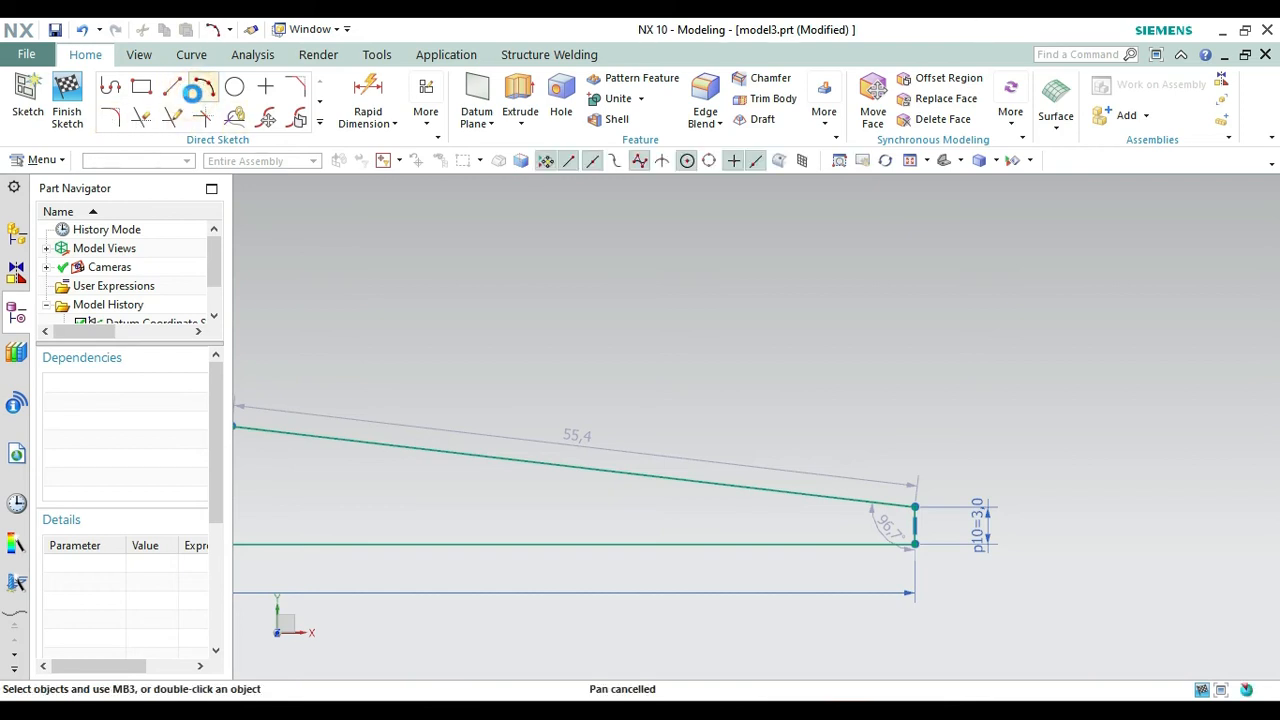
pyautogui.click(915, 506)
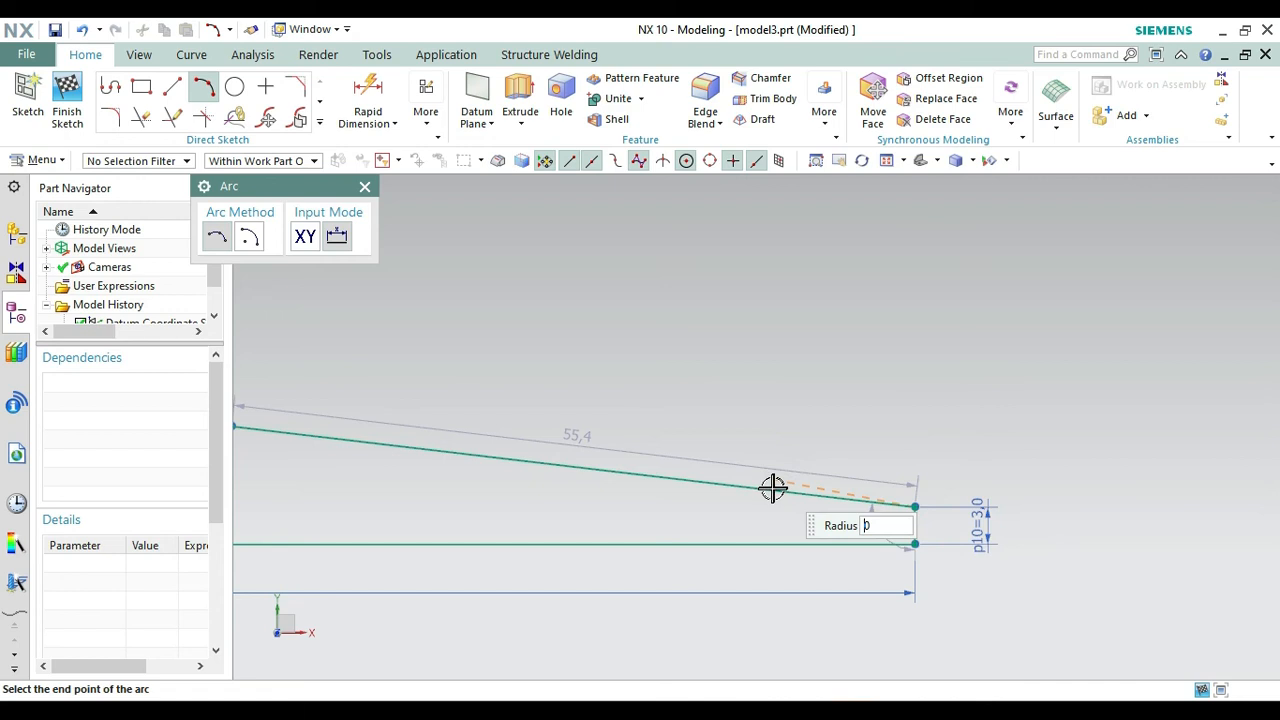
pyautogui.click(824, 494)
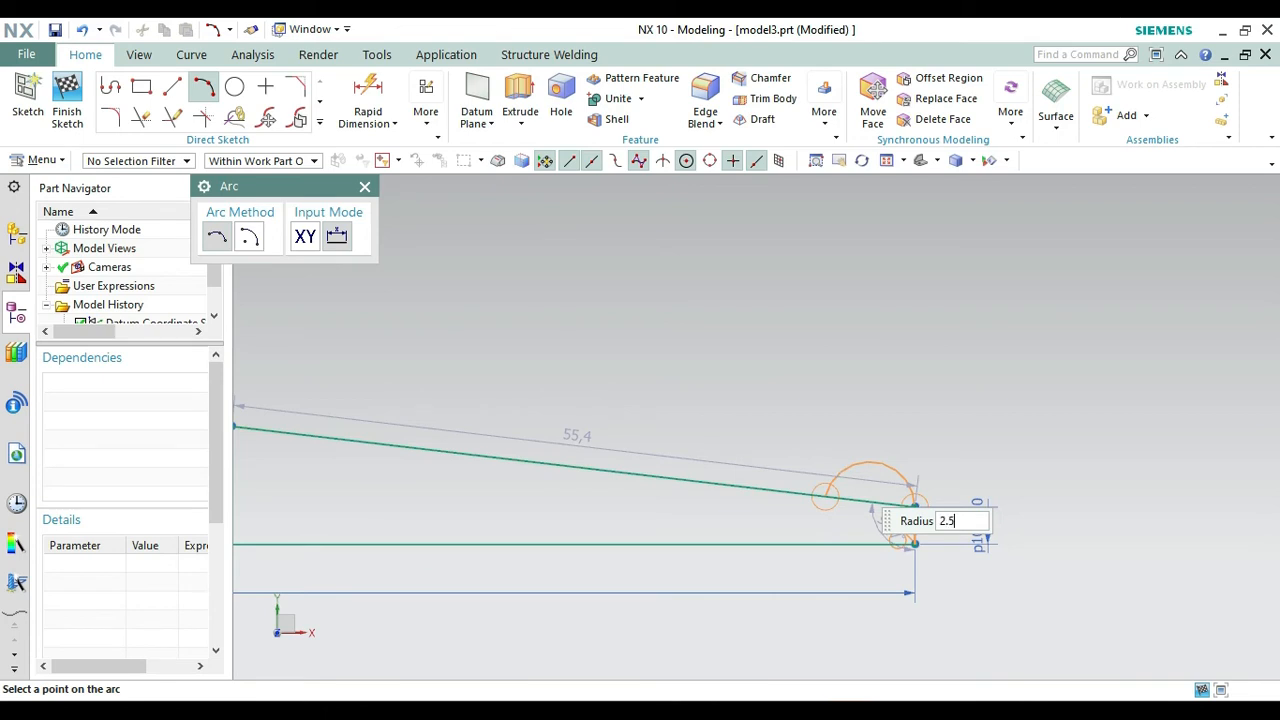
pyautogui.write('2.5')
pyautogui.press('Return')
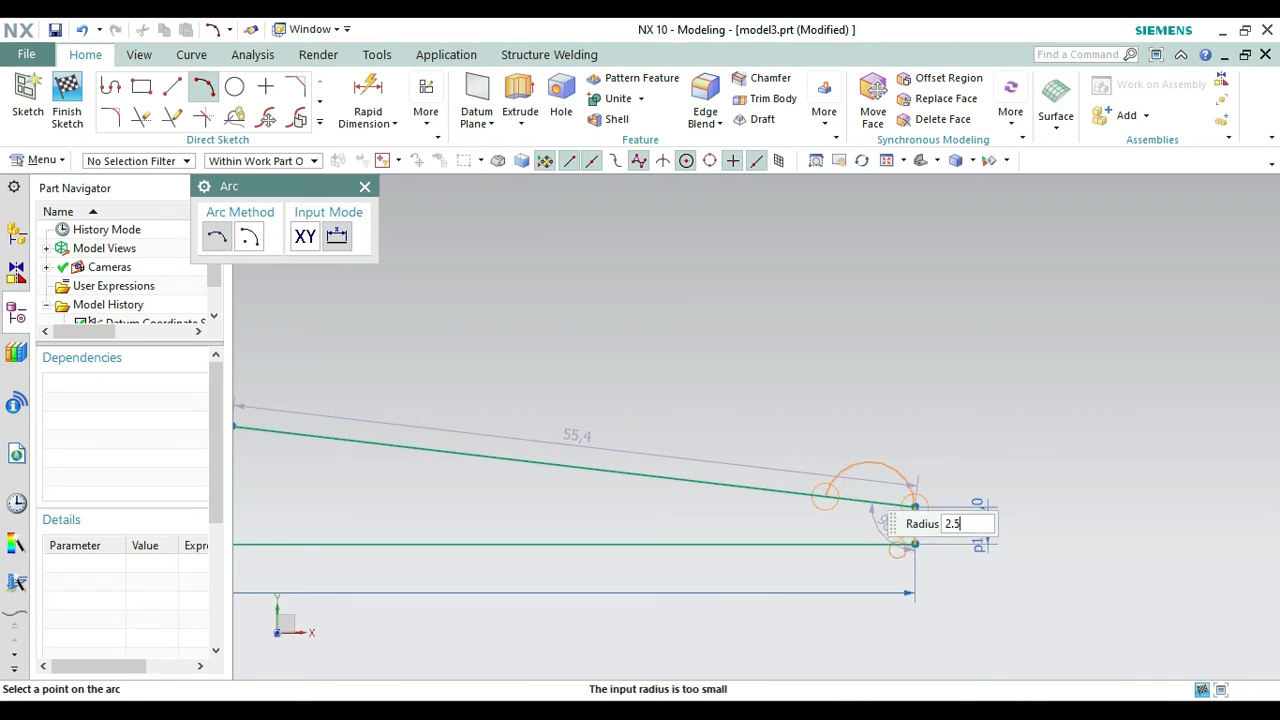
pyautogui.click(856, 479)
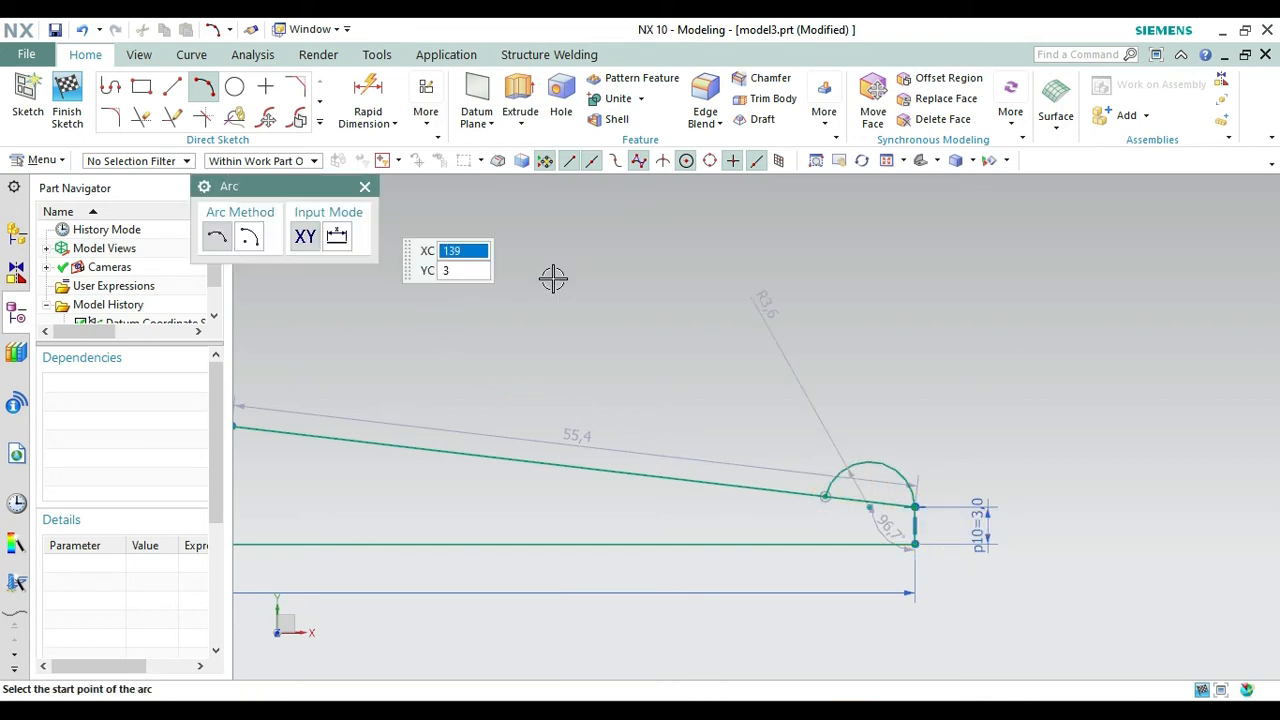
pyautogui.click(366, 188)
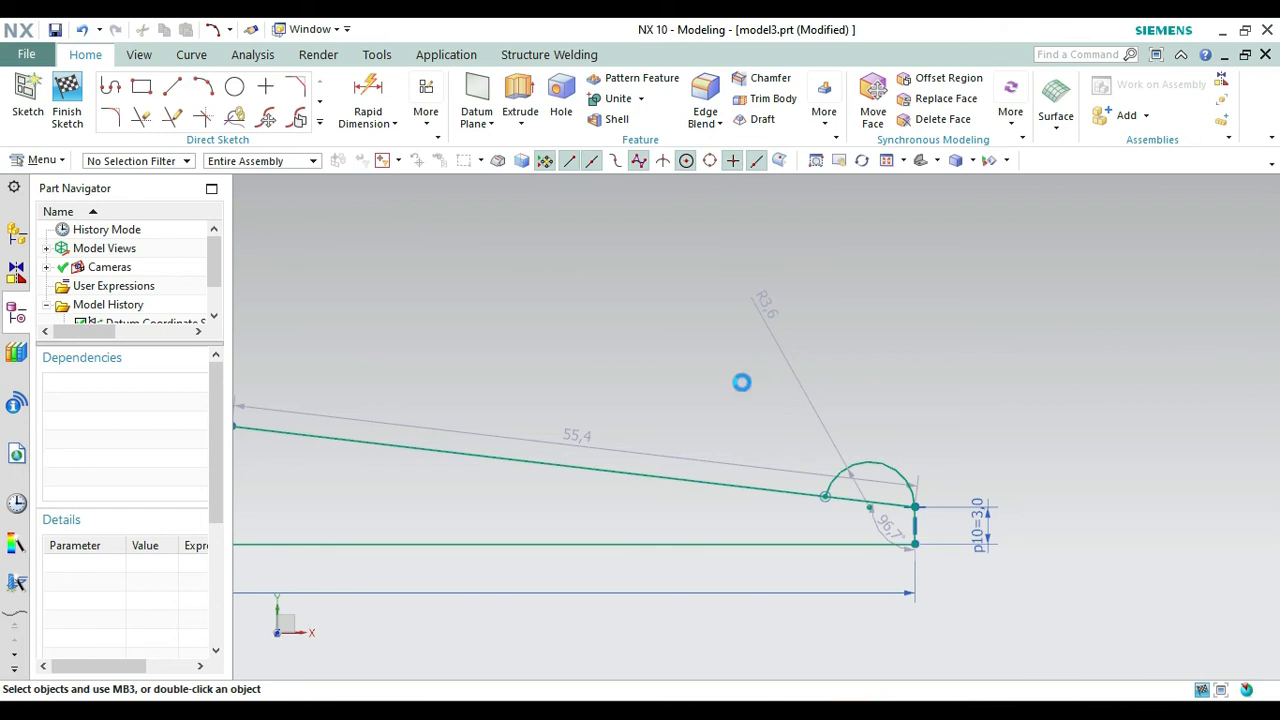
# Set the radius of the arc at the end of the sloping line to 2.5 mm.
pyautogui.click(773, 323)
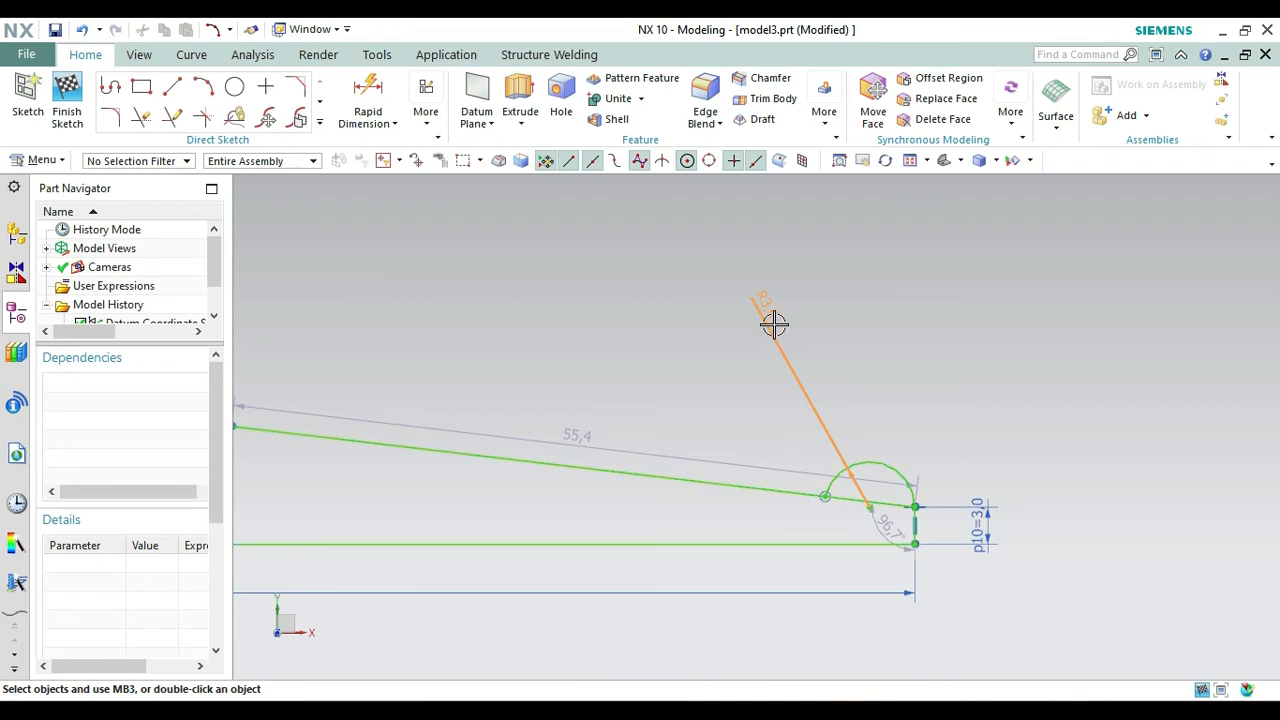
pyautogui.doubleClick(773, 323)
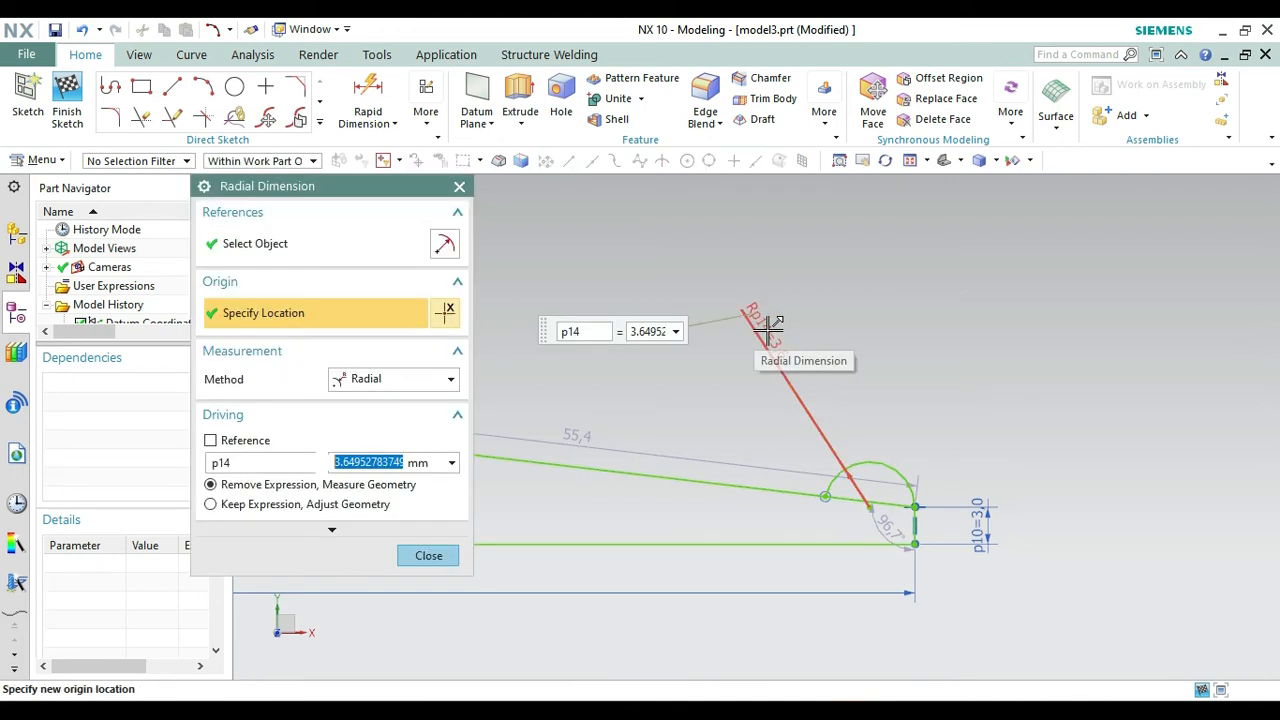
pyautogui.write('2.5')
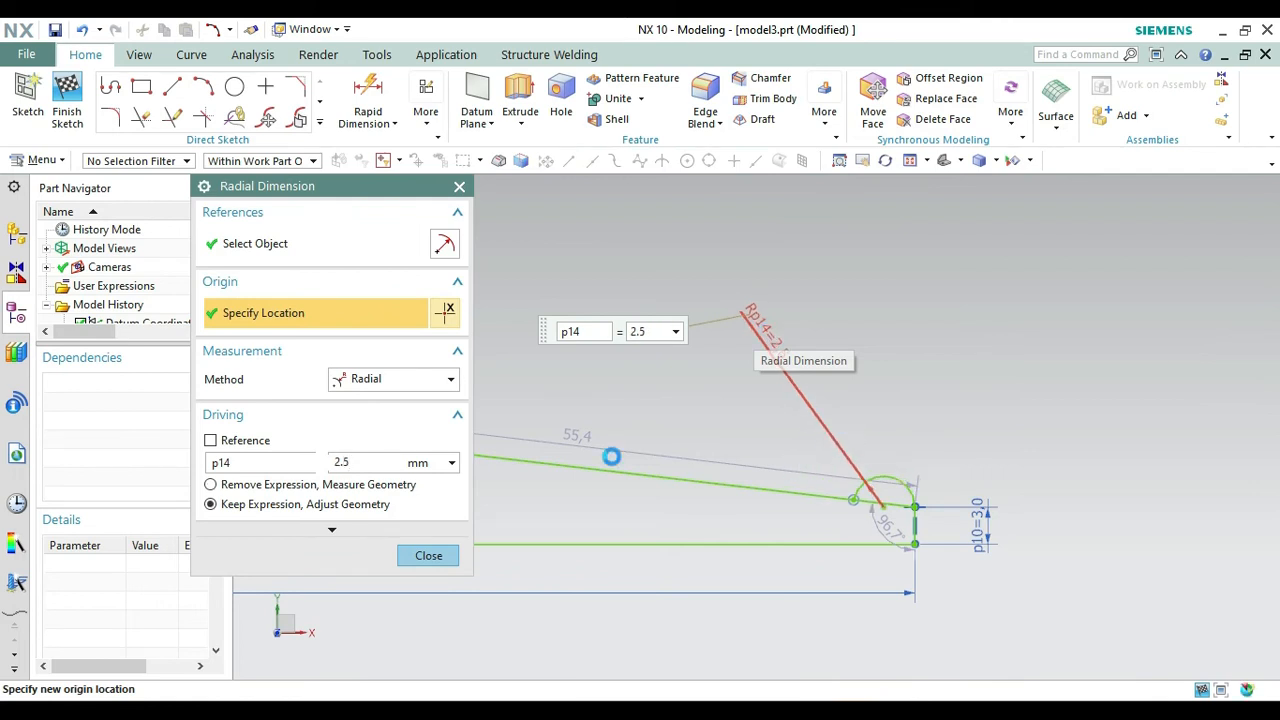
pyautogui.click(457, 193)
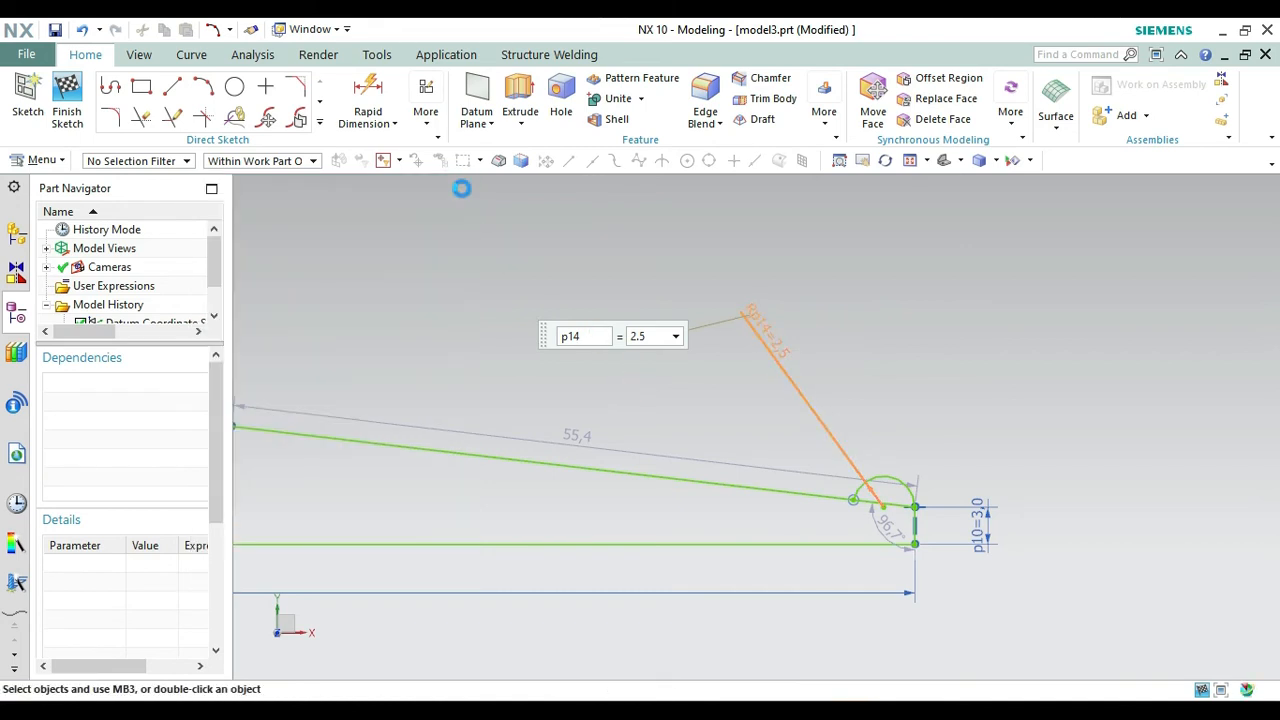
# Trim away the sloping line's segment inside the 2.5 mm radius arc and finish the sketch.
pyautogui.click(152, 121)
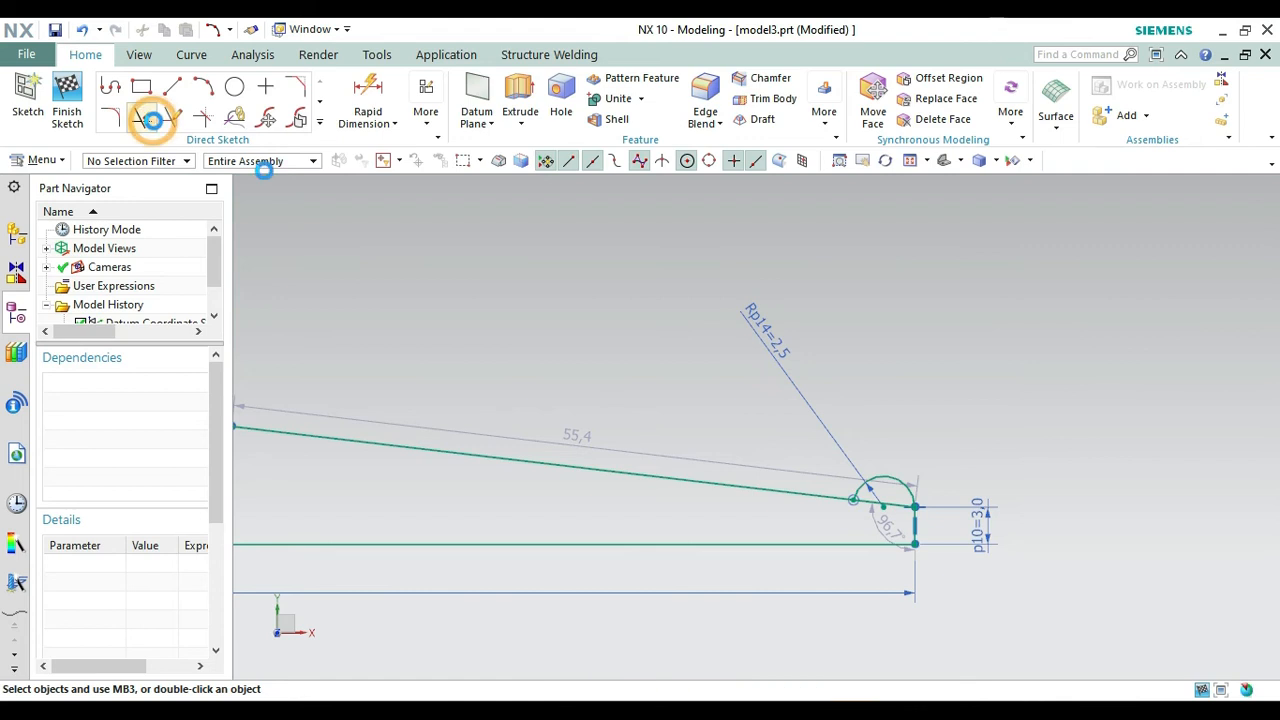
pyautogui.click(882, 505)
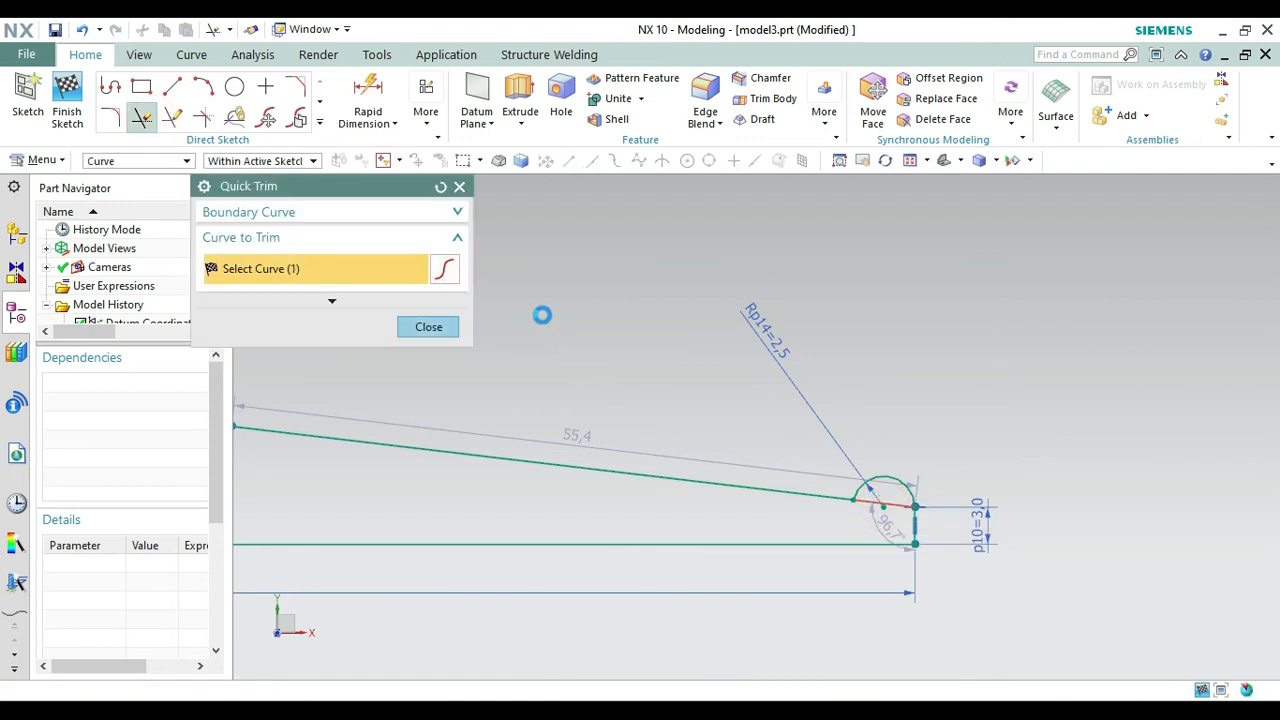
pyautogui.click(461, 188)
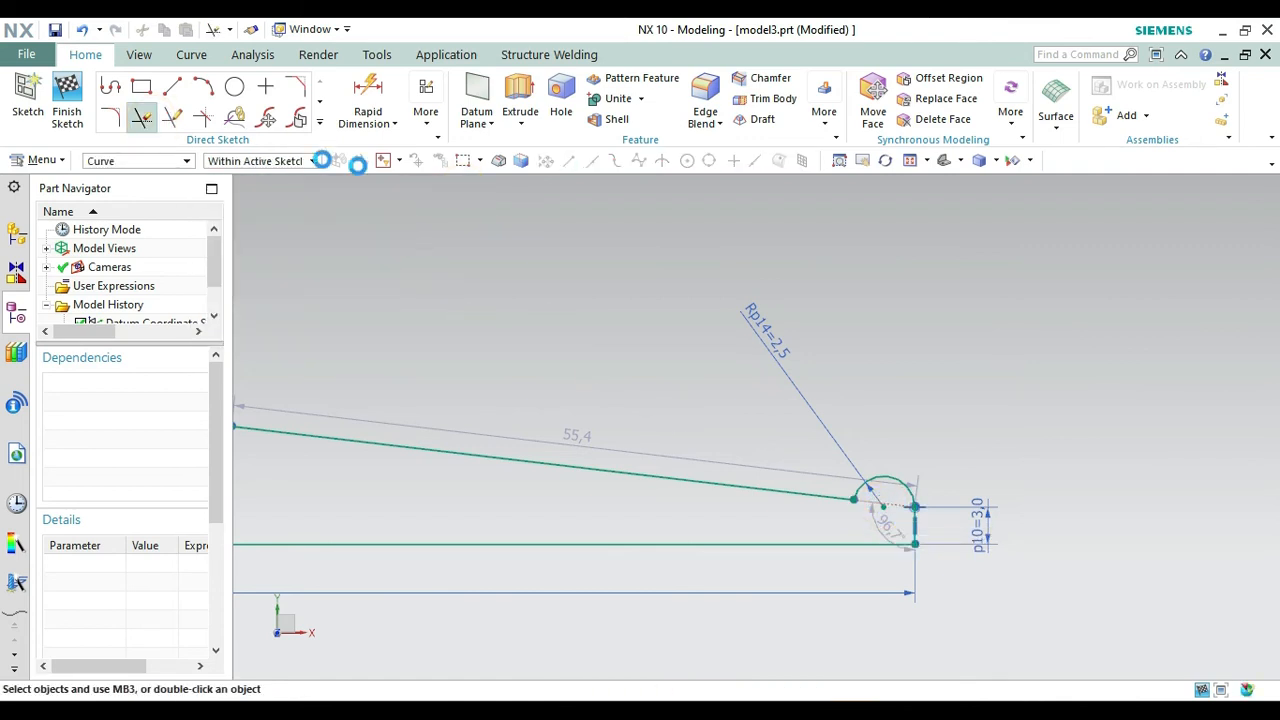
pyautogui.click(67, 112)
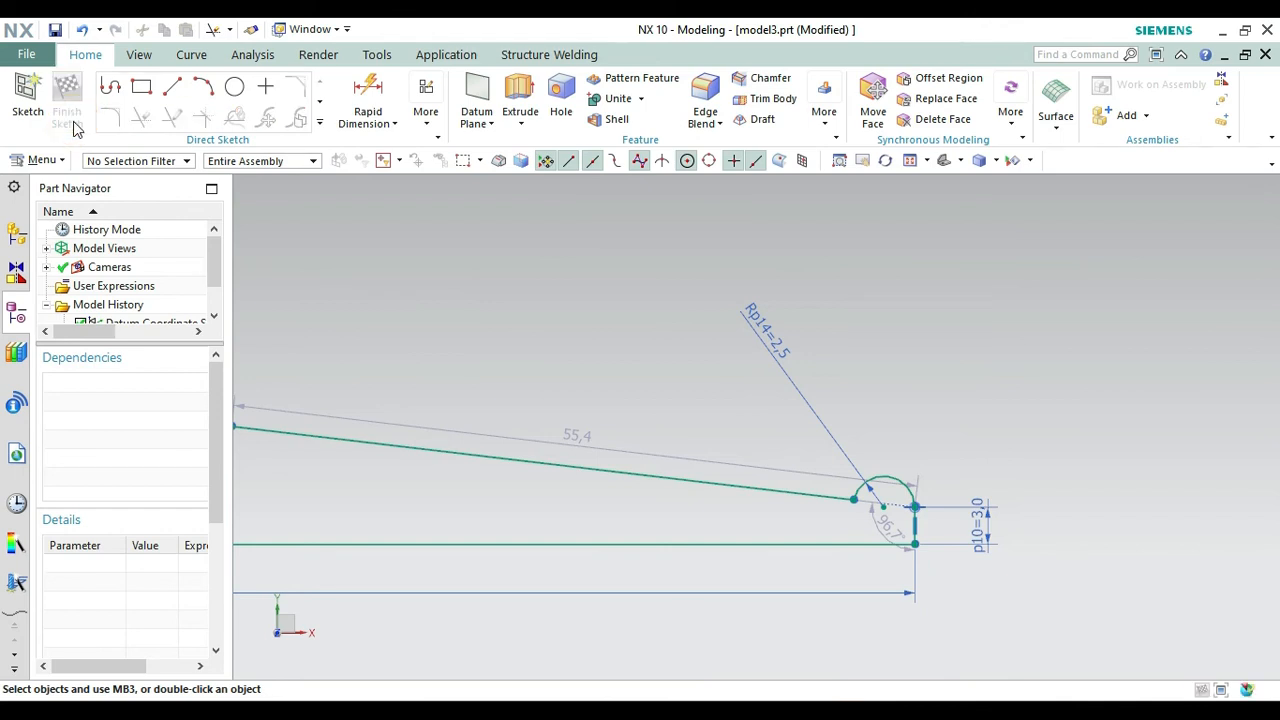
# Reopen the profile sketch, convert the 139 mm line along the X axis to a reference line, and finish the sketch.
pyautogui.click(944, 161)
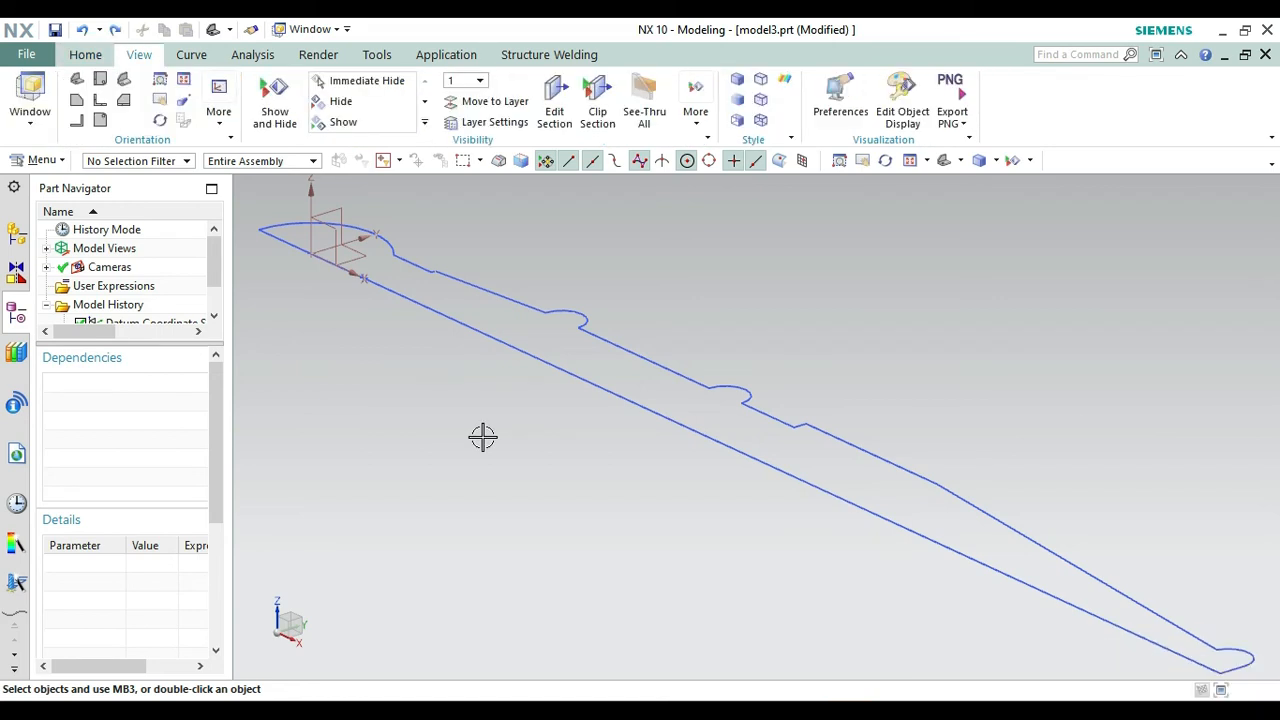
pyautogui.click(629, 401)
pyautogui.doubleClick(629, 401)
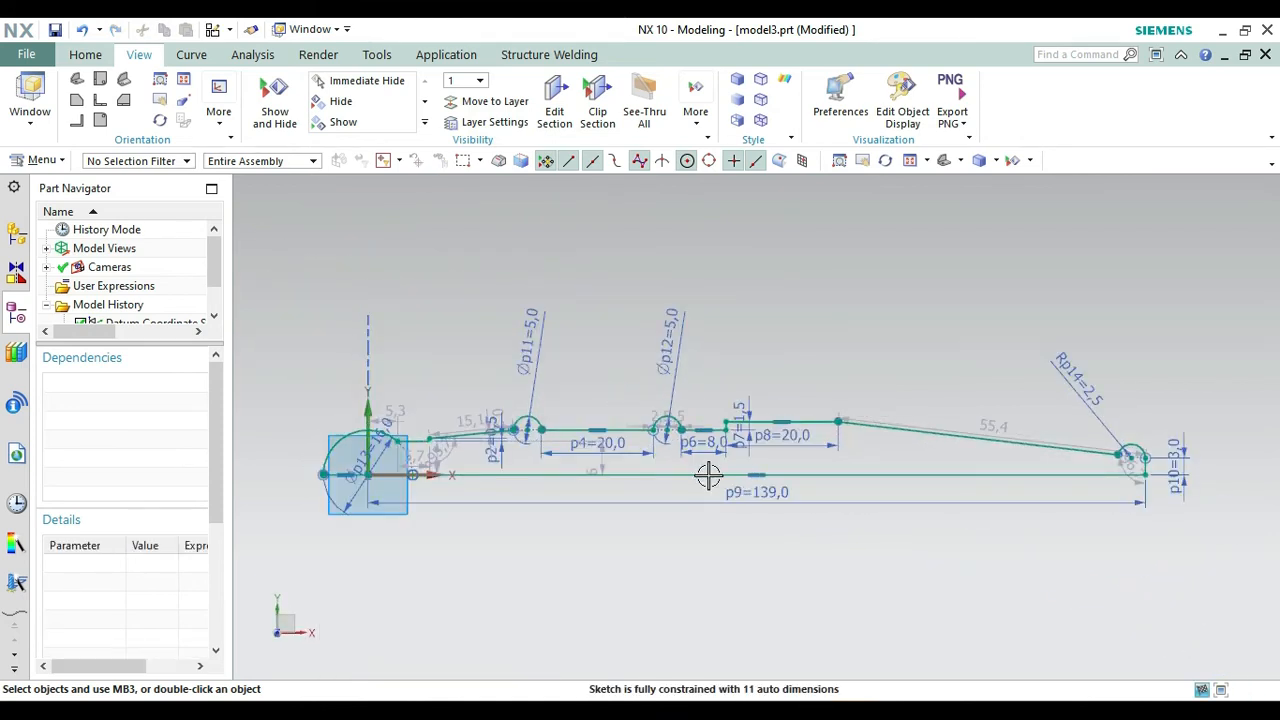
pyautogui.click(709, 476)
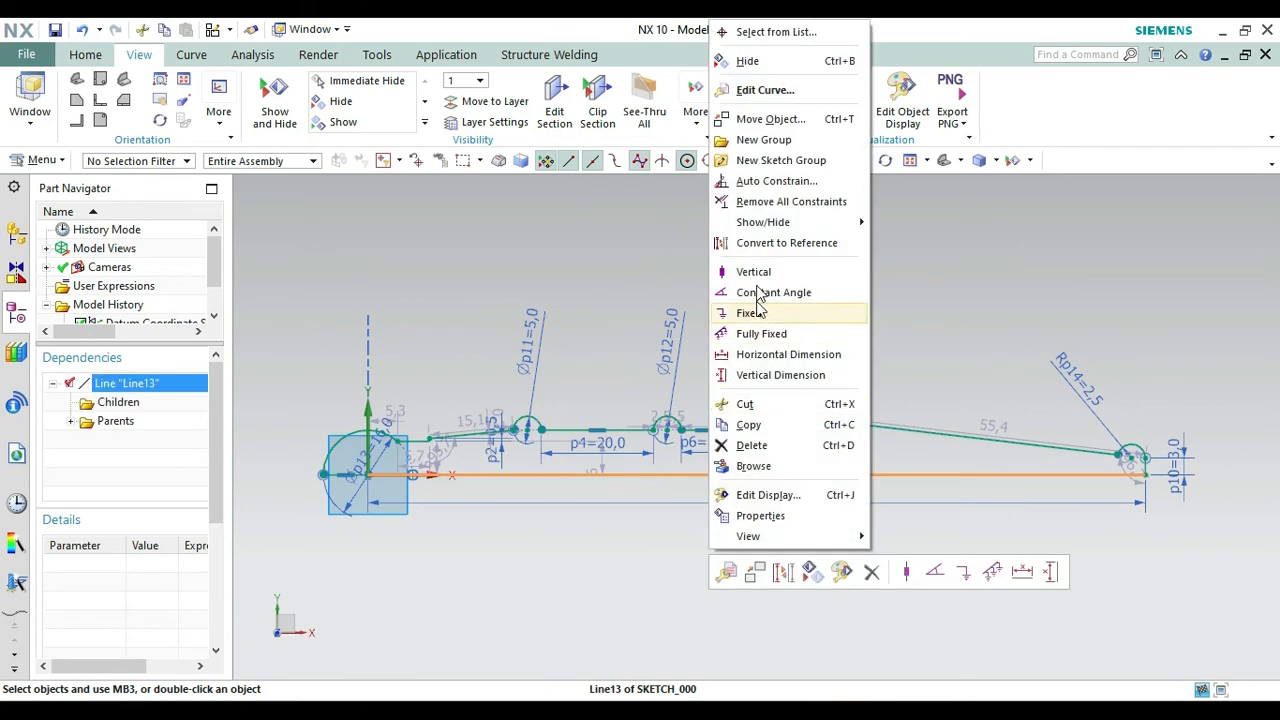
pyautogui.click(752, 245)
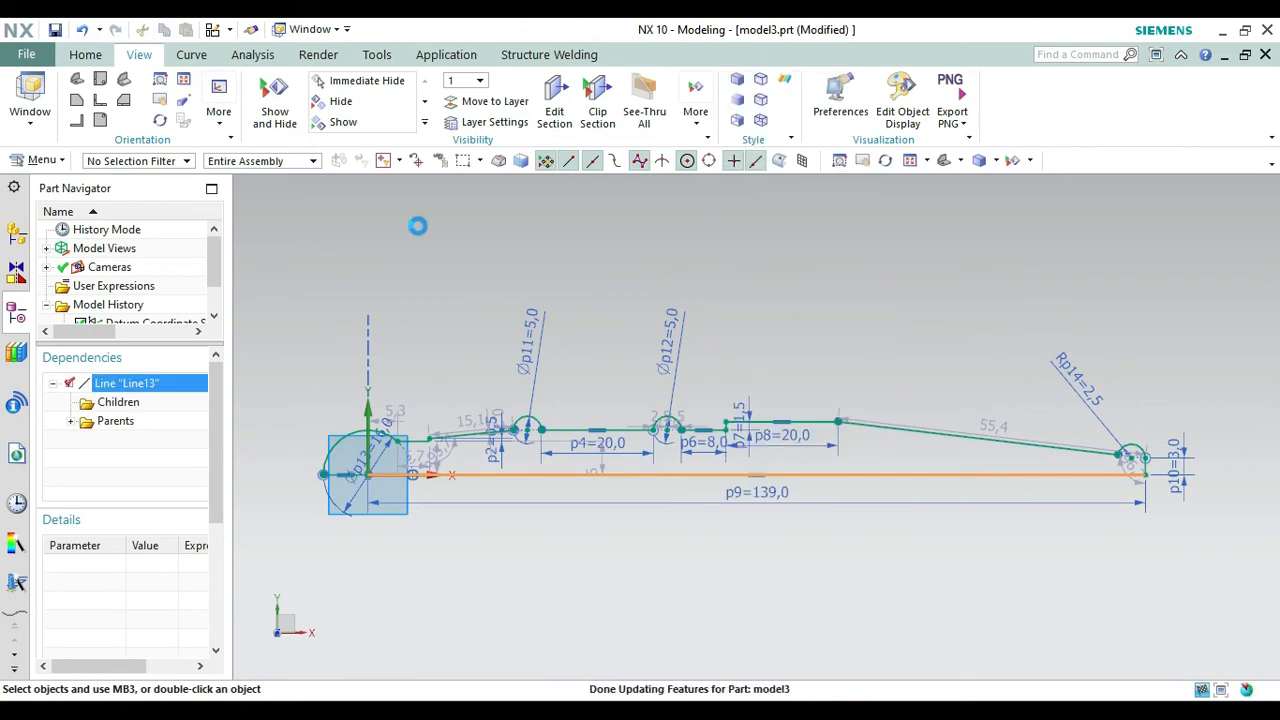
pyautogui.click(85, 54)
pyautogui.hotkey('ctrl', 'q')
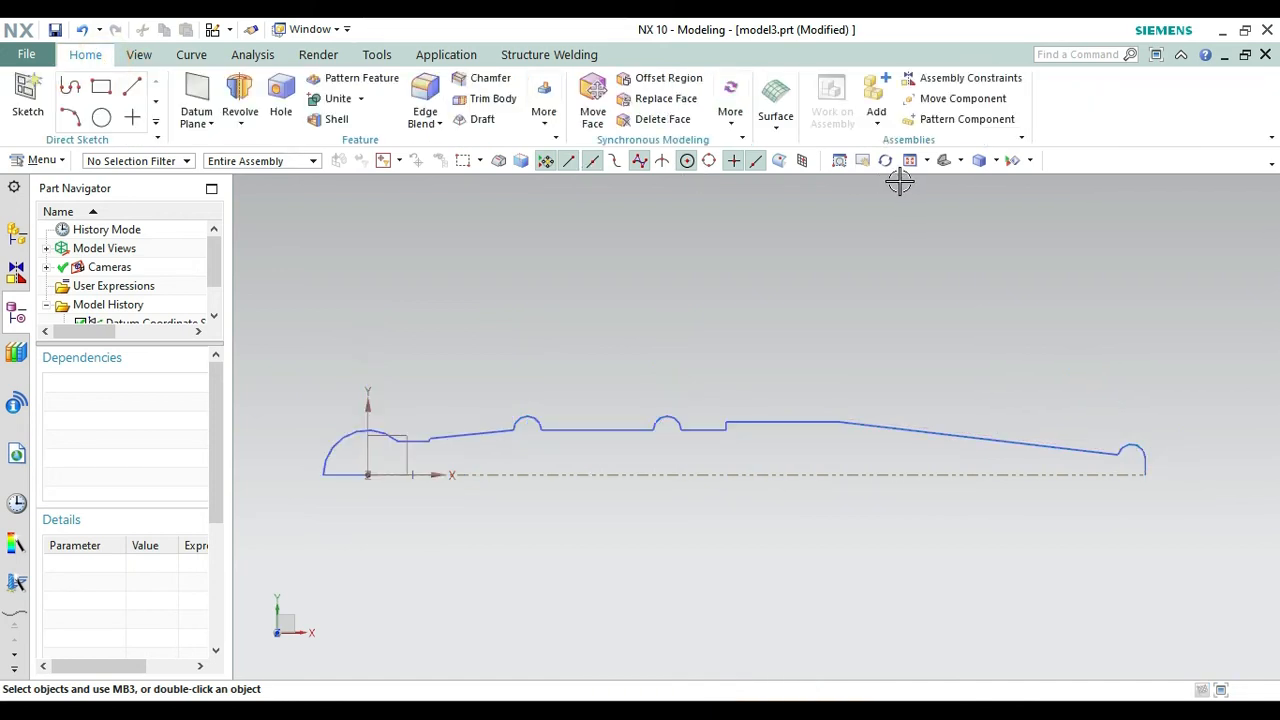
# Edit the sketch again to convert the short horizontal line between the rounded end and the origin to reference, then finish it.
pyautogui.click(944, 162)
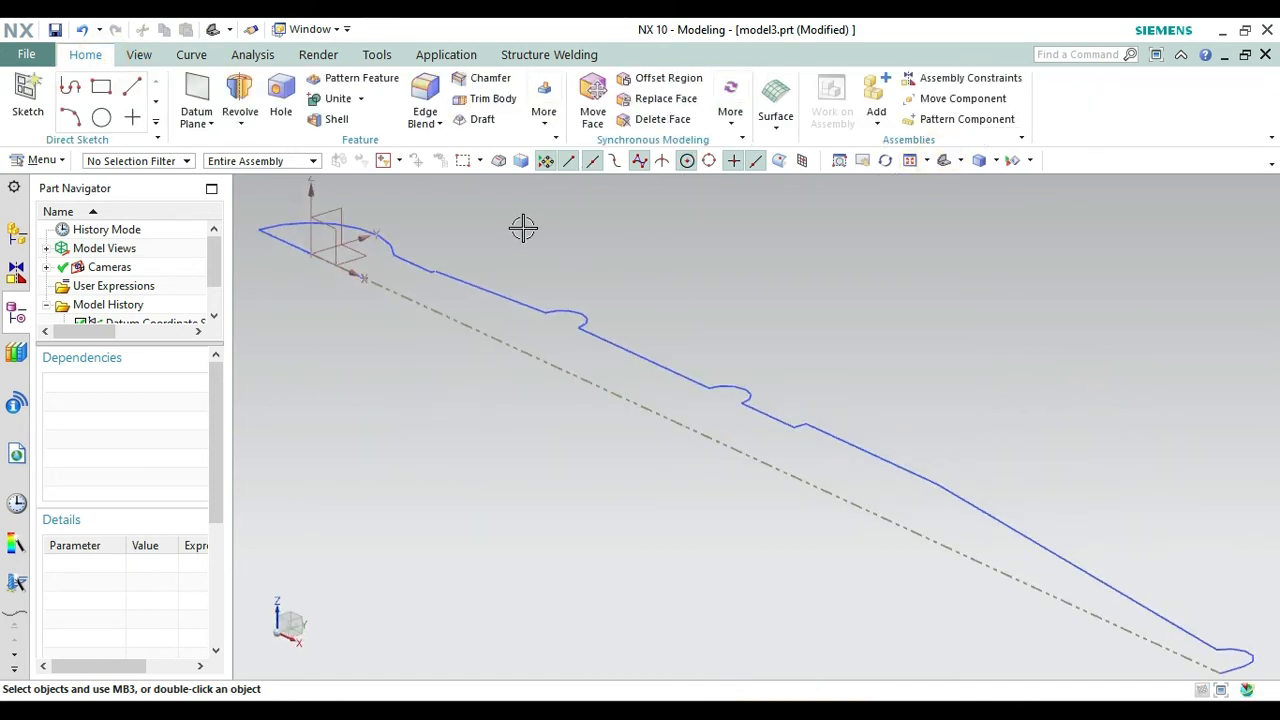
pyautogui.click(285, 242)
pyautogui.doubleClick(285, 242)
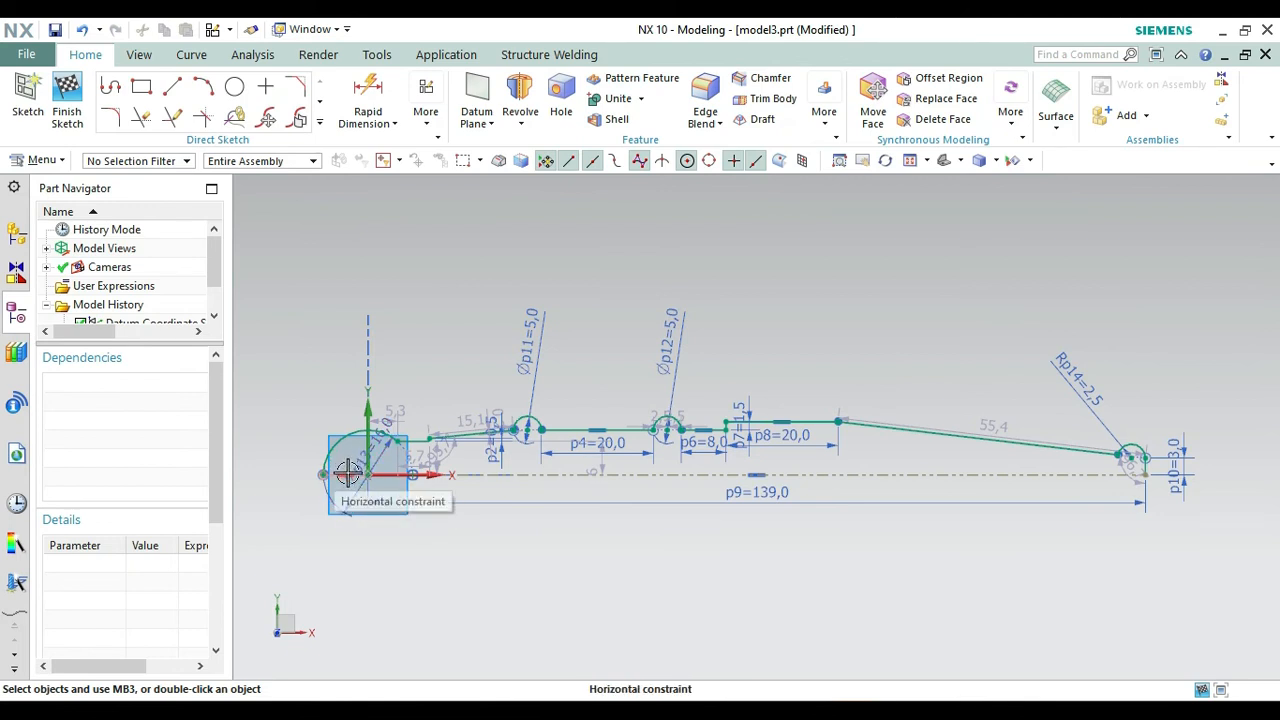
pyautogui.scroll(2, 277, 467)
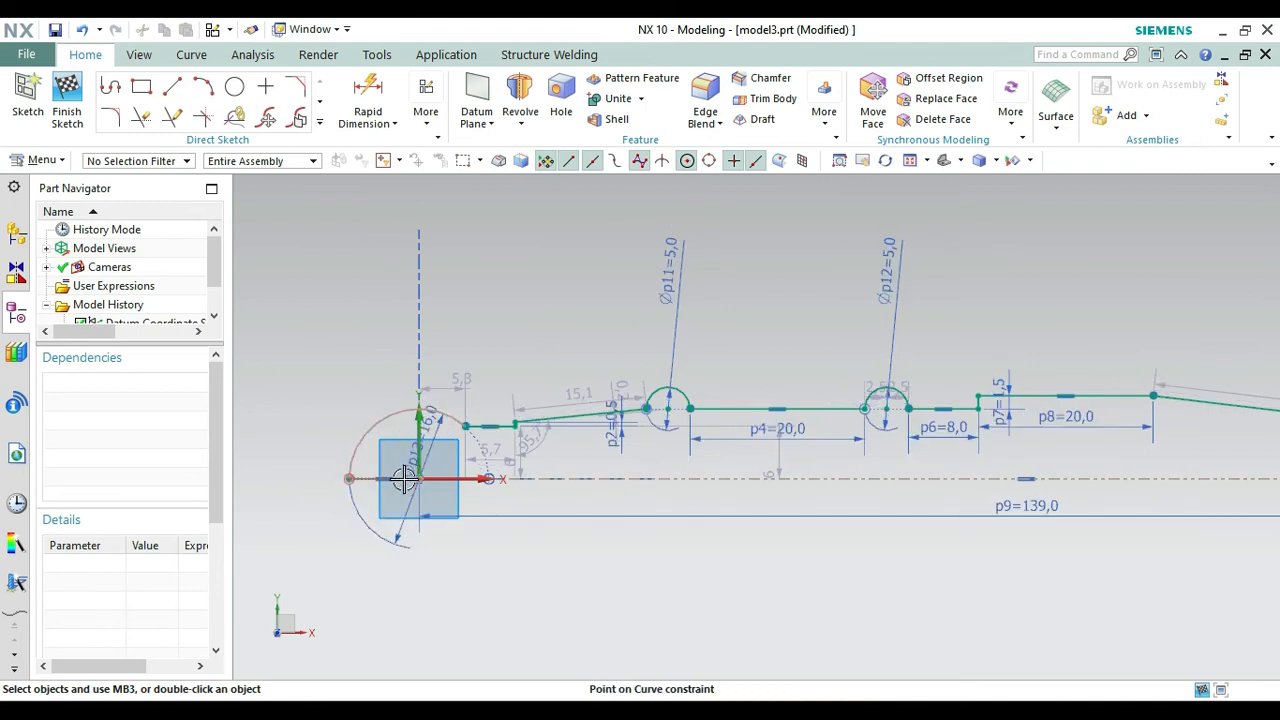
pyautogui.rightClick(405, 480)
pyautogui.click(421, 526)
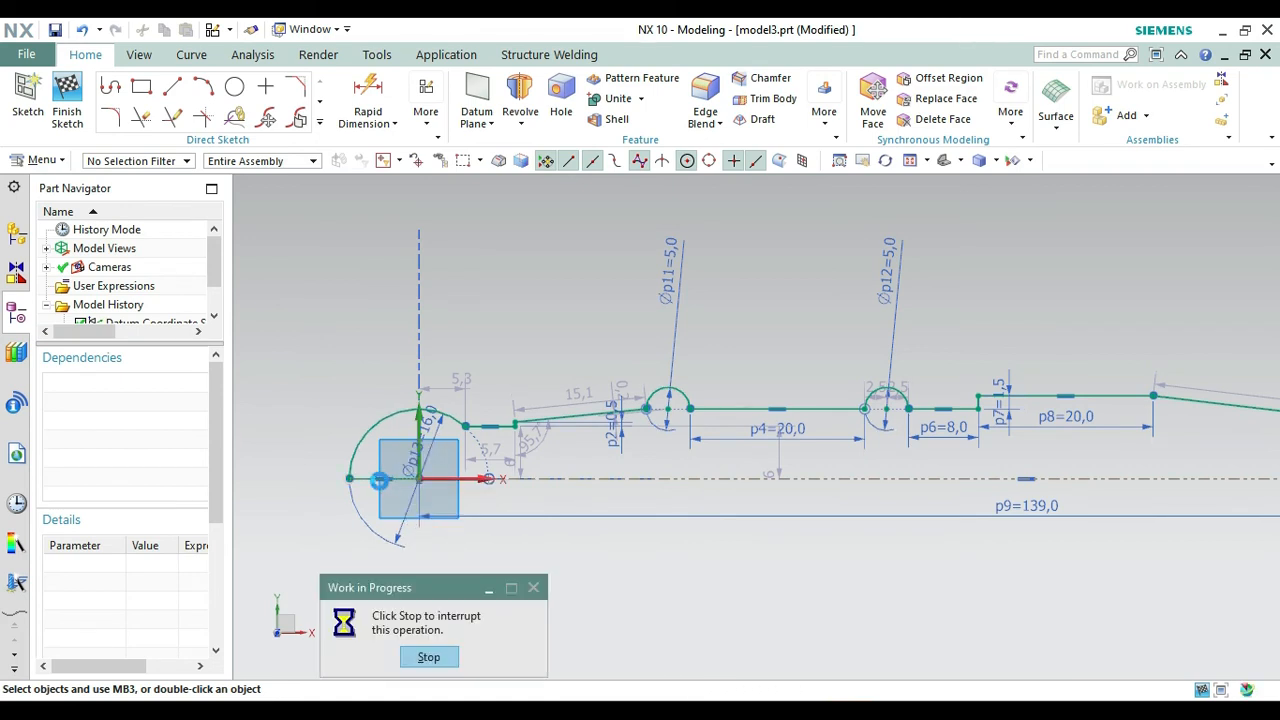
pyautogui.rightClick(370, 479)
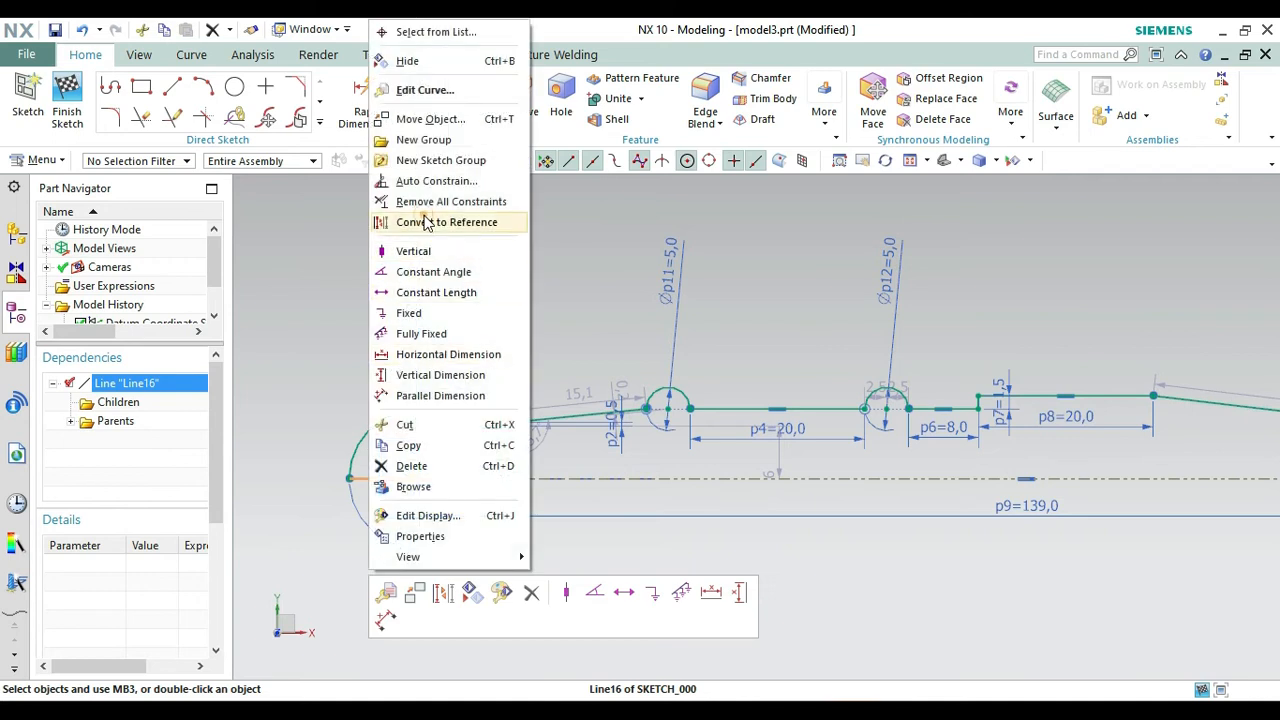
pyautogui.click(427, 222)
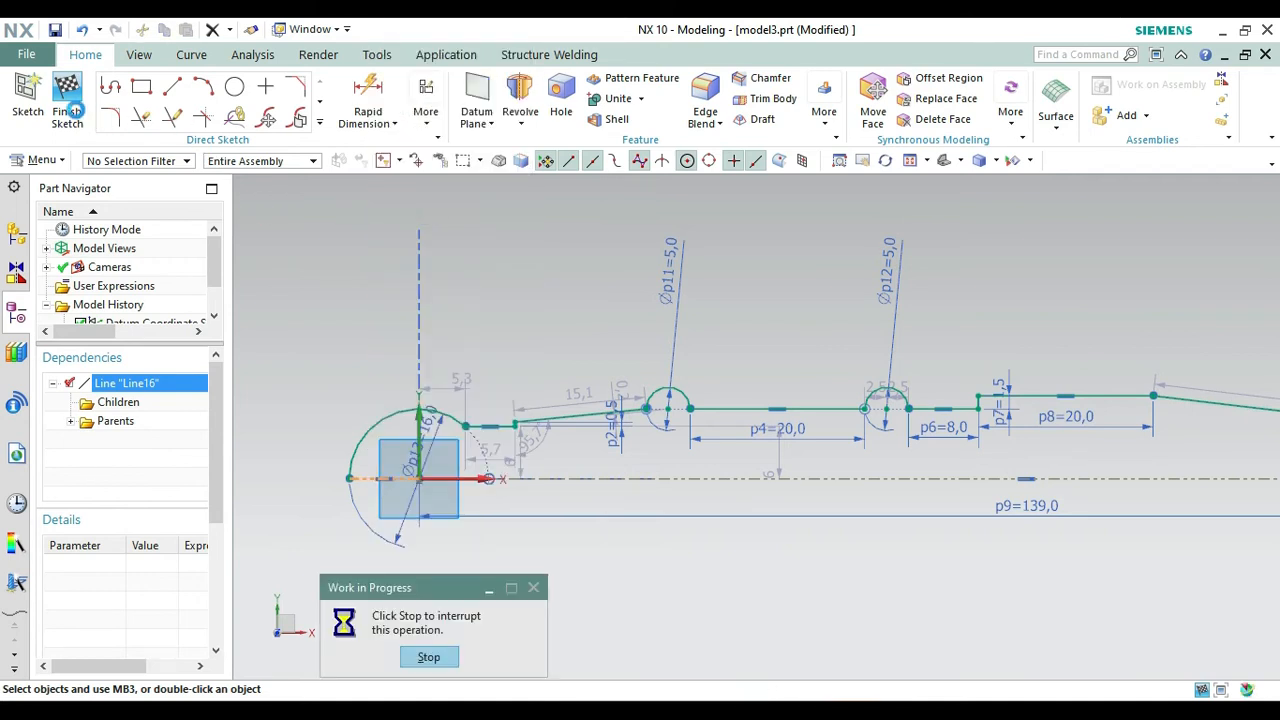
pyautogui.click(80, 117)
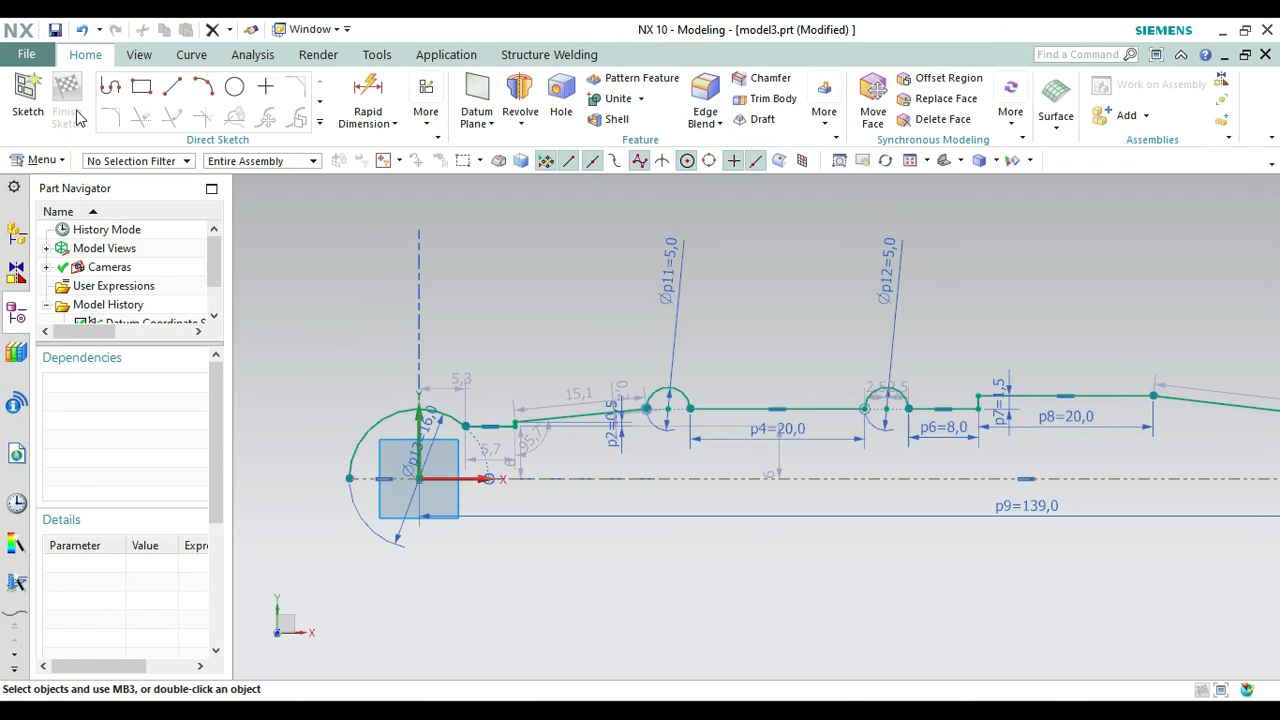
# Revolve the connected profile curves 360° about the X axis, through a point on the centreline, as a new body.
pyautogui.click(945, 163)
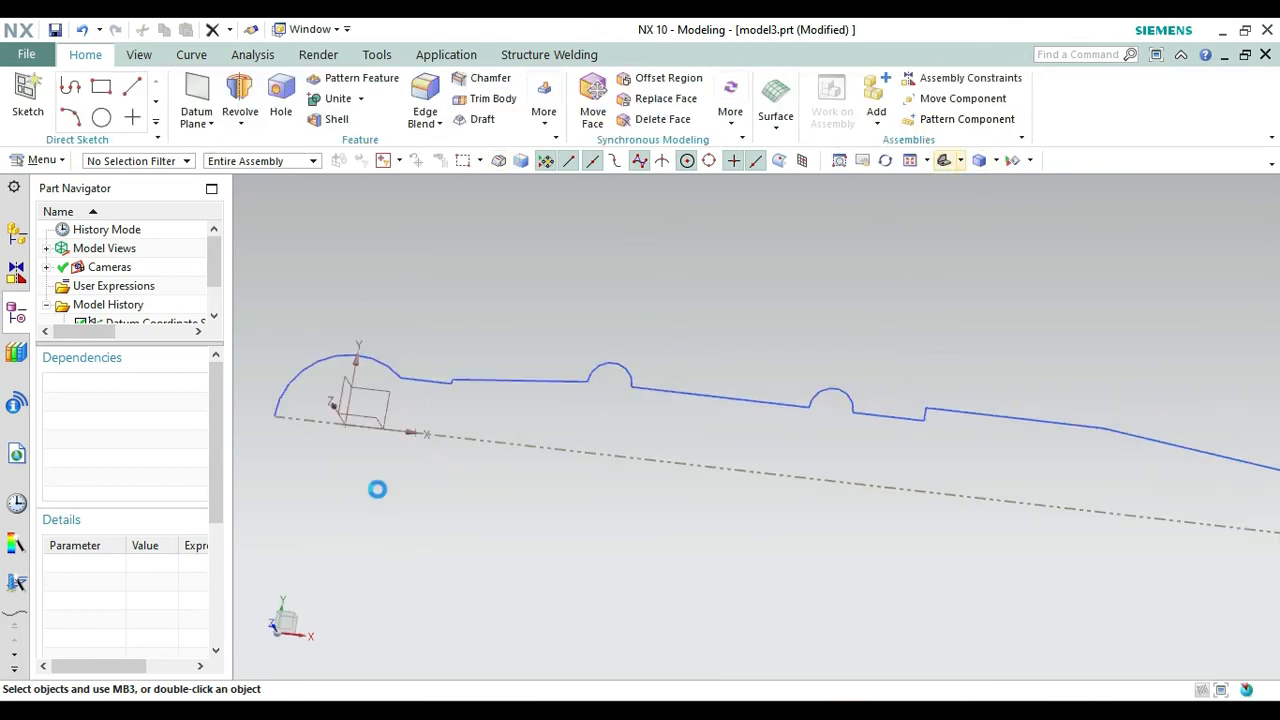
pyautogui.click(239, 95)
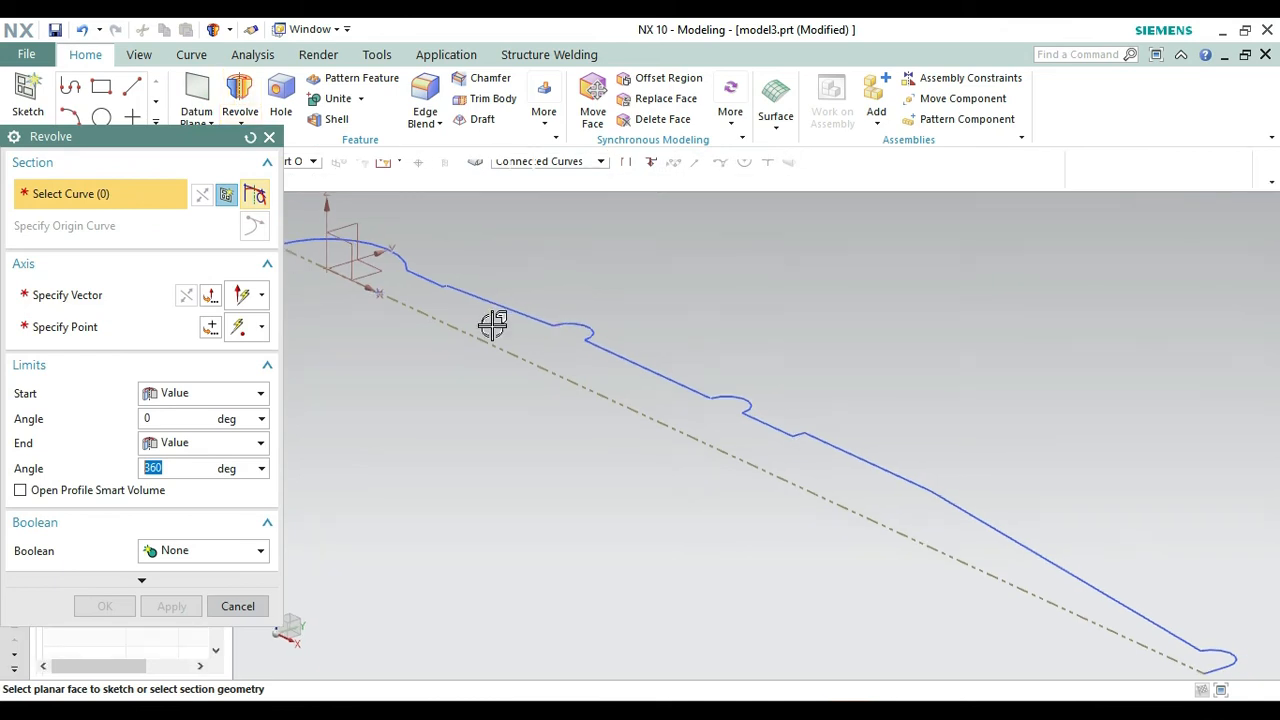
pyautogui.click(503, 310)
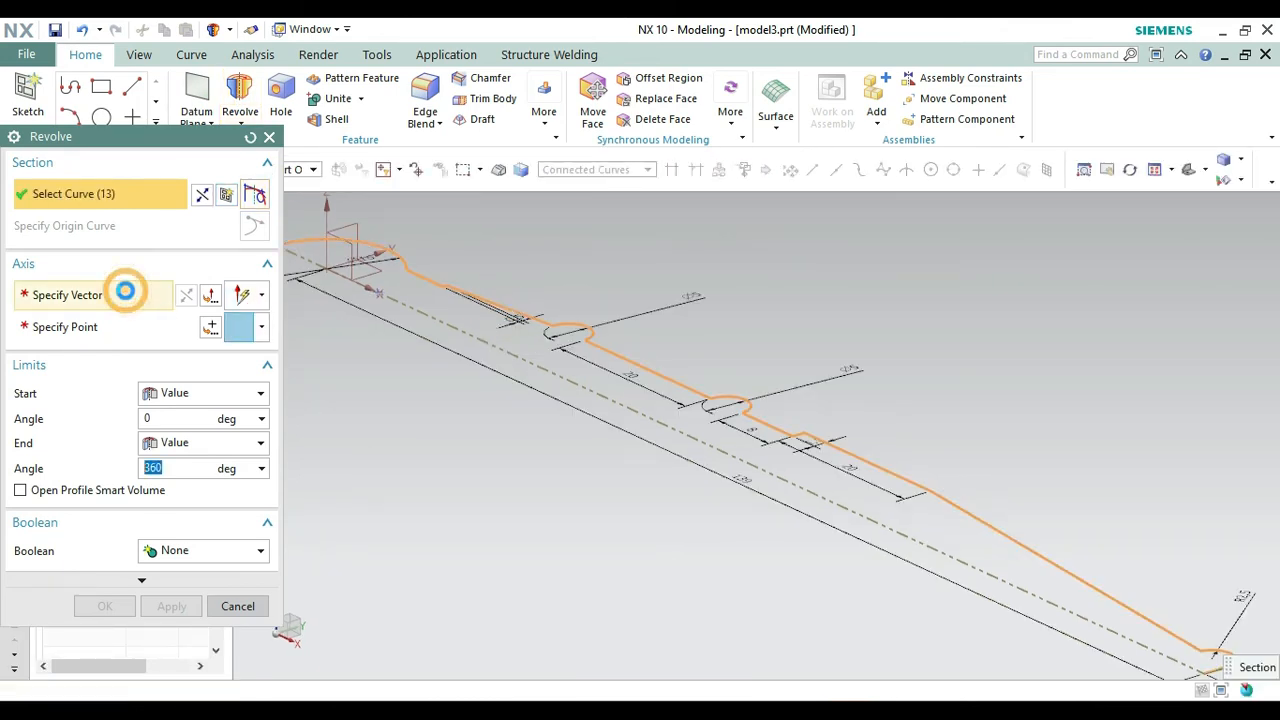
pyautogui.click(155, 300)
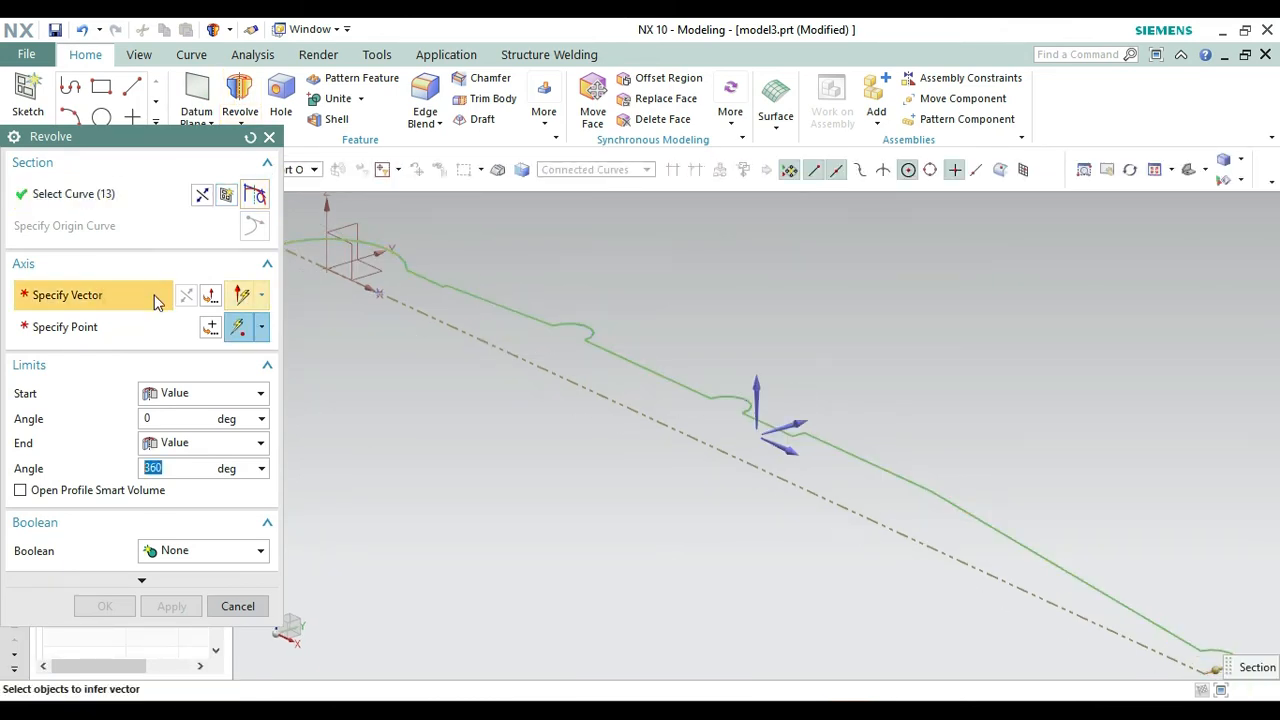
pyautogui.click(777, 429)
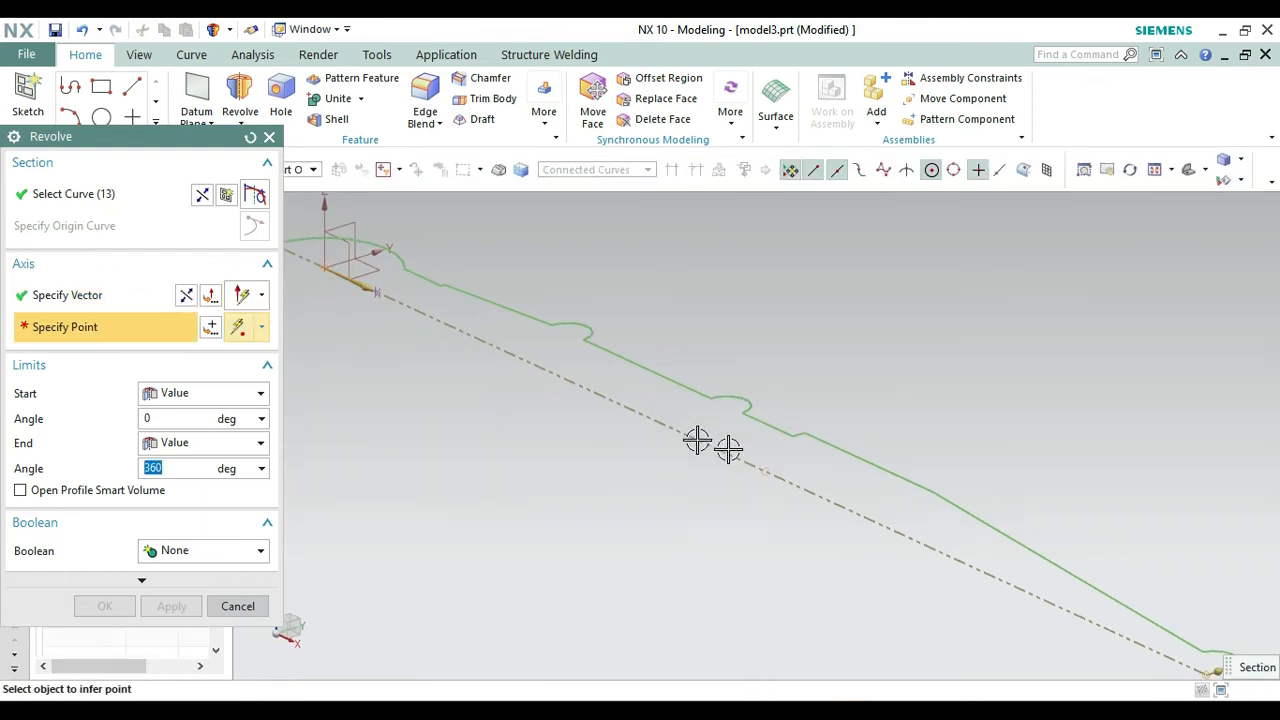
pyautogui.click(766, 467)
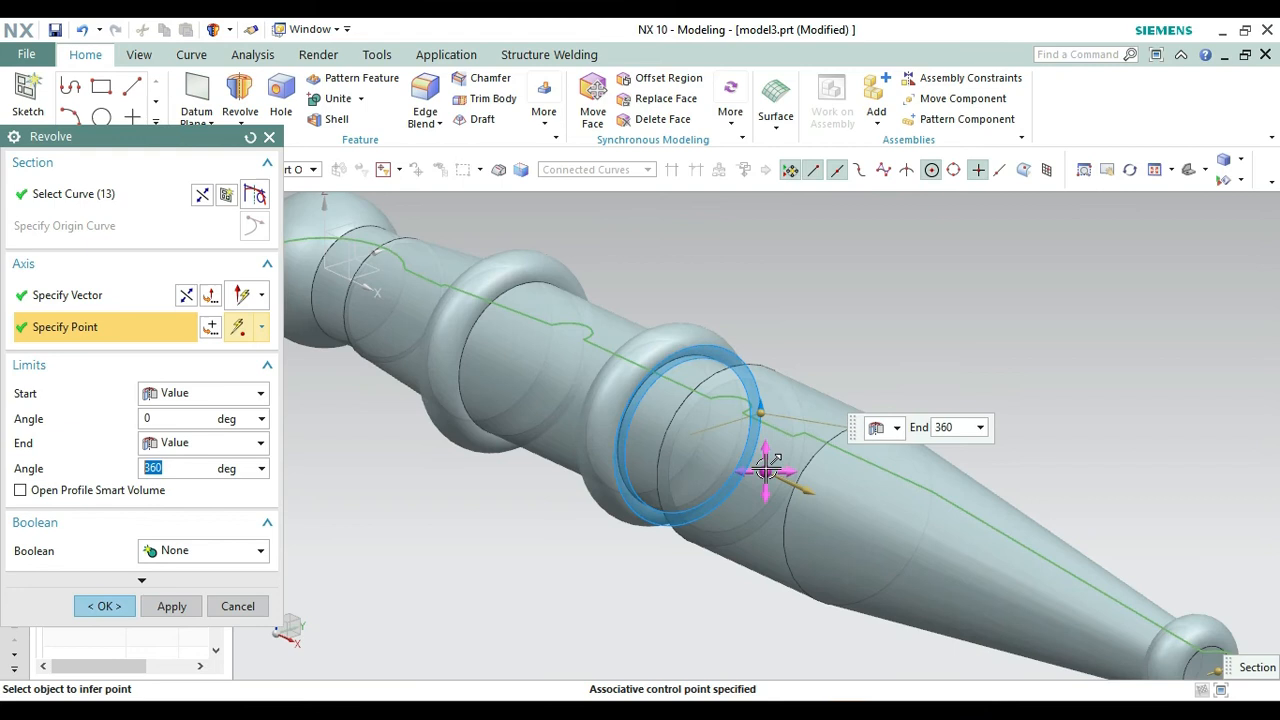
pyautogui.click(104, 606)
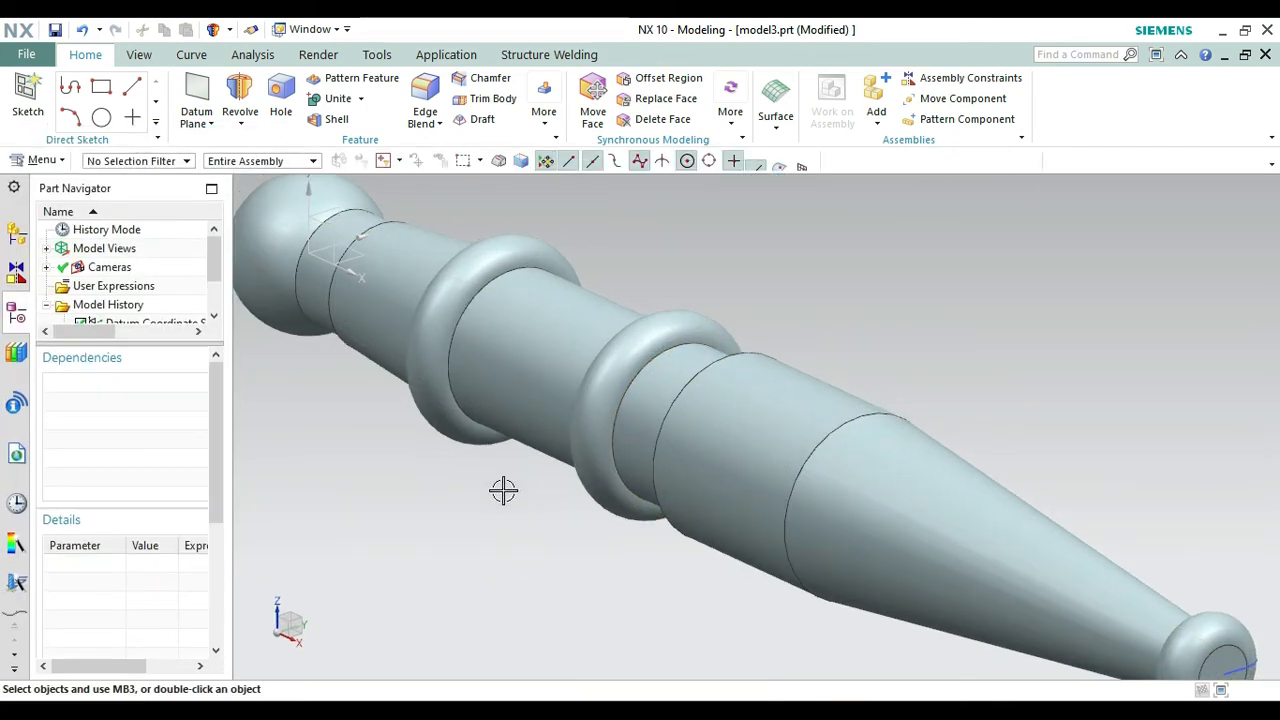
# Chamfer the shoulder edge of the wide cylindrical section facing the beads with a 0.5 mm offset at 45°.
pyautogui.rightClick(447, 497)
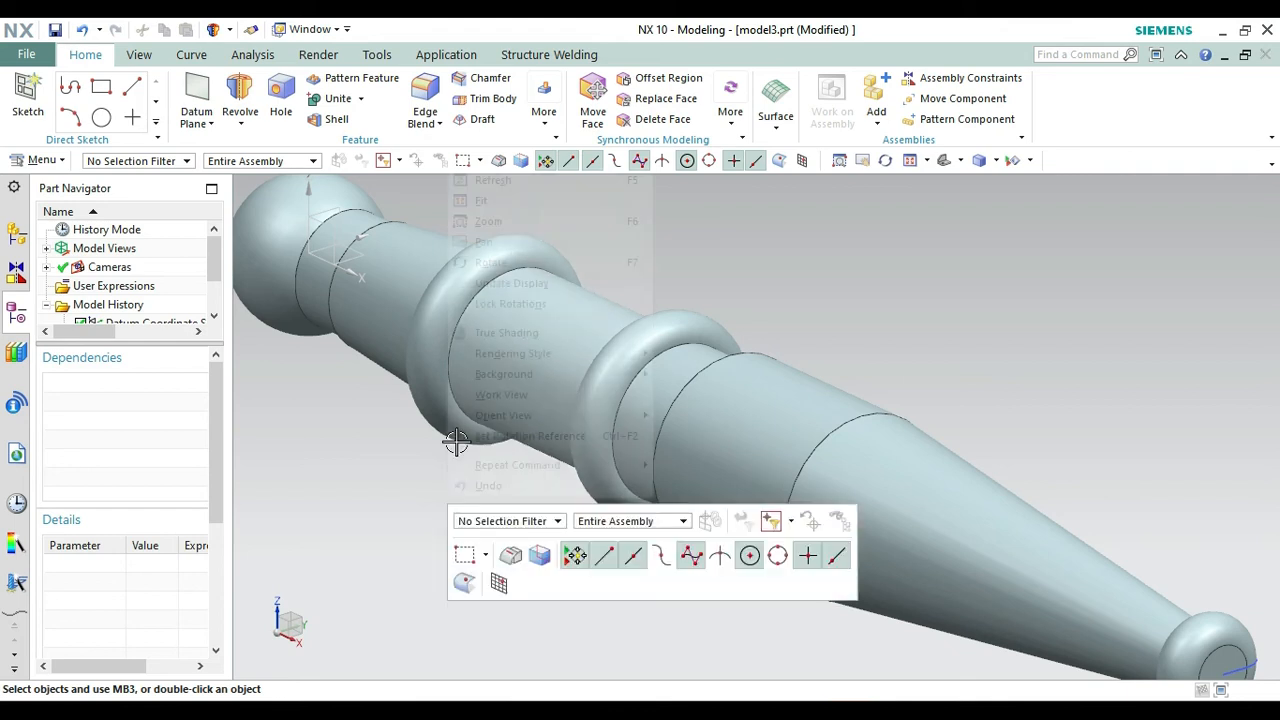
pyautogui.click(468, 263)
pyautogui.moveTo(437, 463); pyautogui.dragTo(517, 494)
pyautogui.press('Escape')
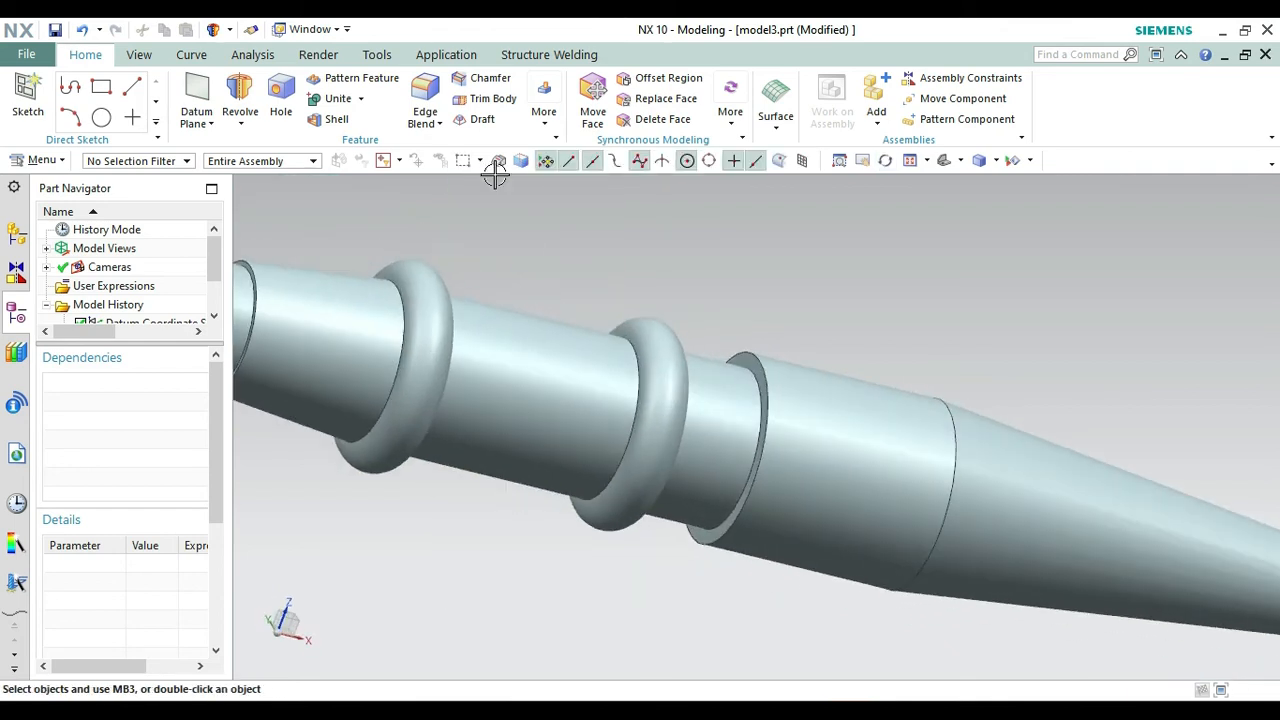
pyautogui.click(491, 86)
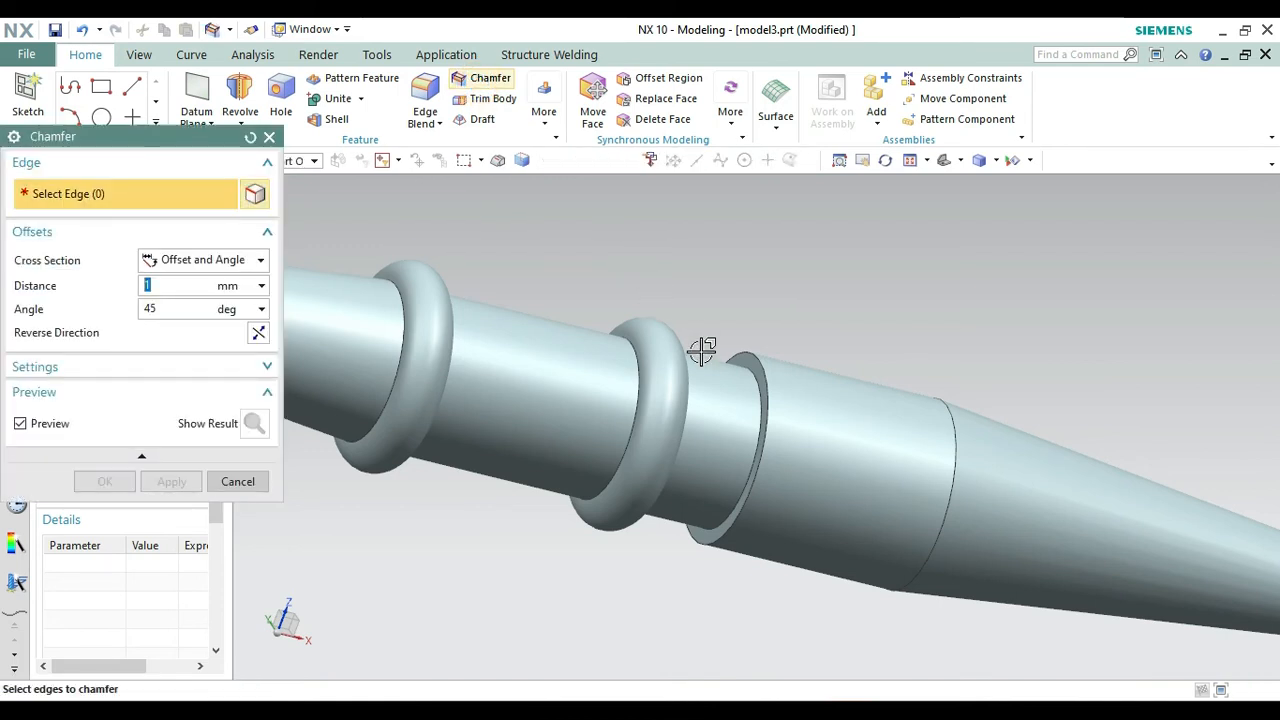
pyautogui.click(763, 381)
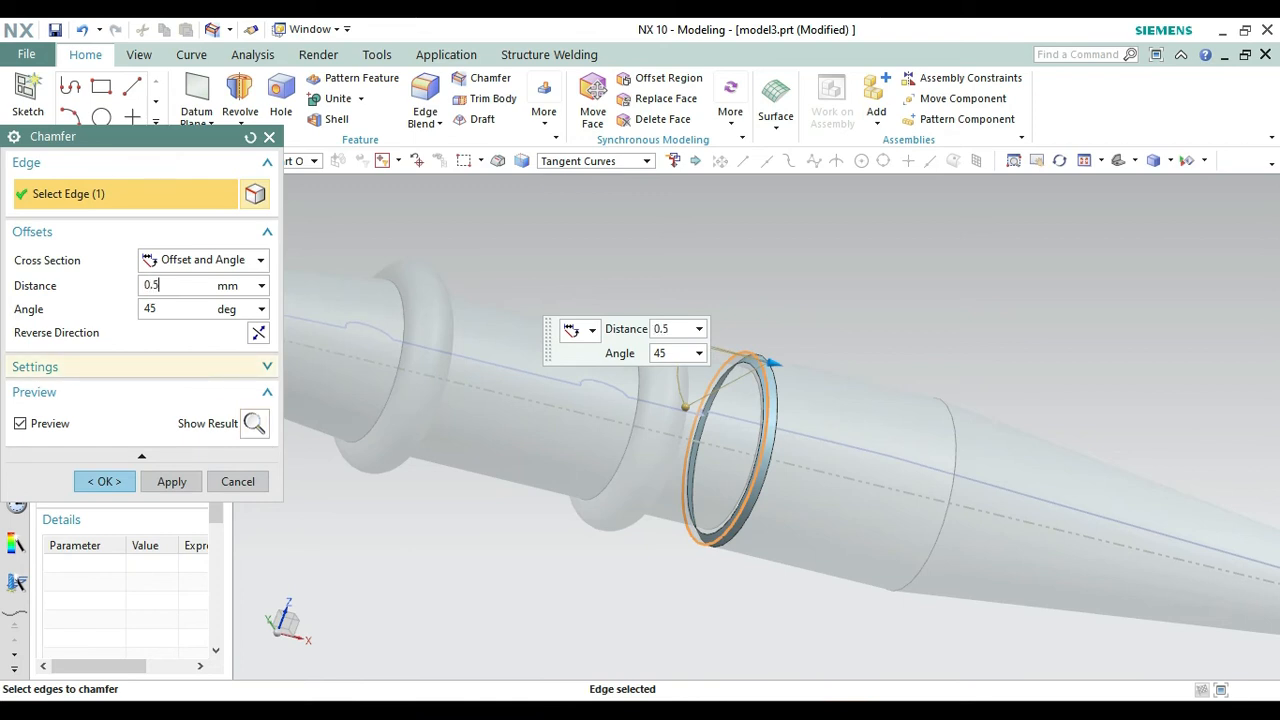
pyautogui.press('Return')
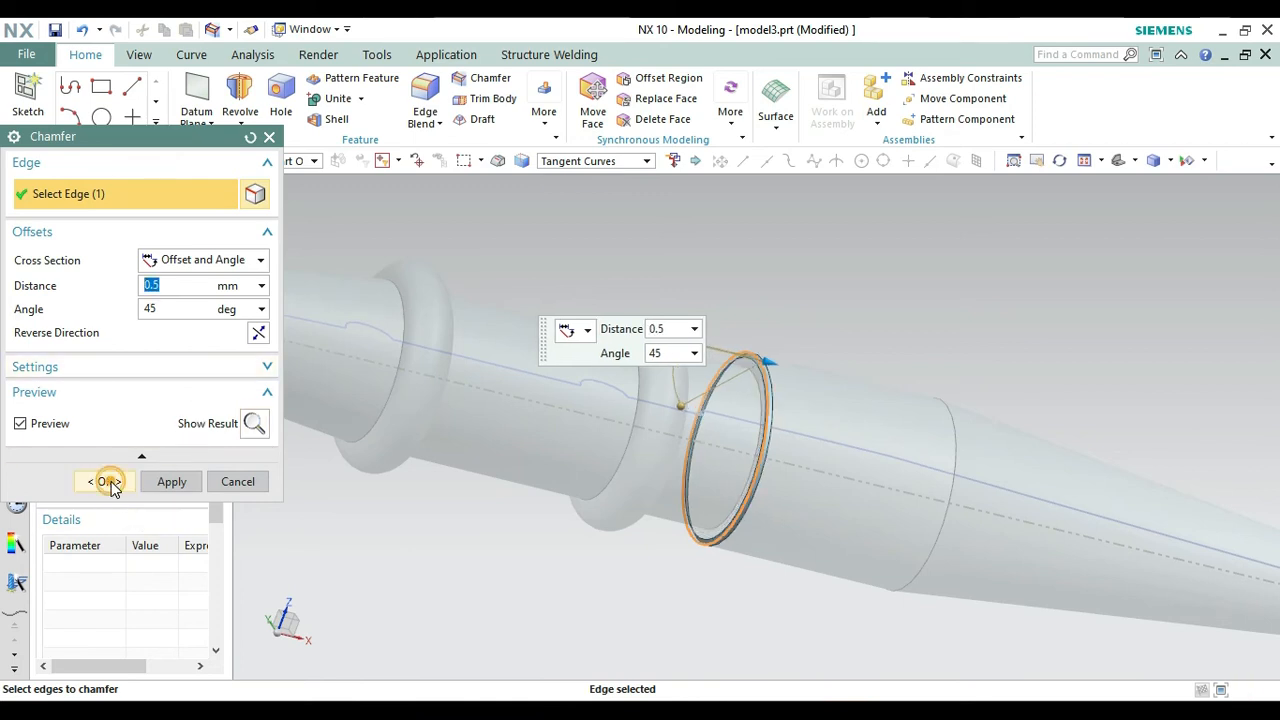
pyautogui.click(108, 482)
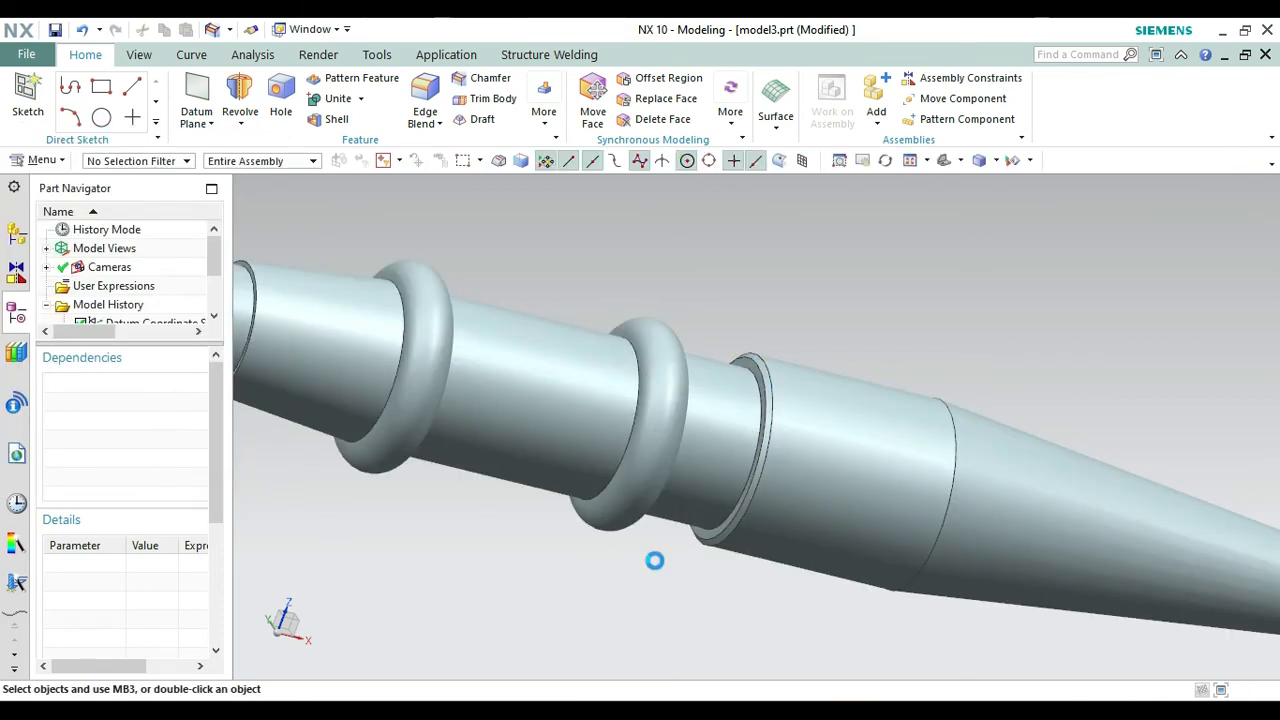
# Return to the trimetric view and hide the revolved profile sketch.
pyautogui.press('Home')
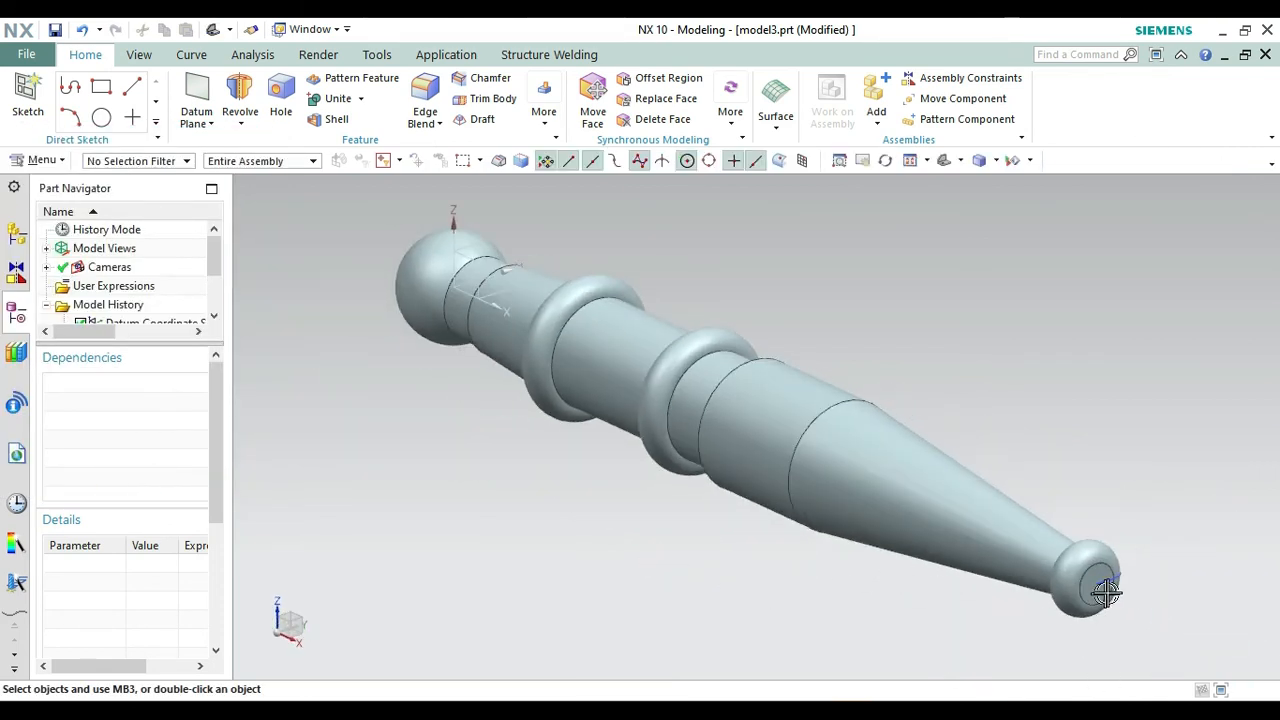
pyautogui.rightClick(1113, 580)
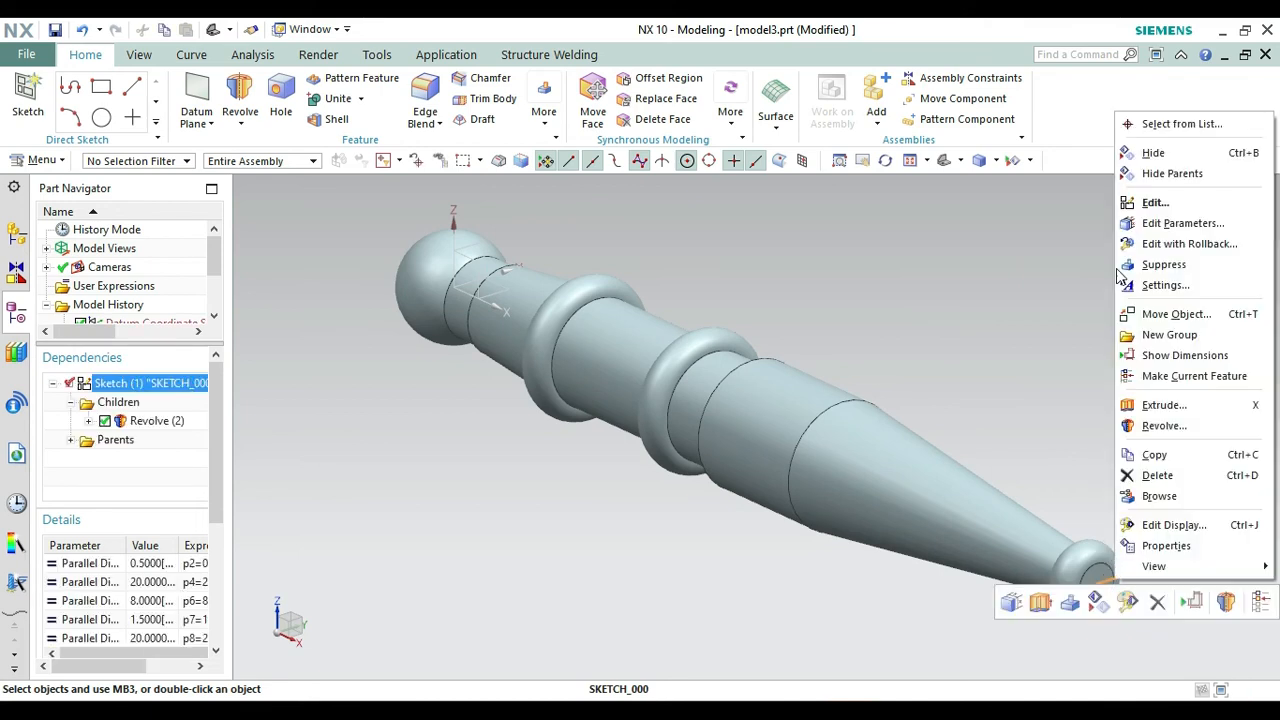
pyautogui.click(1135, 152)
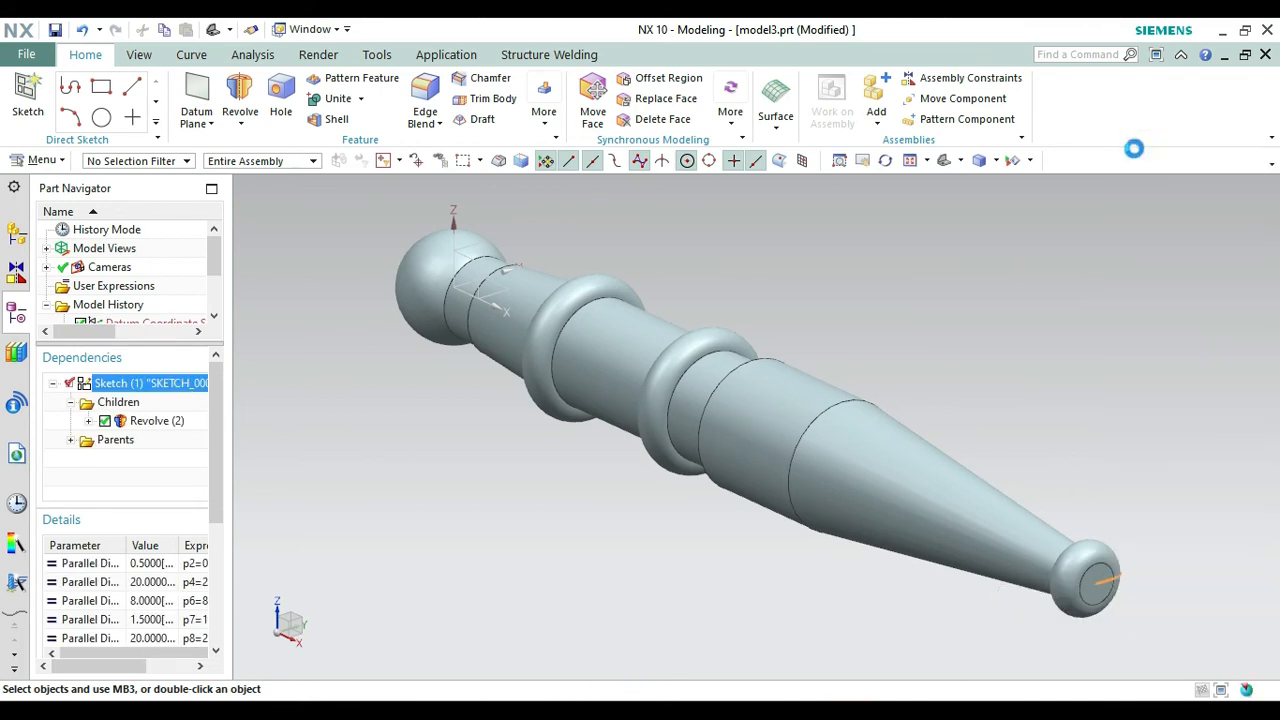
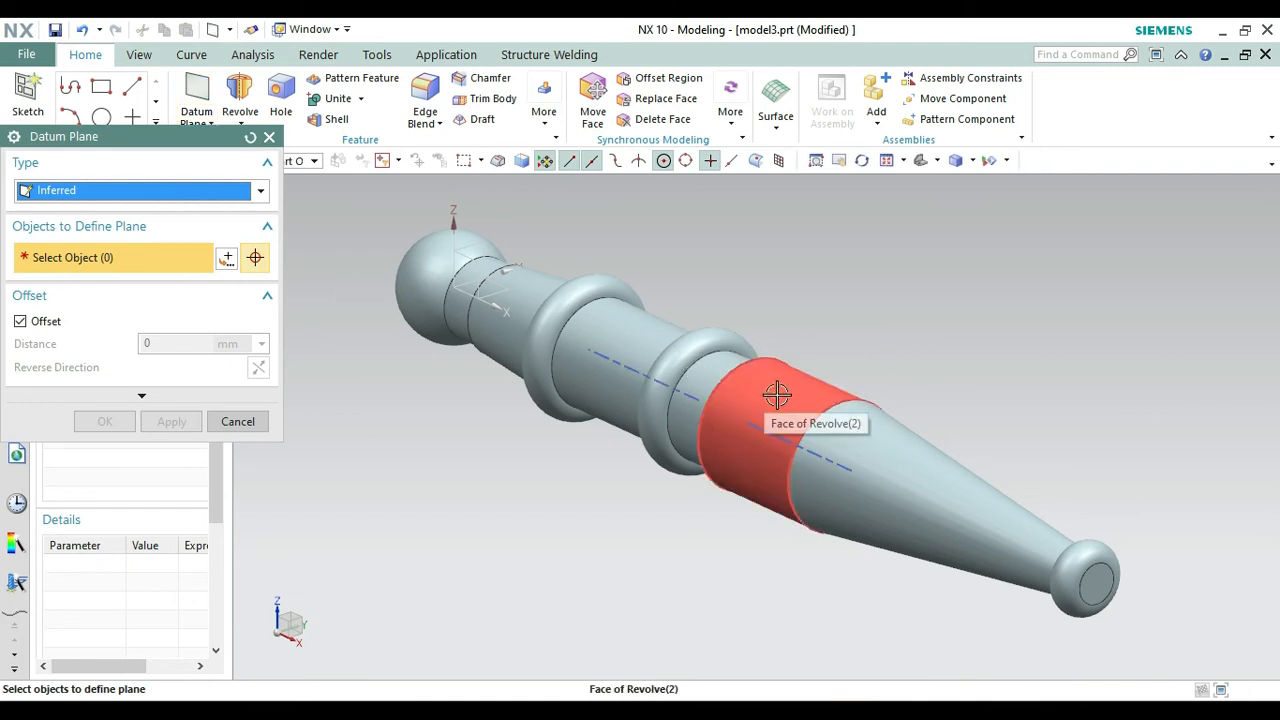
# Create a datum plane tangent to the wide cylindrical face at 0 mm offset and start a sketch on it.
pyautogui.click(772, 398)
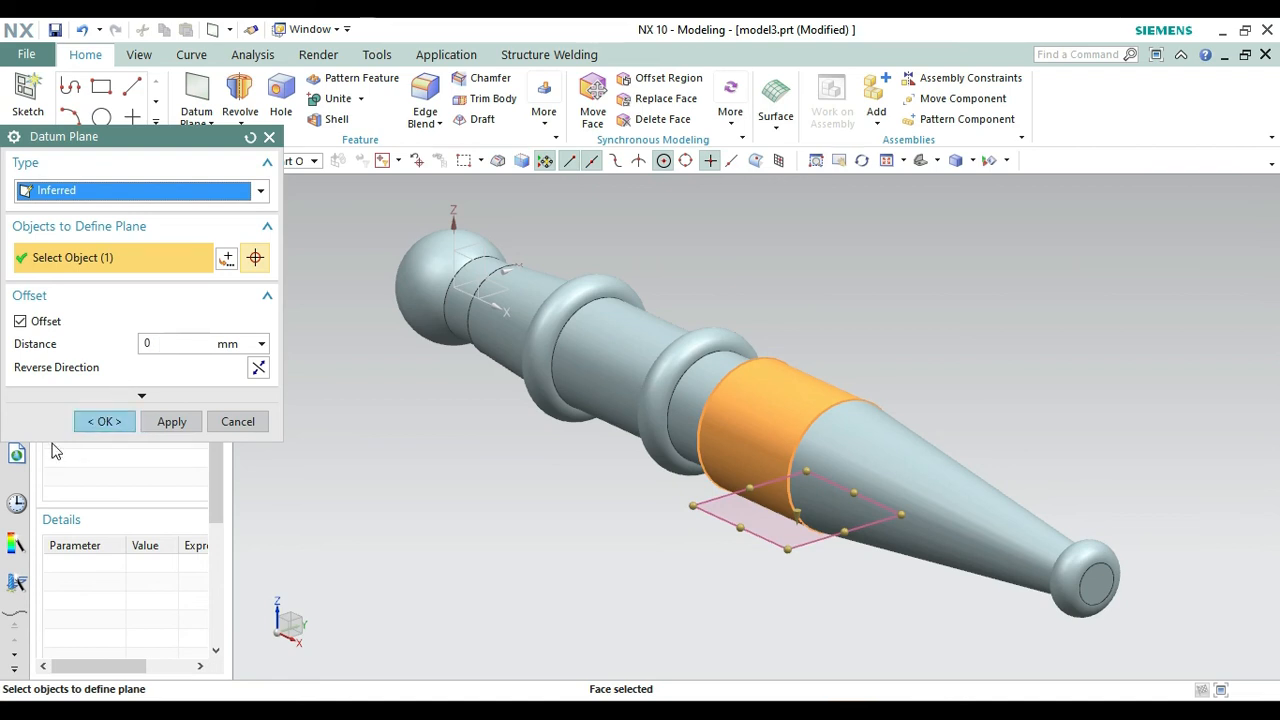
pyautogui.click(86, 423)
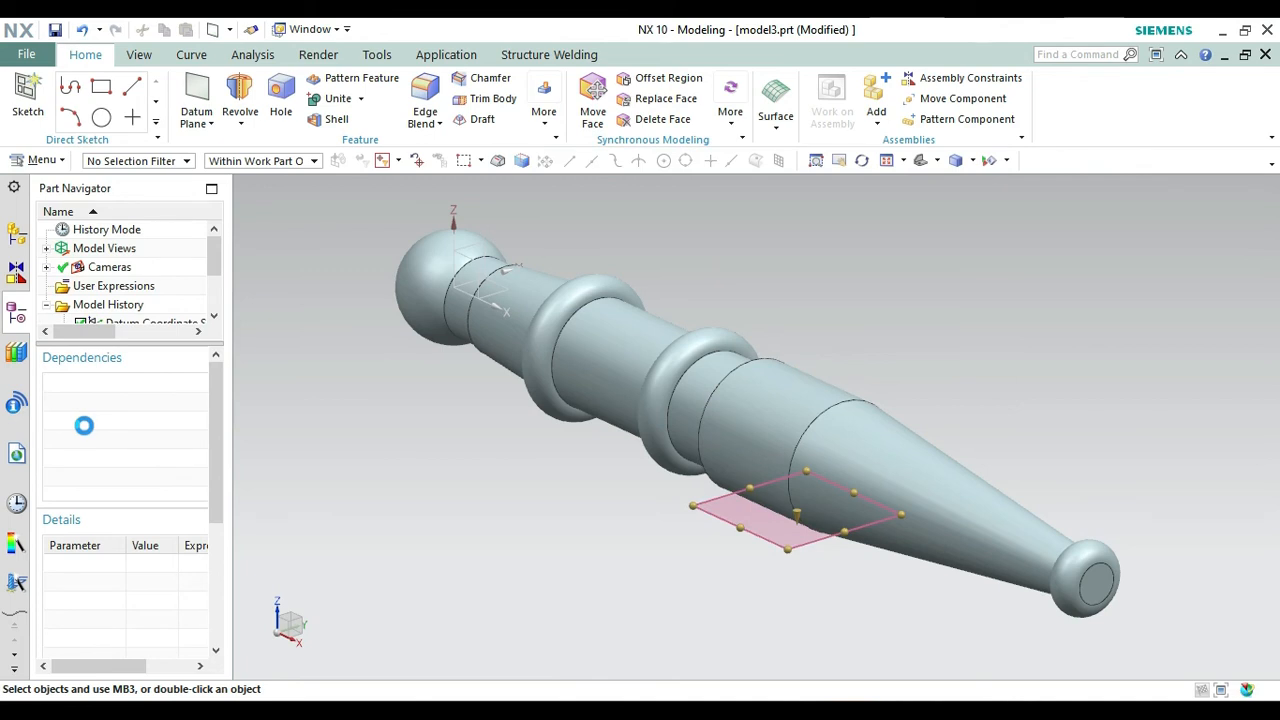
pyautogui.click(32, 112)
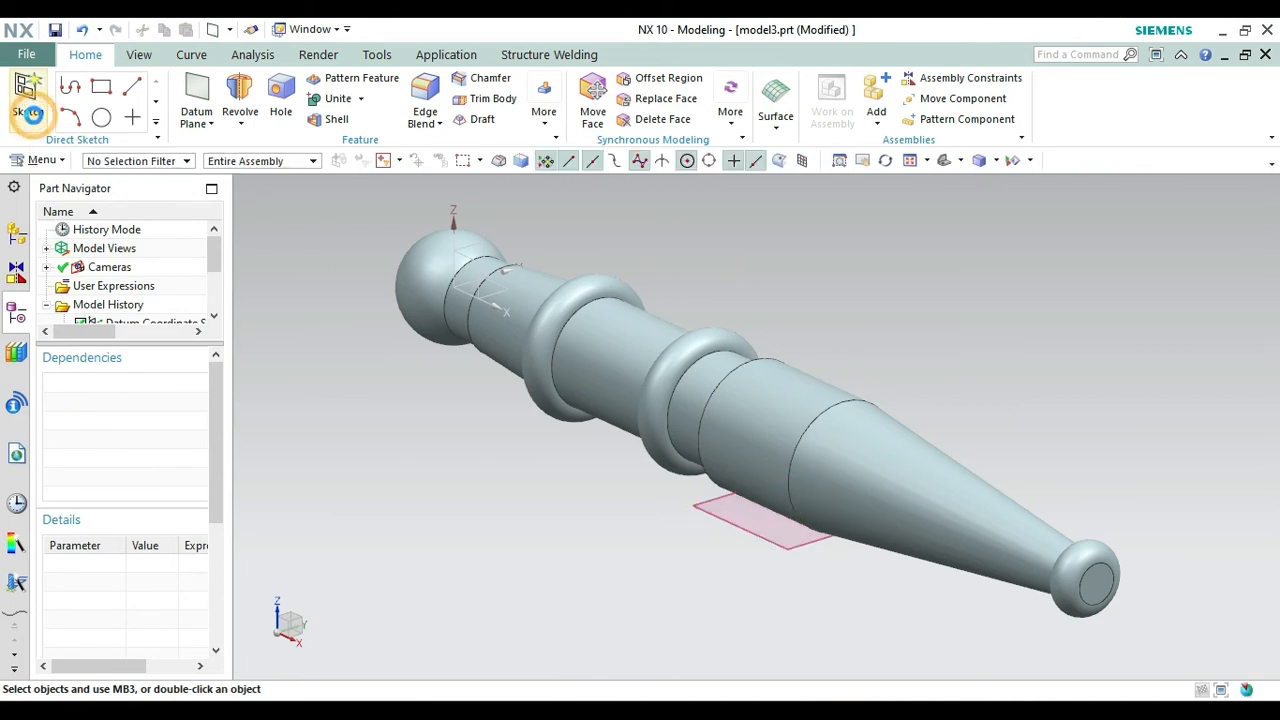
pyautogui.click(733, 530)
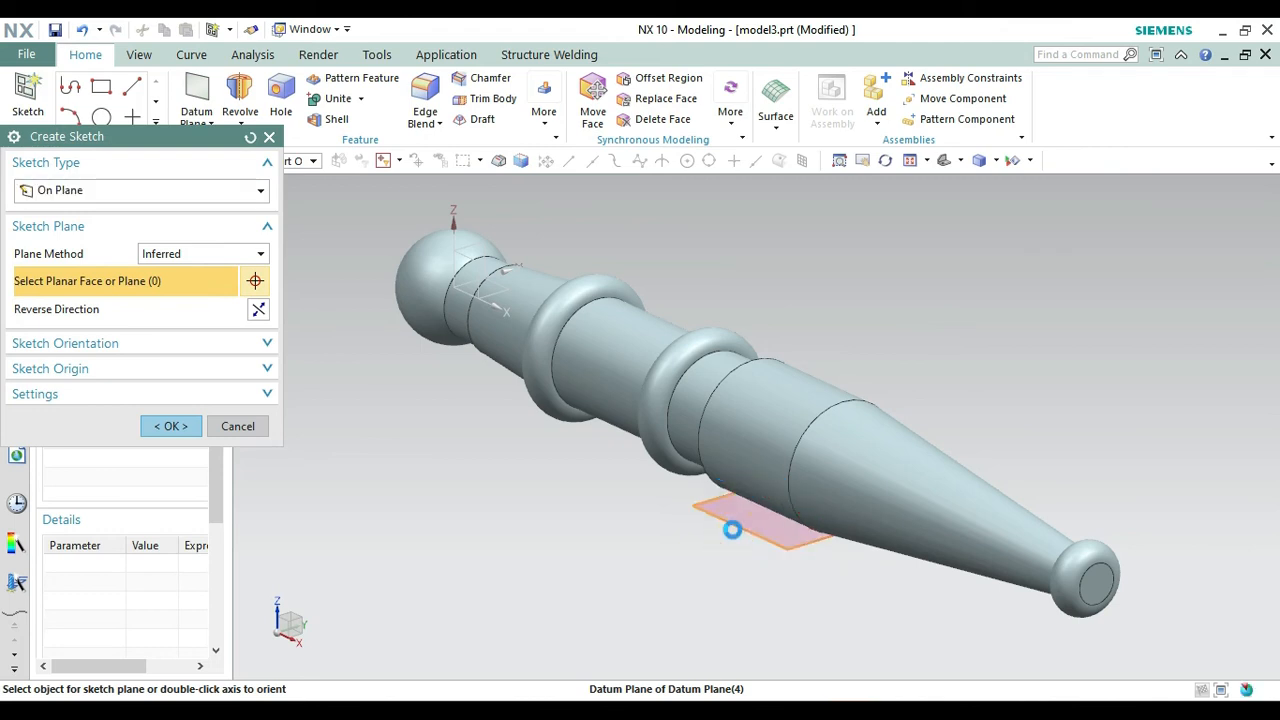
pyautogui.click(158, 423)
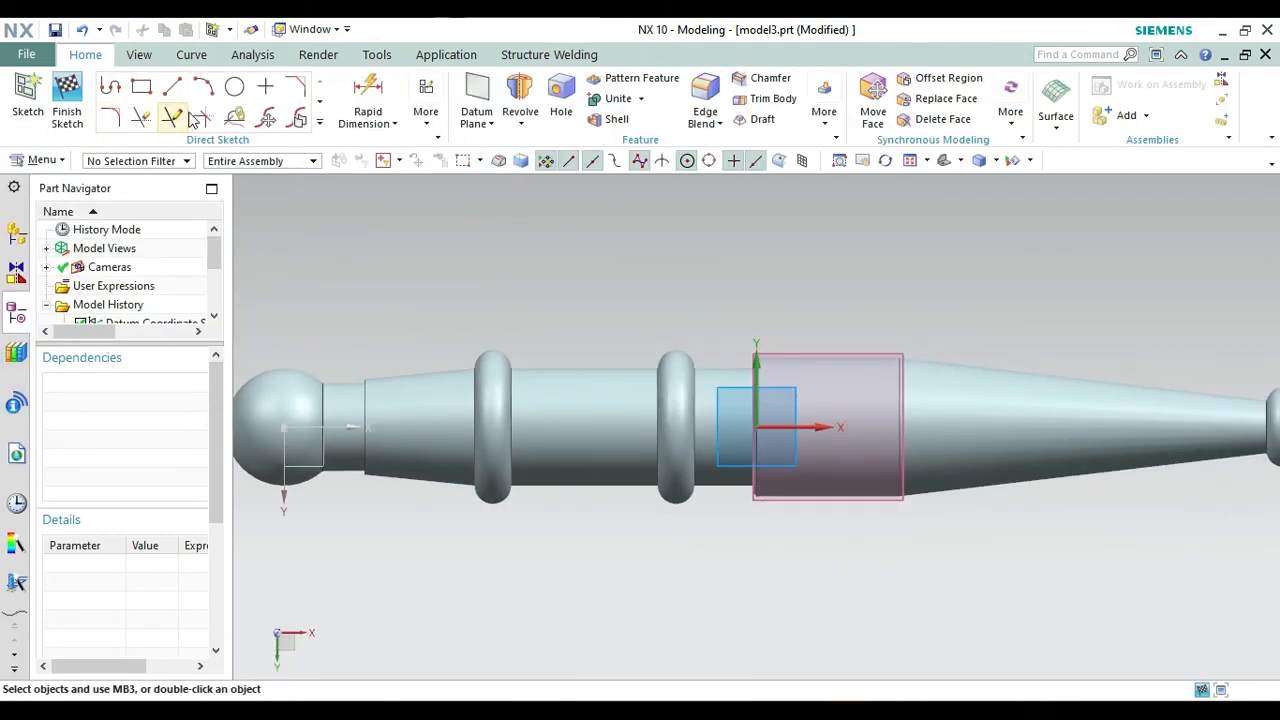
# Draw a 20 mm line at 0° from the sketch origin along the cylindrical section's axis.
pyautogui.click(172, 87)
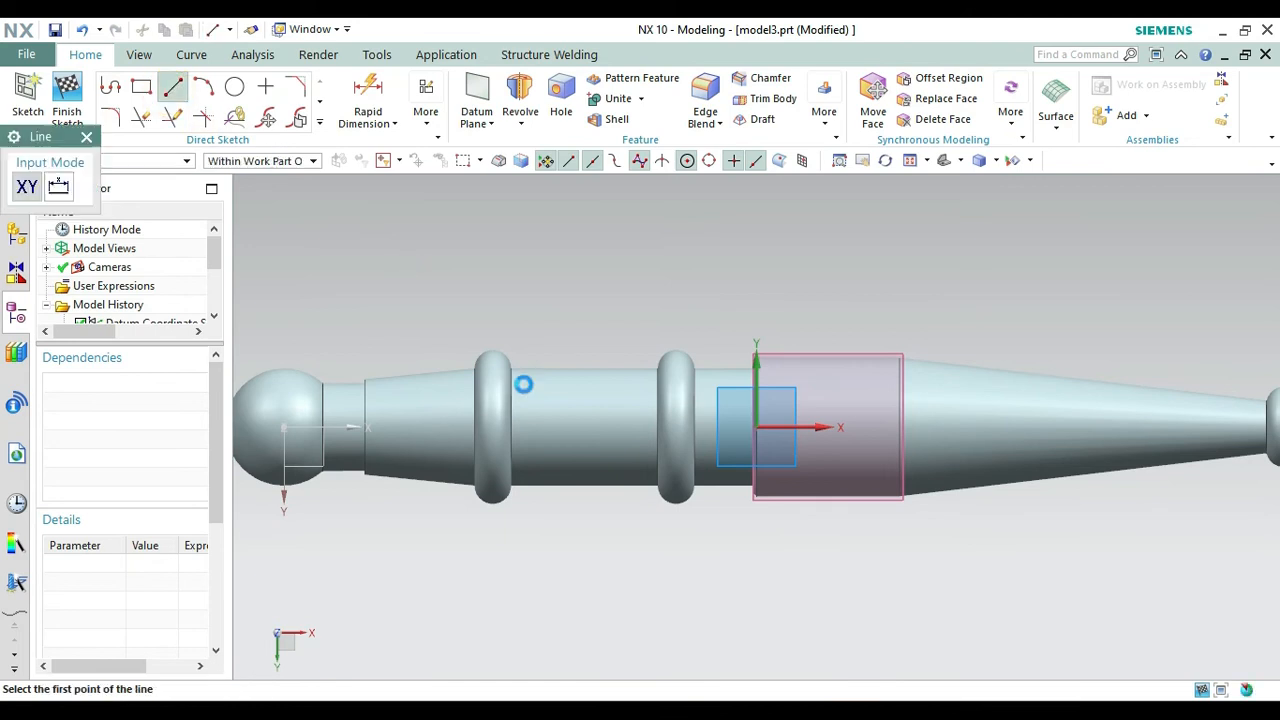
pyautogui.click(756, 427)
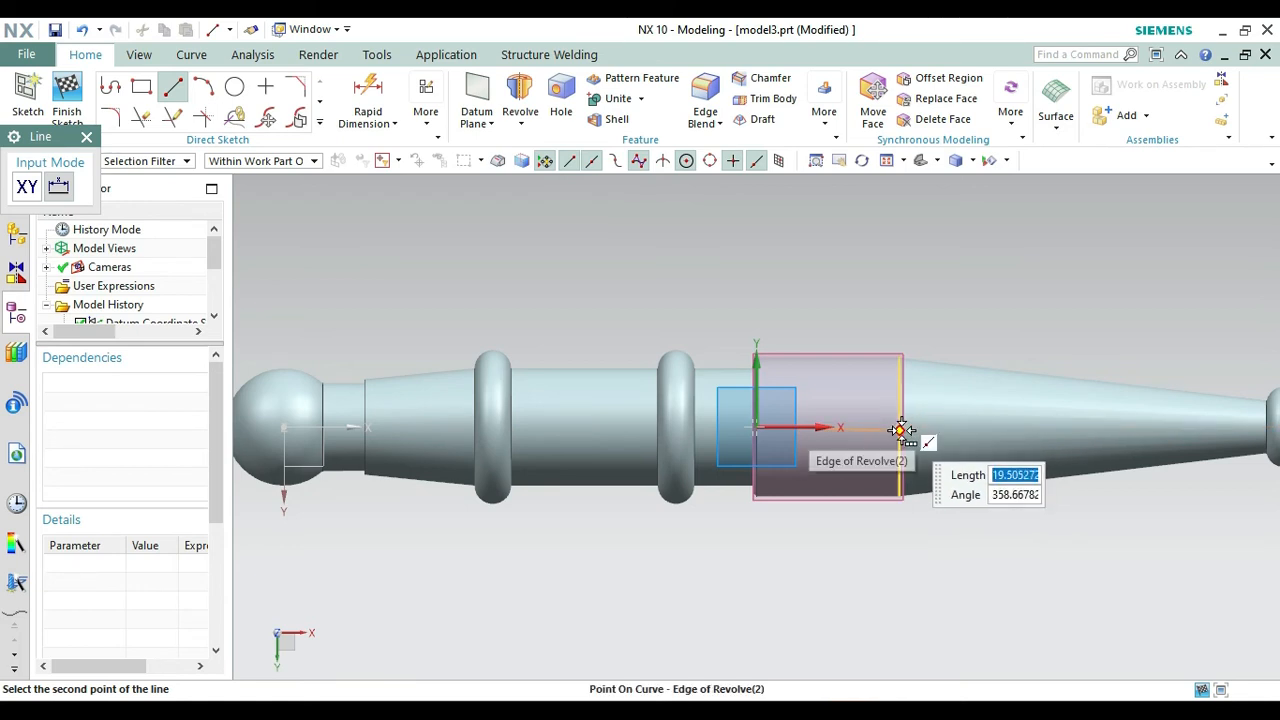
pyautogui.press('Tab')
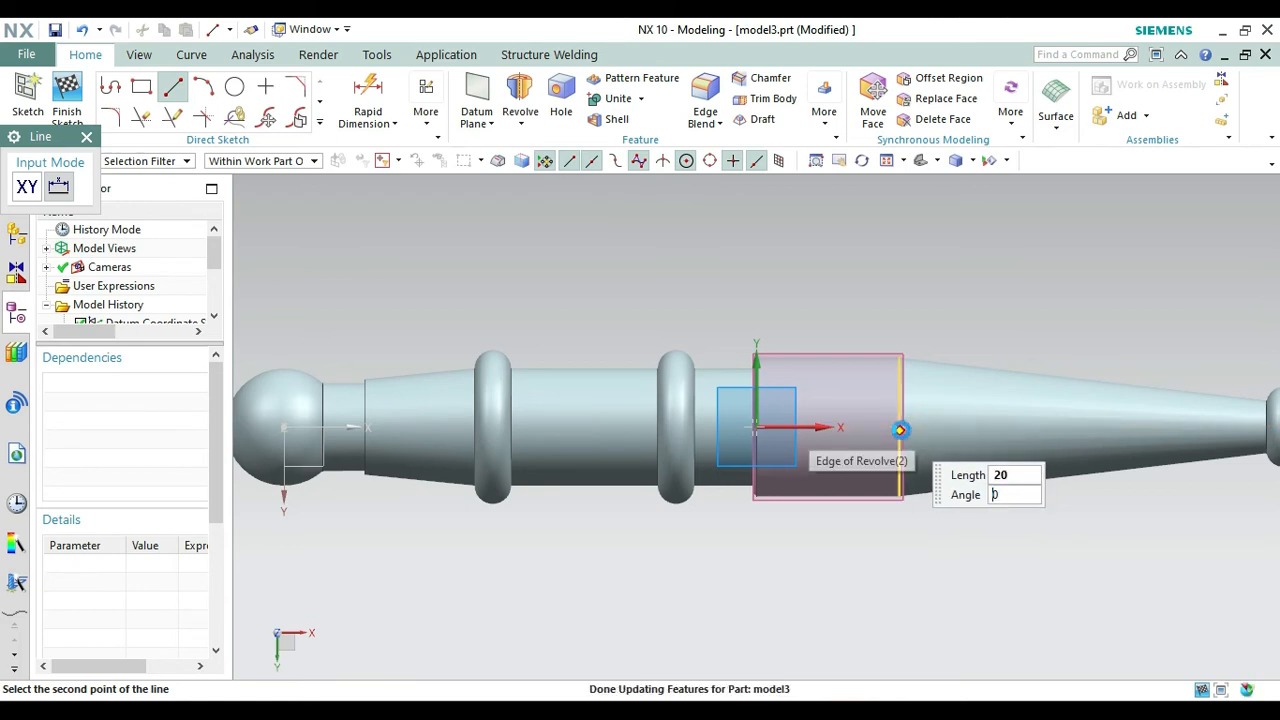
pyautogui.press('Return')
pyautogui.click(92, 137)
# Draw a 9.5 mm diameter circle centred on the midpoint of the 20 mm line.
pyautogui.click(234, 87)
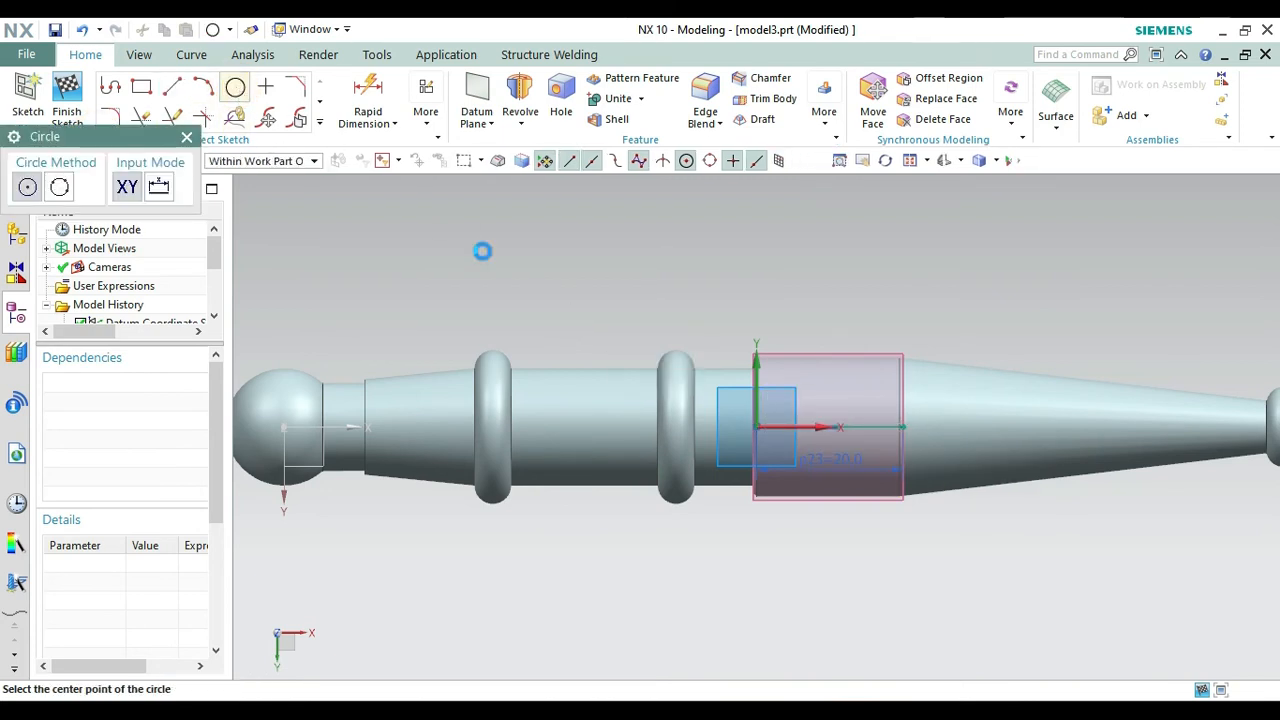
pyautogui.click(835, 428)
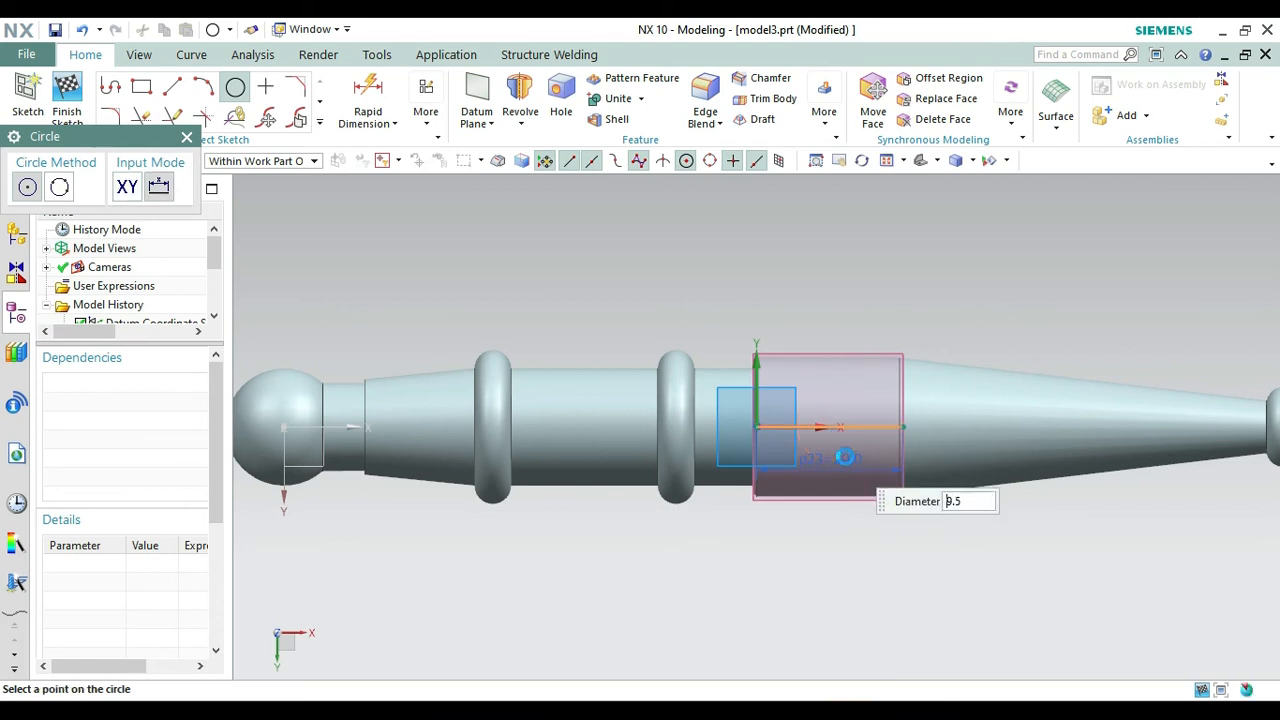
pyautogui.click(845, 457)
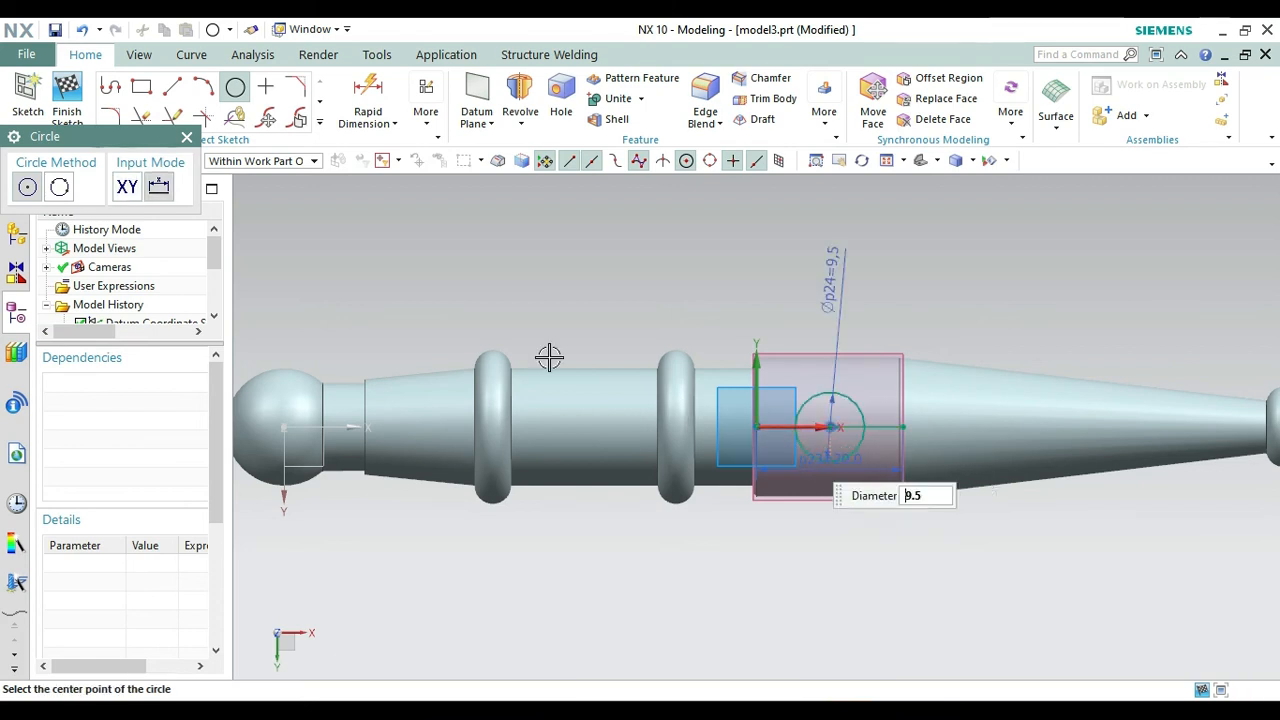
pyautogui.click(187, 137)
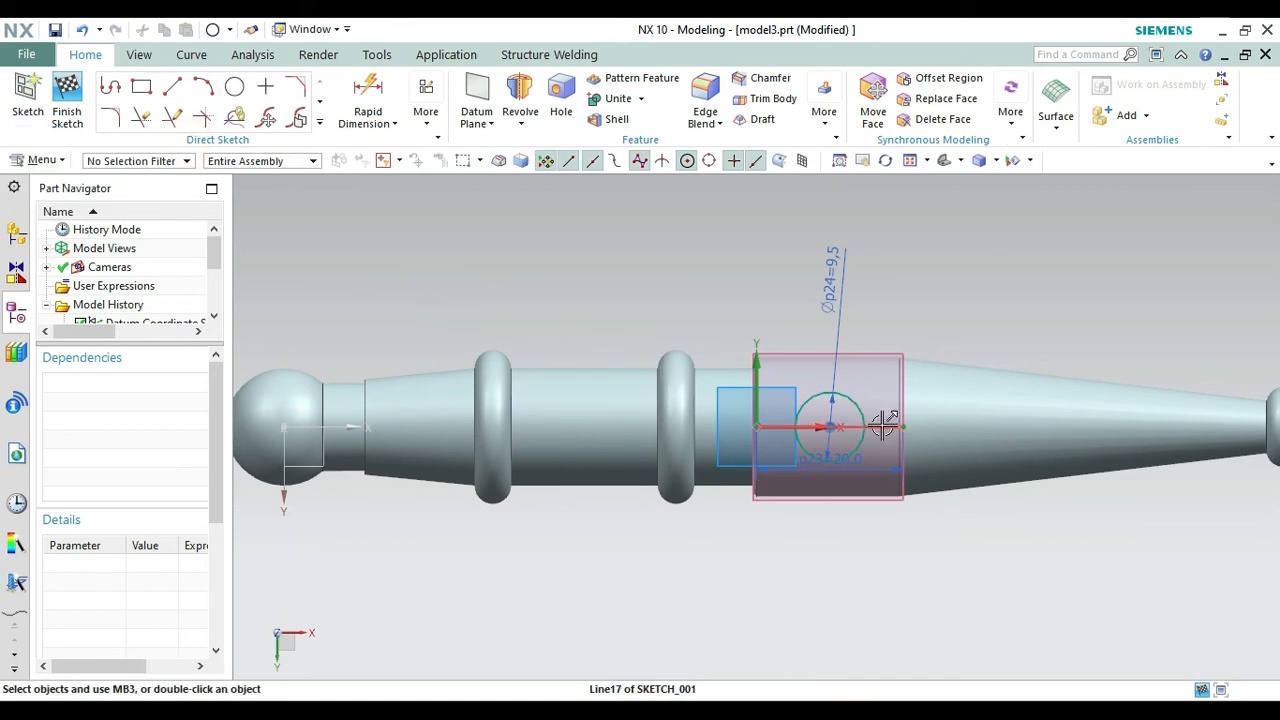
# Convert the 20 mm line to a reference line and hide the tangent datum plane.
pyautogui.rightClick(884, 426)
pyautogui.click(915, 240)
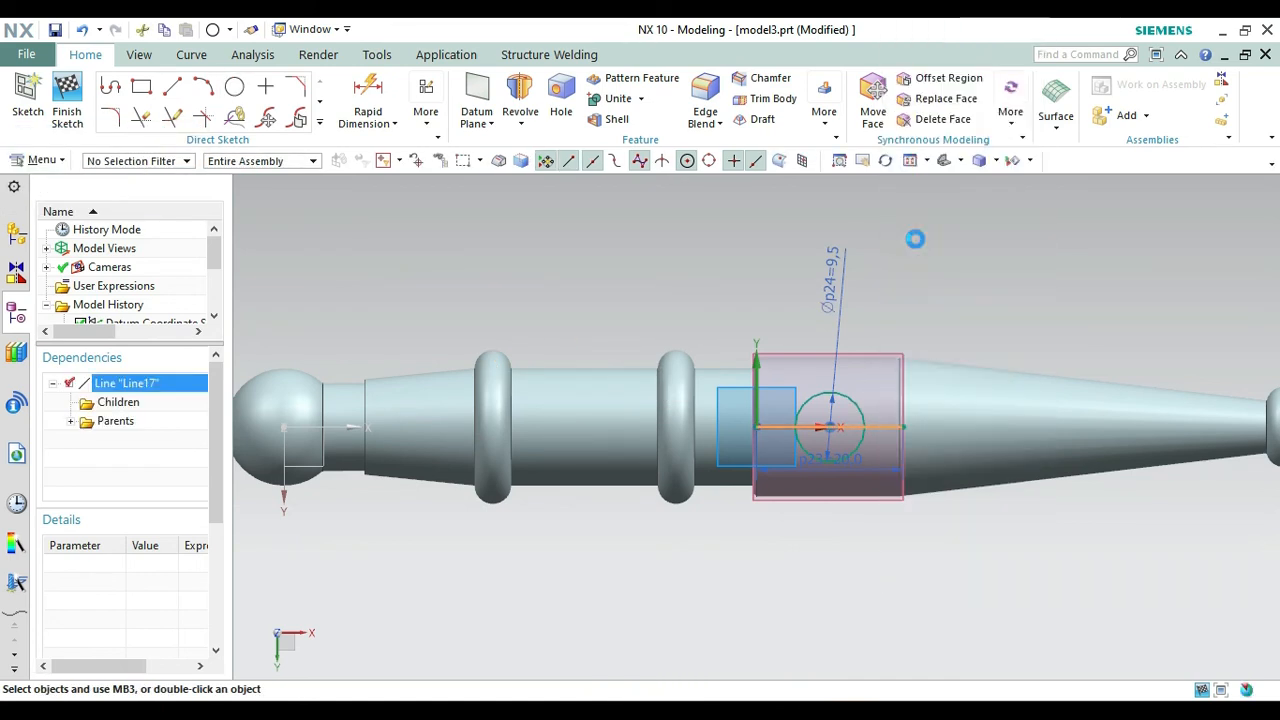
pyautogui.rightClick(866, 350)
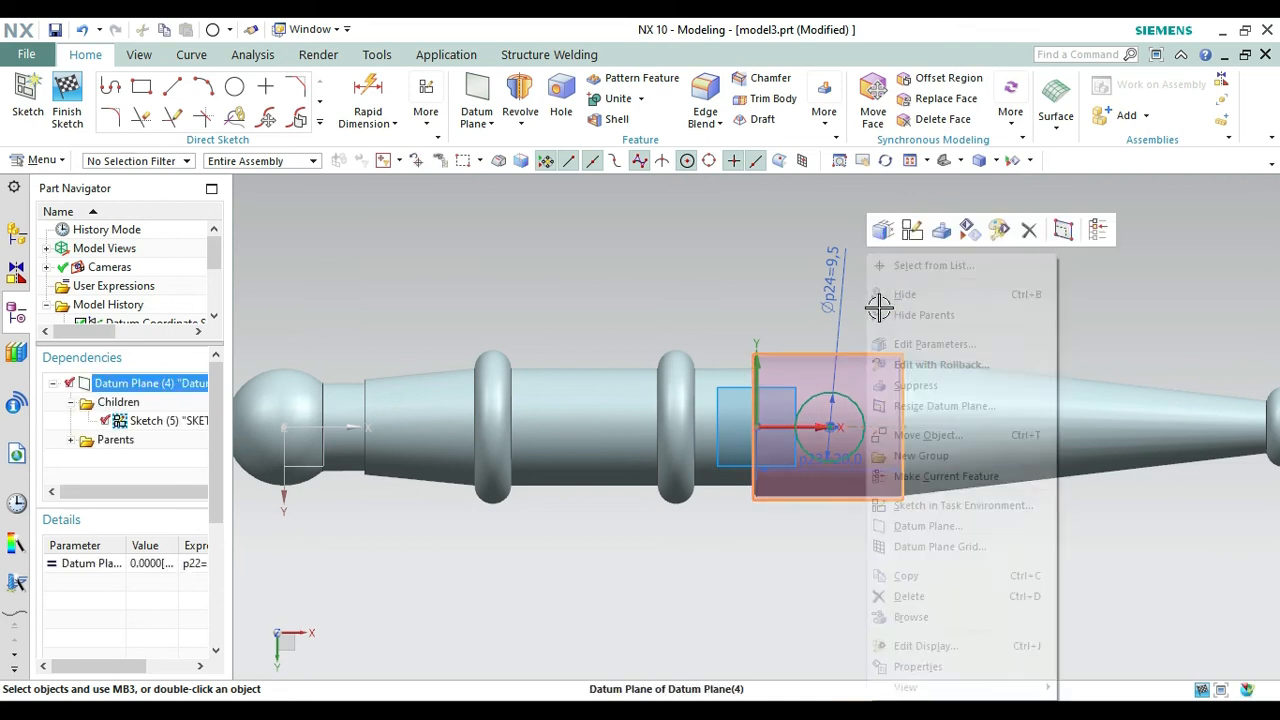
pyautogui.click(897, 295)
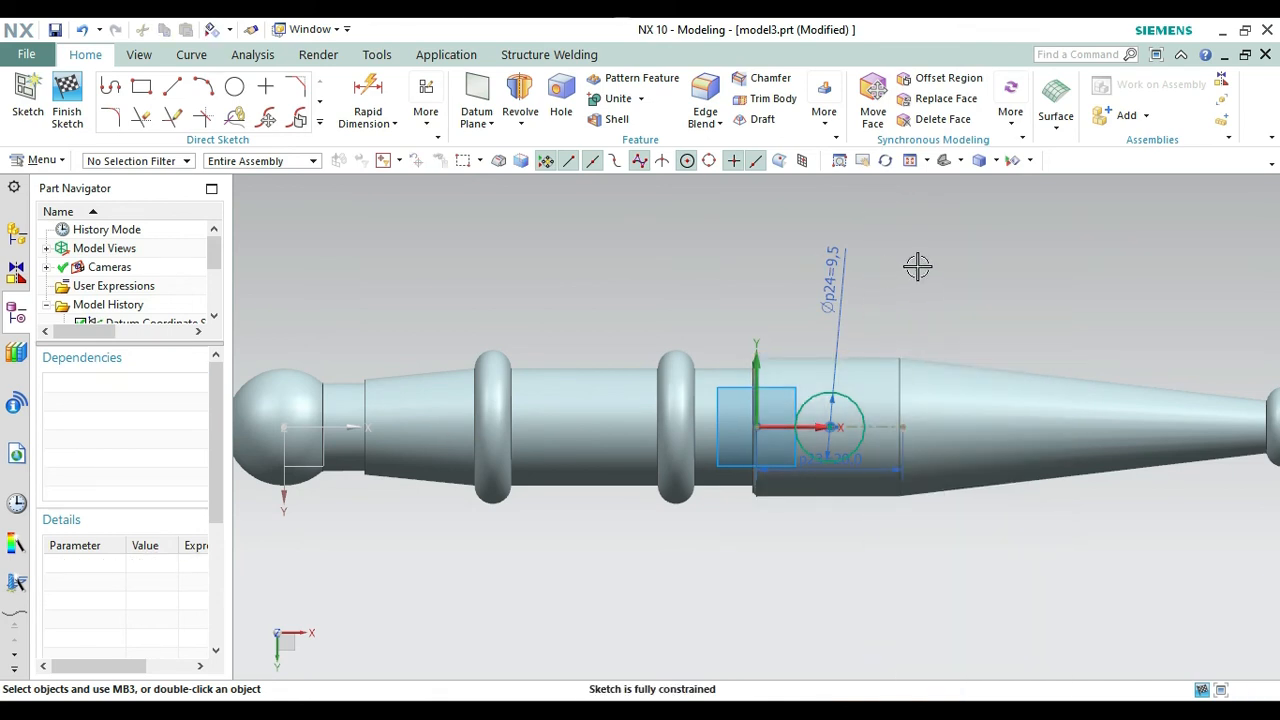
# Set up a subtractive Extrude of the 9.5 mm circle, reversed into the body, from 0 to 20 mm.
pyautogui.click(942, 162)
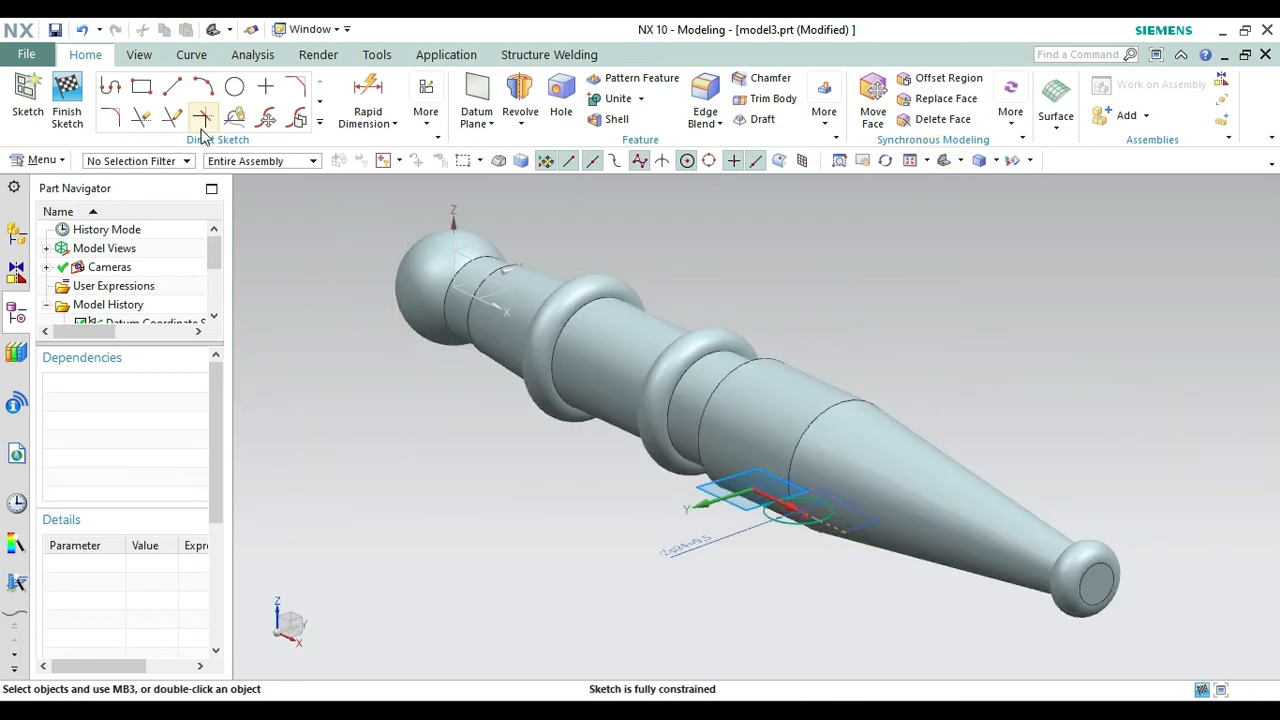
pyautogui.click(520, 123)
pyautogui.click(540, 167)
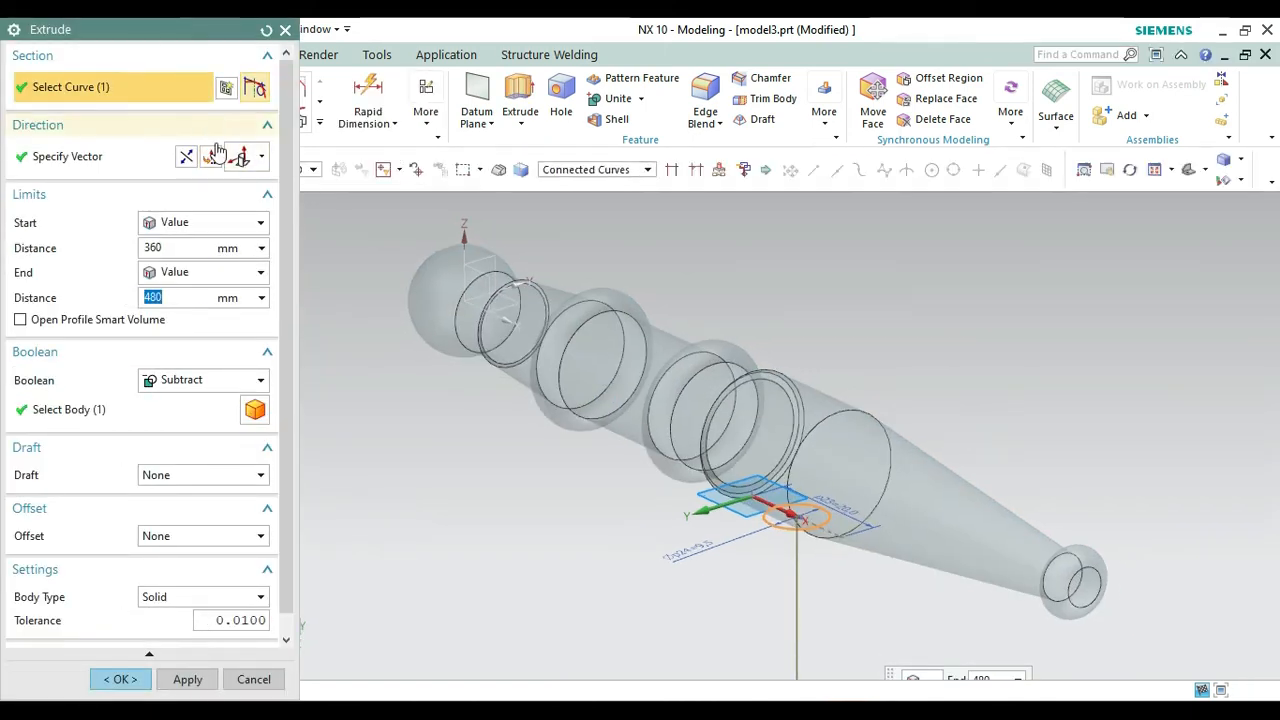
pyautogui.click(187, 157)
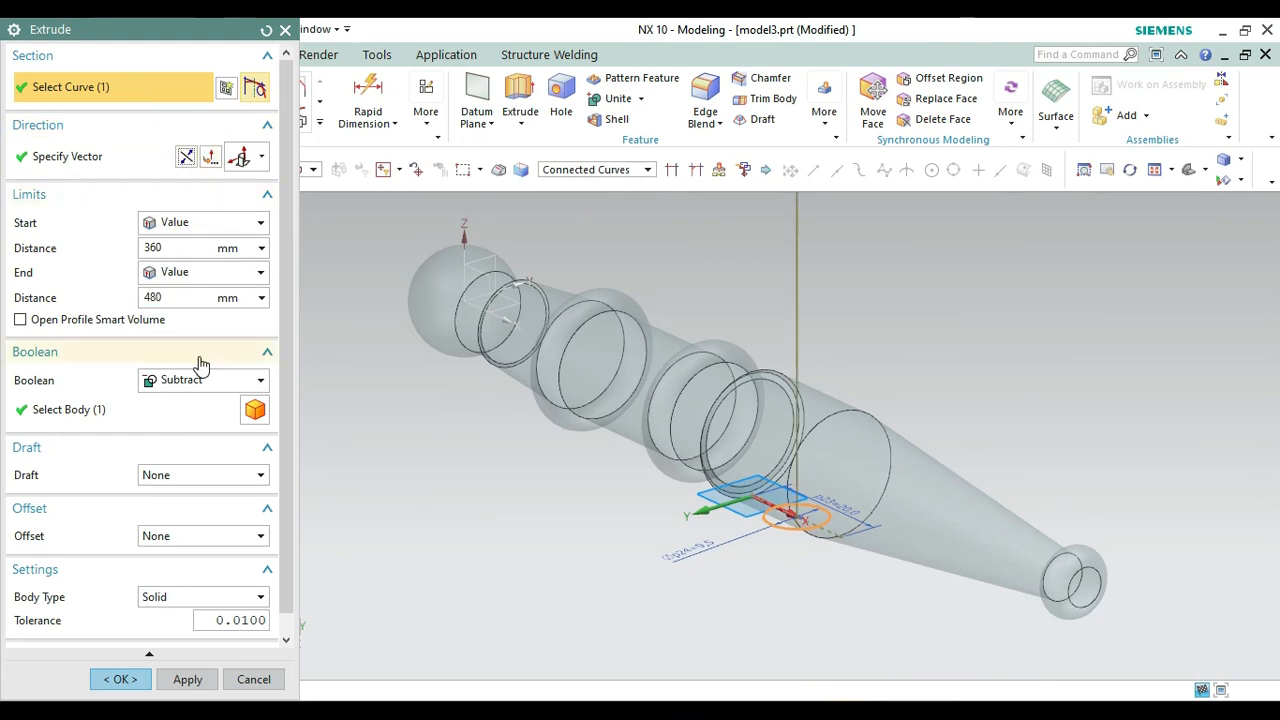
pyautogui.doubleClick(162, 249)
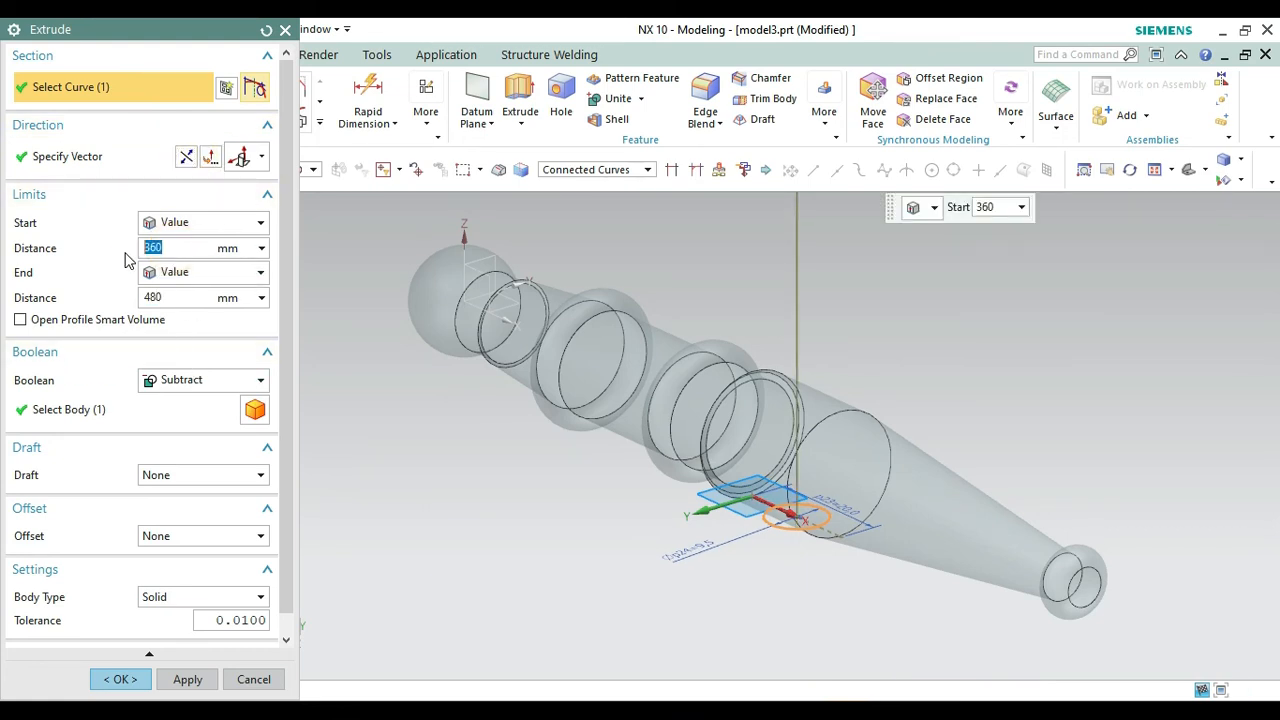
pyautogui.write('0')
pyautogui.doubleClick(160, 297)
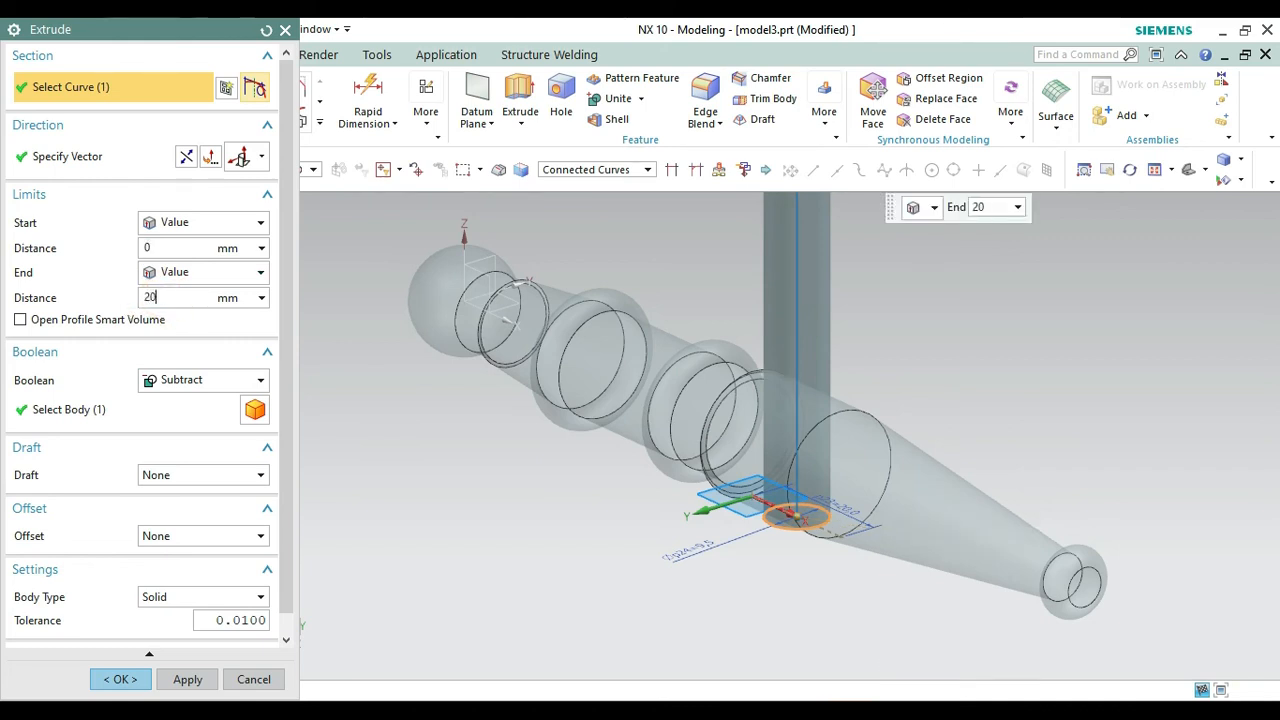
pyautogui.write('20')
pyautogui.press('Return')
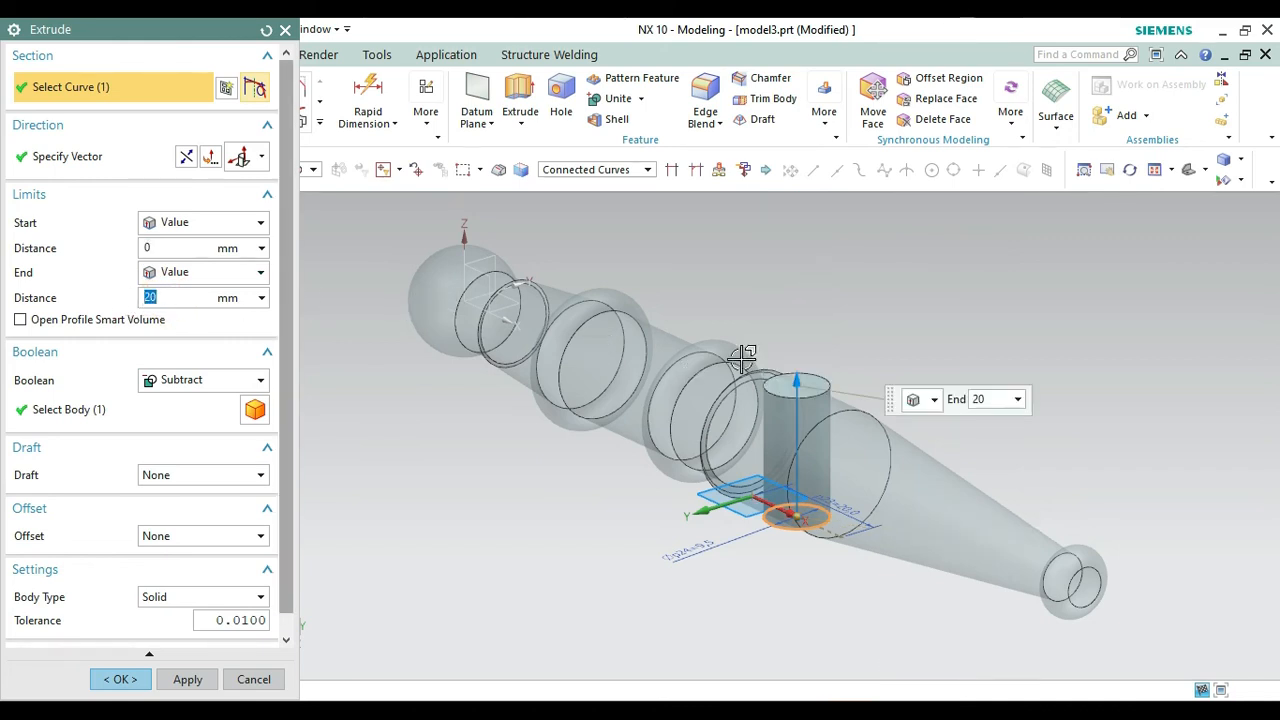
# Try the Until Next end limit for the circle's cut, and return the limit to Value.
pyautogui.click(259, 280)
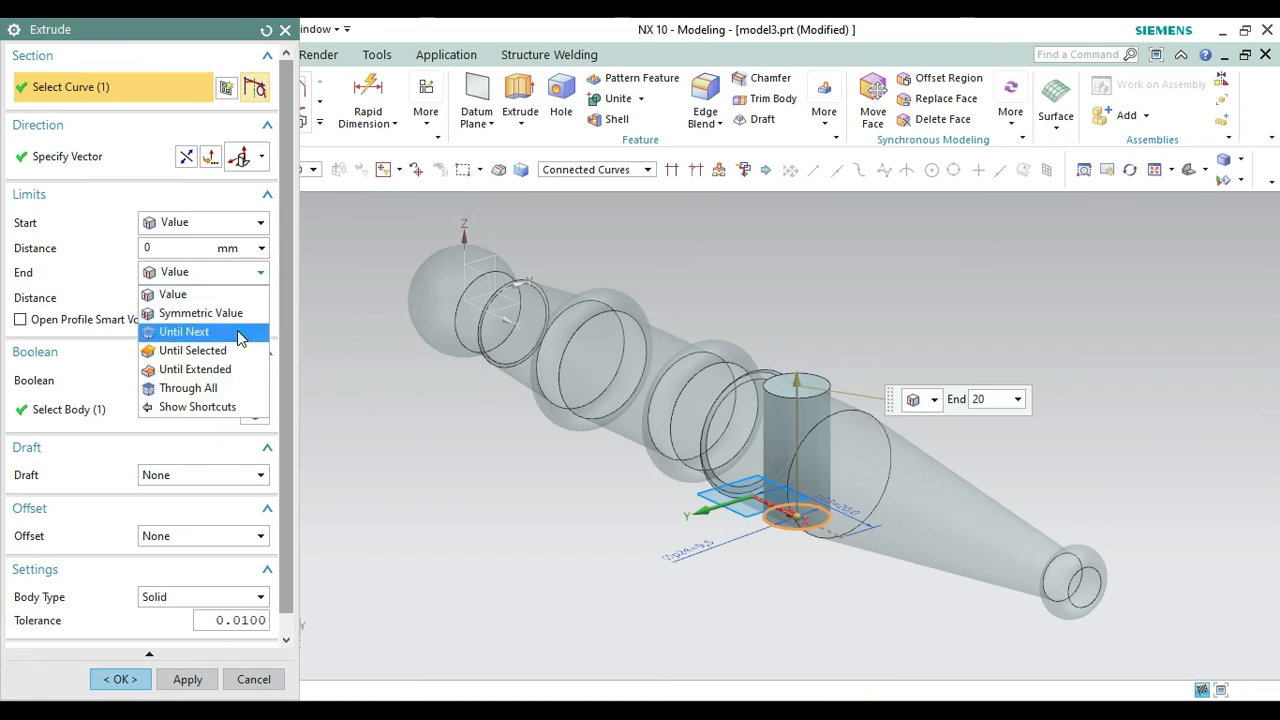
pyautogui.click(240, 331)
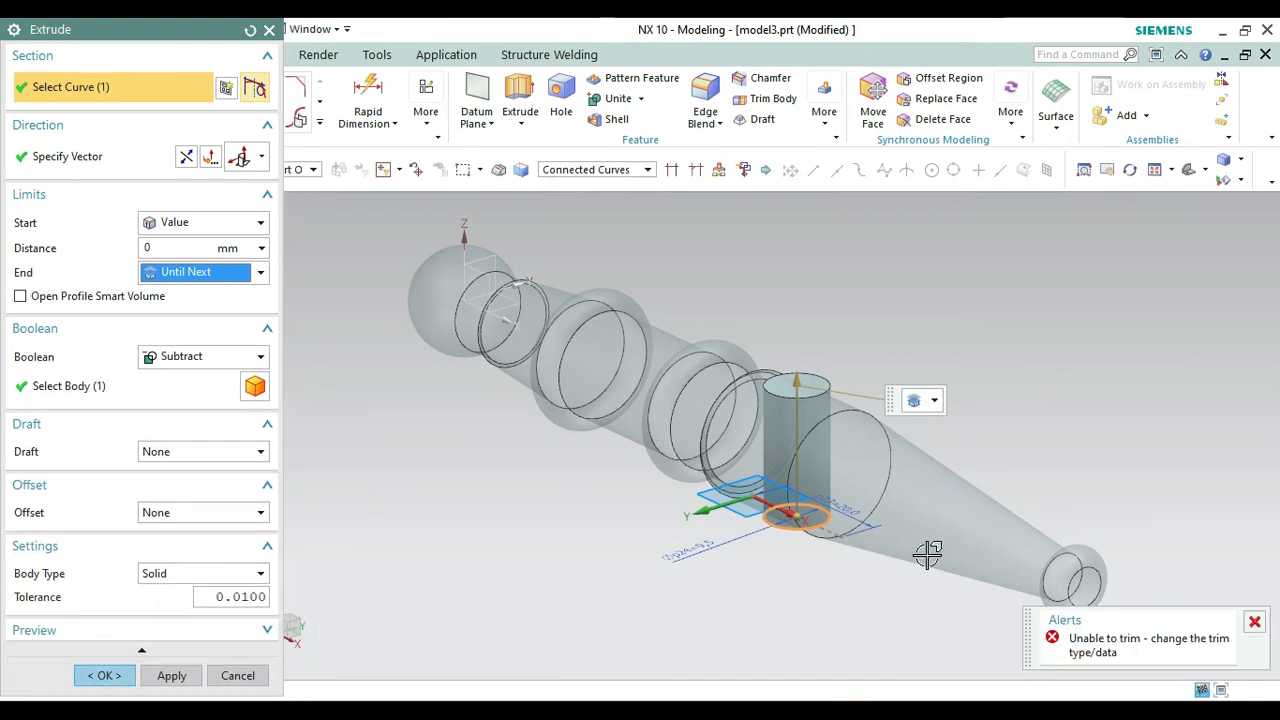
pyautogui.click(258, 273)
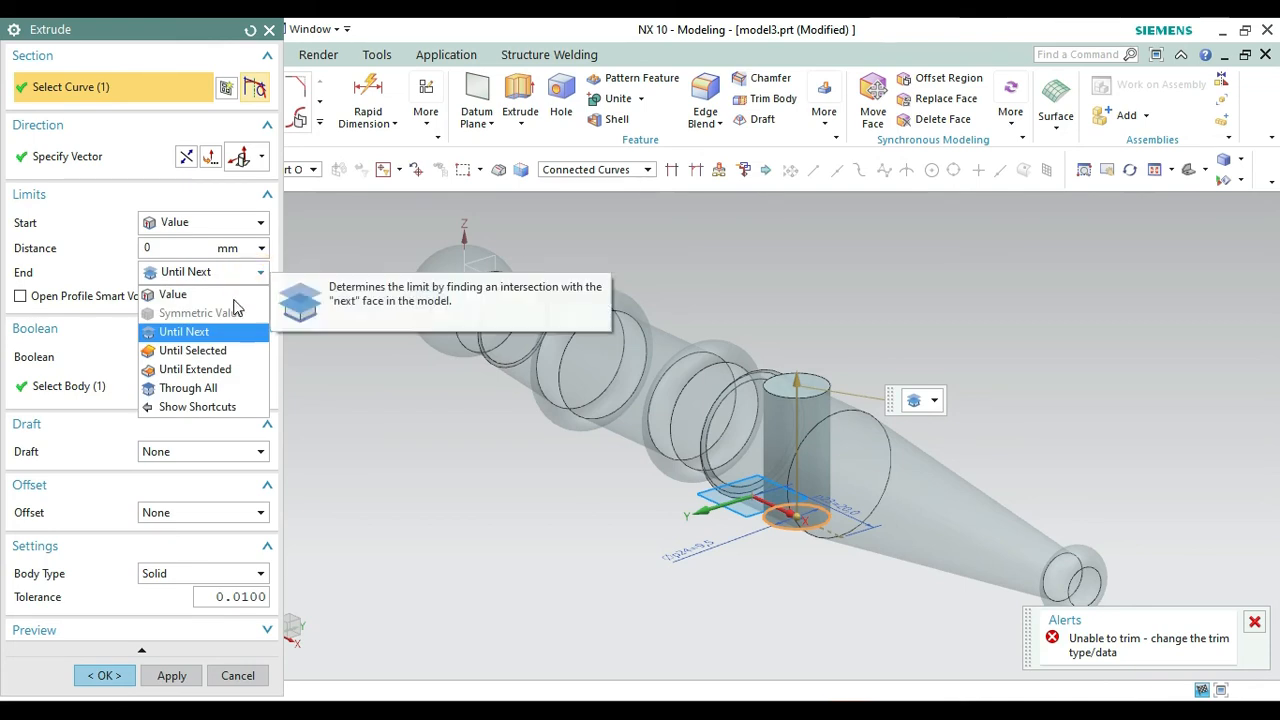
pyautogui.click(175, 292)
# Extend the cut's end distance to 26 mm, create the hole, and hide its circle sketch.
pyautogui.moveTo(797, 360); pyautogui.dragTo(798, 338)
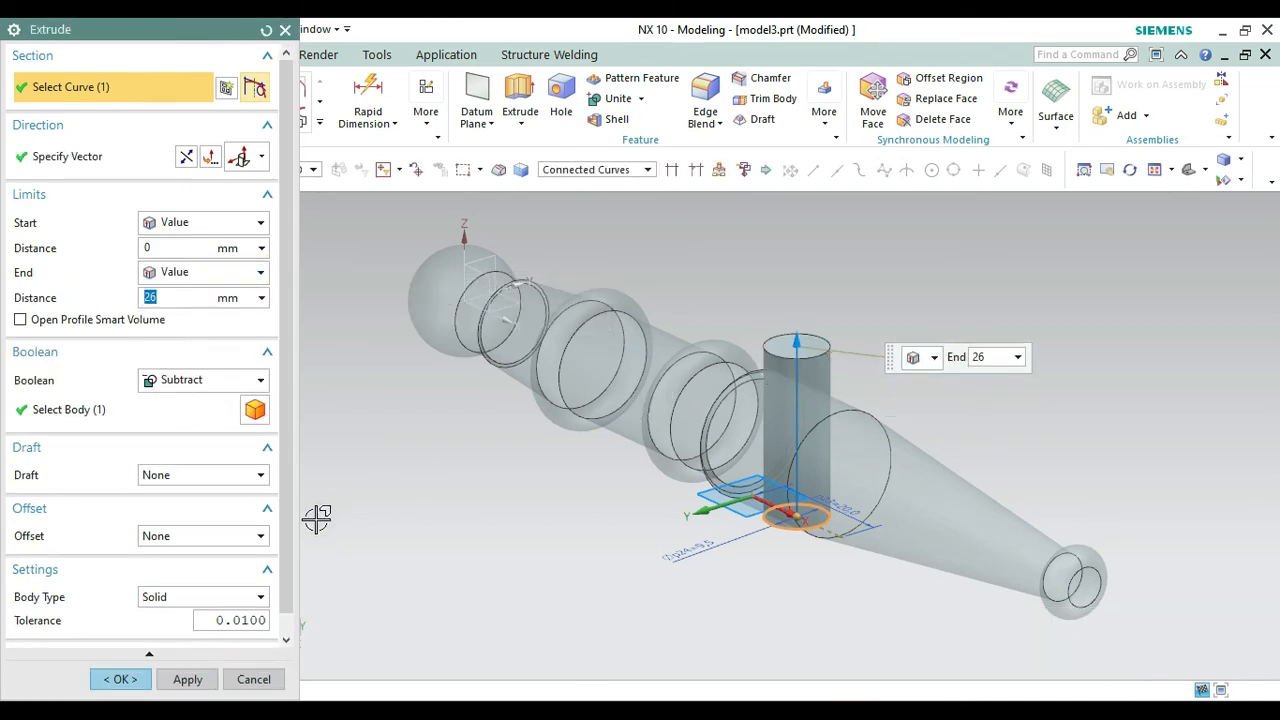
pyautogui.click(118, 676)
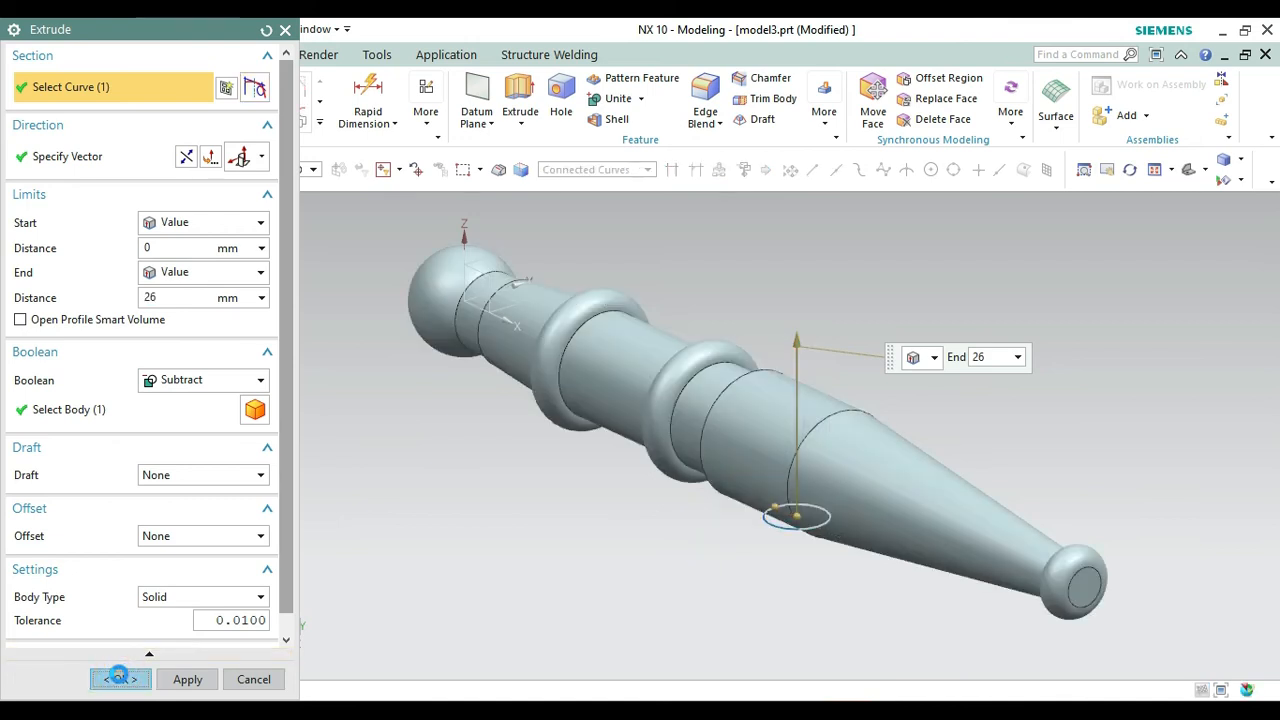
pyautogui.rightClick(773, 493)
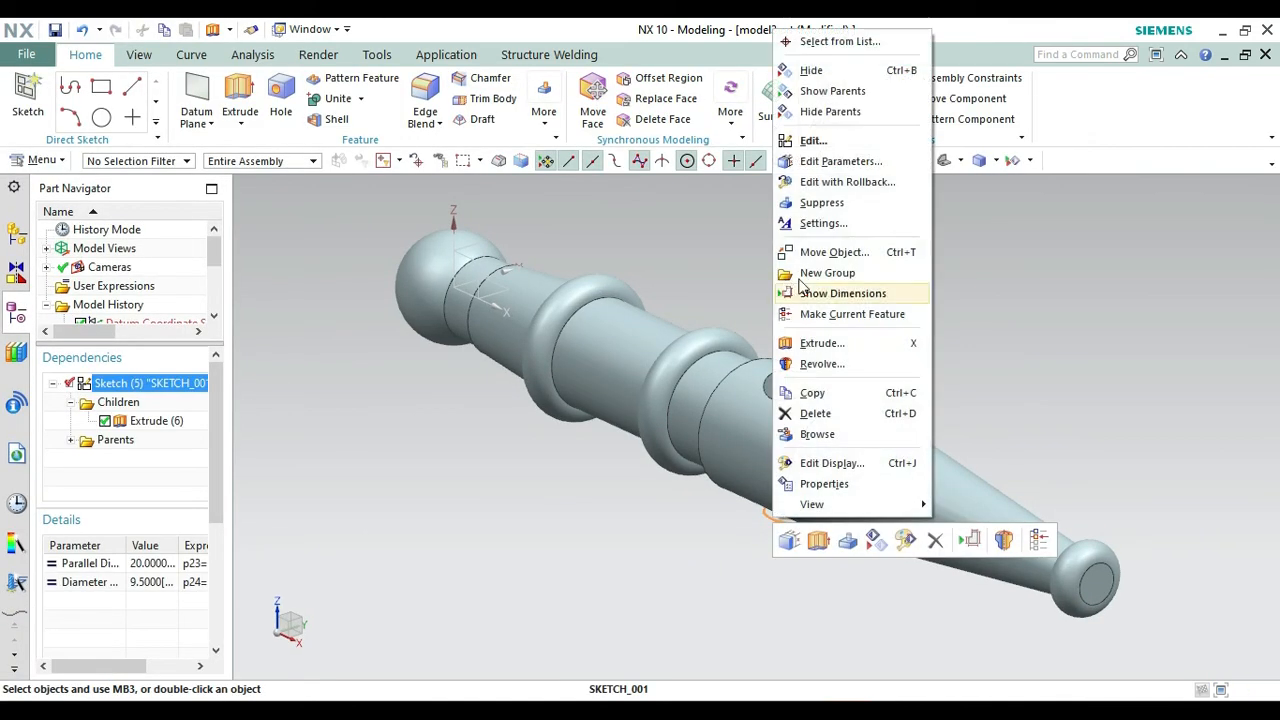
pyautogui.click(811, 72)
pyautogui.rightClick(1079, 418)
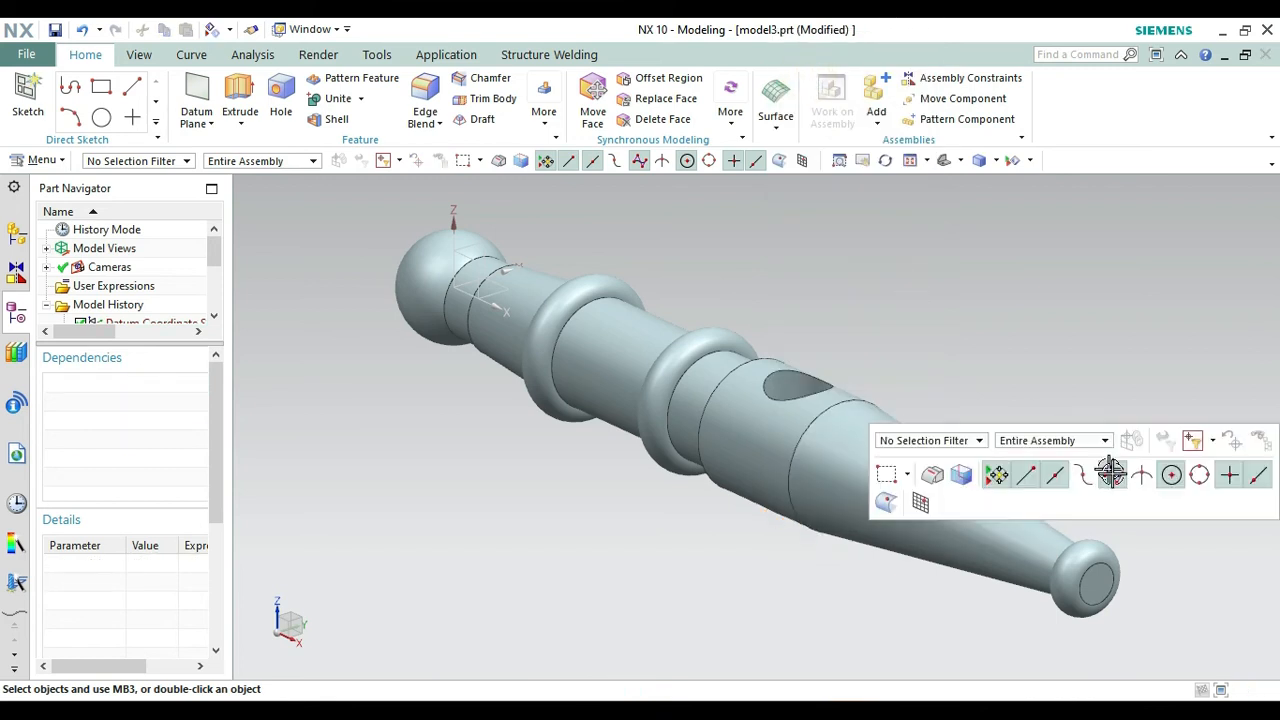
pyautogui.moveTo(1066, 349); pyautogui.dragTo(1014, 354)
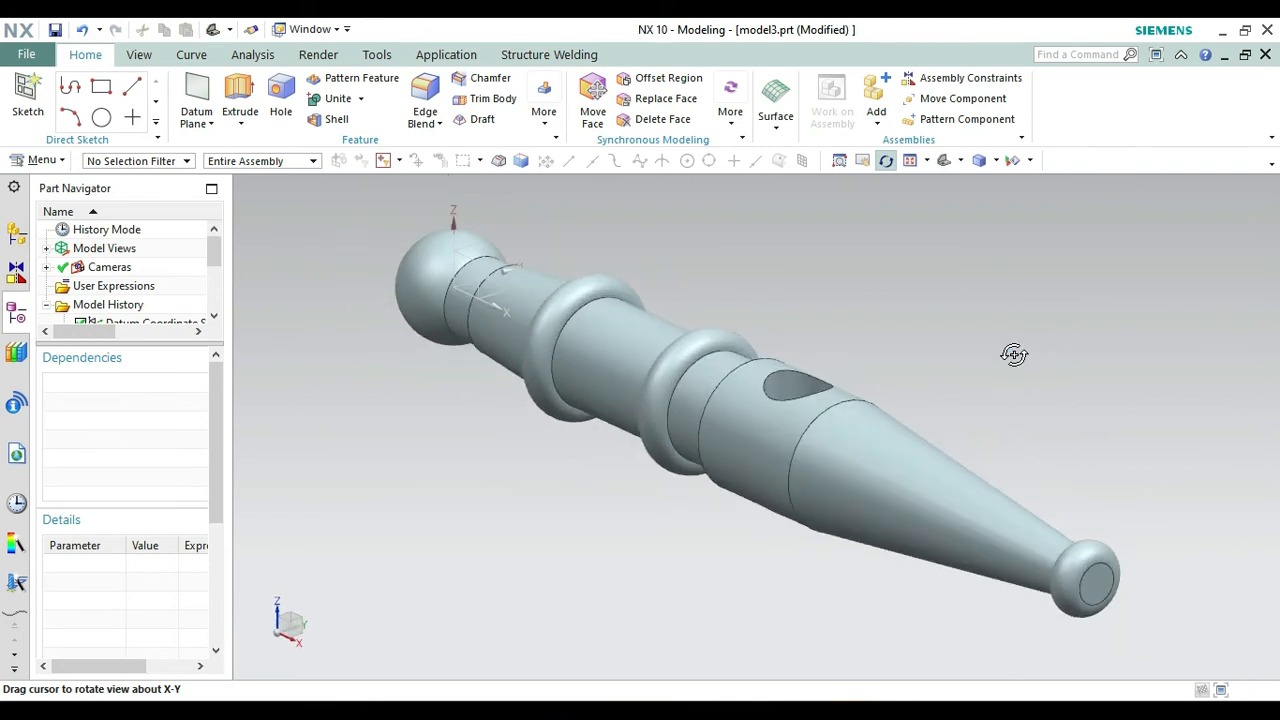
pyautogui.press('Escape')
# Sketch a 6 mm diameter circle centred at the origin on the flat face at the shaft's tapered end, and finish the sketch.
pyautogui.click(28, 100)
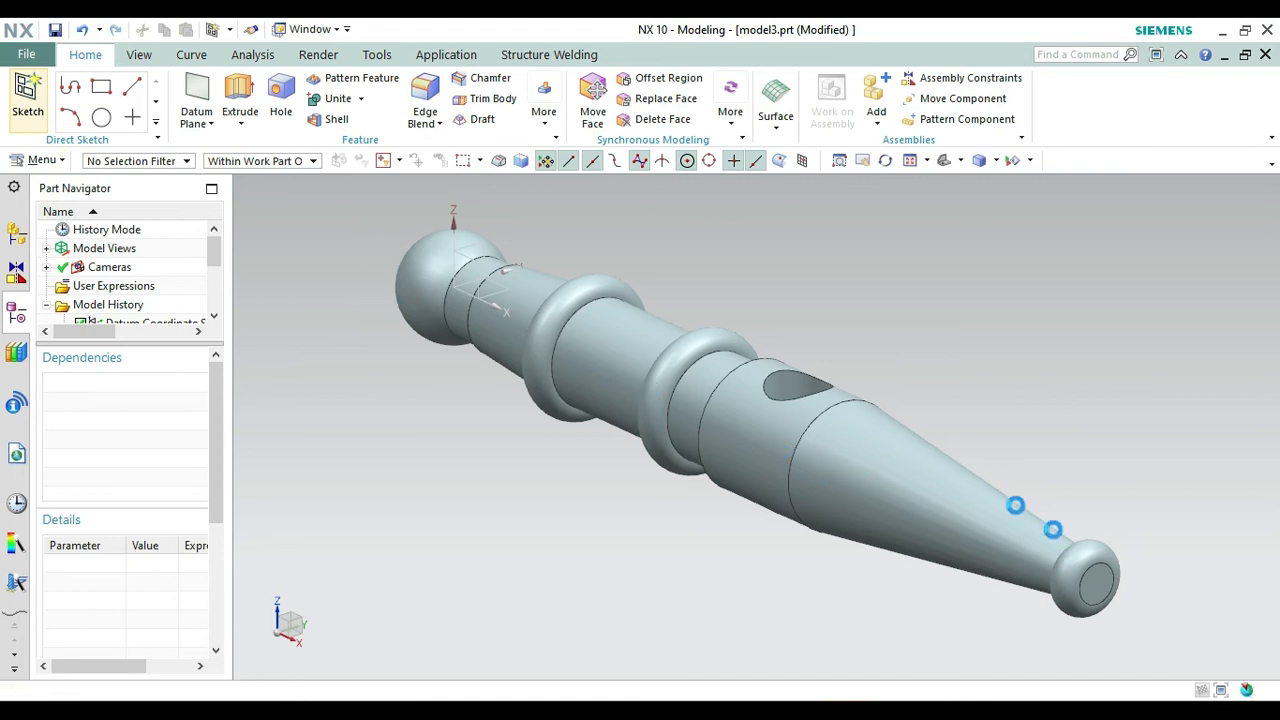
pyautogui.click(1100, 576)
pyautogui.click(166, 318)
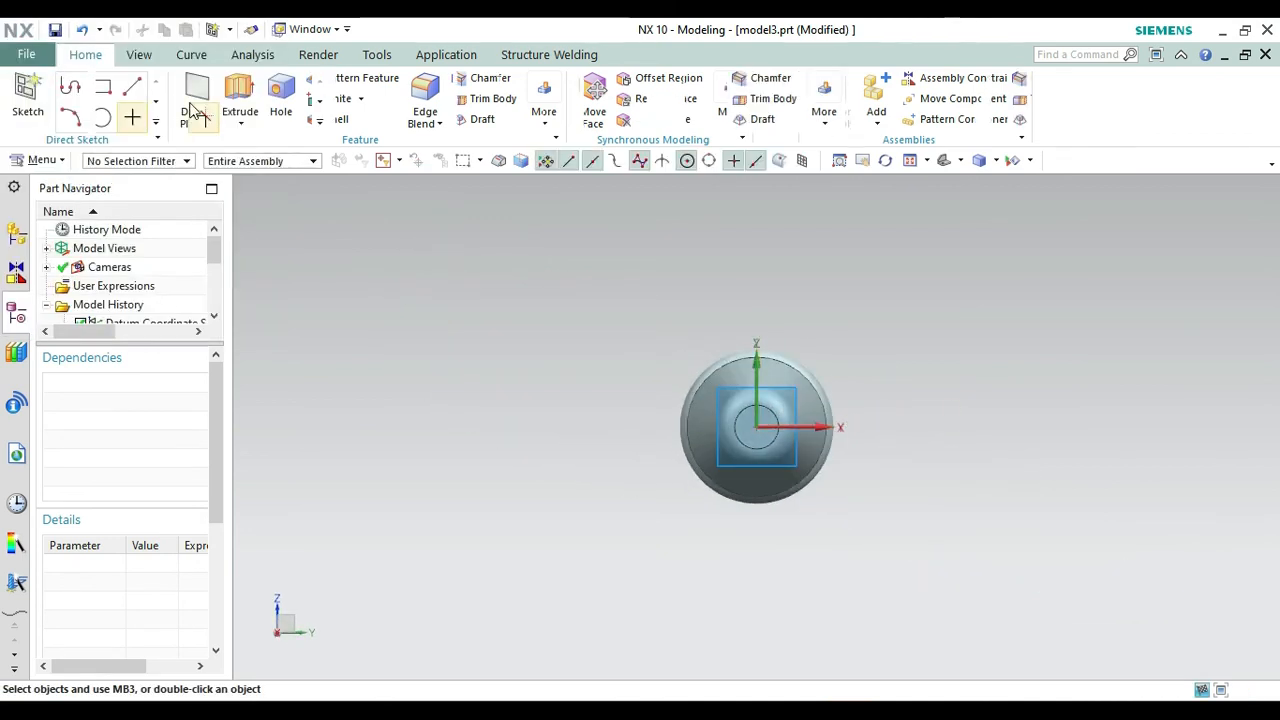
pyautogui.click(230, 91)
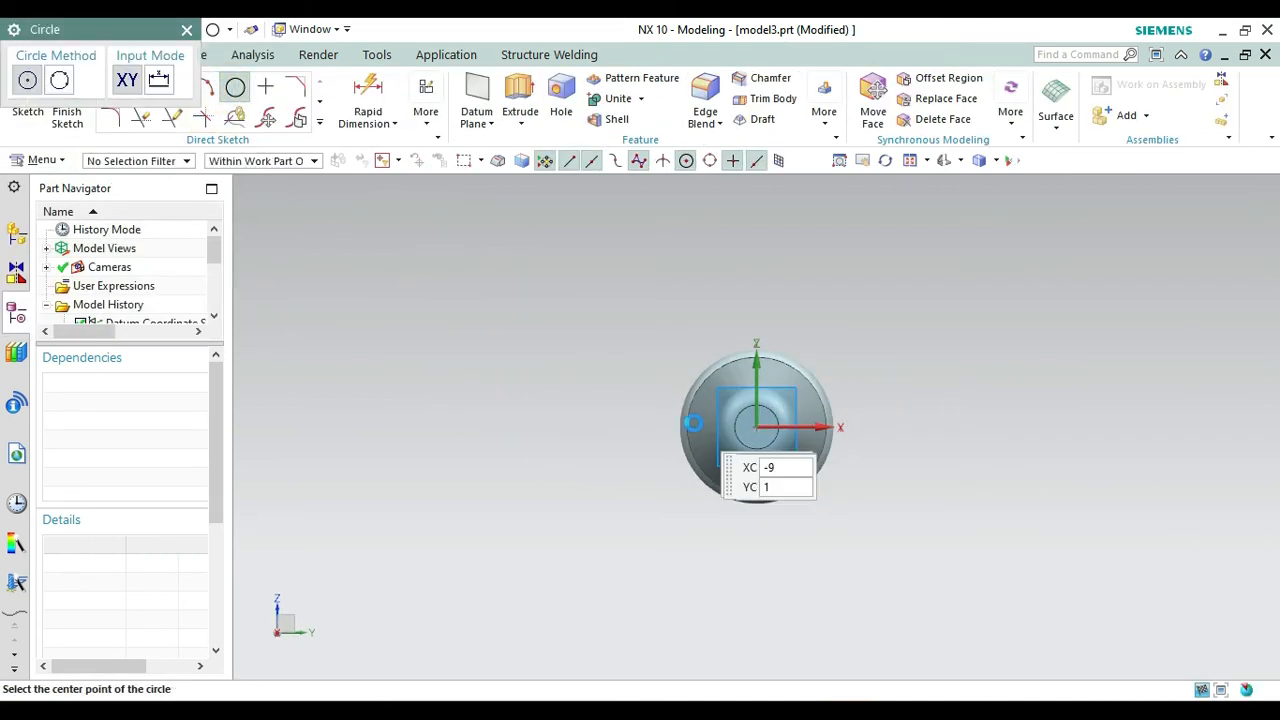
pyautogui.click(756, 427)
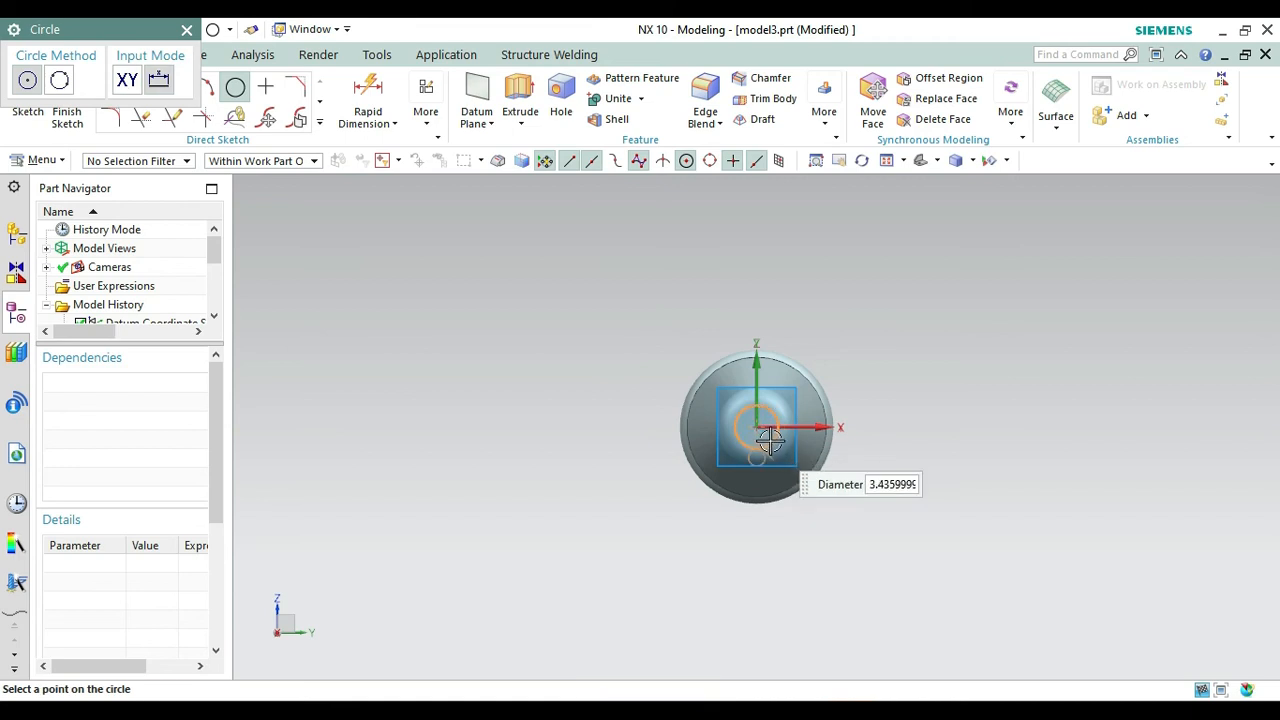
pyautogui.write('6')
pyautogui.press('Return')
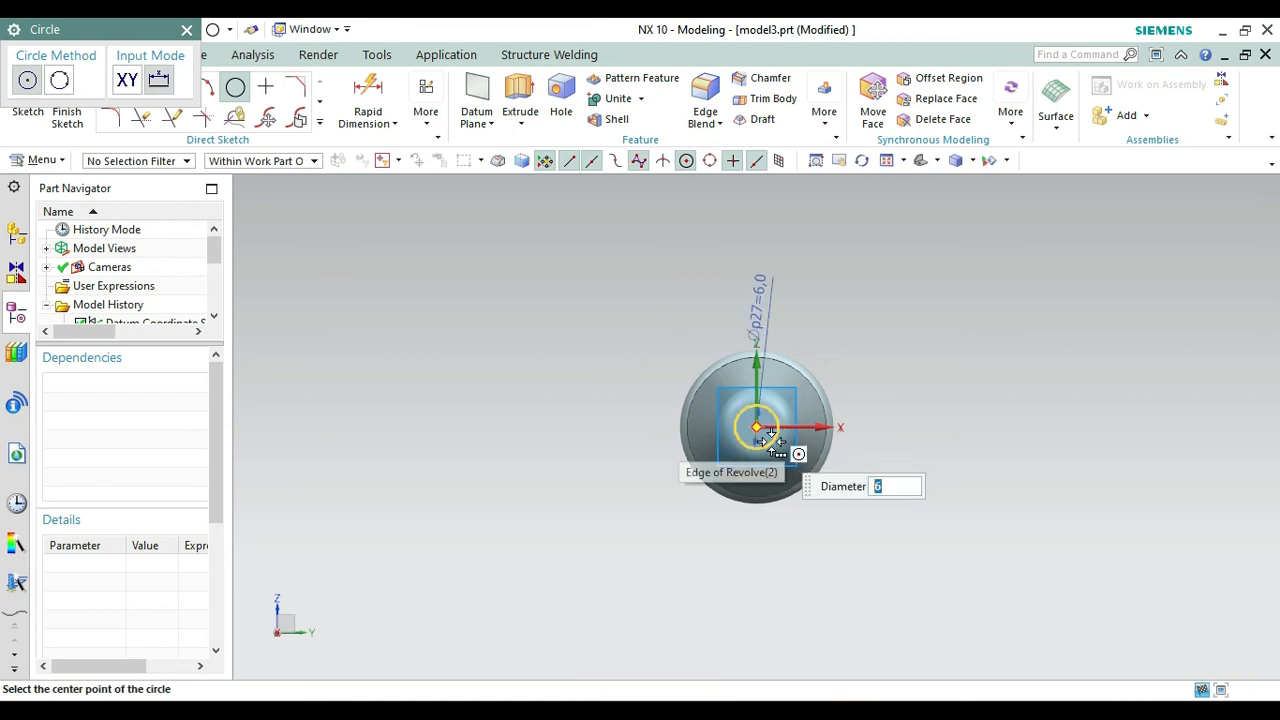
pyautogui.click(186, 29)
pyautogui.click(87, 116)
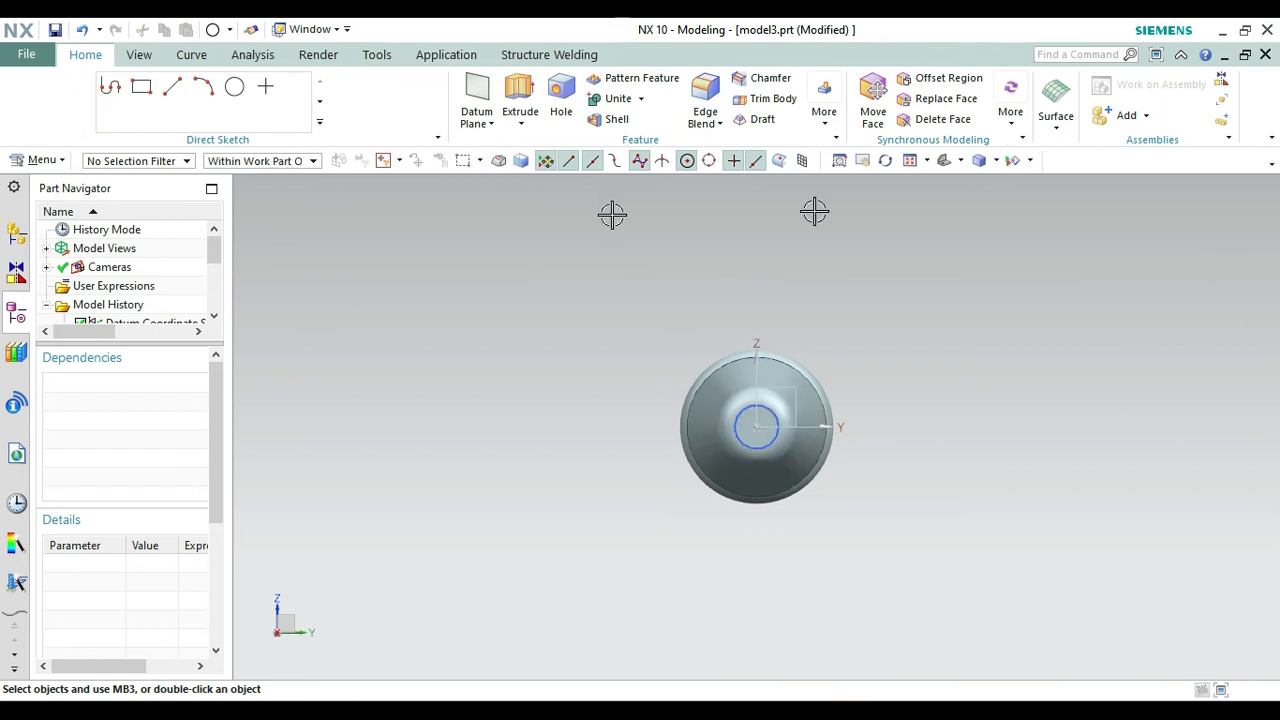
# Cut the 6 mm circle 50 mm deep into the body from the tapered end, and hide its sketch.
pyautogui.click(944, 163)
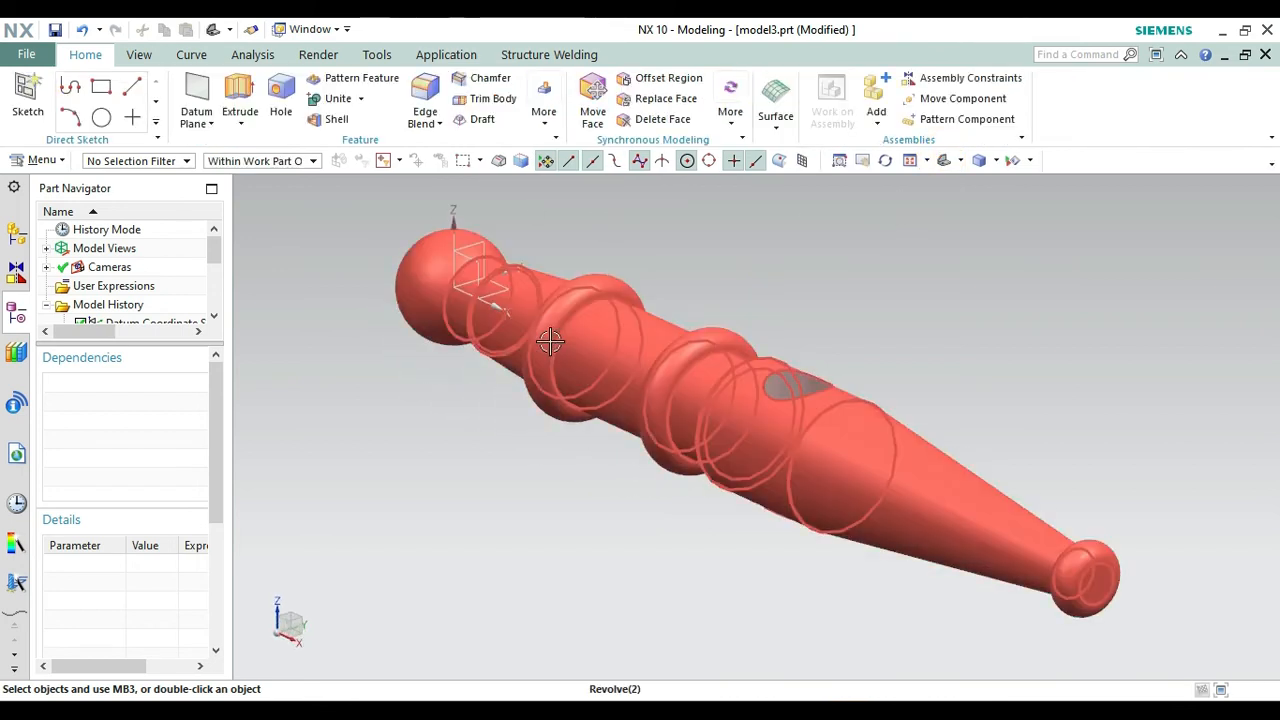
pyautogui.click(231, 92)
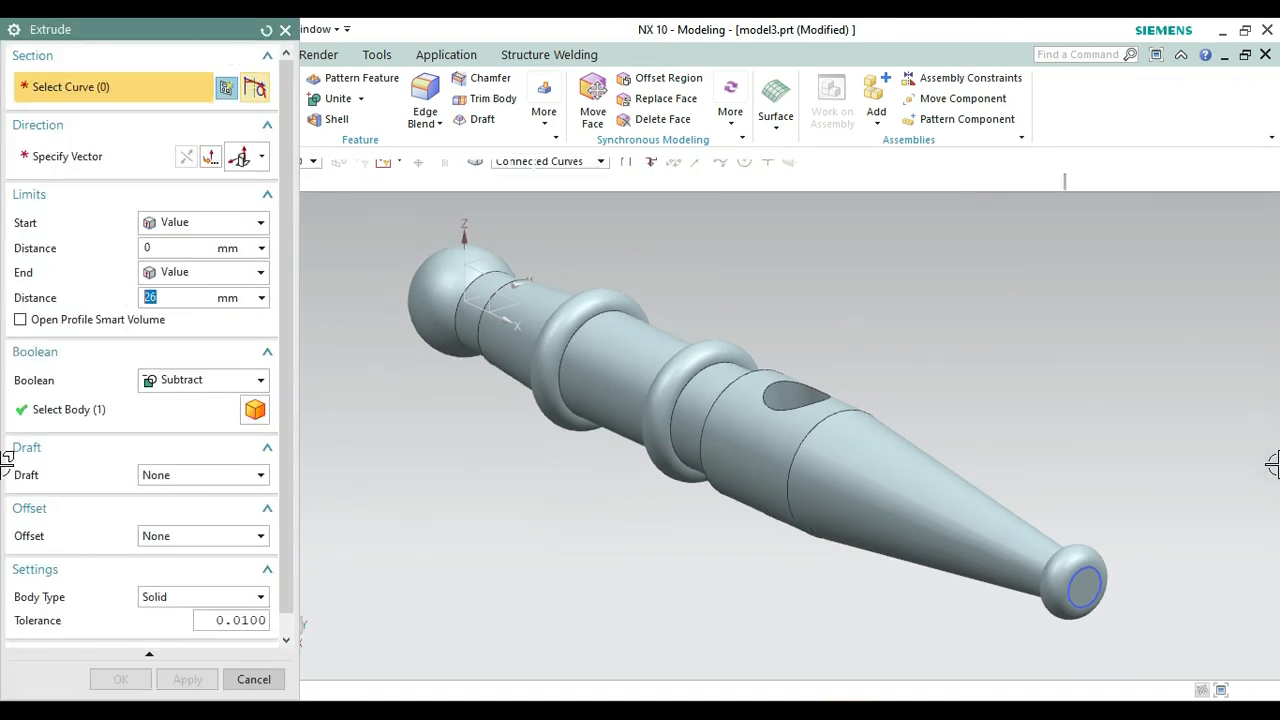
pyautogui.click(1092, 568)
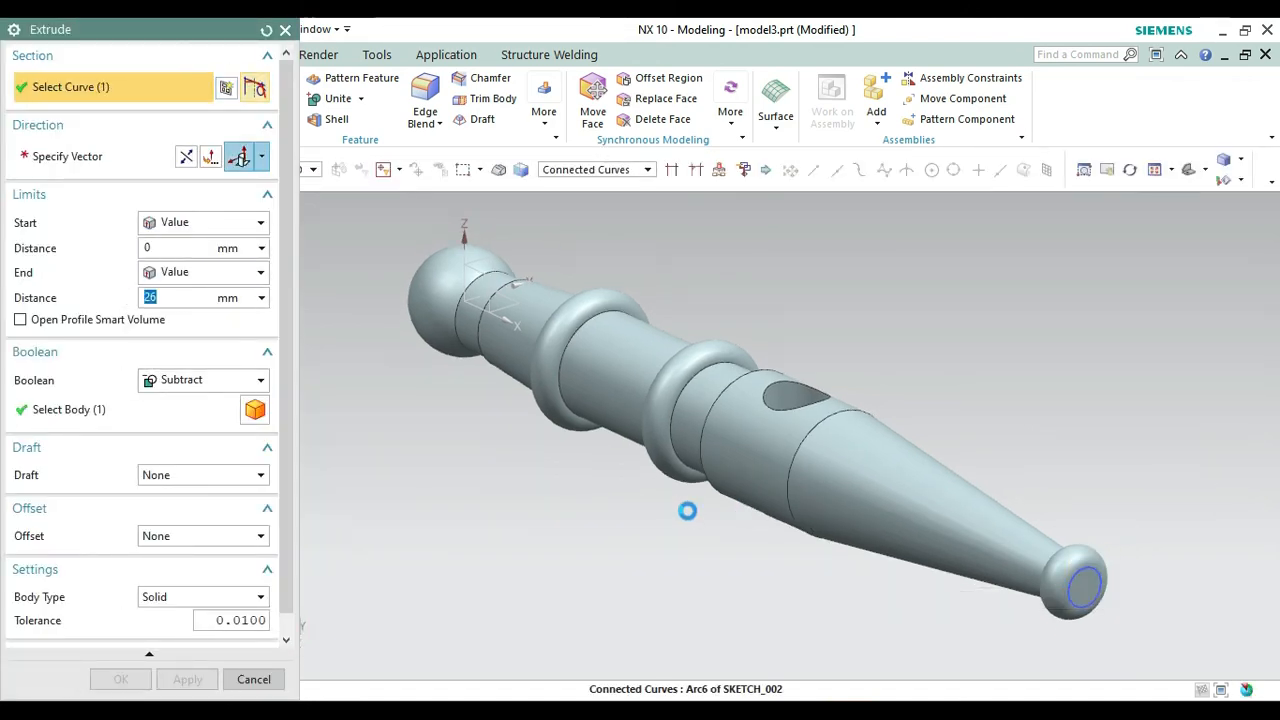
pyautogui.click(186, 157)
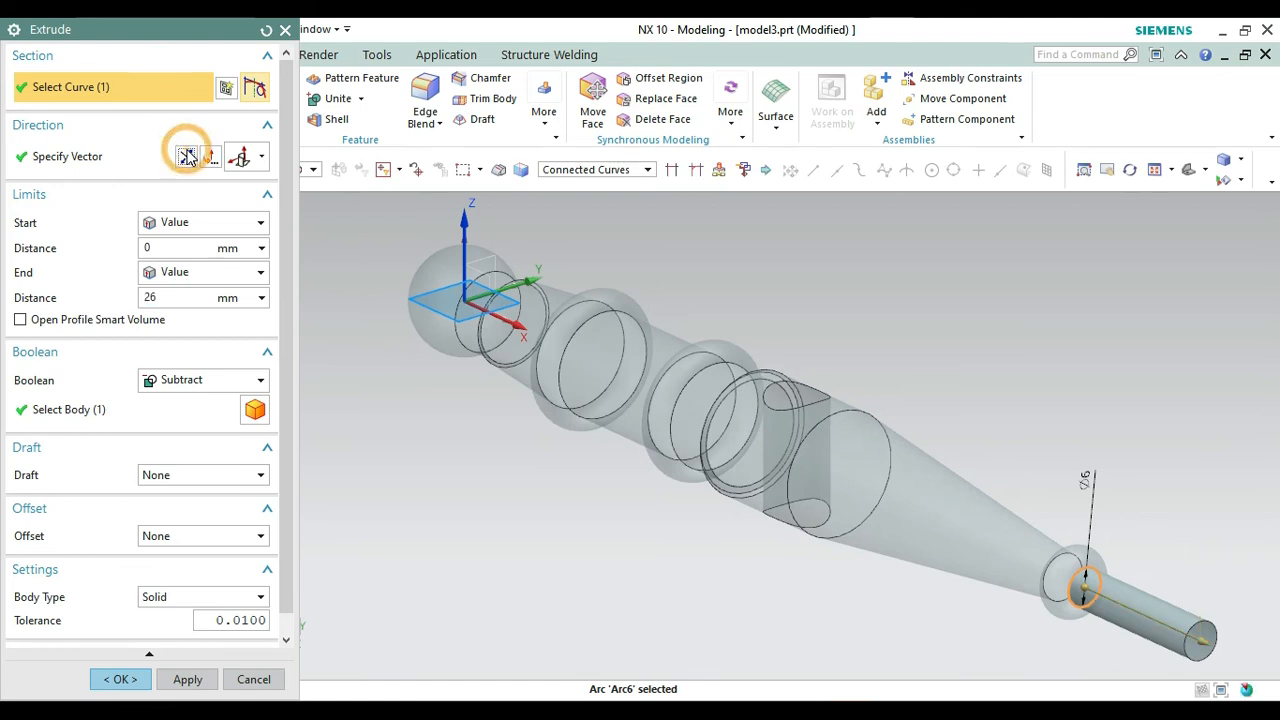
pyautogui.click(150, 296)
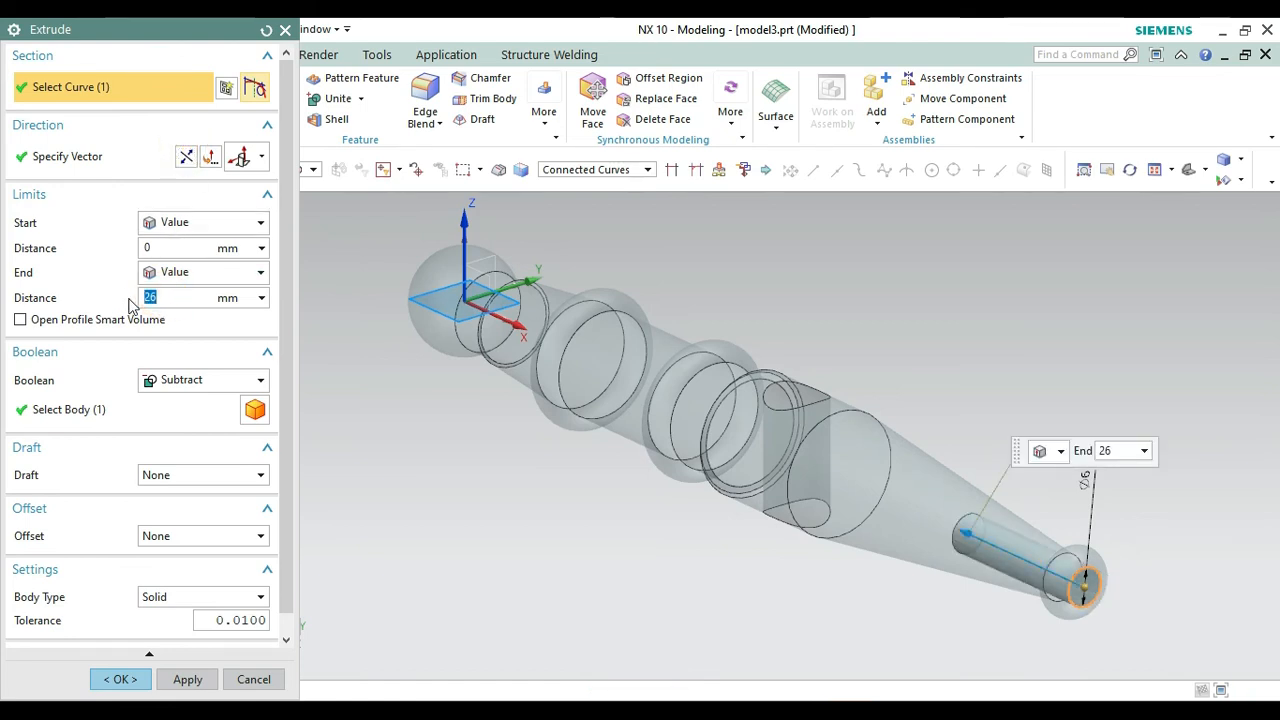
pyautogui.press('Return')
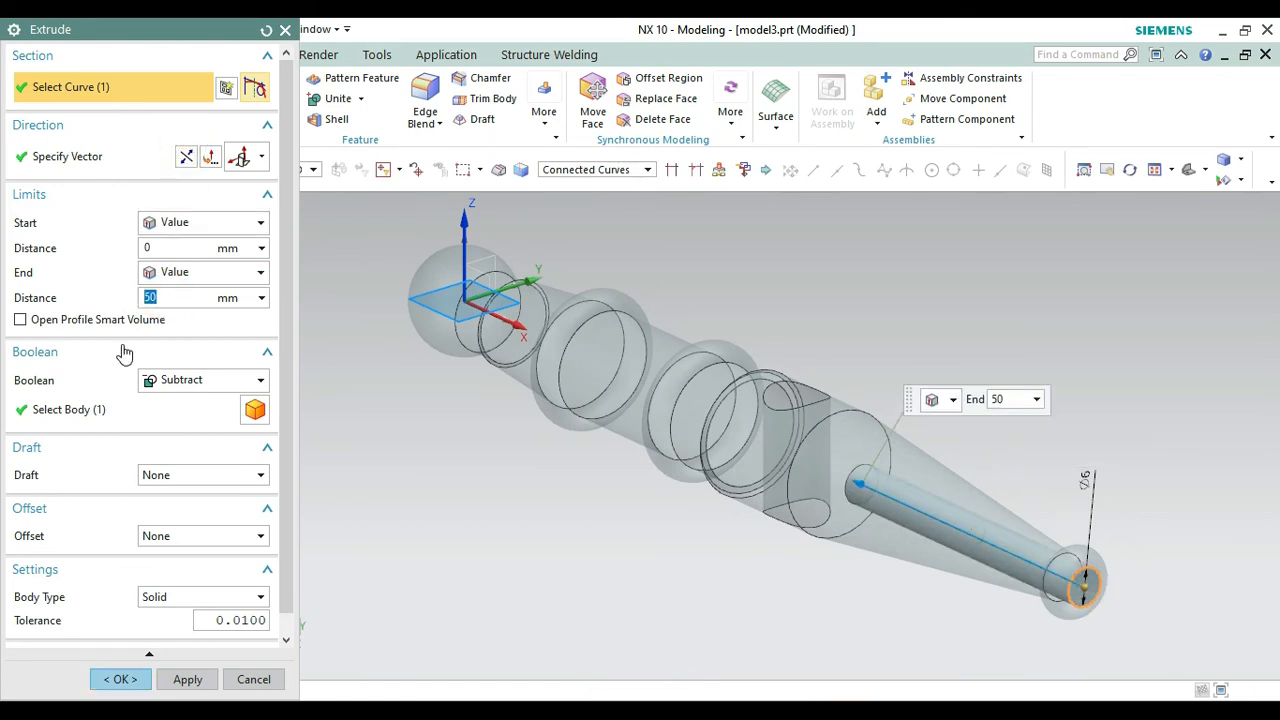
pyautogui.click(120, 679)
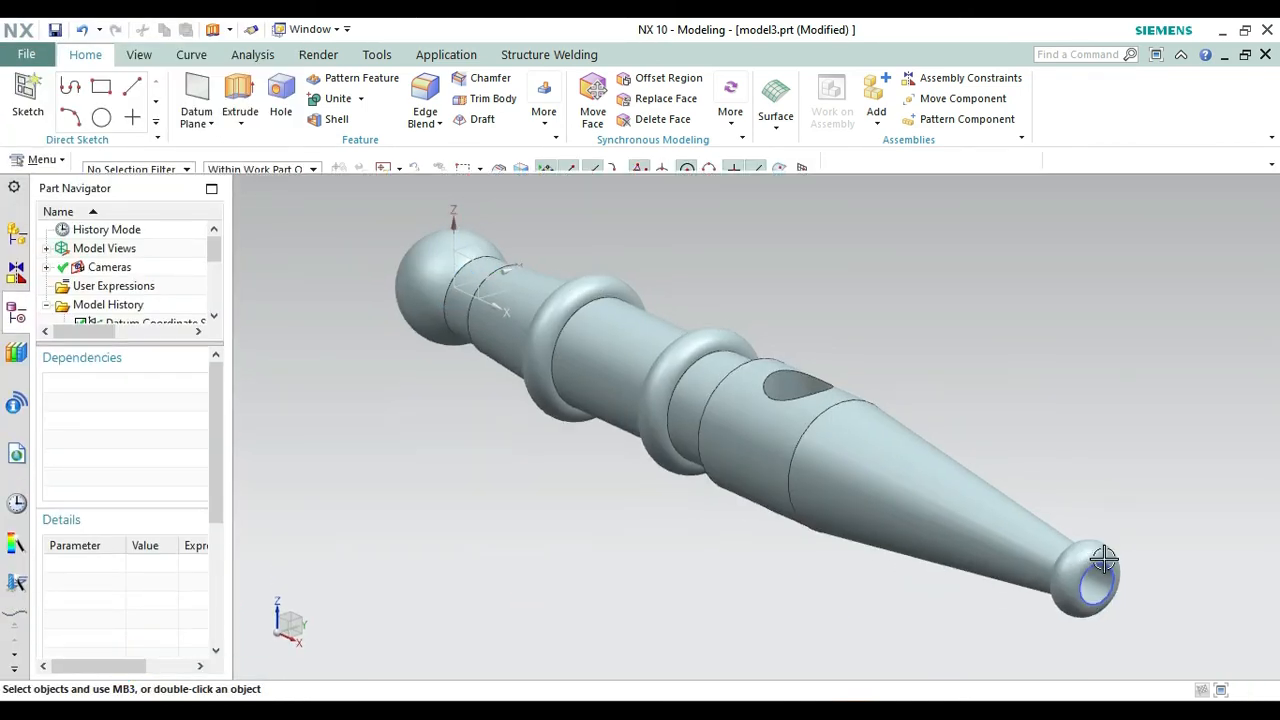
pyautogui.rightClick(1104, 566)
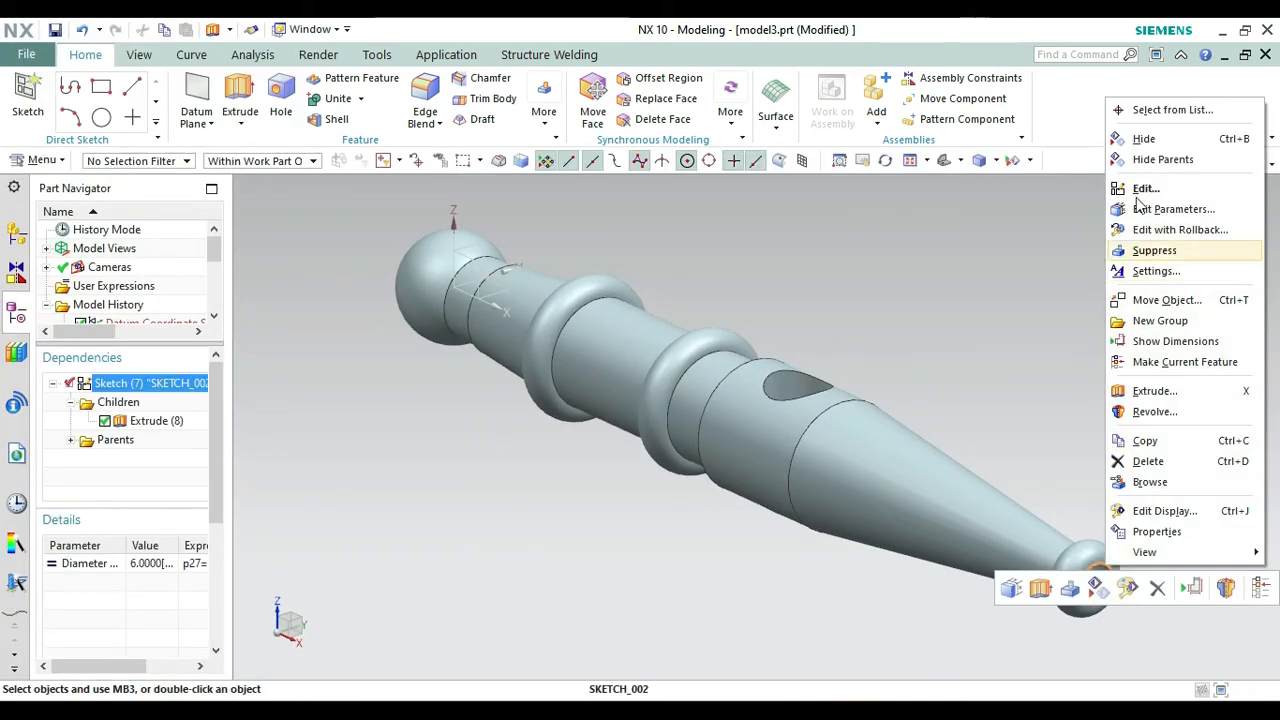
pyautogui.click(1140, 139)
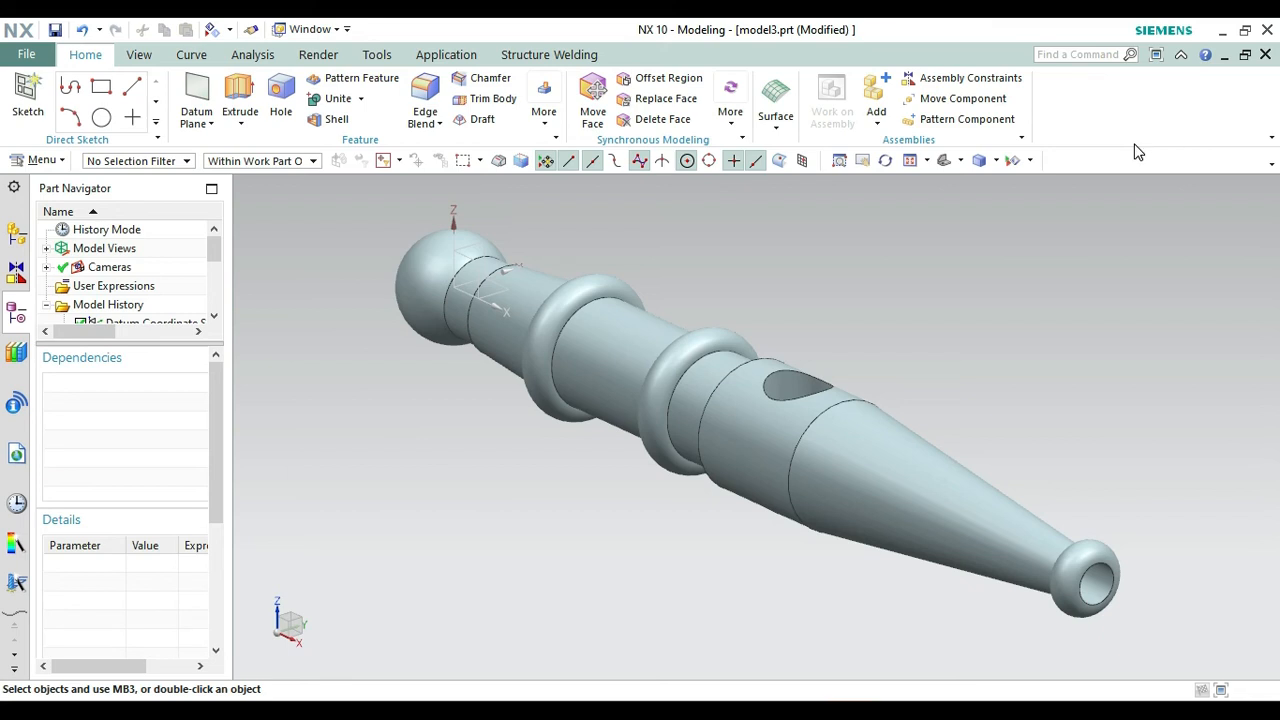
# Create a new millimetre assembly file named assembly1.prt from the Assembly template.
pyautogui.hotkey('ctrl', 'n')
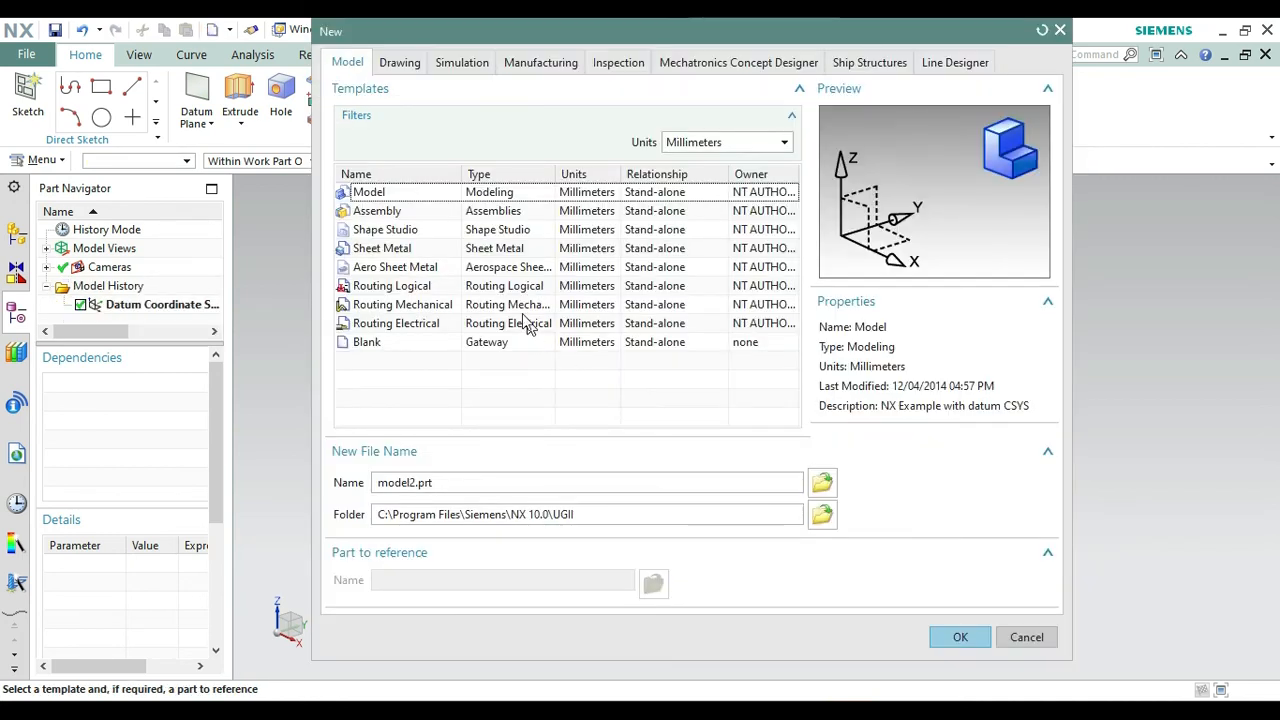
pyautogui.click(505, 220)
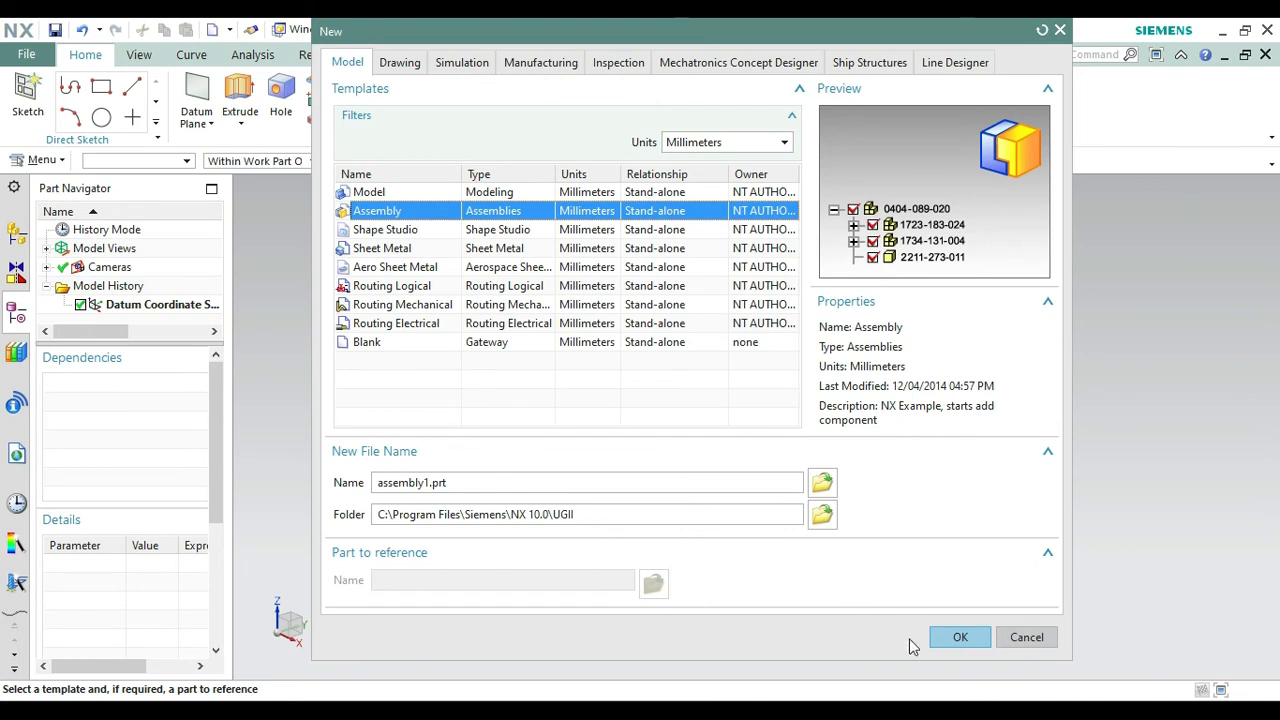
pyautogui.click(980, 643)
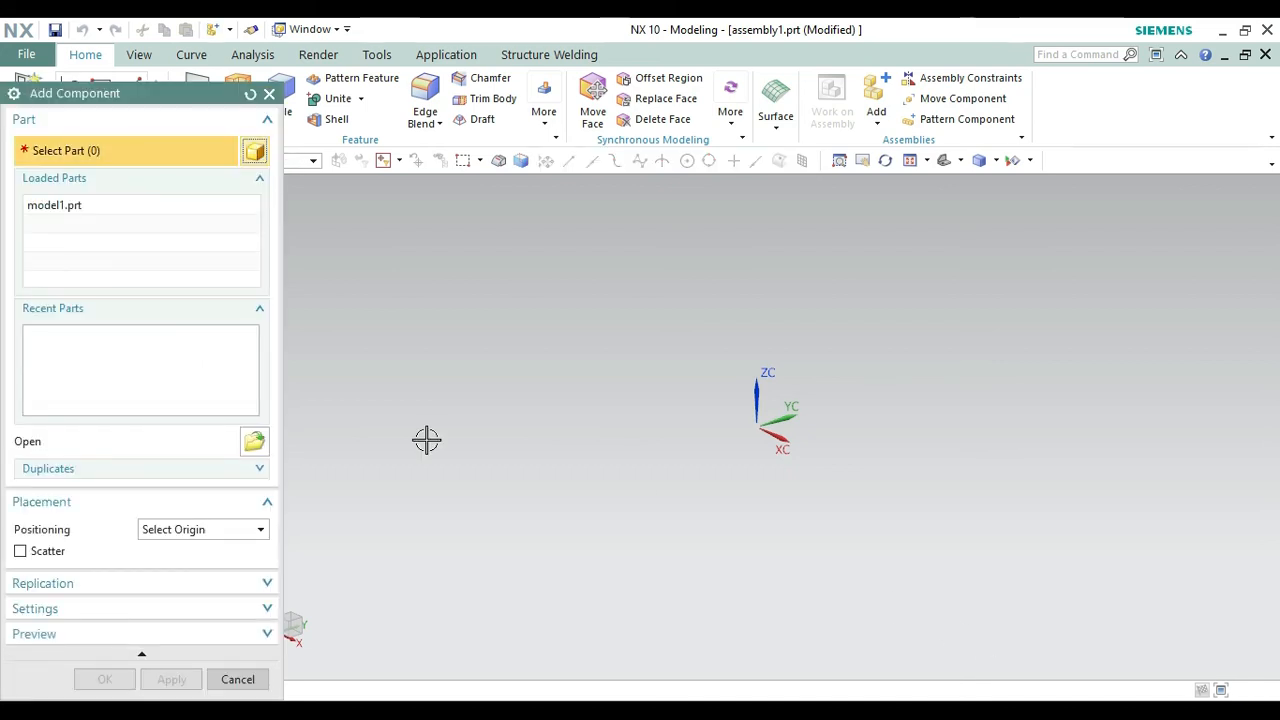
# Add the CANNON 1 part from the YOUTUBE NX folder to the assembly at the absolute origin (0, 0, 0).
pyautogui.click(255, 444)
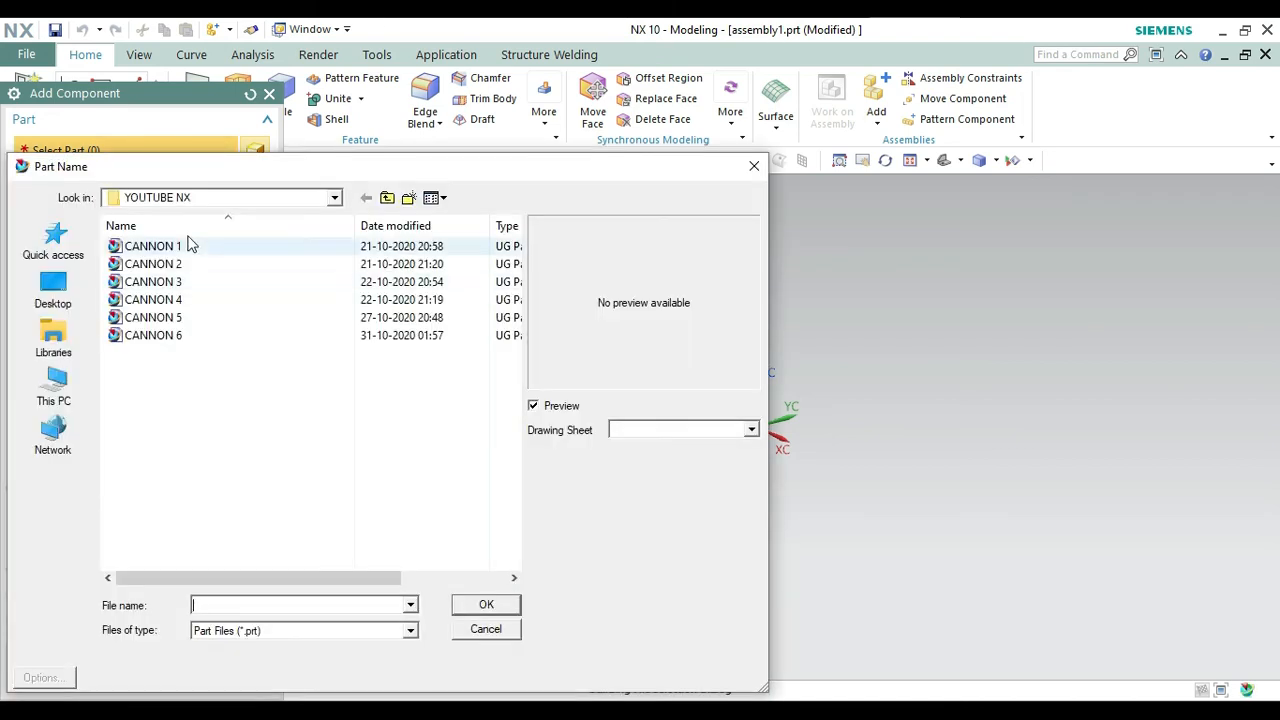
pyautogui.click(196, 249)
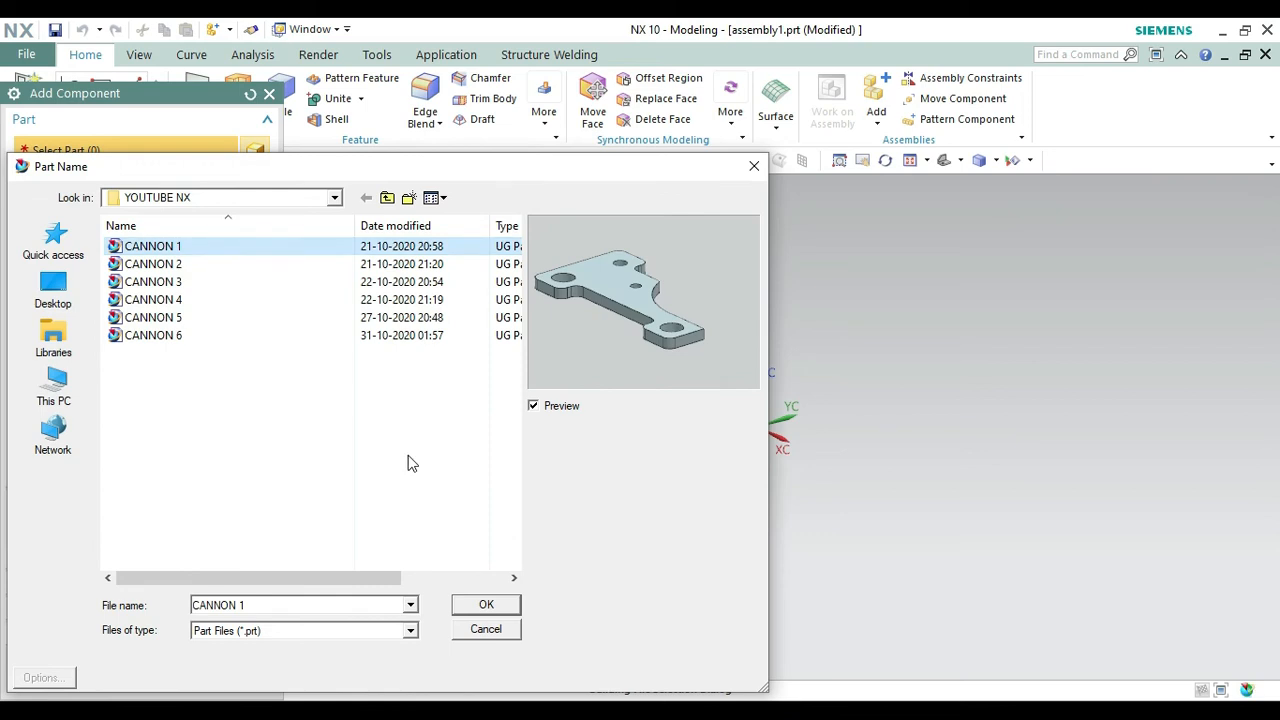
pyautogui.click(487, 605)
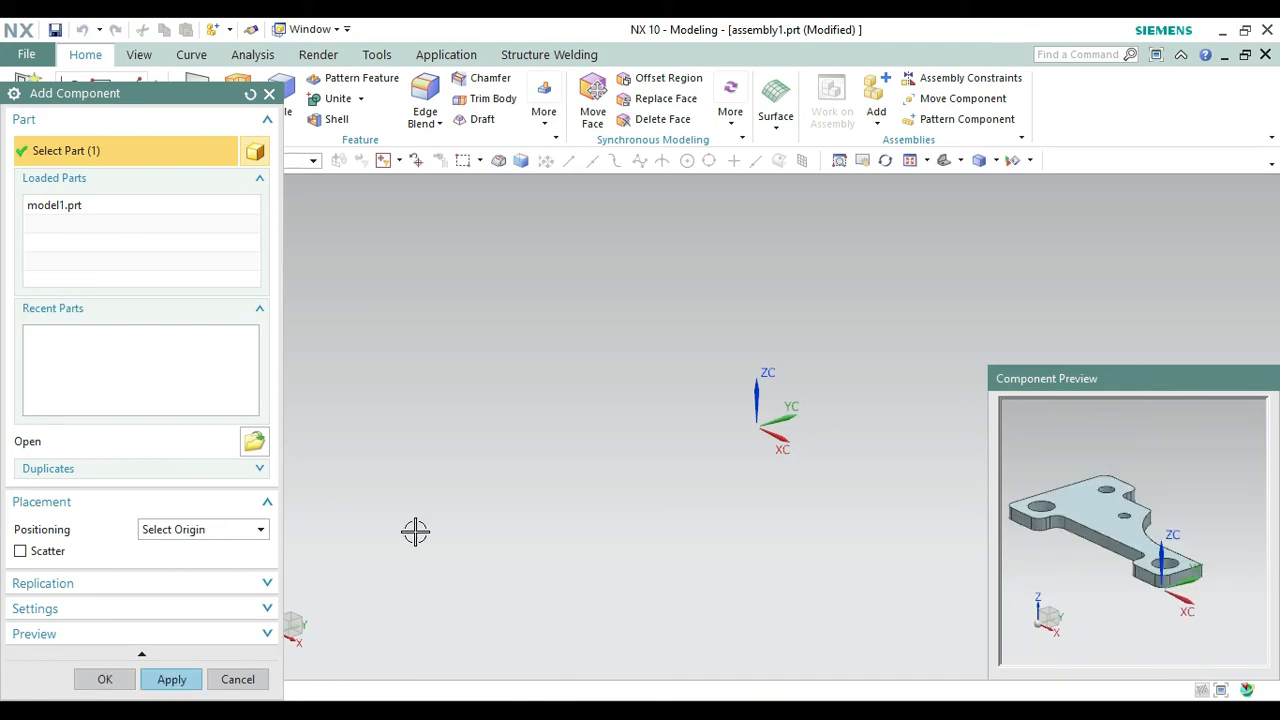
pyautogui.click(171, 679)
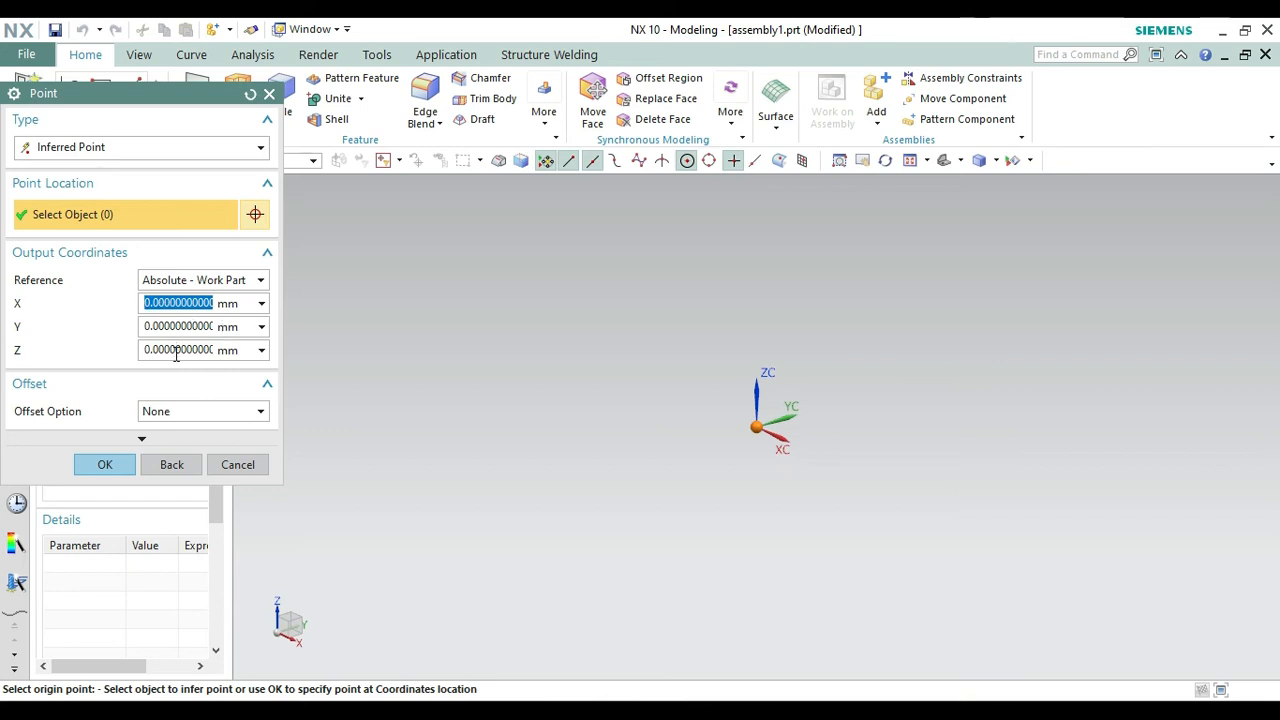
pyautogui.click(106, 465)
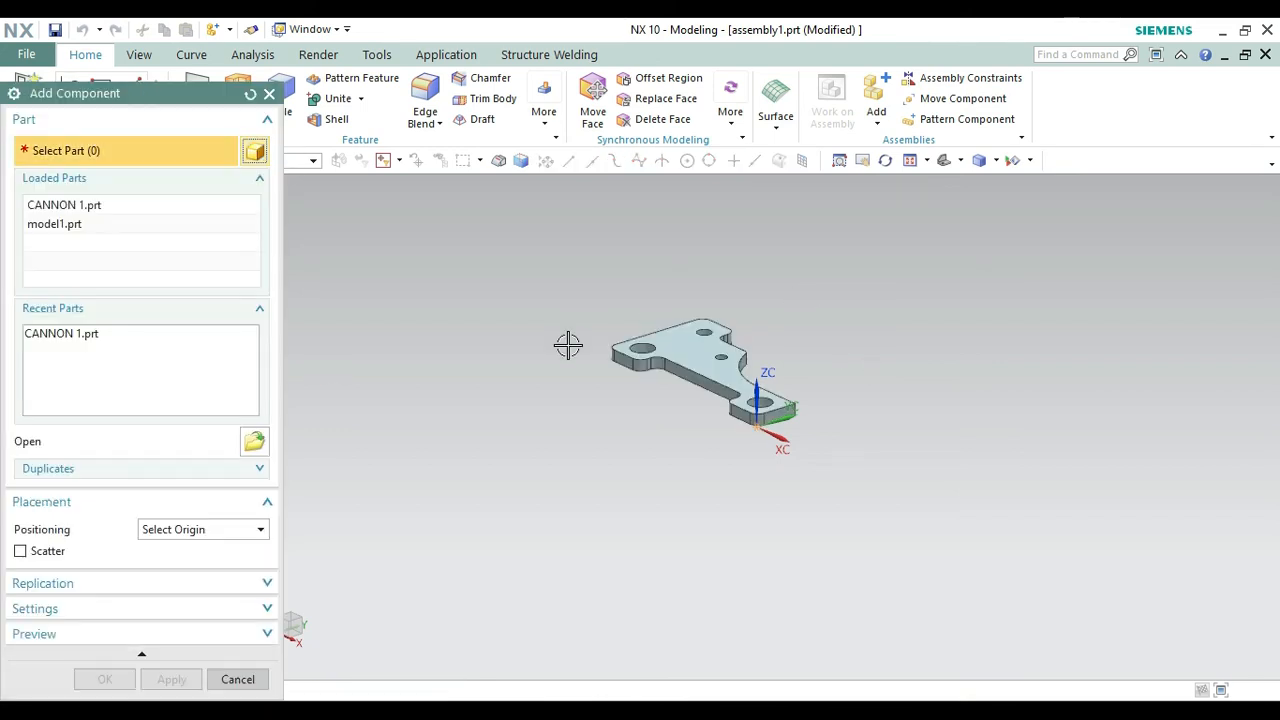
# Add the CANNON 2 part as a component placed at the absolute origin.
pyautogui.click(254, 442)
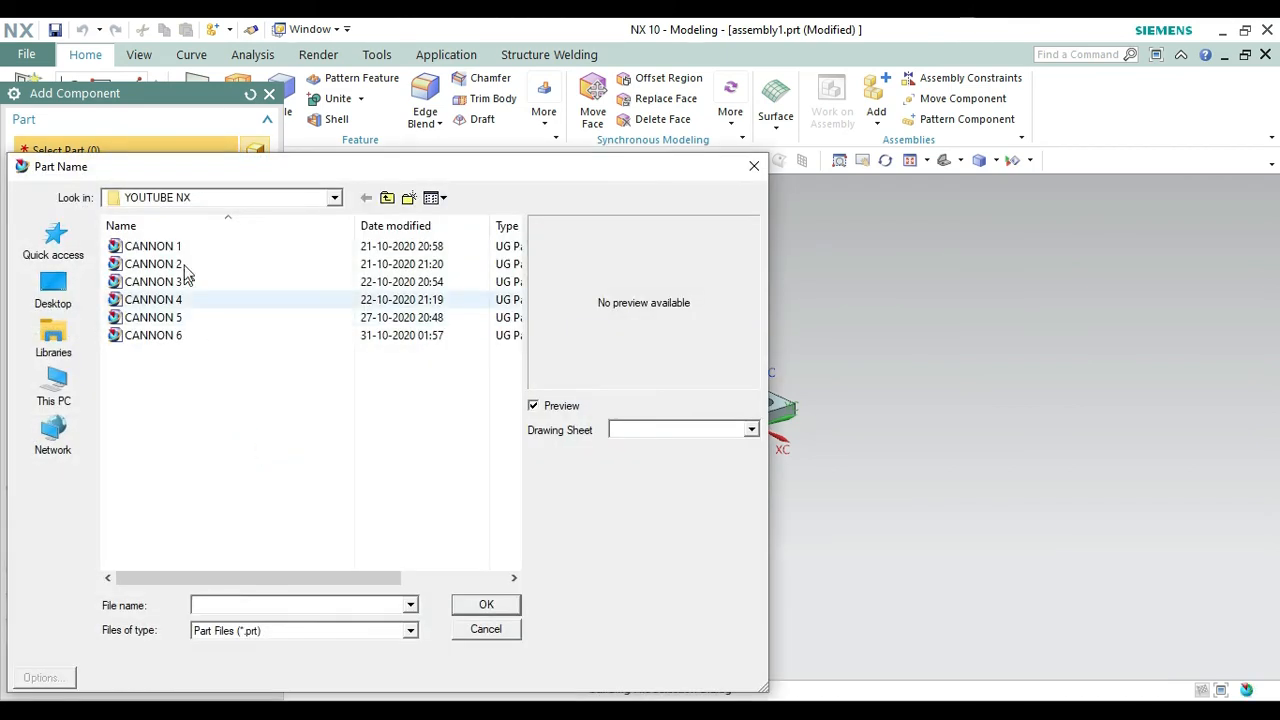
pyautogui.click(175, 264)
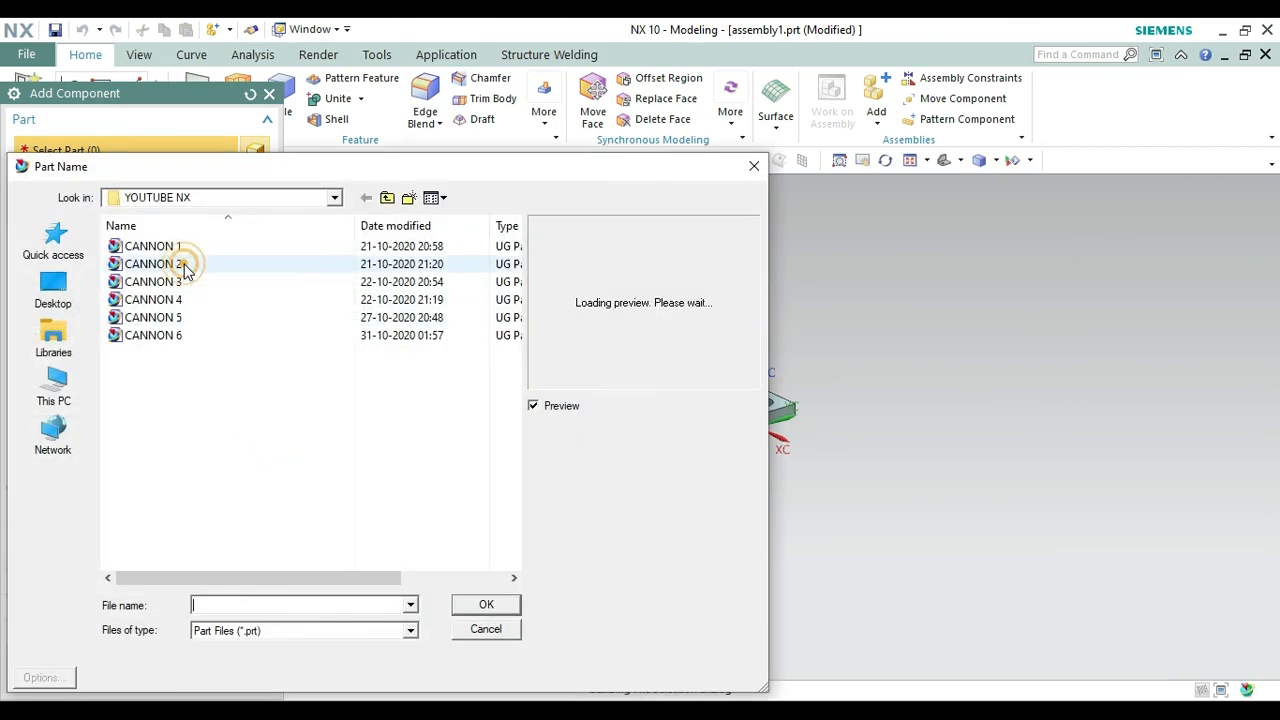
pyautogui.click(485, 604)
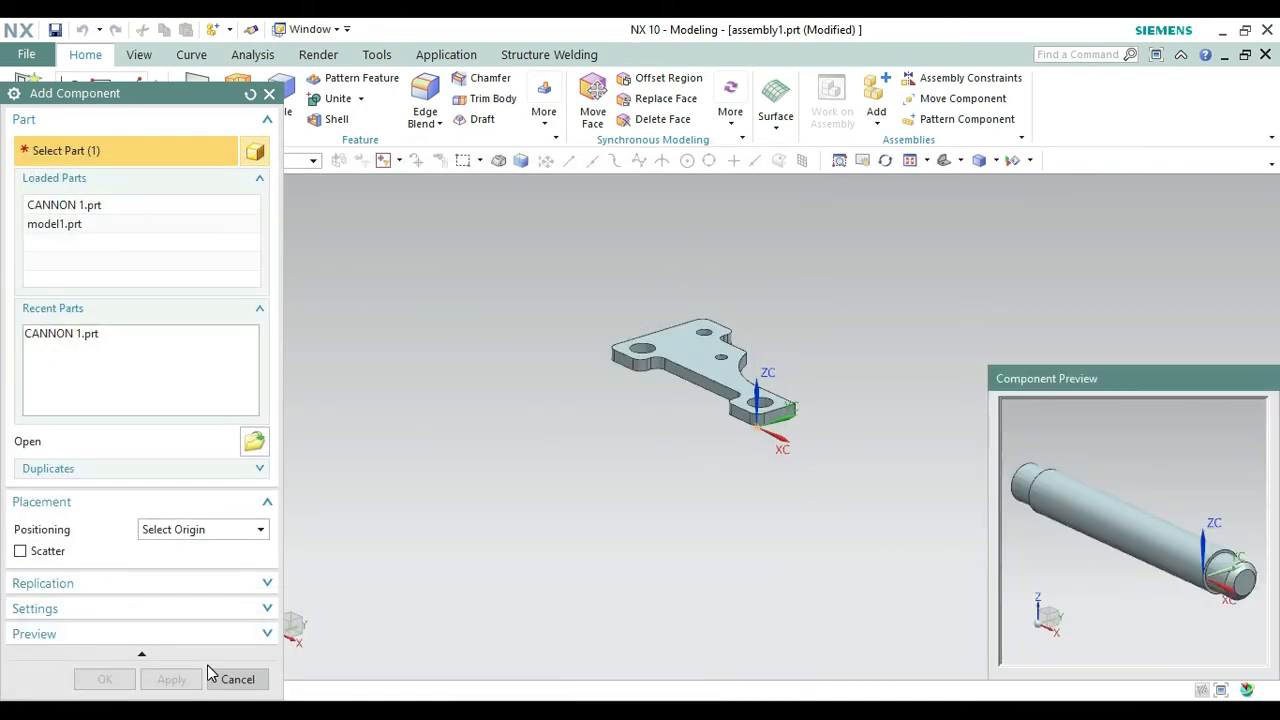
pyautogui.click(155, 680)
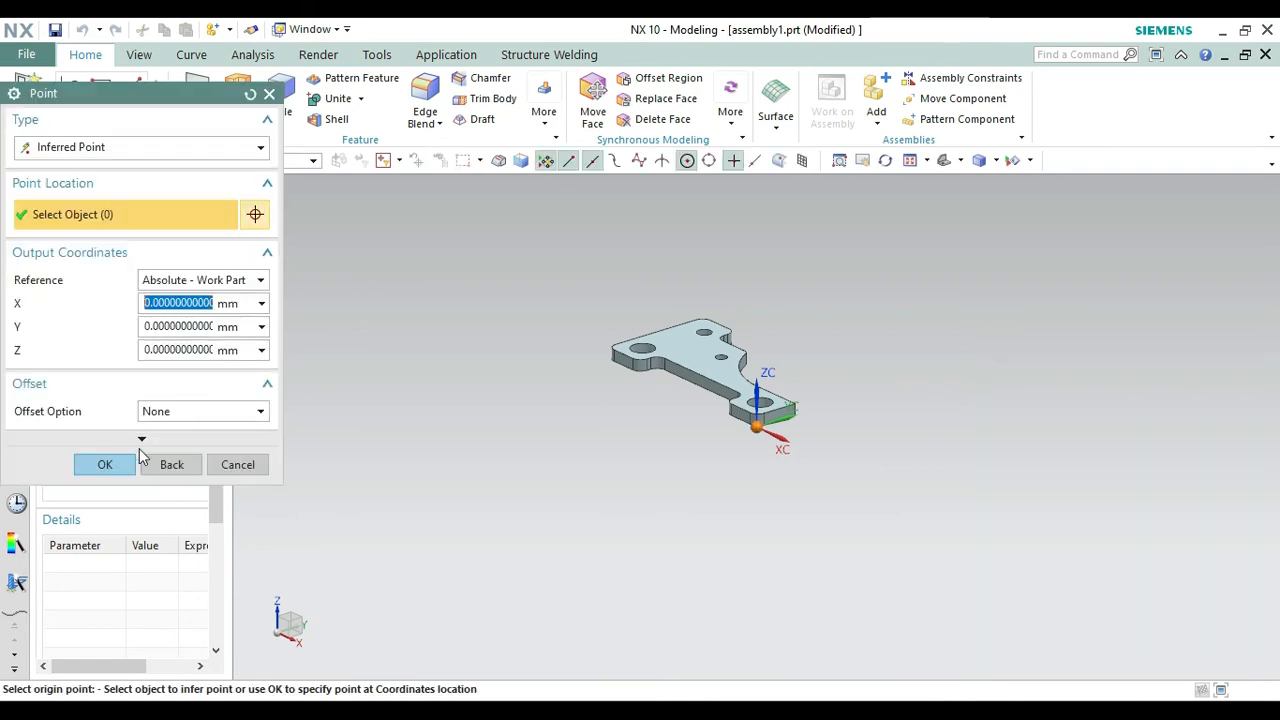
pyautogui.click(108, 462)
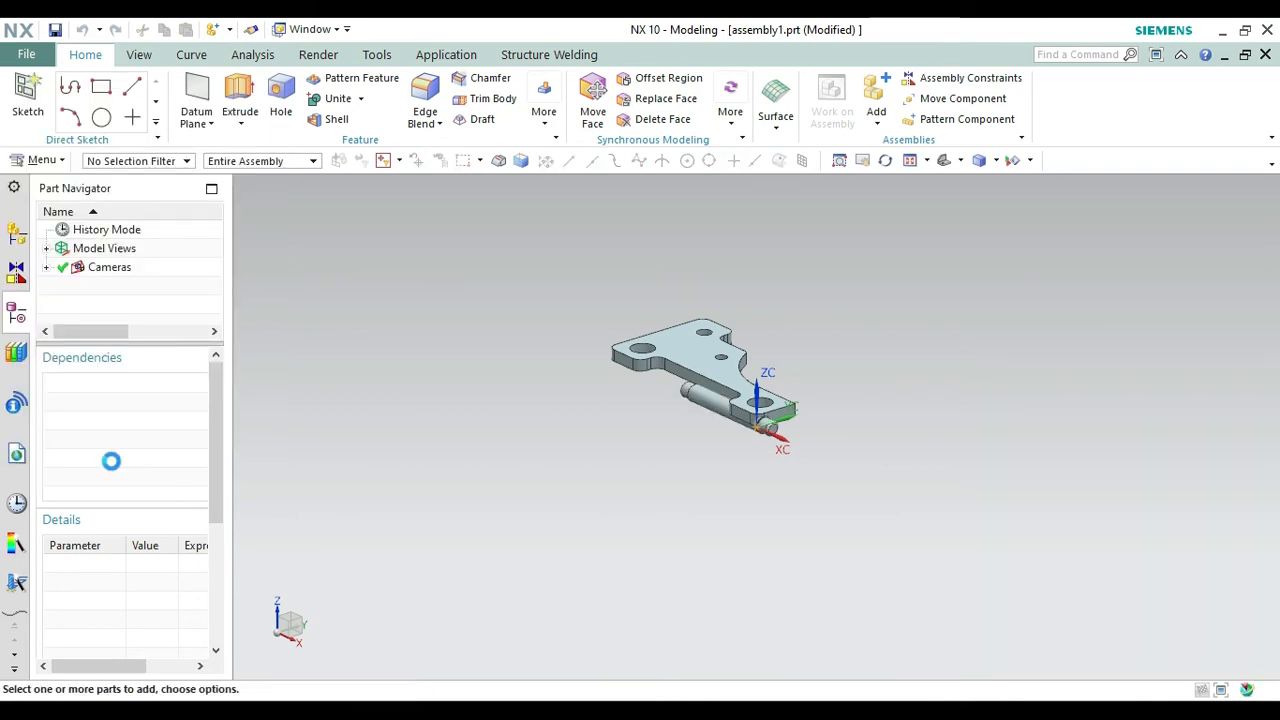
# Add the CANNON 3 part as a component placed at the absolute origin.
pyautogui.click(254, 441)
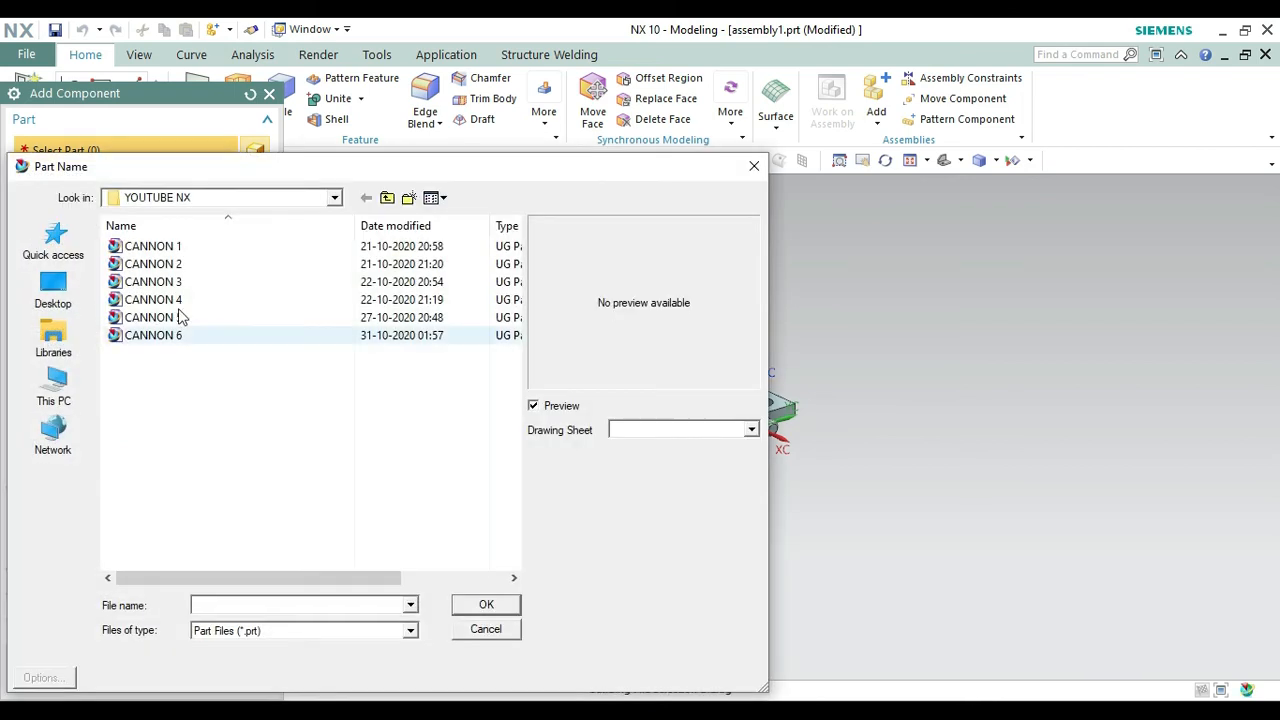
pyautogui.click(168, 283)
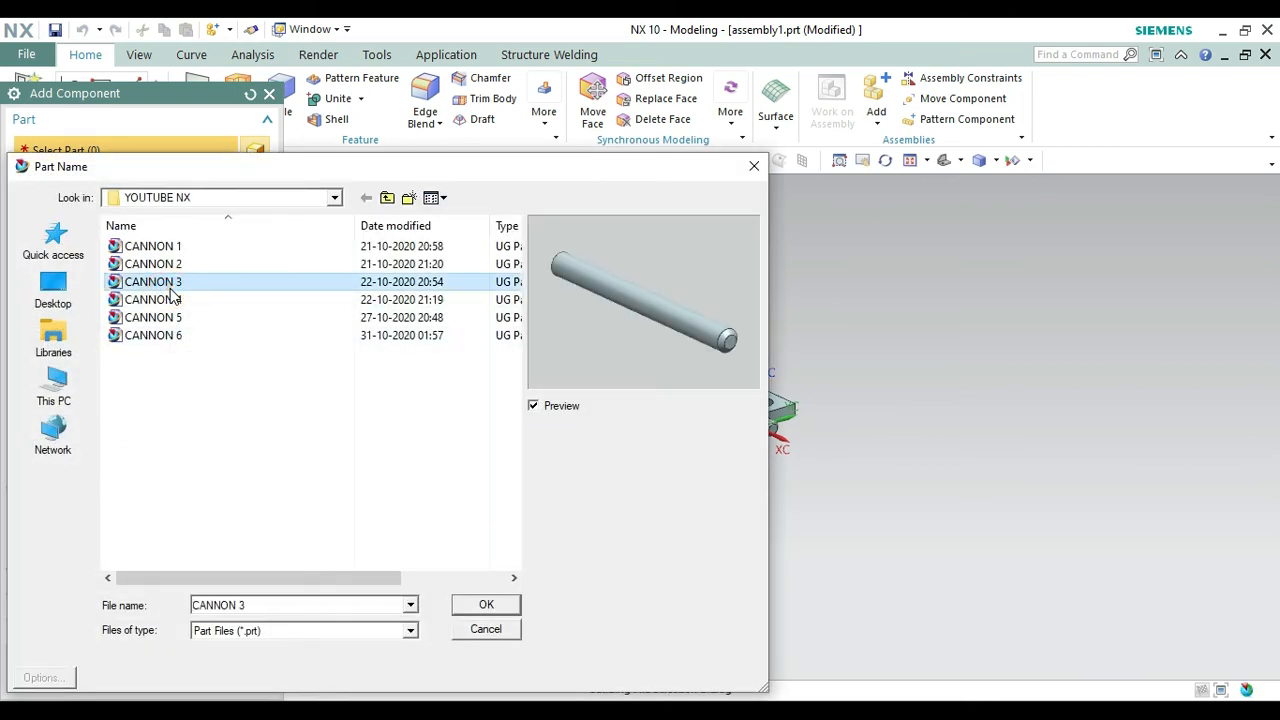
pyautogui.click(496, 606)
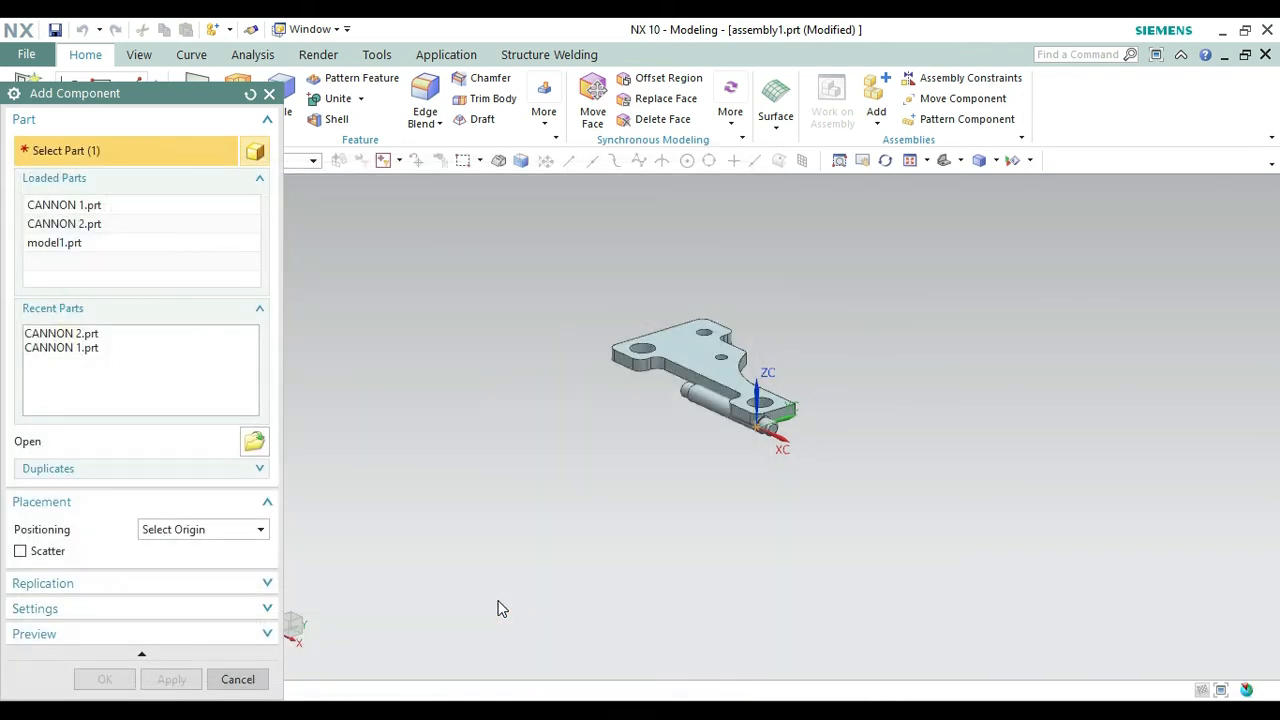
pyautogui.click(168, 679)
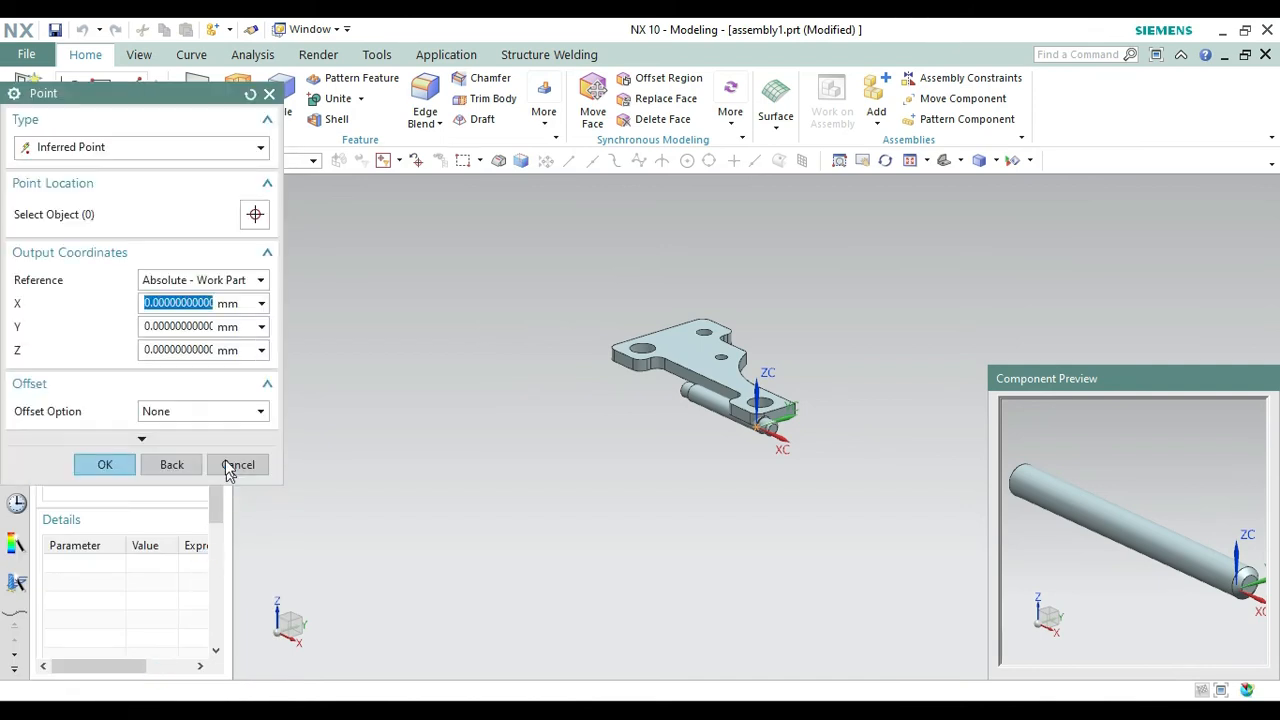
pyautogui.click(108, 464)
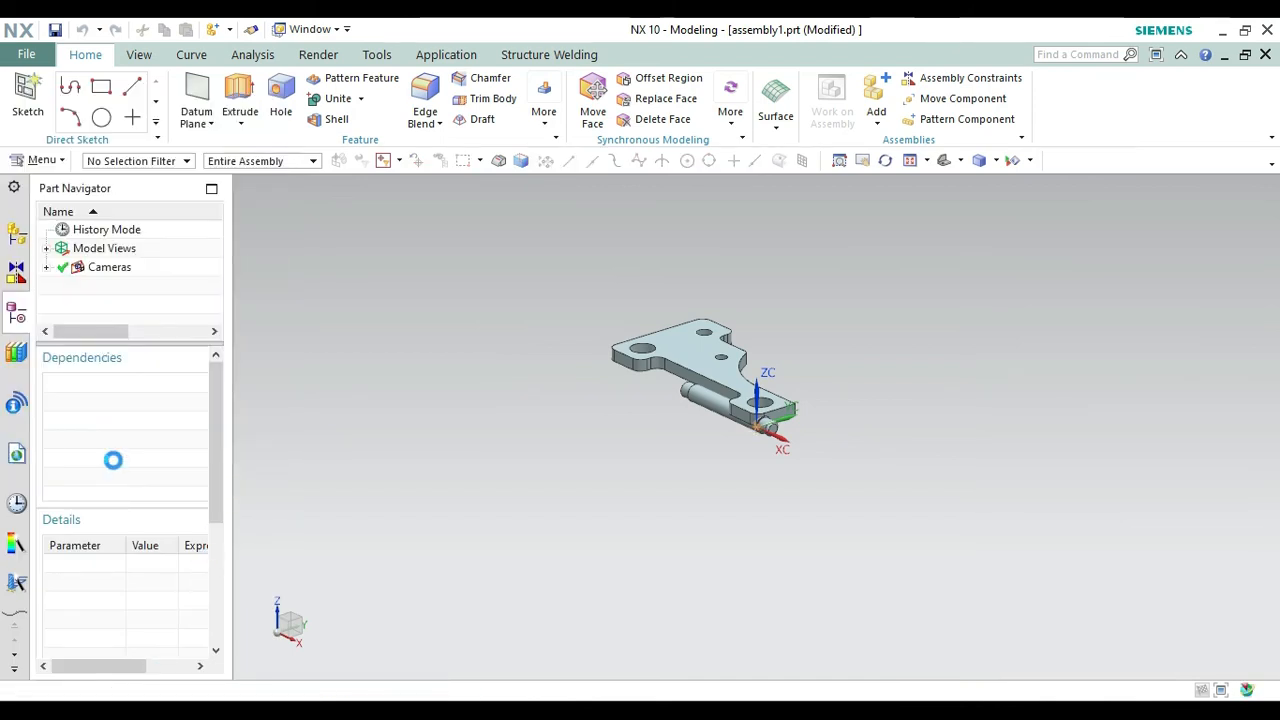
# Add the CANNON 4 part as a component placed at the absolute origin, and finish adding components.
pyautogui.click(254, 441)
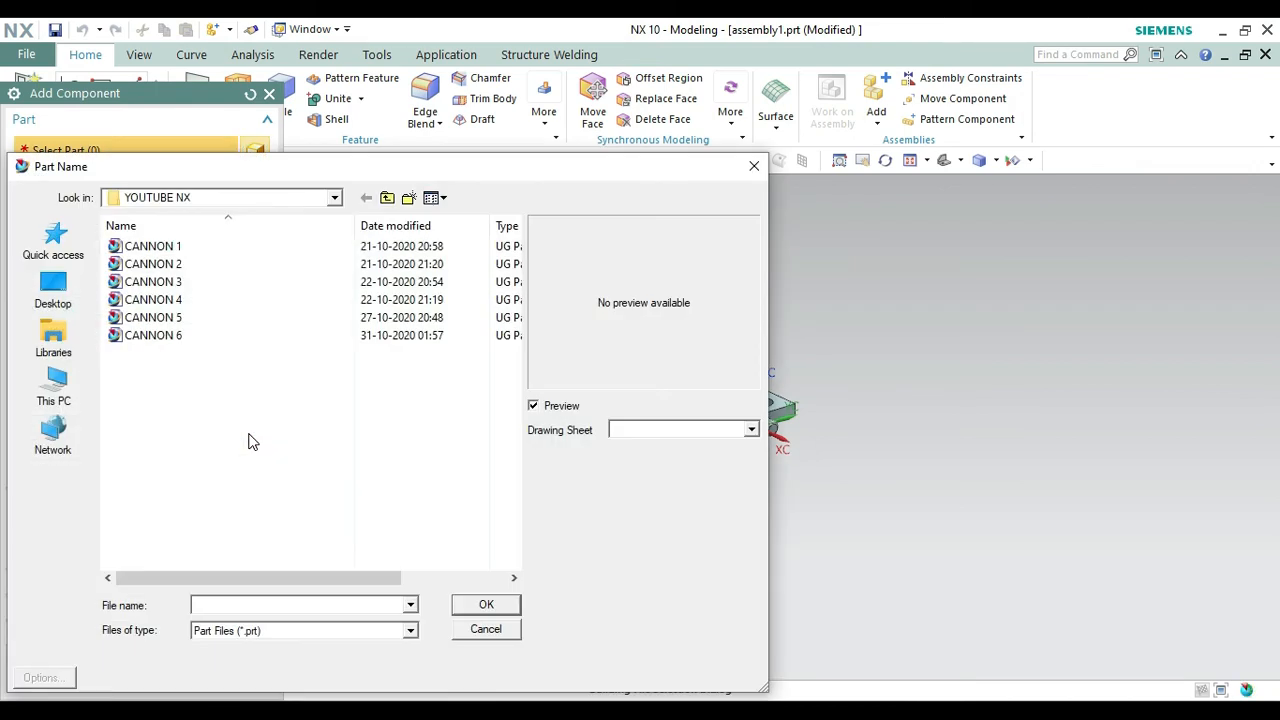
pyautogui.click(214, 300)
pyautogui.click(480, 606)
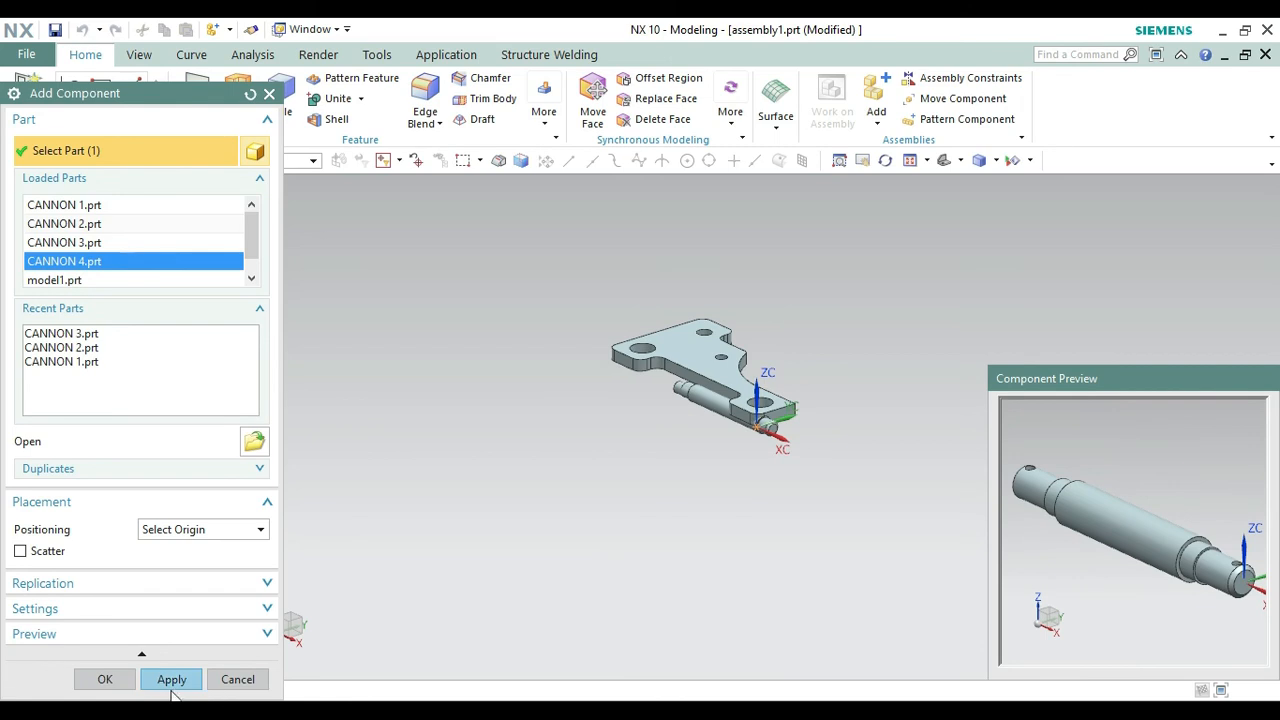
pyautogui.click(171, 679)
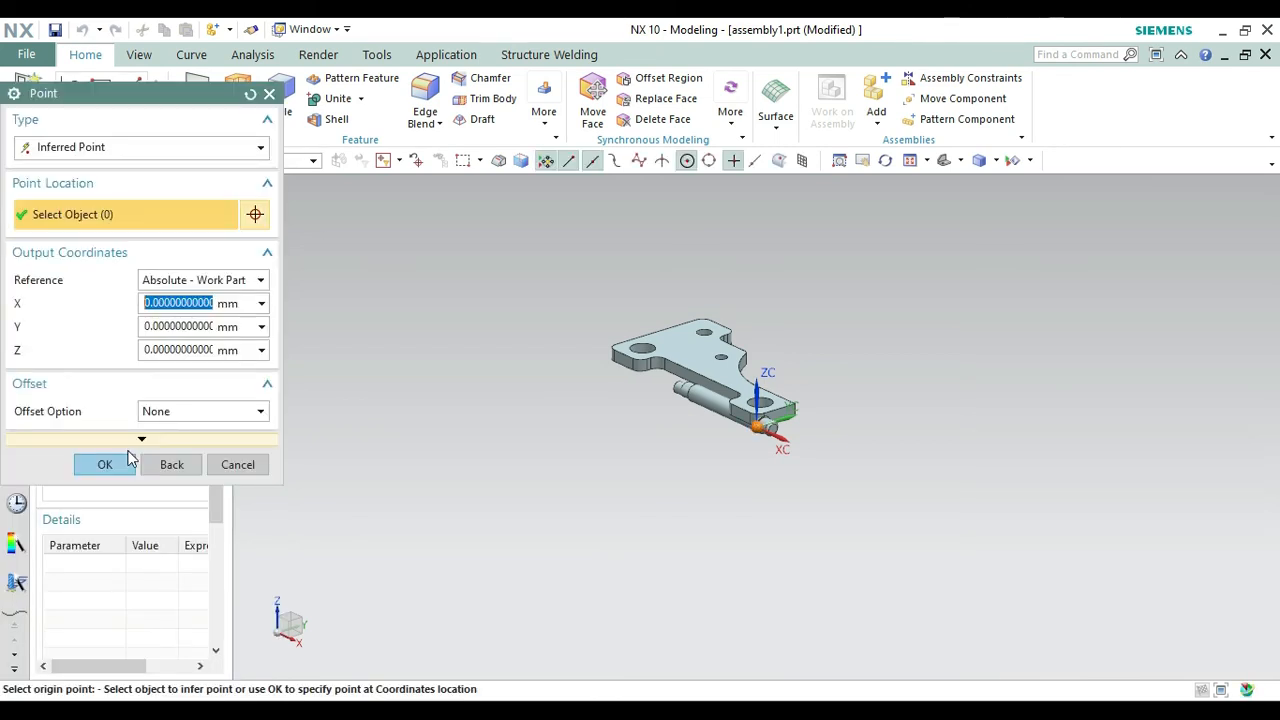
pyautogui.click(123, 456)
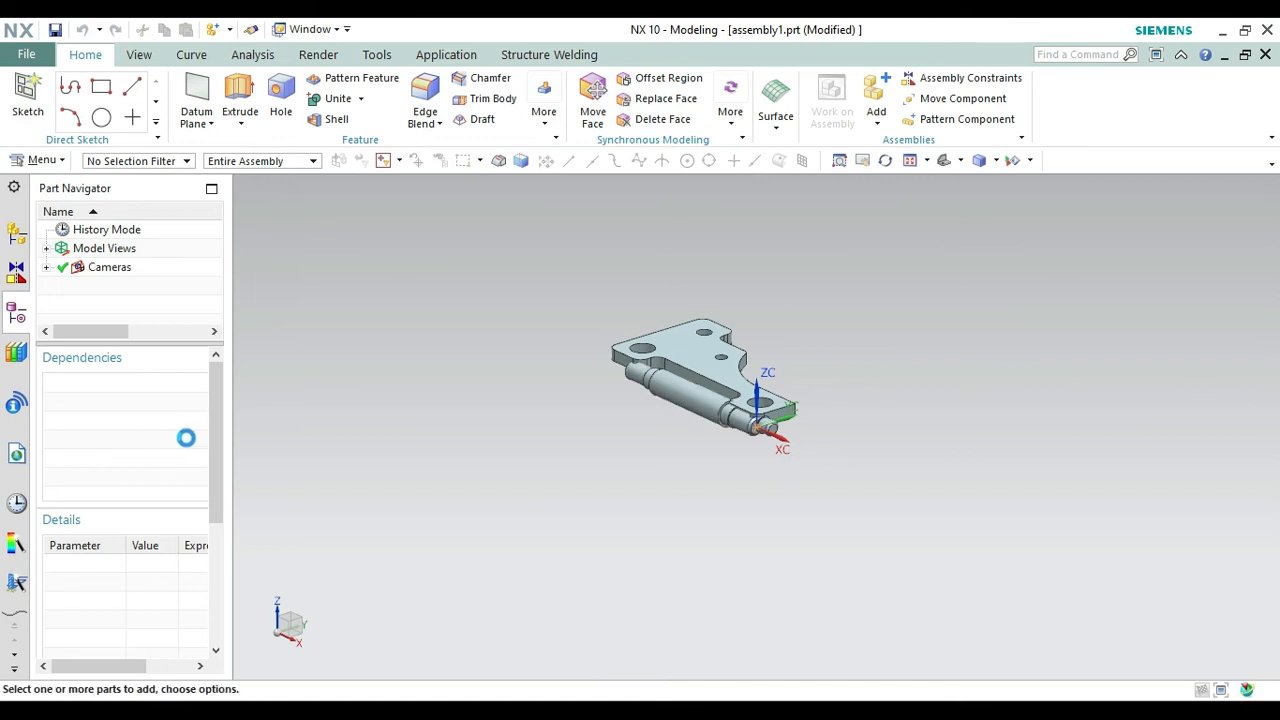
pyautogui.click(255, 444)
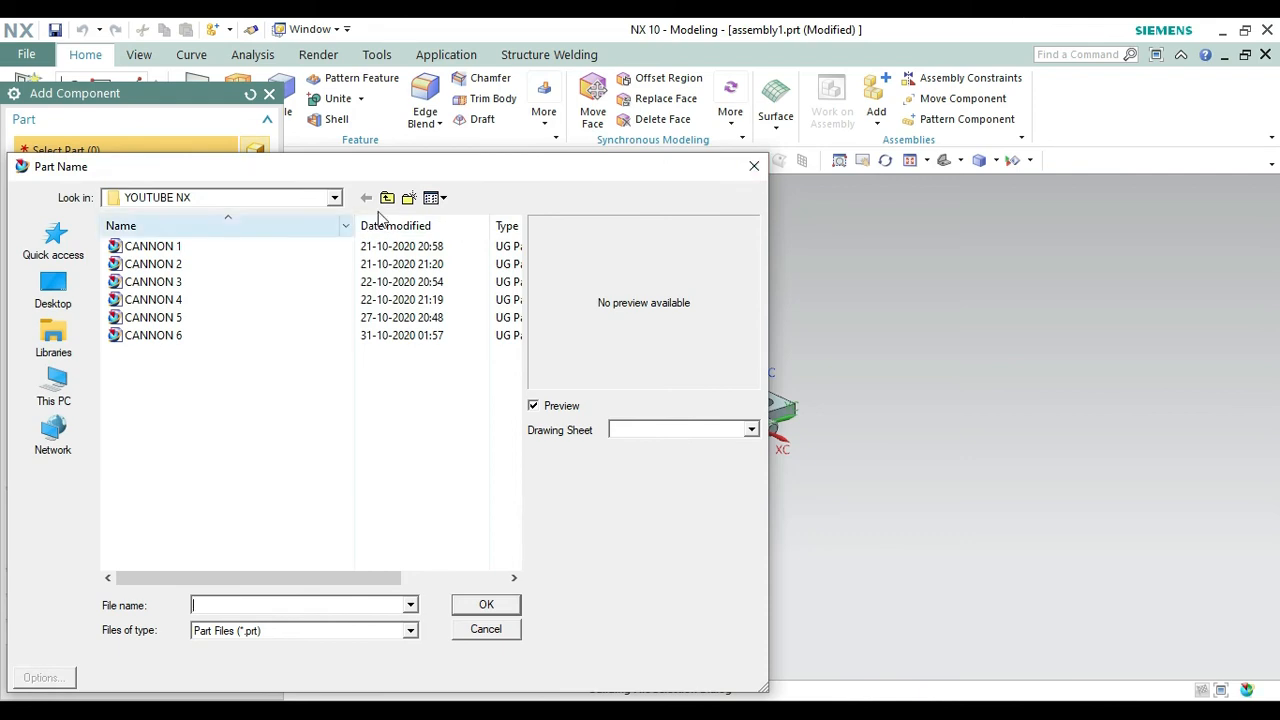
pyautogui.click(760, 166)
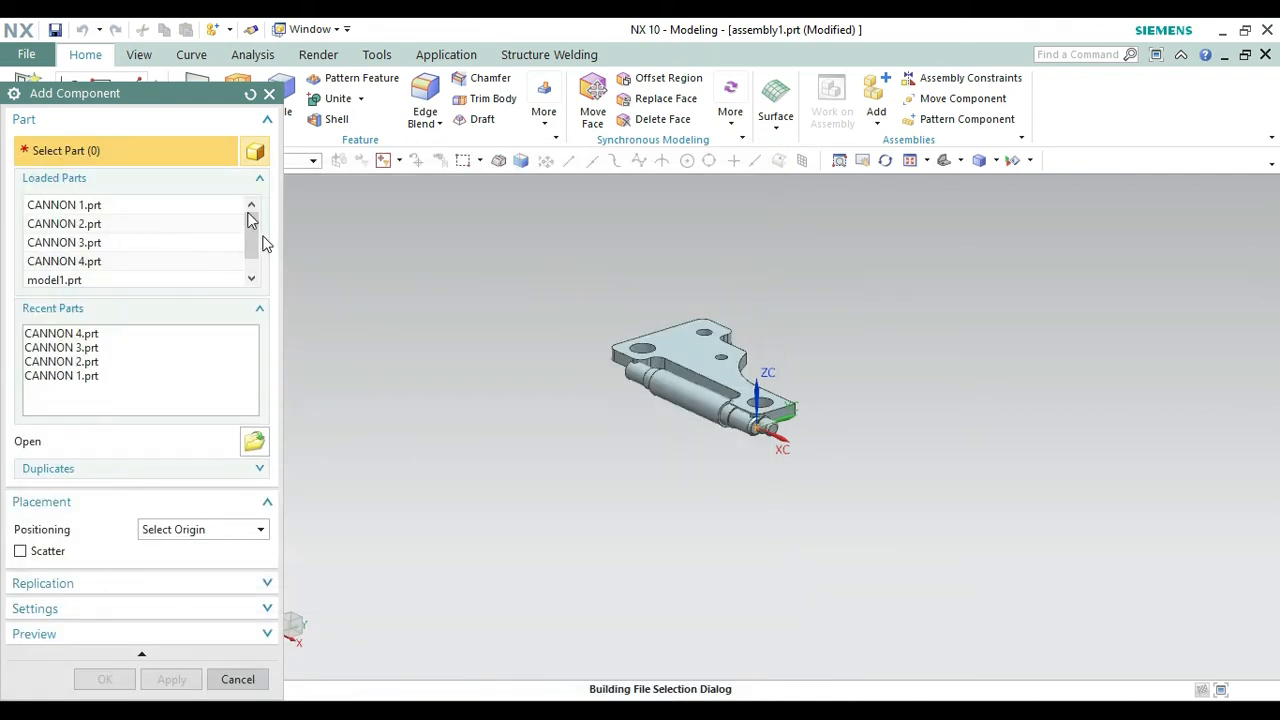
pyautogui.click(269, 93)
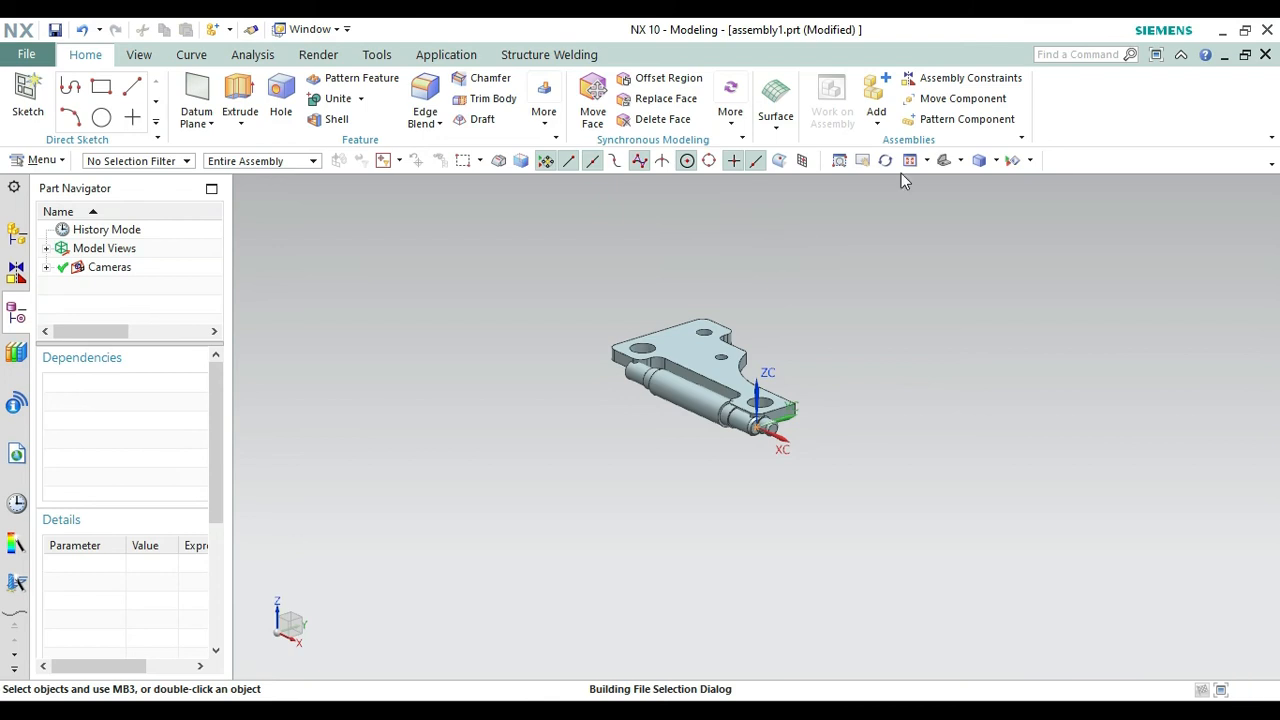
# Move the CANNON 1 plate dynamically away from the overlapping shafts, placing it clear behind them, and apply the move.
pyautogui.click(944, 160)
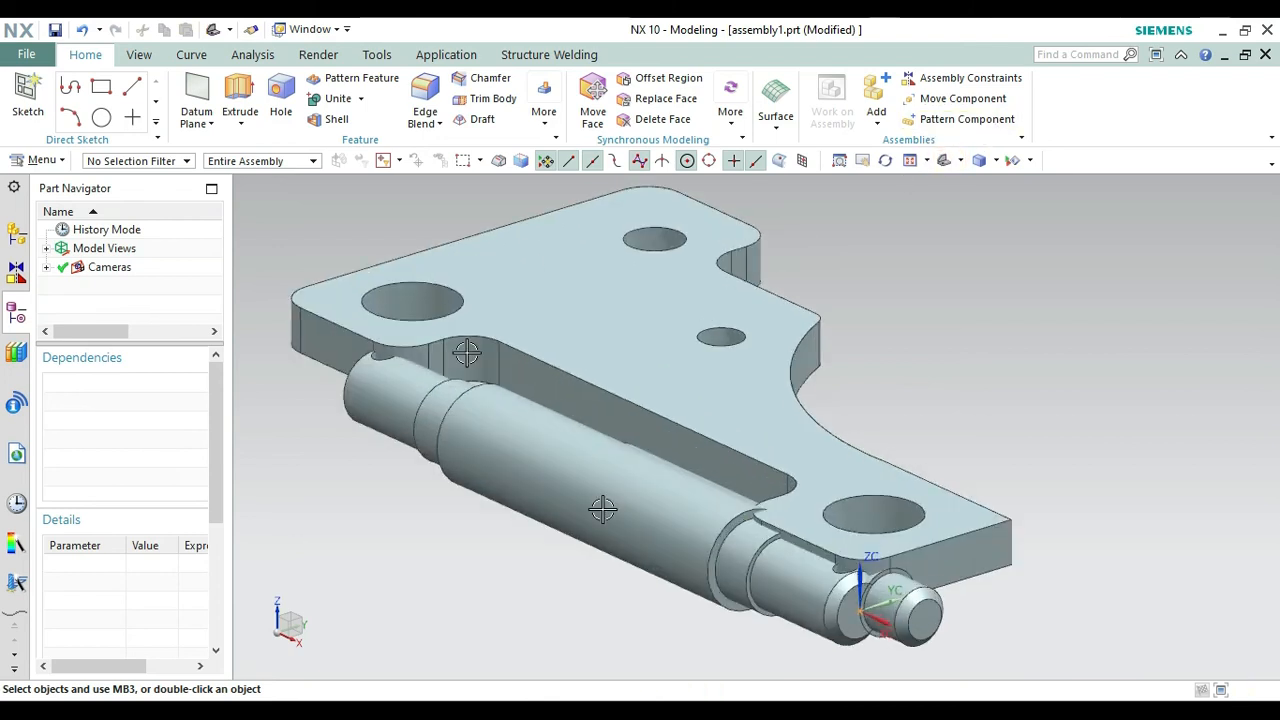
pyautogui.click(751, 391)
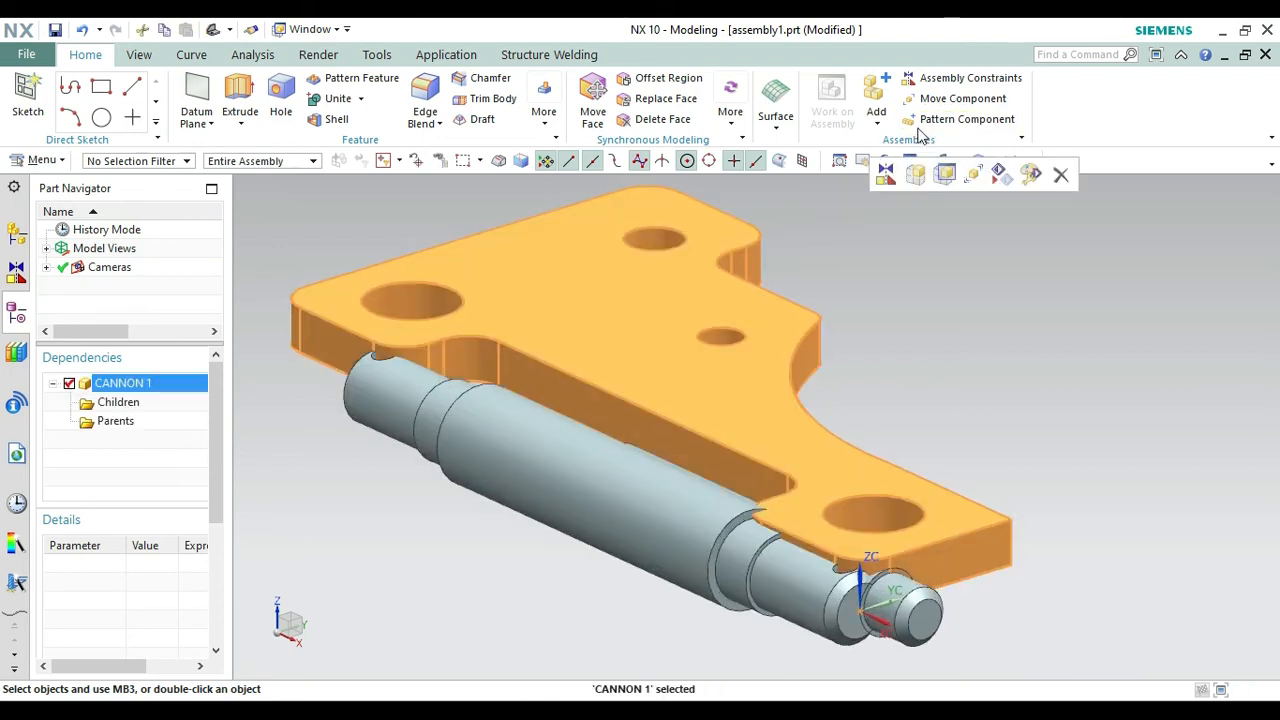
pyautogui.click(943, 100)
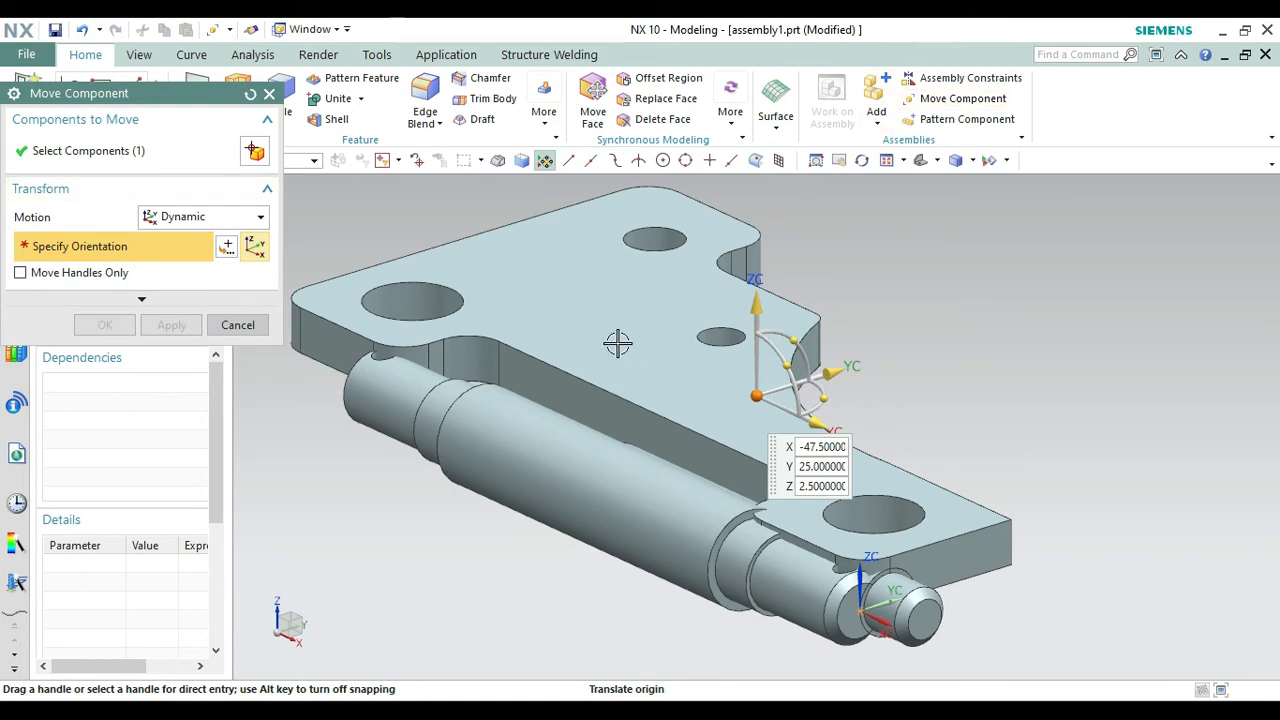
pyautogui.moveTo(752, 390); pyautogui.dragTo(1056, 364)
pyautogui.scroll(-2, 997, 341)
pyautogui.click(168, 325)
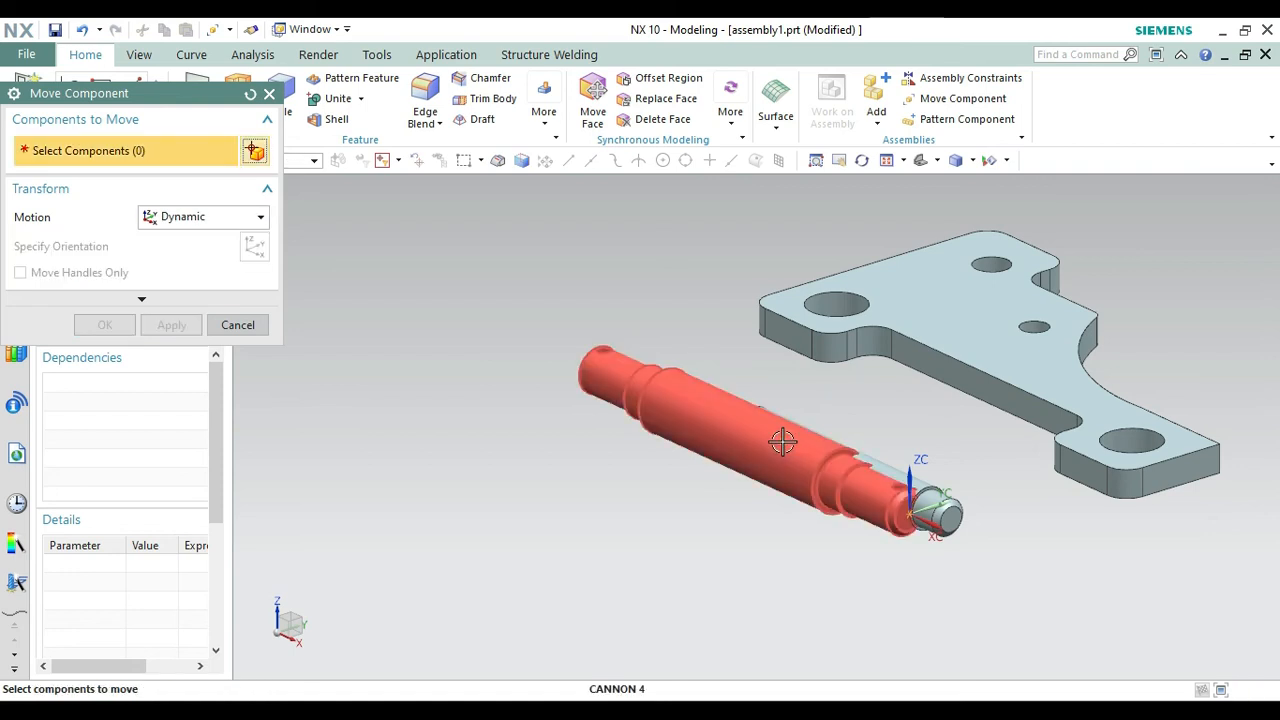
# Move the CANNON 4 stepped shaft off the other shafts, its handle origin at about X -40, Y -29.4, Z 7.8 mm.
pyautogui.click(777, 443)
pyautogui.click(140, 248)
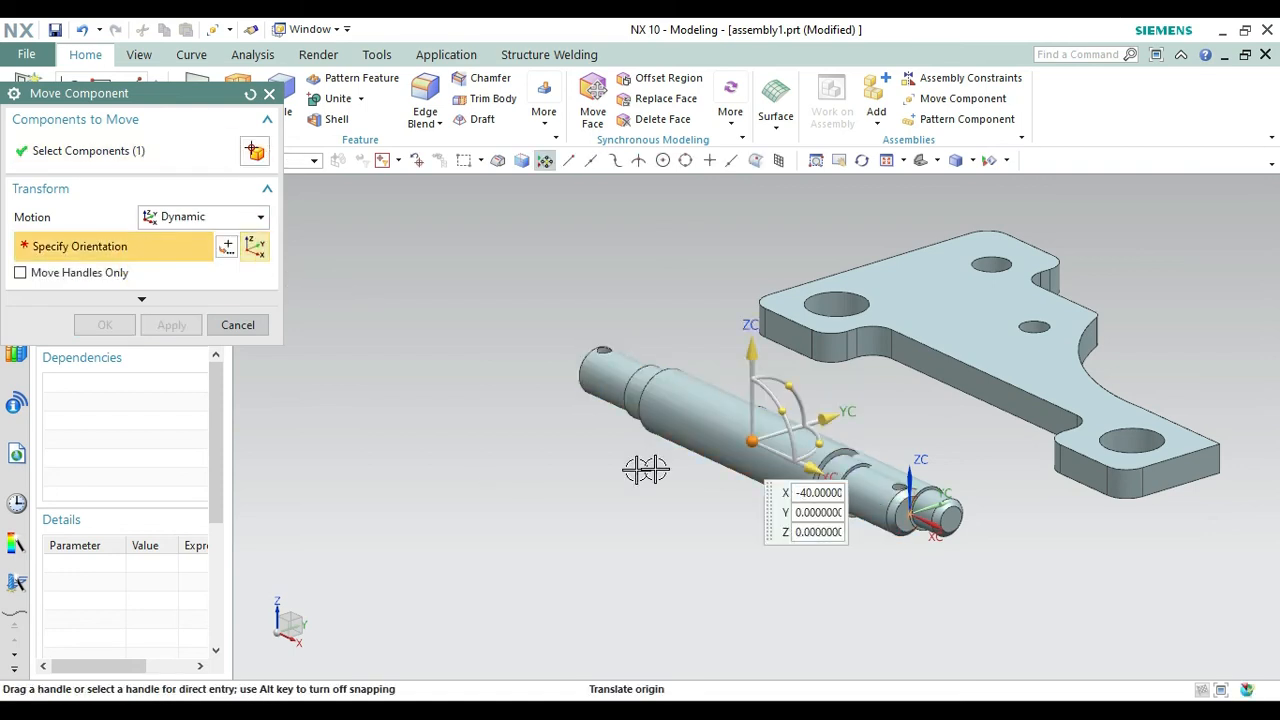
pyautogui.click(608, 437)
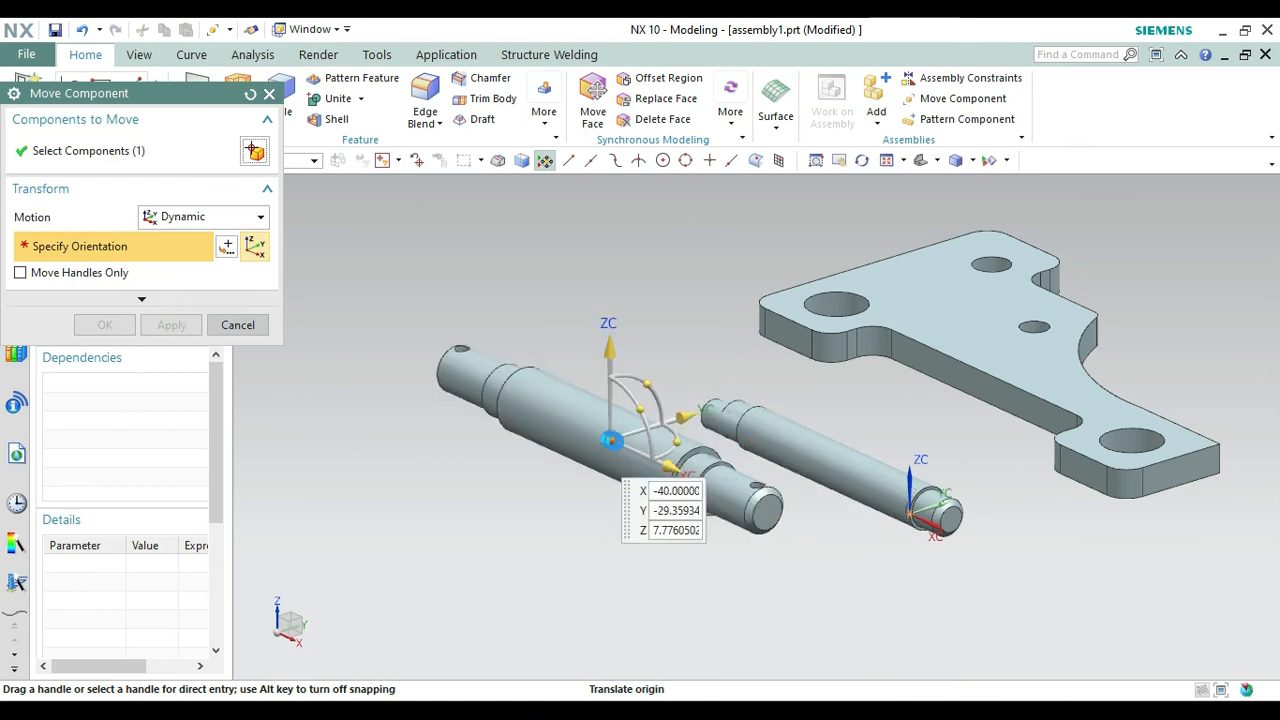
pyautogui.click(171, 325)
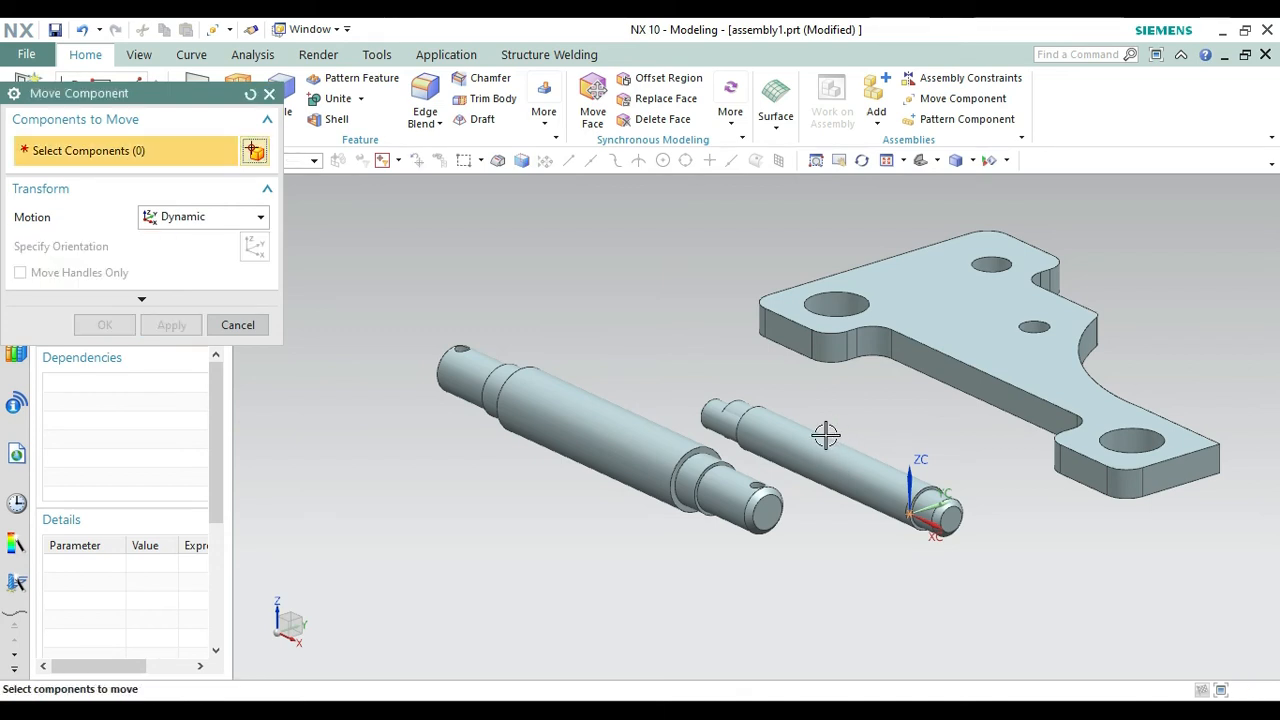
# Move the CANNON 2 shaft beyond CANNON 4, its handle origin at about X -22, Y -75.4, Z 14.5 mm, and finish moving components.
pyautogui.click(826, 434)
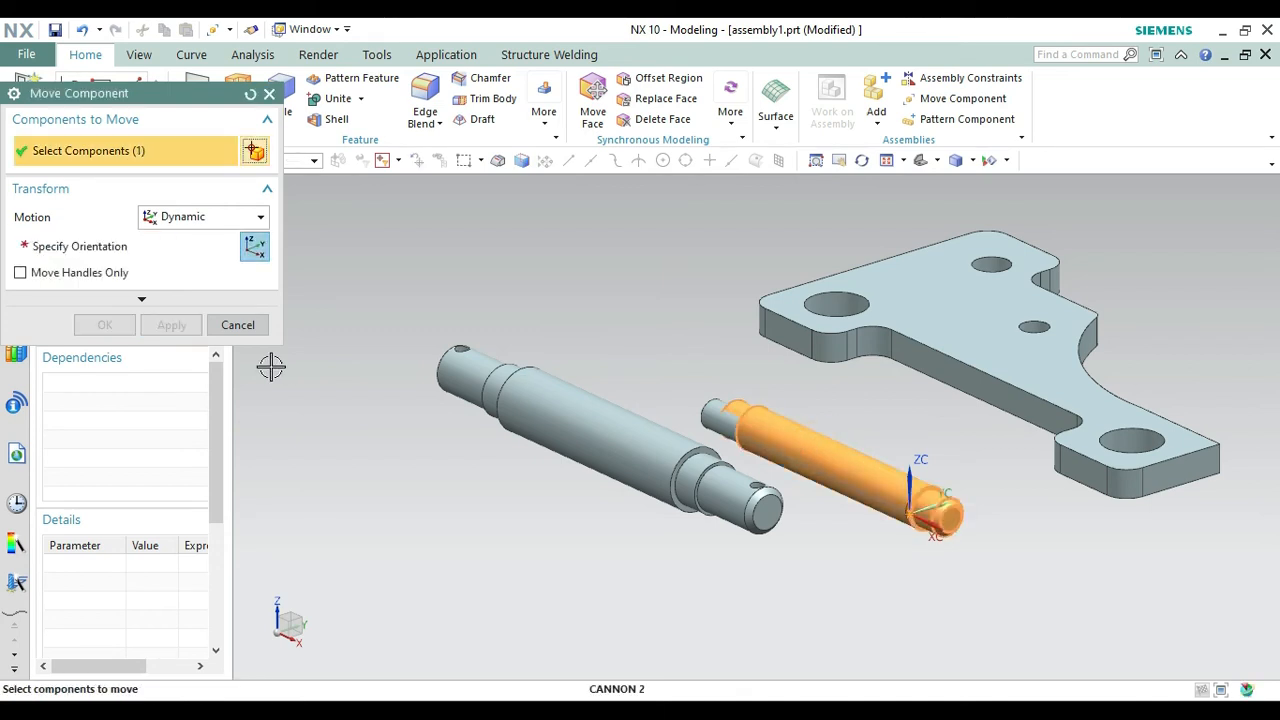
pyautogui.click(98, 258)
pyautogui.moveTo(849, 477); pyautogui.dragTo(458, 500)
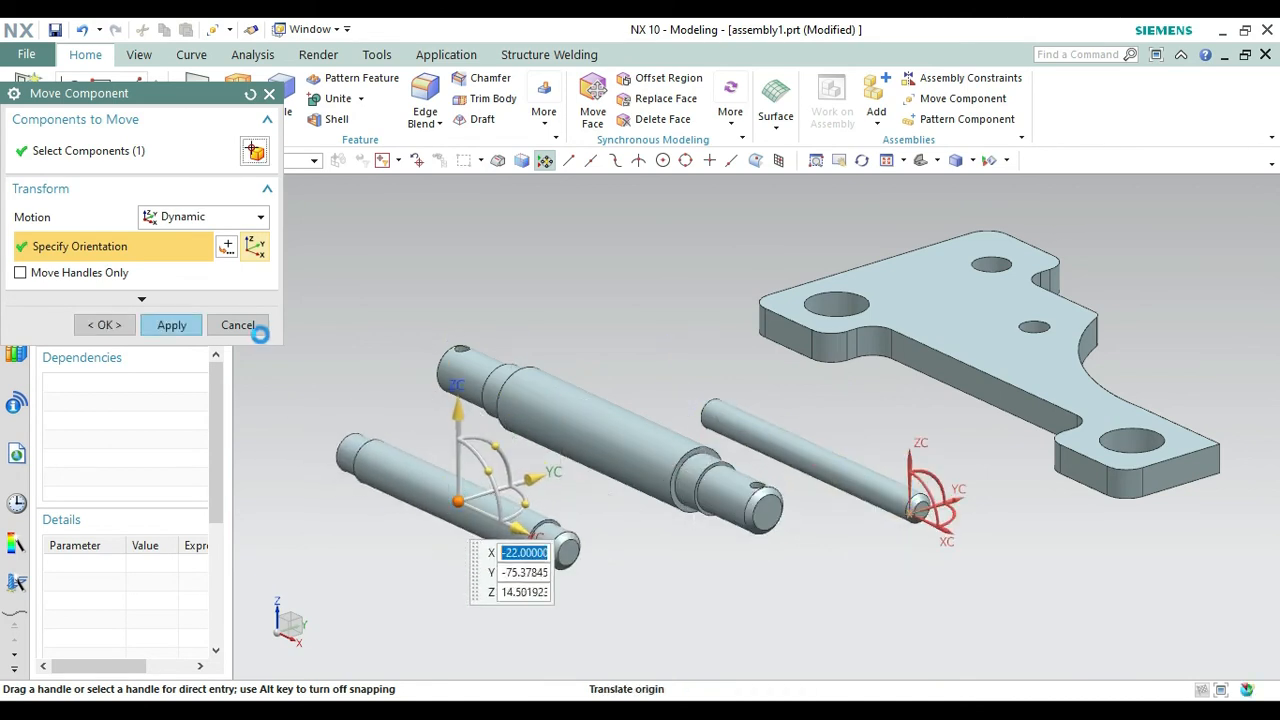
pyautogui.click(104, 325)
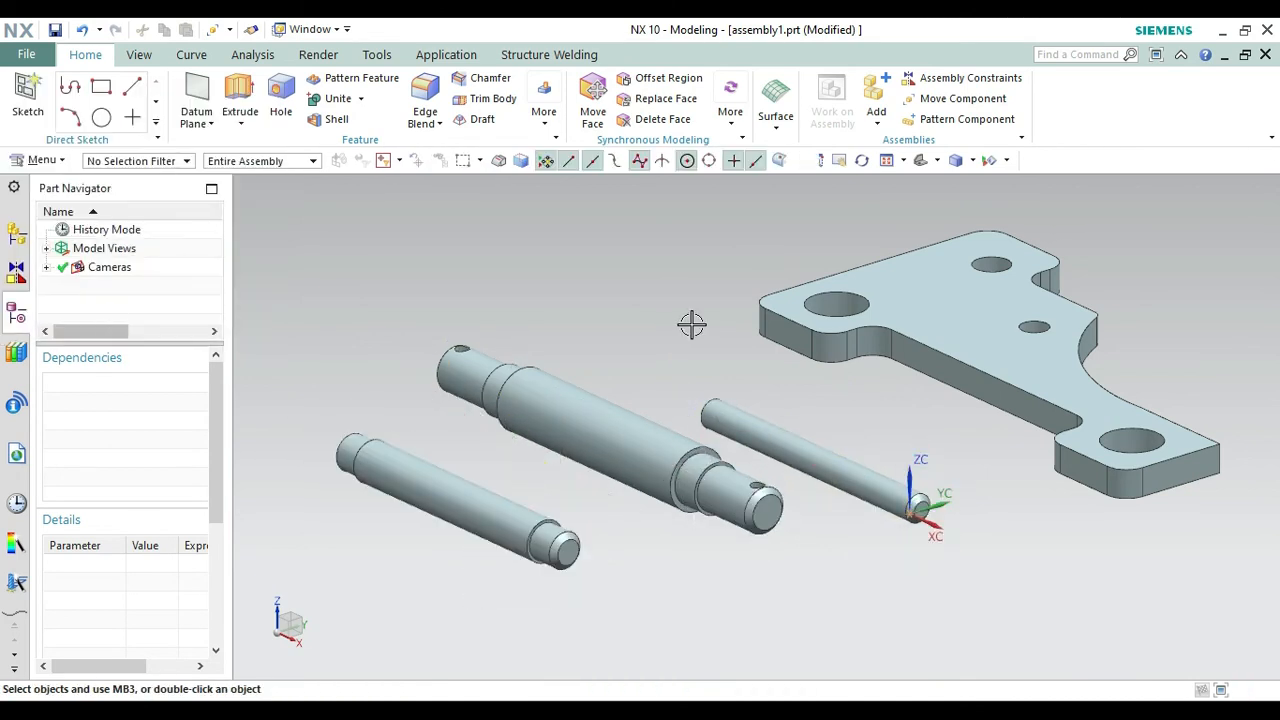
# Align the centreline of the CANNON 4 shaft with the large hole at the plate's wide end using a Touch Align constraint.
pyautogui.click(939, 79)
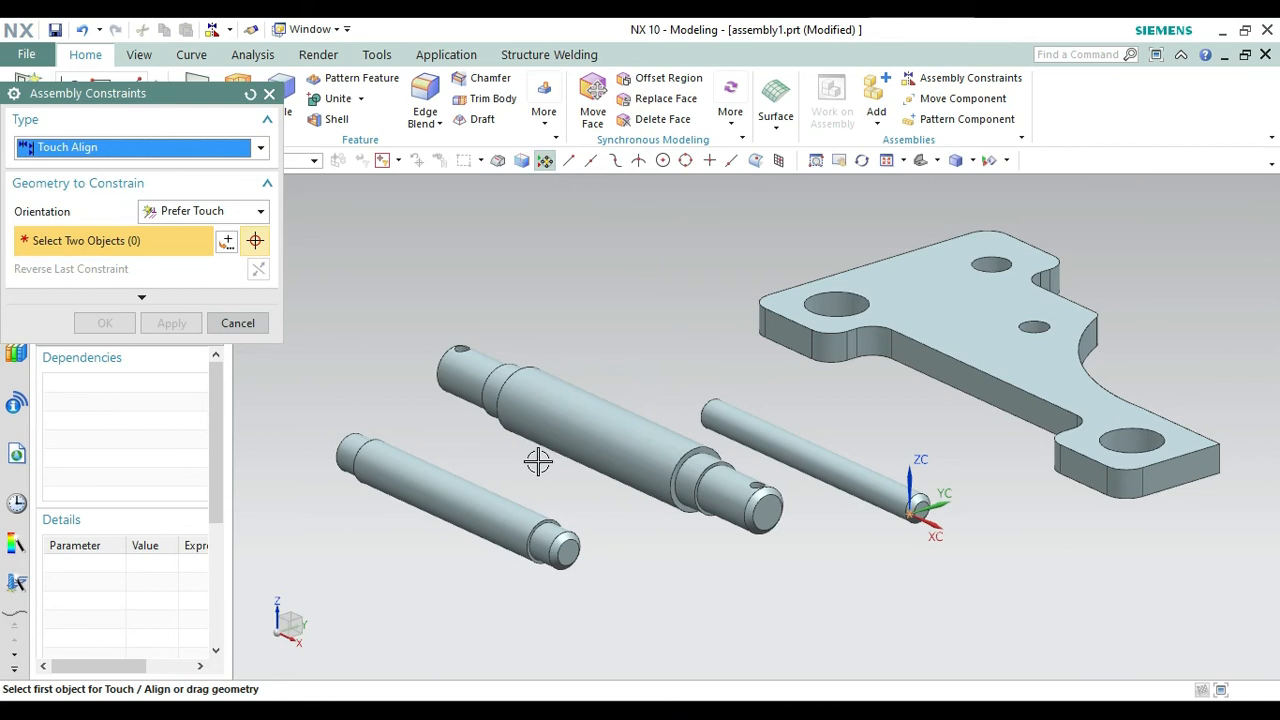
pyautogui.click(612, 437)
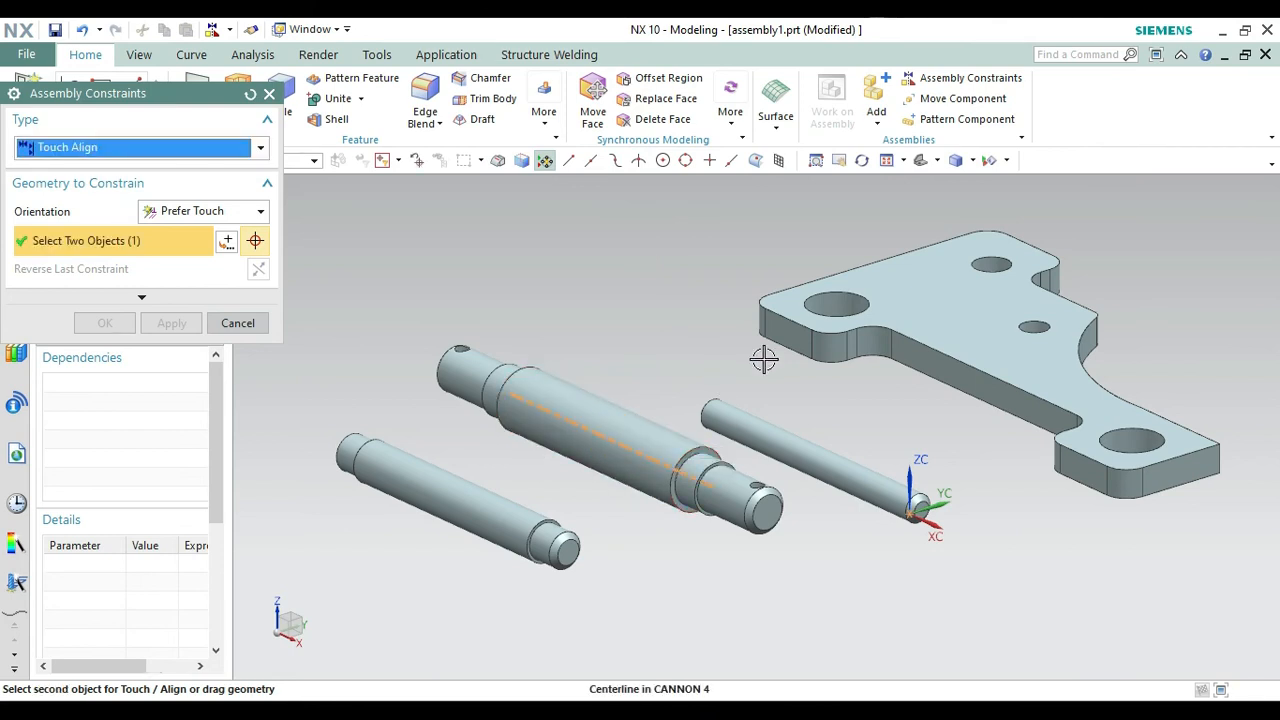
pyautogui.click(836, 305)
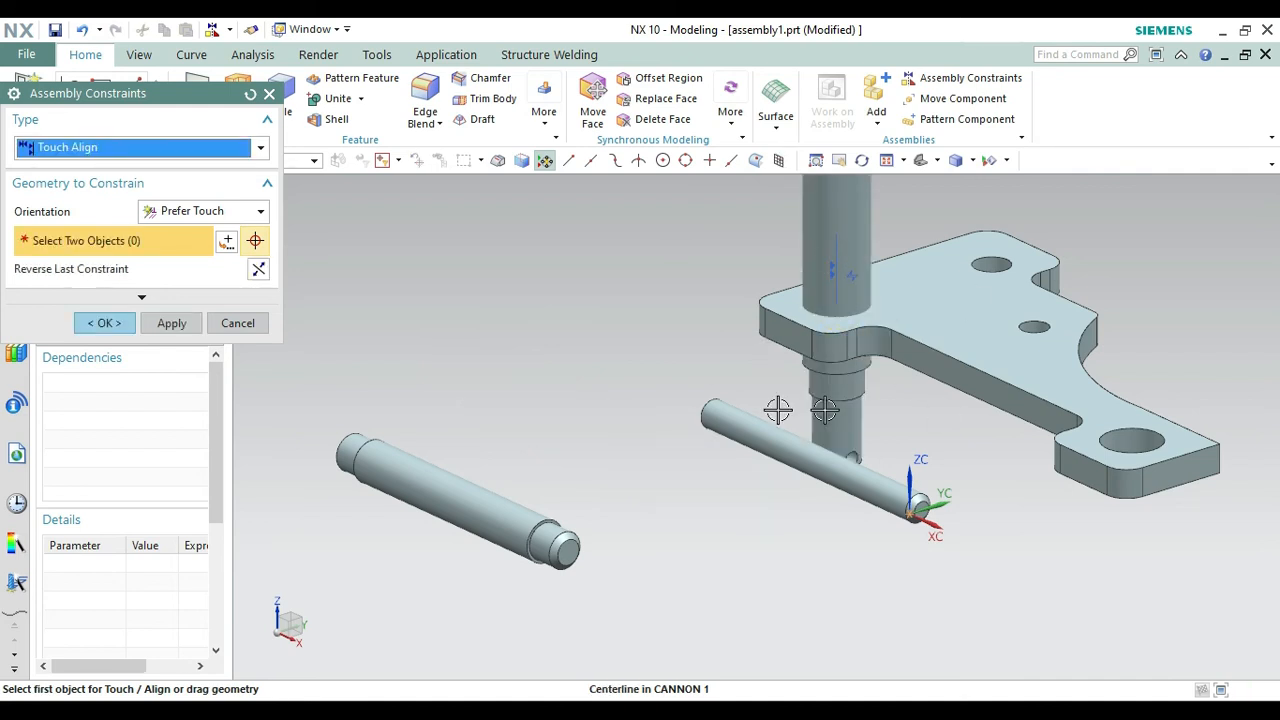
# Apply the pending alignment and Touch Align the centreline of the thin CANNON 3 shaft with the plate's small middle hole.
pyautogui.click(171, 324)
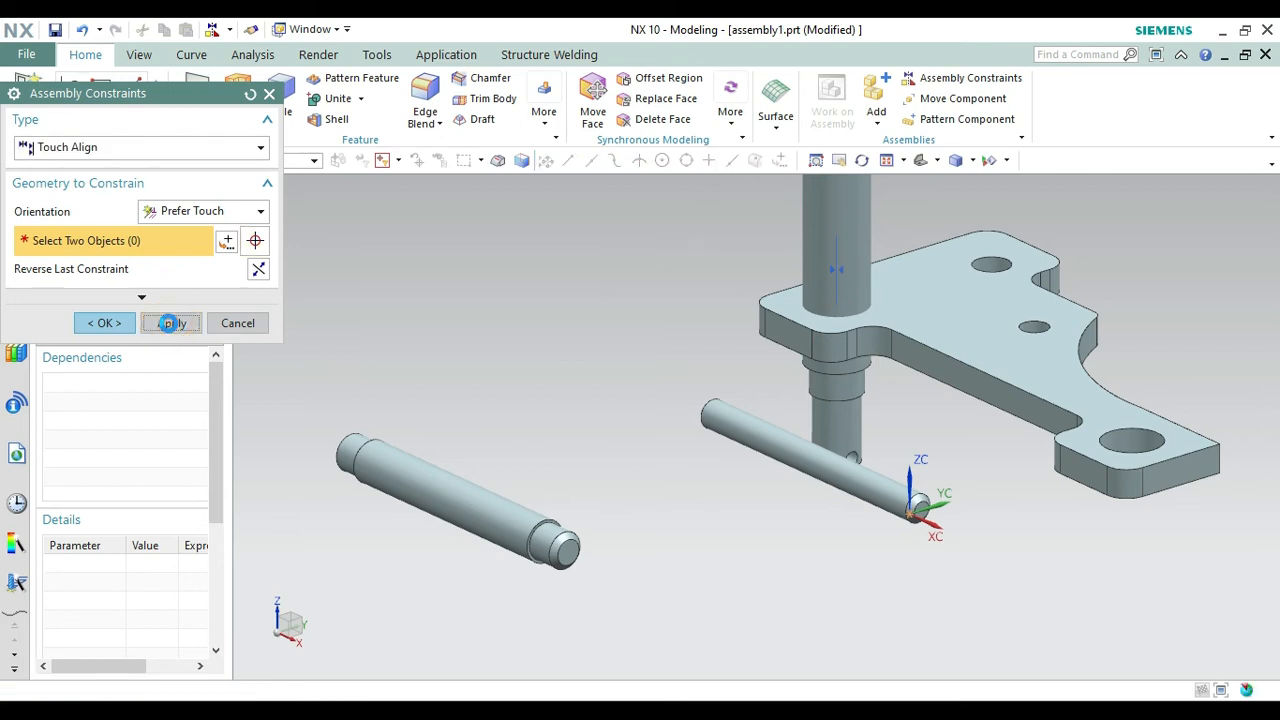
pyautogui.click(808, 458)
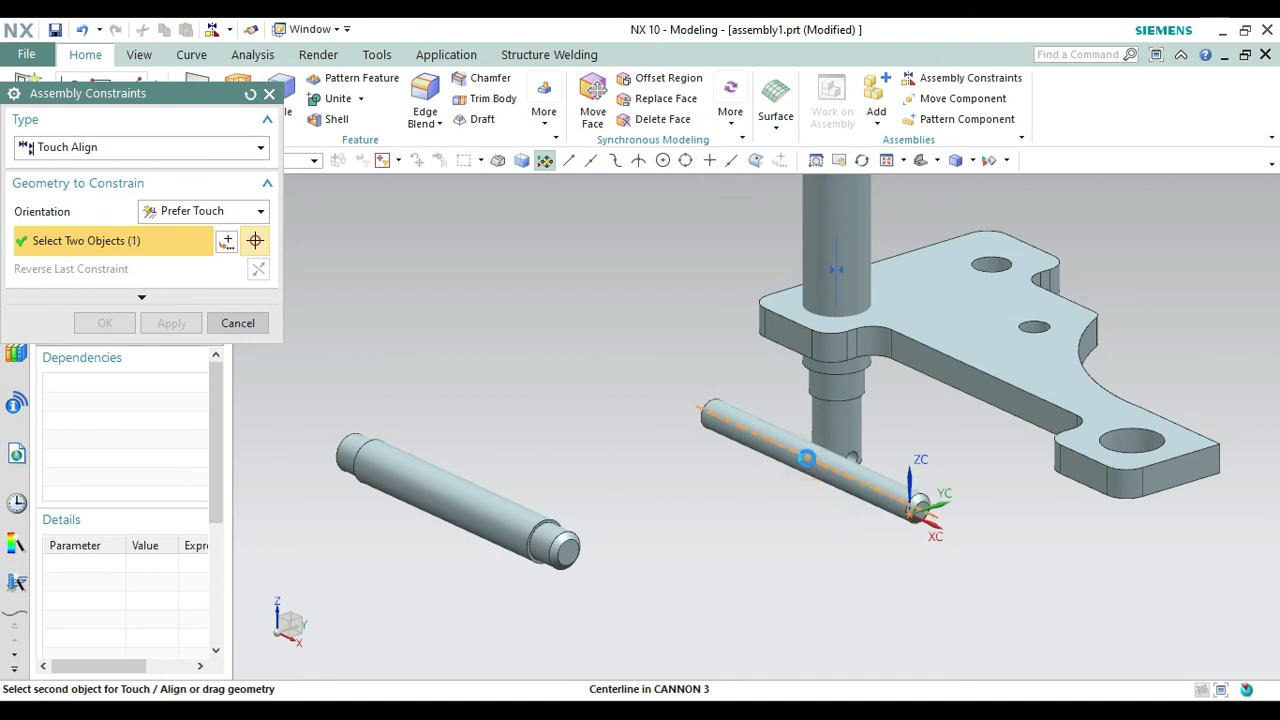
pyautogui.click(1035, 326)
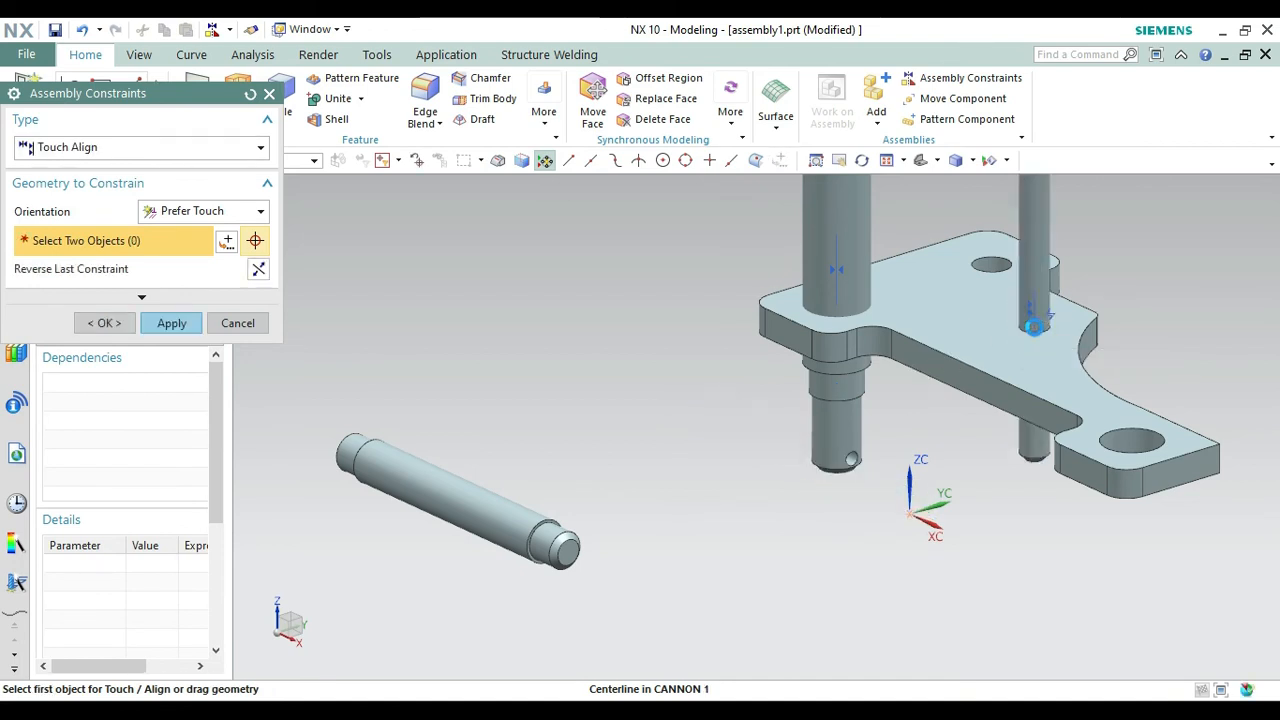
pyautogui.click(169, 326)
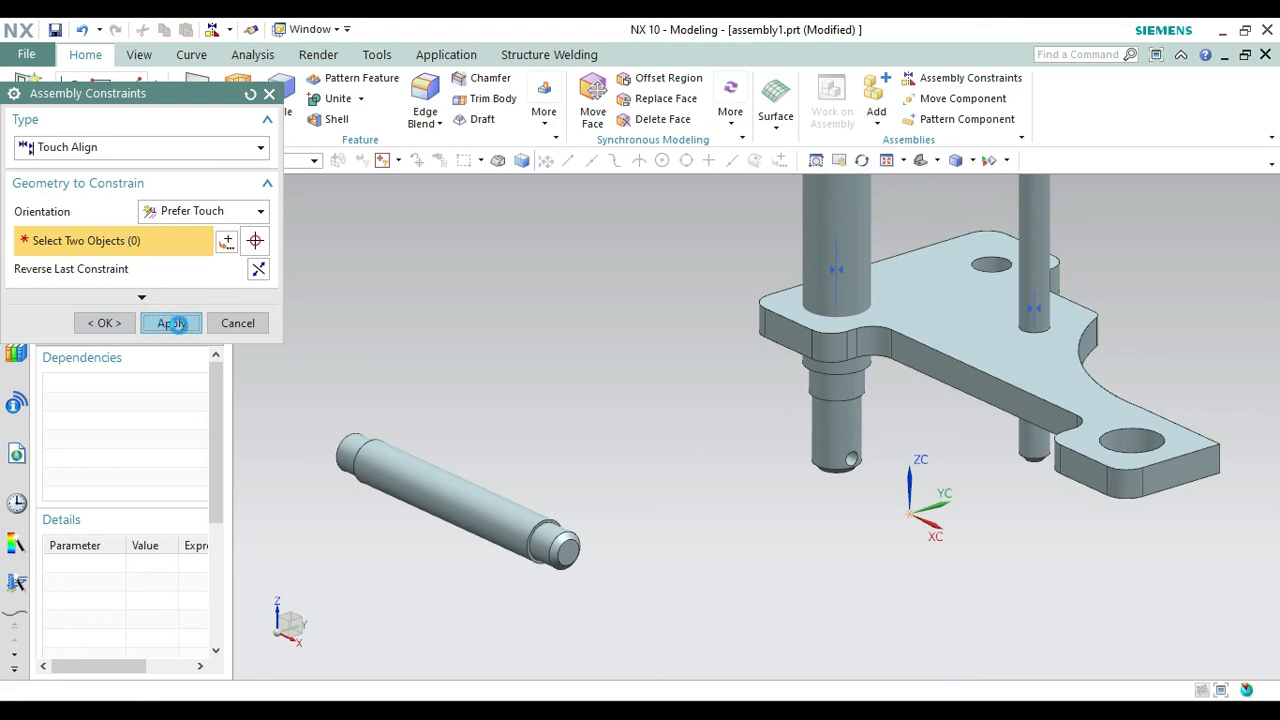
# Touch Align the centreline of the CANNON 2 shaft with the remaining hole at the plate's wide end and finish constraining.
pyautogui.click(477, 513)
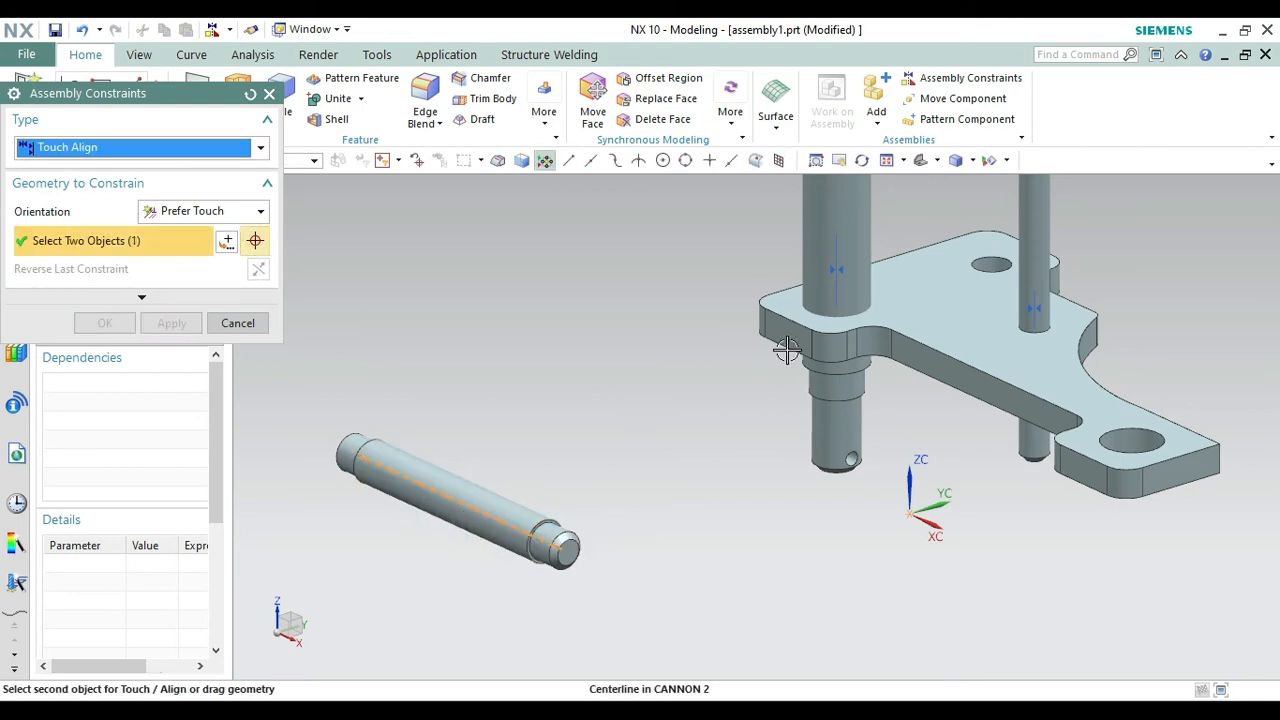
pyautogui.click(992, 262)
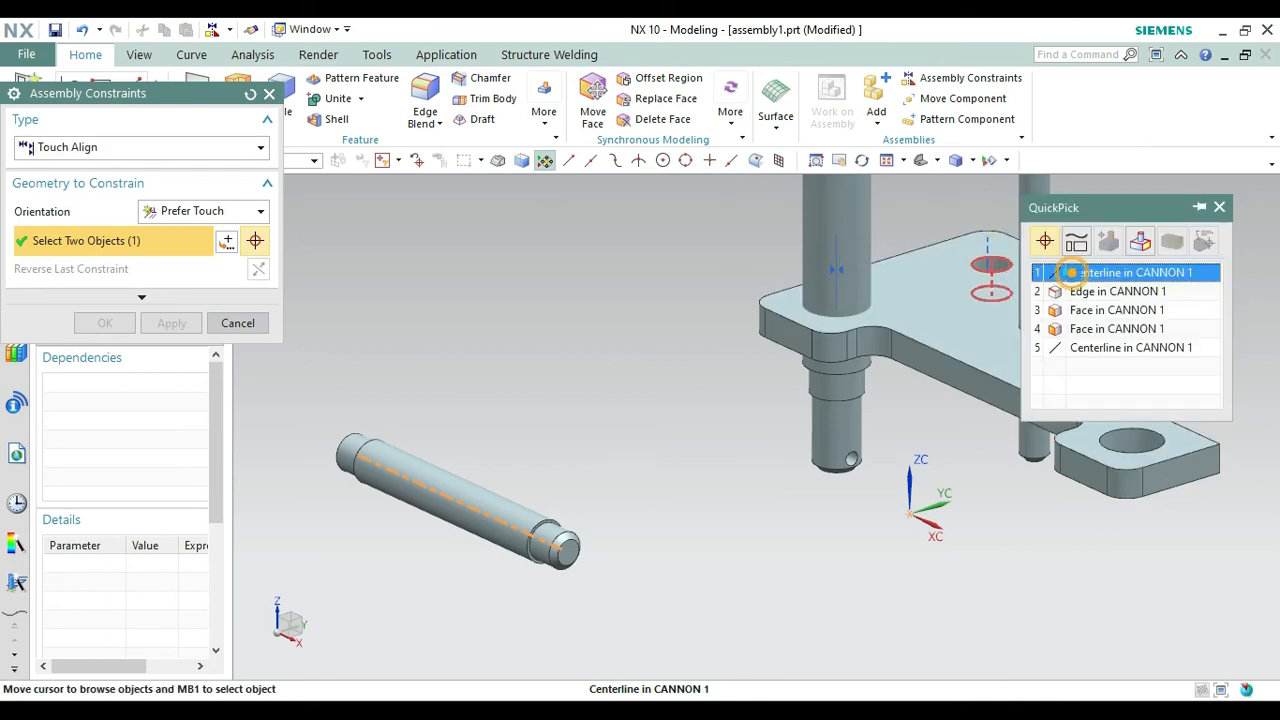
pyautogui.click(1072, 272)
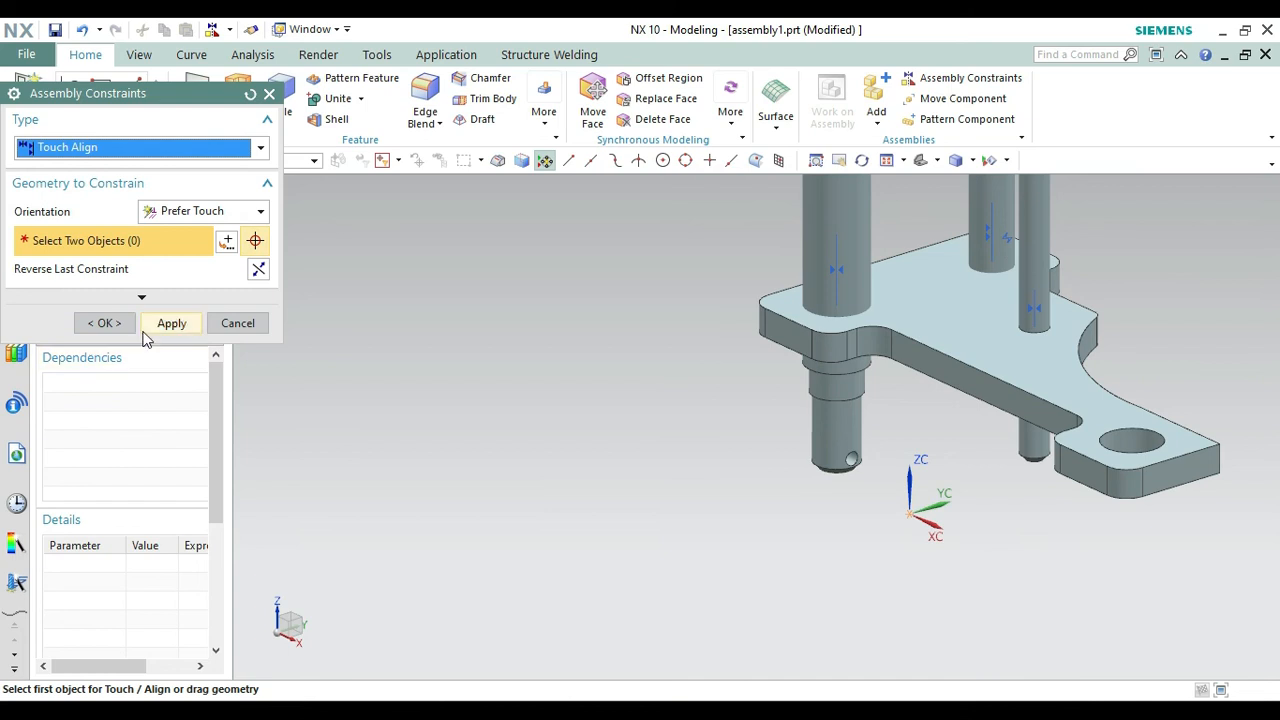
pyautogui.click(106, 323)
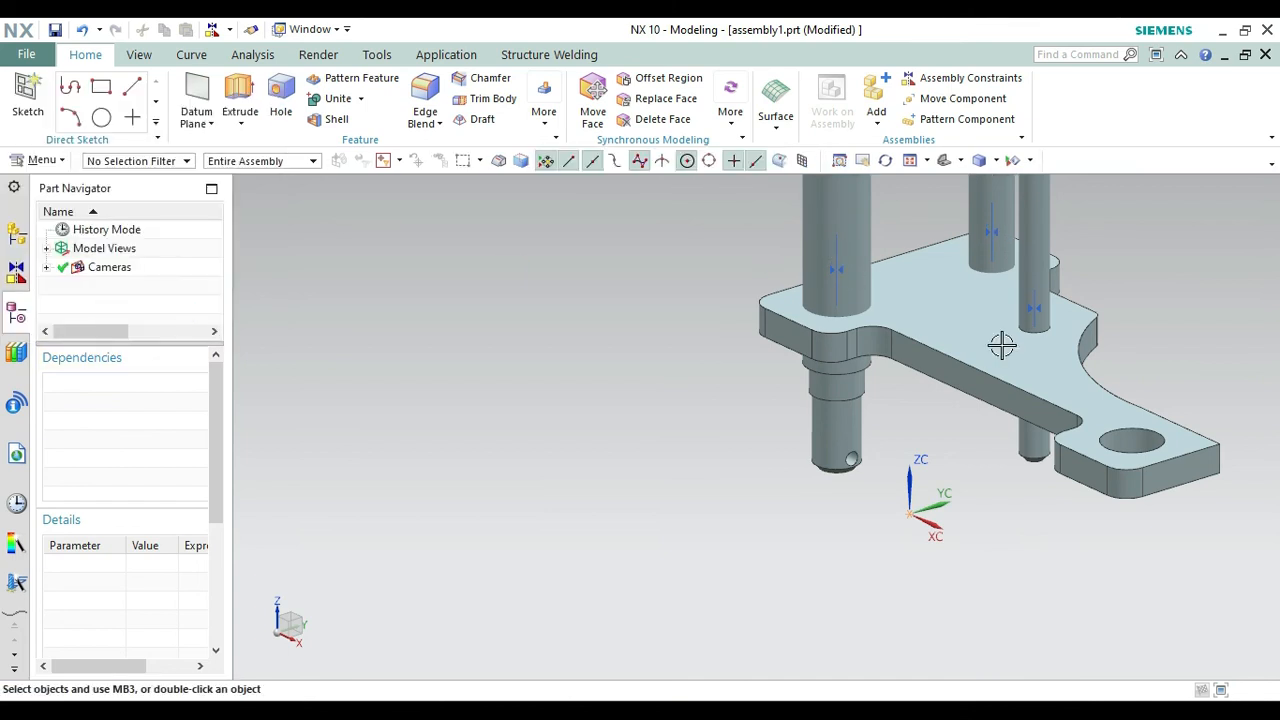
# Add a second CANNON 4 component from the loaded parts, placing its origin at X 0, Y 0, Z 0.
pyautogui.click(880, 103)
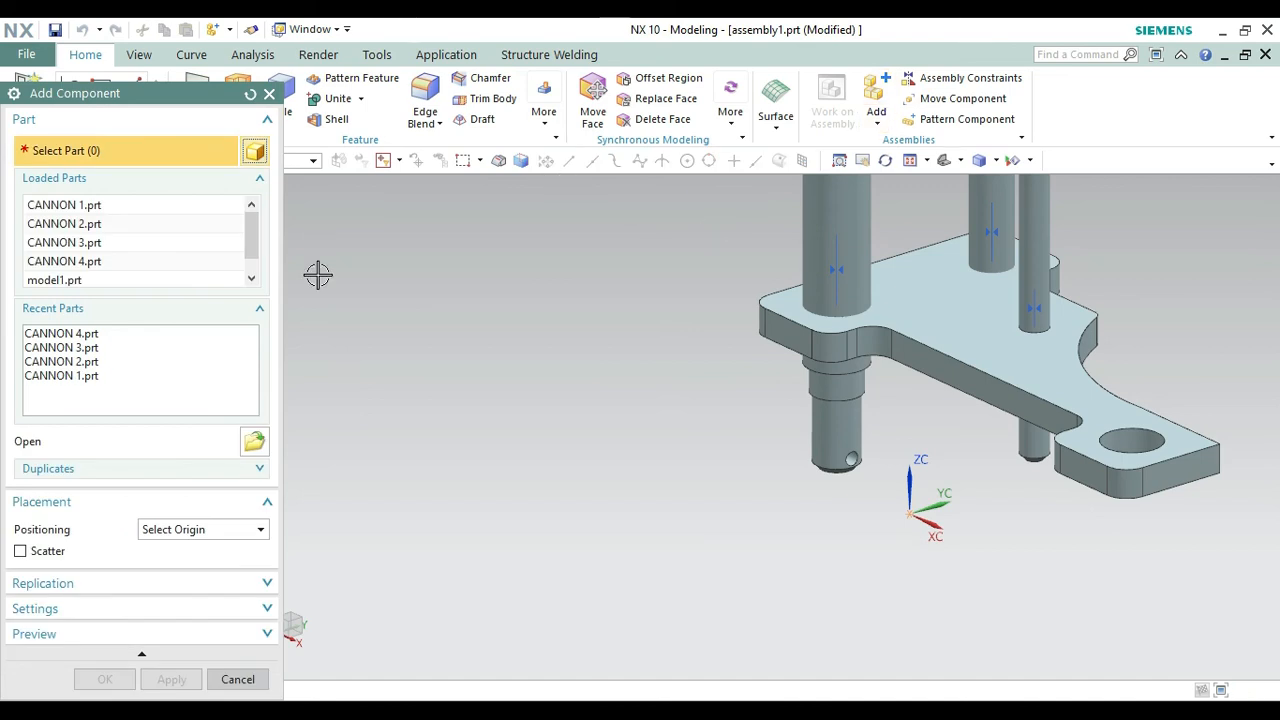
pyautogui.click(87, 262)
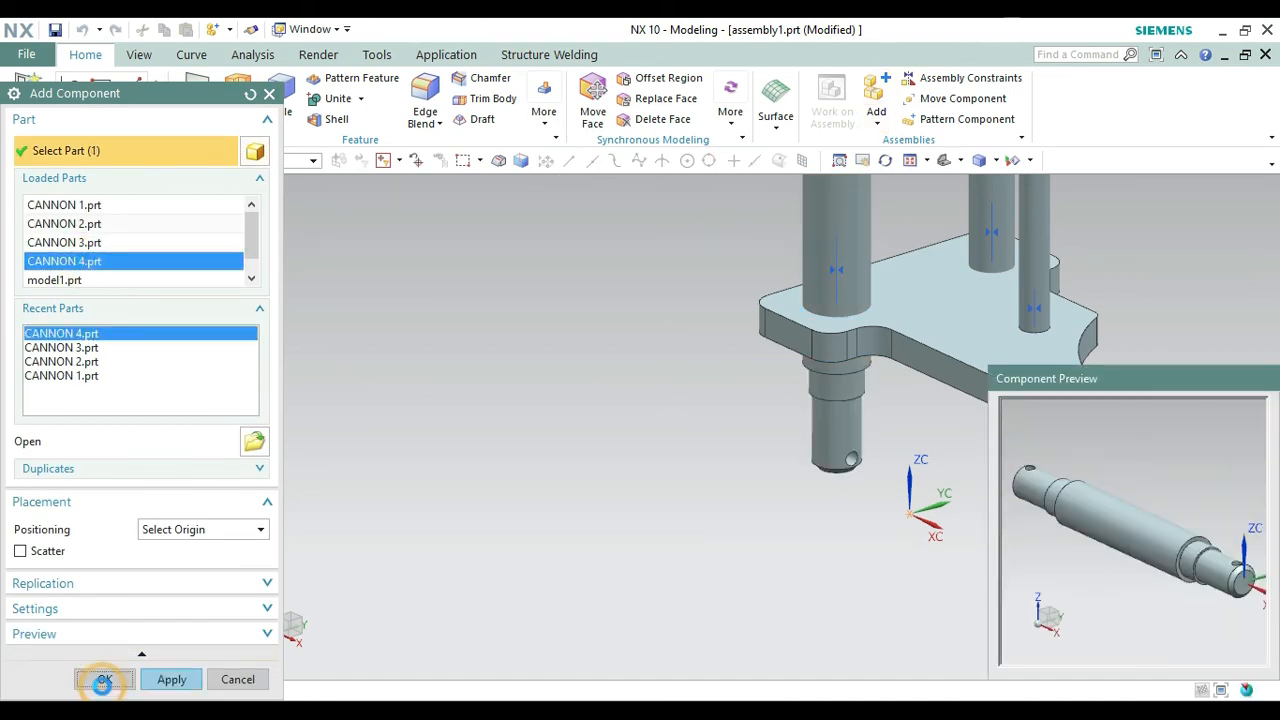
pyautogui.click(104, 679)
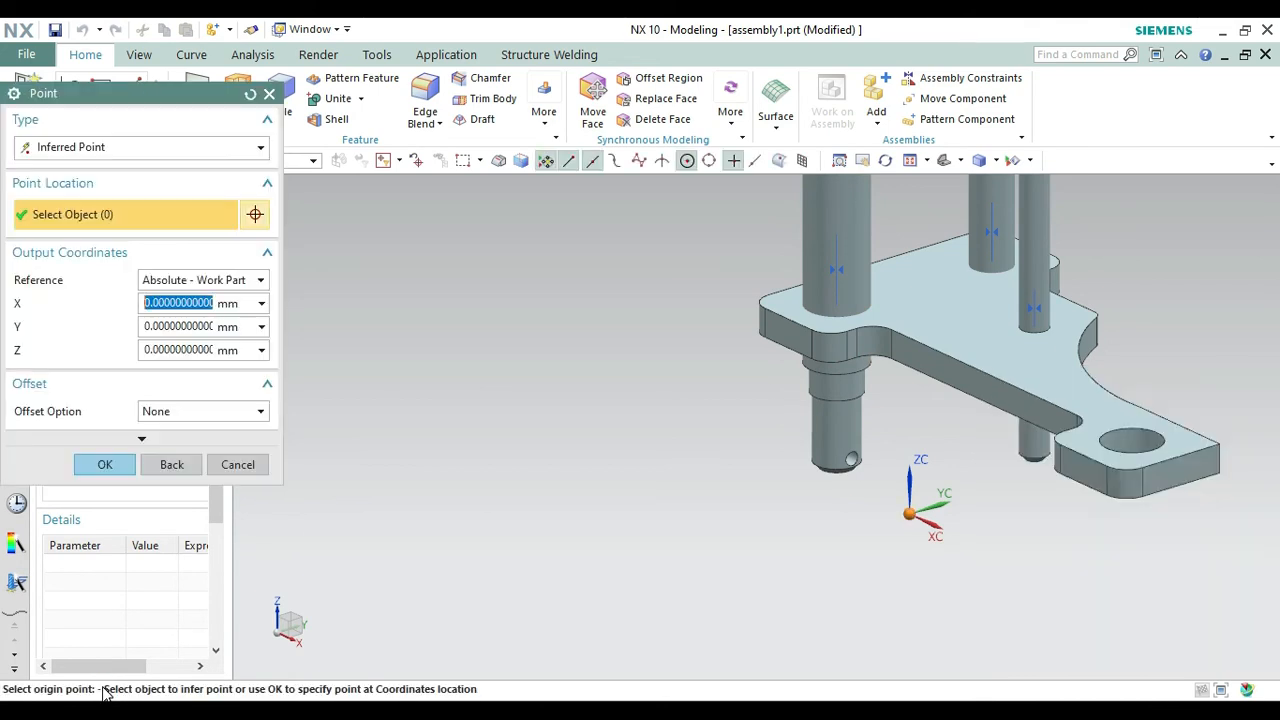
pyautogui.click(105, 462)
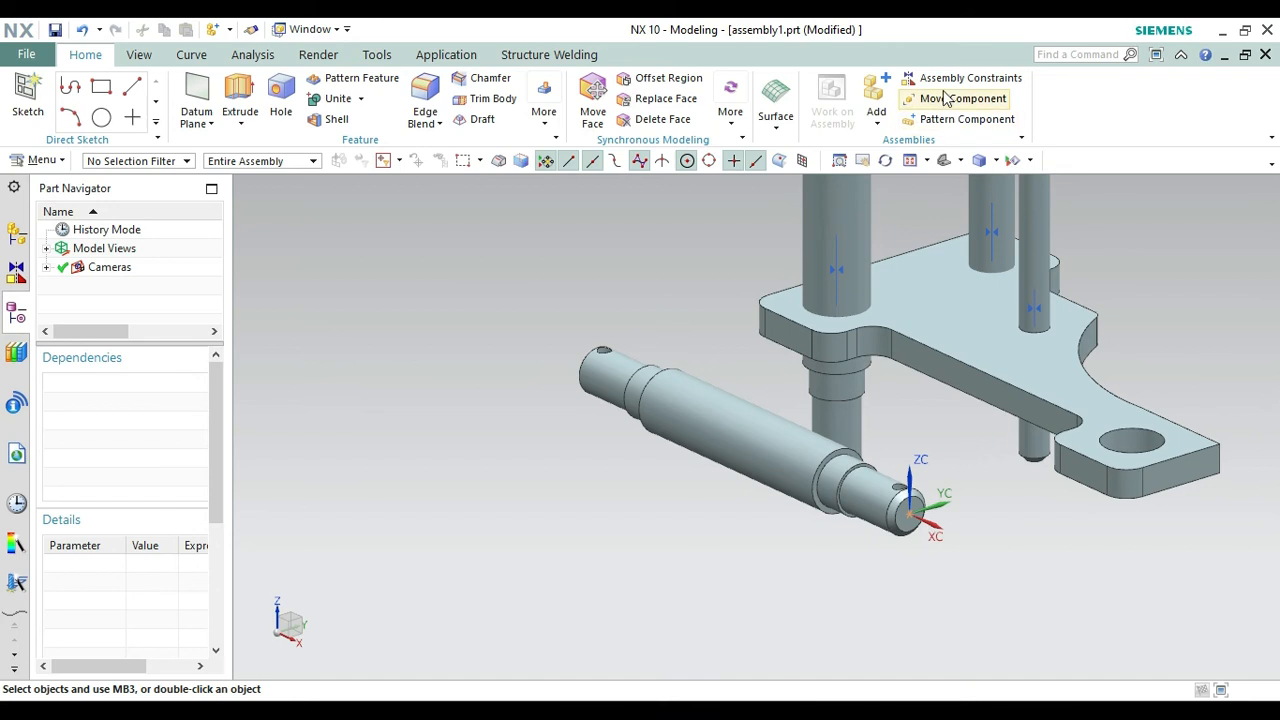
# Touch Align the centreline of the new CANNON 4 shaft with the hole at the plate's narrow end and accept the constraint.
pyautogui.click(910, 78)
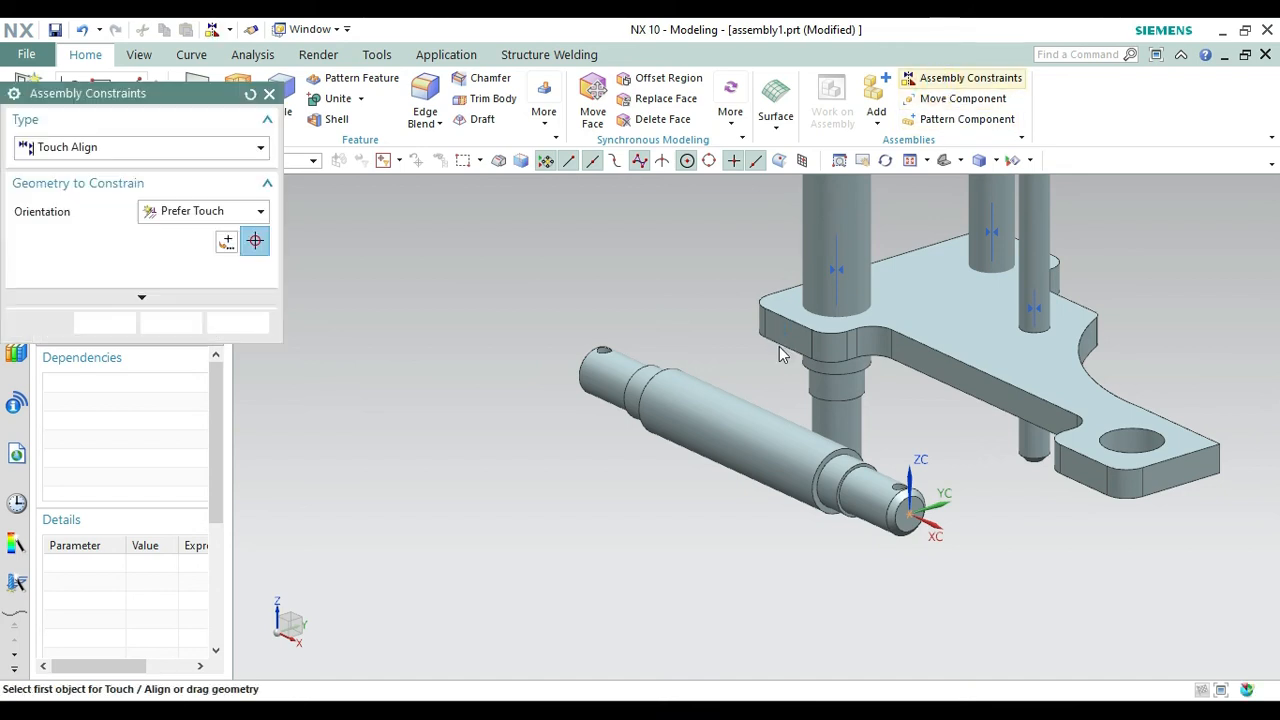
pyautogui.click(733, 431)
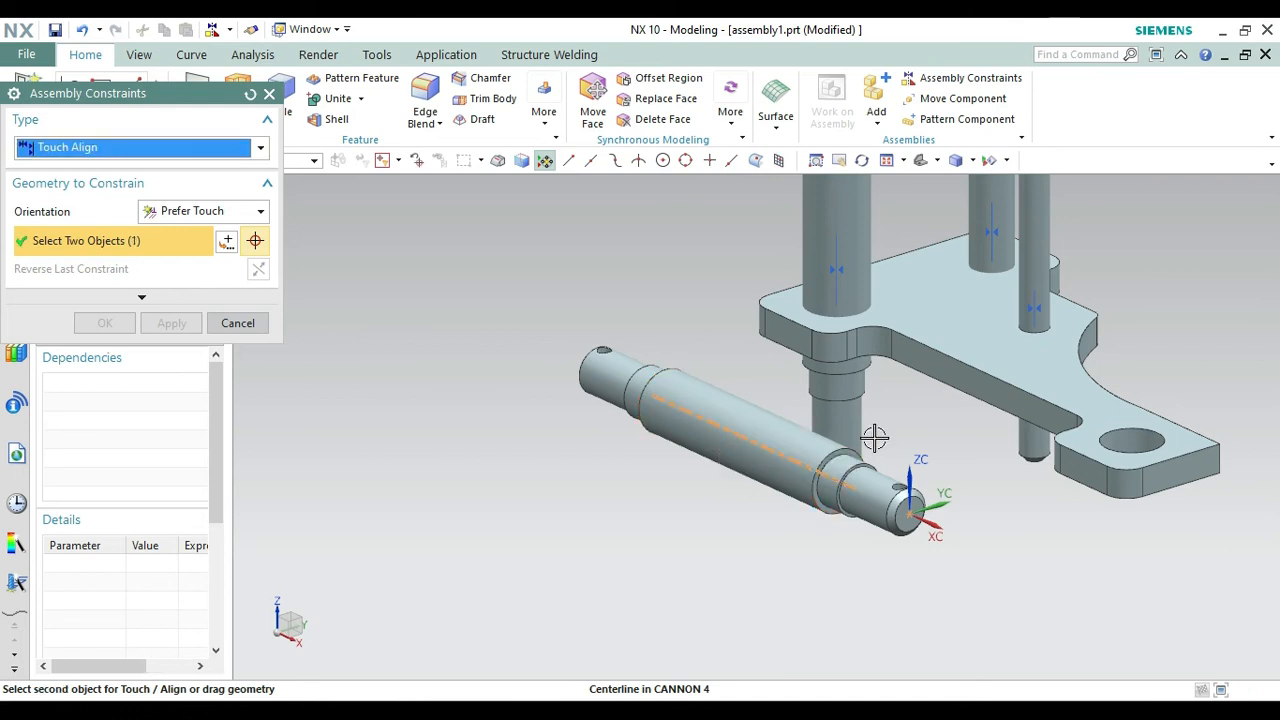
pyautogui.click(1133, 442)
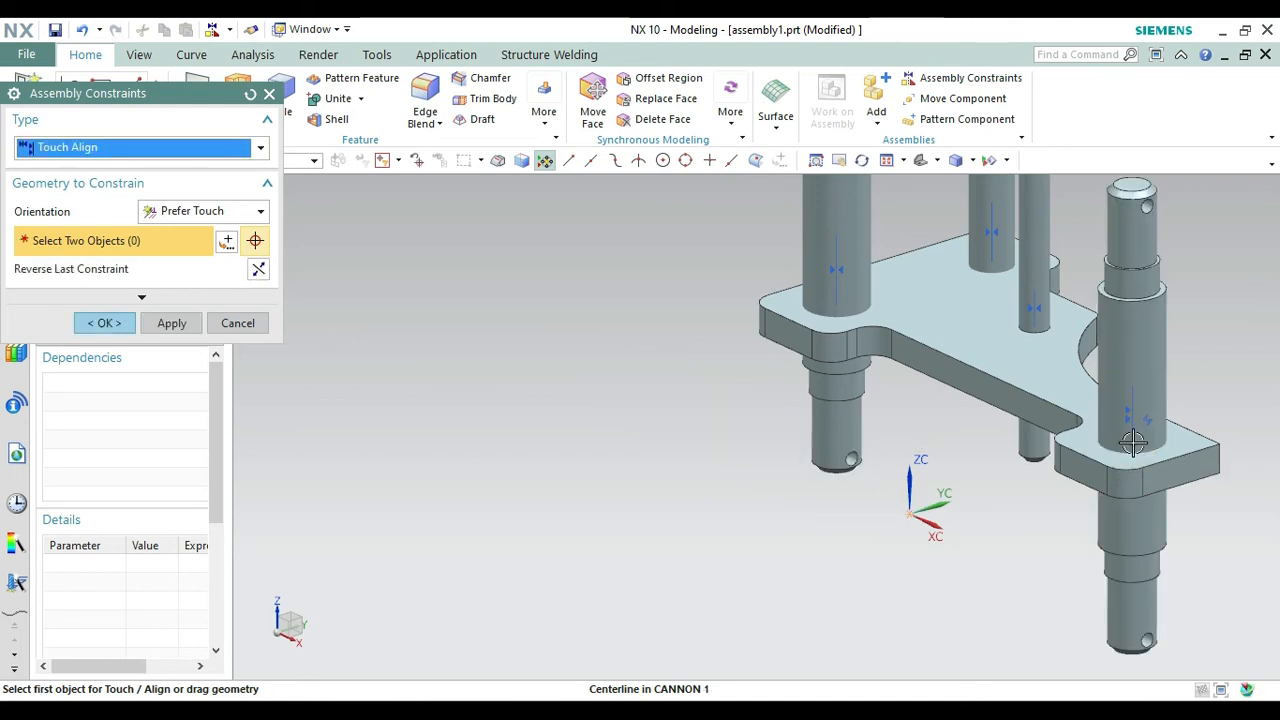
pyautogui.click(84, 325)
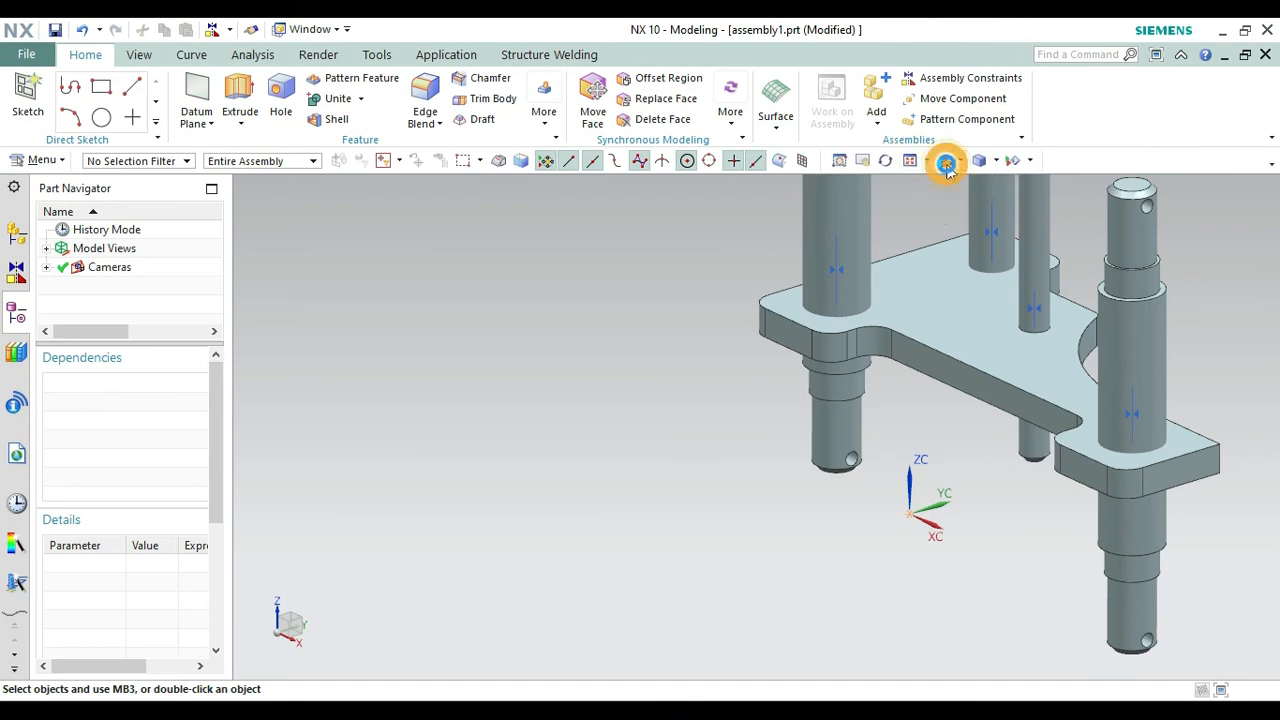
# Move both CANNON 4 shafts together along ZC through the plate, bringing their handle origin to about Z 9.9 mm.
pyautogui.click(946, 162)
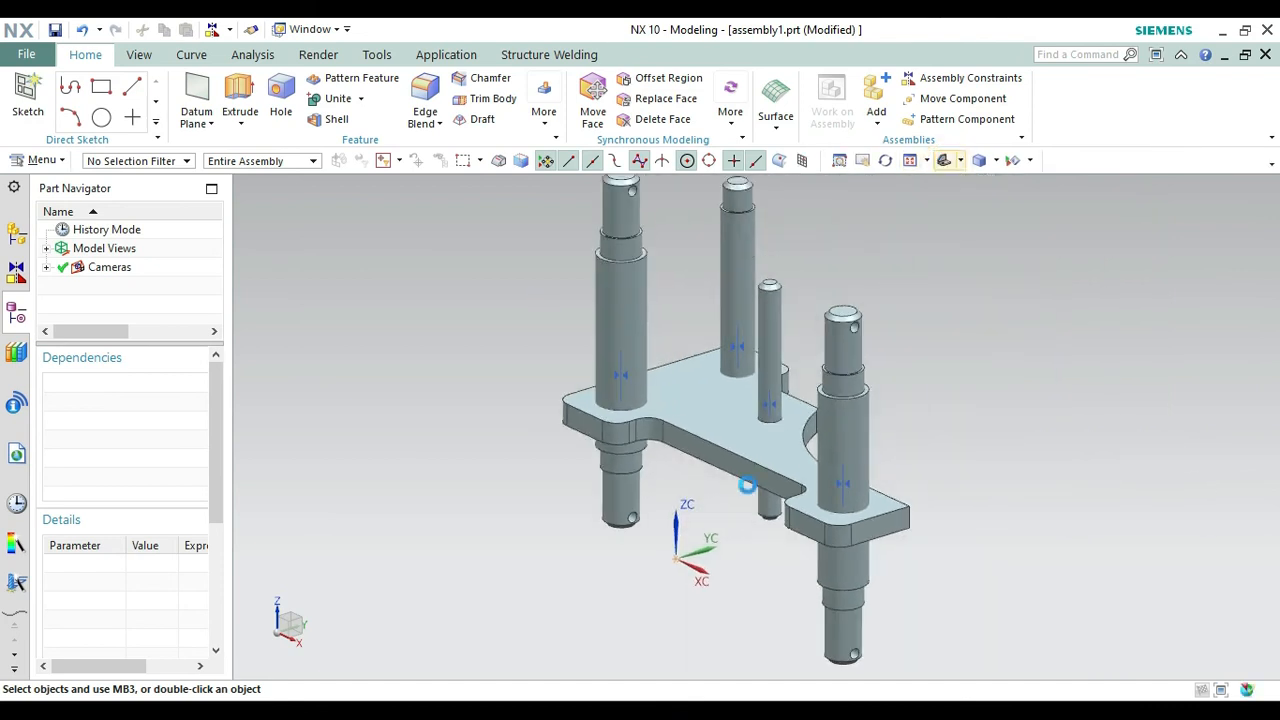
pyautogui.rightClick(908, 326)
pyautogui.click(929, 419)
pyautogui.moveTo(890, 412); pyautogui.dragTo(965, 524)
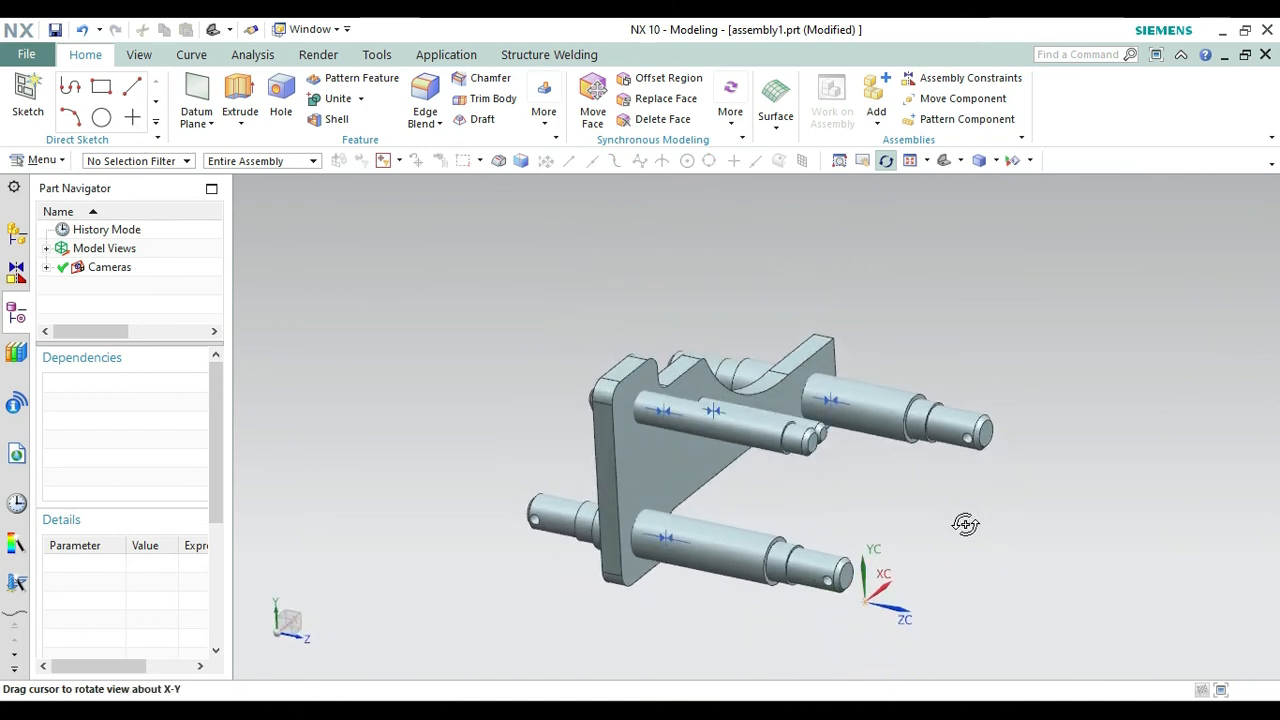
pyautogui.press('Escape')
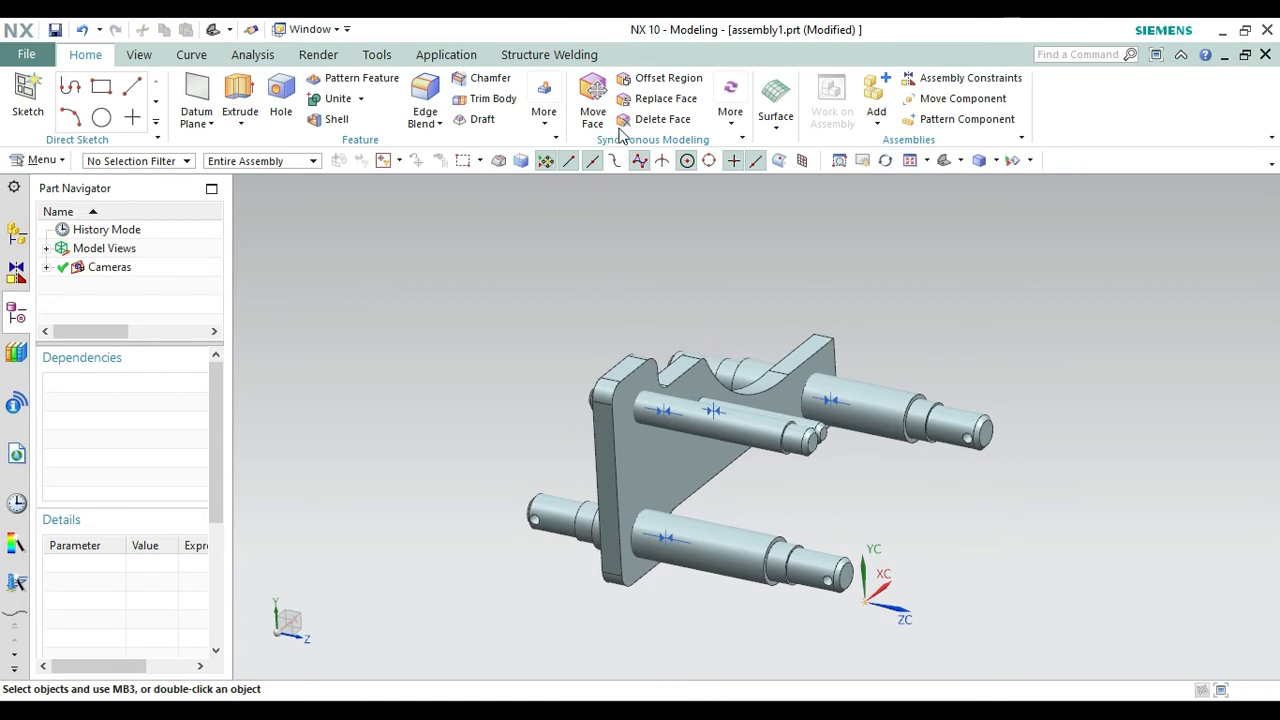
pyautogui.click(928, 98)
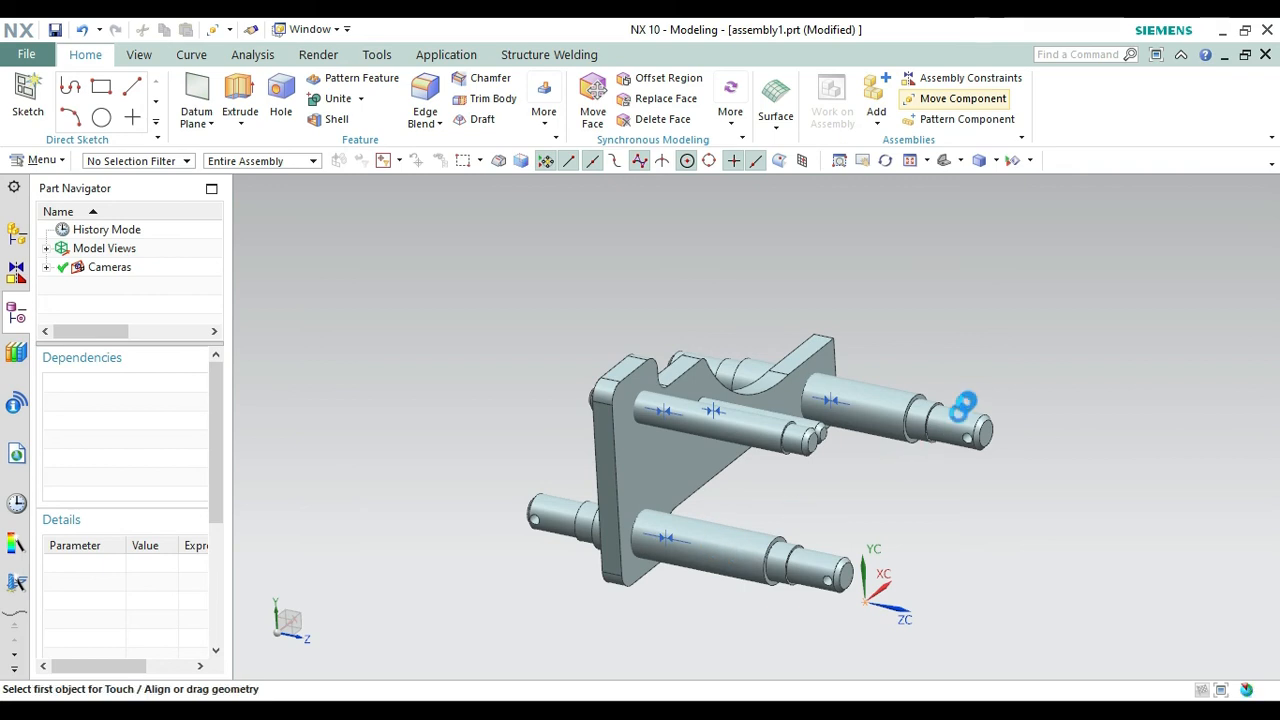
pyautogui.click(729, 551)
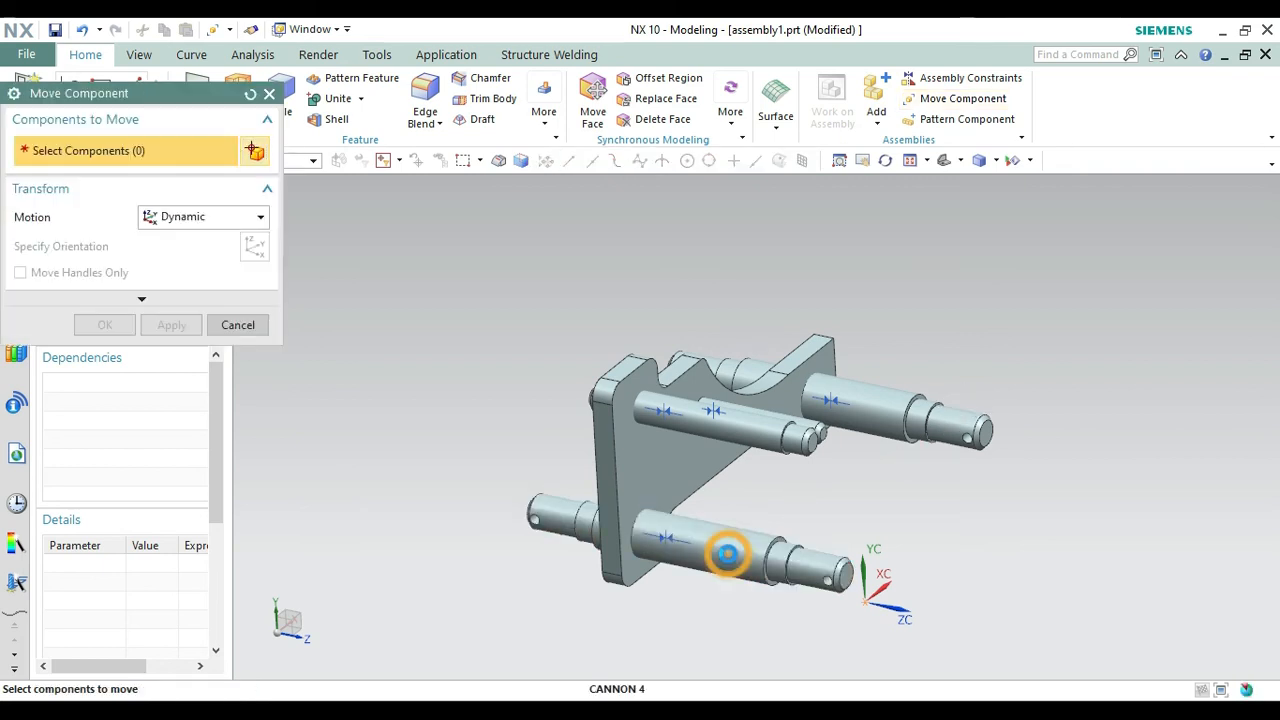
pyautogui.click(947, 420)
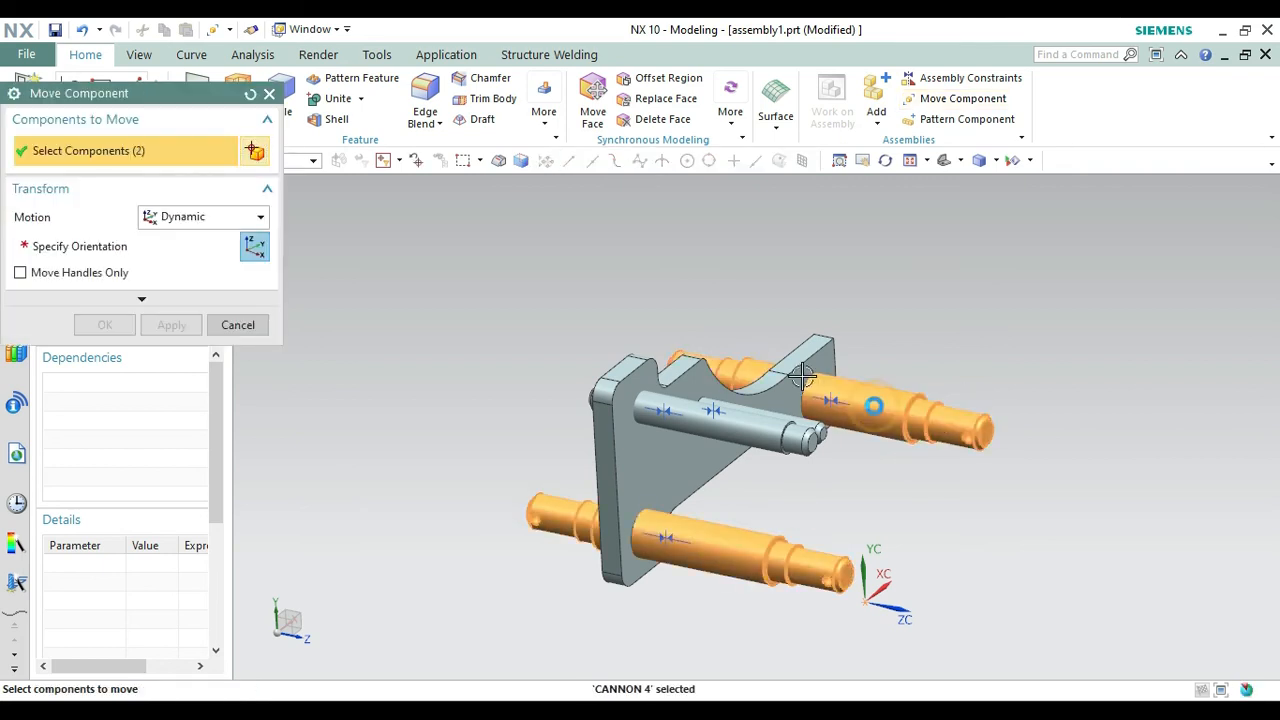
pyautogui.click(33, 245)
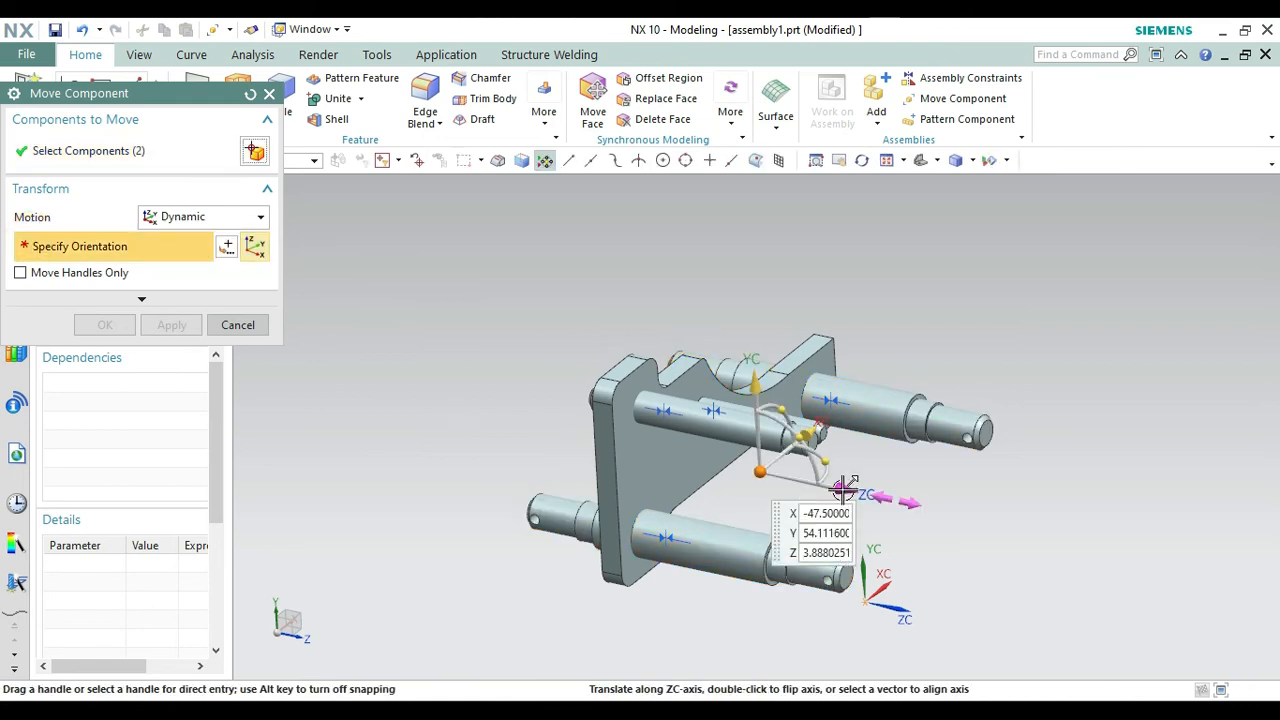
pyautogui.moveTo(852, 490); pyautogui.dragTo(870, 495)
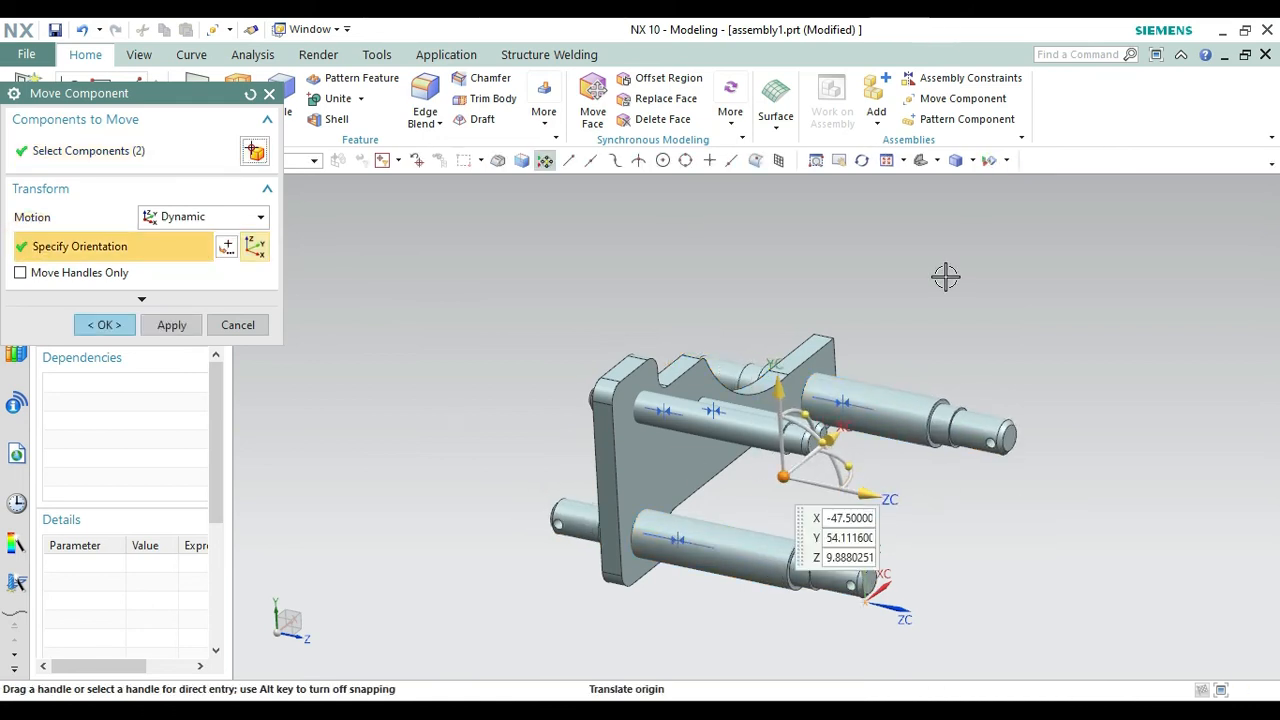
# Shift both CANNON 4 shafts back along ZC to a handle origin of about Z 7.9 mm and apply the move.
pyautogui.click(862, 160)
pyautogui.moveTo(923, 289); pyautogui.dragTo(967, 294)
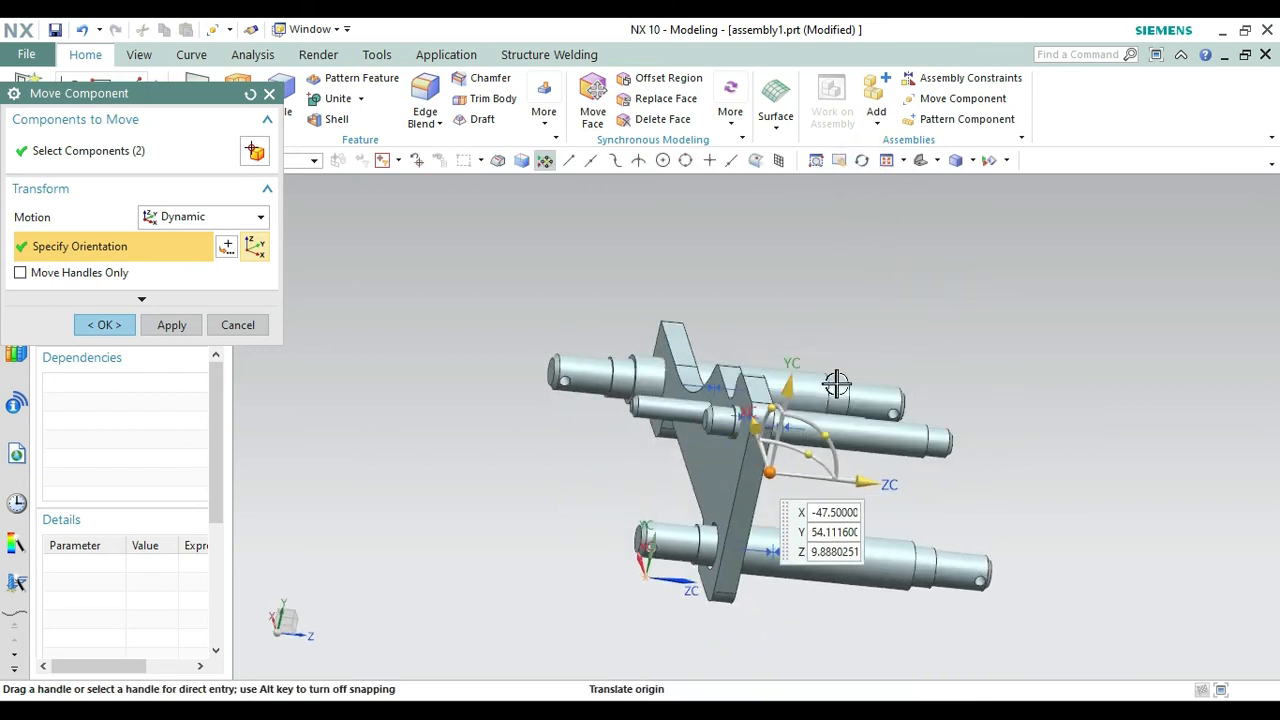
pyautogui.moveTo(877, 483); pyautogui.dragTo(846, 486)
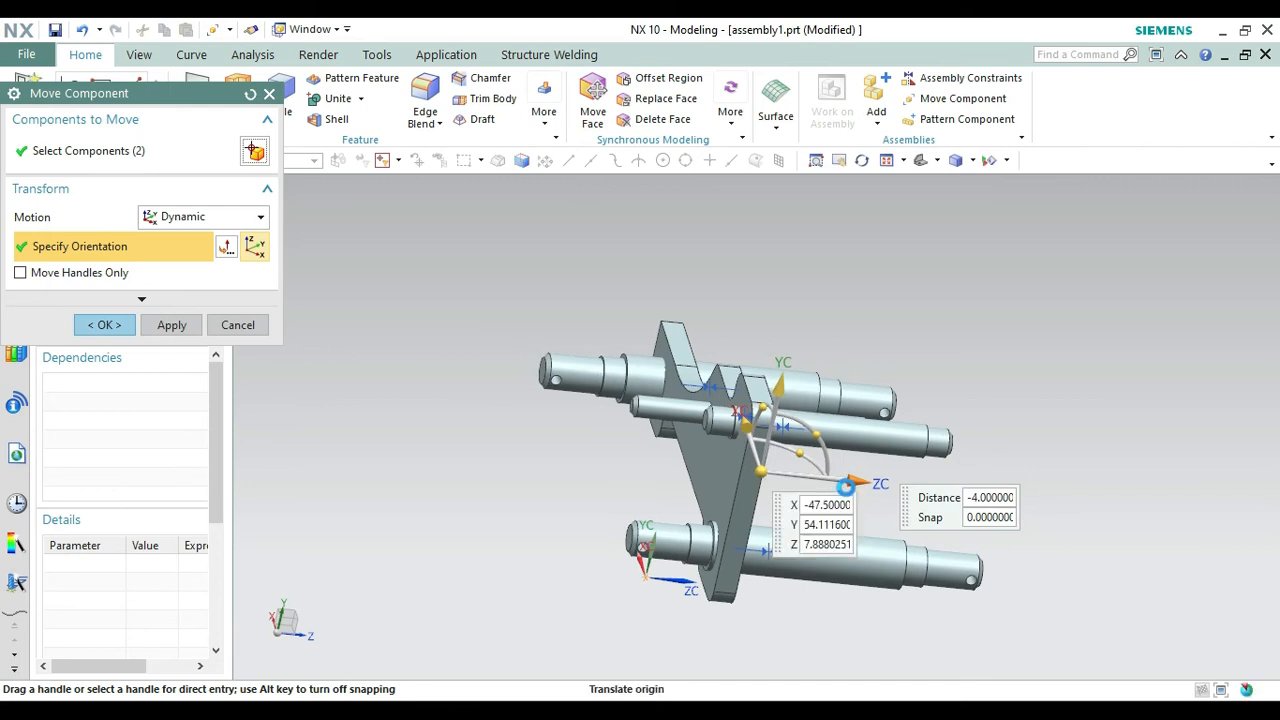
pyautogui.click(175, 329)
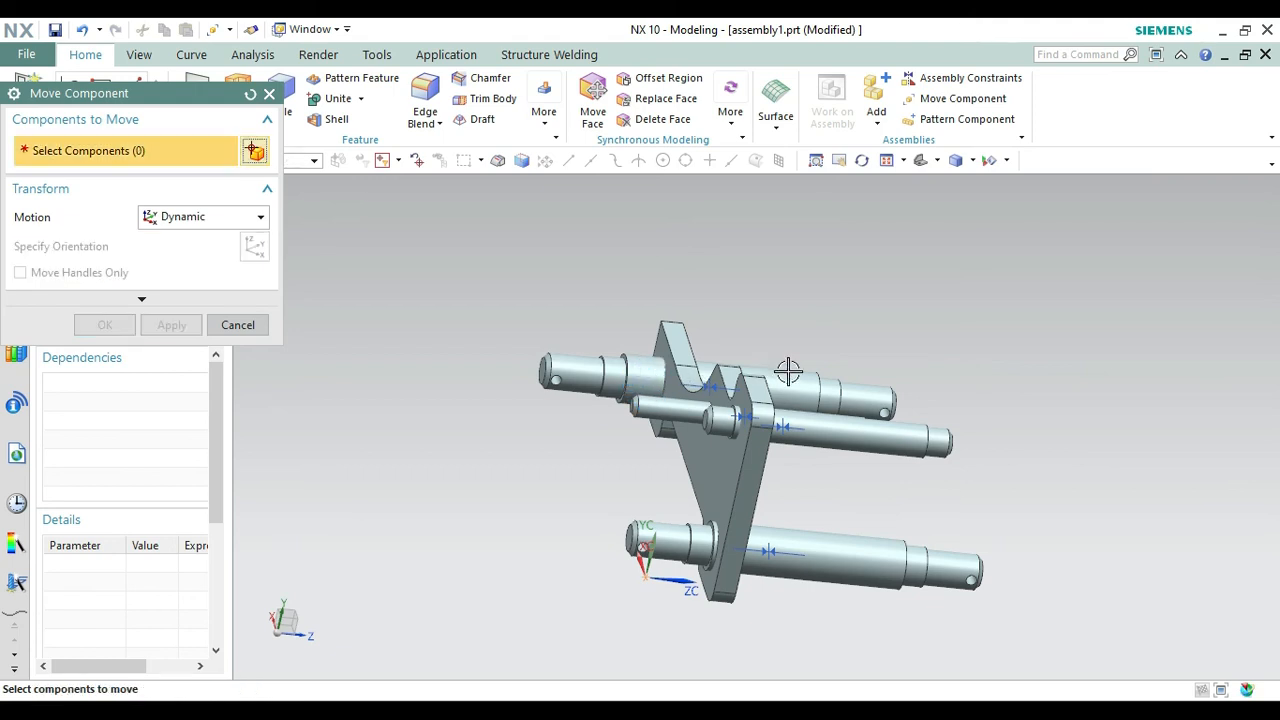
# Move only the CANNON 4 shaft at the plate's narrow end slightly further along positive ZC and apply the move.
pyautogui.click(789, 378)
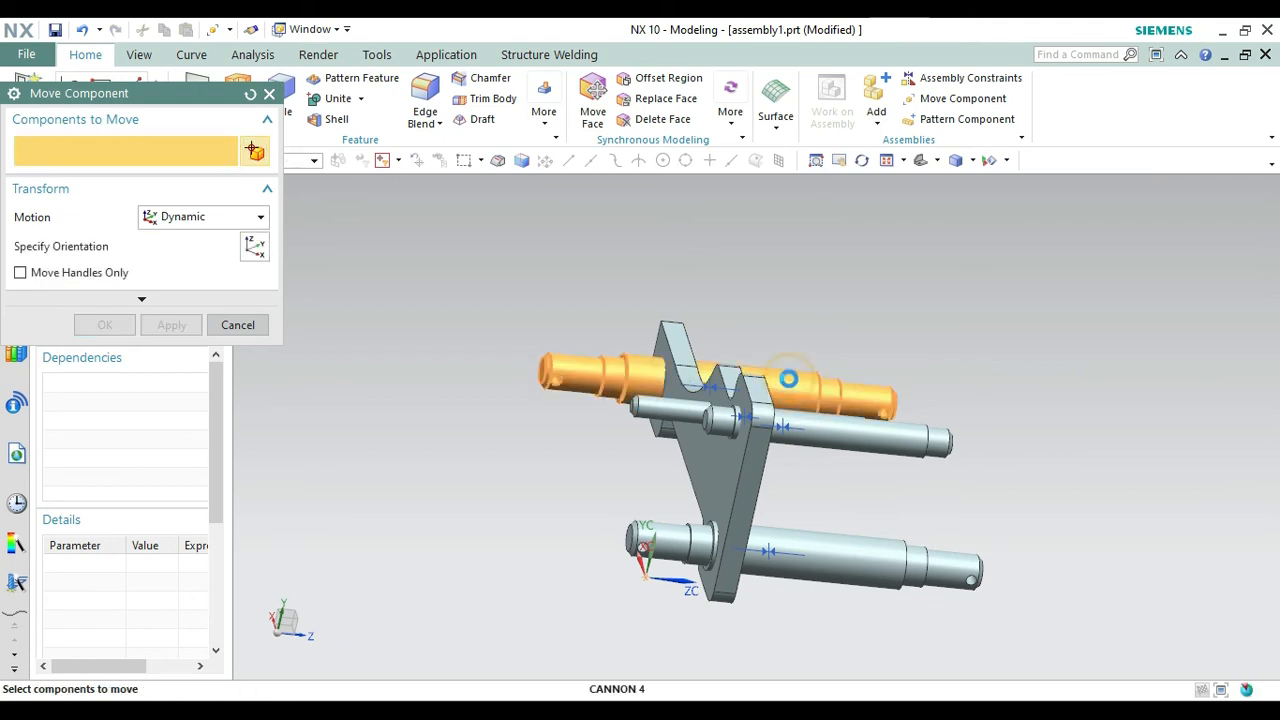
pyautogui.click(53, 250)
pyautogui.click(53, 250)
pyautogui.moveTo(607, 370); pyautogui.dragTo(649, 378)
pyautogui.click(171, 325)
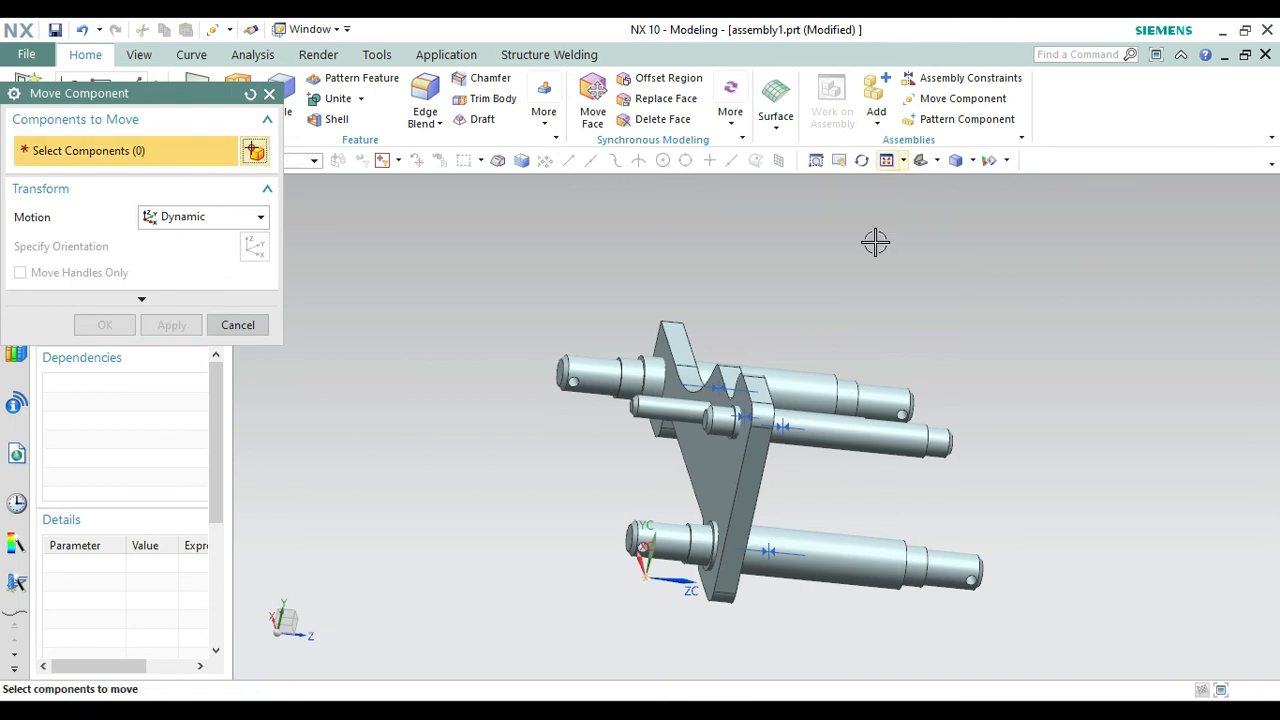
# Move the thin CANNON 3 shaft along its axis until its handle origin is at Z 7 mm, and finish moving components.
pyautogui.rightClick(911, 315)
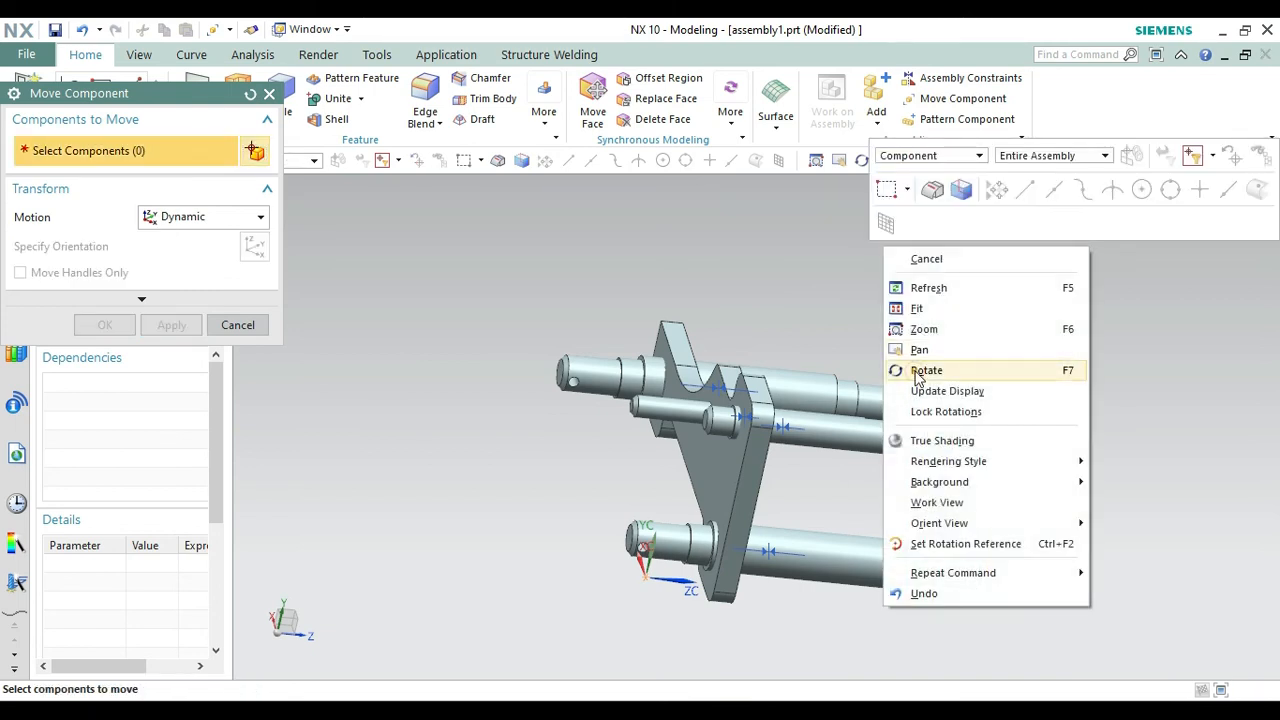
pyautogui.click(1000, 369)
pyautogui.moveTo(997, 400); pyautogui.dragTo(786, 356)
pyautogui.press('Escape')
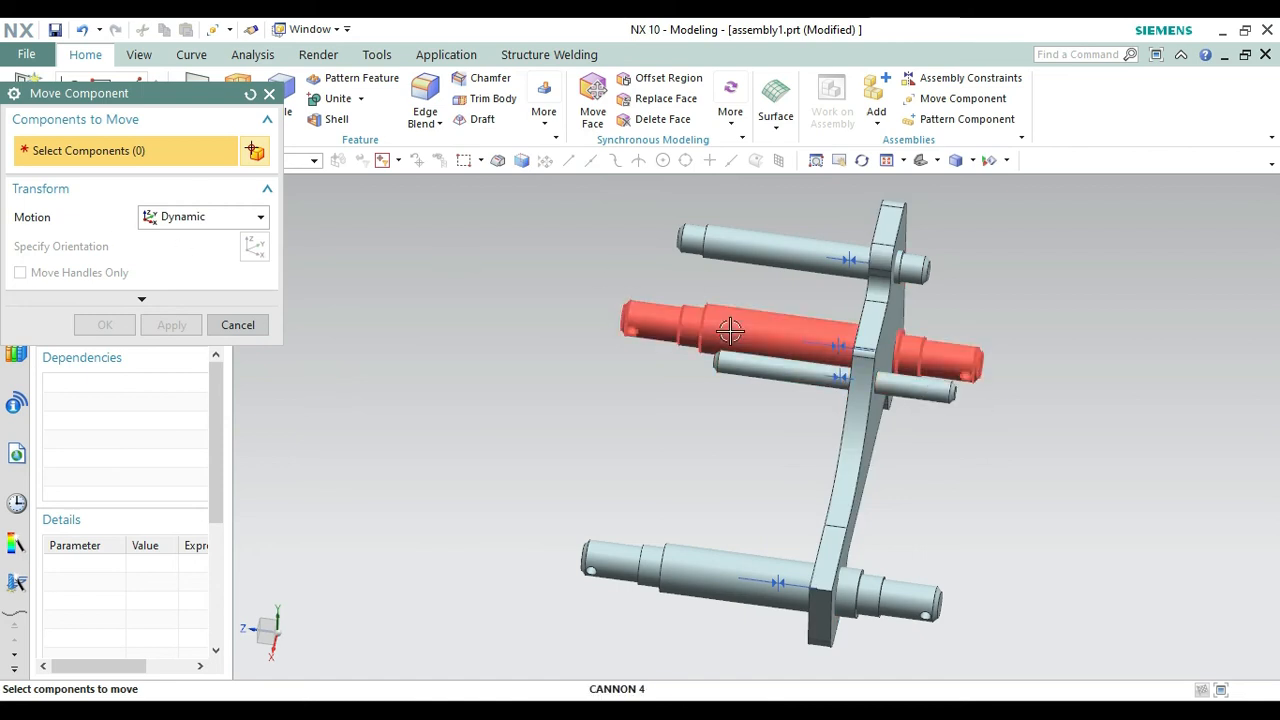
pyautogui.click(745, 370)
pyautogui.click(97, 250)
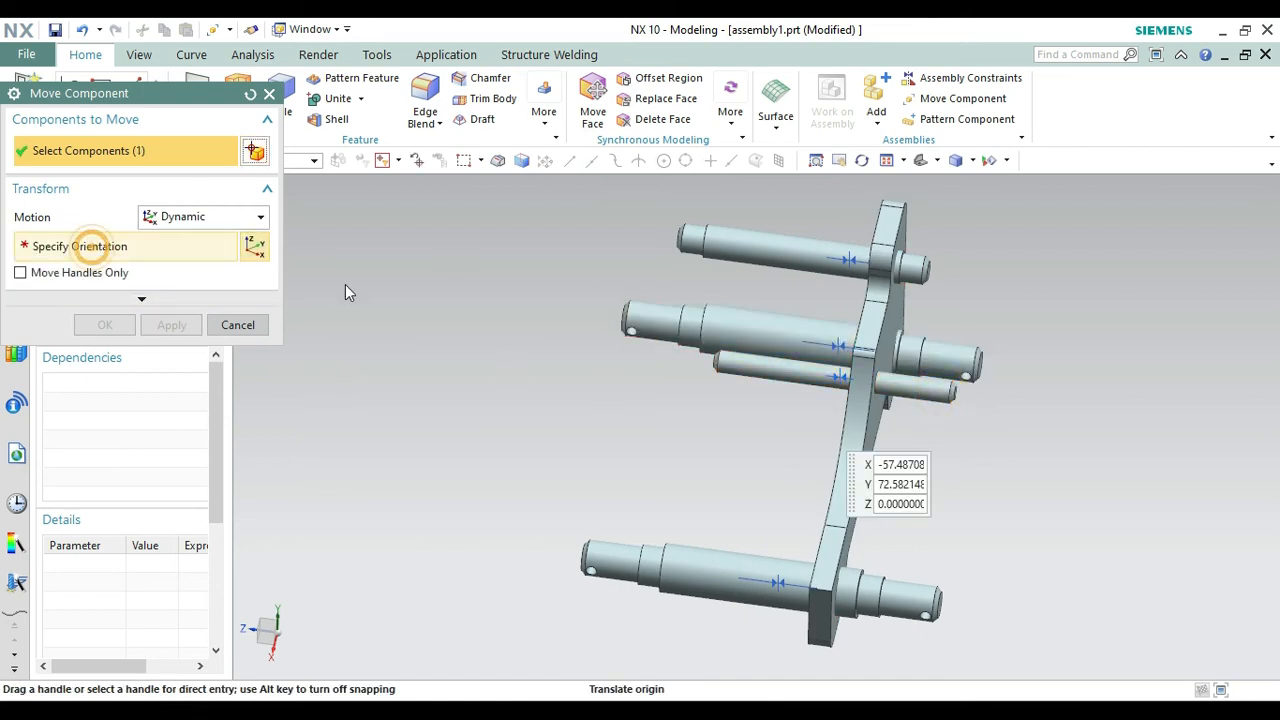
pyautogui.moveTo(935, 386); pyautogui.dragTo(891, 385)
pyautogui.click(105, 325)
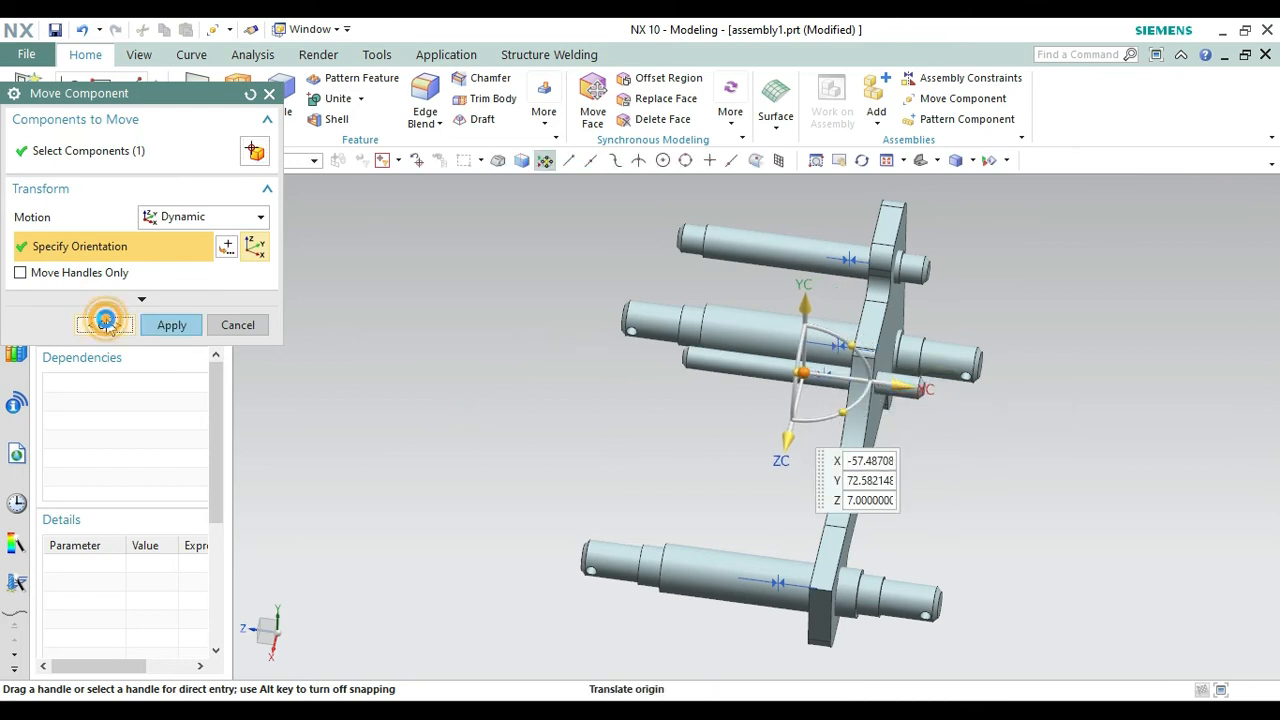
# Add a second CANNON 1 side plate to the assembly at the absolute origin 0, 0, 0.
pyautogui.rightClick(534, 427)
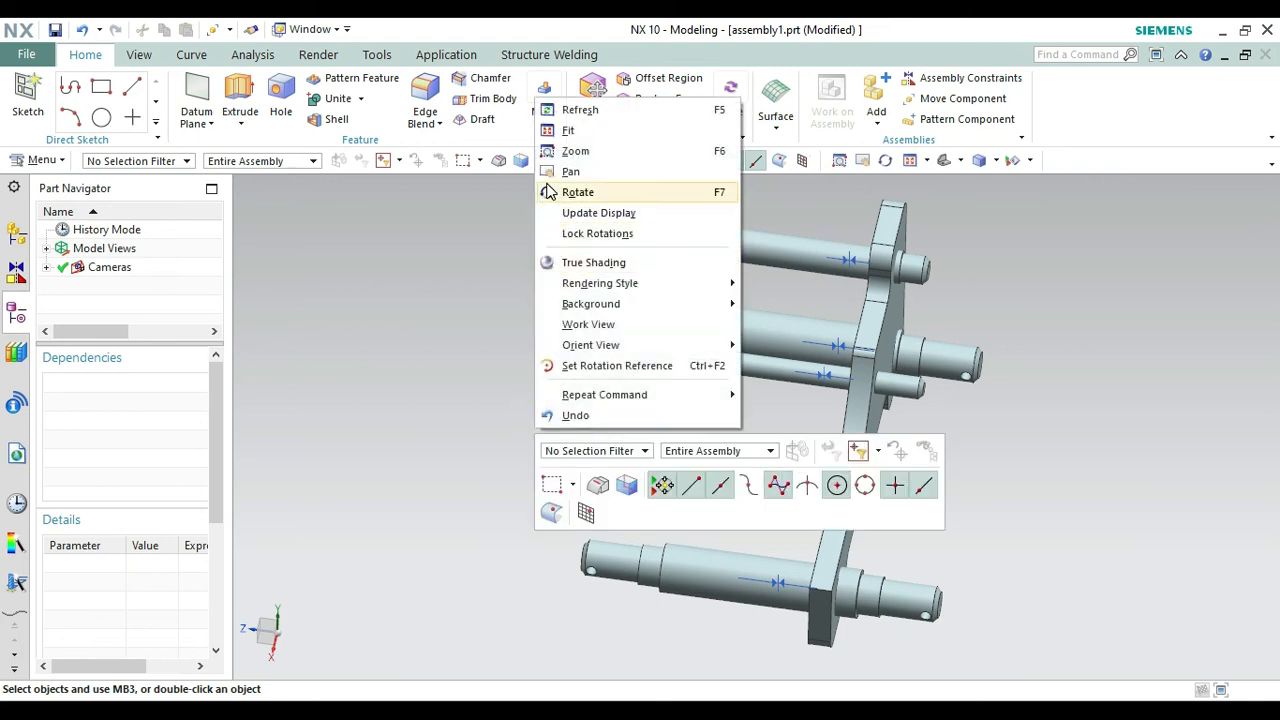
pyautogui.click(577, 192)
pyautogui.moveTo(497, 391); pyautogui.dragTo(655, 443)
pyautogui.press('Escape')
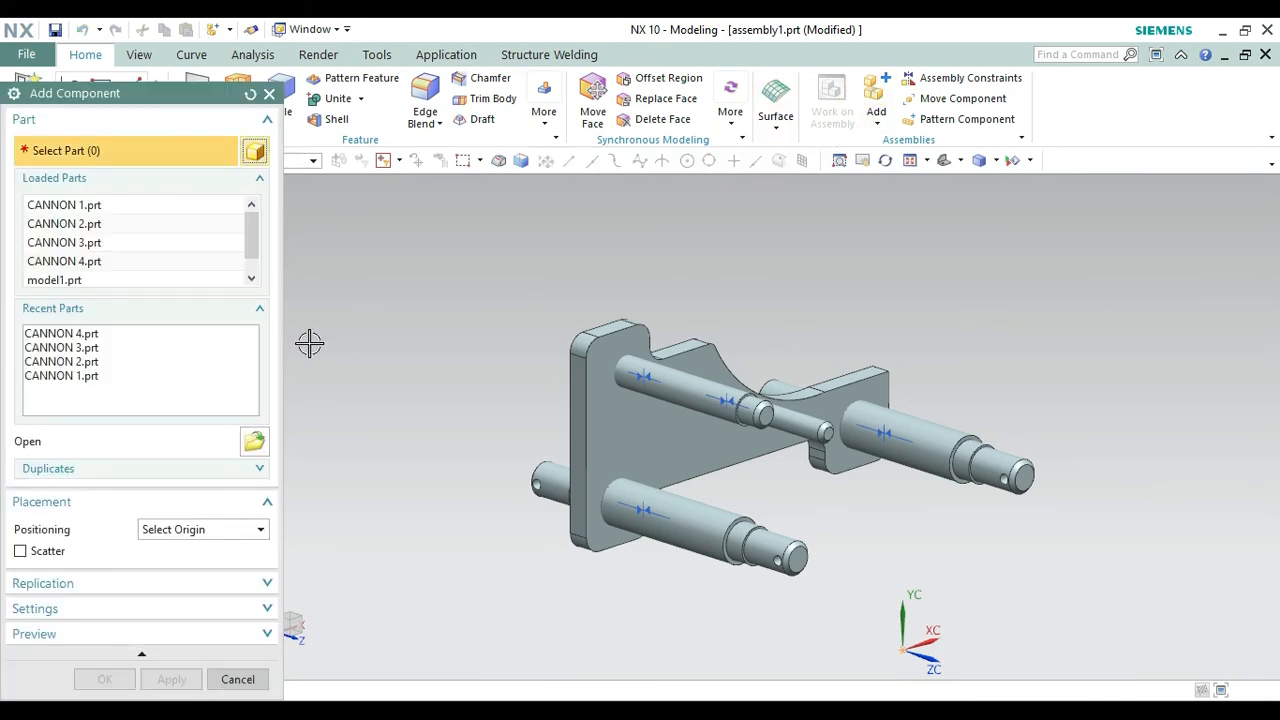
pyautogui.click(94, 207)
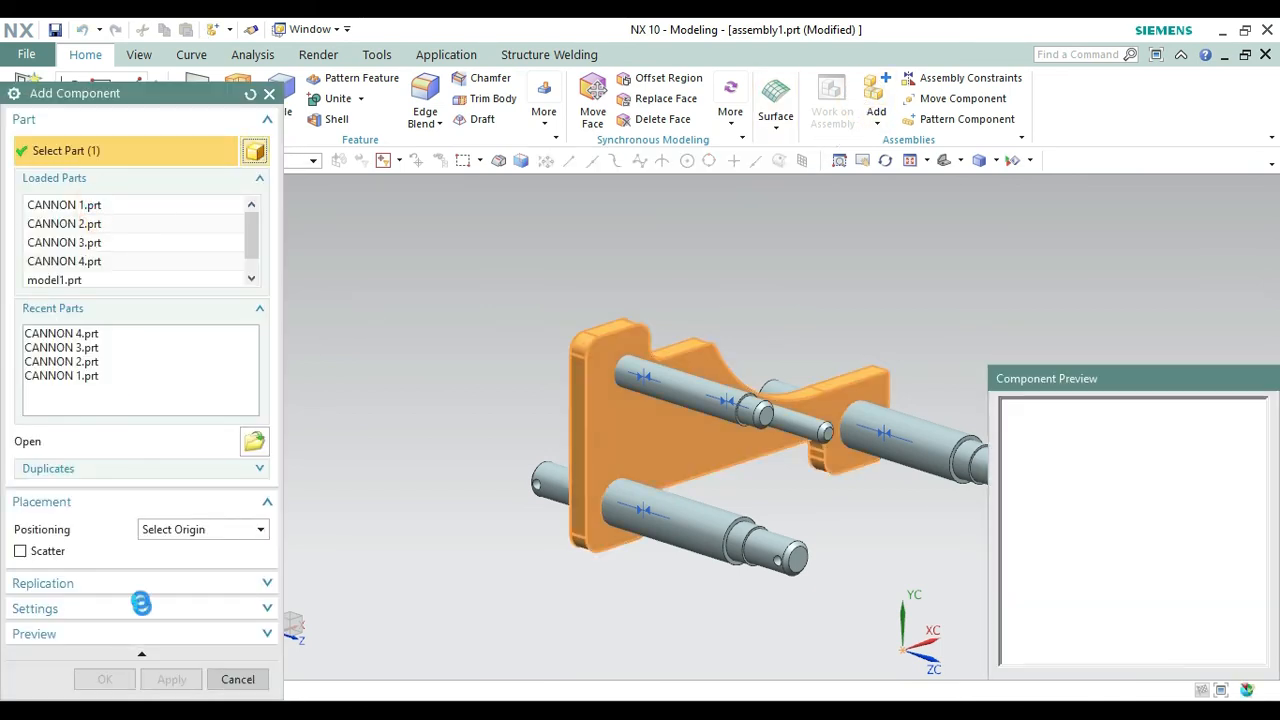
pyautogui.click(106, 680)
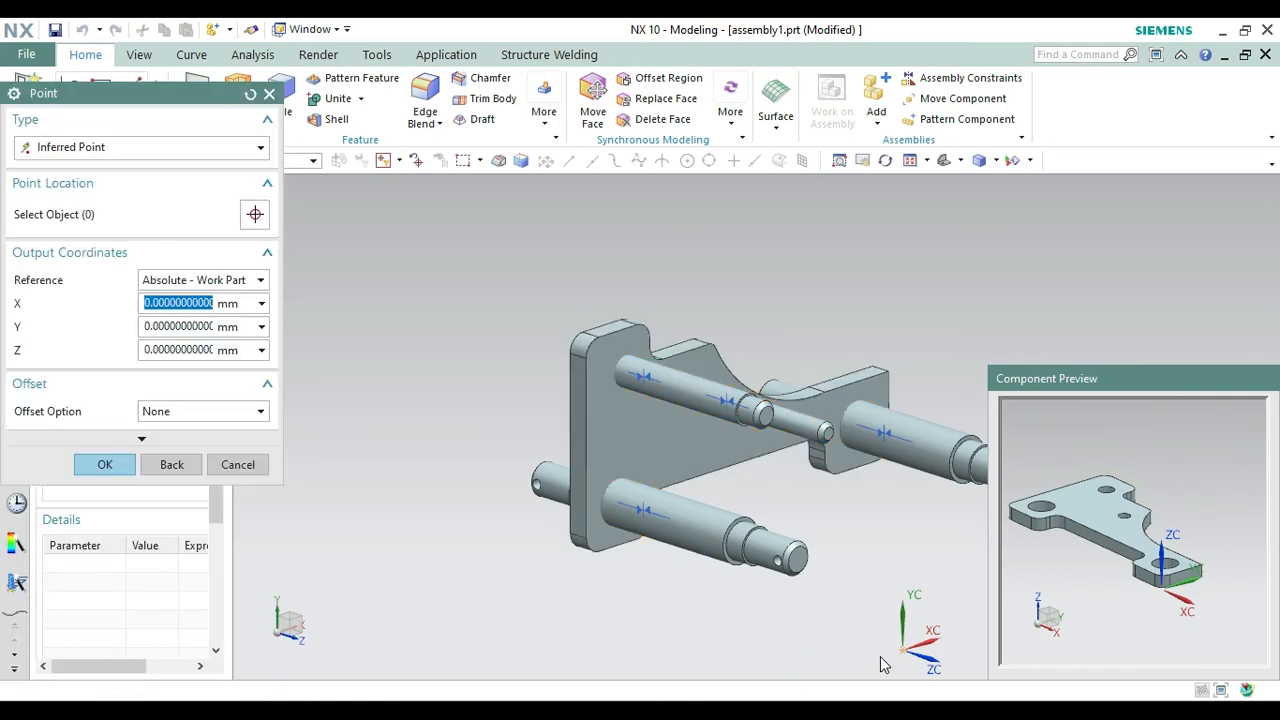
pyautogui.click(113, 470)
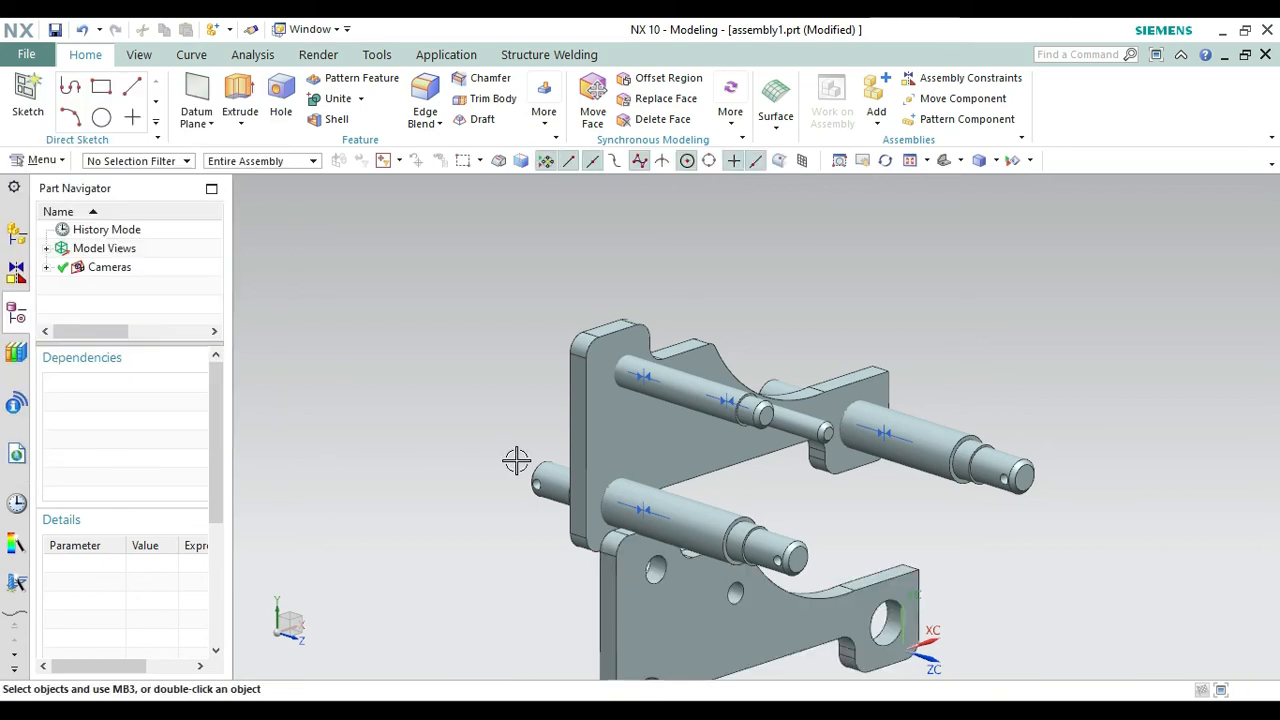
# Align the CANNON 4 shaft's centerline with the large hole at the new plate's narrow end using a Touch Align constraint.
pyautogui.press('Home')
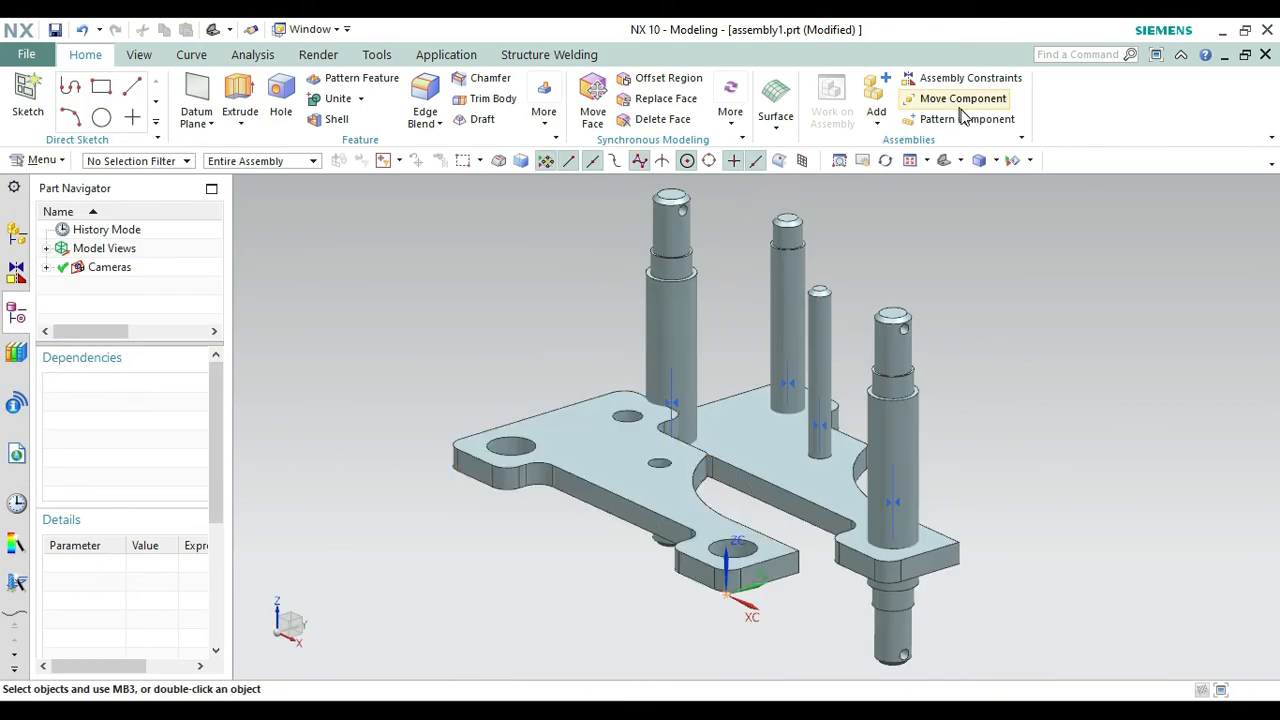
pyautogui.click(935, 80)
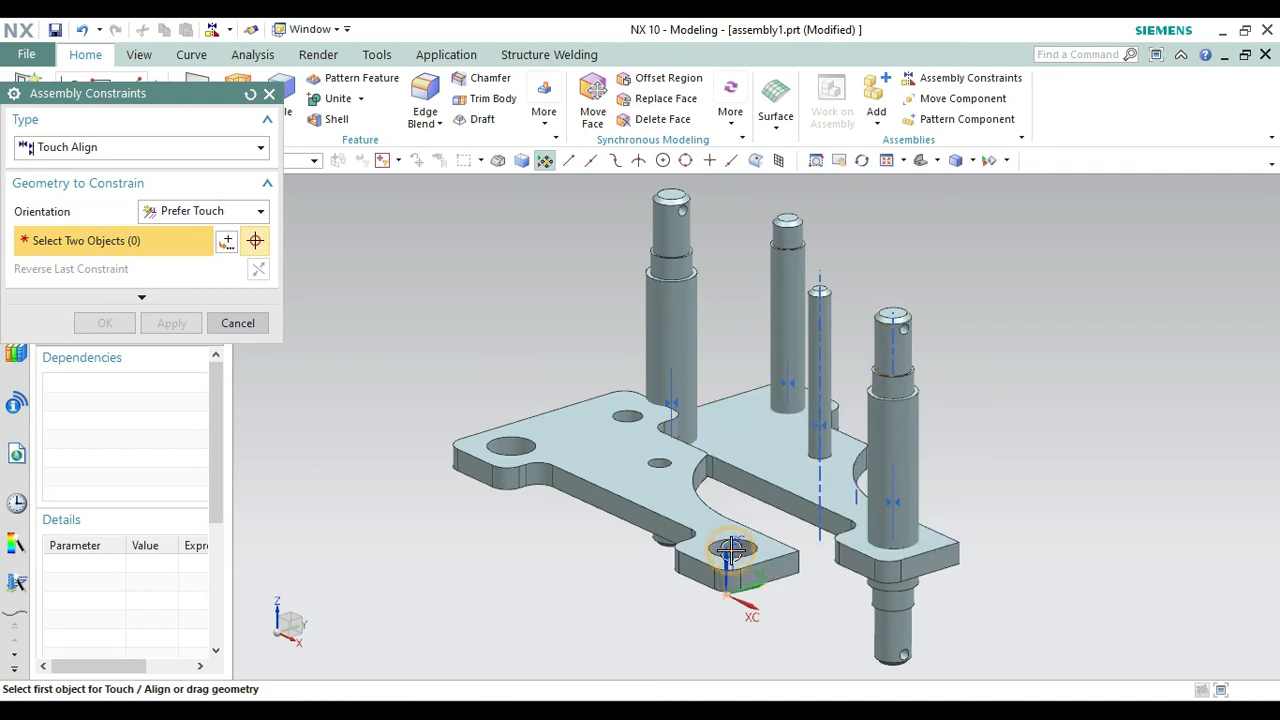
pyautogui.click(892, 343)
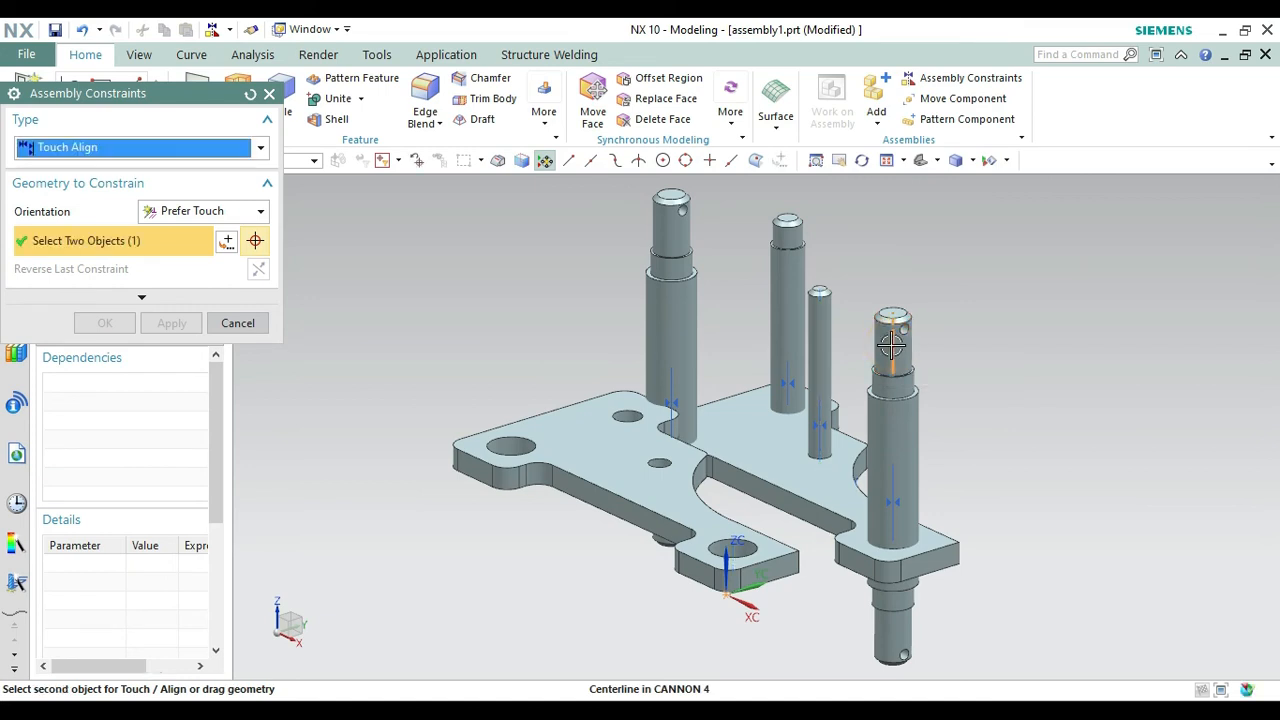
pyautogui.click(735, 548)
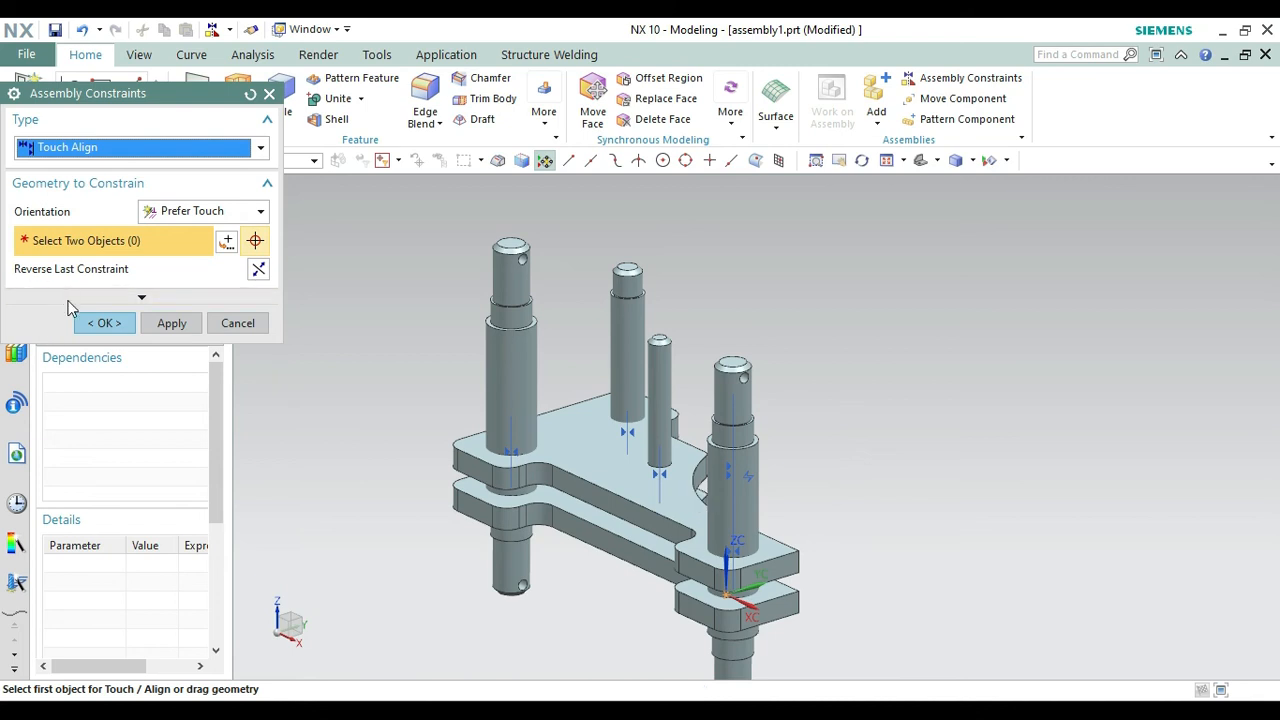
pyautogui.click(100, 323)
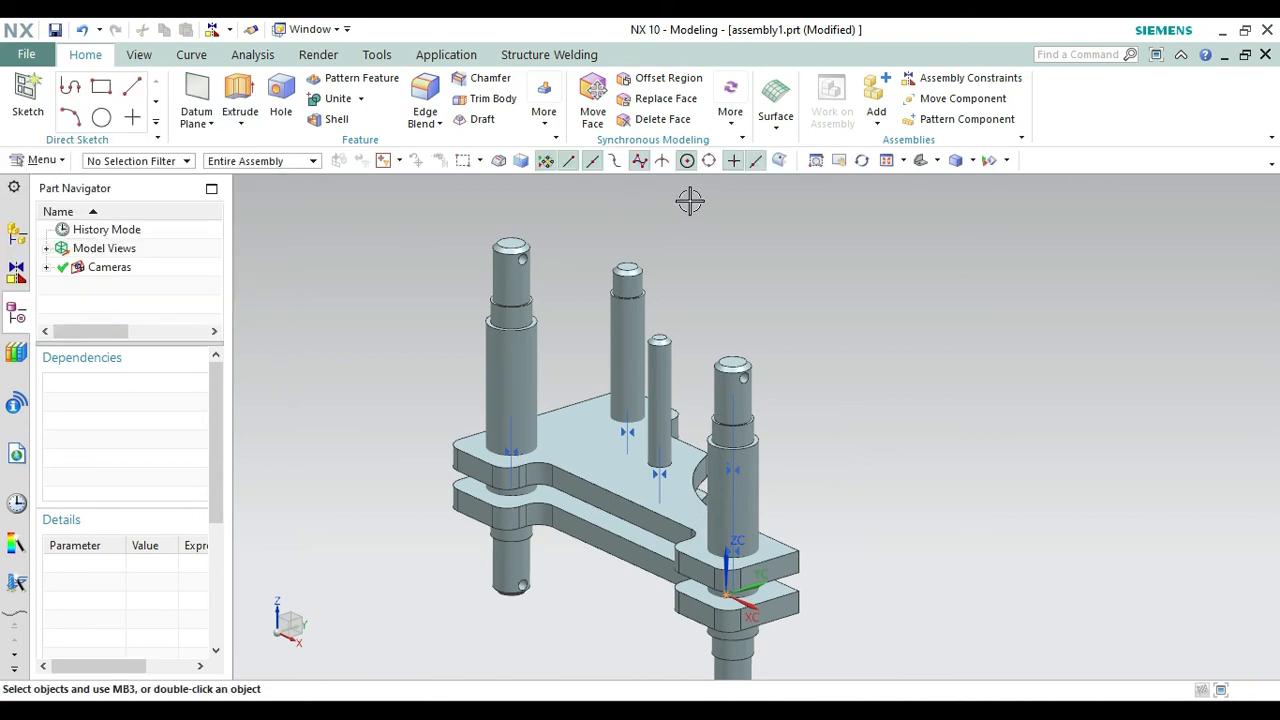
# Move the new CANNON 1 plate up the shafts along ZC until its handle origin is at Z 26.5 mm.
pyautogui.click(931, 98)
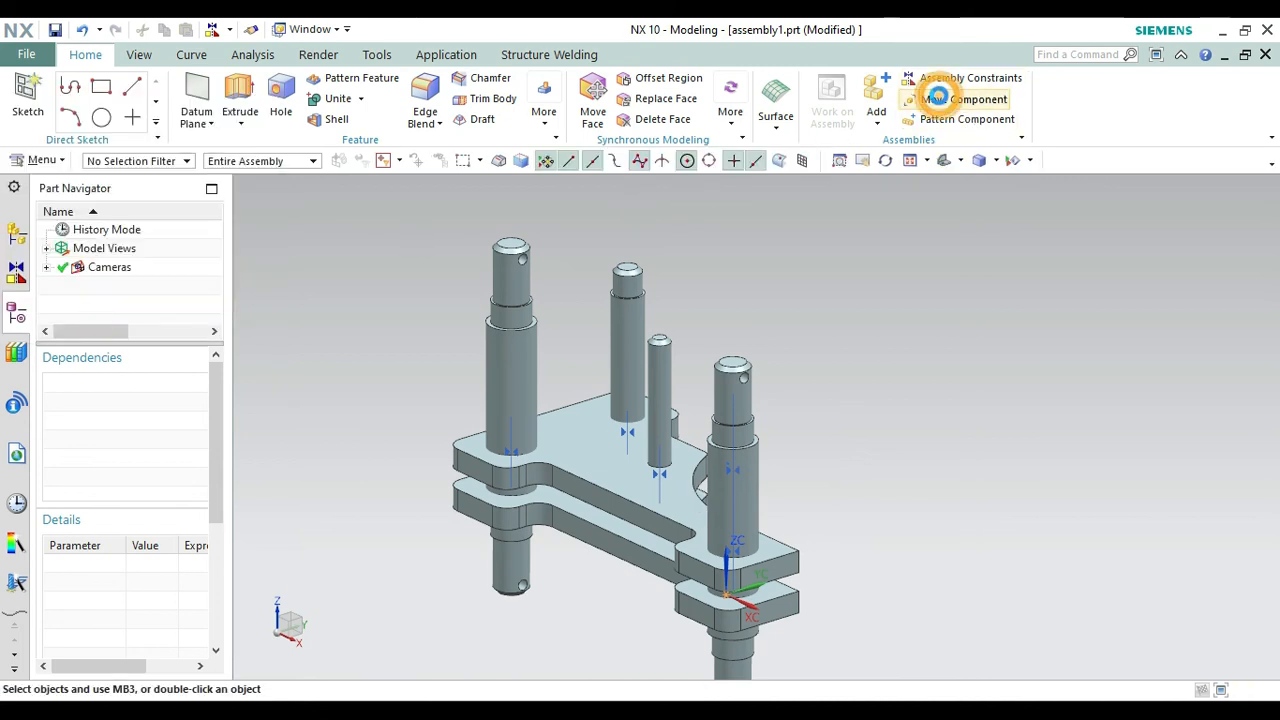
pyautogui.click(615, 477)
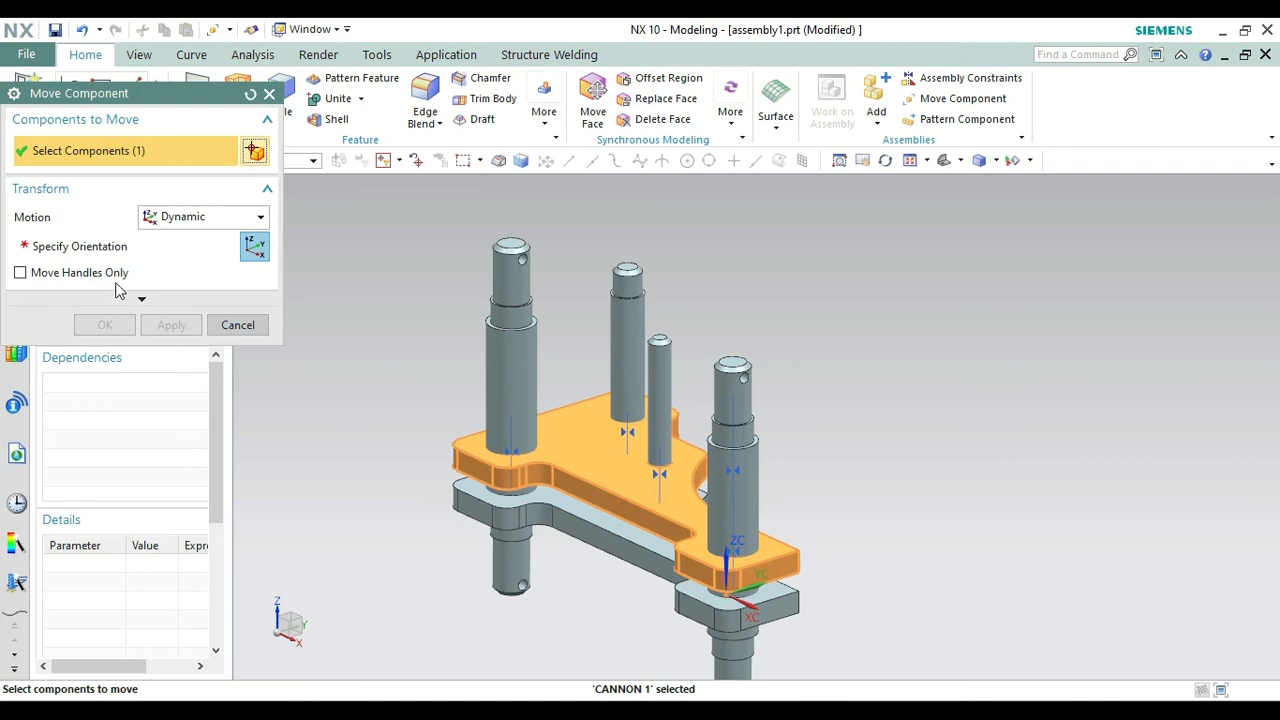
pyautogui.click(81, 246)
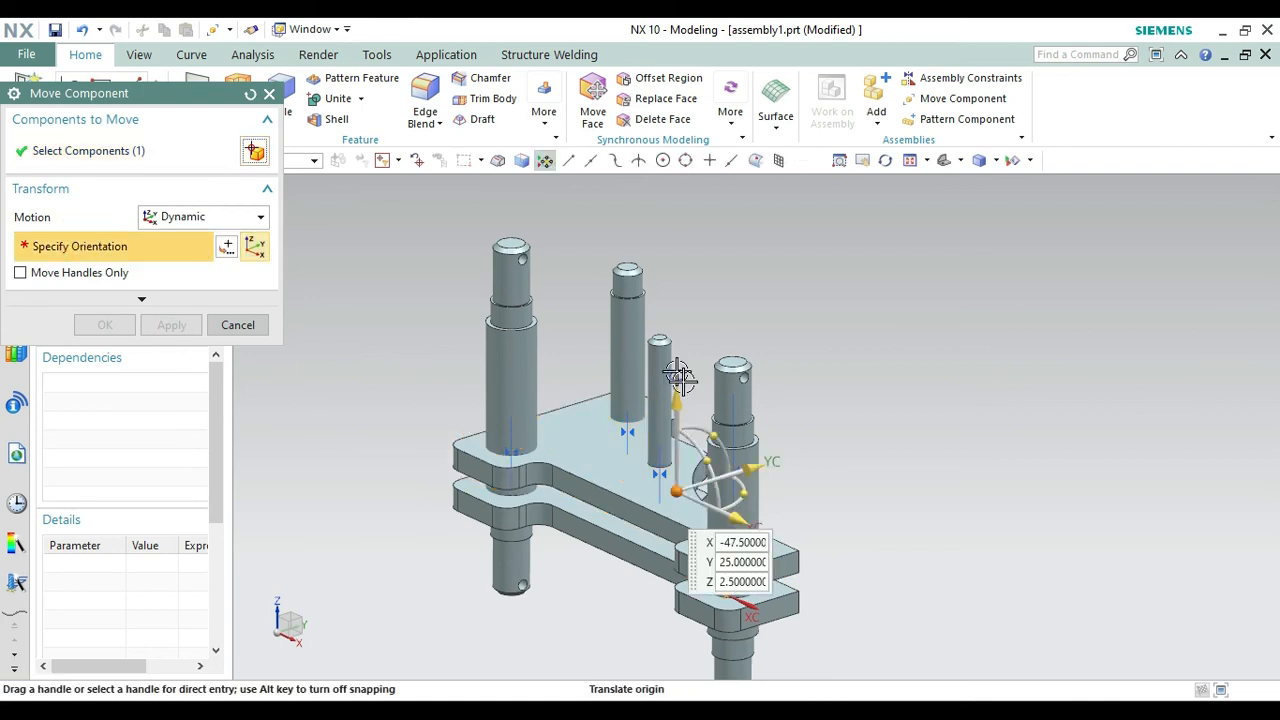
pyautogui.moveTo(675, 397); pyautogui.dragTo(680, 304)
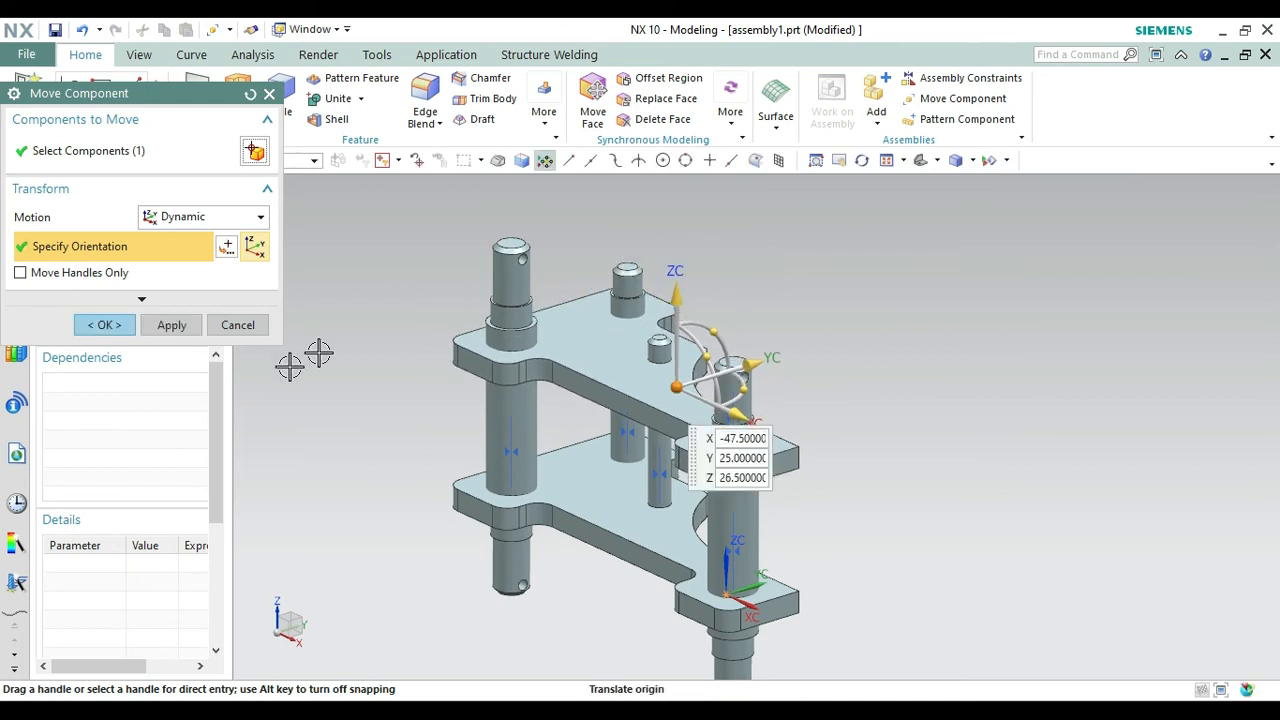
pyautogui.click(101, 327)
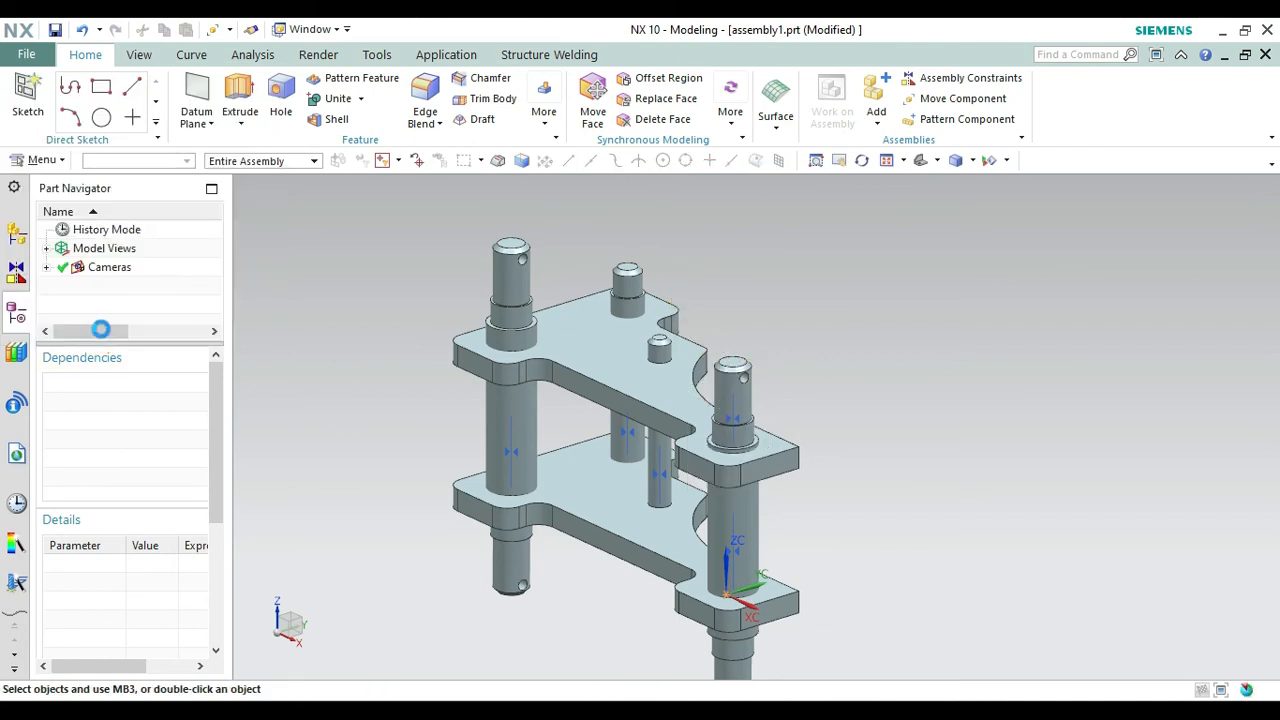
# Move the CANNON 4 shaft at the plates' wide end 3 mm along its XC handle direction.
pyautogui.click(962, 98)
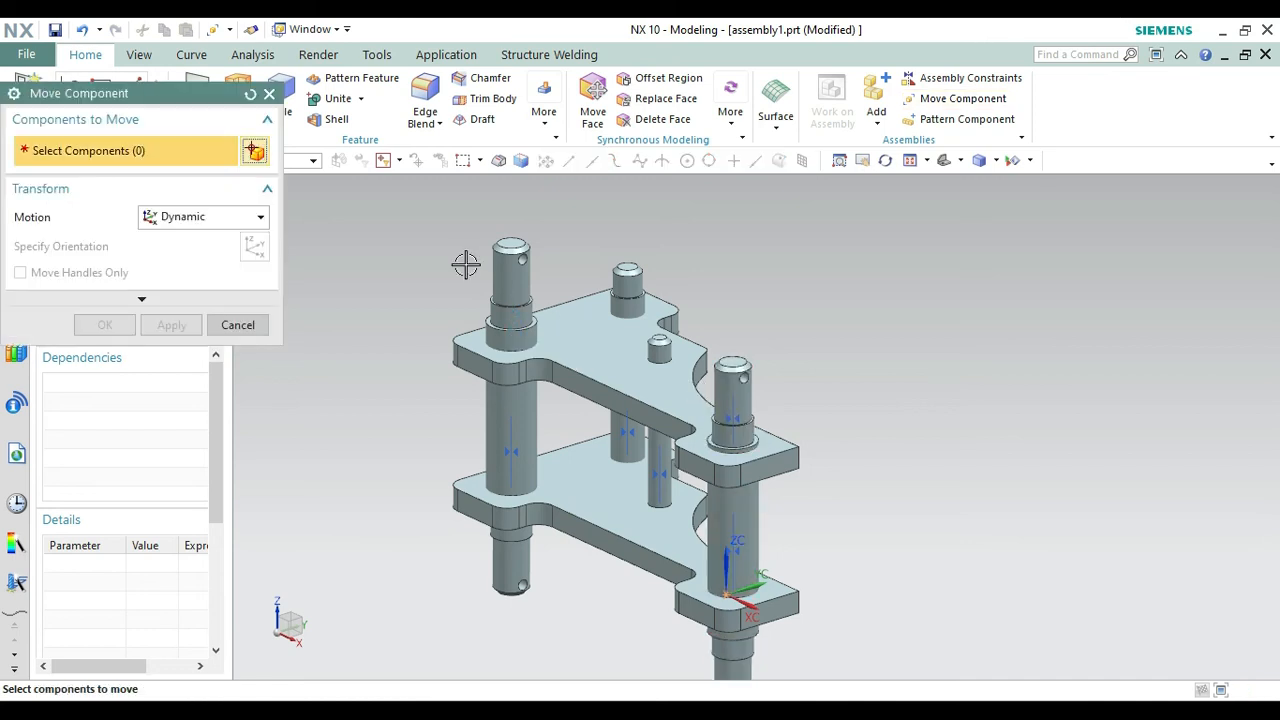
pyautogui.click(515, 281)
pyautogui.click(126, 251)
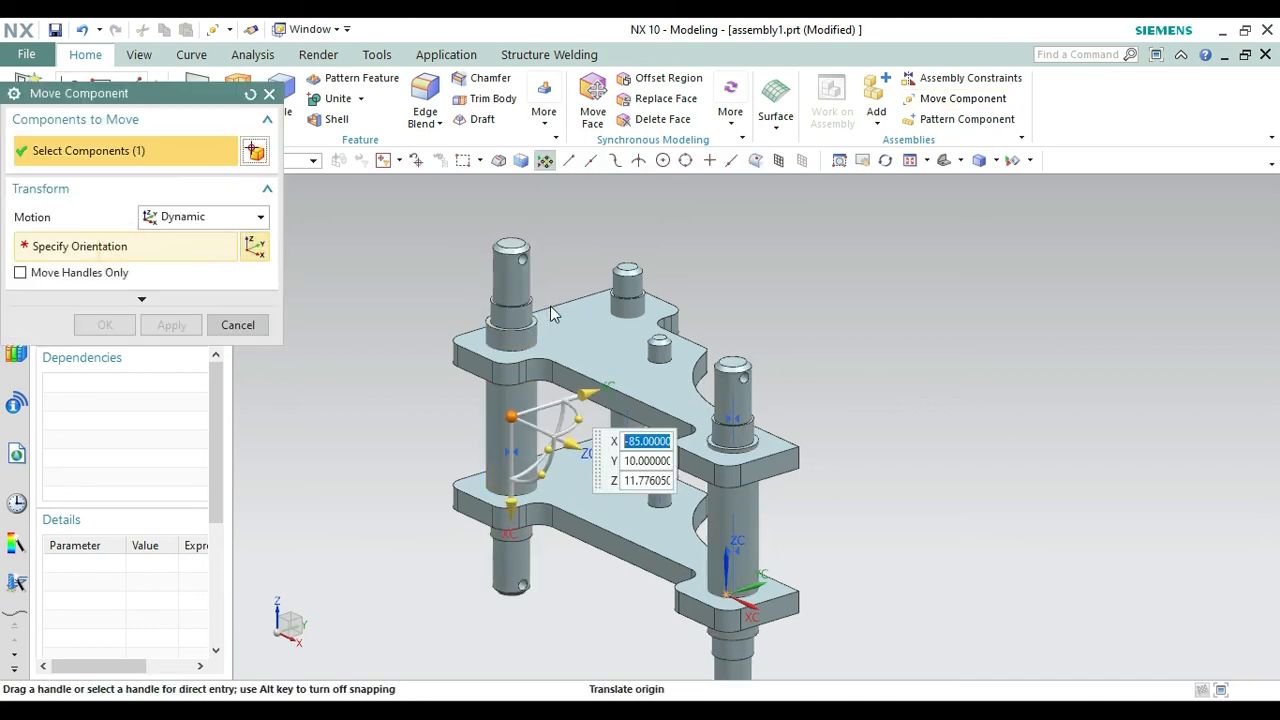
pyautogui.moveTo(511, 506); pyautogui.dragTo(511, 517)
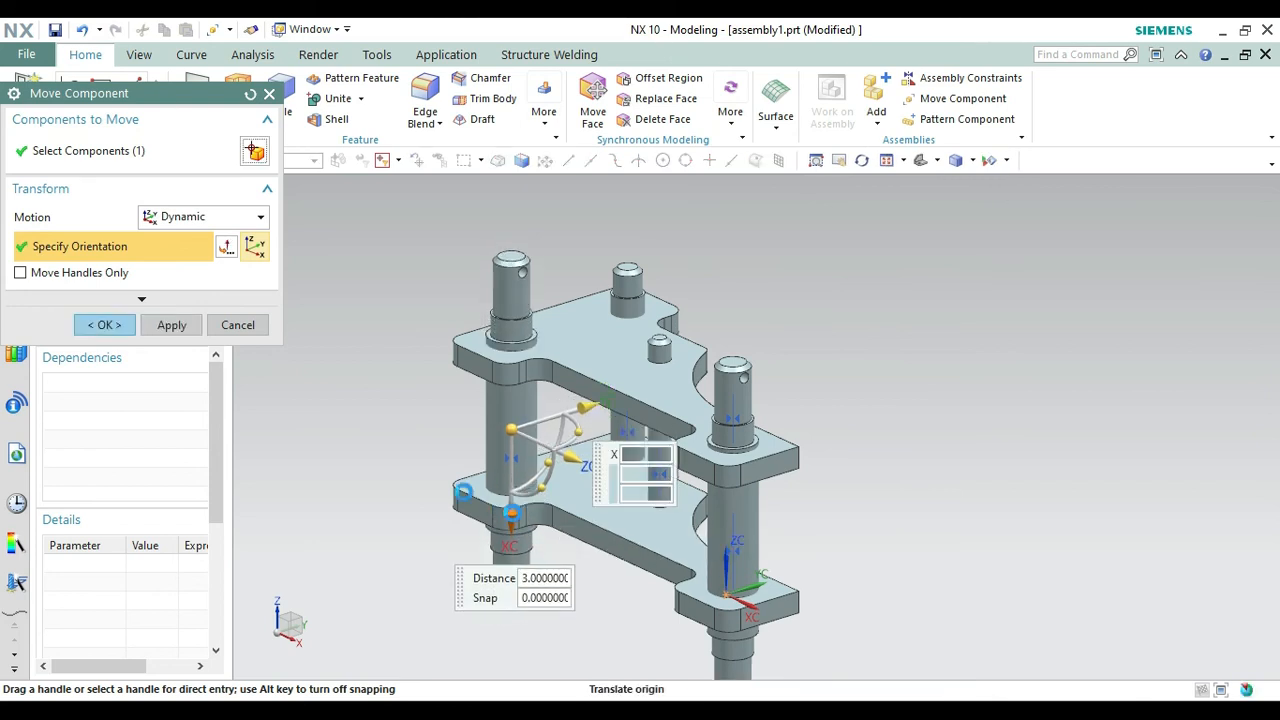
pyautogui.click(104, 326)
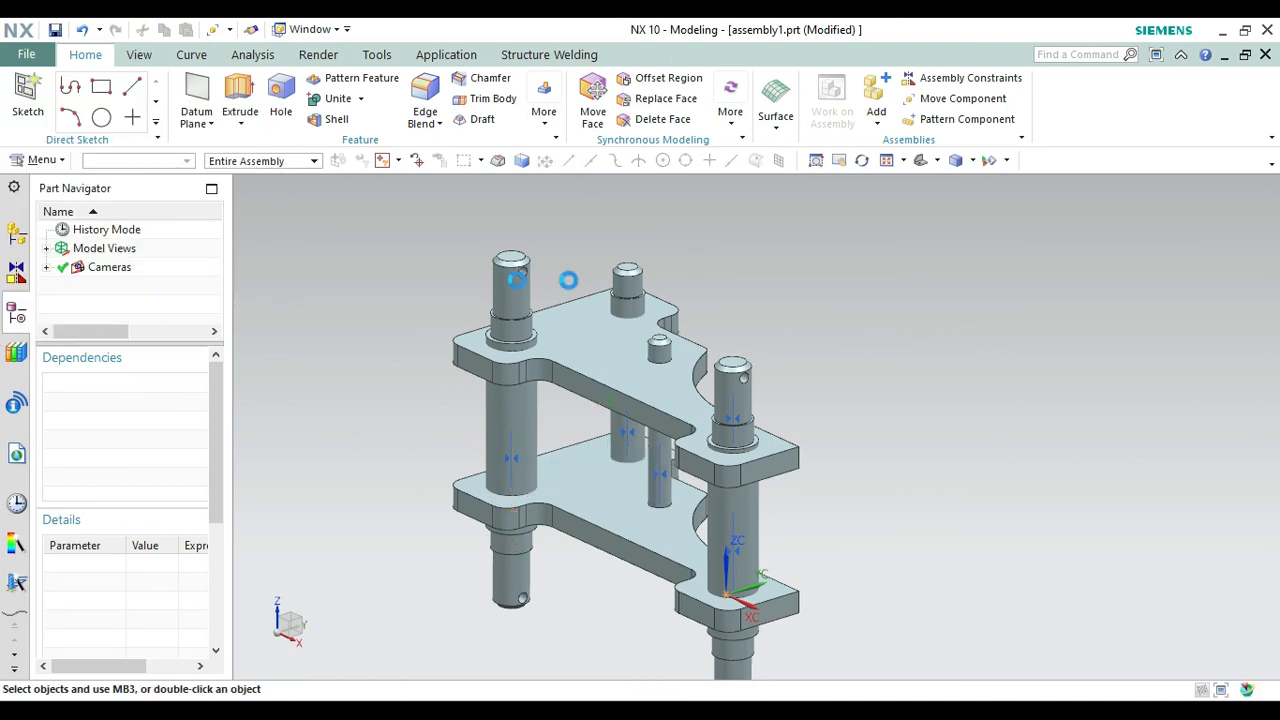
# Load the CANNON 5 wheel from the YOUTUBE NX folder and add it at the absolute origin 0, 0, 0.
pyautogui.rightClick(907, 281)
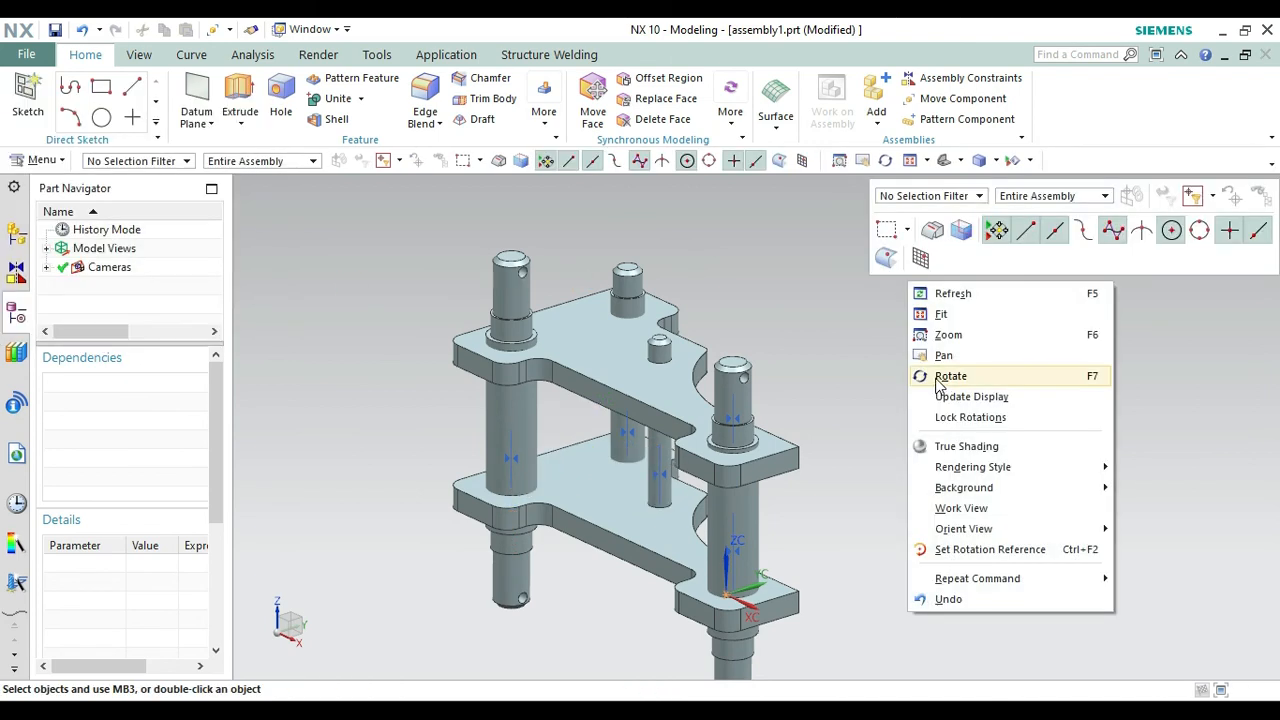
pyautogui.click(936, 372)
pyautogui.moveTo(922, 472); pyautogui.dragTo(849, 509)
pyautogui.press('Escape')
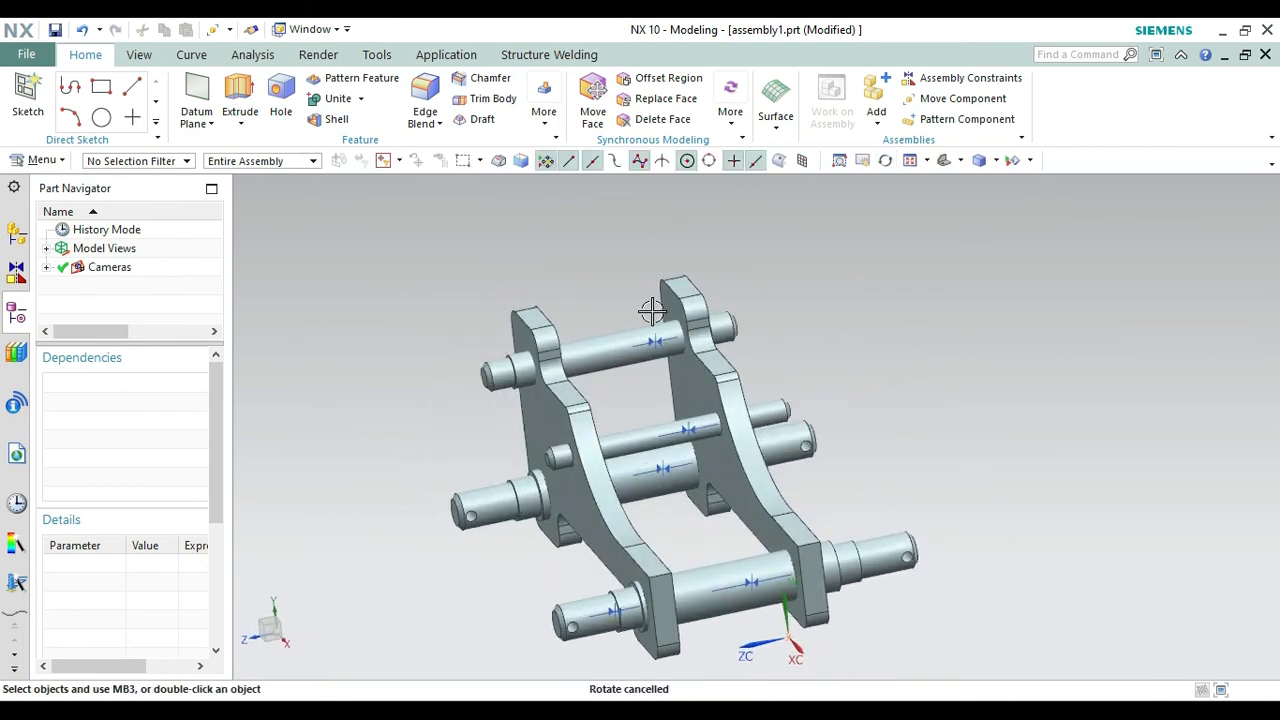
pyautogui.click(875, 88)
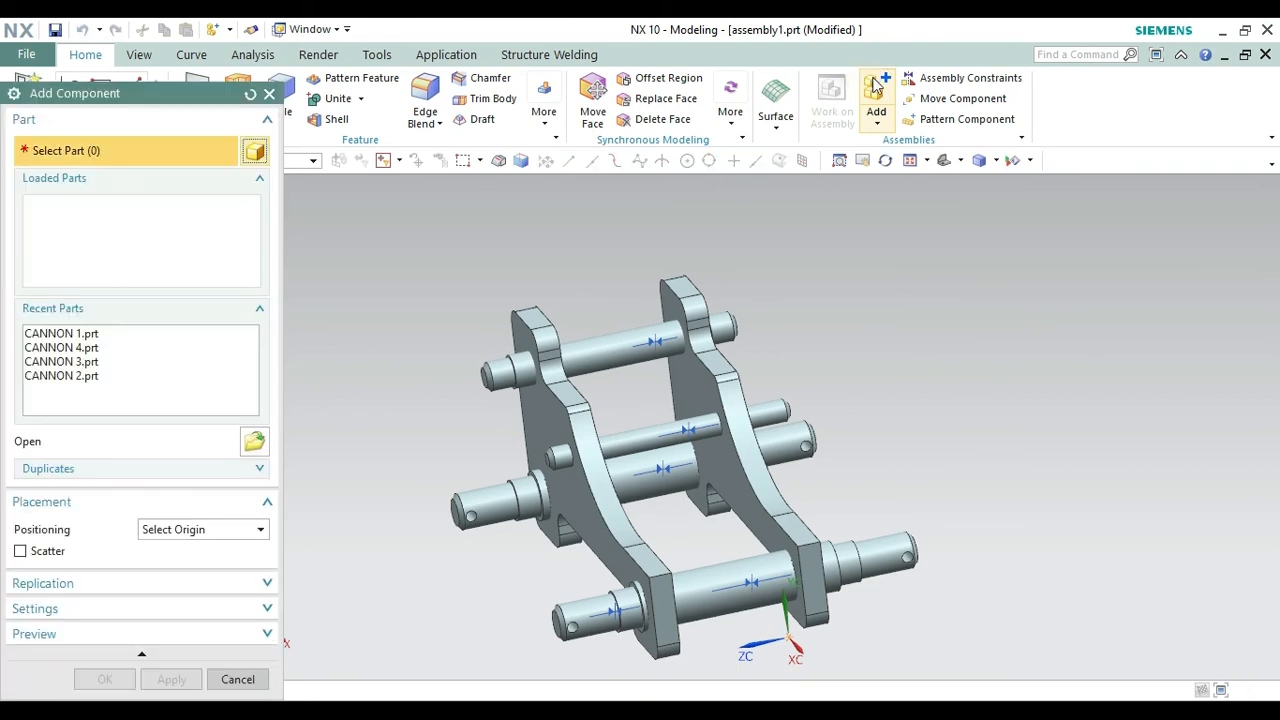
pyautogui.click(255, 446)
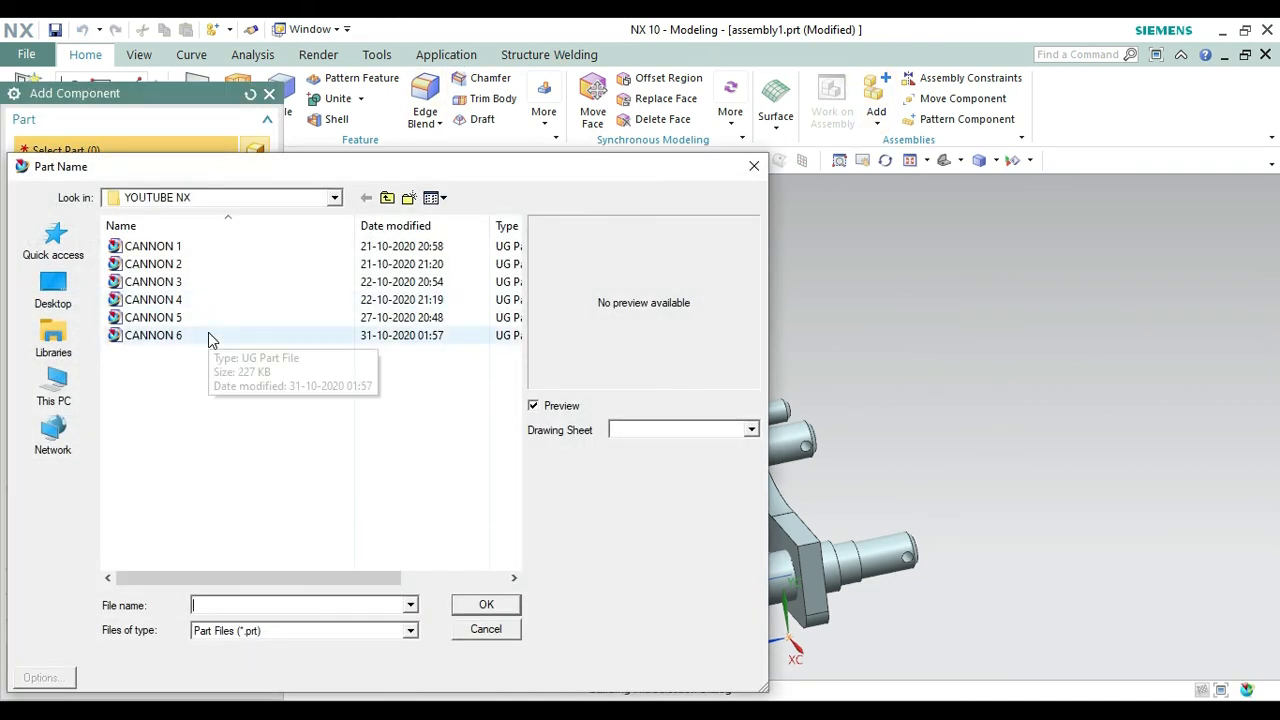
pyautogui.click(210, 320)
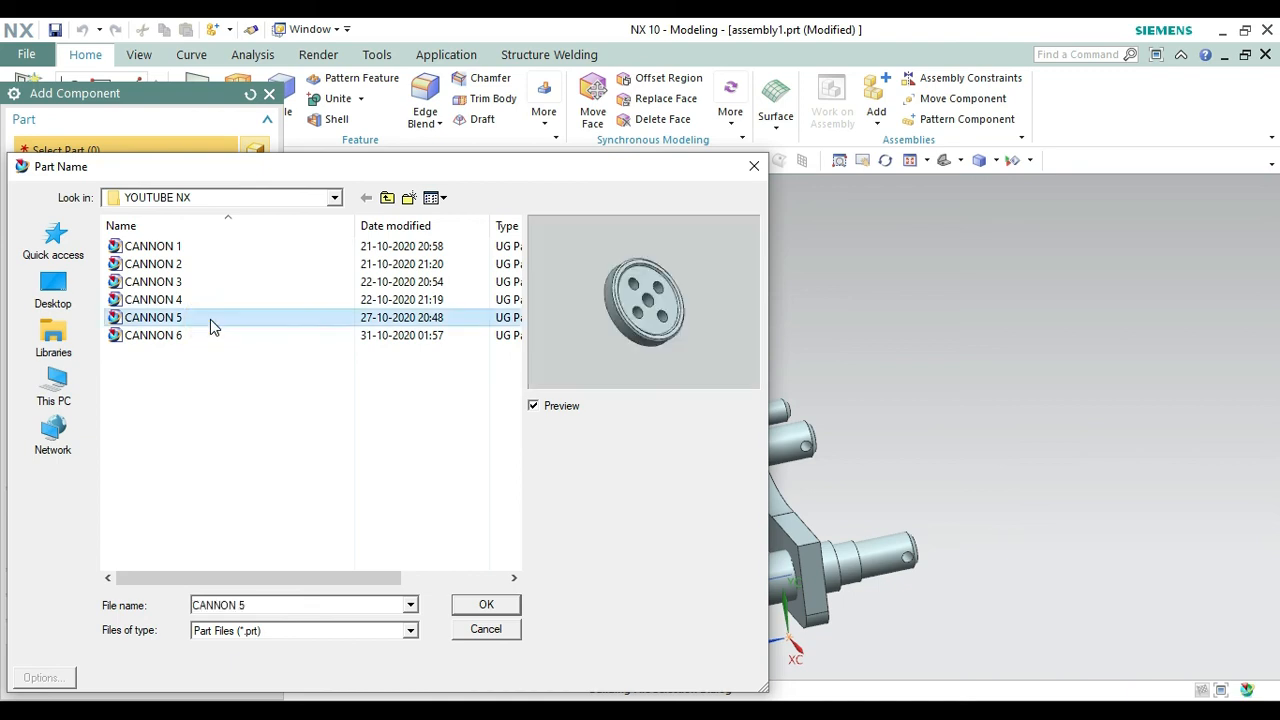
pyautogui.click(483, 604)
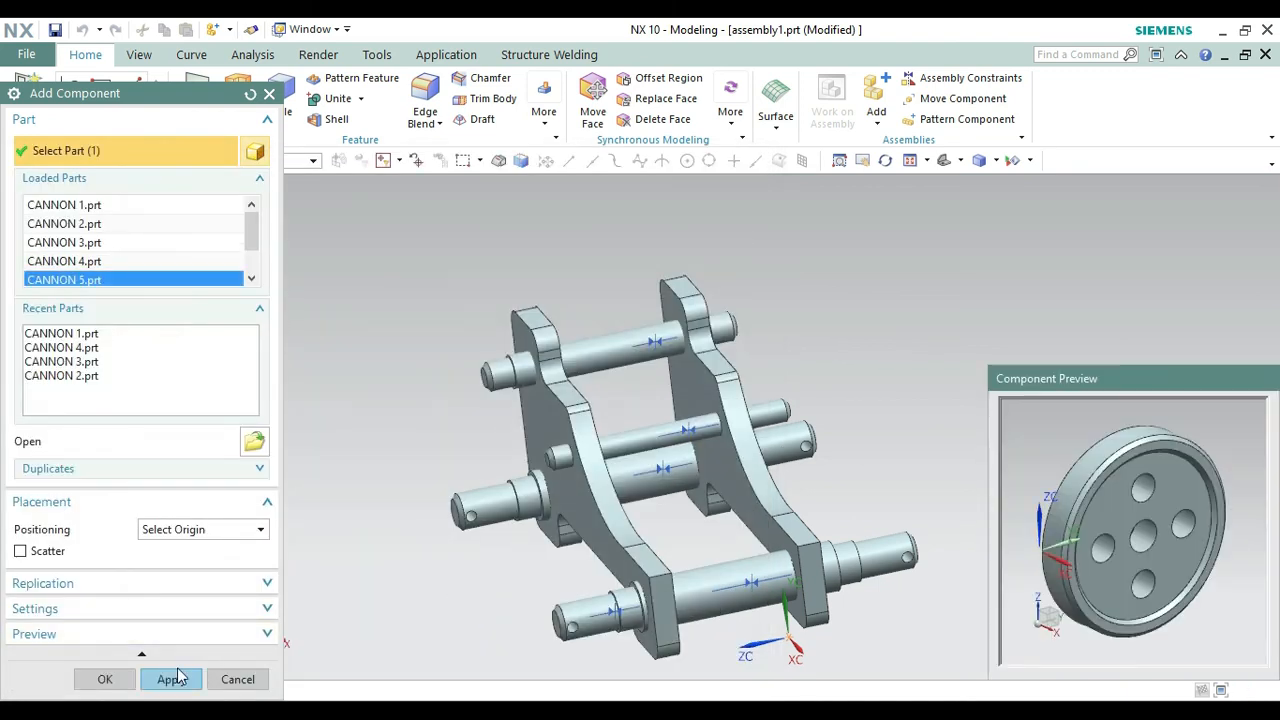
pyautogui.click(152, 680)
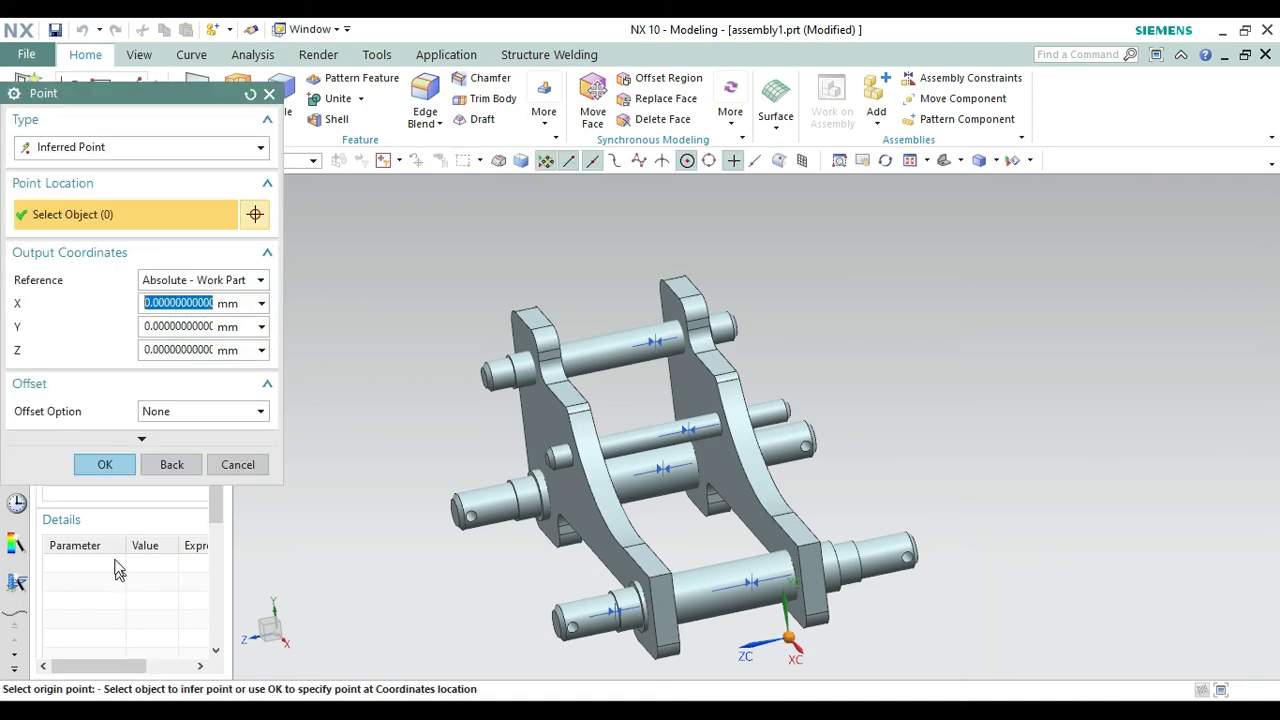
pyautogui.click(112, 472)
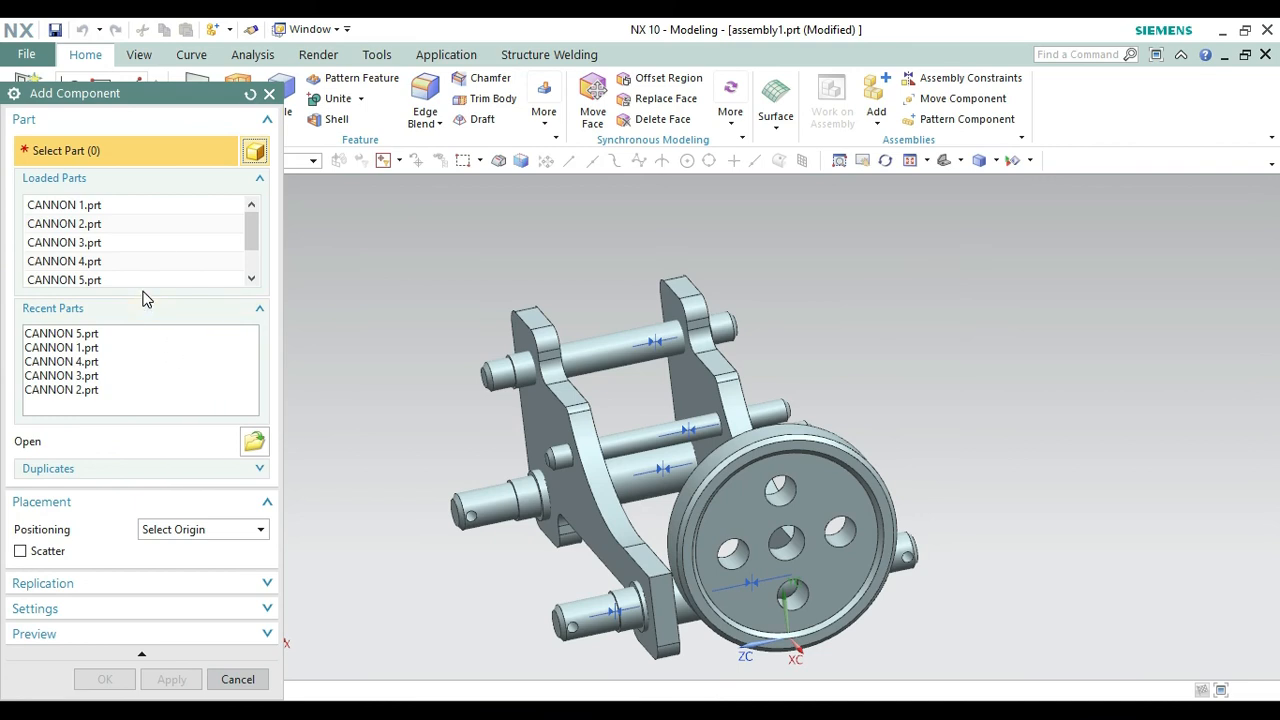
# Add three more CANNON 5 wheels from the loaded parts at the absolute origin 0, 0, 0.
pyautogui.click(138, 280)
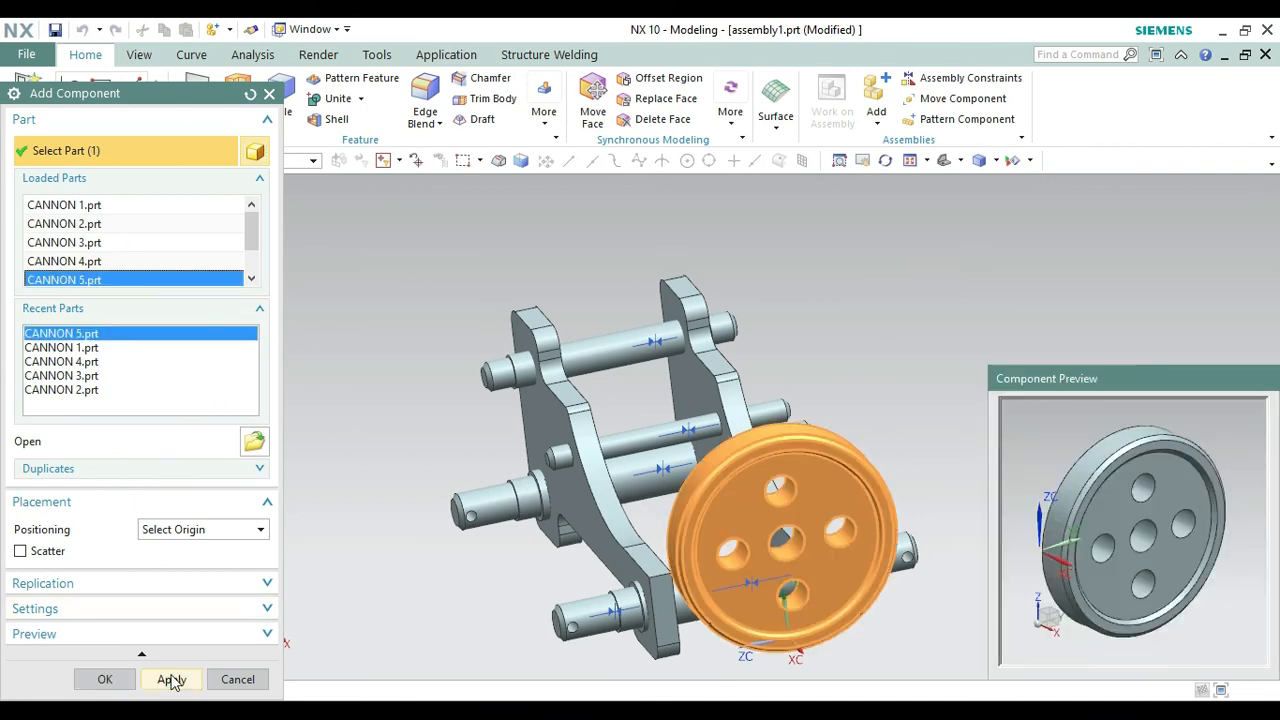
pyautogui.click(171, 679)
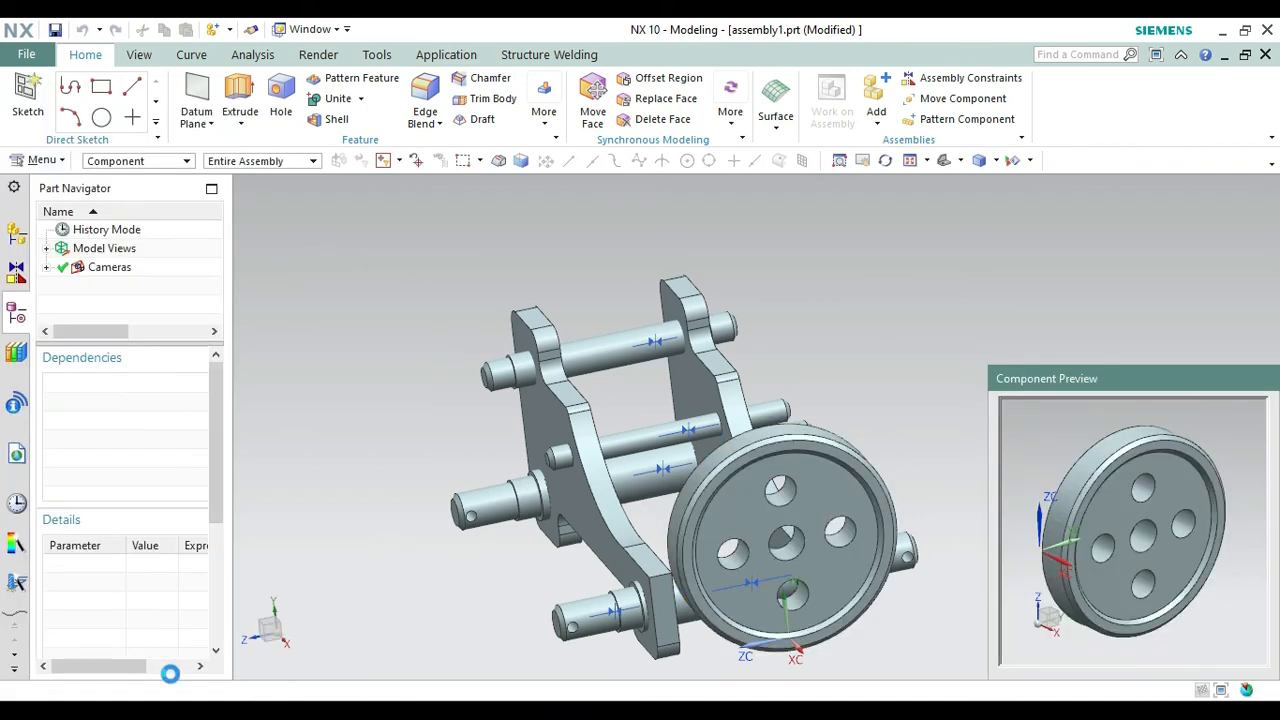
pyautogui.click(104, 463)
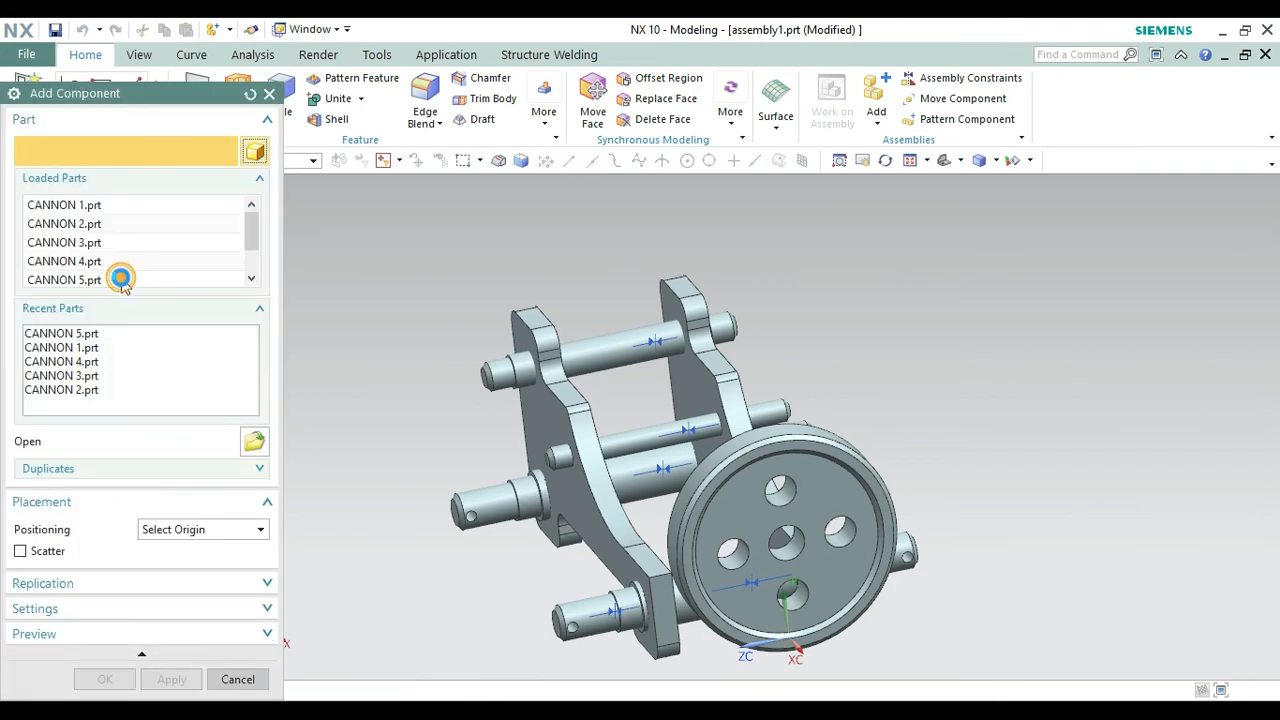
pyautogui.click(64, 280)
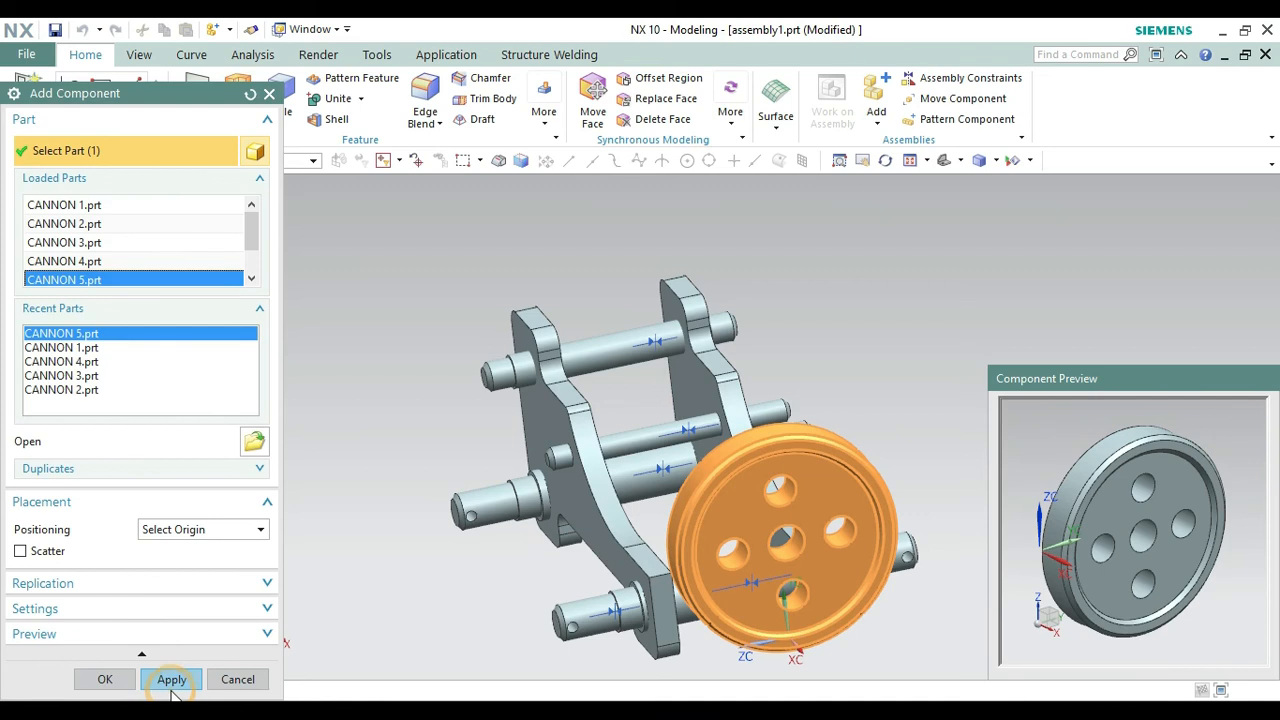
pyautogui.click(170, 680)
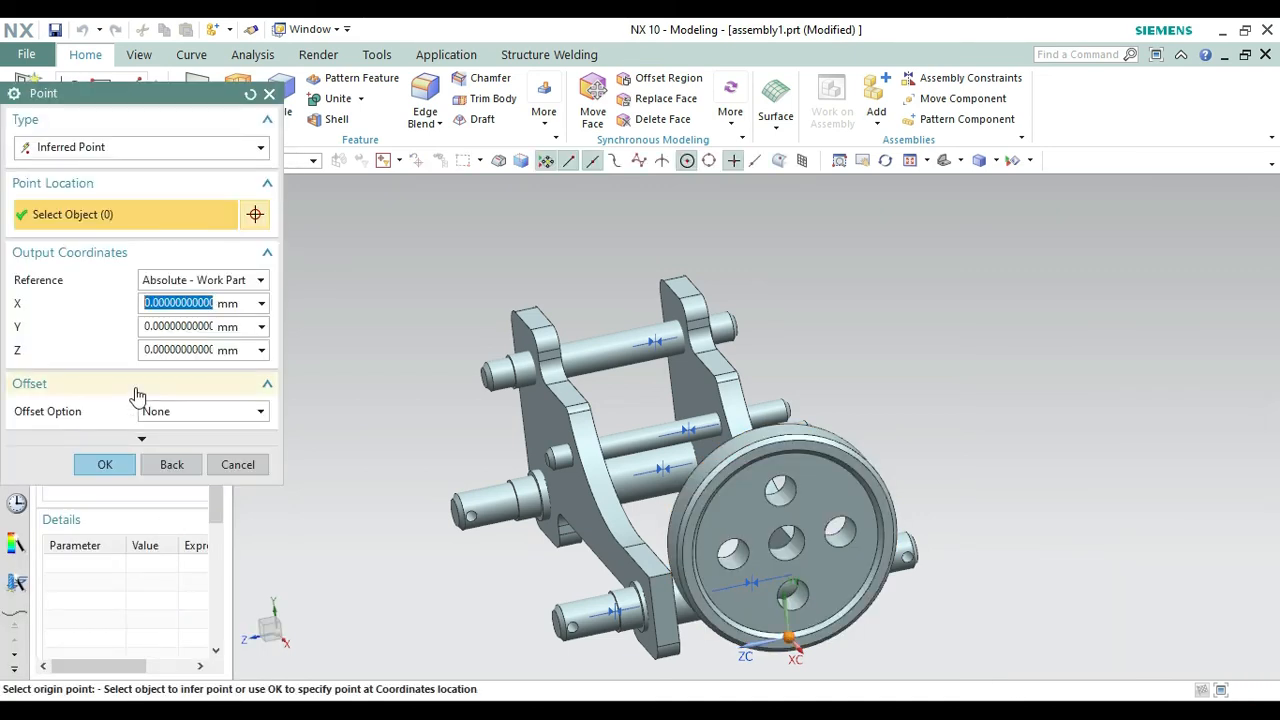
pyautogui.click(107, 474)
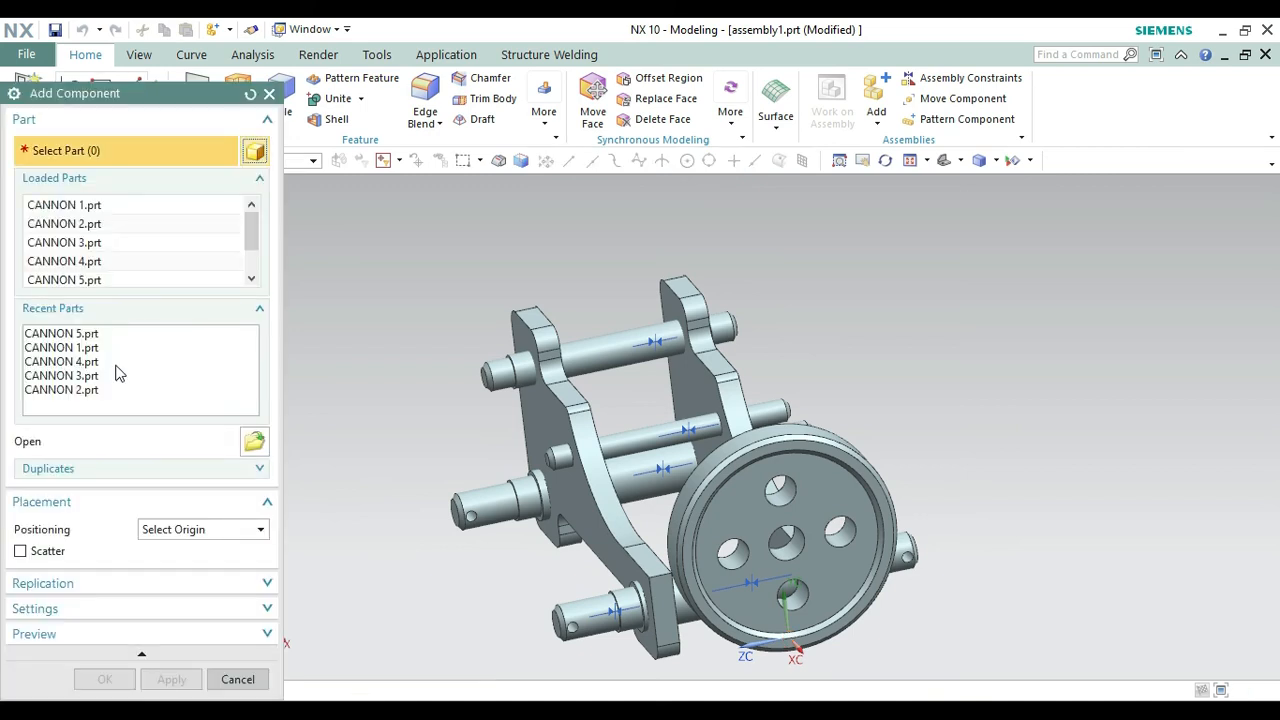
pyautogui.click(117, 281)
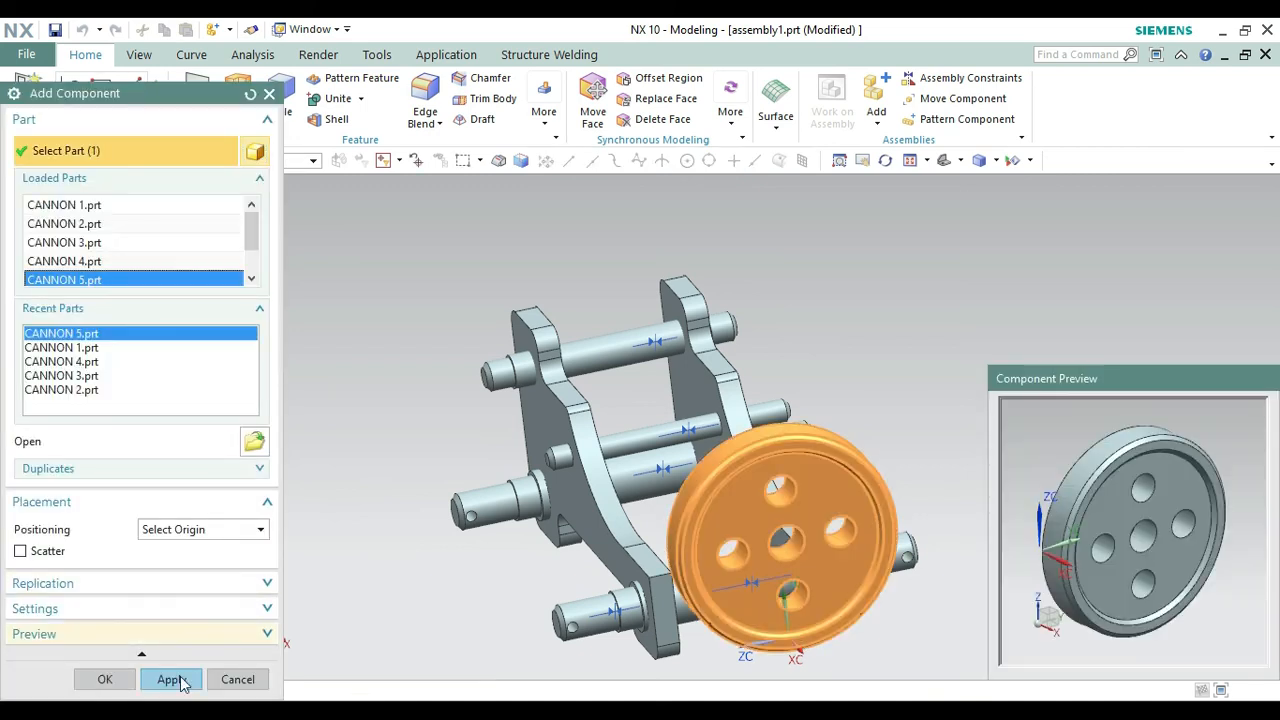
pyautogui.click(171, 681)
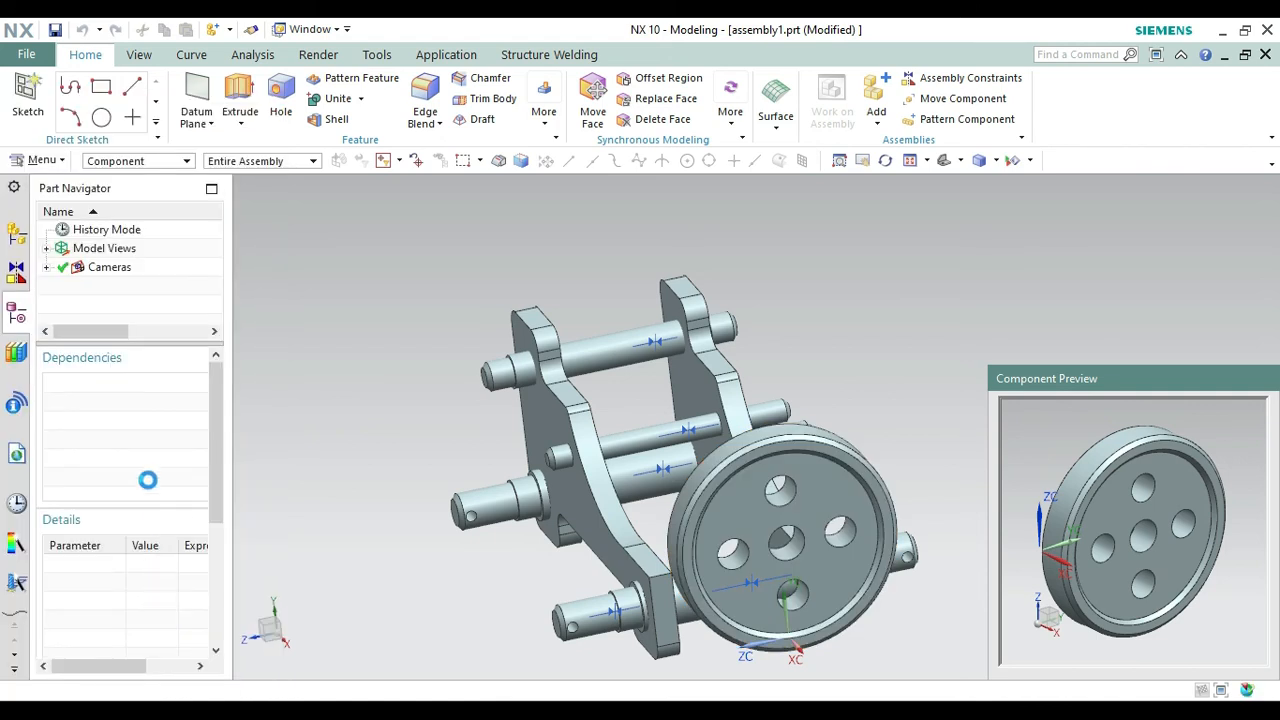
pyautogui.click(96, 463)
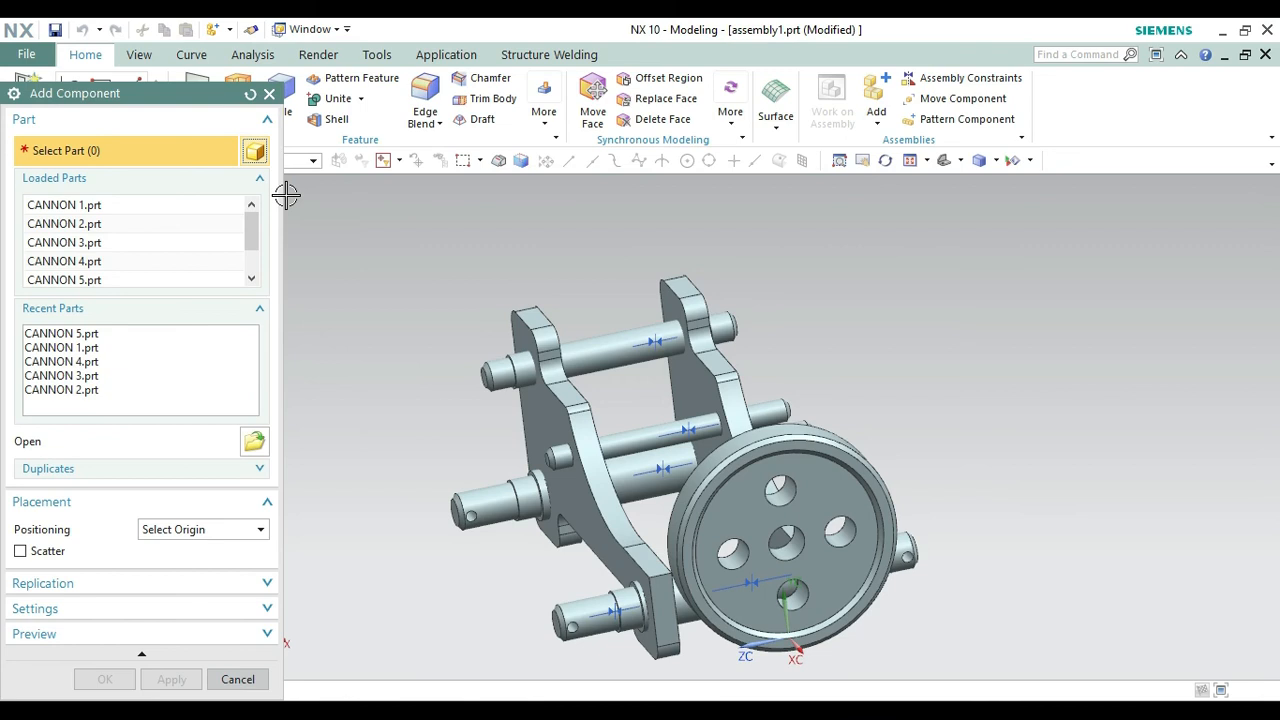
pyautogui.click(270, 95)
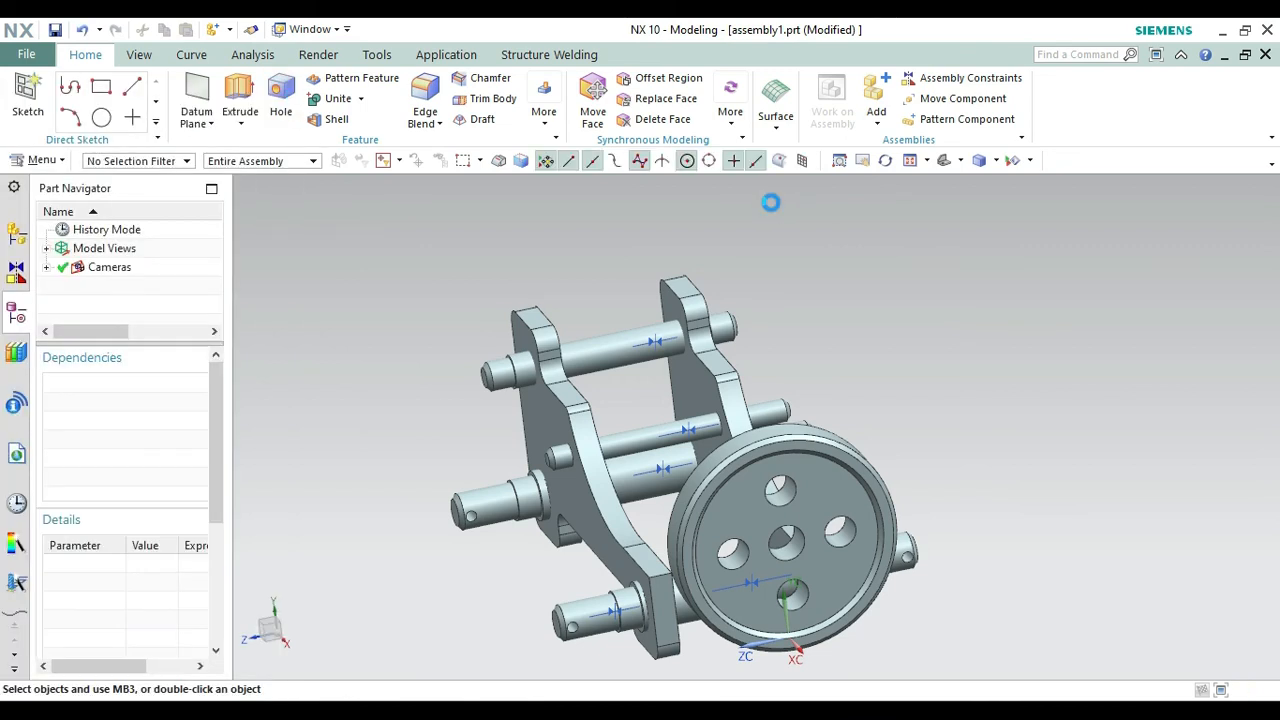
# Move one of the stacked CANNON 5 wheels clear of the frame to about X 4.5, Y 74.4, Z 28.1 mm.
pyautogui.press('Home')
pyautogui.click(958, 101)
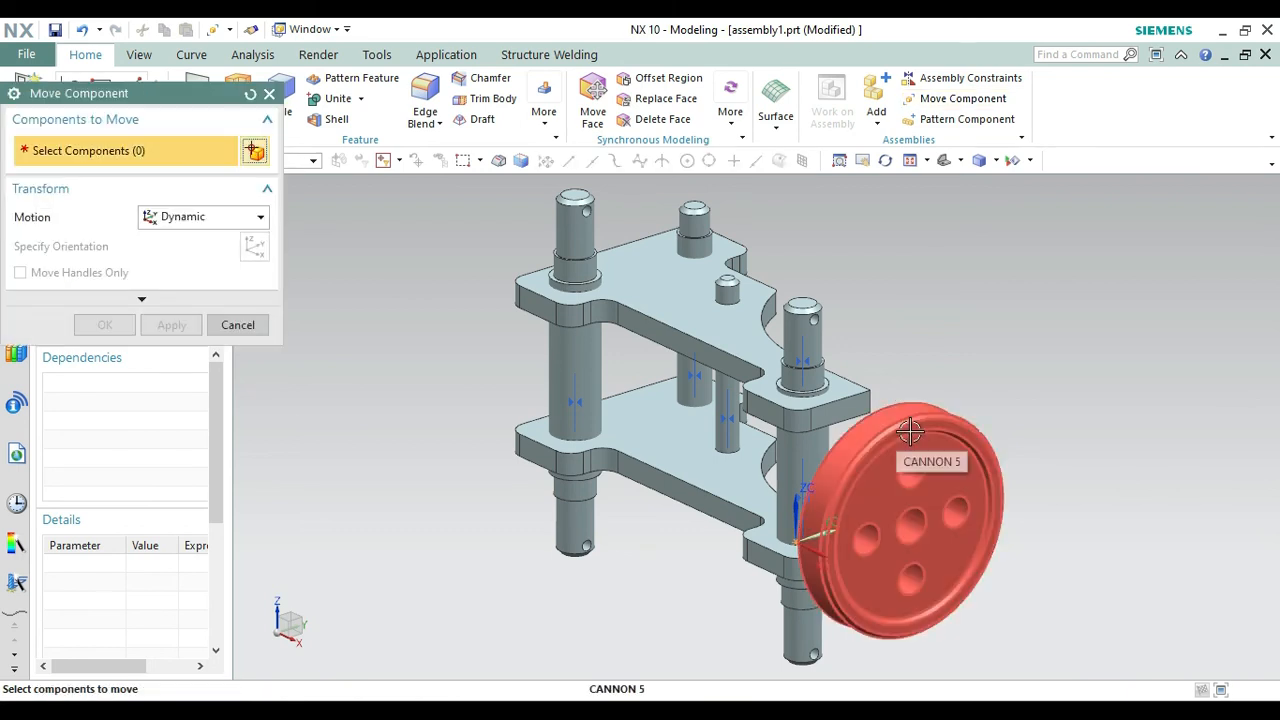
pyautogui.click(910, 431)
pyautogui.click(123, 251)
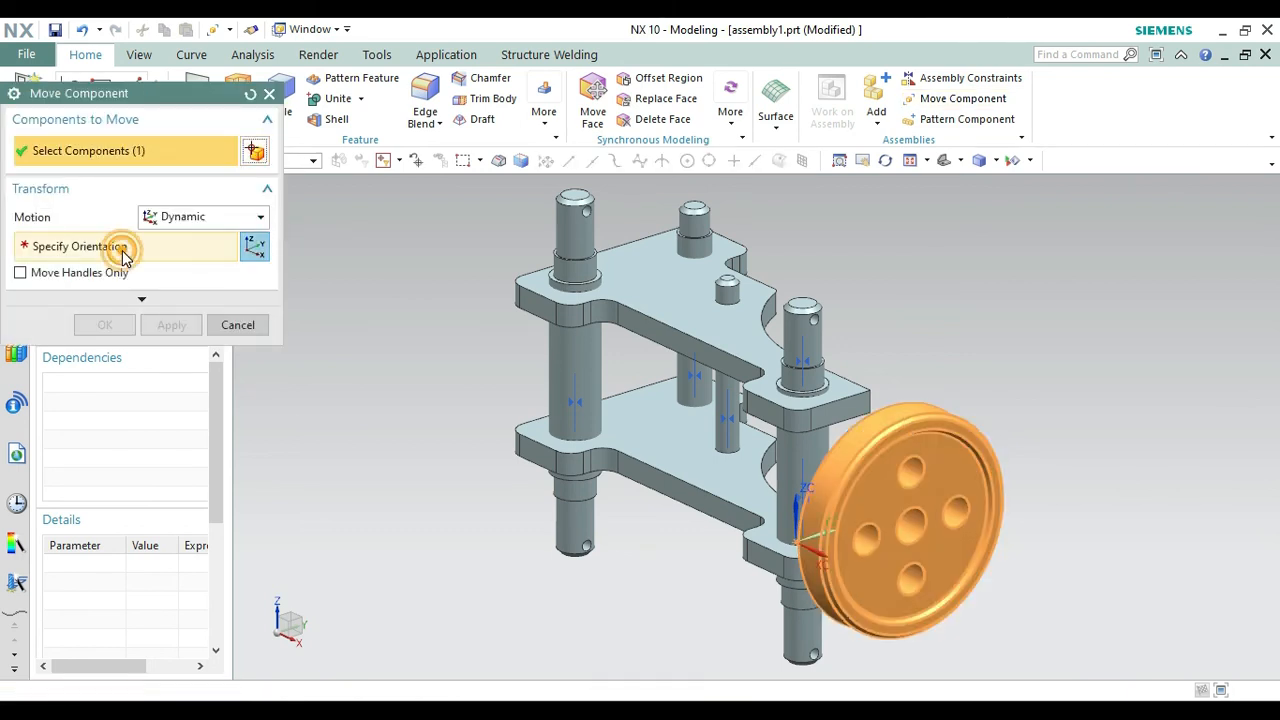
pyautogui.moveTo(908, 520); pyautogui.dragTo(1087, 337)
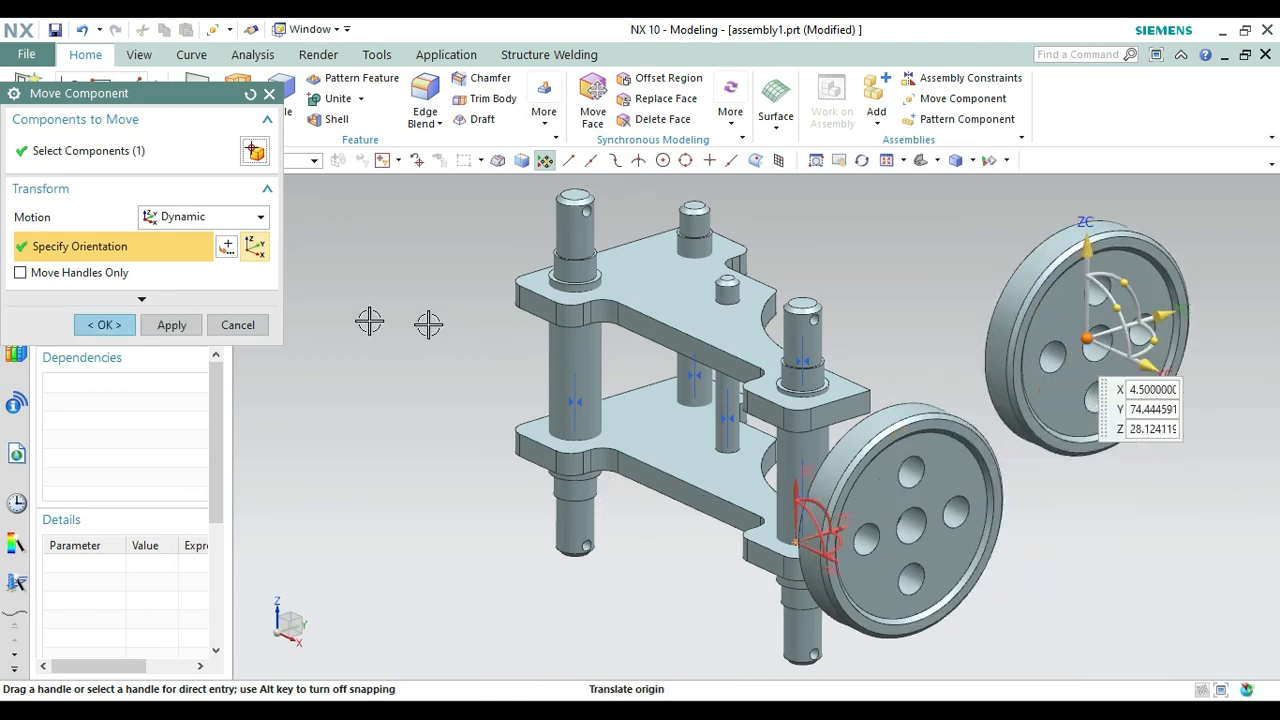
pyautogui.click(171, 324)
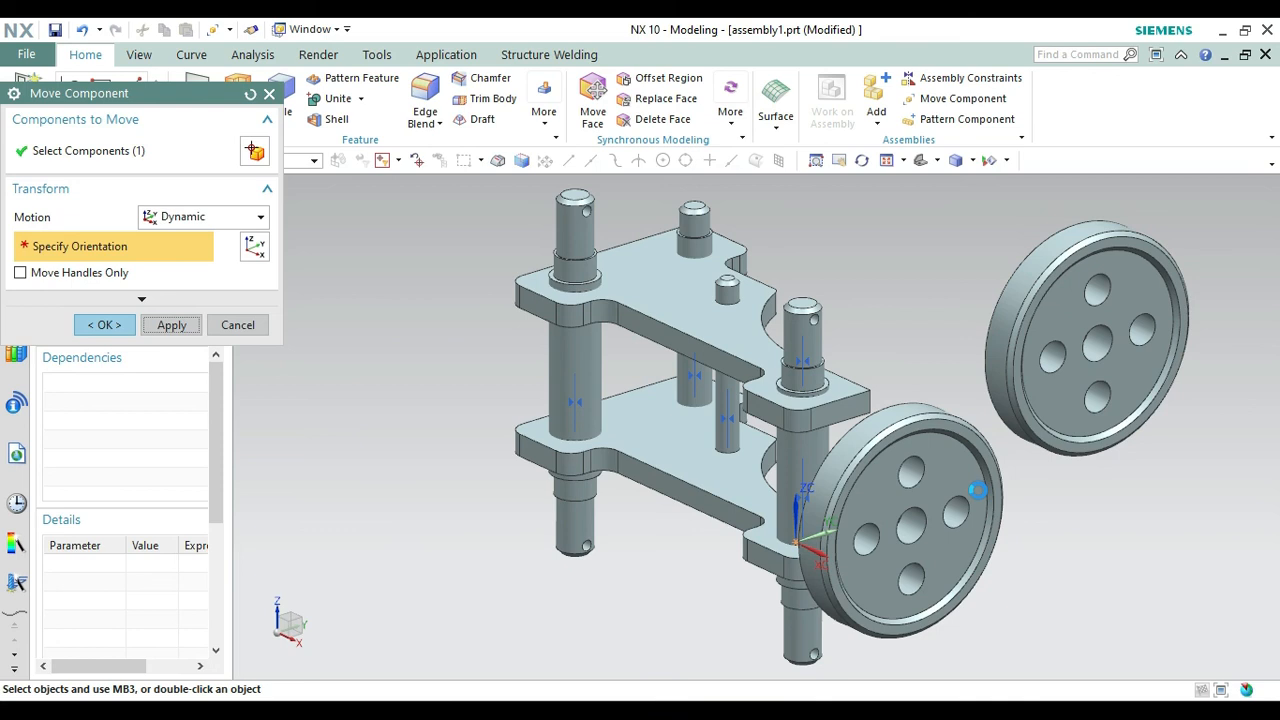
# Move a second stacked CANNON 5 wheel to the frame's opposite side, at about X 4.5, Y -108, Z 48.1 mm.
pyautogui.click(920, 449)
pyautogui.click(171, 245)
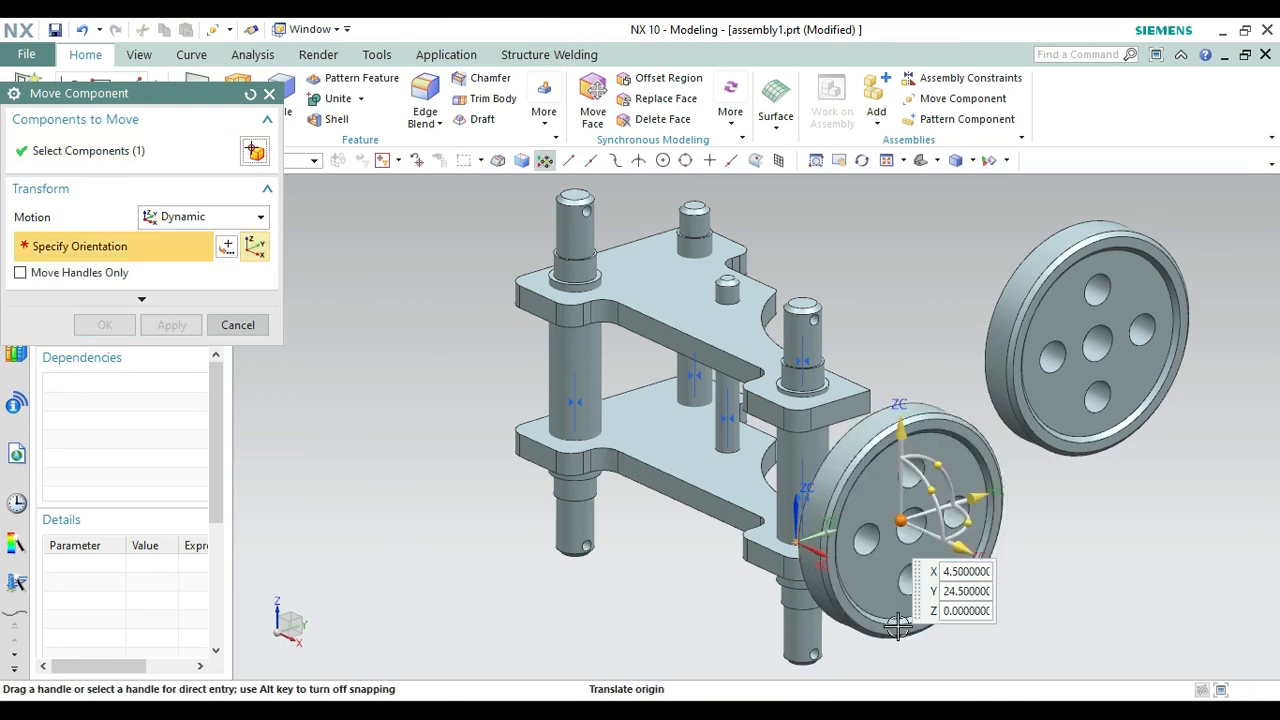
pyautogui.moveTo(900, 519); pyautogui.dragTo(390, 450)
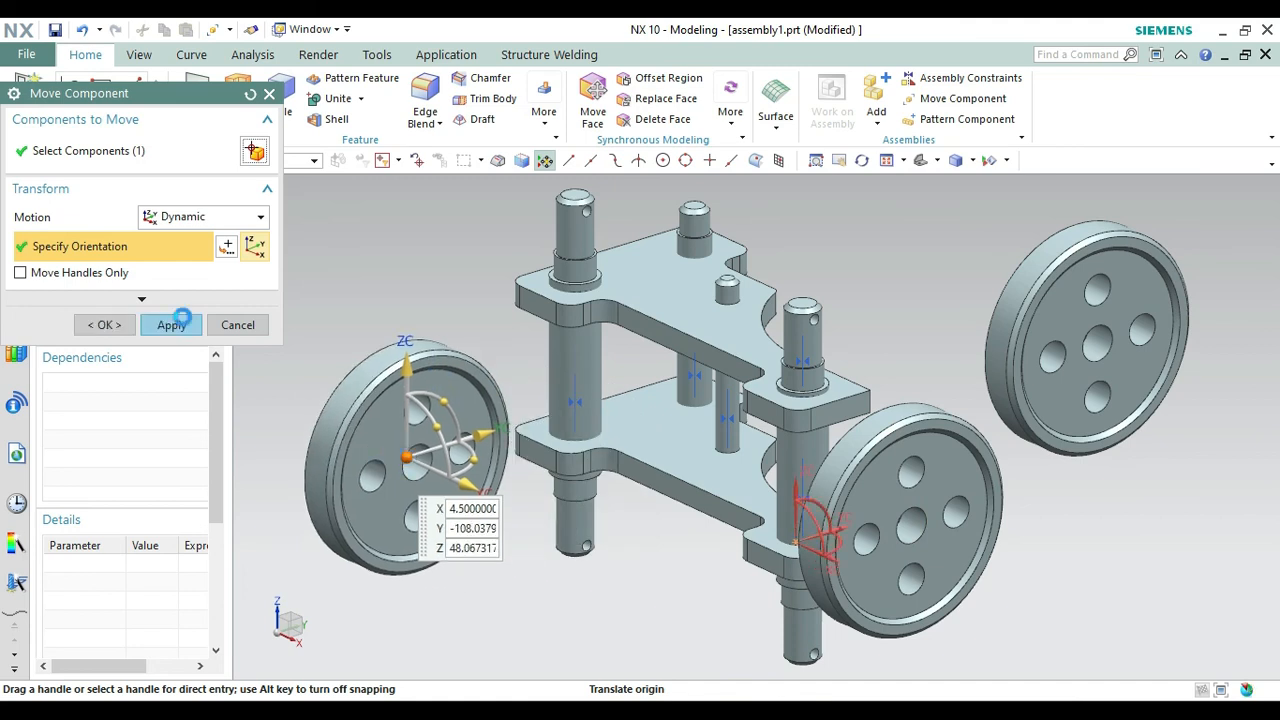
pyautogui.click(171, 324)
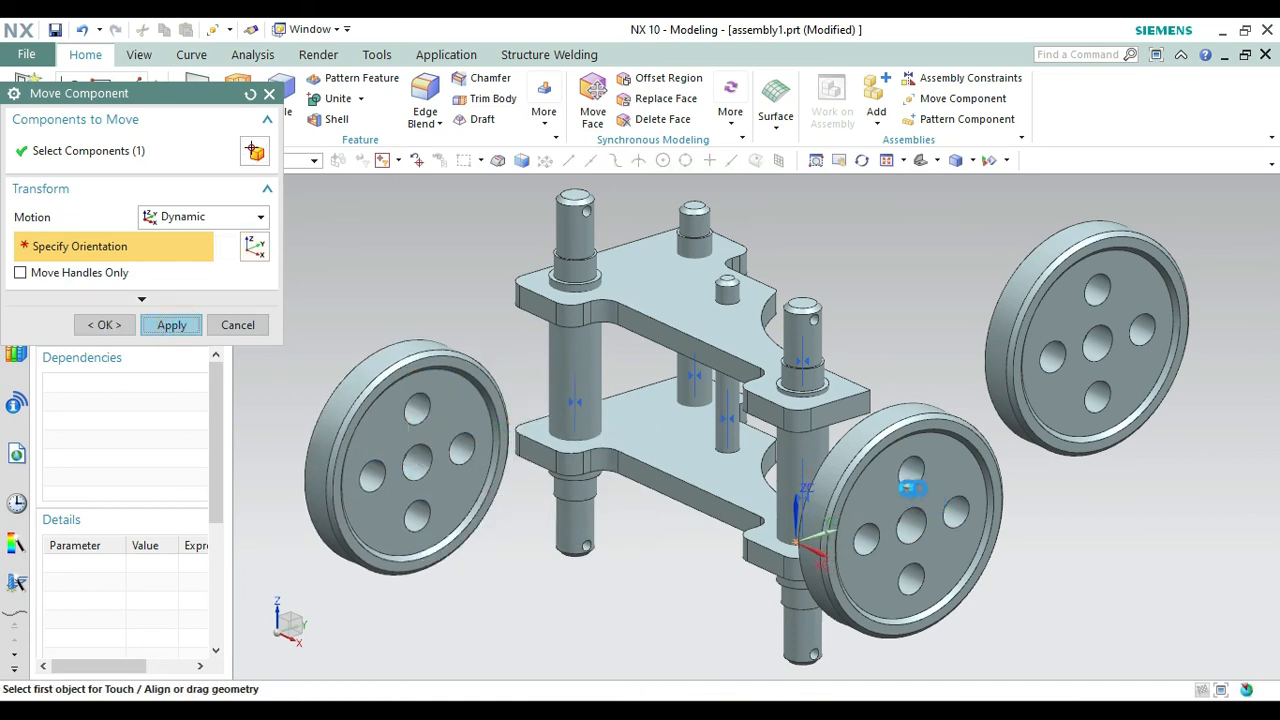
# Move a third CANNON 5 wheel off the stack to about X 4.5, Y 81, Z -25.5 mm.
pyautogui.click(915, 487)
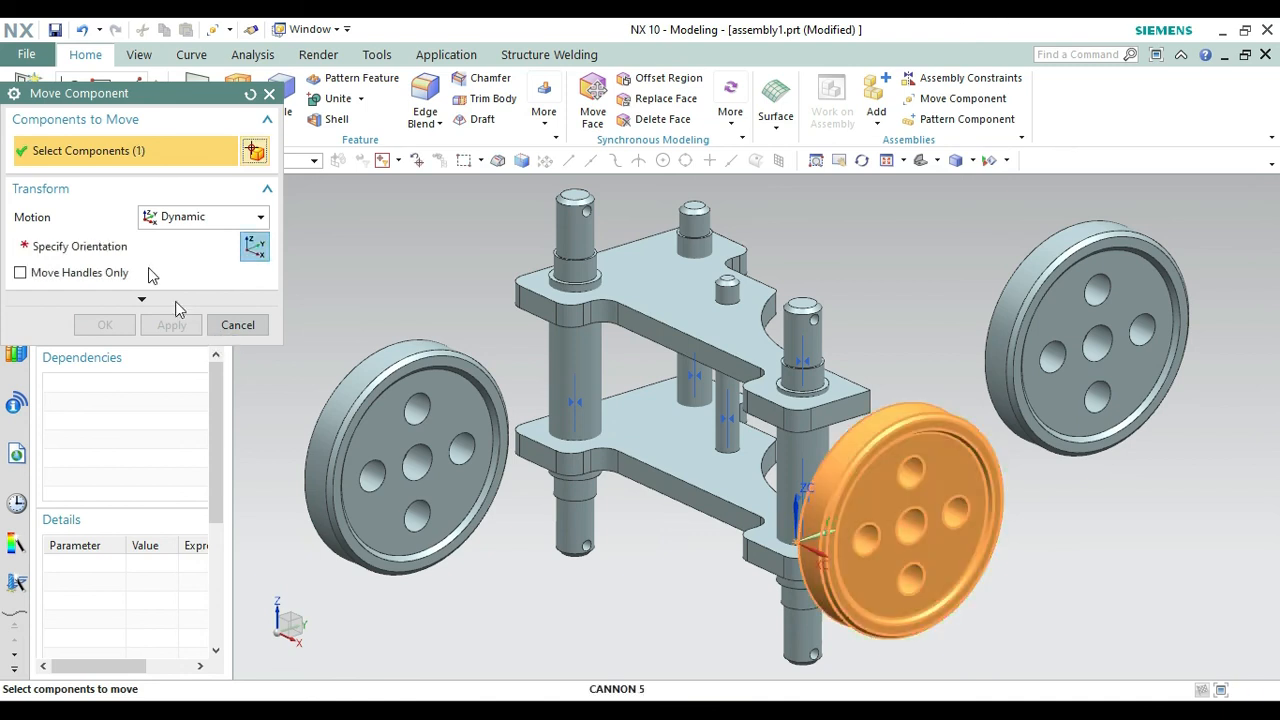
pyautogui.moveTo(905, 518); pyautogui.dragTo(1110, 570)
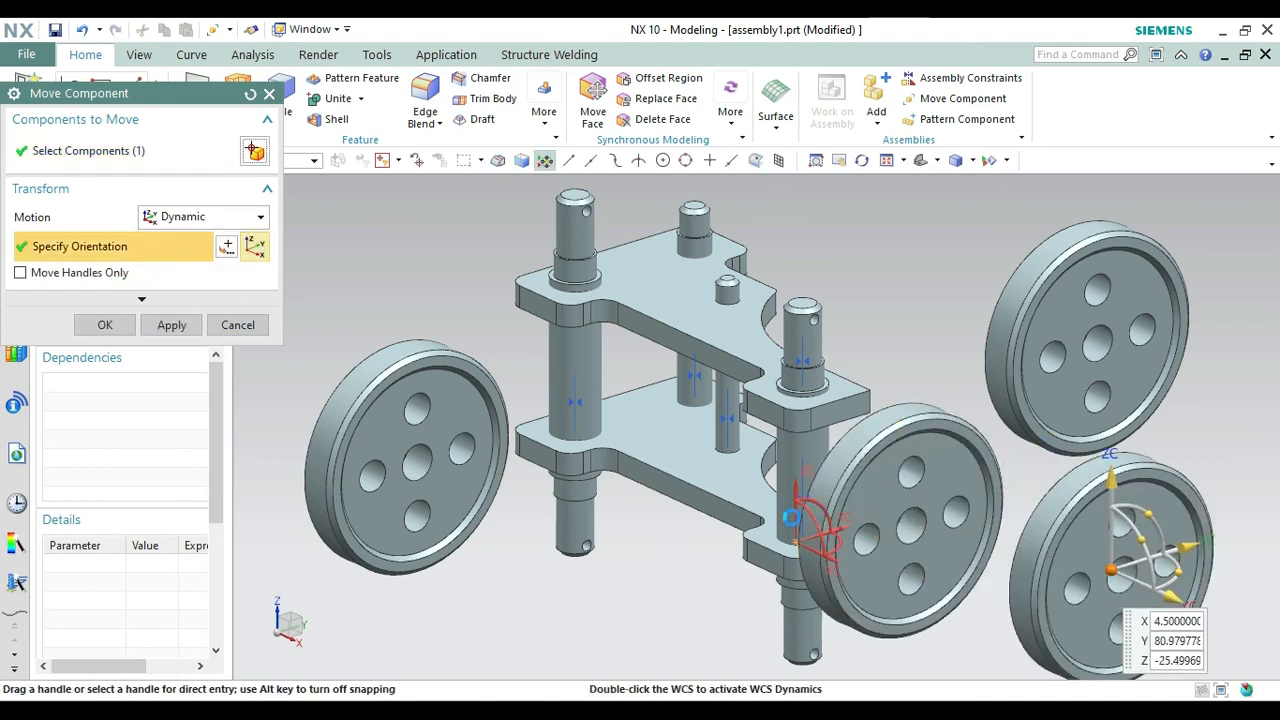
pyautogui.click(108, 326)
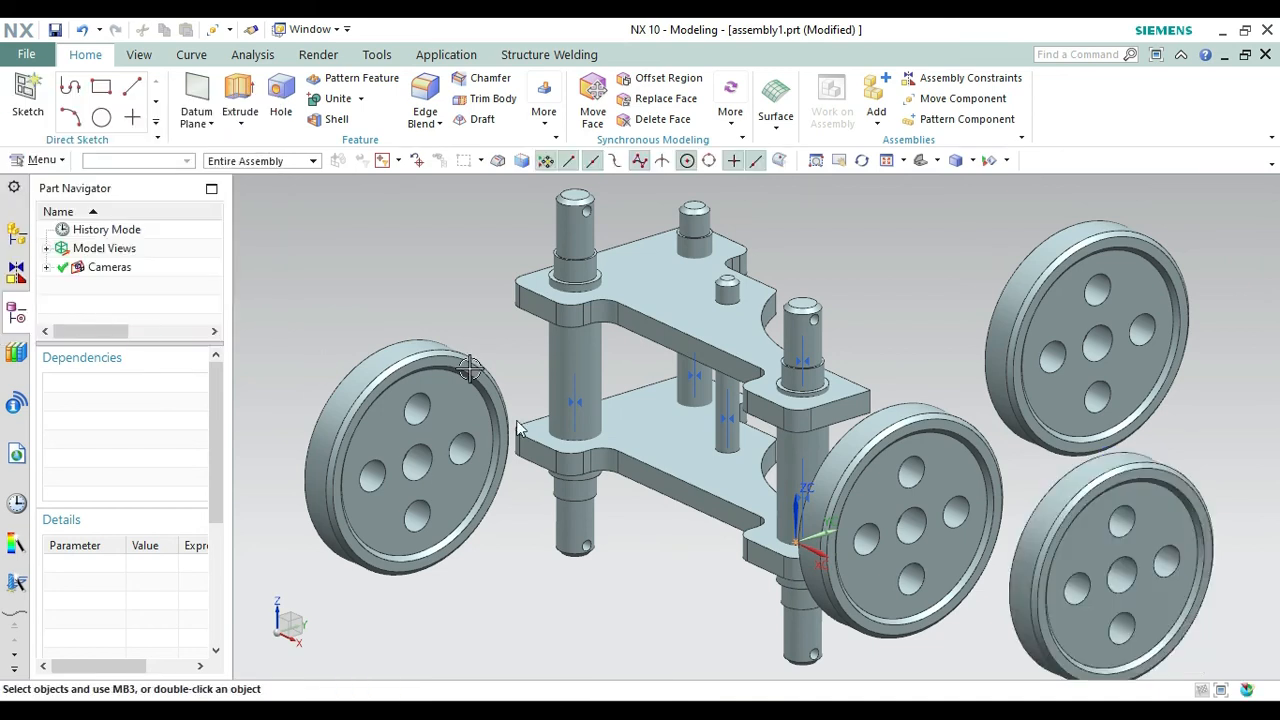
# Align the centre hole of the wheel beside the plates' wide end with the CANNON 4 shaft there using a Touch Align constraint.
pyautogui.click(941, 80)
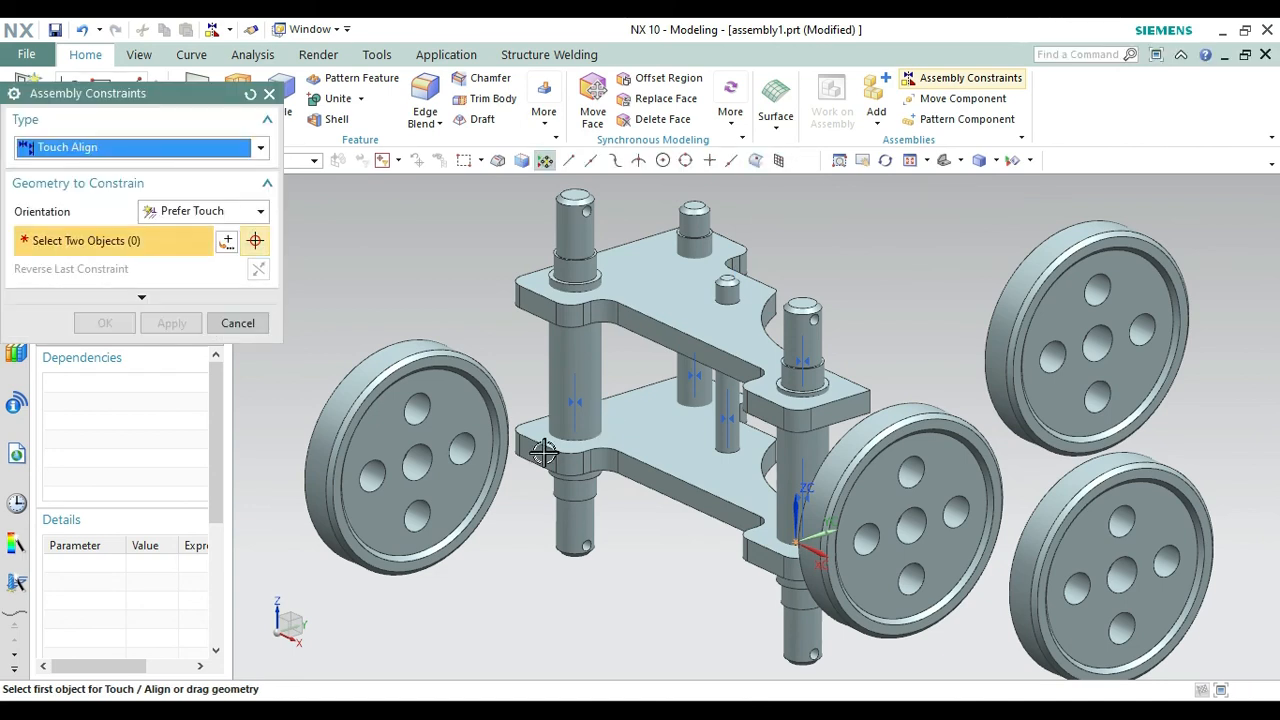
pyautogui.click(416, 463)
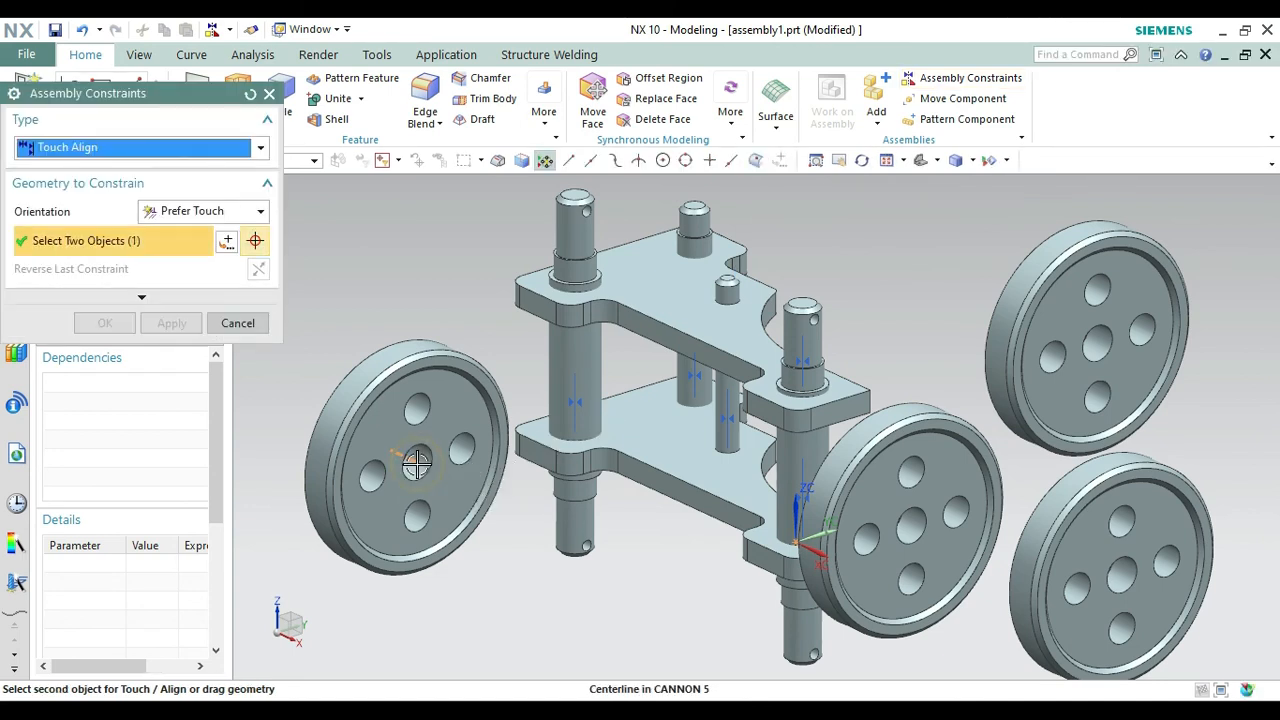
pyautogui.click(576, 233)
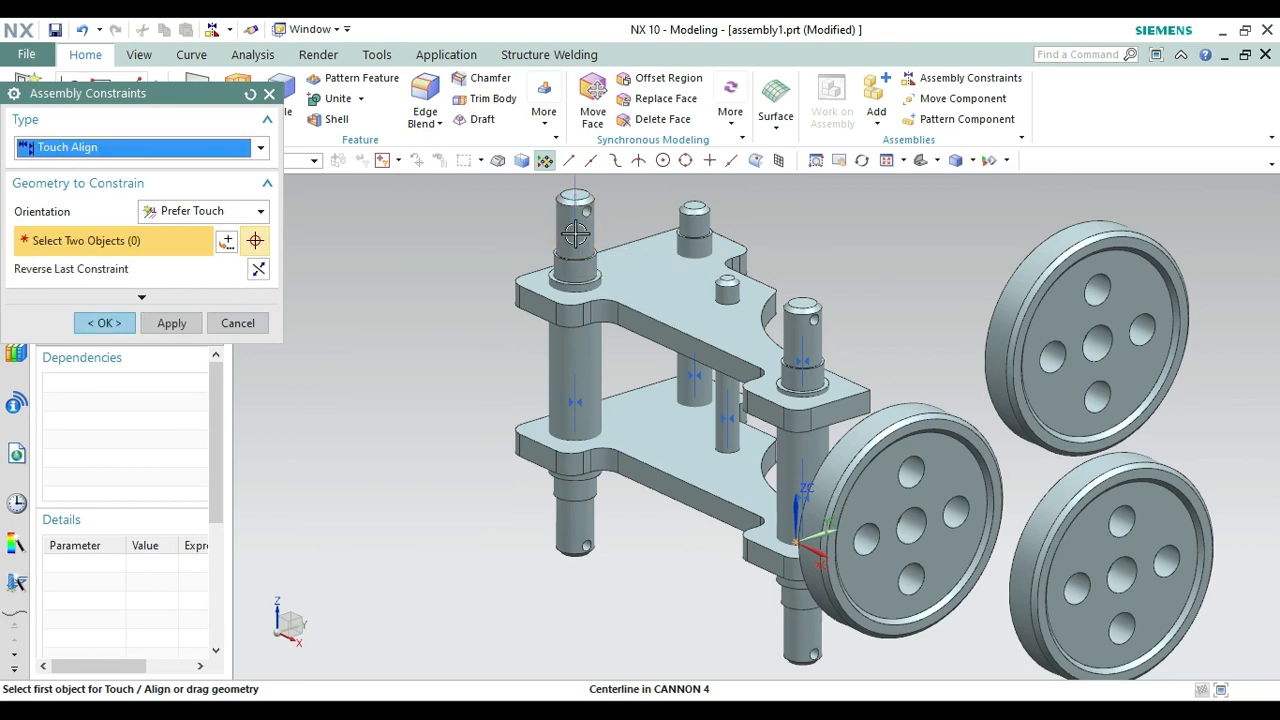
pyautogui.click(102, 323)
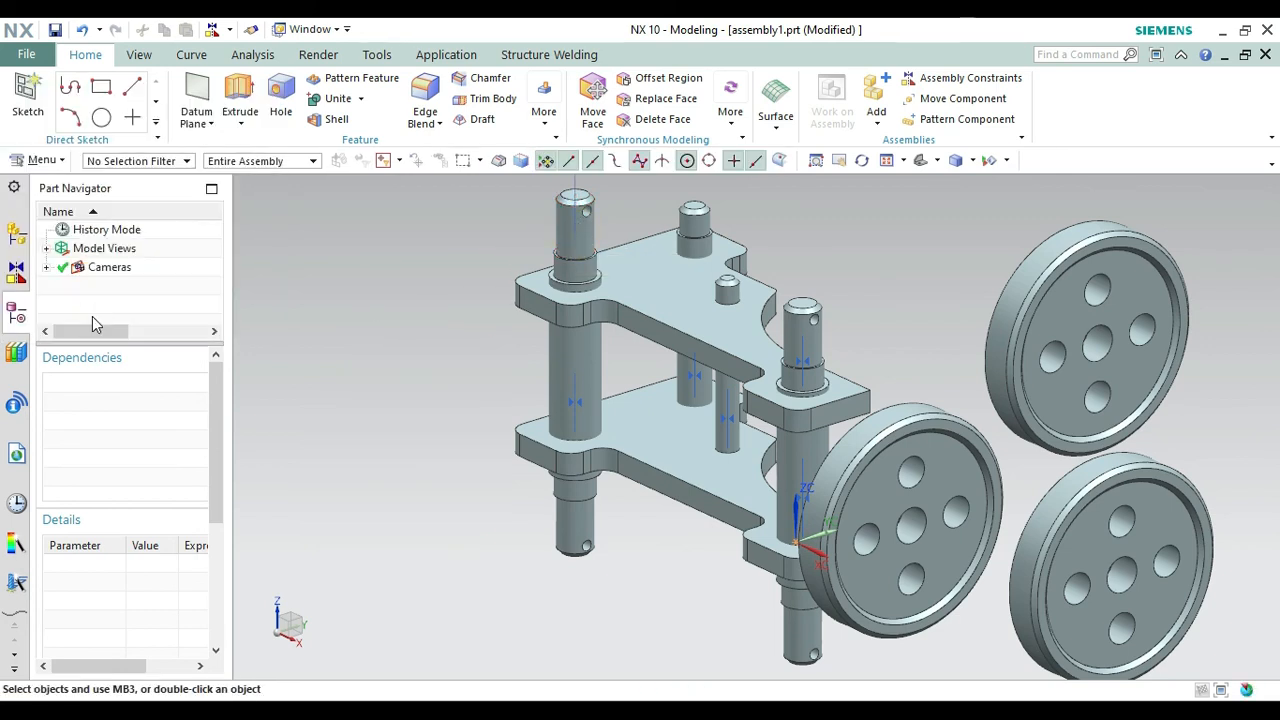
# Move the aligned wheel -65 mm along its XC handle direction, down onto the upper end of the wide-end CANNON 4 shaft.
pyautogui.click(943, 161)
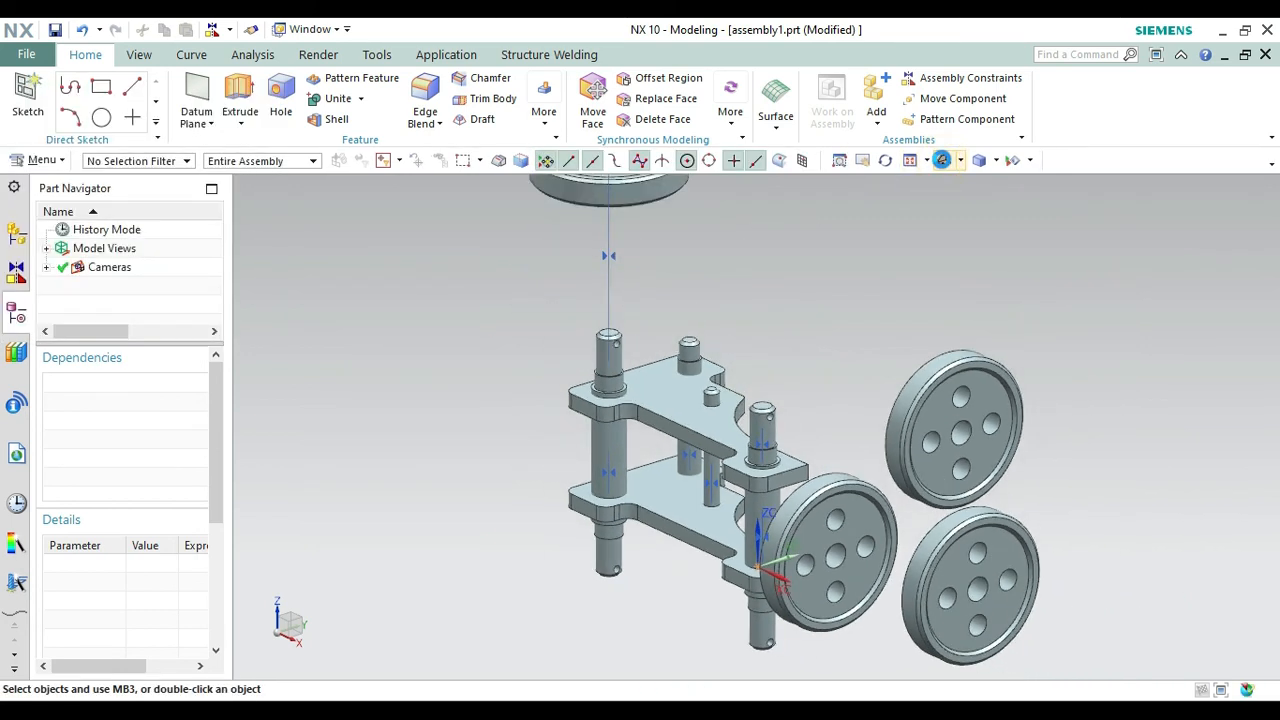
pyautogui.click(953, 102)
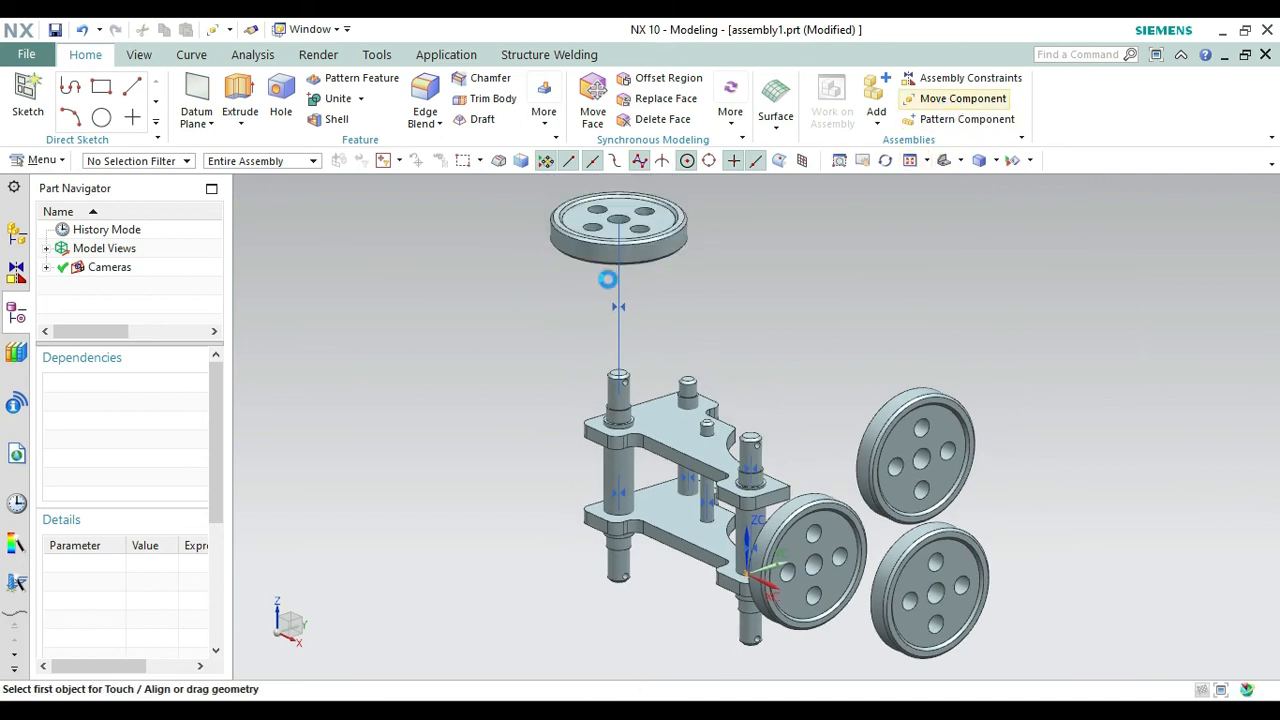
pyautogui.click(660, 236)
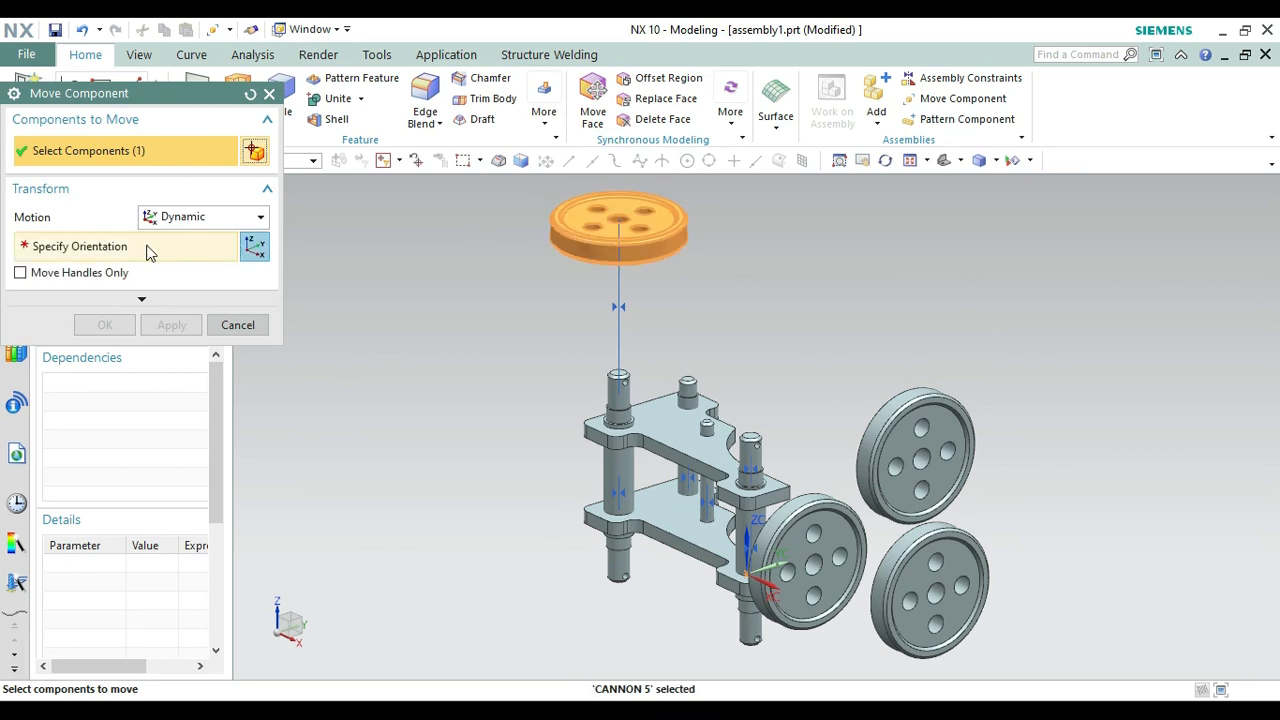
pyautogui.click(137, 246)
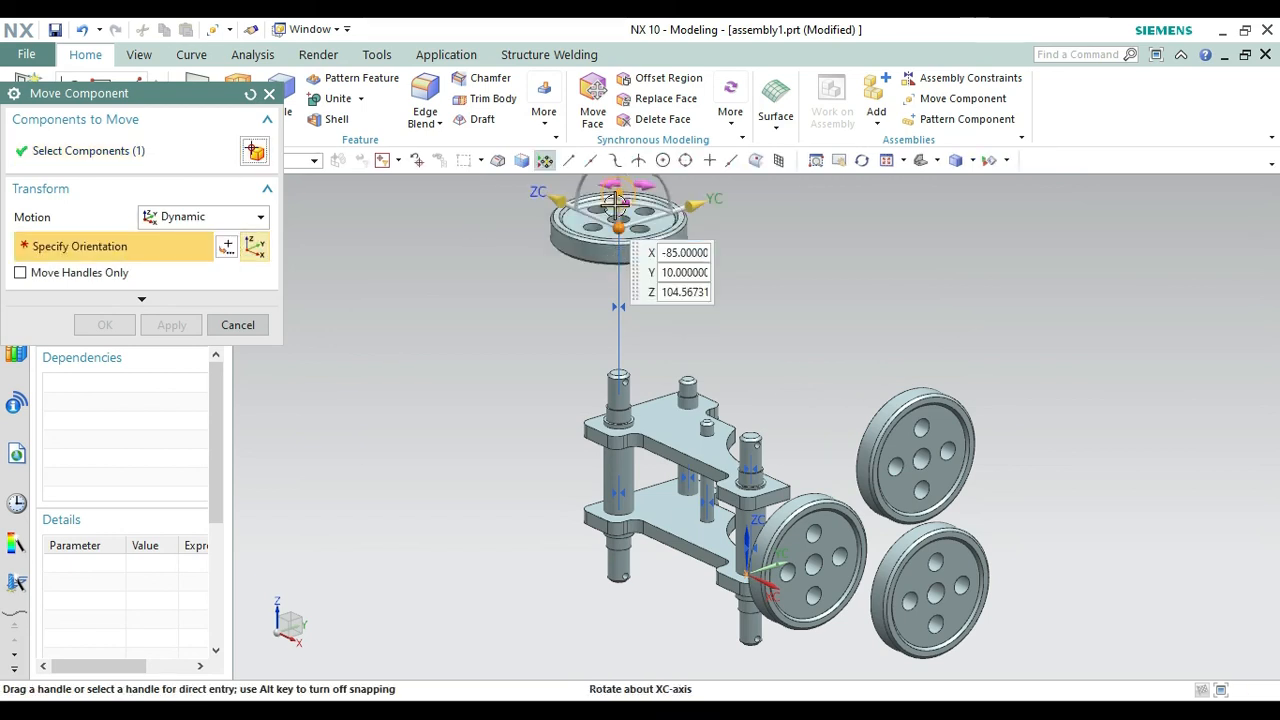
pyautogui.click(621, 191)
pyautogui.click(920, 162)
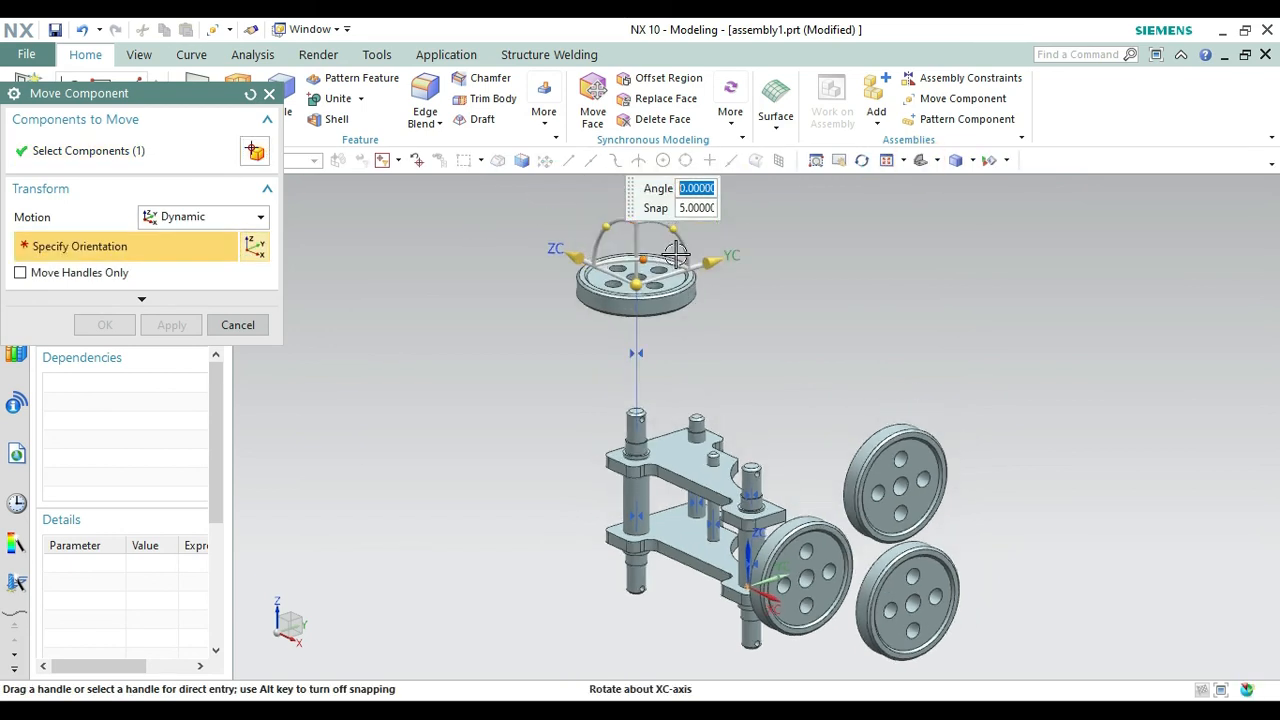
pyautogui.moveTo(633, 203); pyautogui.dragTo(627, 348)
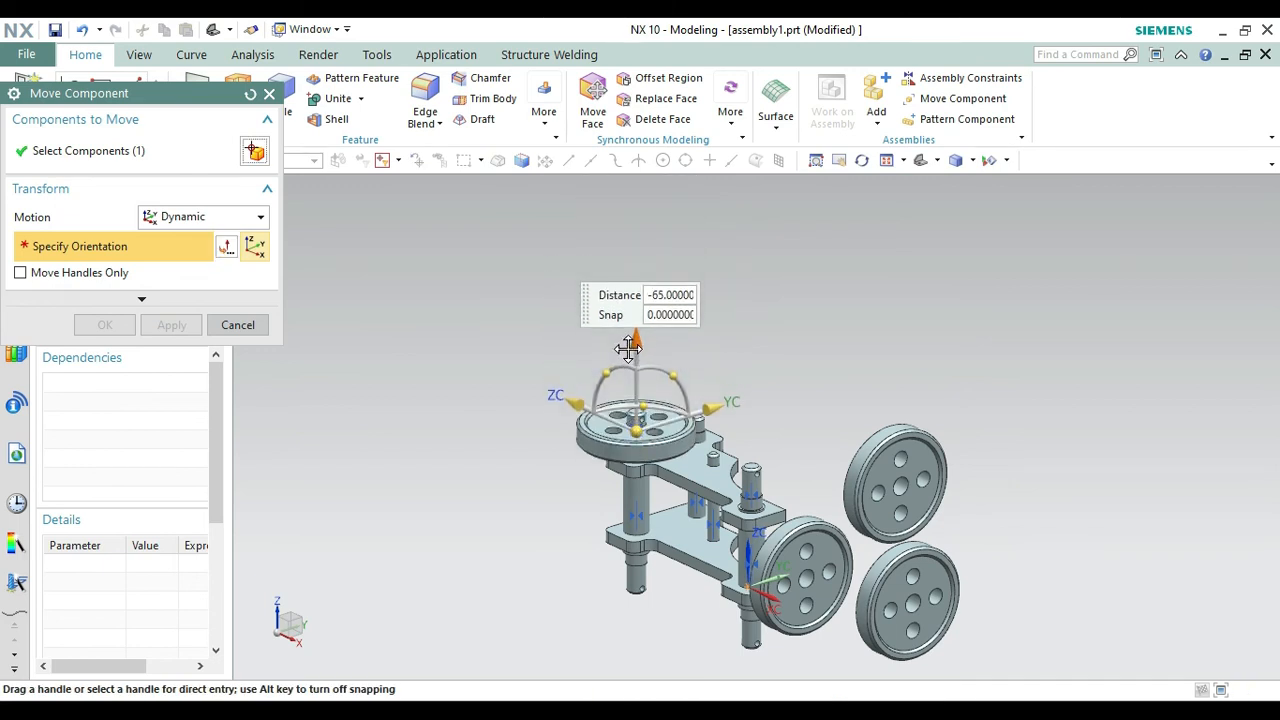
pyautogui.click(166, 325)
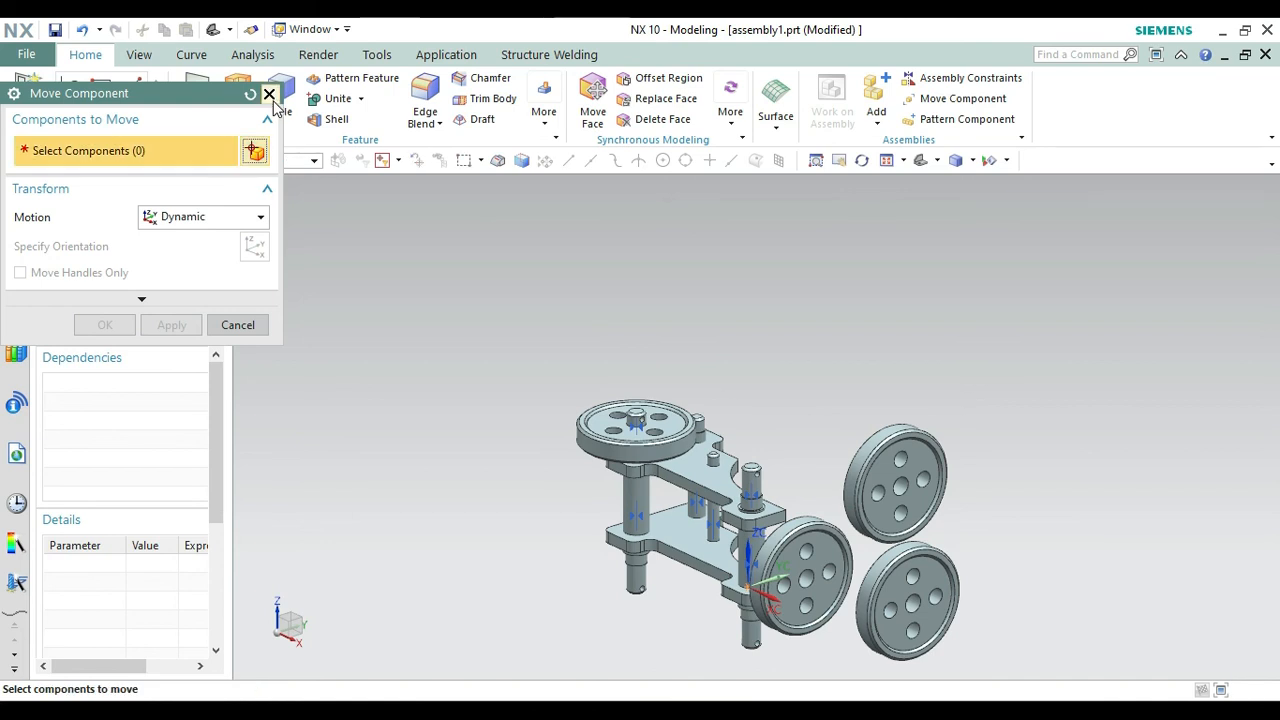
pyautogui.click(269, 93)
# Align the centre hole of the wheel at the origin with the CANNON 4 shaft at the plates' narrow end using Touch Align.
pyautogui.click(946, 82)
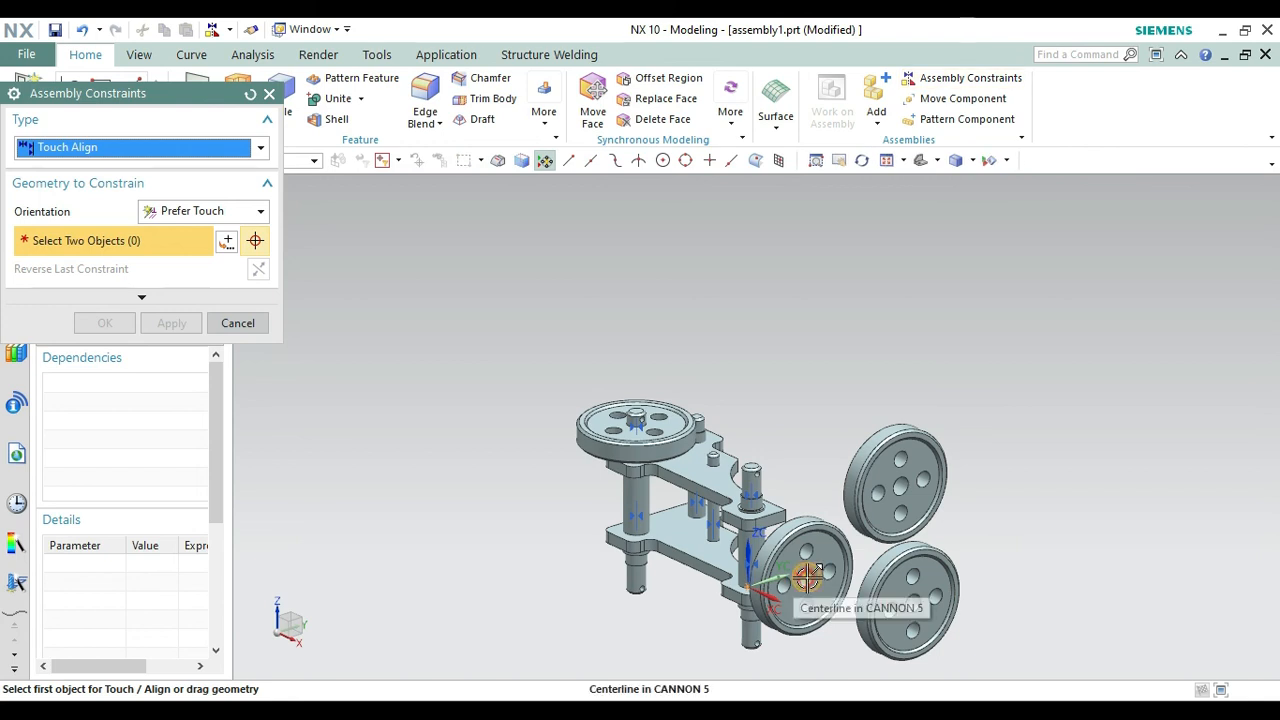
pyautogui.click(806, 578)
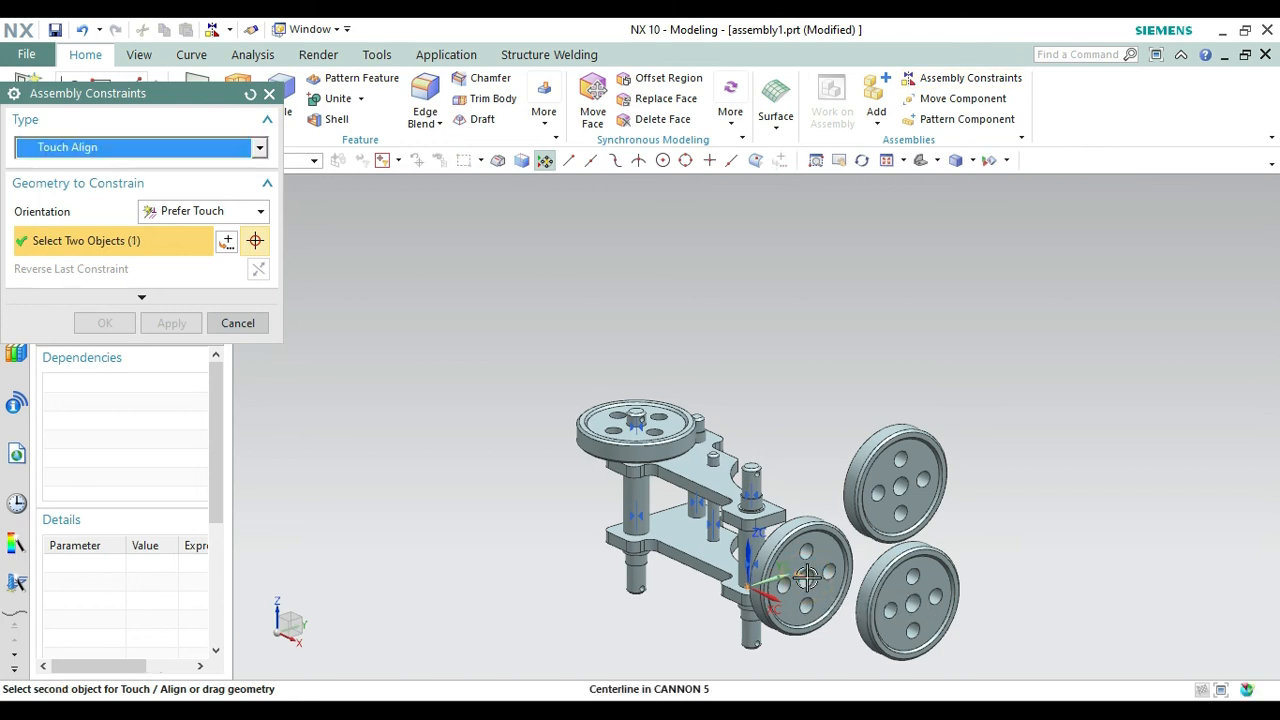
pyautogui.click(755, 478)
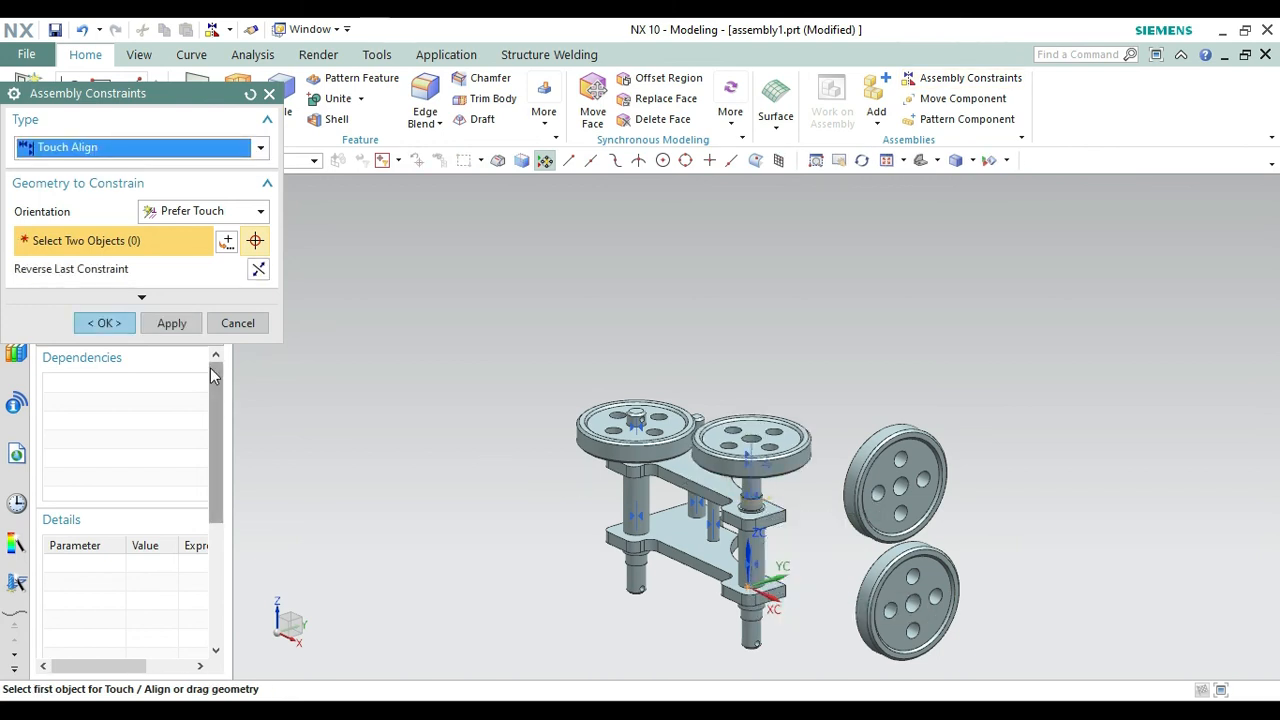
pyautogui.click(184, 323)
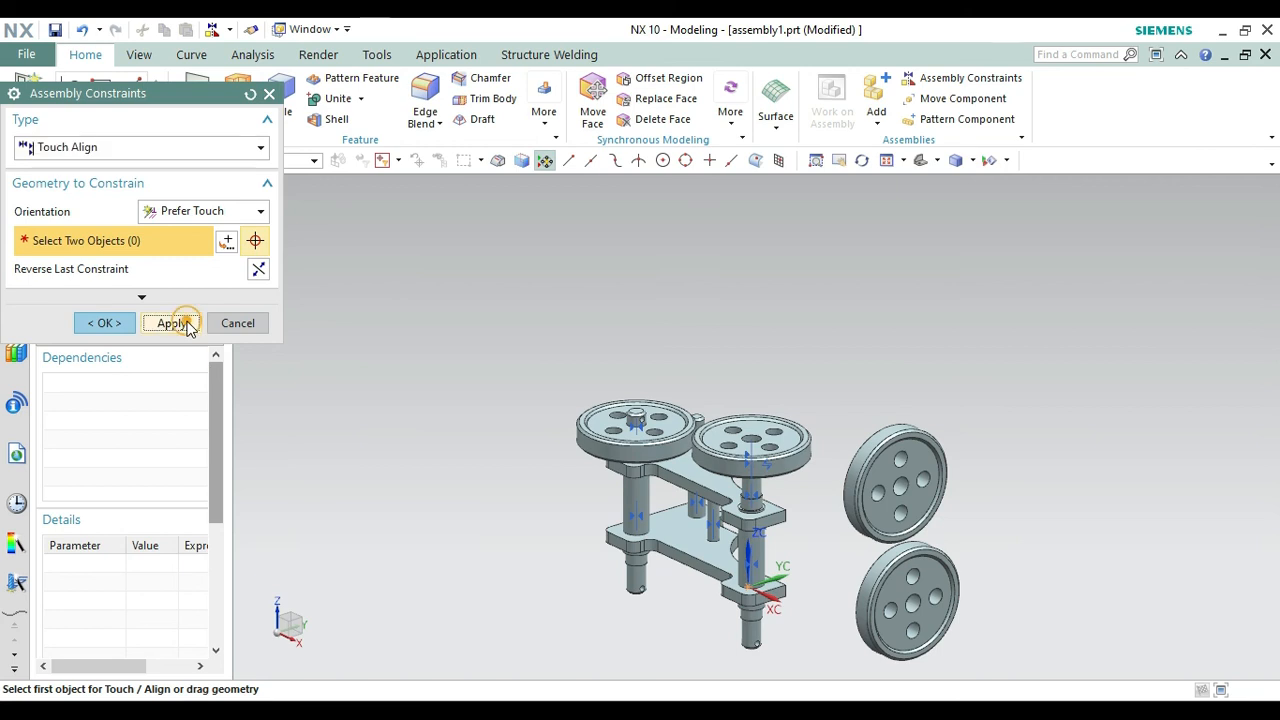
# Align the centre hole of the lower loose CANNON 5 wheel with the narrow-end CANNON 4 shaft using Touch Align.
pyautogui.click(910, 601)
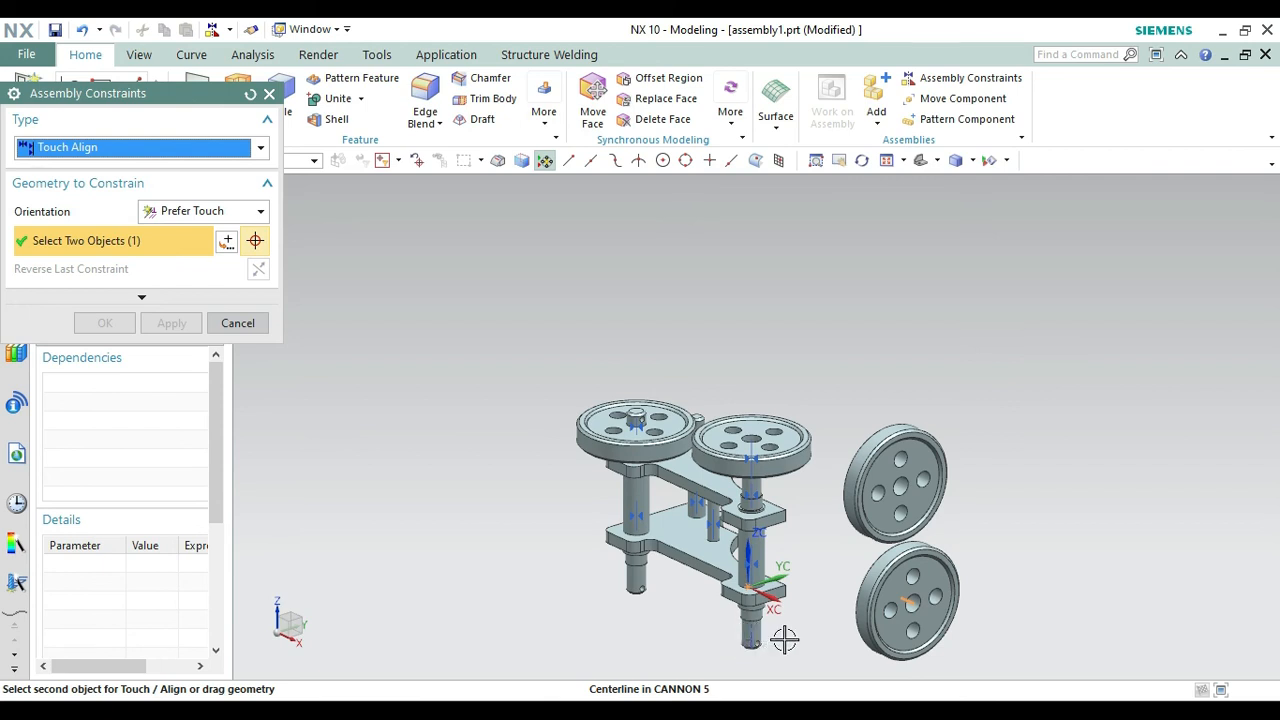
pyautogui.rightClick(840, 412)
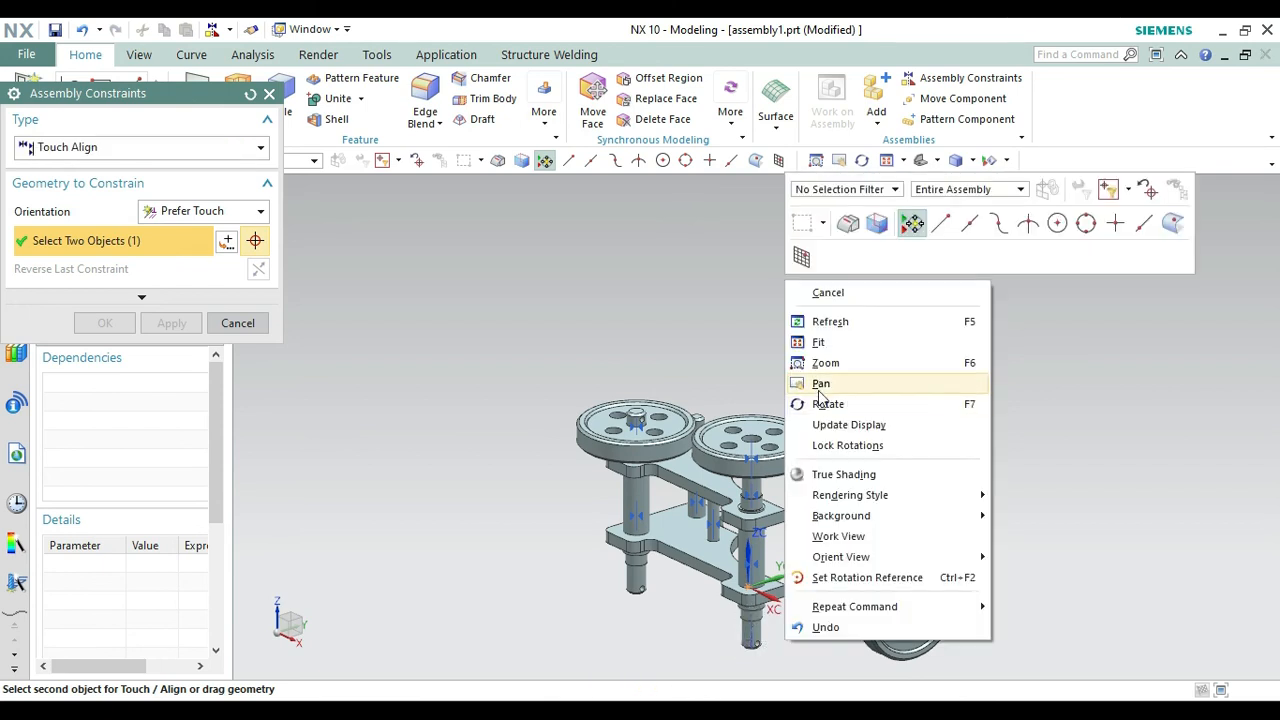
pyautogui.click(823, 642)
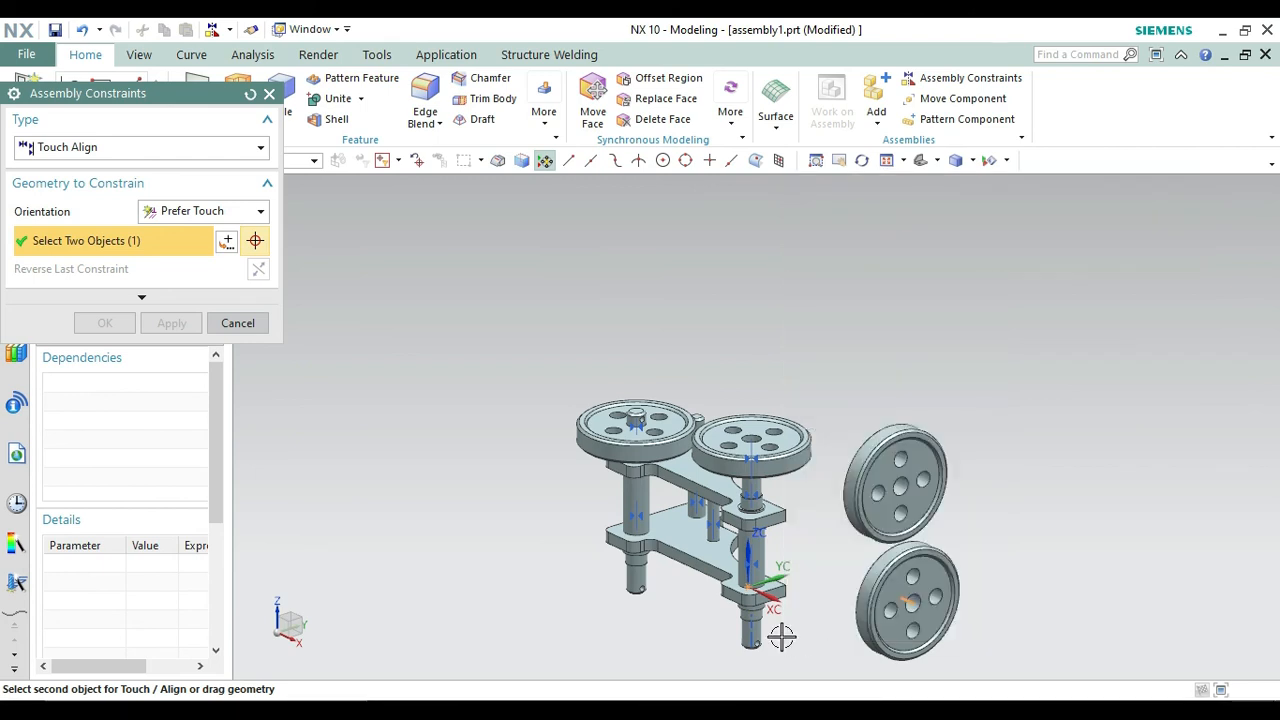
pyautogui.scroll(5, 781, 637)
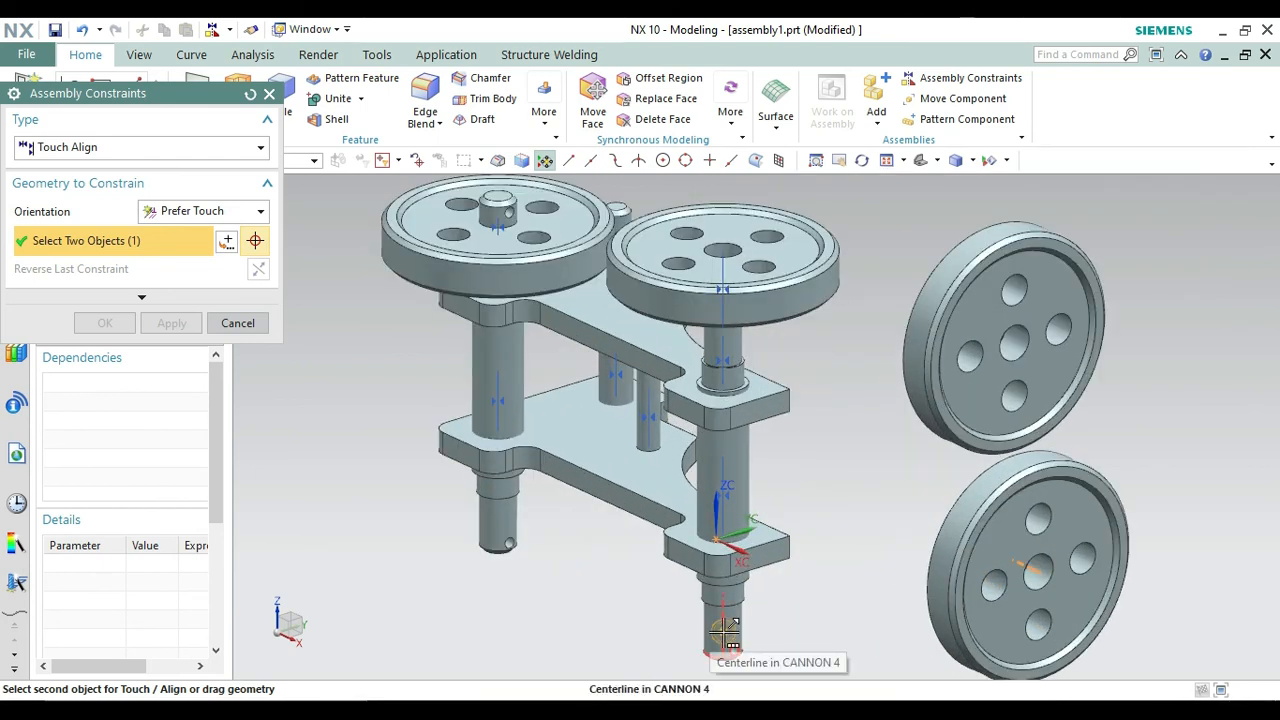
pyautogui.click(725, 630)
pyautogui.click(810, 553)
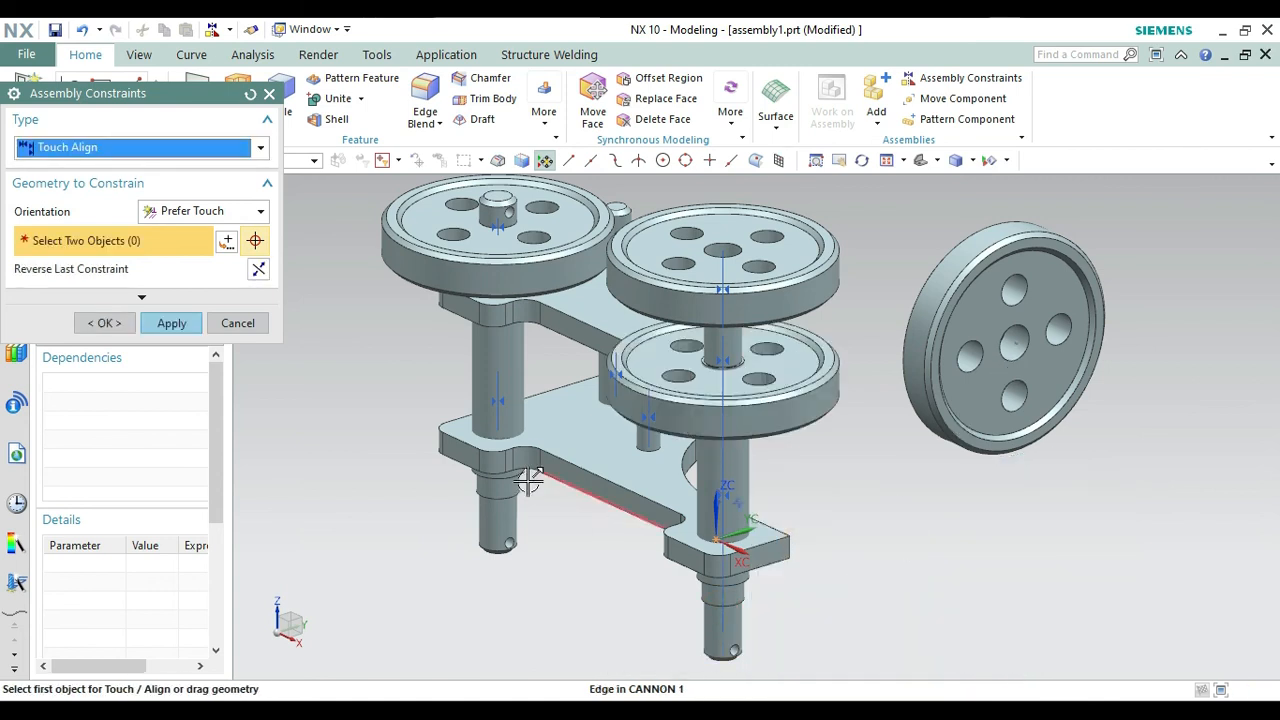
pyautogui.click(171, 323)
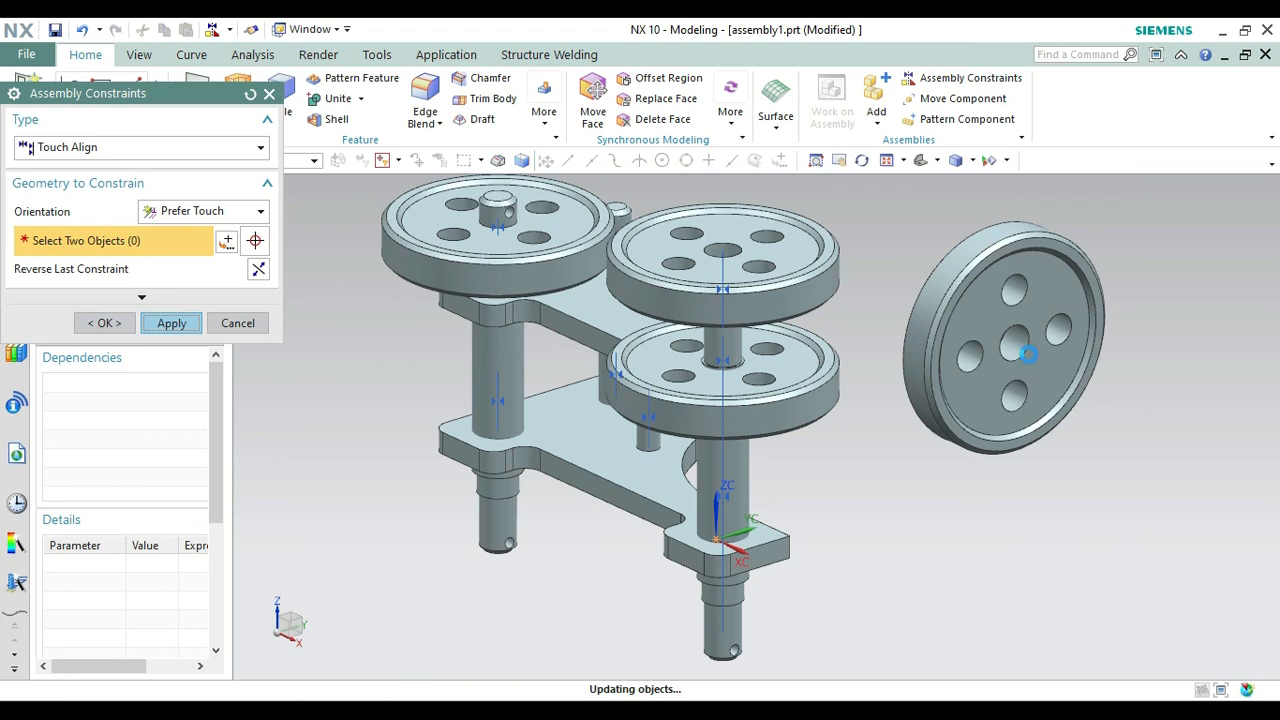
# Align the centre hole of the remaining loose CANNON 5 wheel with the wide-end CANNON 4 shaft using Touch Align.
pyautogui.click(1013, 342)
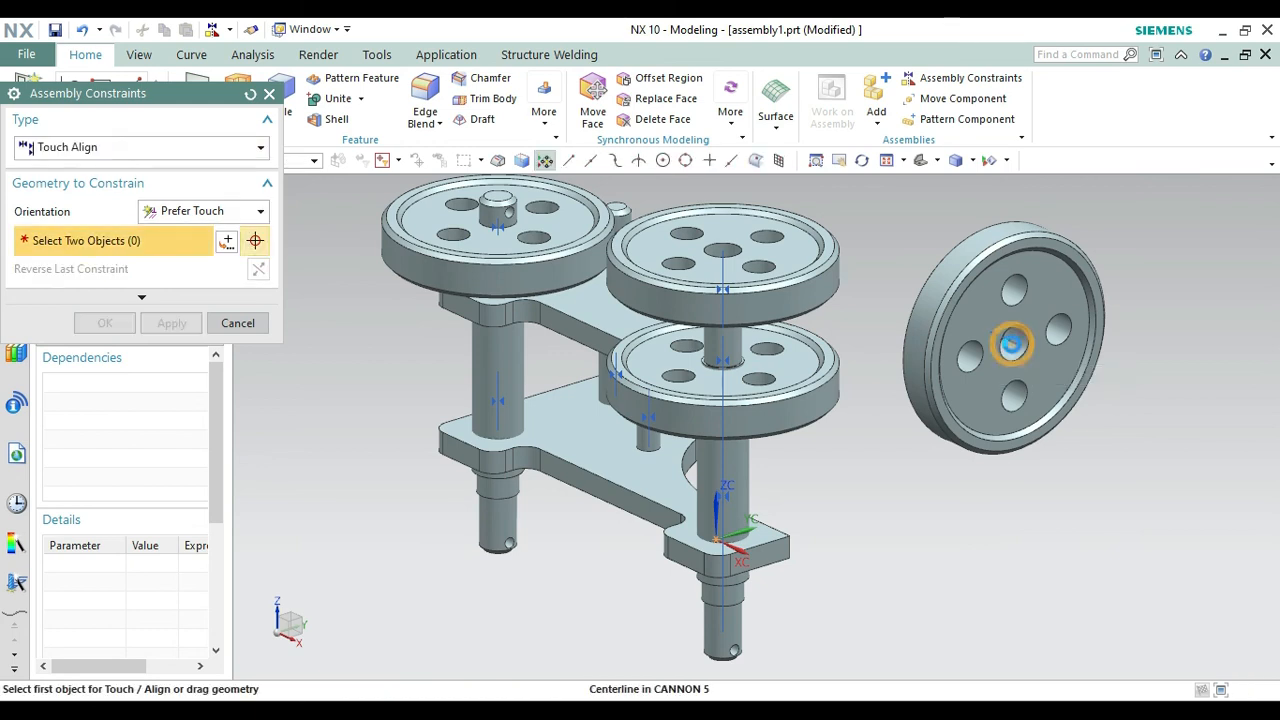
pyautogui.click(497, 530)
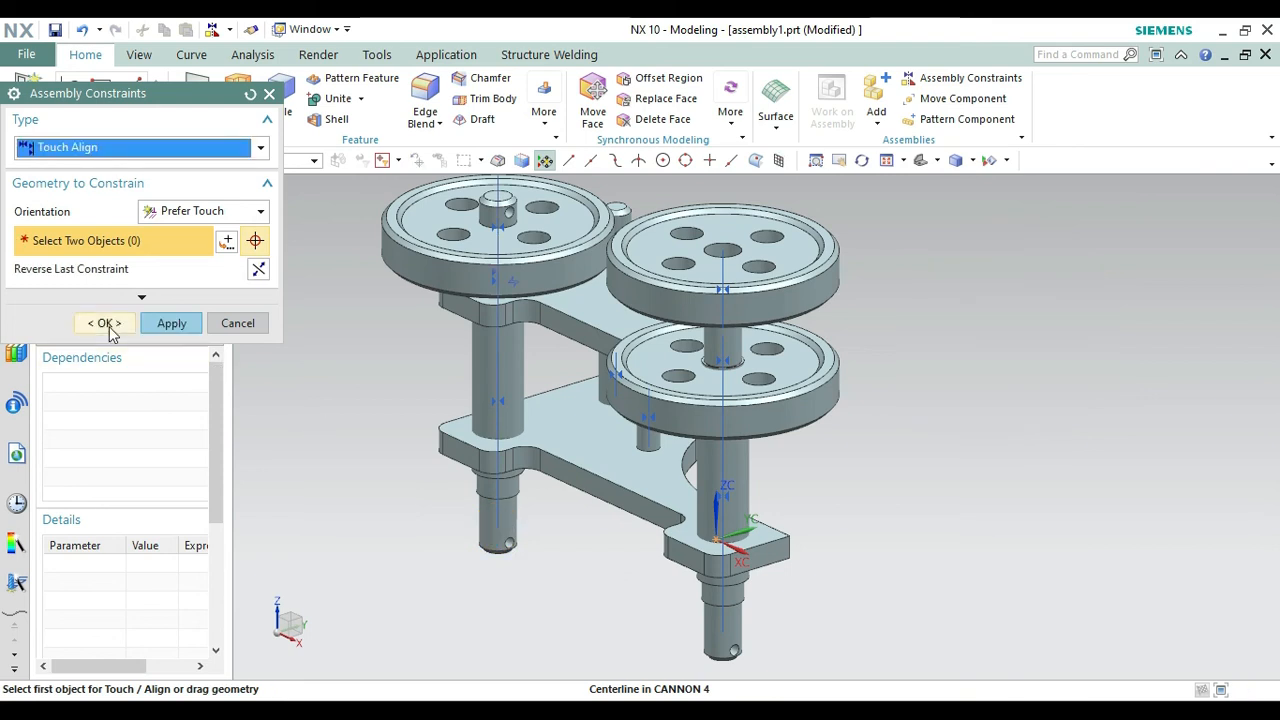
pyautogui.click(104, 323)
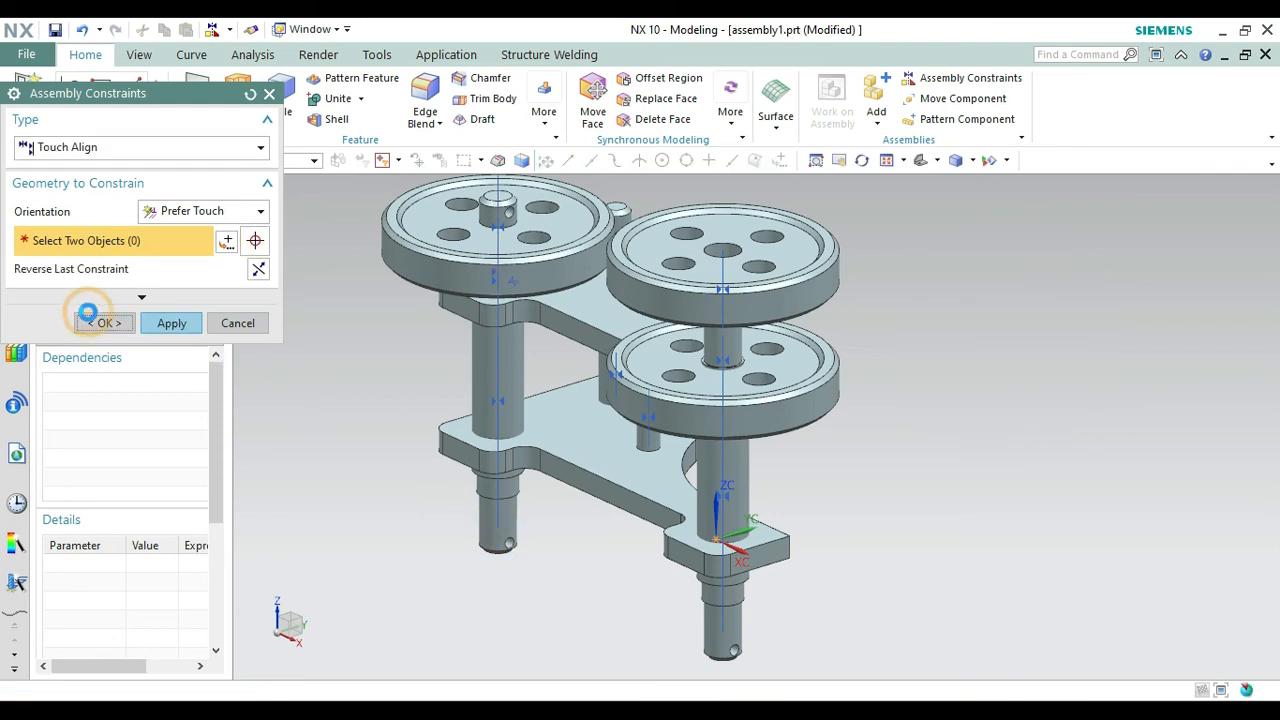
pyautogui.click(925, 165)
pyautogui.click(943, 163)
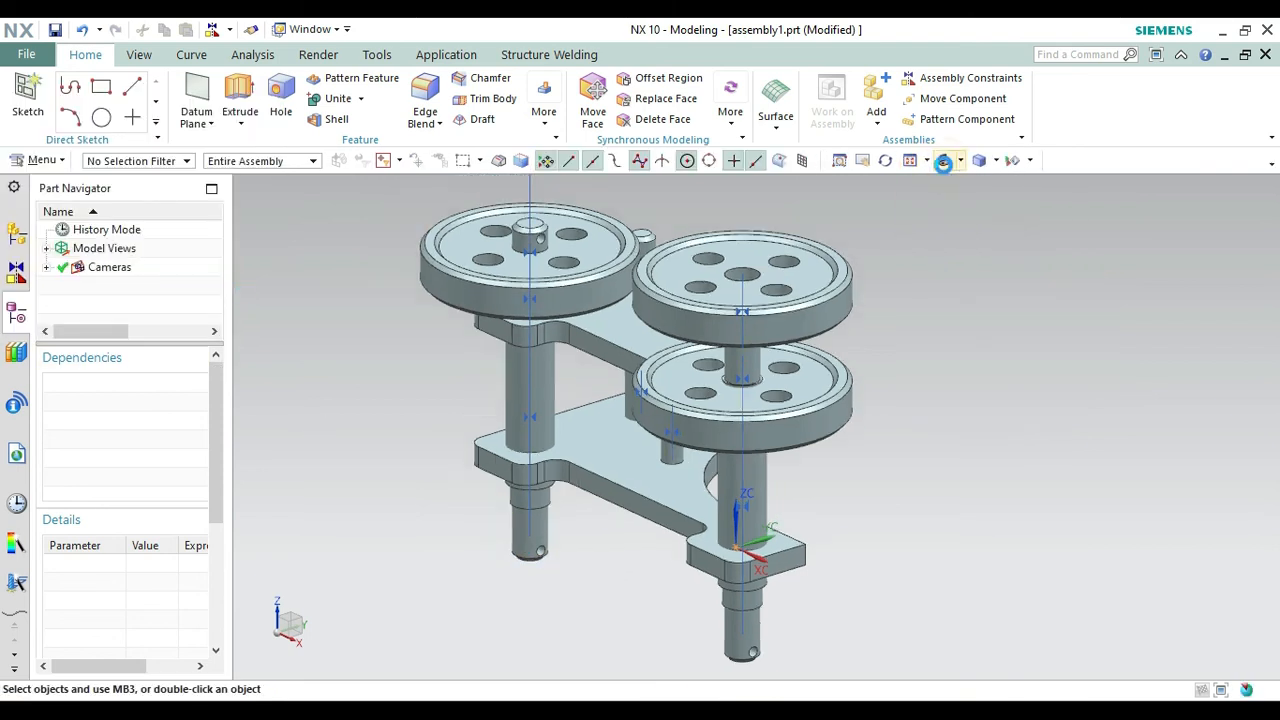
# Move the wheel above the wide-end shaft down along its axis onto the shaft's lower end, at about Z -22.75 mm.
pyautogui.click(922, 100)
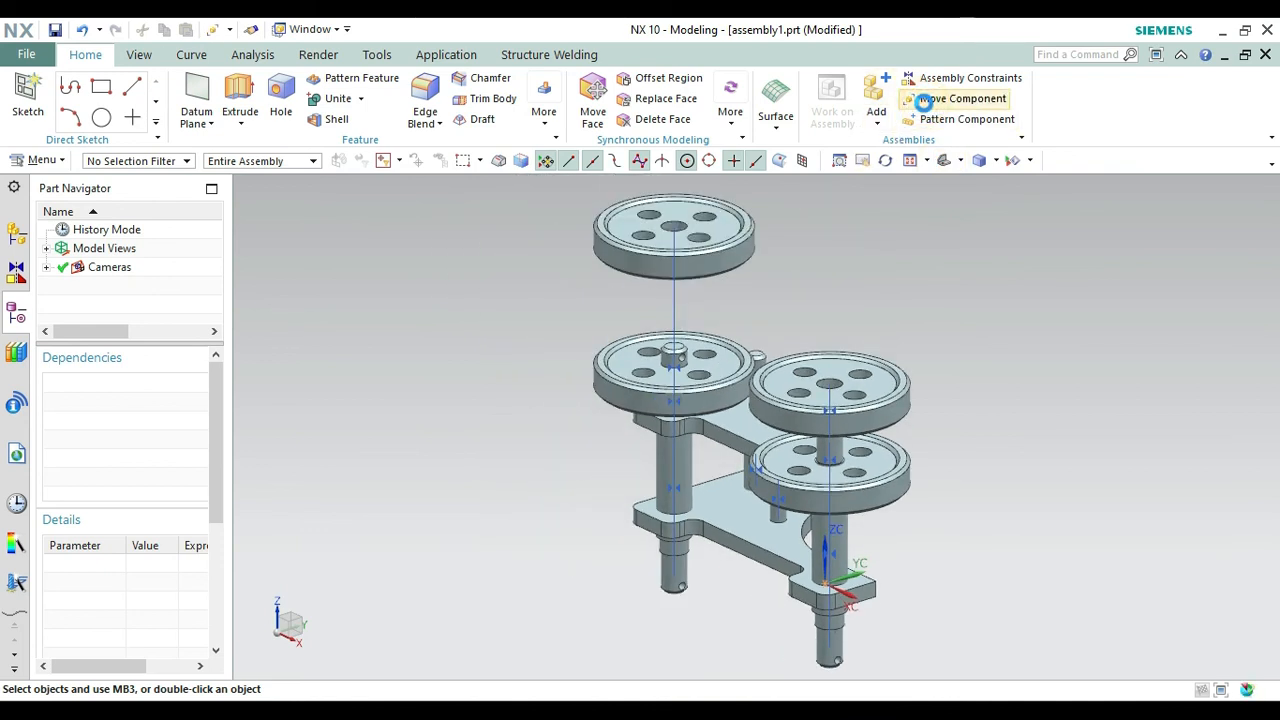
pyautogui.click(705, 238)
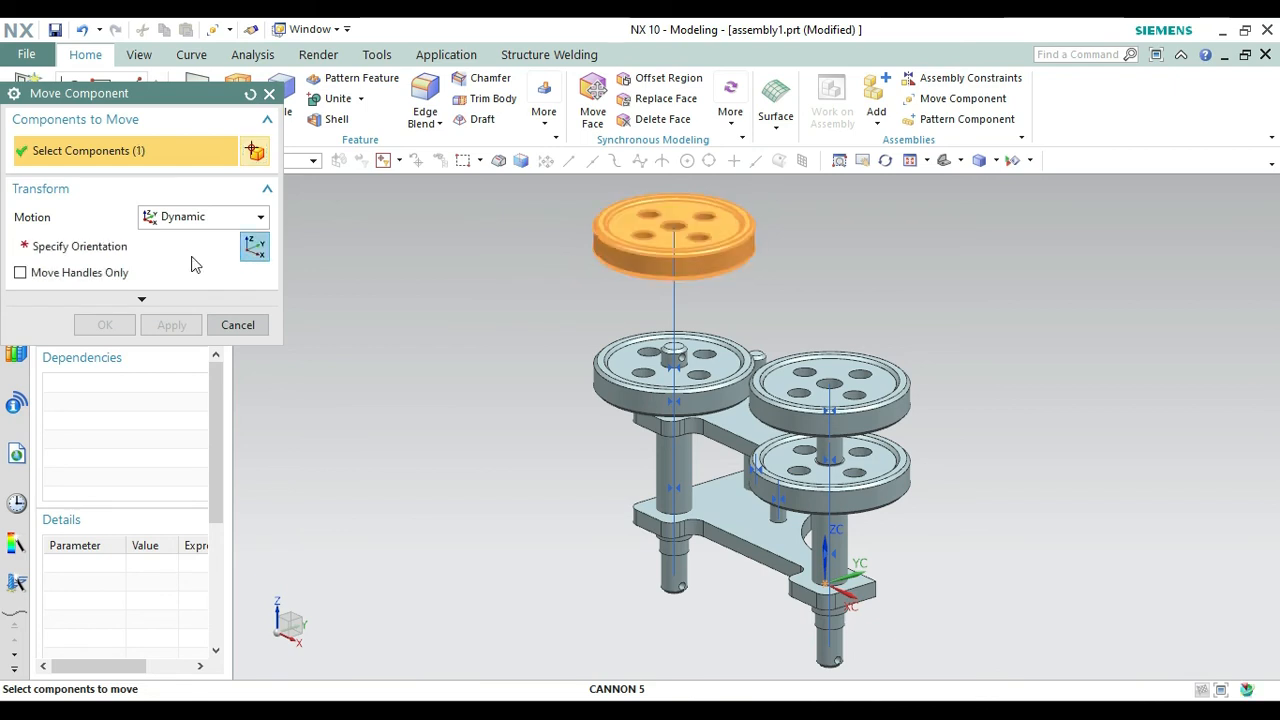
pyautogui.click(94, 249)
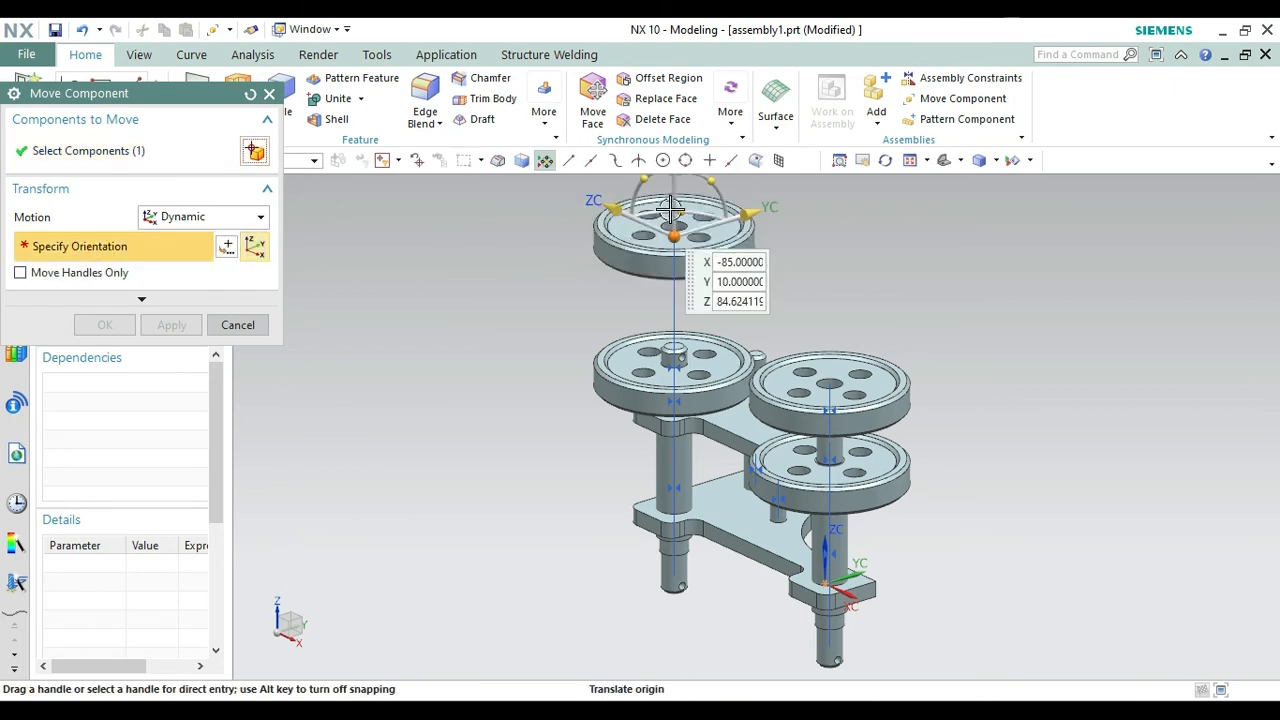
pyautogui.moveTo(677, 230); pyautogui.dragTo(677, 236)
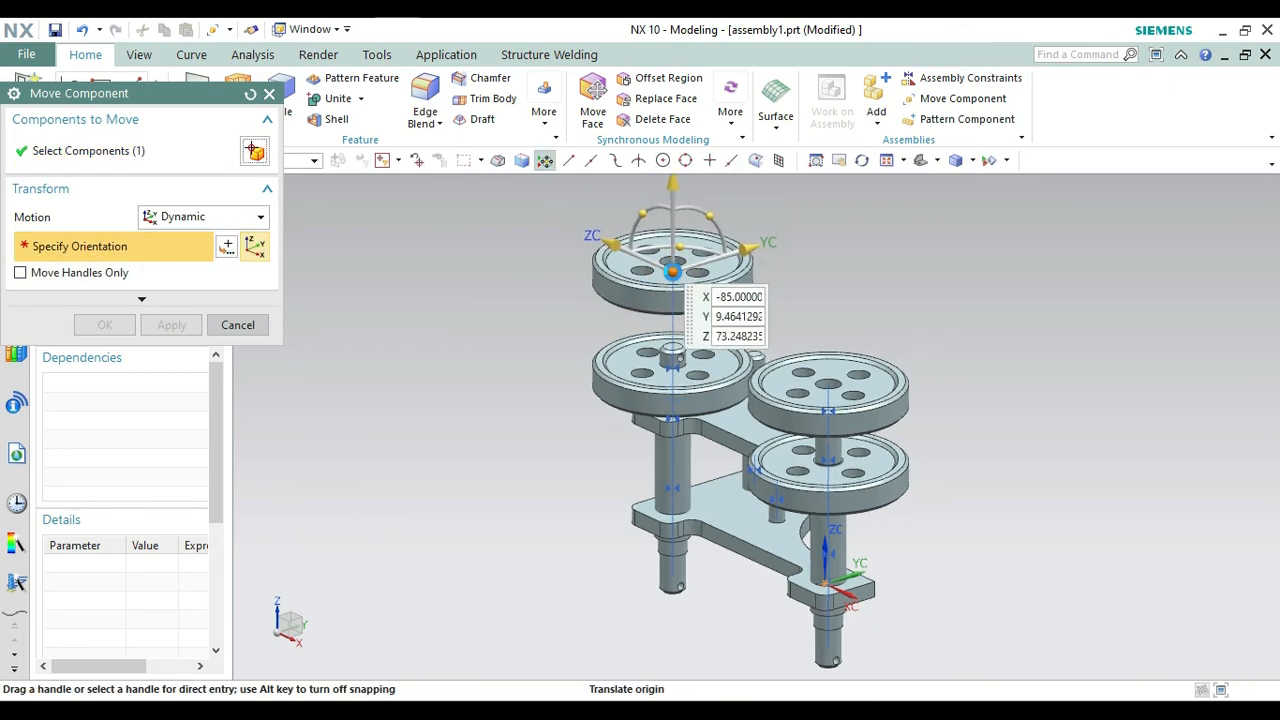
pyautogui.moveTo(673, 190); pyautogui.dragTo(650, 480)
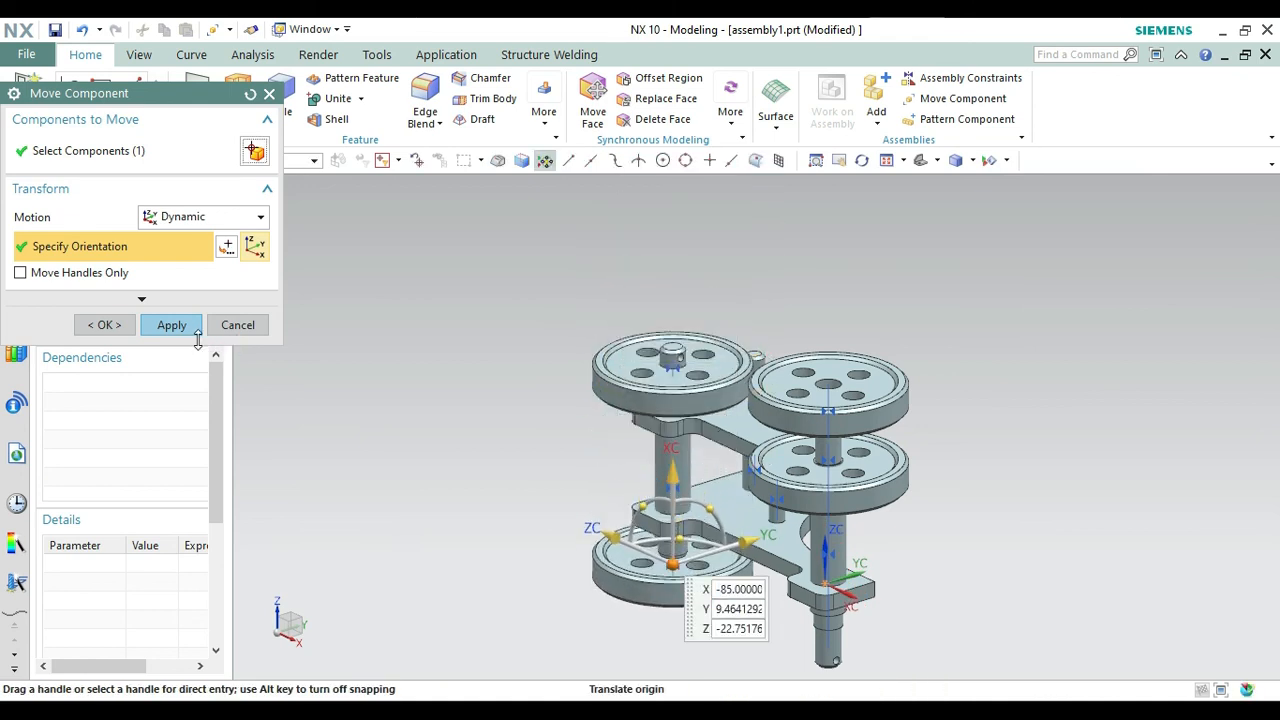
pyautogui.click(171, 325)
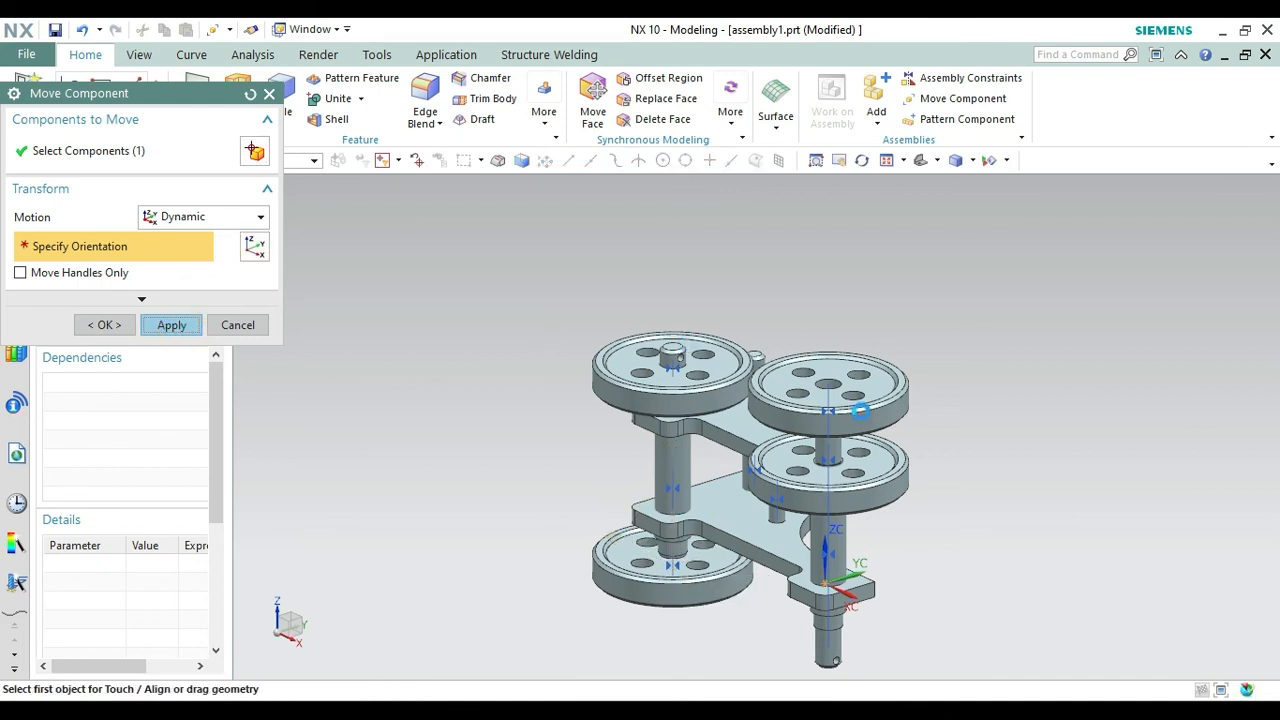
# Move the upper narrow-end wheel -80 mm along its XC handle direction, onto the lower end of its CANNON 4 shaft.
pyautogui.click(855, 402)
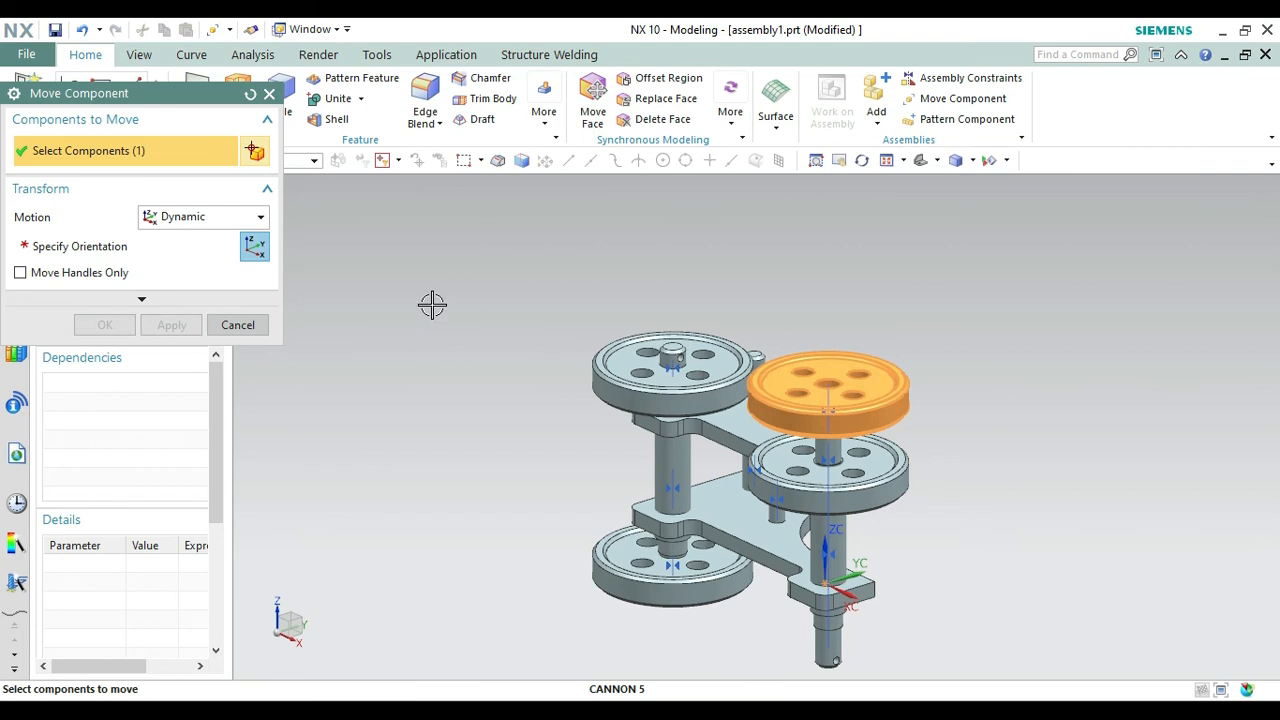
pyautogui.click(142, 252)
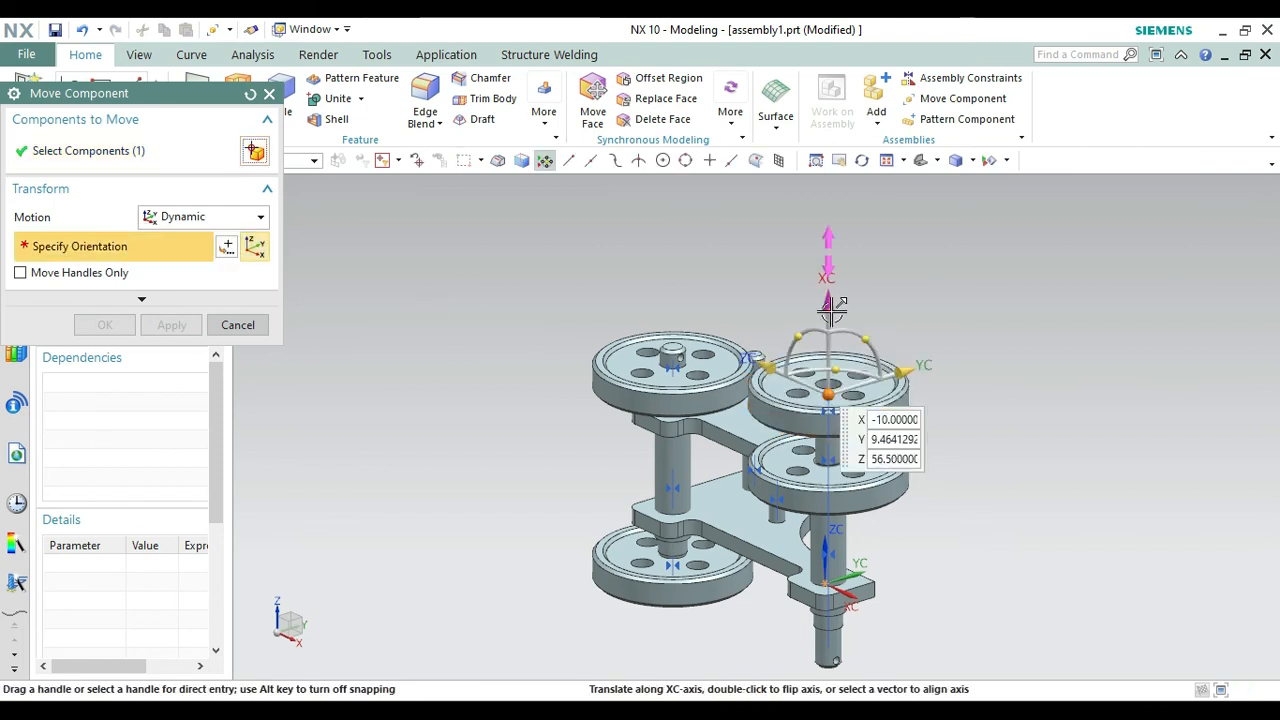
pyautogui.moveTo(833, 412); pyautogui.dragTo(821, 560)
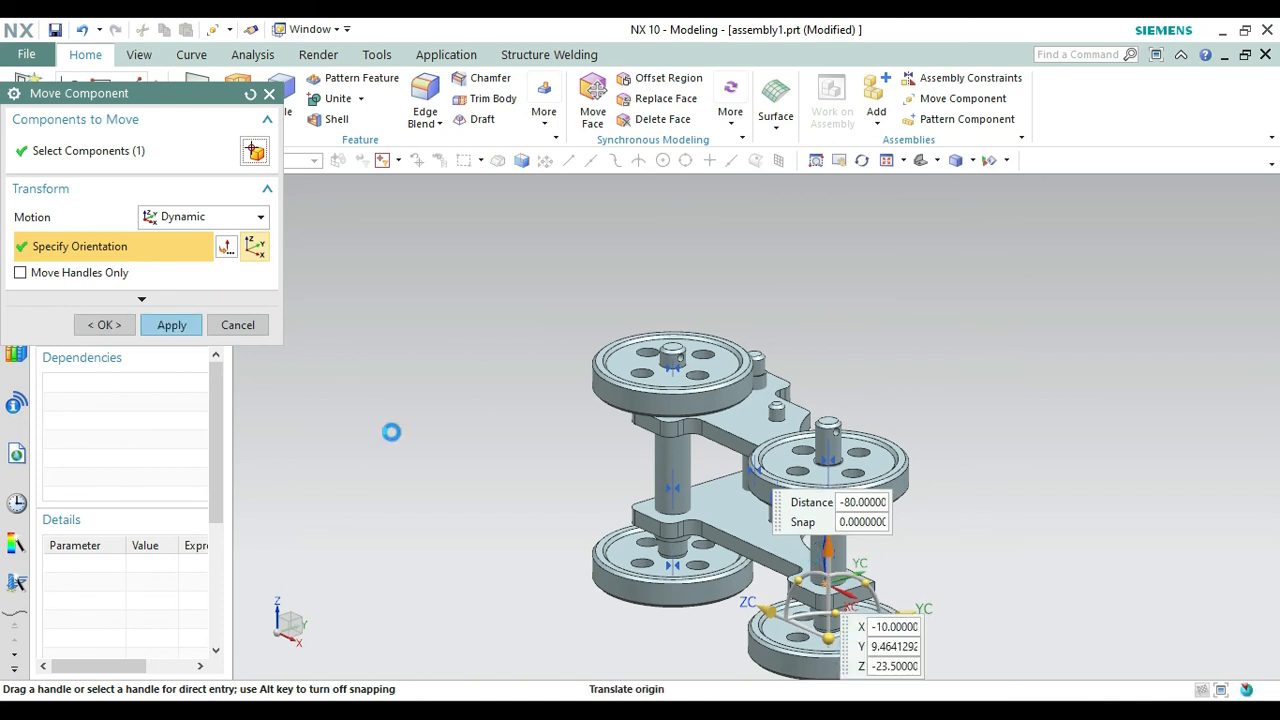
pyautogui.click(105, 325)
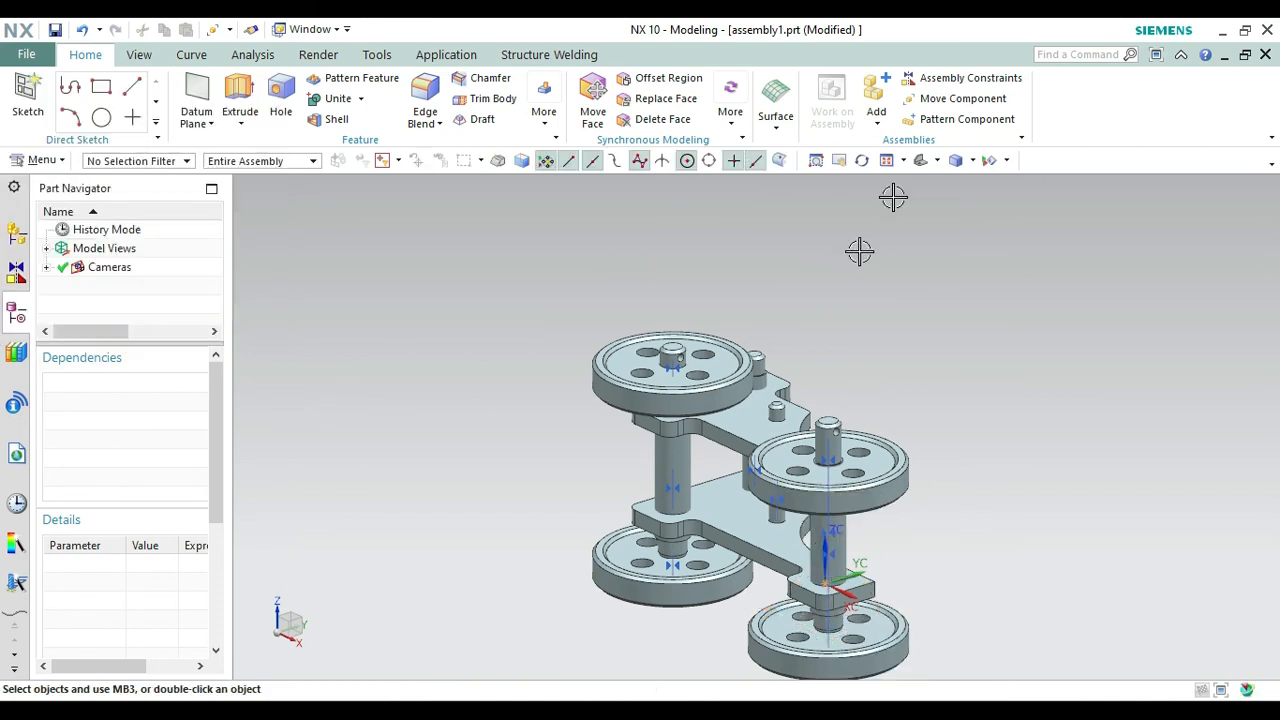
# Move the other narrow-end wheel outward along its XC handle direction, away from the side plate, to about Z 41 mm.
pyautogui.click(947, 163)
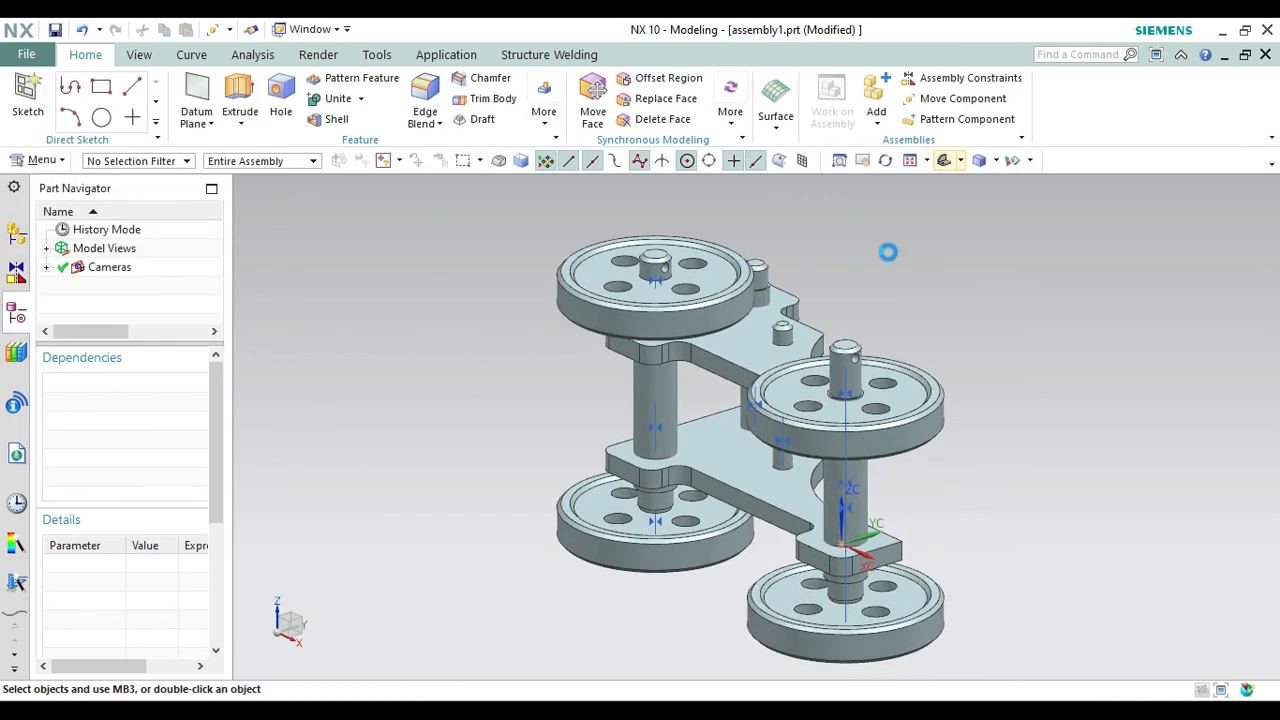
pyautogui.rightClick(991, 223)
pyautogui.click(1033, 318)
pyautogui.moveTo(963, 289); pyautogui.dragTo(754, 326)
pyautogui.press('Escape')
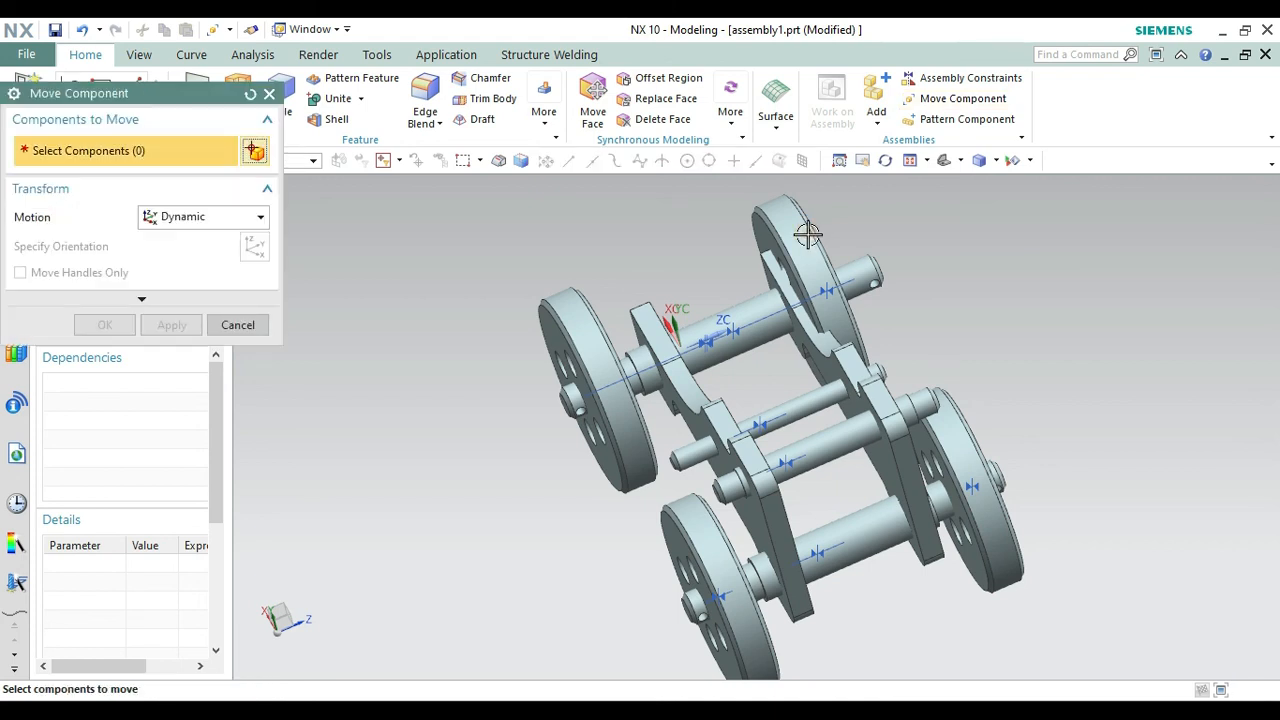
pyautogui.click(808, 234)
pyautogui.click(120, 246)
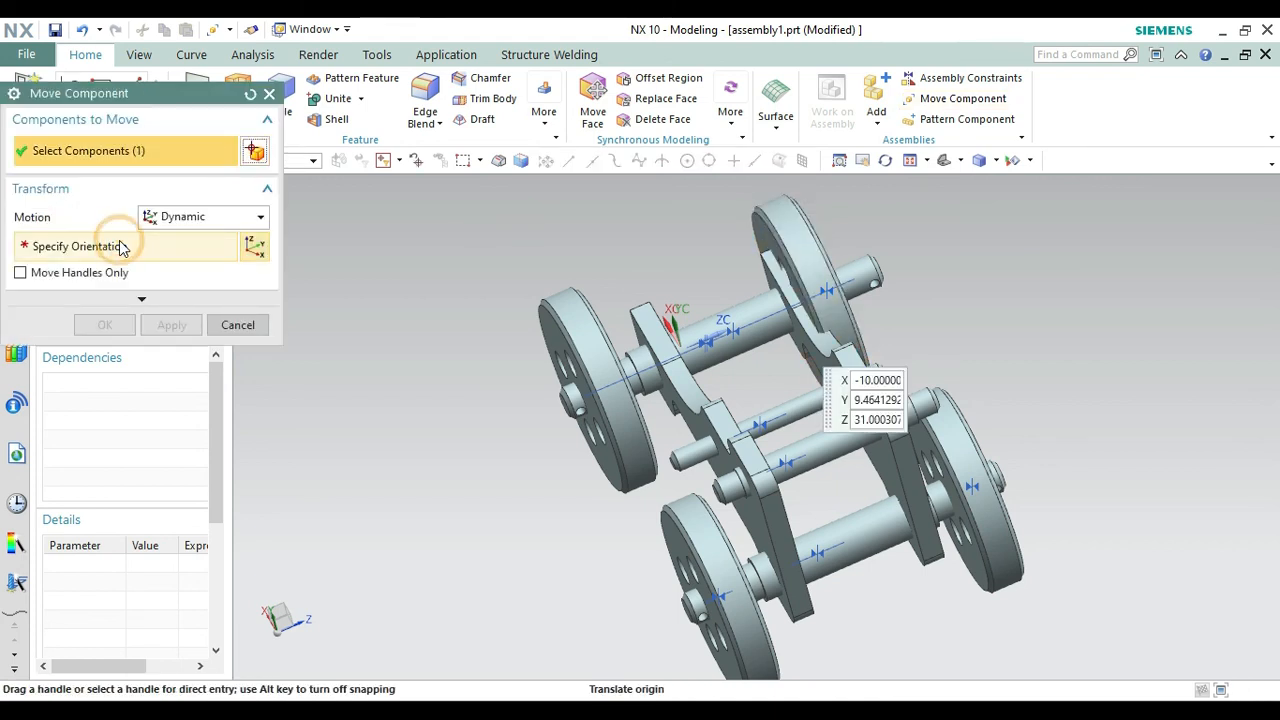
pyautogui.moveTo(908, 258); pyautogui.dragTo(917, 252)
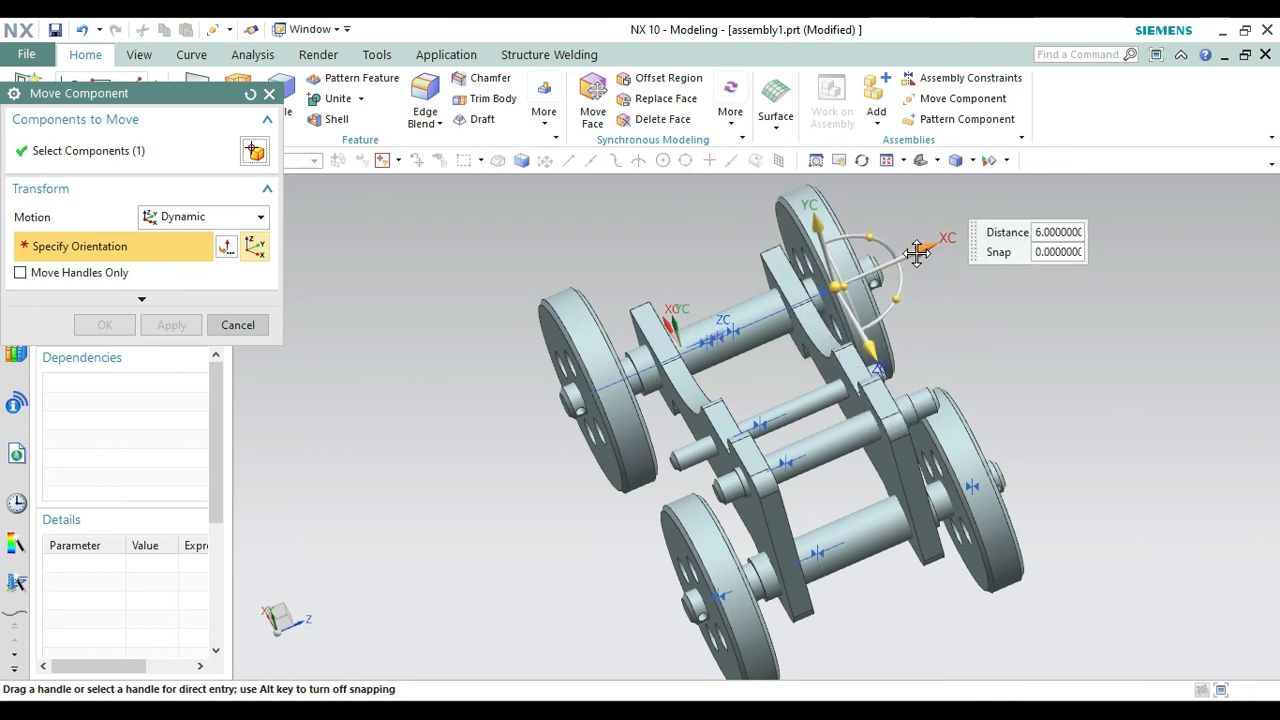
pyautogui.moveTo(927, 253); pyautogui.dragTo(934, 252)
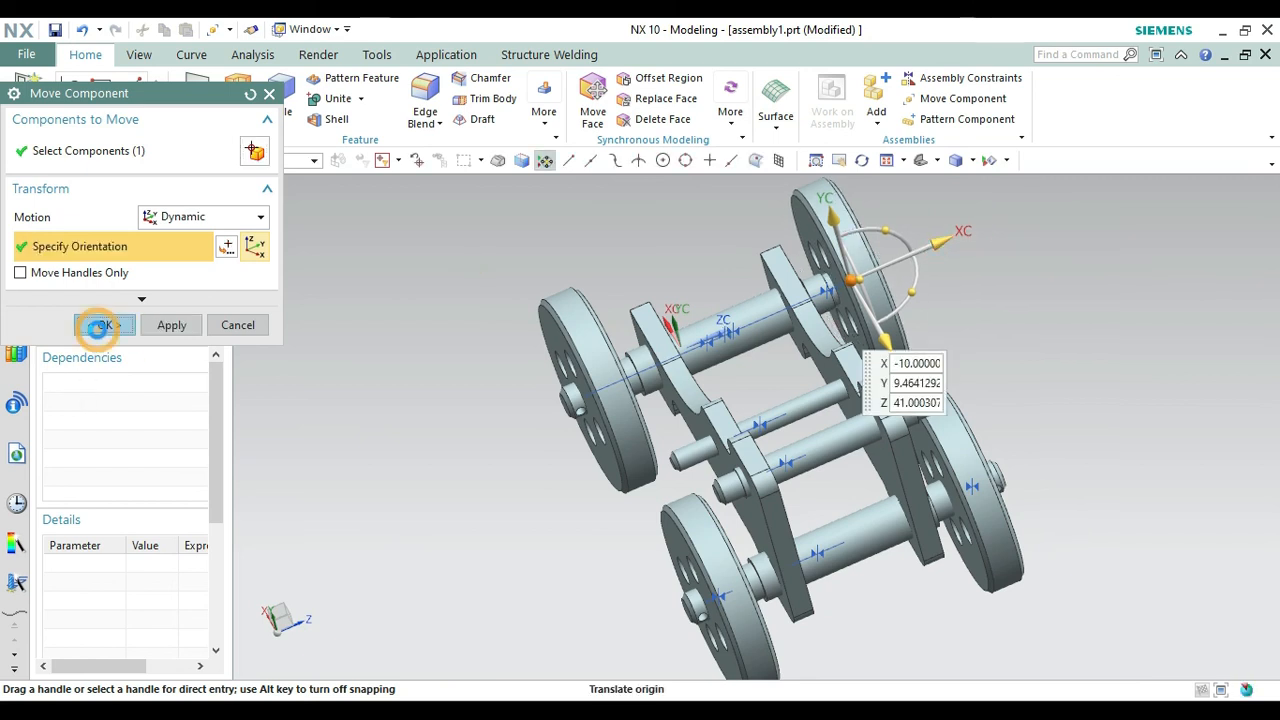
pyautogui.click(98, 325)
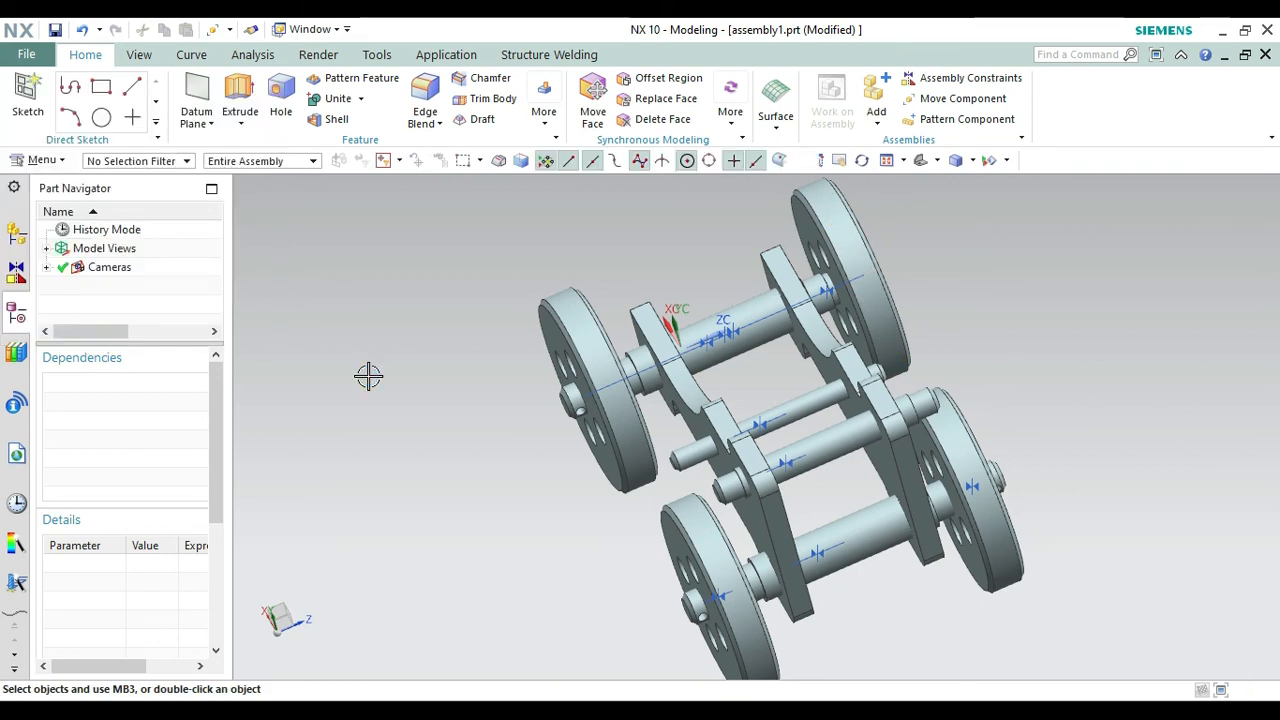
# Add the CANNON 6 barrel part from the YOUTUBE NX folder, placing it at the origin (0, 0, 0).
pyautogui.rightClick(413, 400)
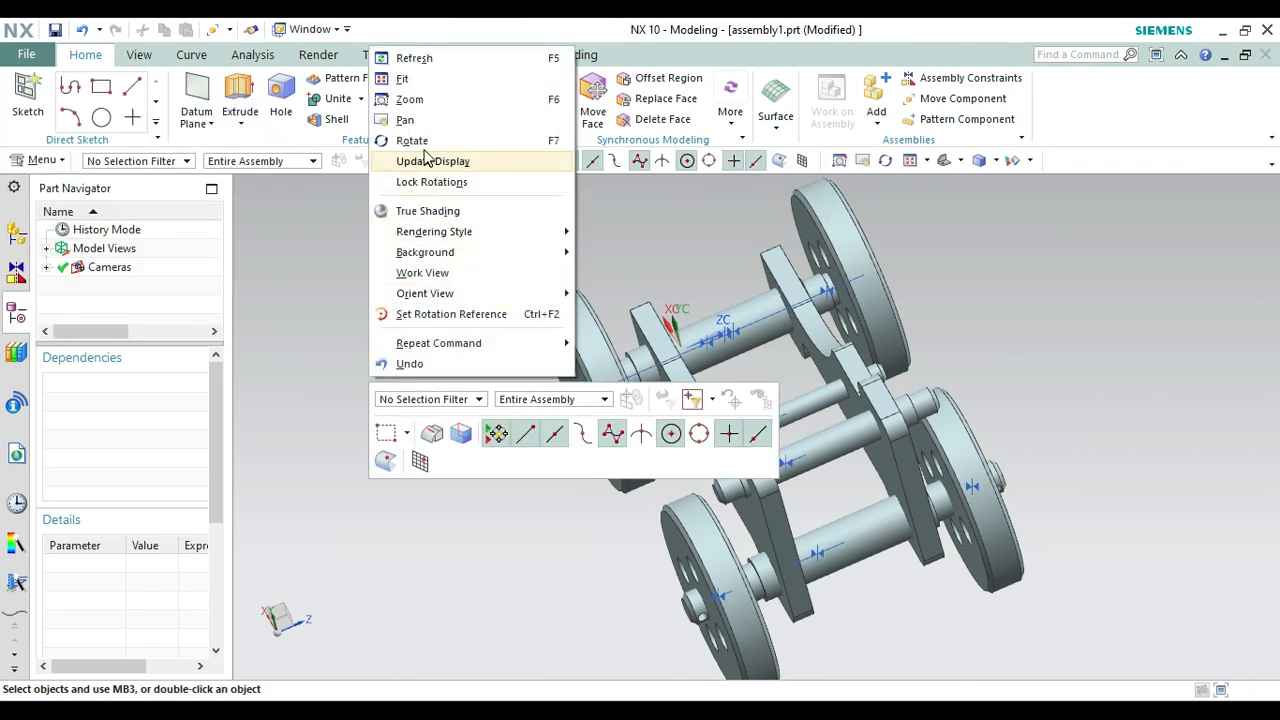
pyautogui.click(422, 146)
pyautogui.moveTo(443, 409); pyautogui.dragTo(642, 569)
pyautogui.press('Escape')
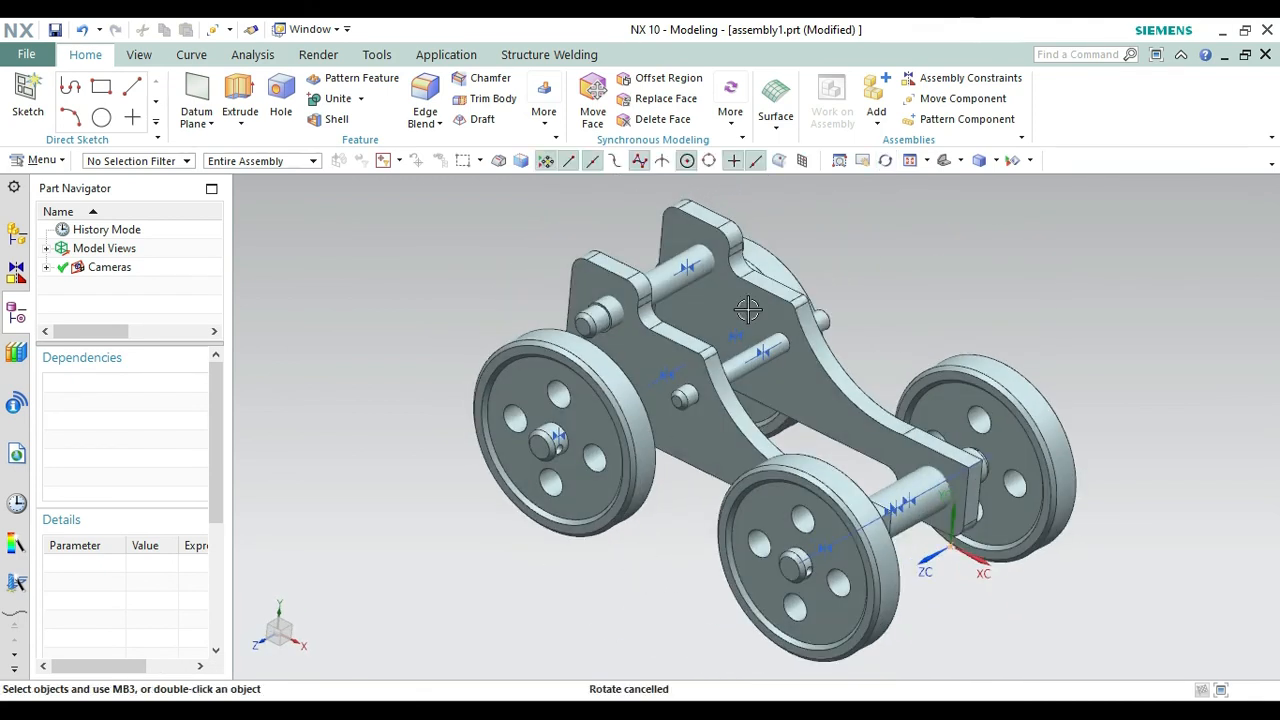
pyautogui.click(874, 98)
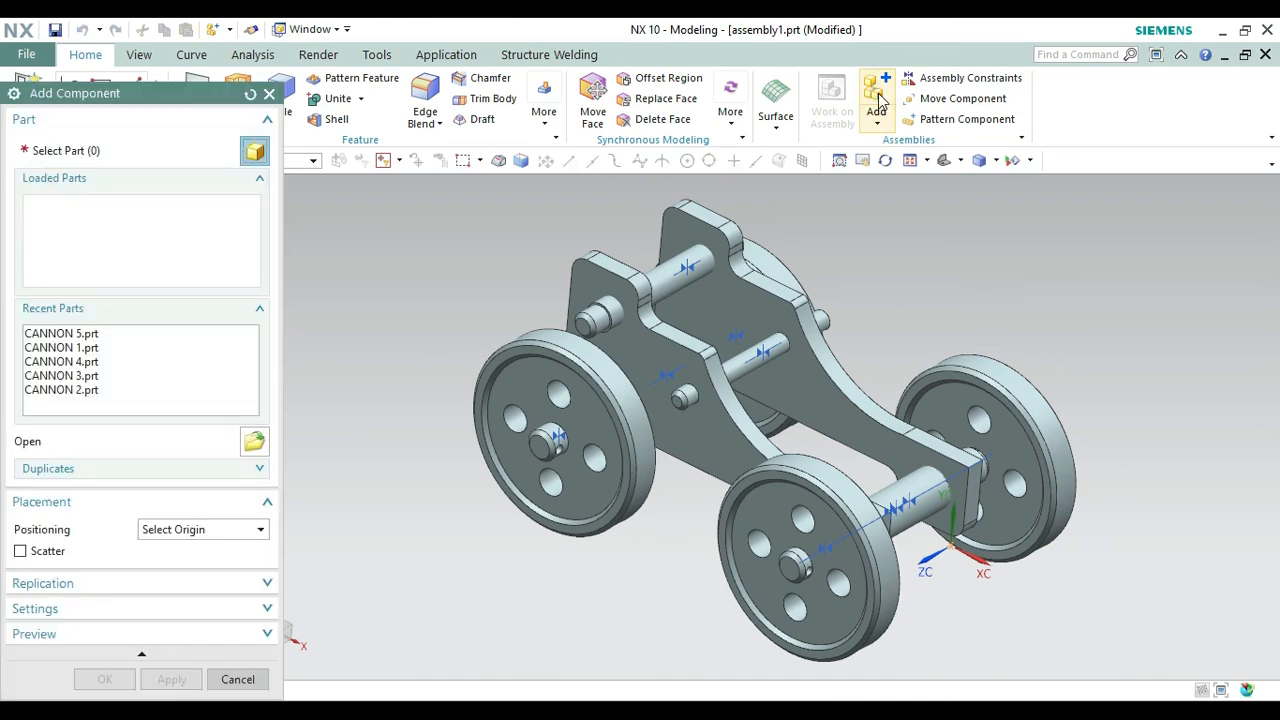
pyautogui.click(258, 440)
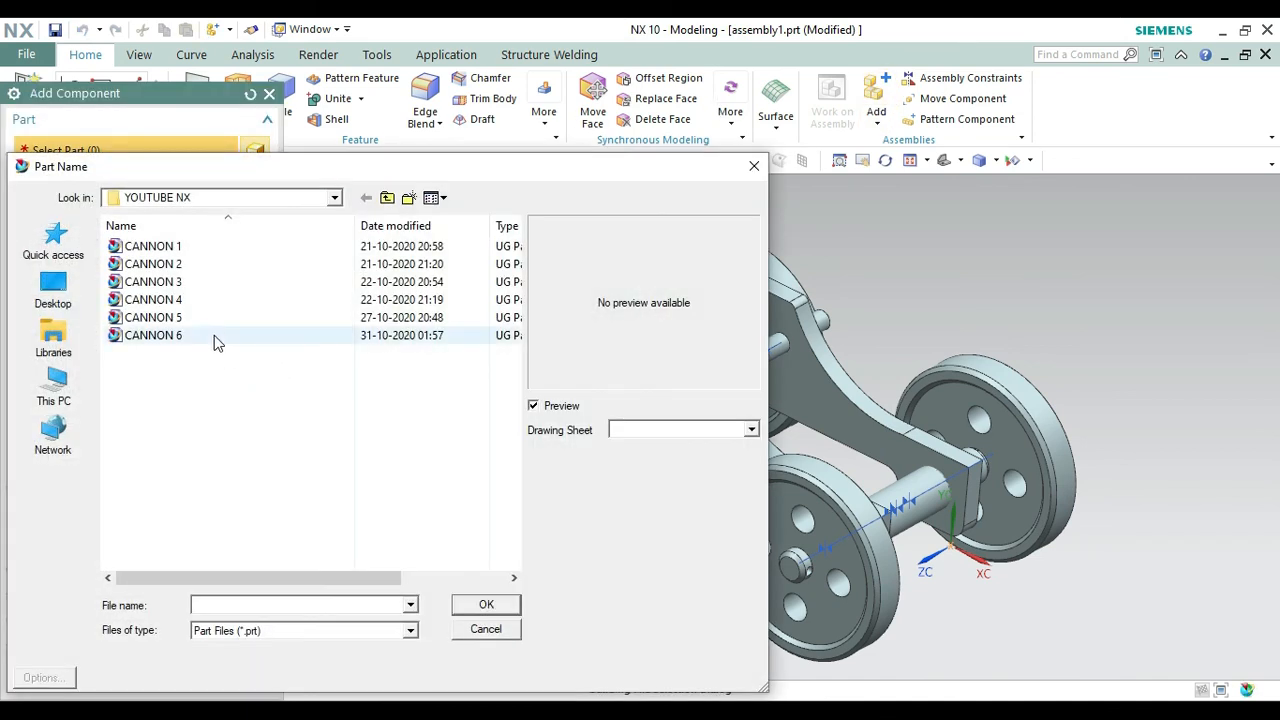
pyautogui.click(214, 340)
pyautogui.click(478, 607)
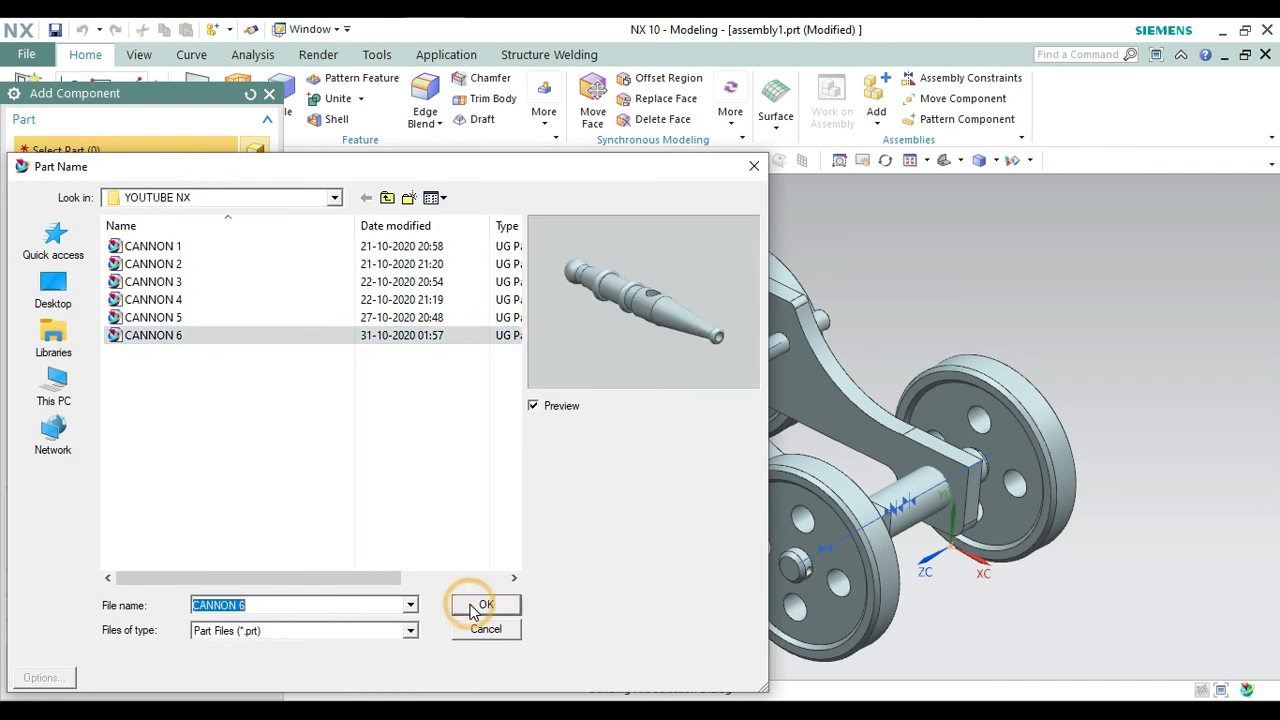
pyautogui.click(102, 679)
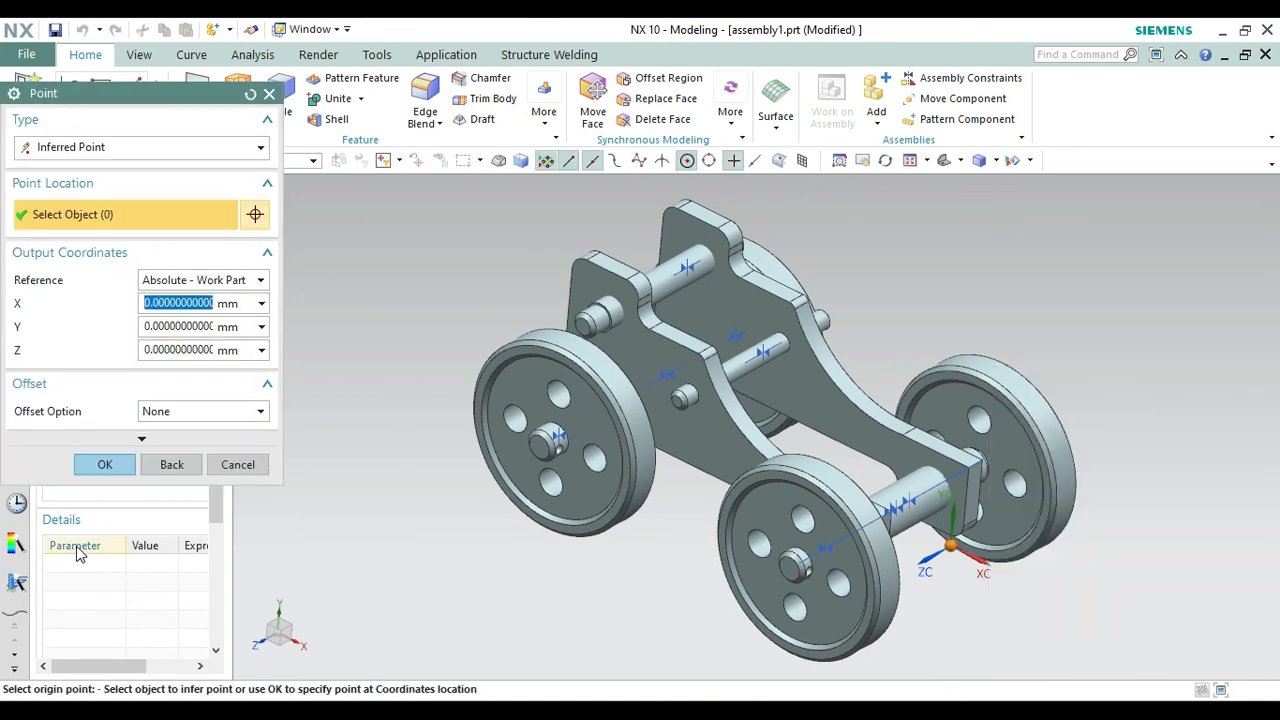
pyautogui.click(105, 466)
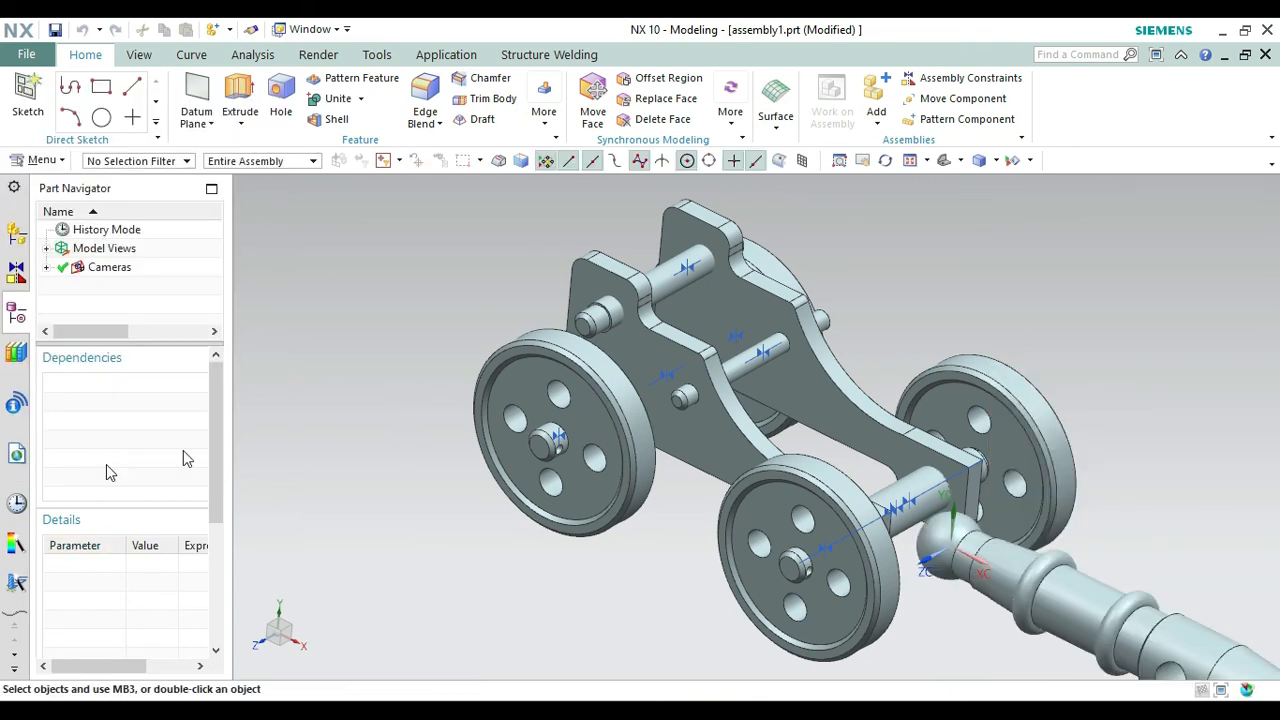
pyautogui.press('Home')
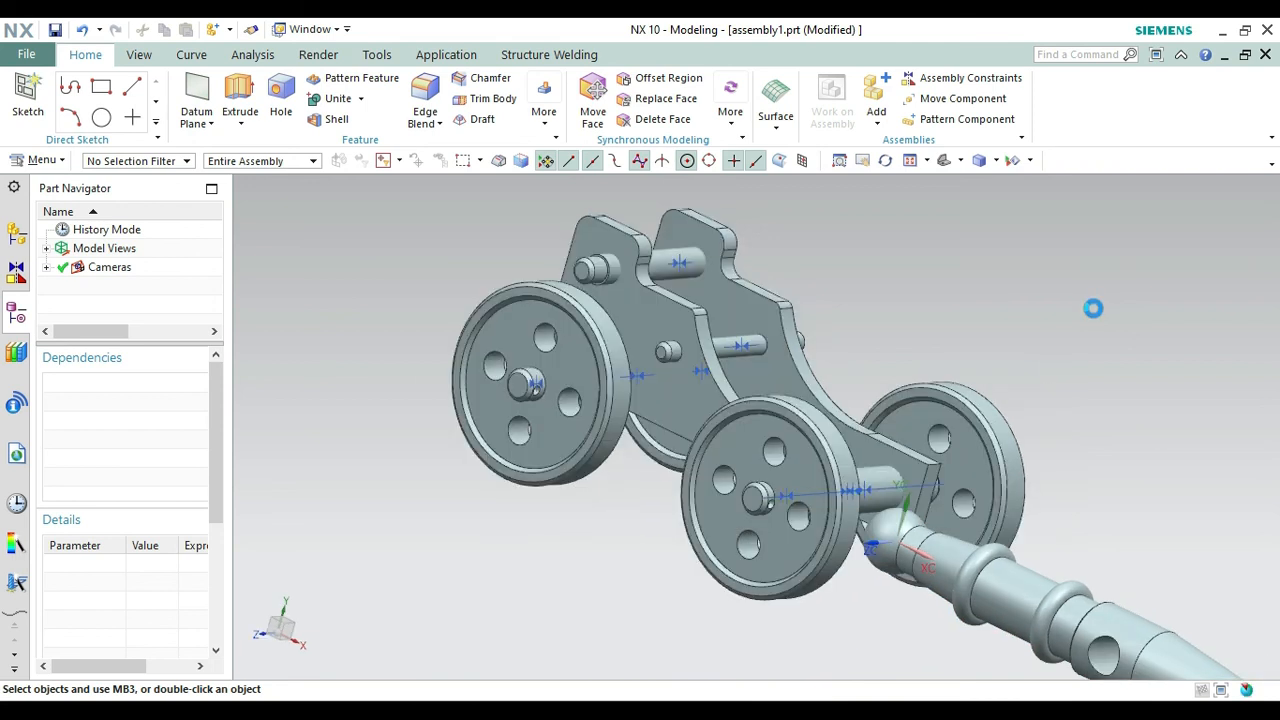
pyautogui.rightClick(1159, 309)
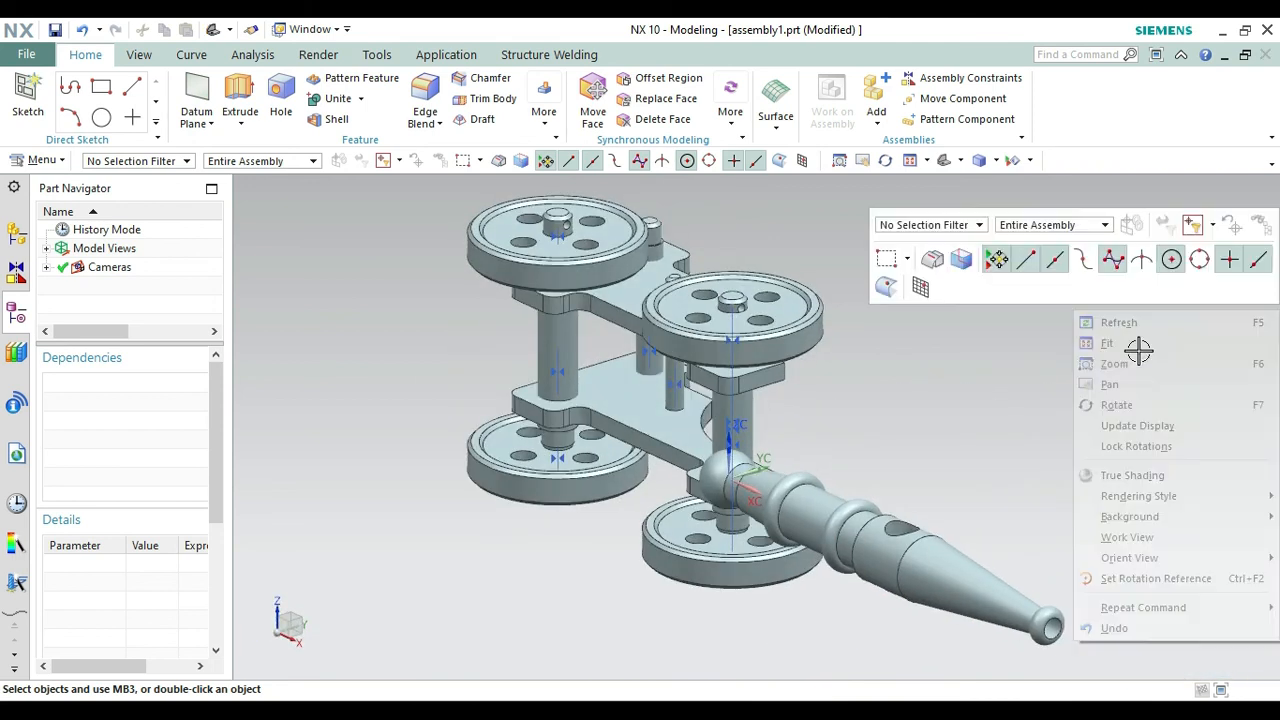
# Rotate the CANNON 6 barrel half a turn about its ZC axis so its muzzle and breech swap ends.
pyautogui.click(1105, 403)
pyautogui.moveTo(932, 369); pyautogui.dragTo(918, 458)
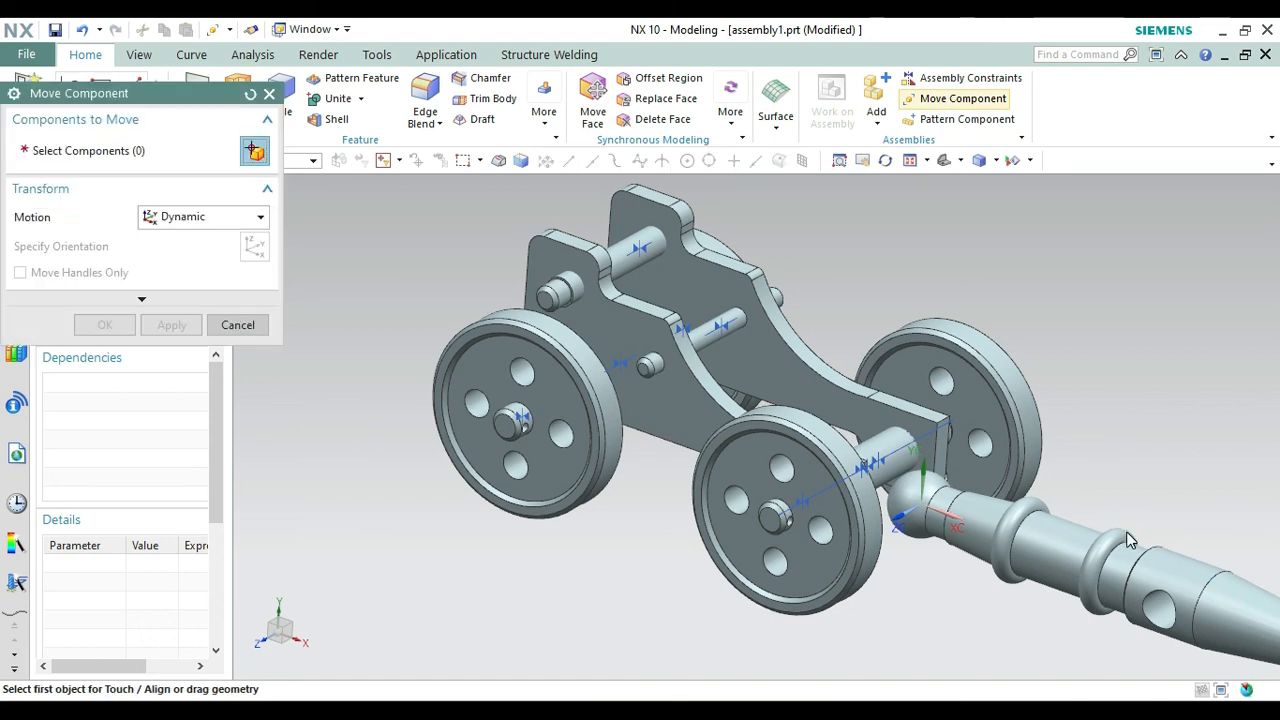
pyautogui.click(1116, 560)
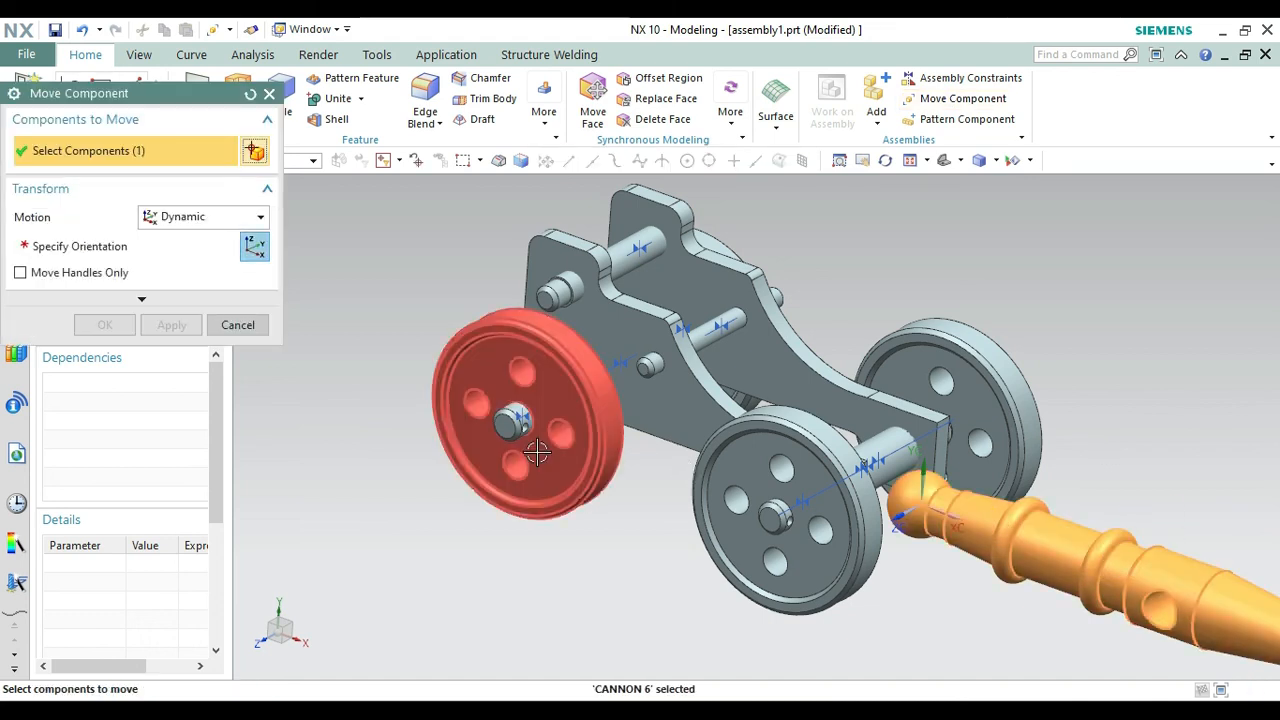
pyautogui.click(80, 255)
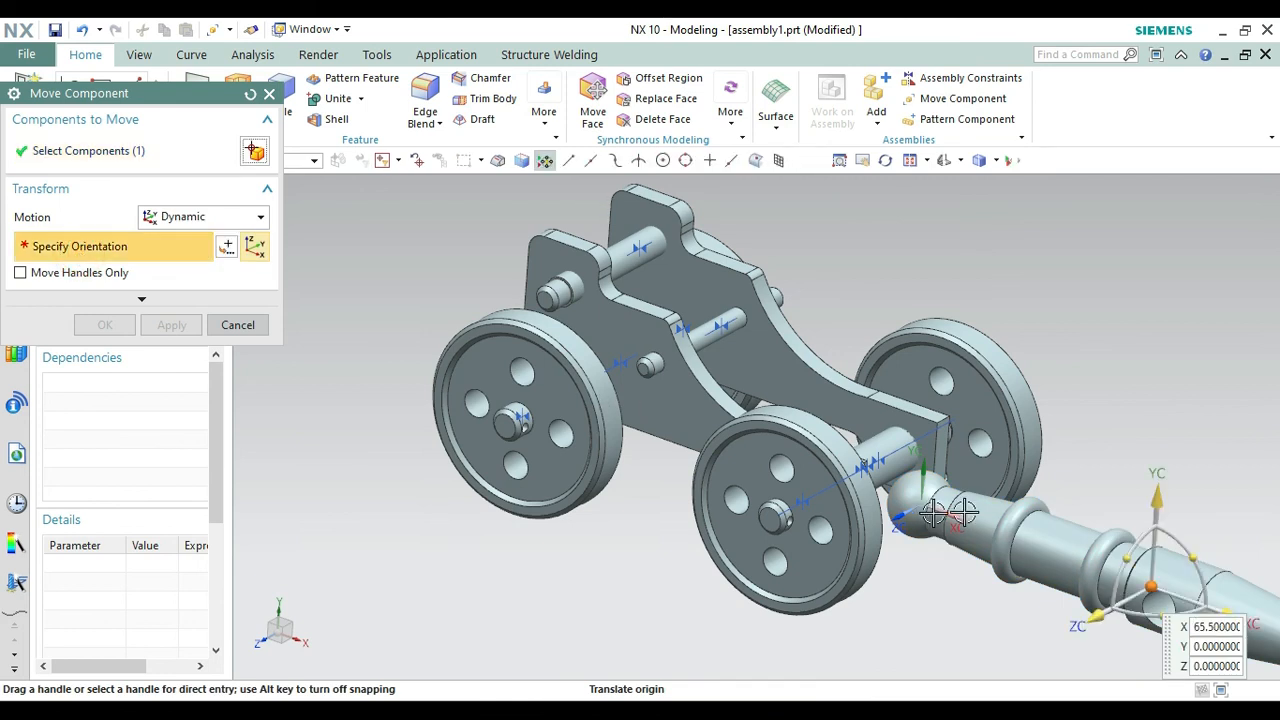
pyautogui.moveTo(1196, 553); pyautogui.dragTo(1014, 660)
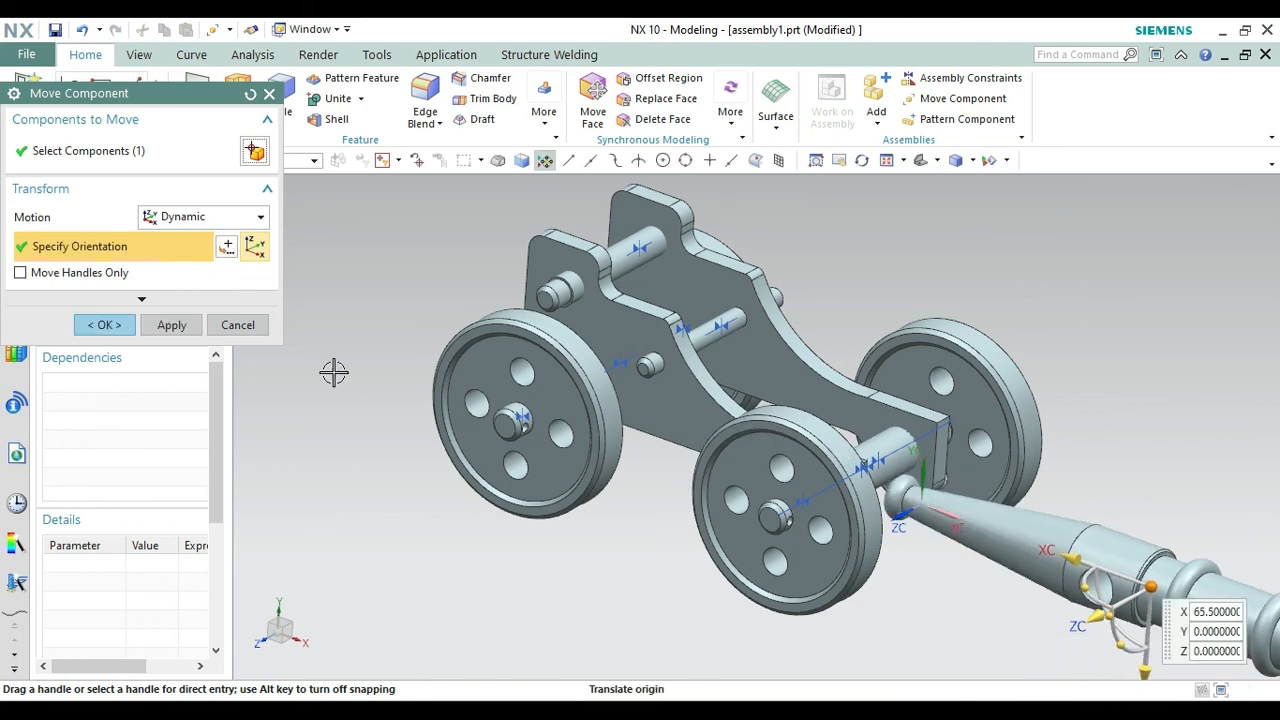
pyautogui.click(108, 325)
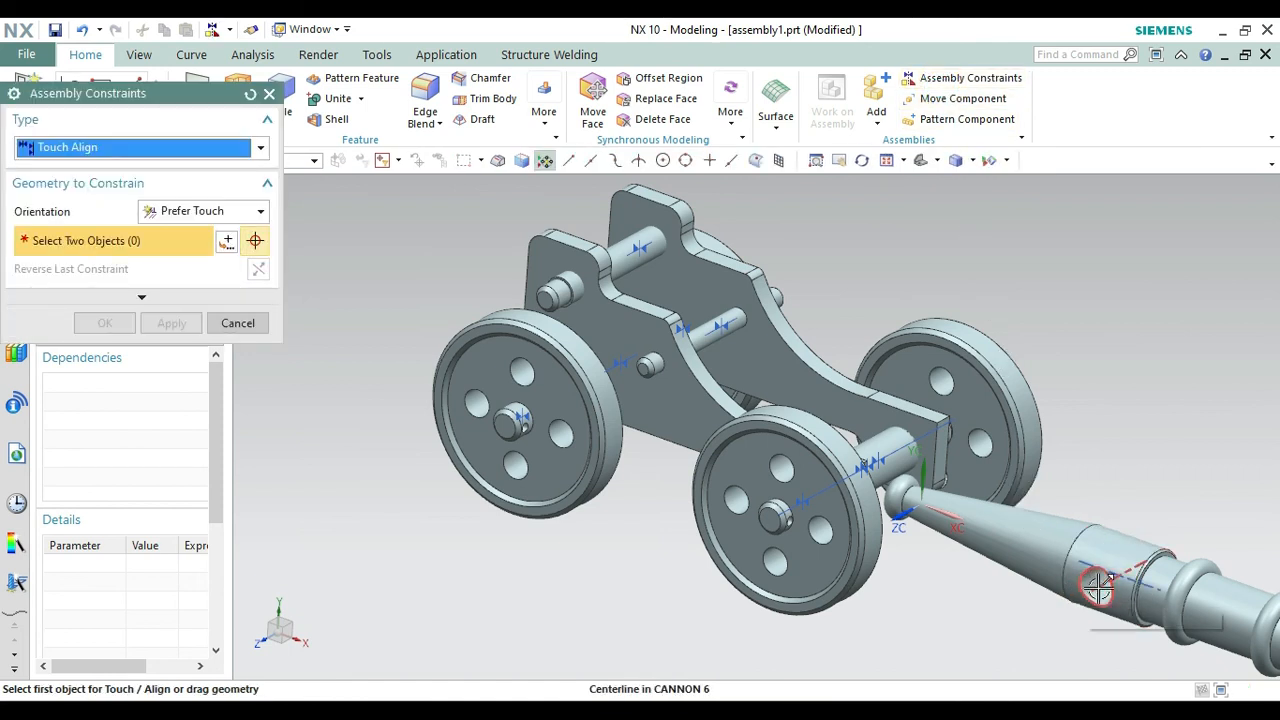
# Touch-align the centerline of the barrel's cross hole with the centerline of the CANNON 2 shaft between the side plates.
pyautogui.click(1097, 588)
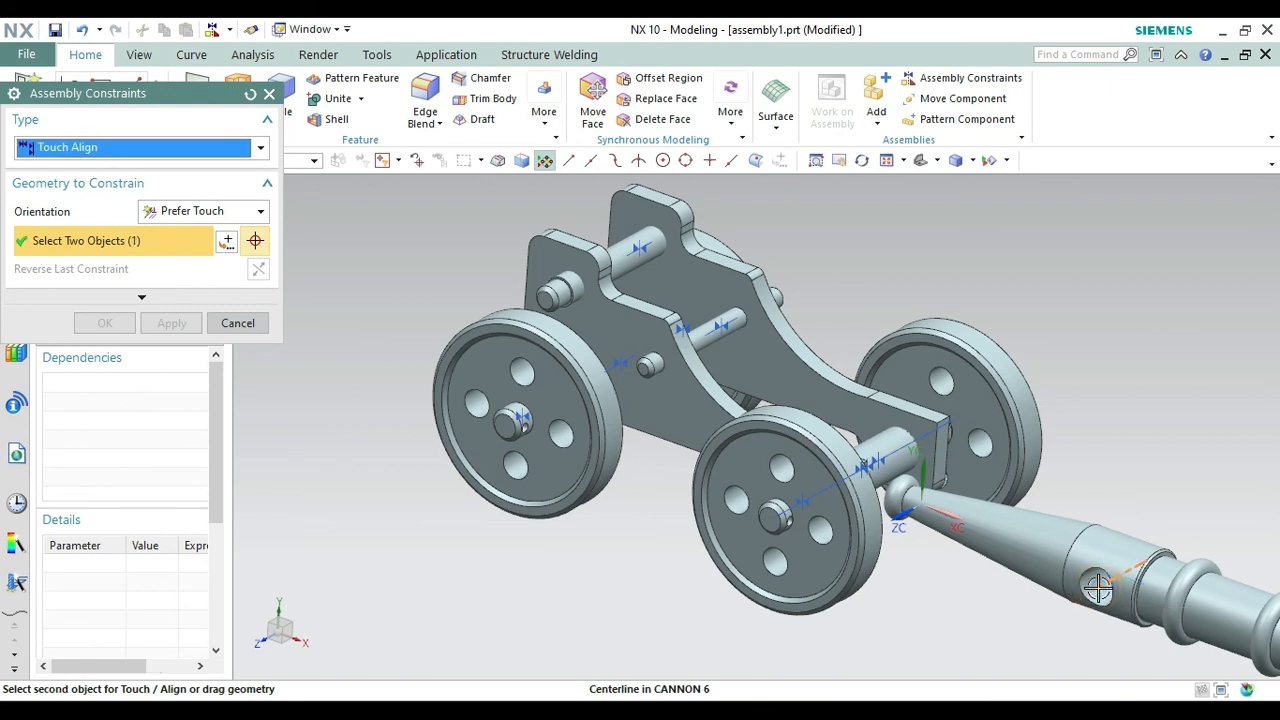
pyautogui.click(625, 256)
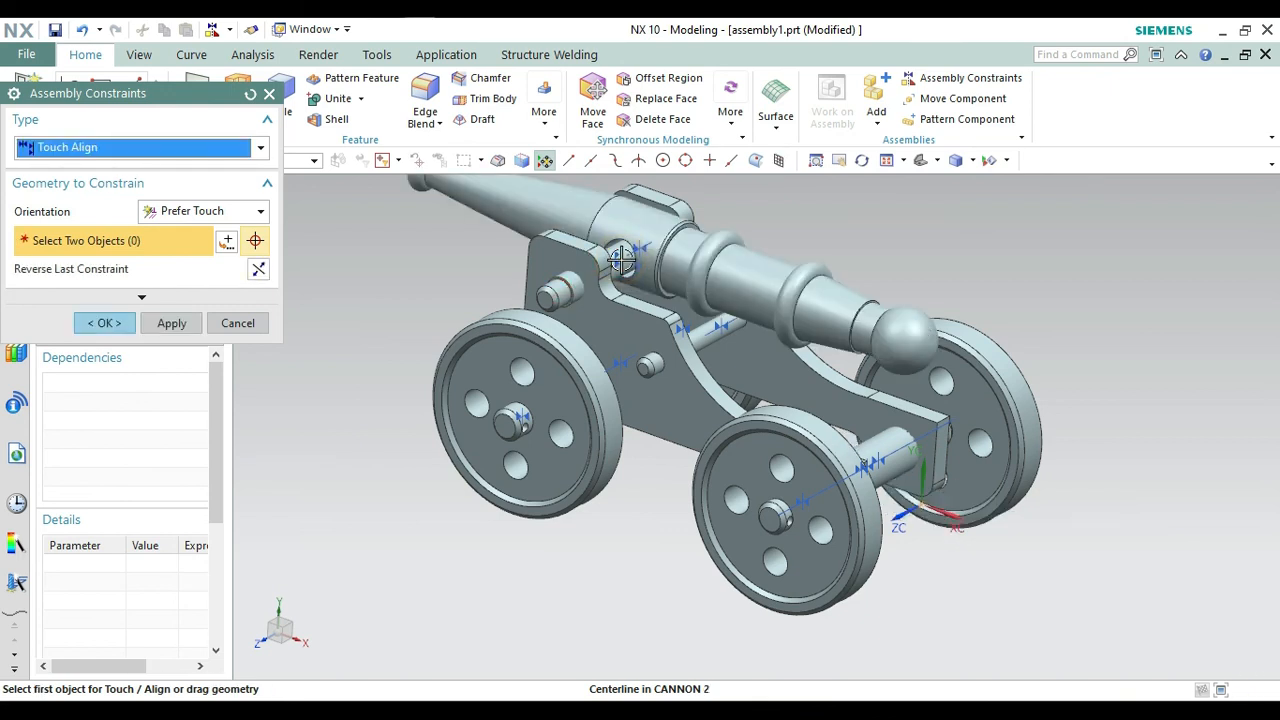
pyautogui.click(110, 323)
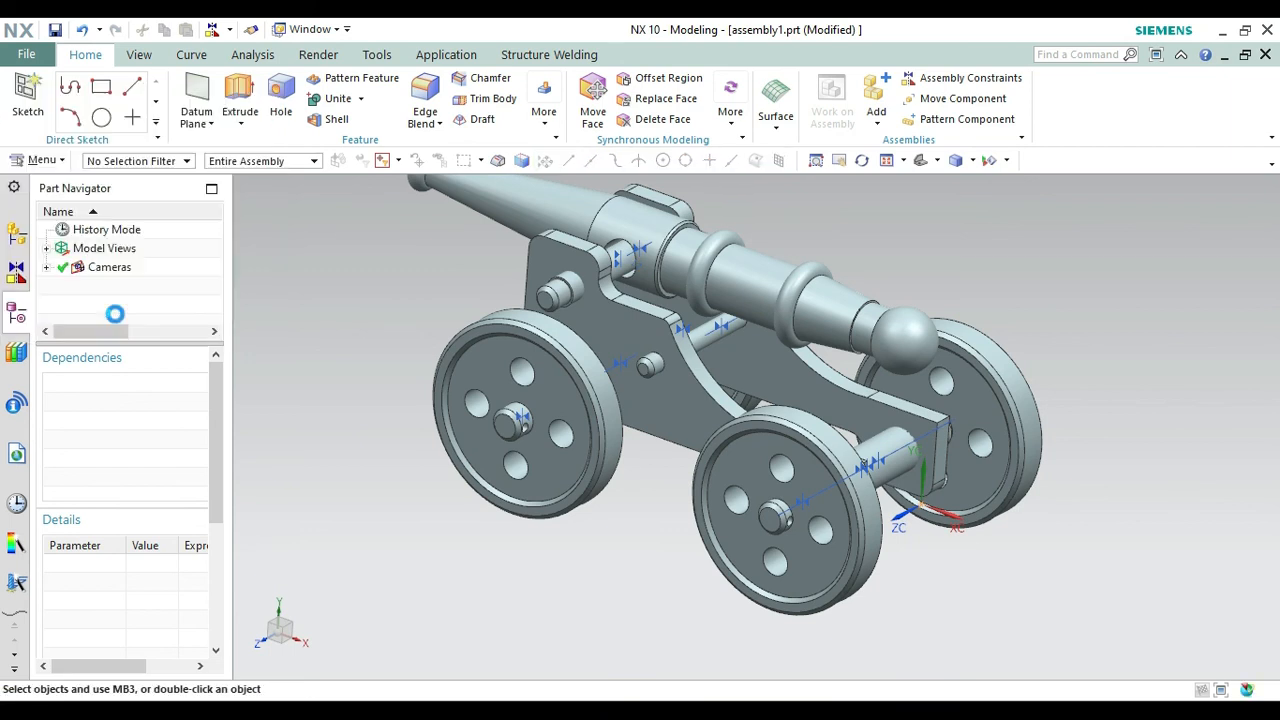
# Tilt the barrel slightly about its ZC axis with Move Component, lowering the ball-shaped breech end.
pyautogui.click(929, 100)
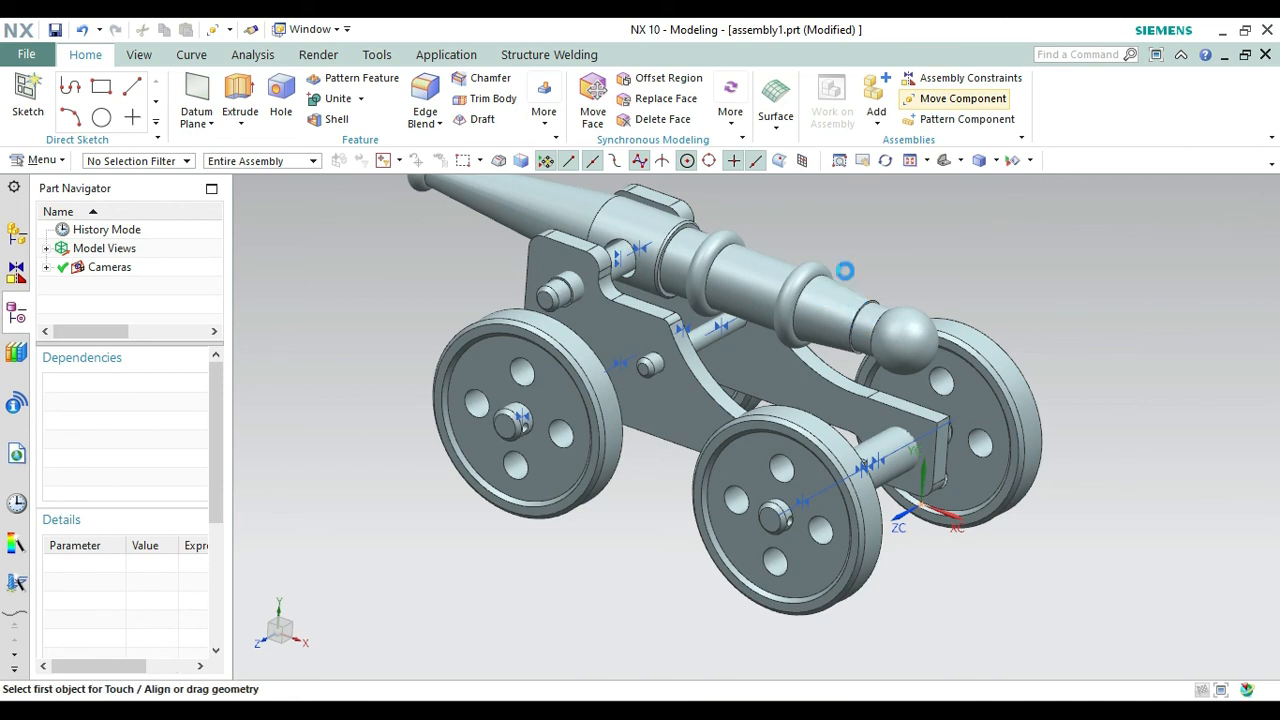
pyautogui.click(815, 301)
pyautogui.click(140, 244)
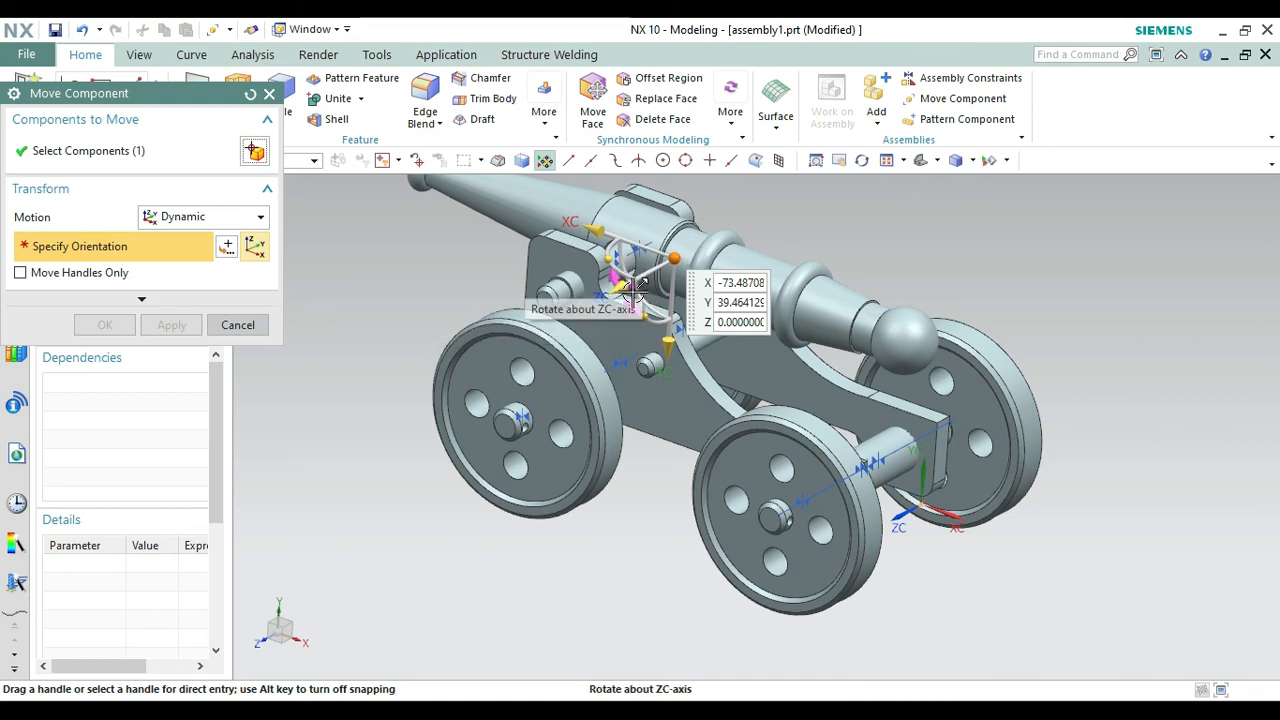
pyautogui.moveTo(632, 291)
pyautogui.mouseDown()
pyautogui.moveTo(616, 299)
pyautogui.moveTo(621, 284)
pyautogui.mouseUp()
# Move the barrel along its ZC direction to Z 11 mm, between the two side plates.
pyautogui.rightClick(926, 266)
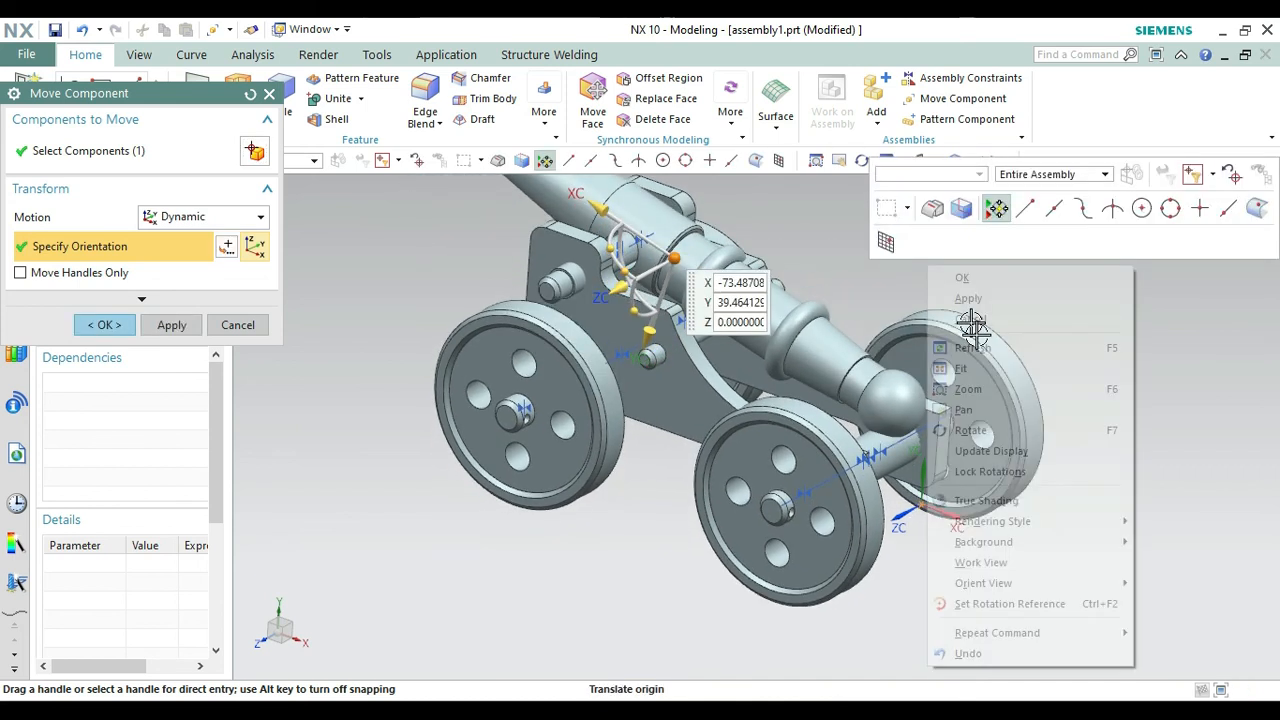
pyautogui.click(970, 430)
pyautogui.moveTo(1080, 391); pyautogui.dragTo(1003, 379)
pyautogui.press('Escape')
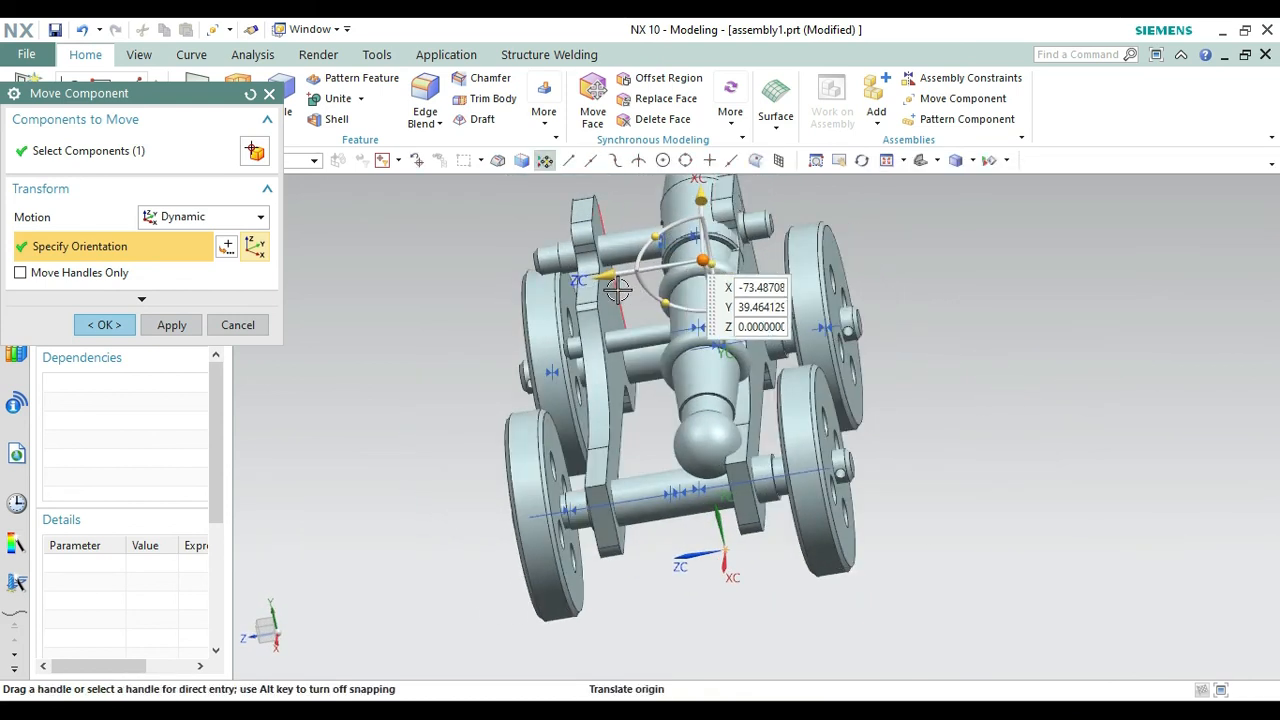
pyautogui.moveTo(601, 280); pyautogui.dragTo(563, 280)
pyautogui.click(104, 325)
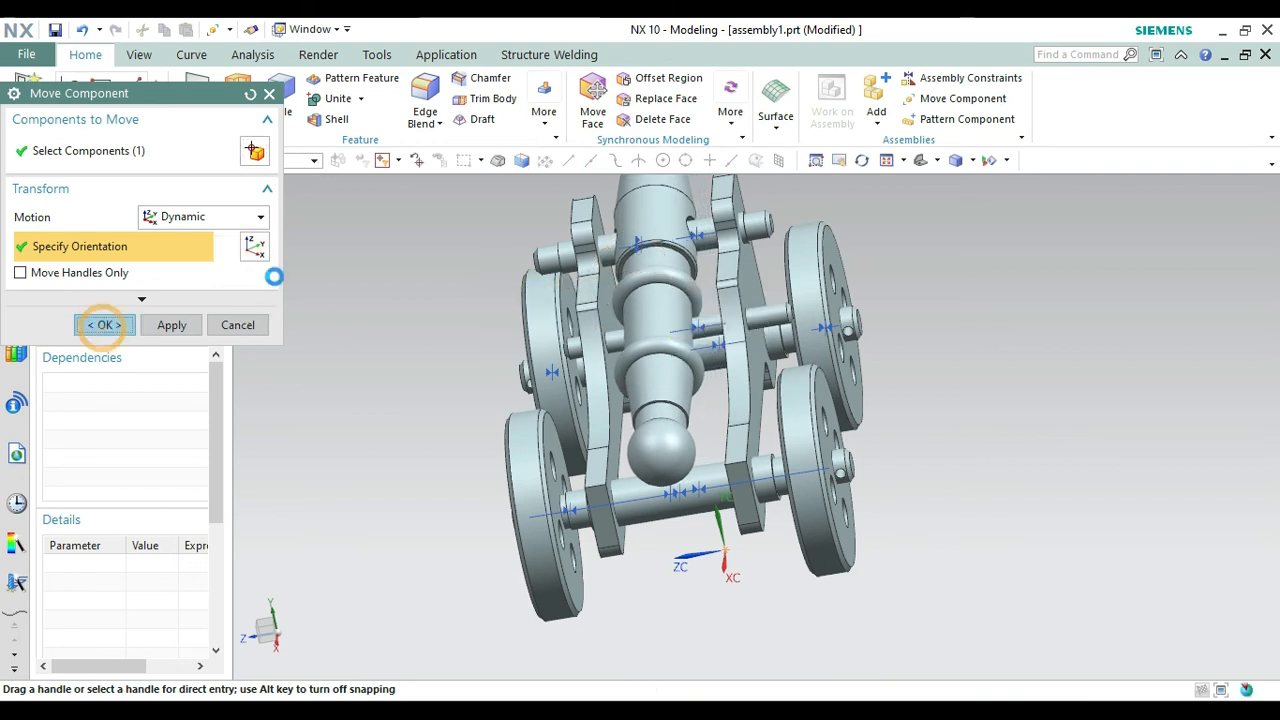
# Shift the CANNON 6 barrel slightly back along its ZC direction to Z 10 mm to center it between the side plates.
pyautogui.click(926, 160)
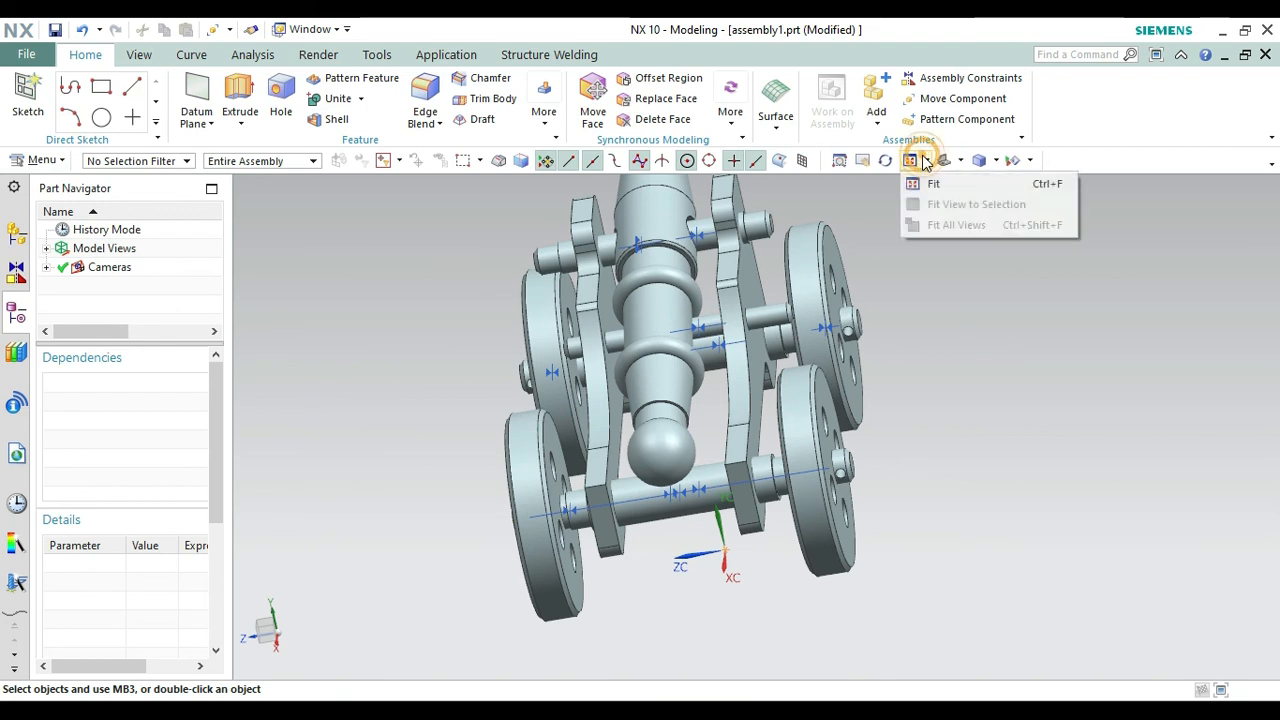
pyautogui.click(945, 161)
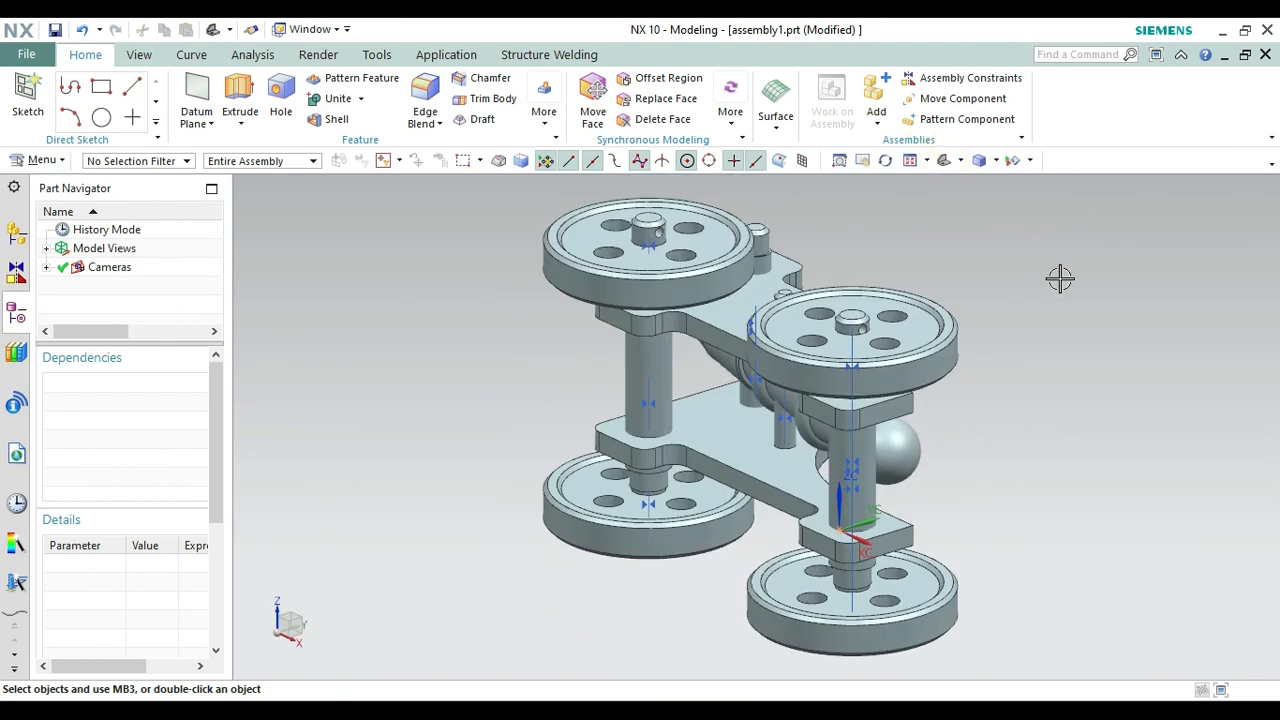
pyautogui.rightClick(1060, 279)
pyautogui.click(1075, 371)
pyautogui.moveTo(991, 363); pyautogui.dragTo(957, 479)
pyautogui.press('Escape')
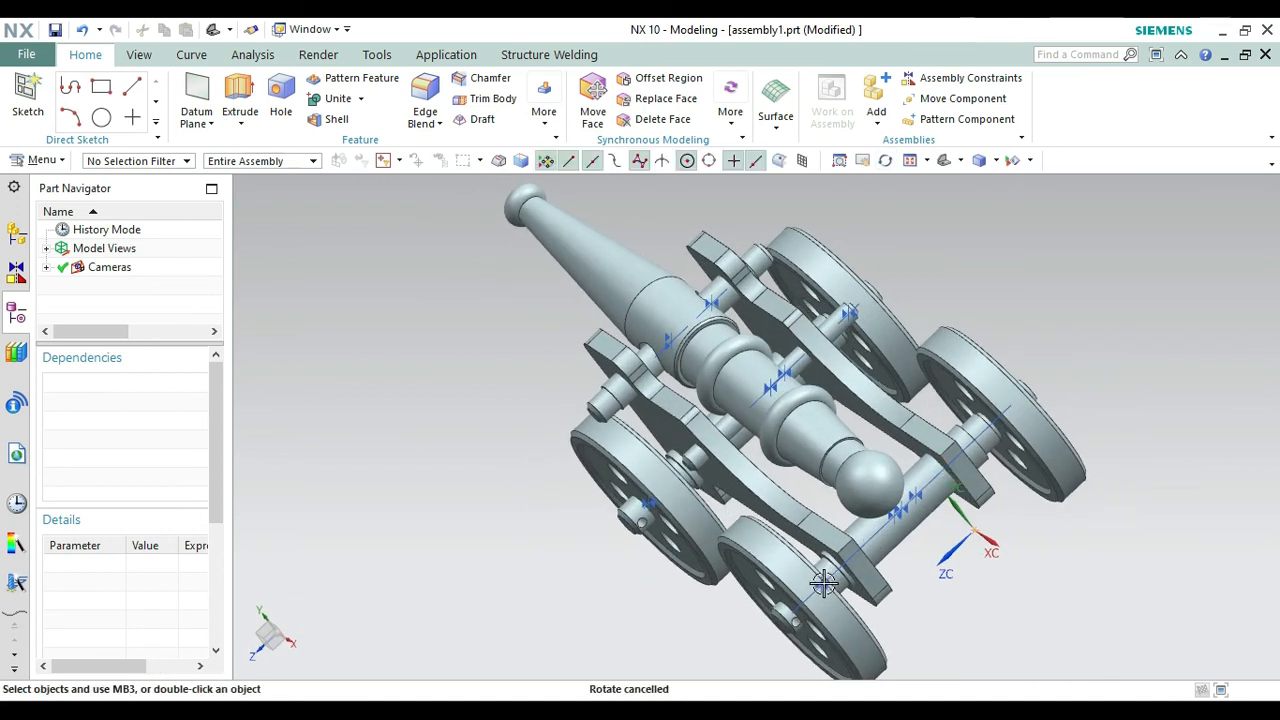
pyautogui.click(743, 366)
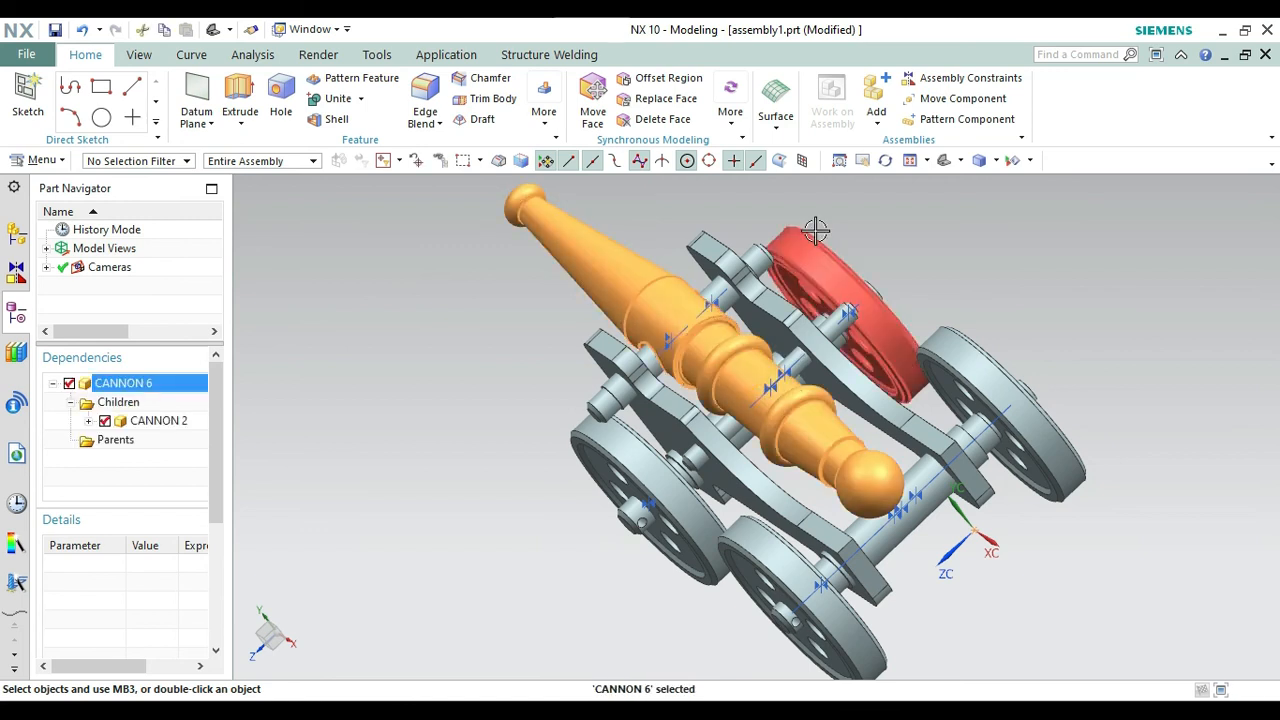
pyautogui.click(933, 97)
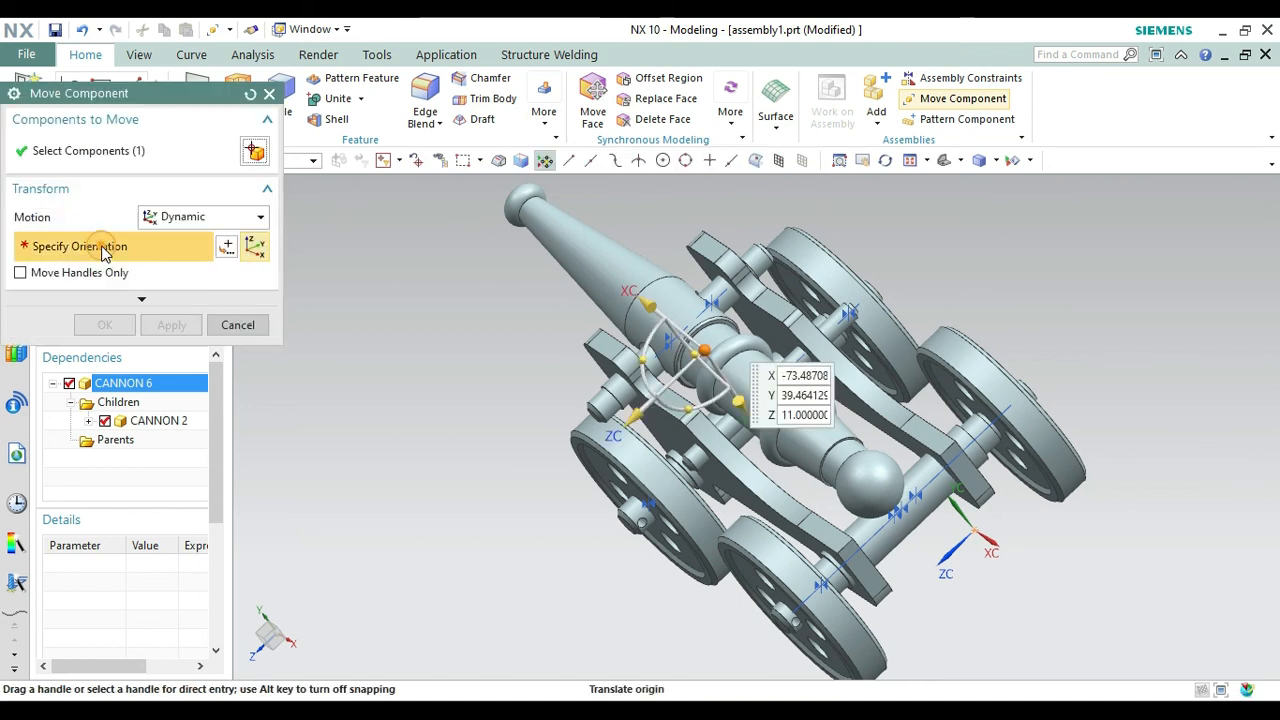
pyautogui.moveTo(634, 424); pyautogui.dragTo(647, 414)
pyautogui.click(104, 324)
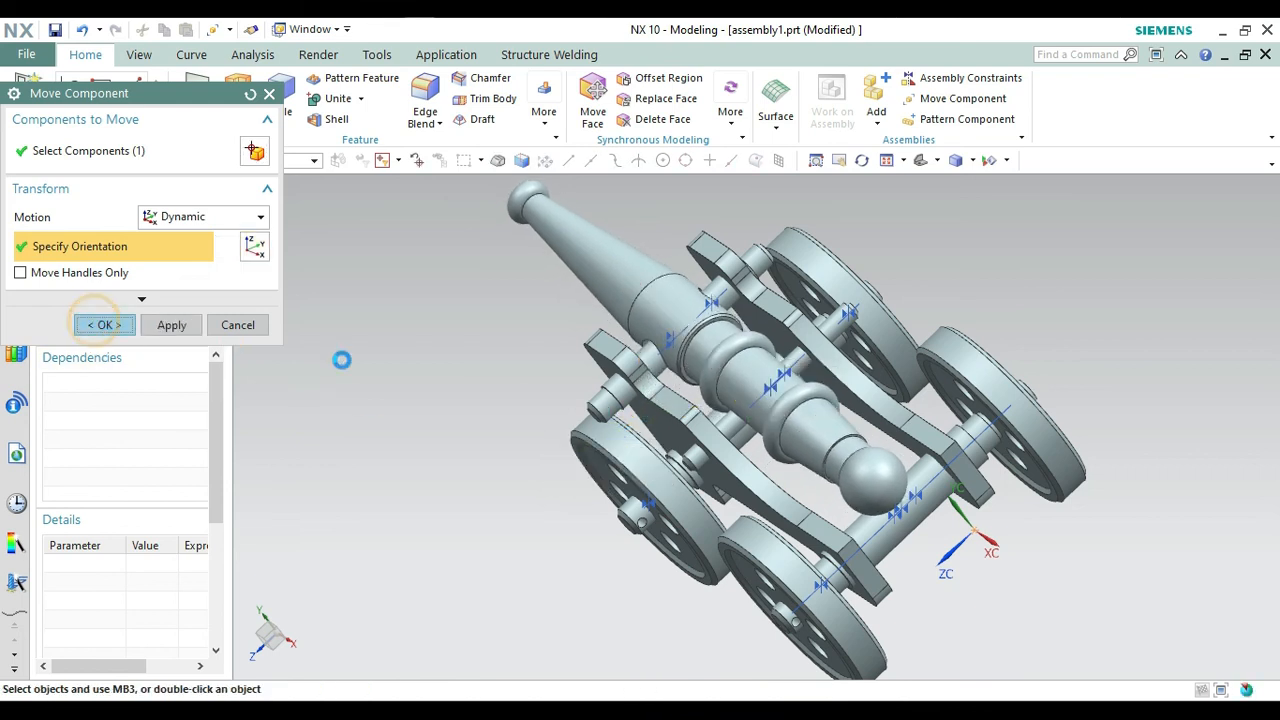
pyautogui.rightClick(386, 409)
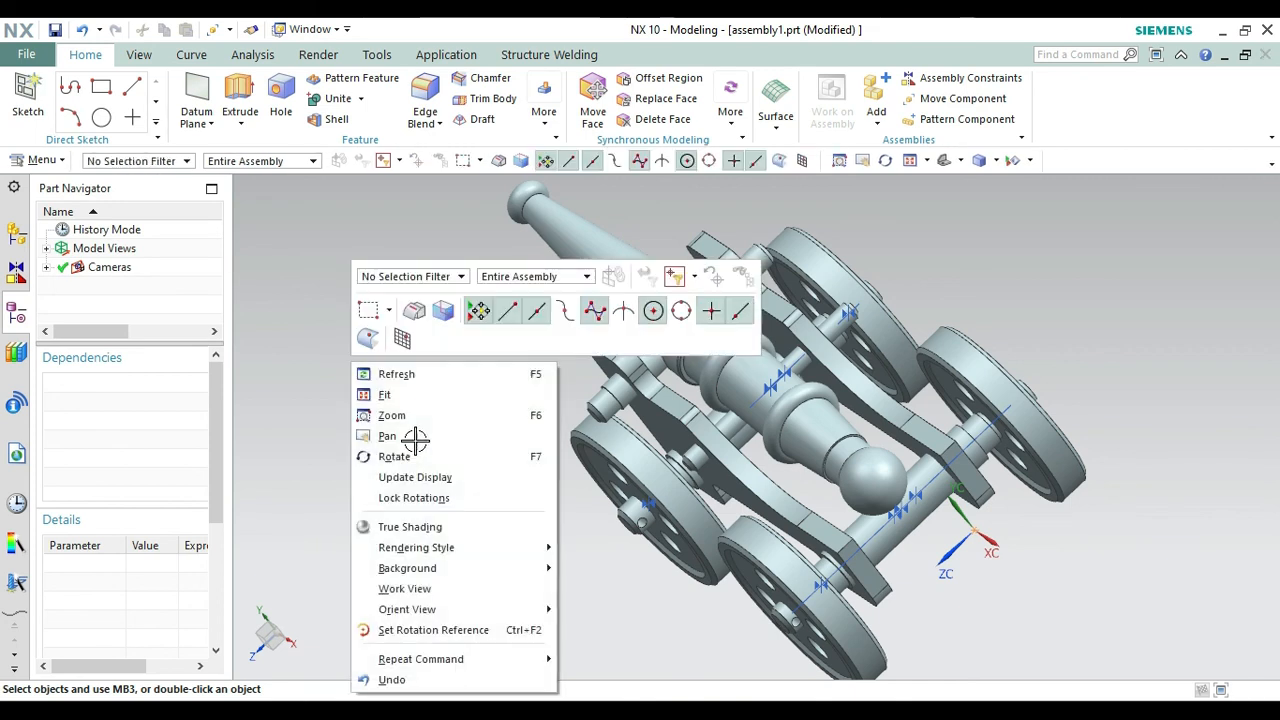
pyautogui.click(386, 456)
pyautogui.moveTo(409, 434); pyautogui.dragTo(661, 478)
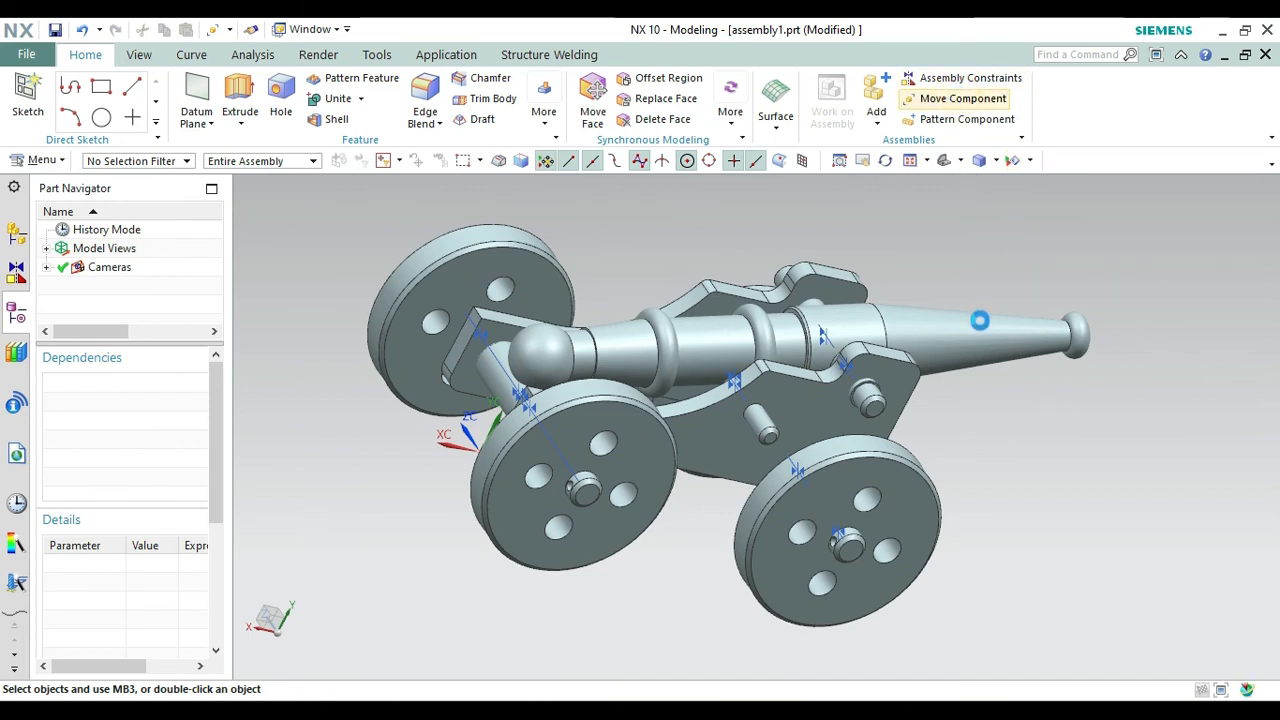
pyautogui.click(980, 325)
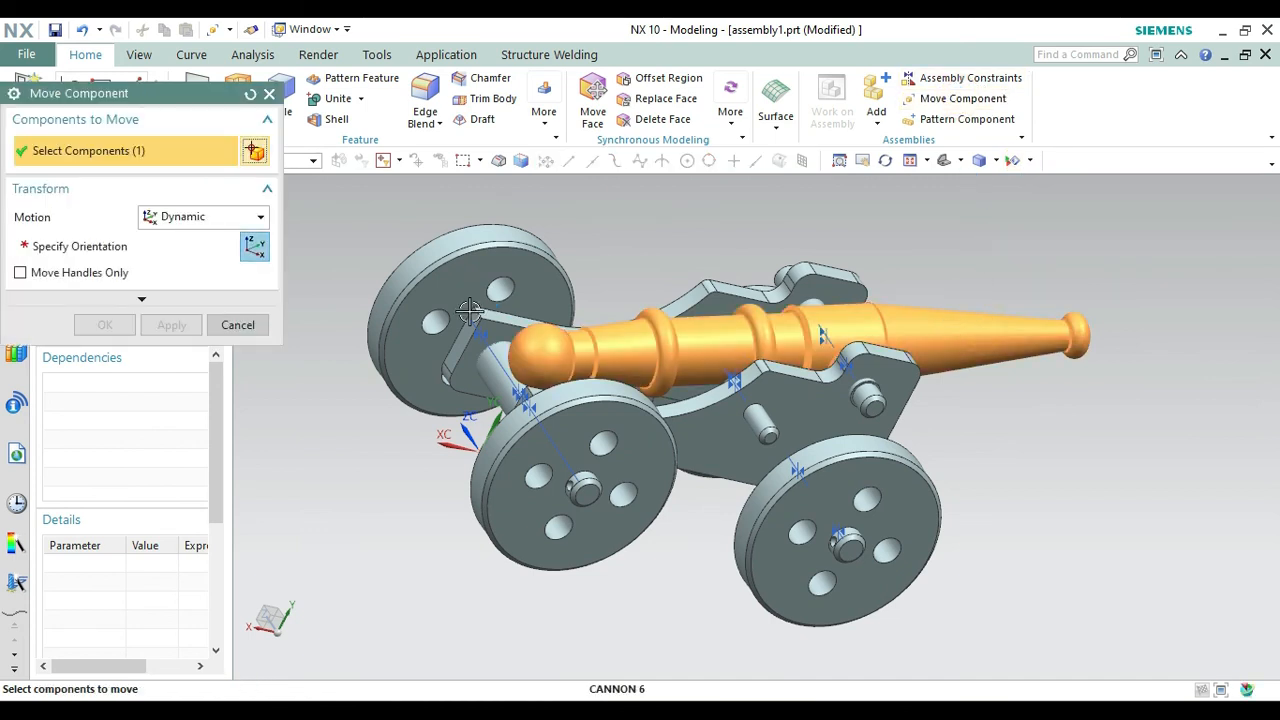
pyautogui.click(85, 248)
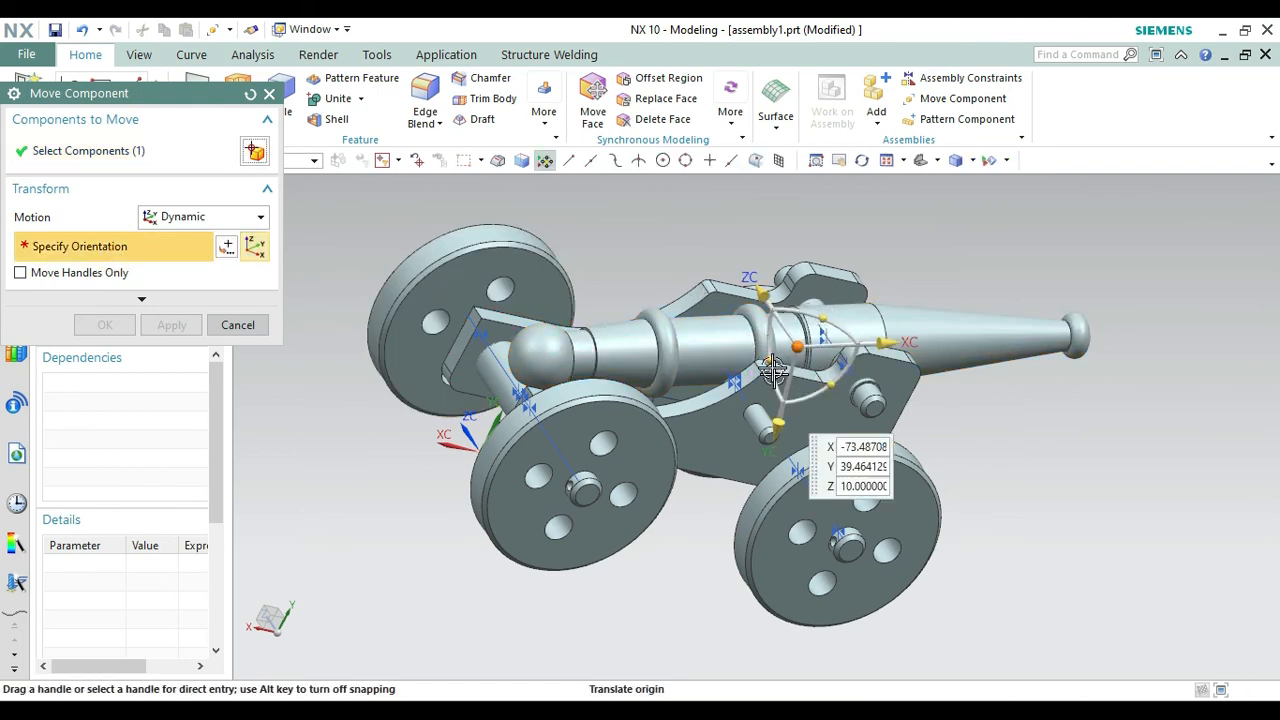
pyautogui.moveTo(765, 352); pyautogui.dragTo(765, 349)
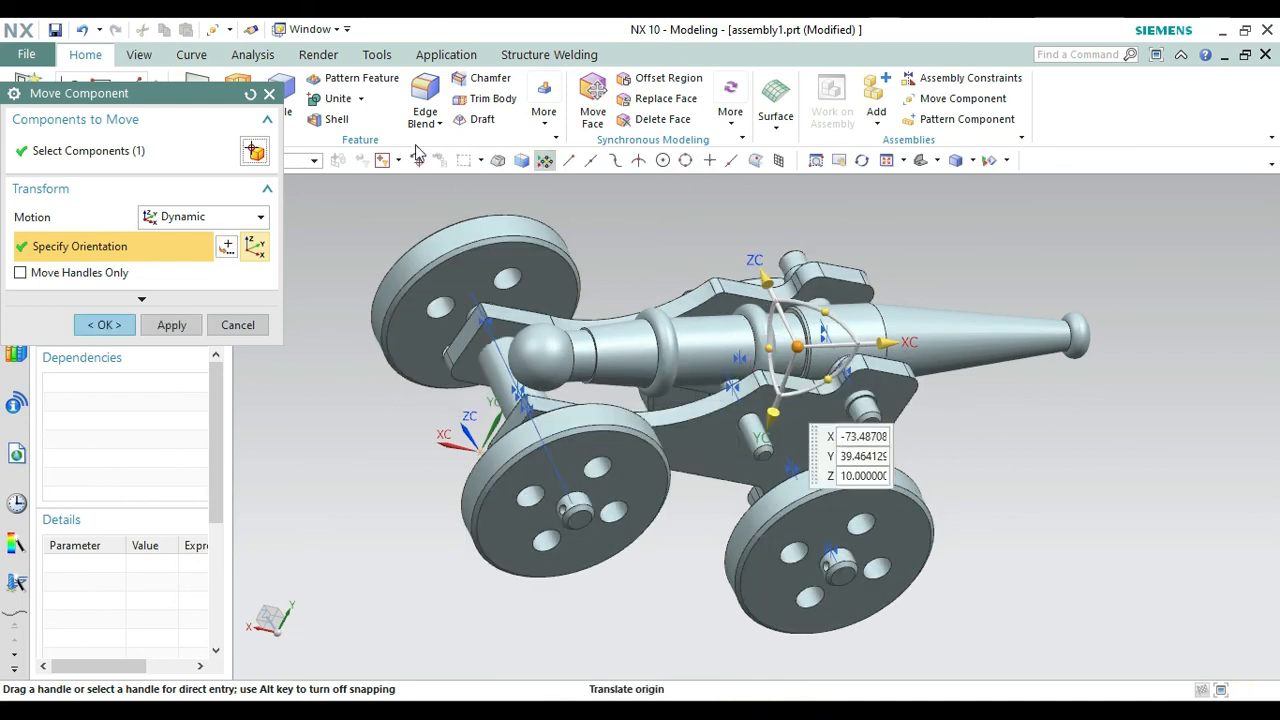
pyautogui.press('Escape')
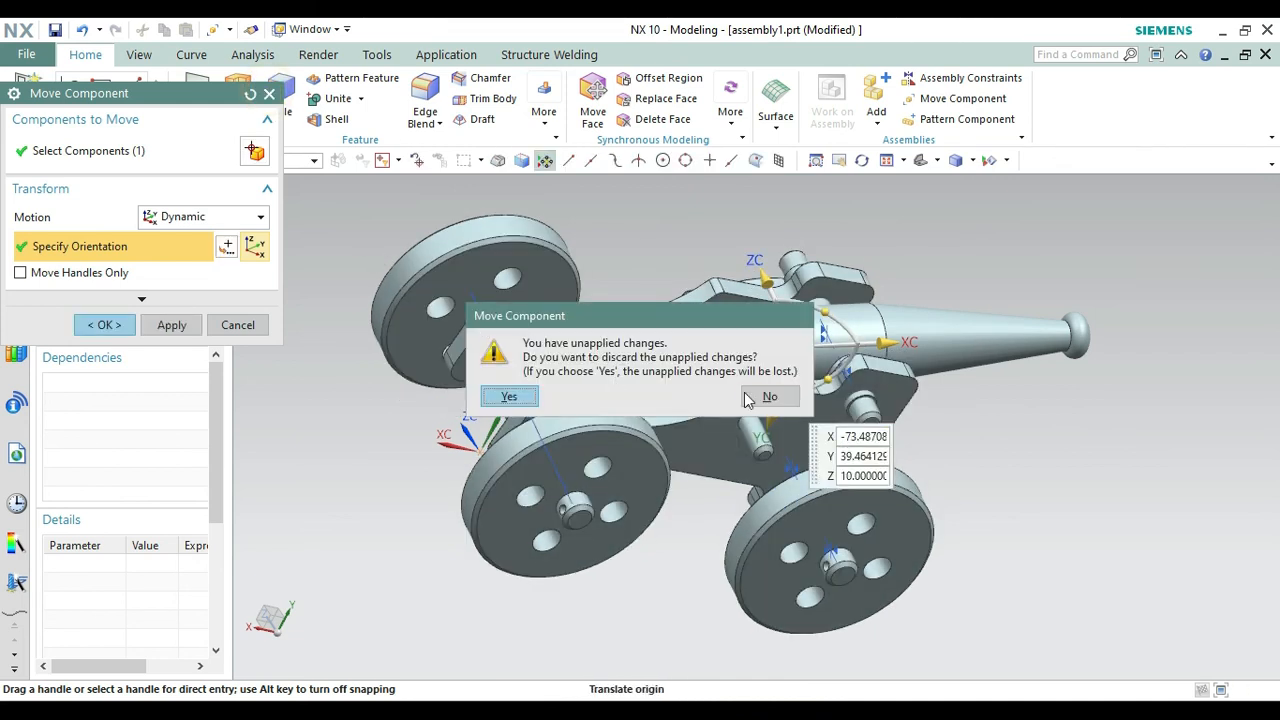
pyautogui.click(505, 397)
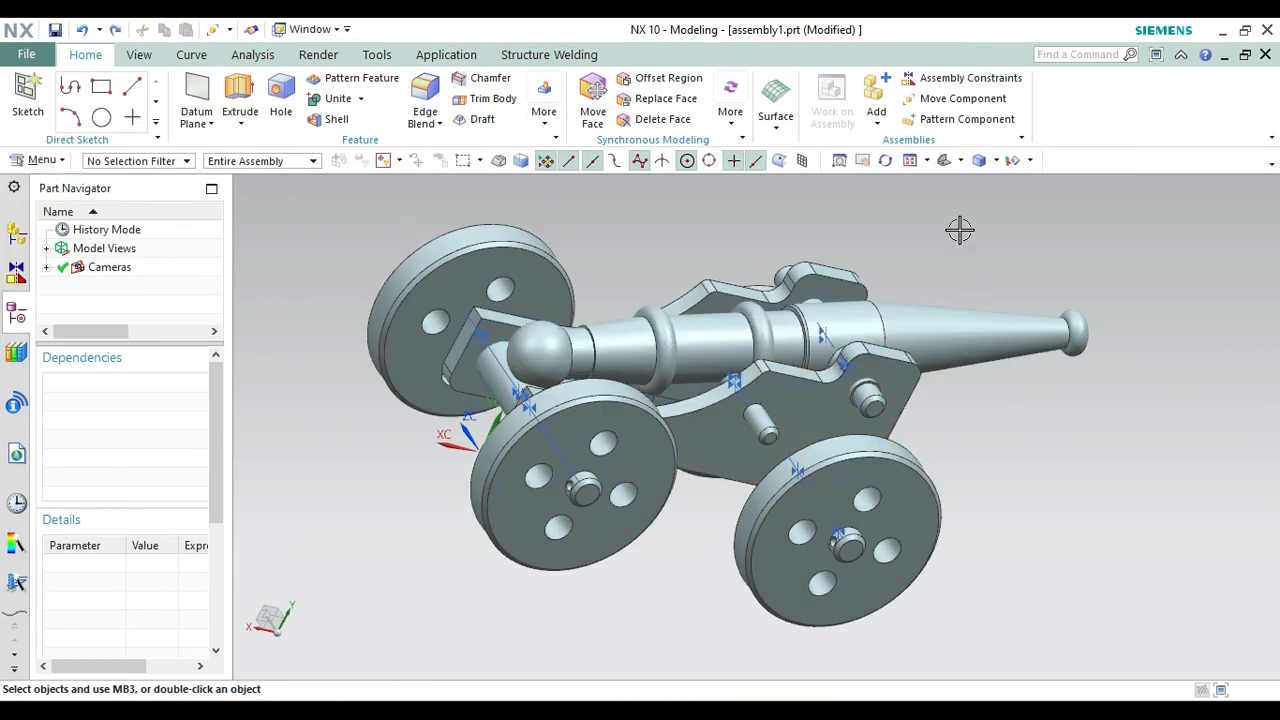
# Display the cannon with True Shading and hide all assembly constraints.
pyautogui.click(316, 55)
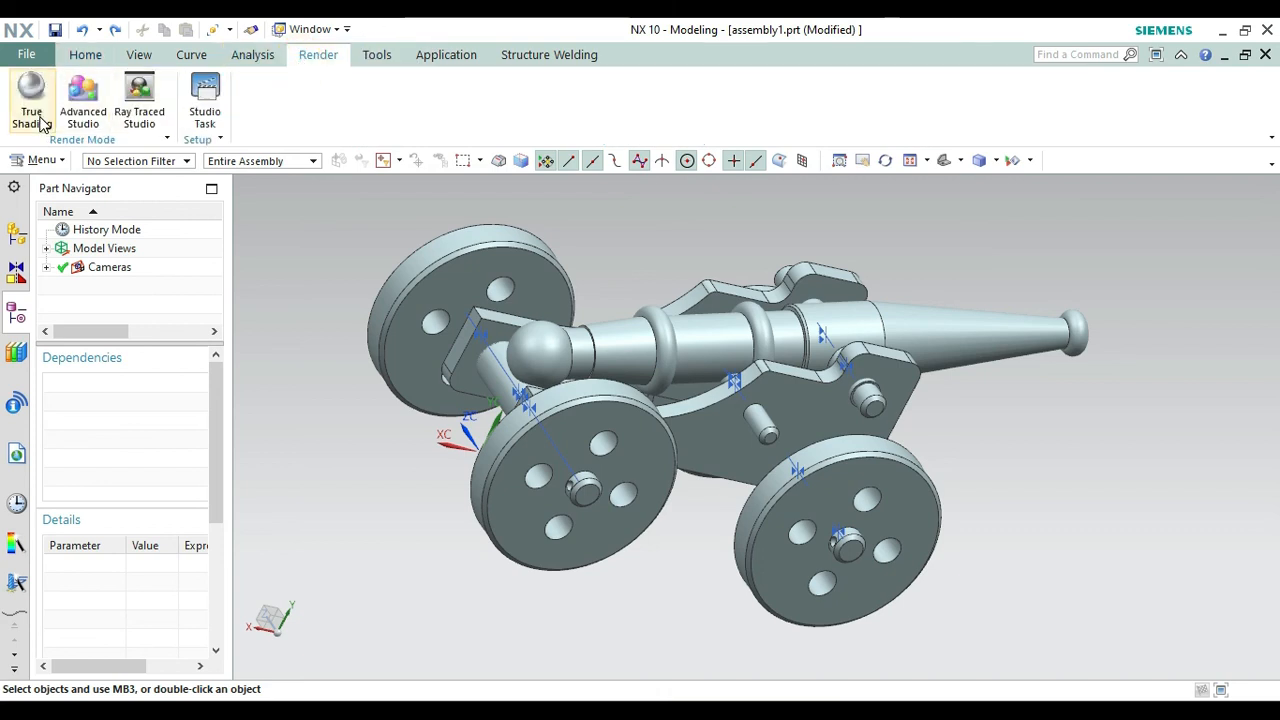
pyautogui.click(33, 115)
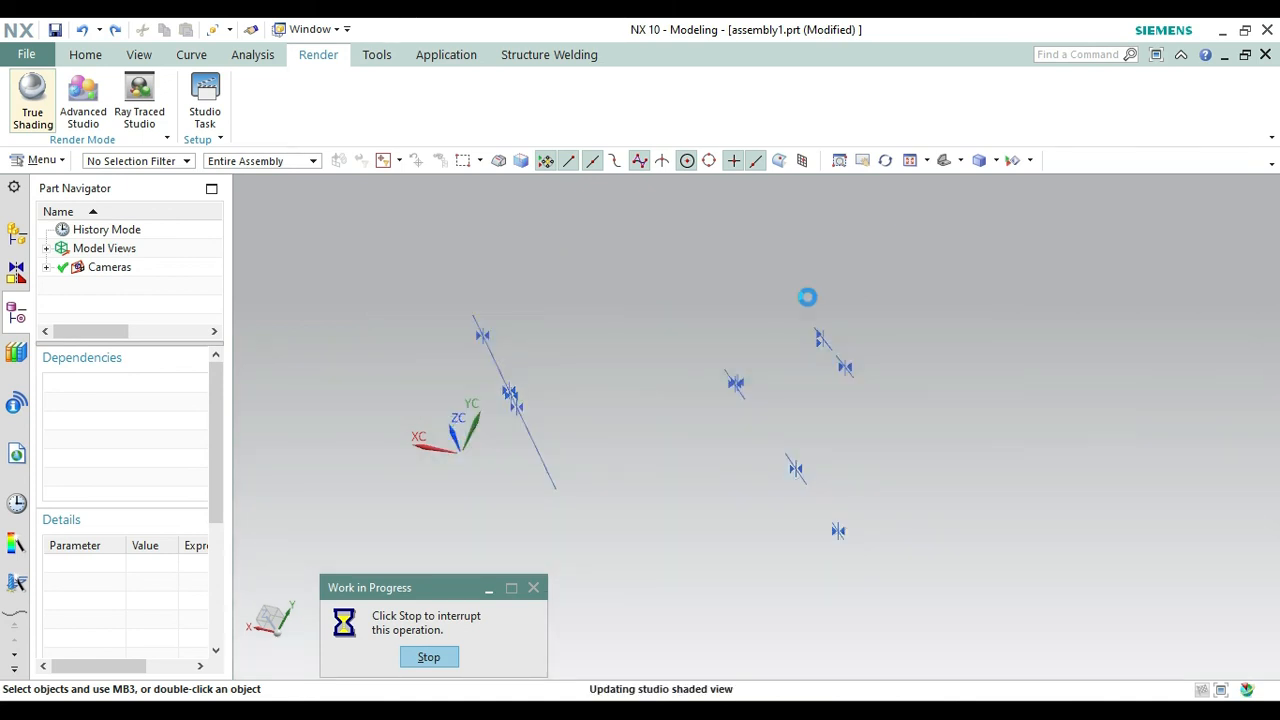
pyautogui.click(1013, 161)
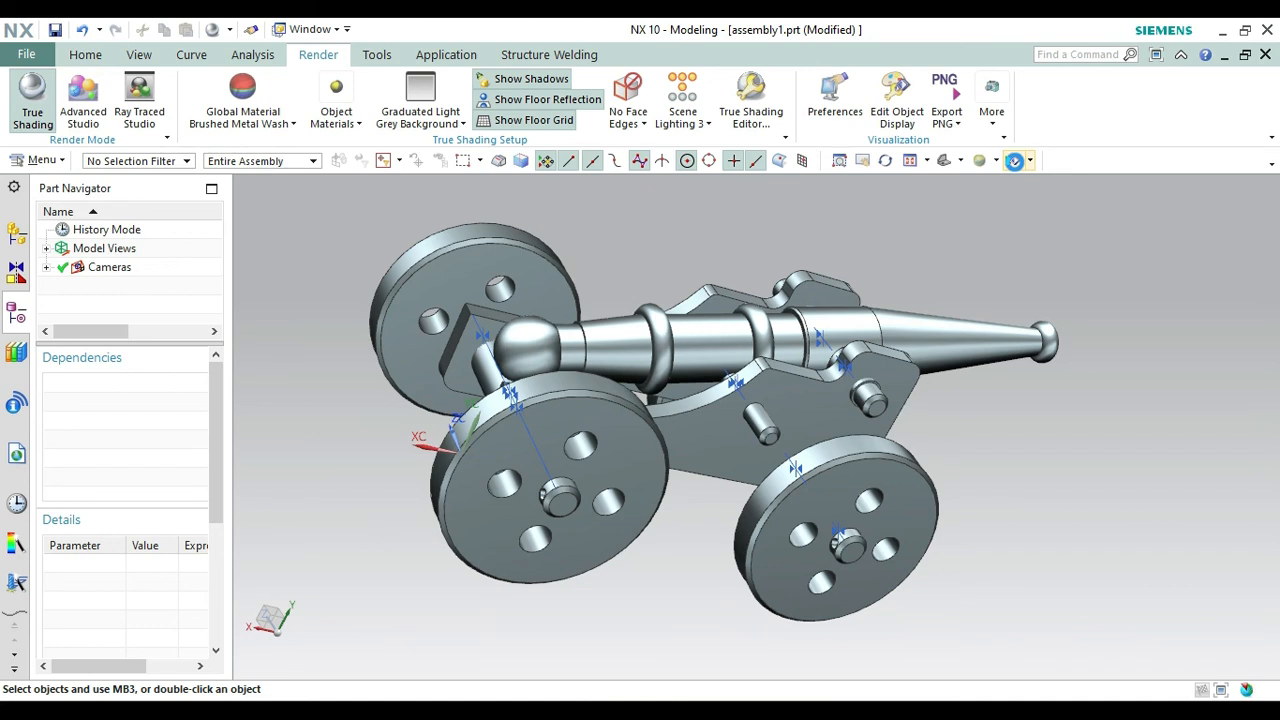
pyautogui.click(1013, 161)
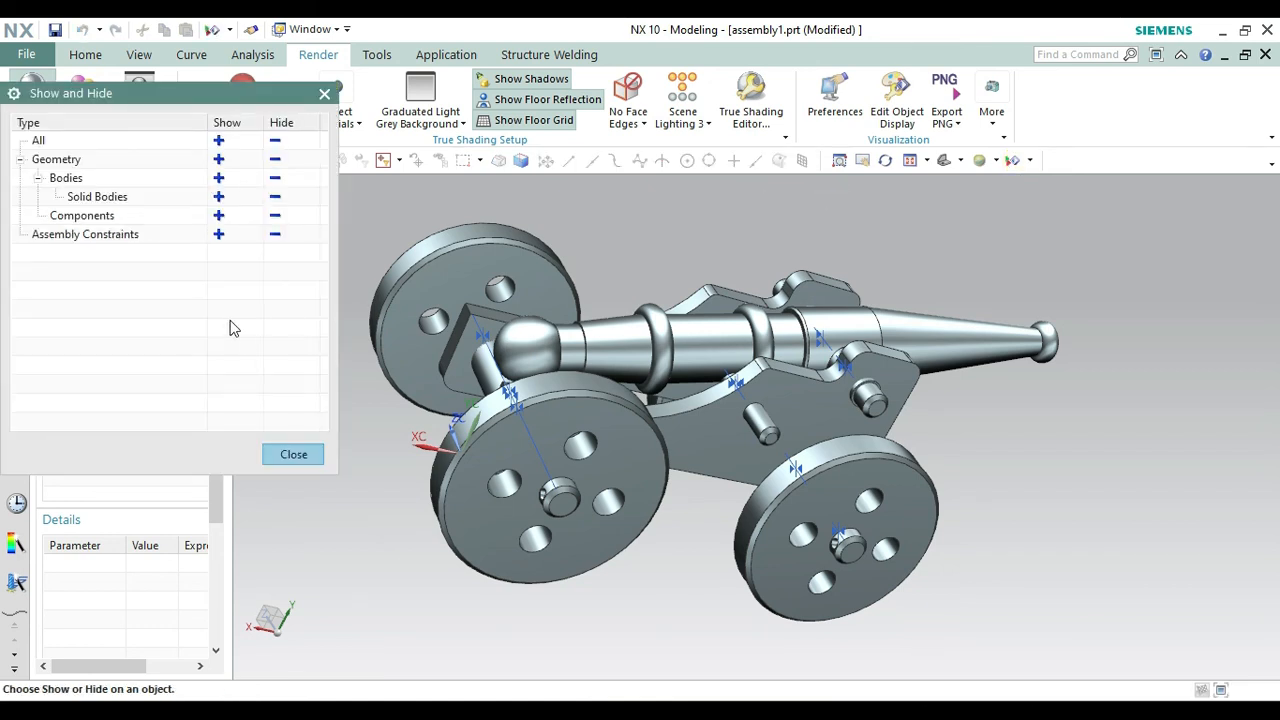
pyautogui.click(275, 236)
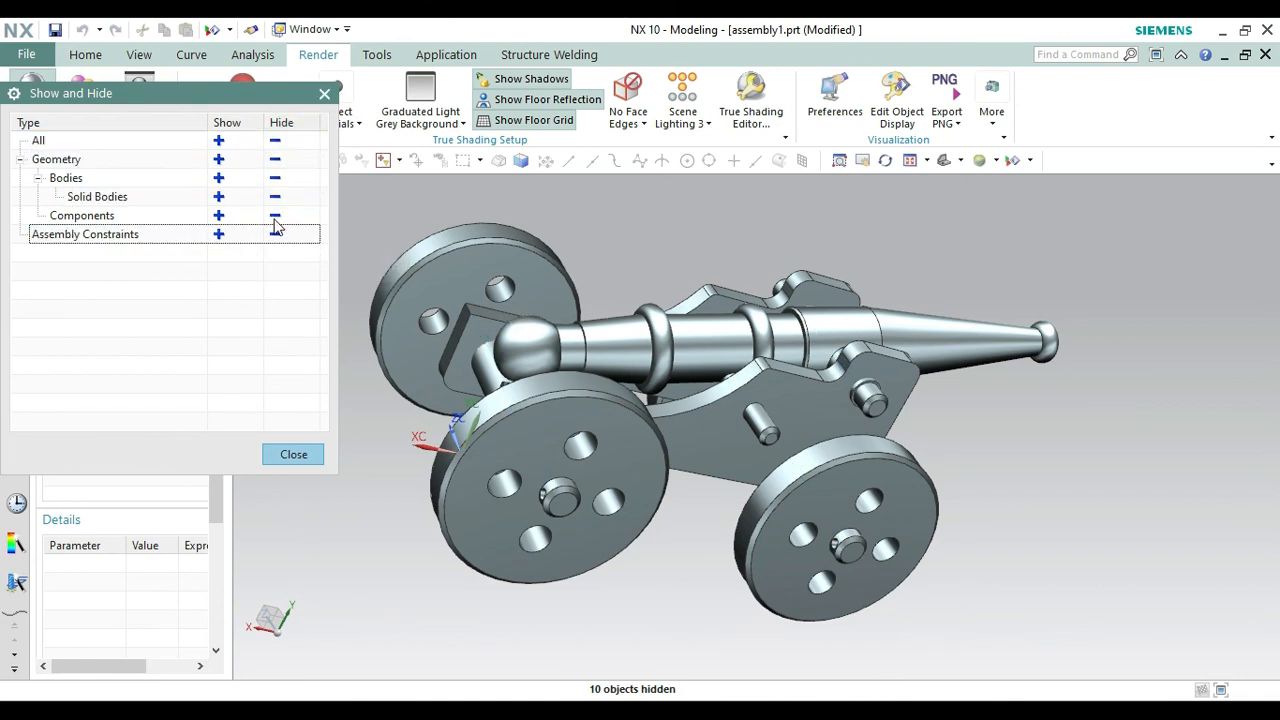
pyautogui.click(324, 96)
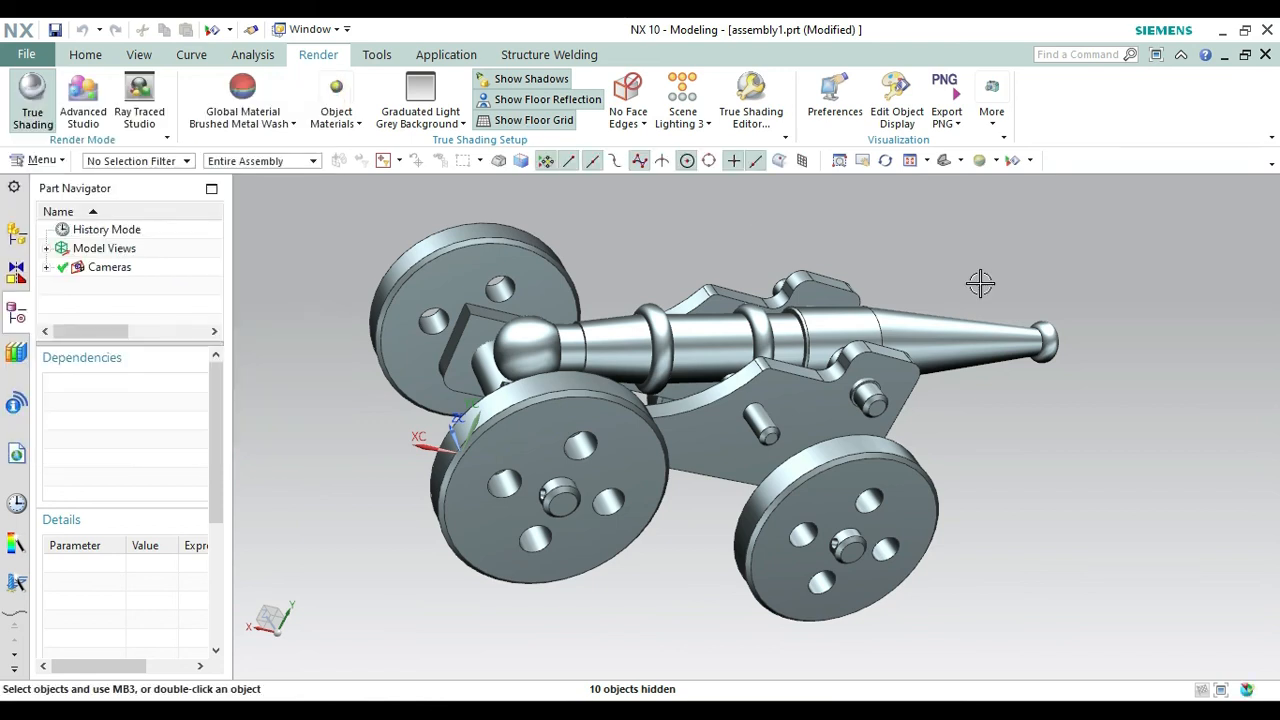
# Try the black material on all four cannon wheels using the True Shading Editor.
pyautogui.click(751, 100)
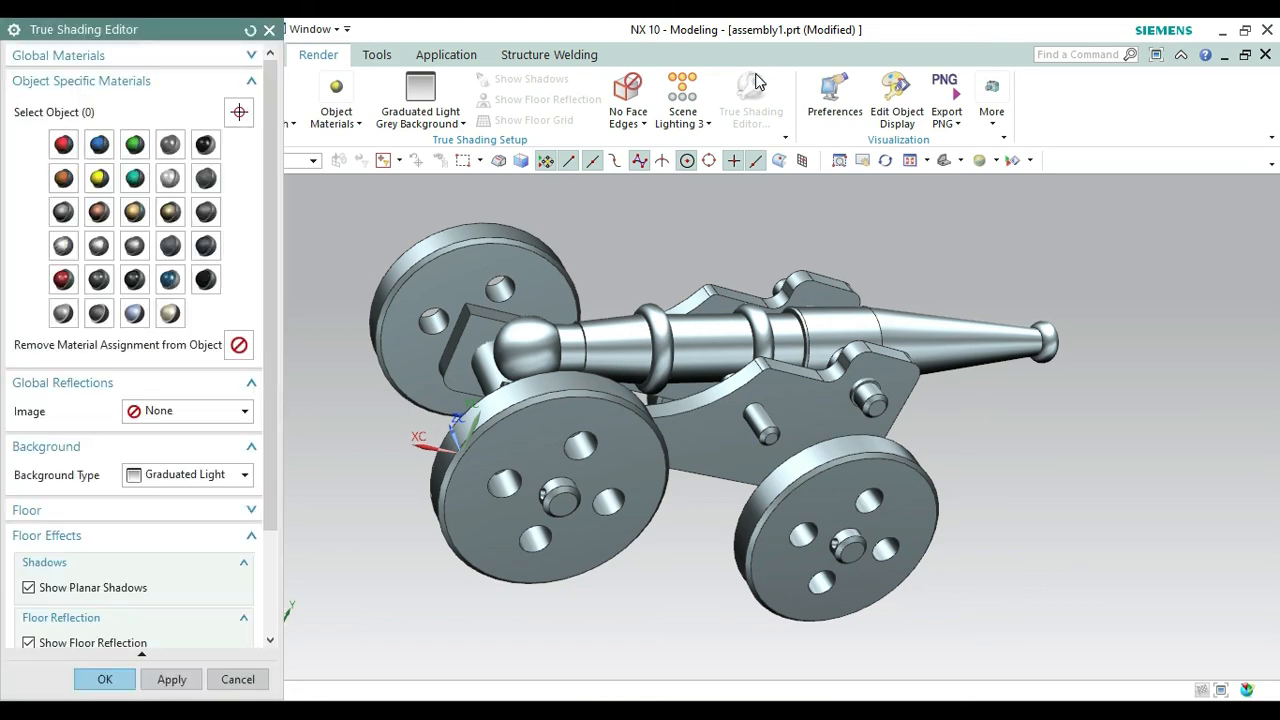
pyautogui.click(556, 408)
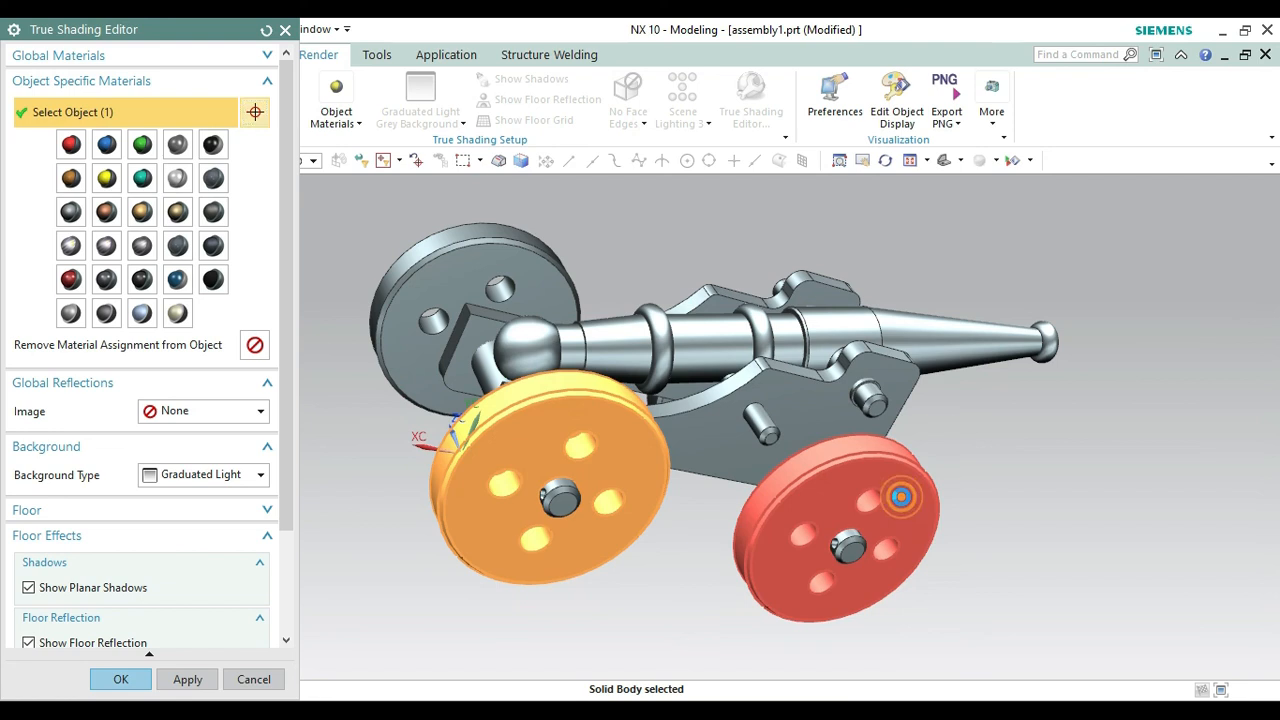
pyautogui.click(905, 493)
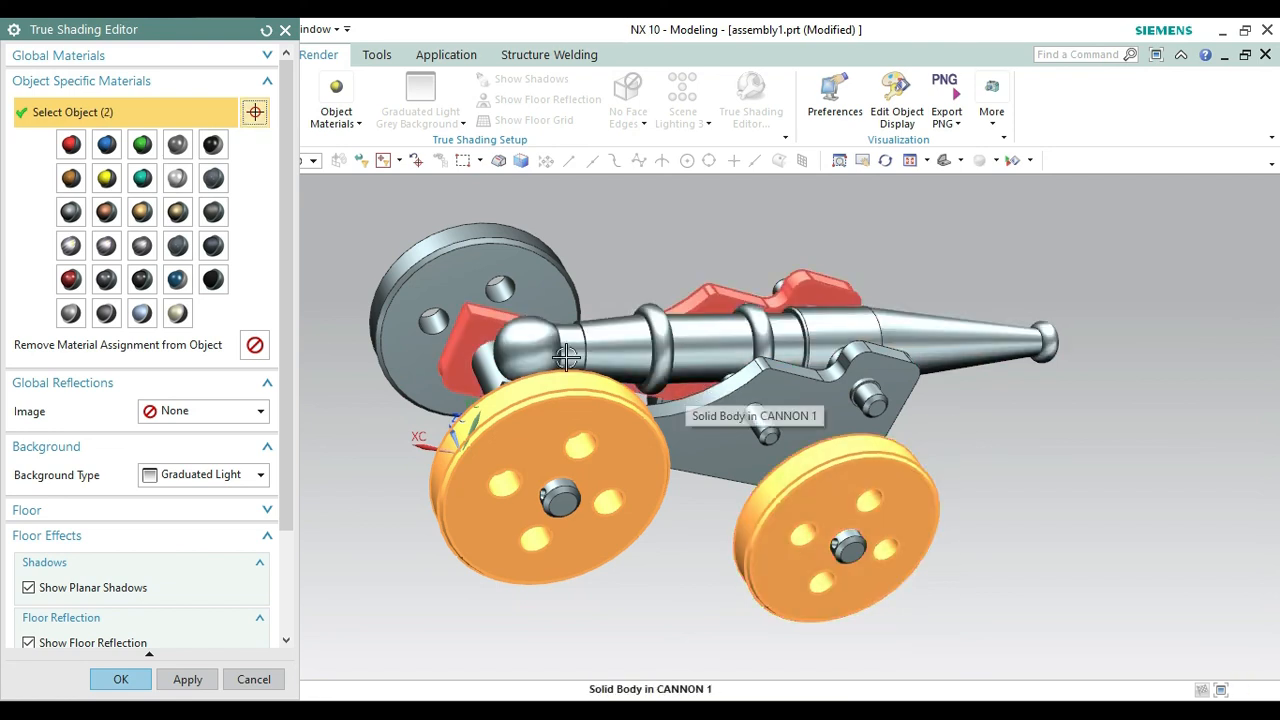
pyautogui.click(476, 292)
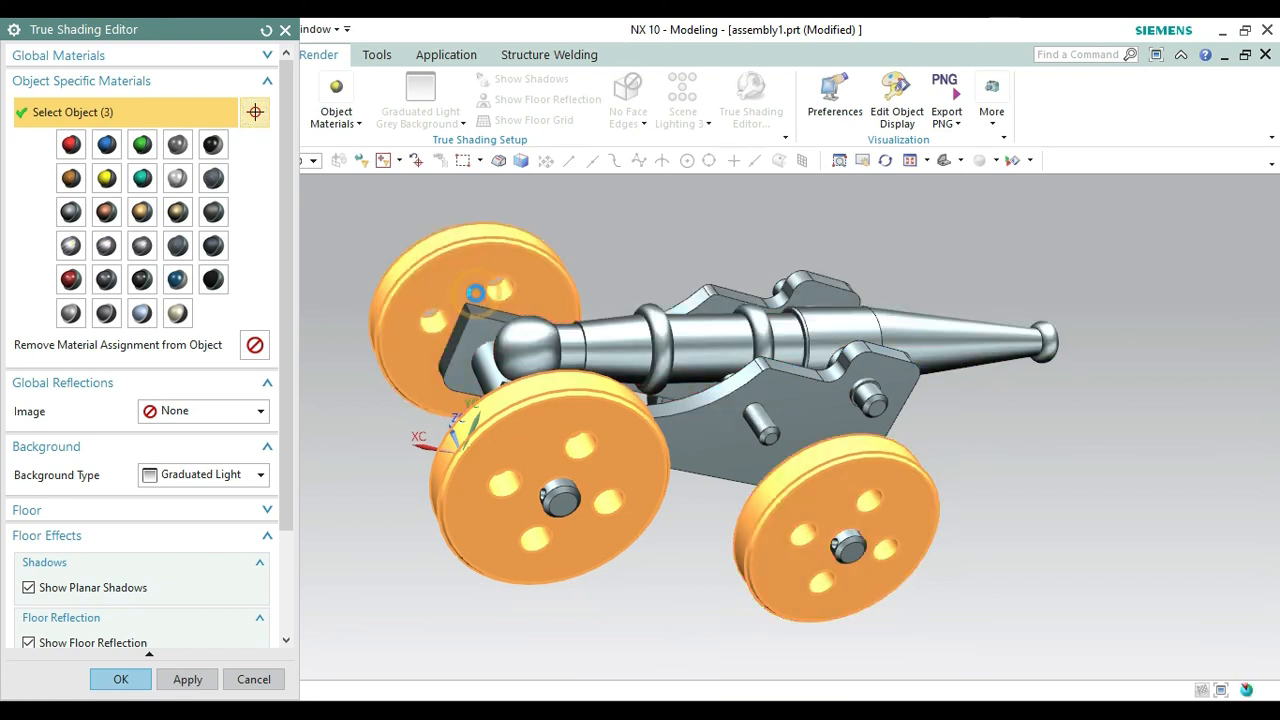
pyautogui.click(885, 161)
pyautogui.moveTo(846, 217); pyautogui.dragTo(878, 264)
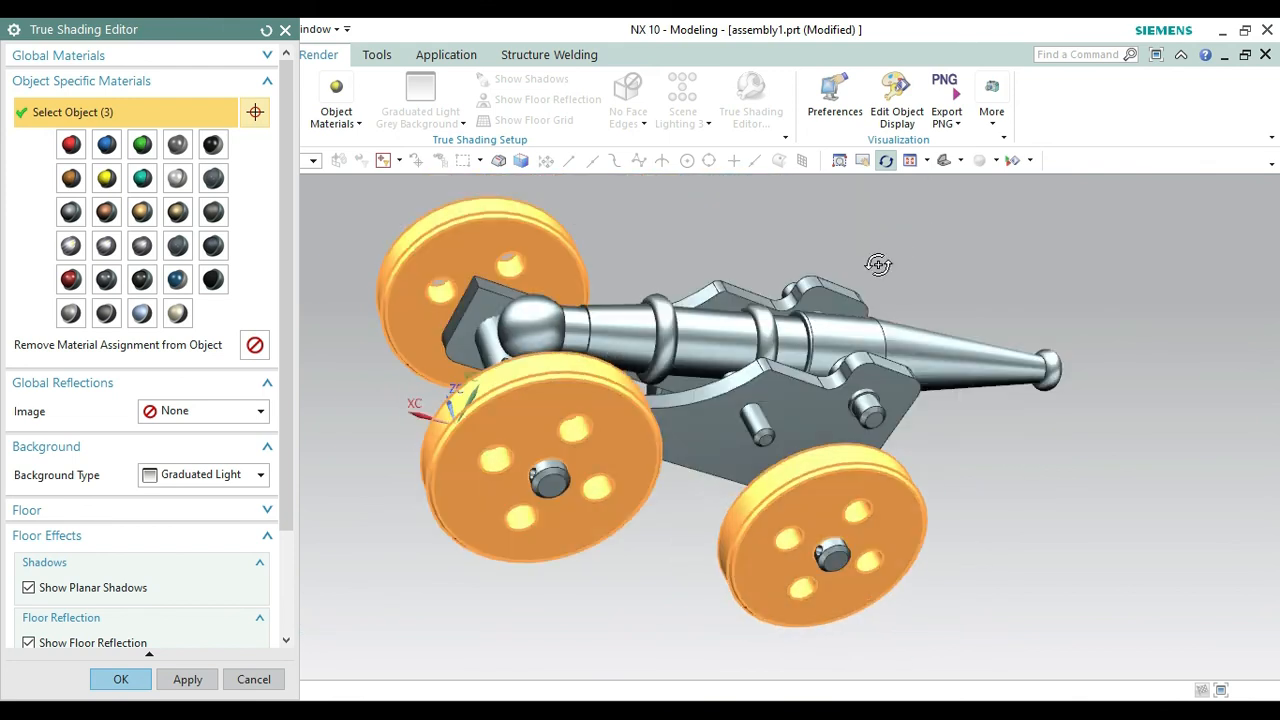
pyautogui.moveTo(963, 301)
pyautogui.mouseDown()
pyautogui.moveTo(1034, 311)
pyautogui.moveTo(1046, 369)
pyautogui.moveTo(948, 298)
pyautogui.mouseUp()
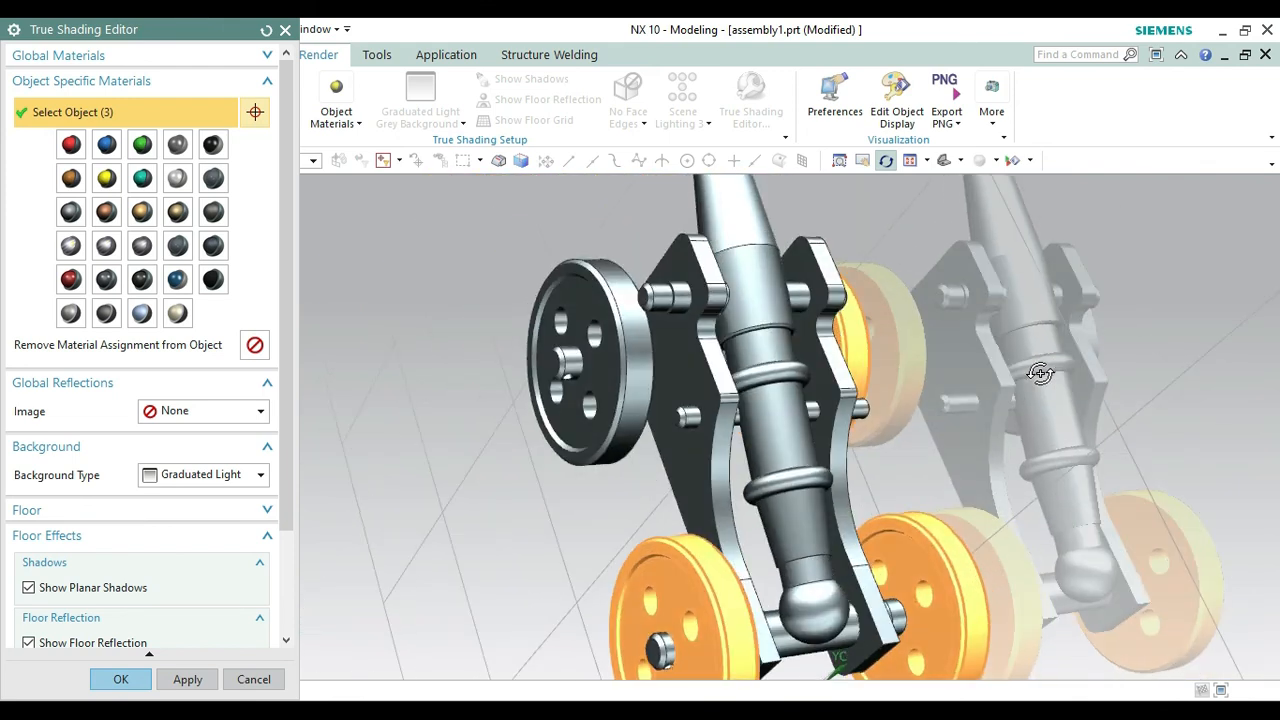
pyautogui.press('Escape')
pyautogui.click(585, 355)
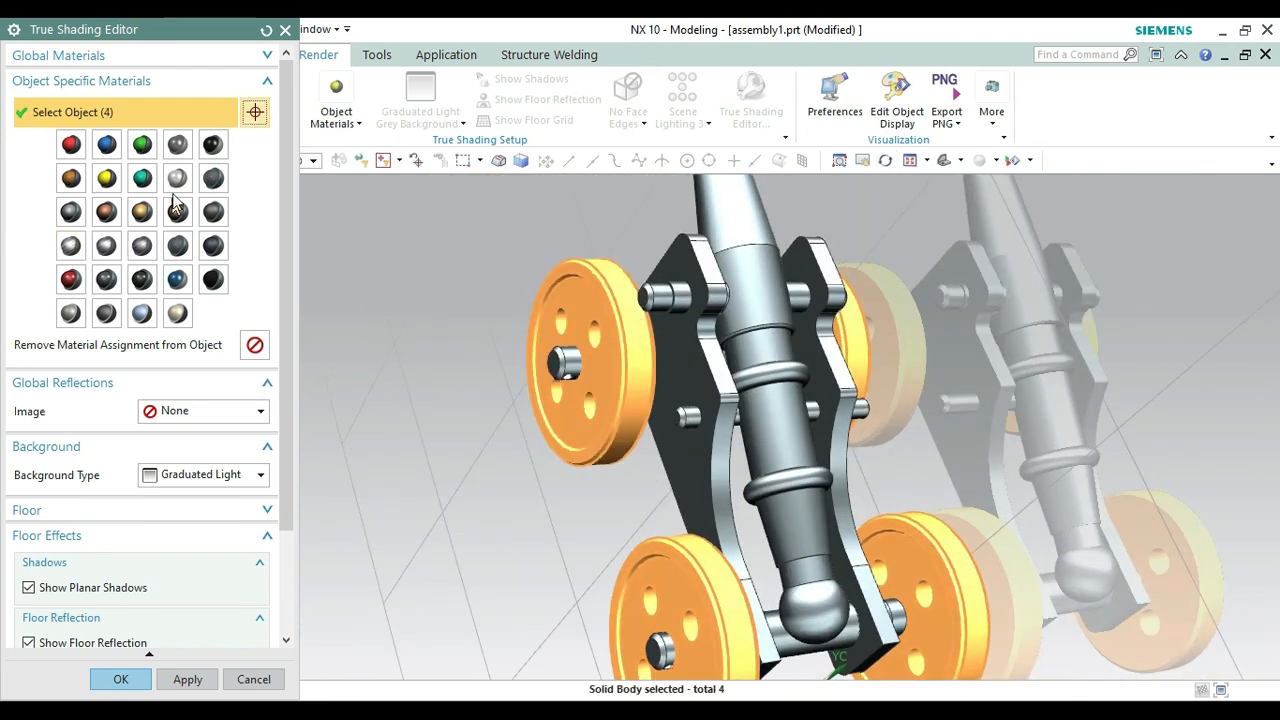
pyautogui.click(146, 281)
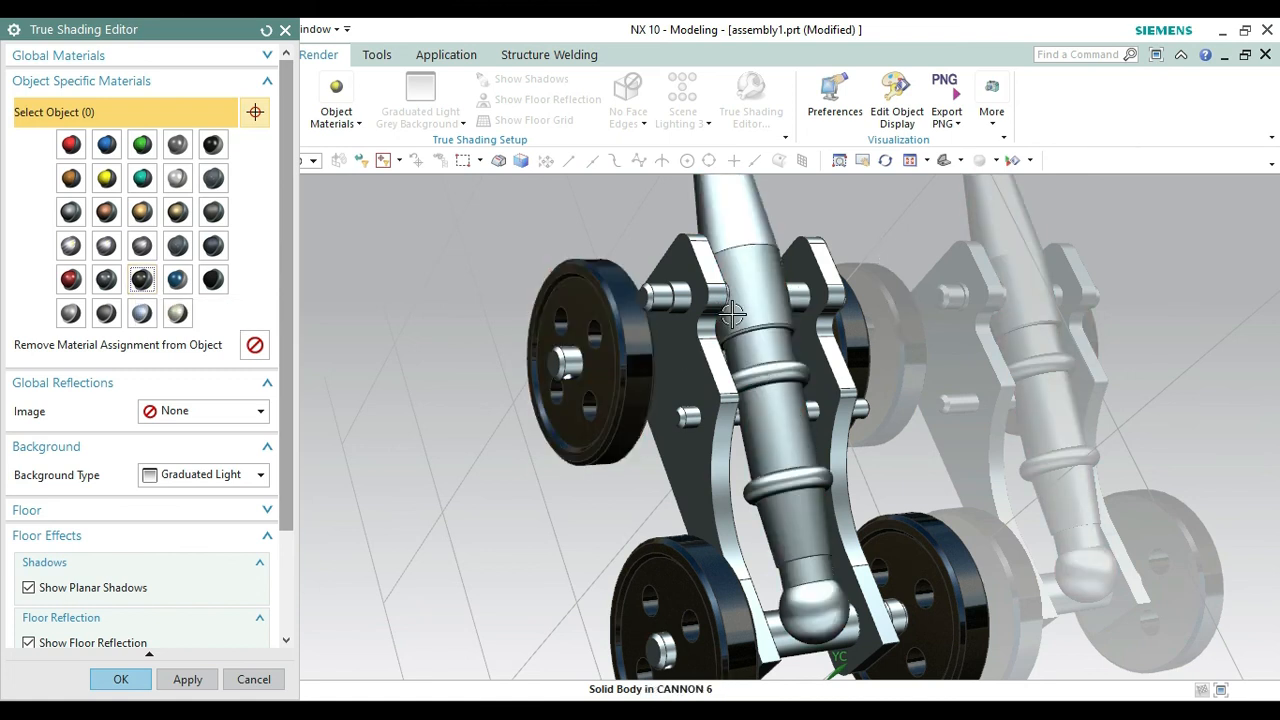
# Select the side plates for material assignment, and reset the True Shading Editor to discard the changes.
pyautogui.click(702, 355)
pyautogui.click(840, 345)
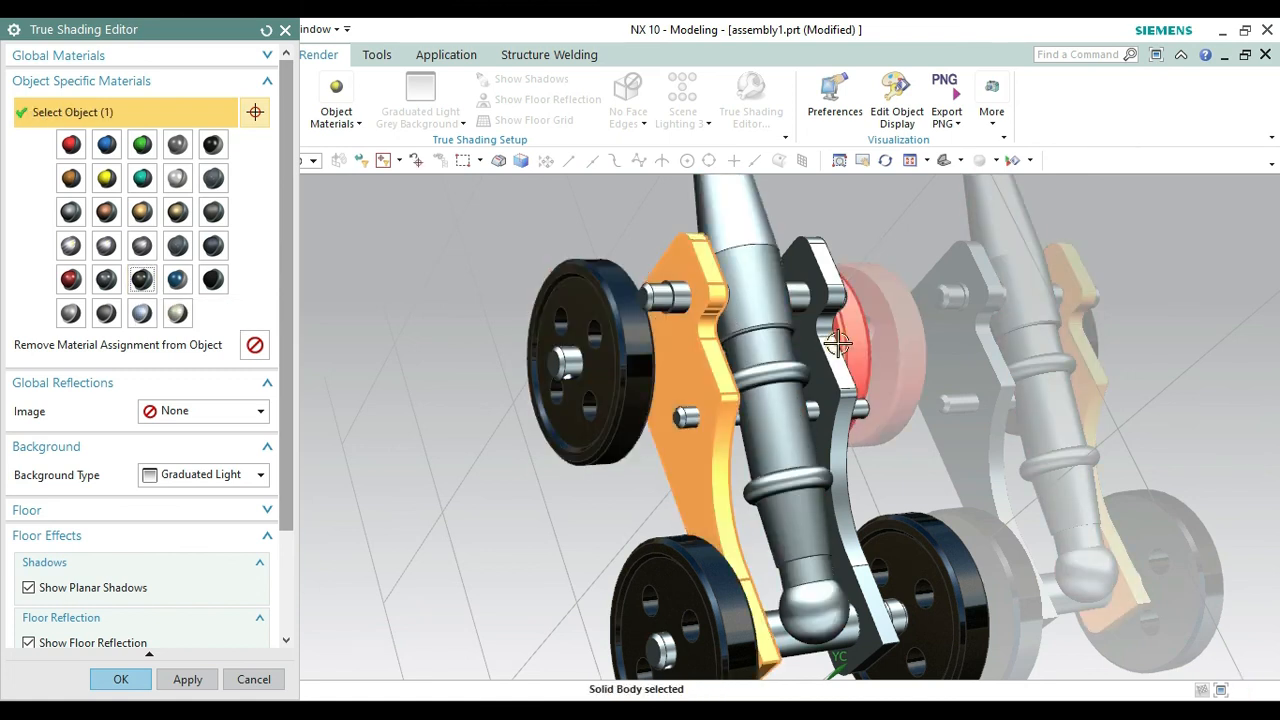
pyautogui.click(264, 34)
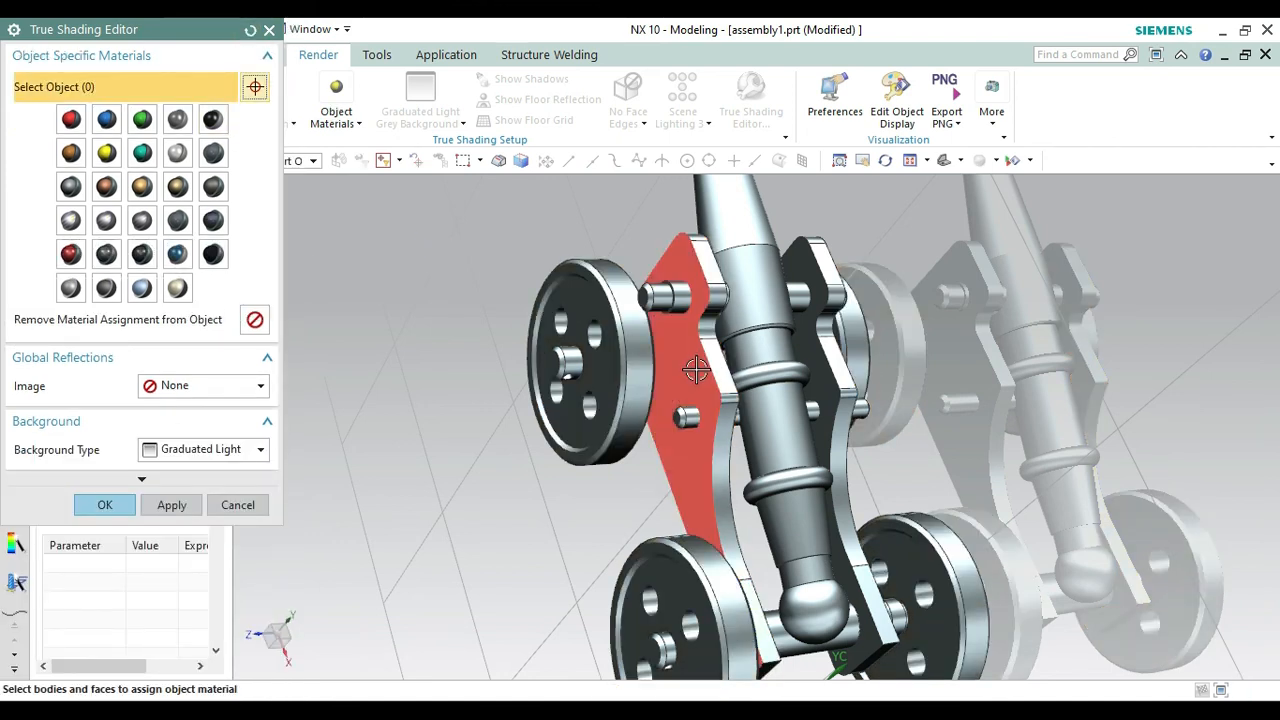
# Restrict selection to solid bodies and assign the blue object material to both side plates.
pyautogui.moveTo(186, 35)
pyautogui.mouseDown()
pyautogui.moveTo(331, 168)
pyautogui.moveTo(319, 172)
pyautogui.mouseUp()
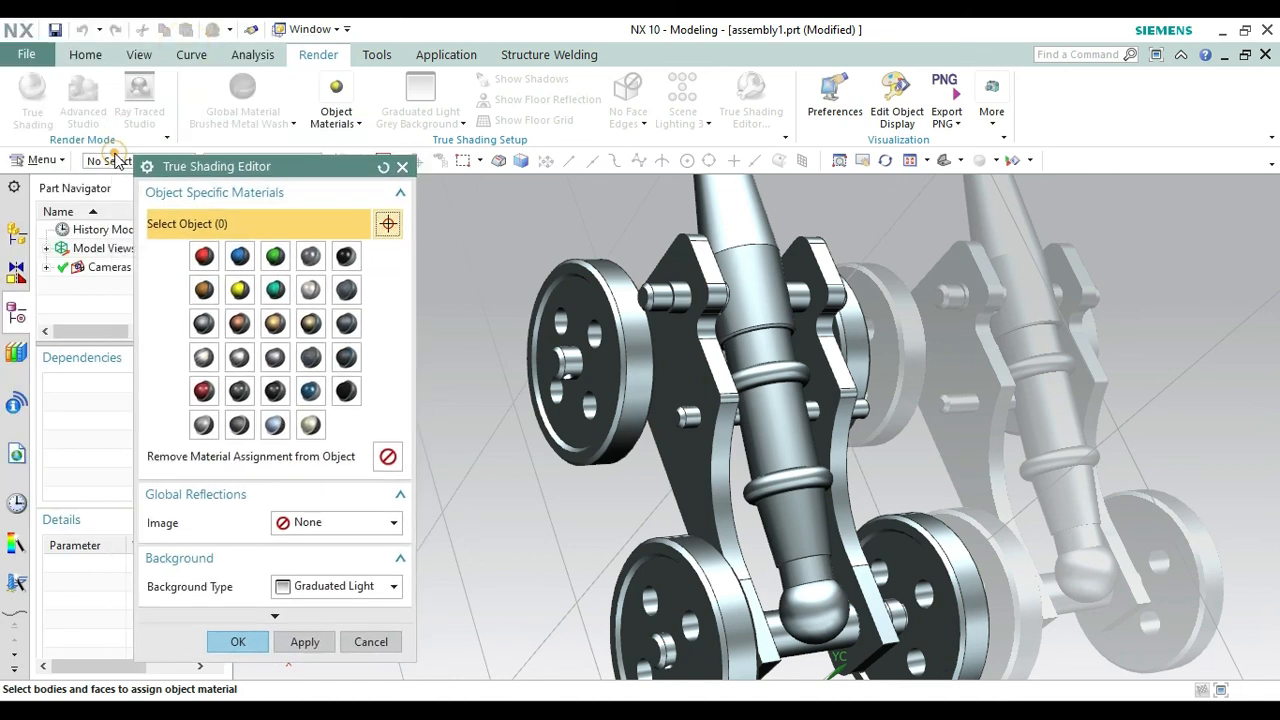
pyautogui.click(113, 163)
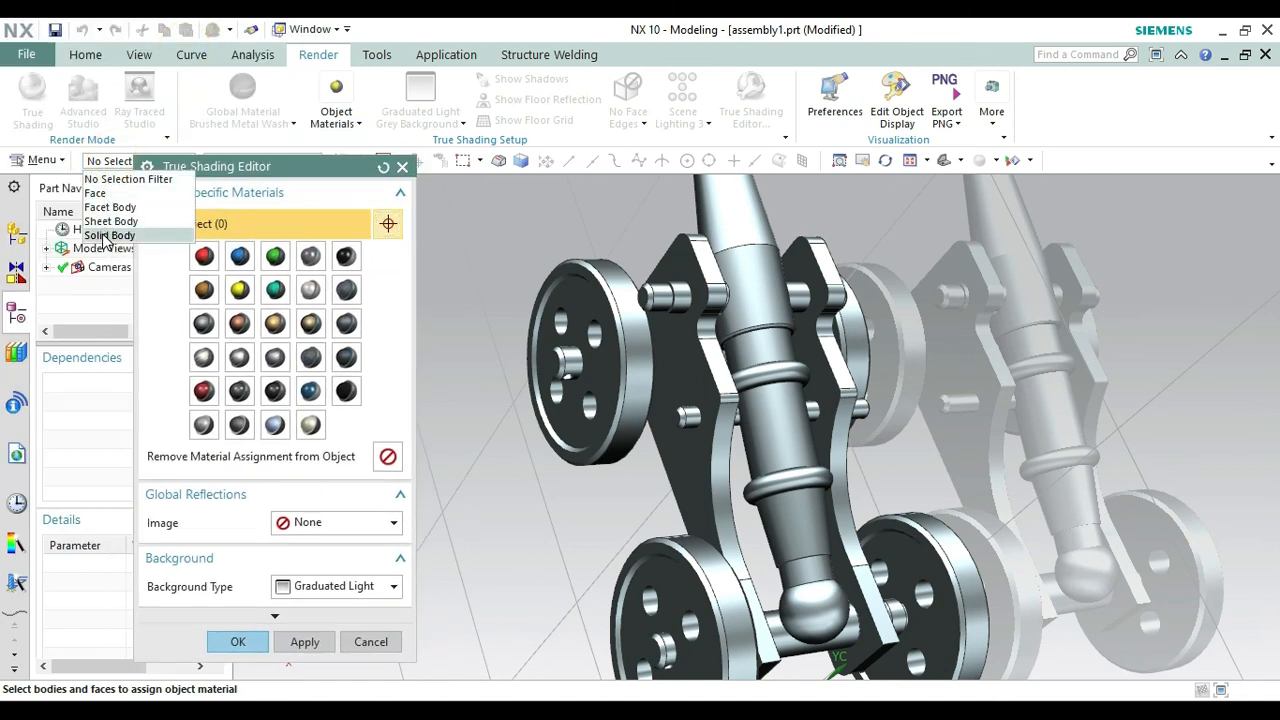
pyautogui.click(108, 234)
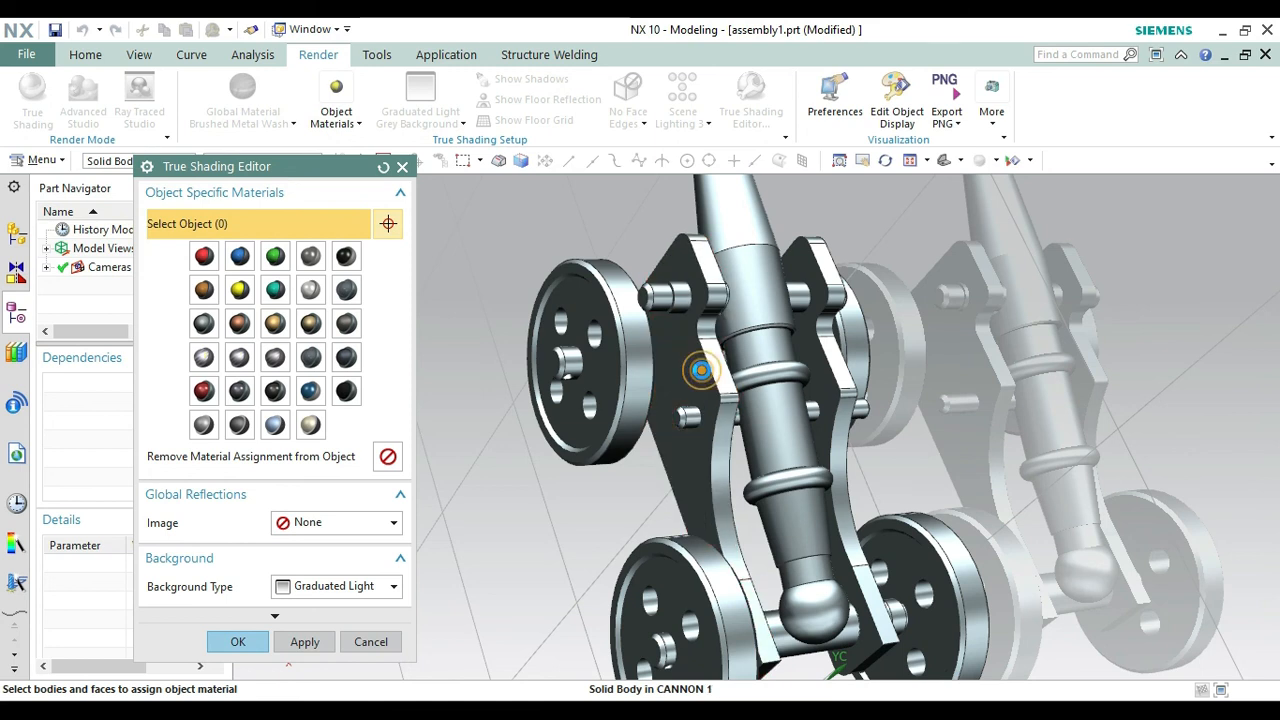
pyautogui.click(702, 370)
pyautogui.click(849, 367)
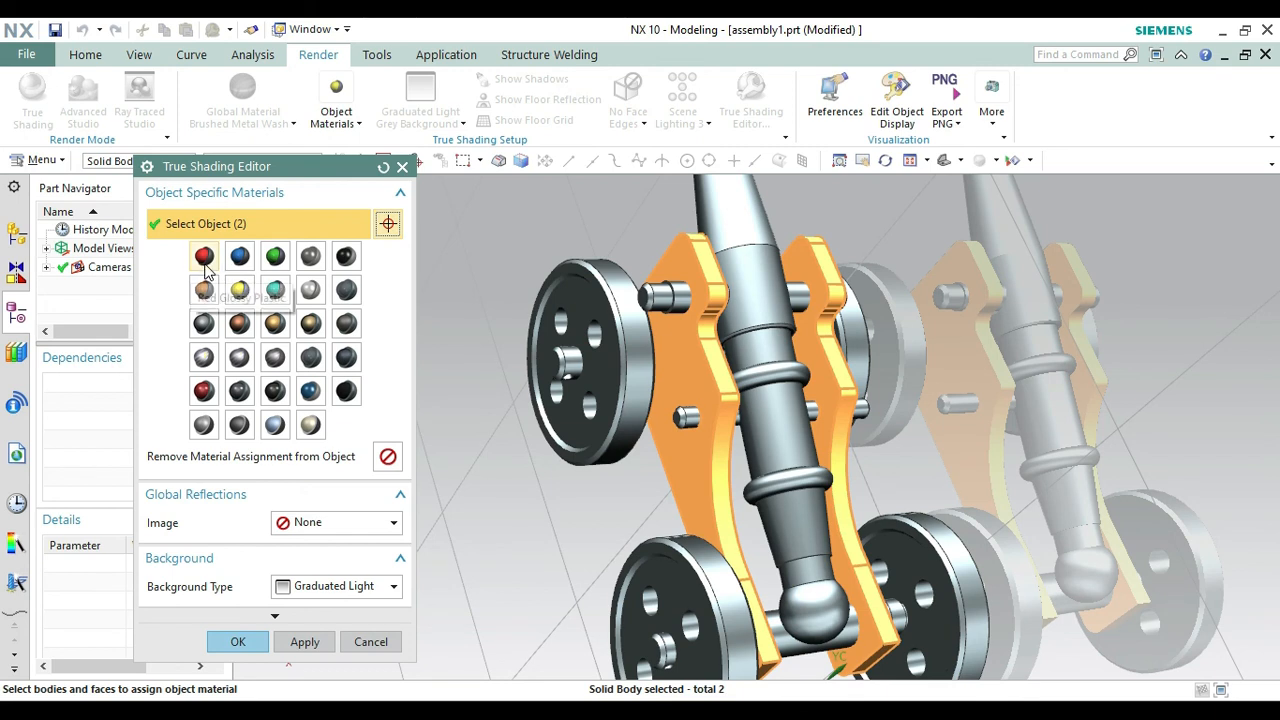
pyautogui.click(311, 391)
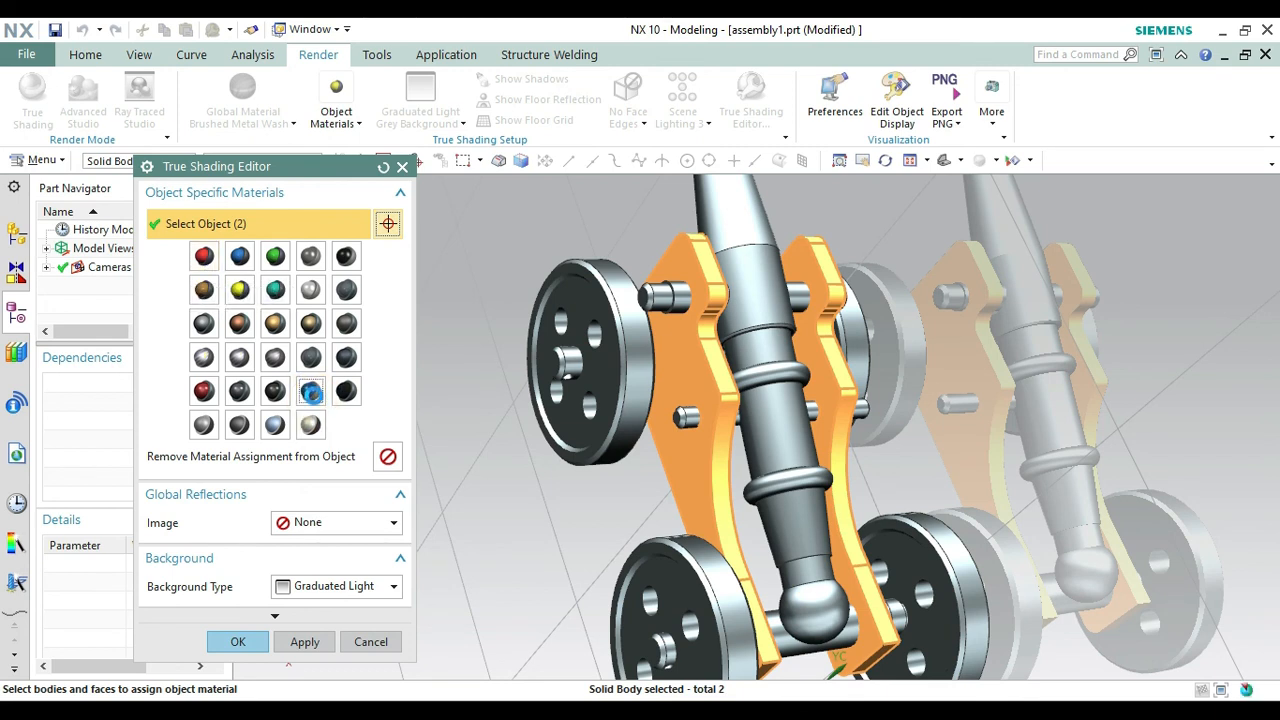
# Try the dark red material on the two cross pins and the axle beneath the barrel's ball end.
pyautogui.click(687, 418)
pyautogui.click(663, 298)
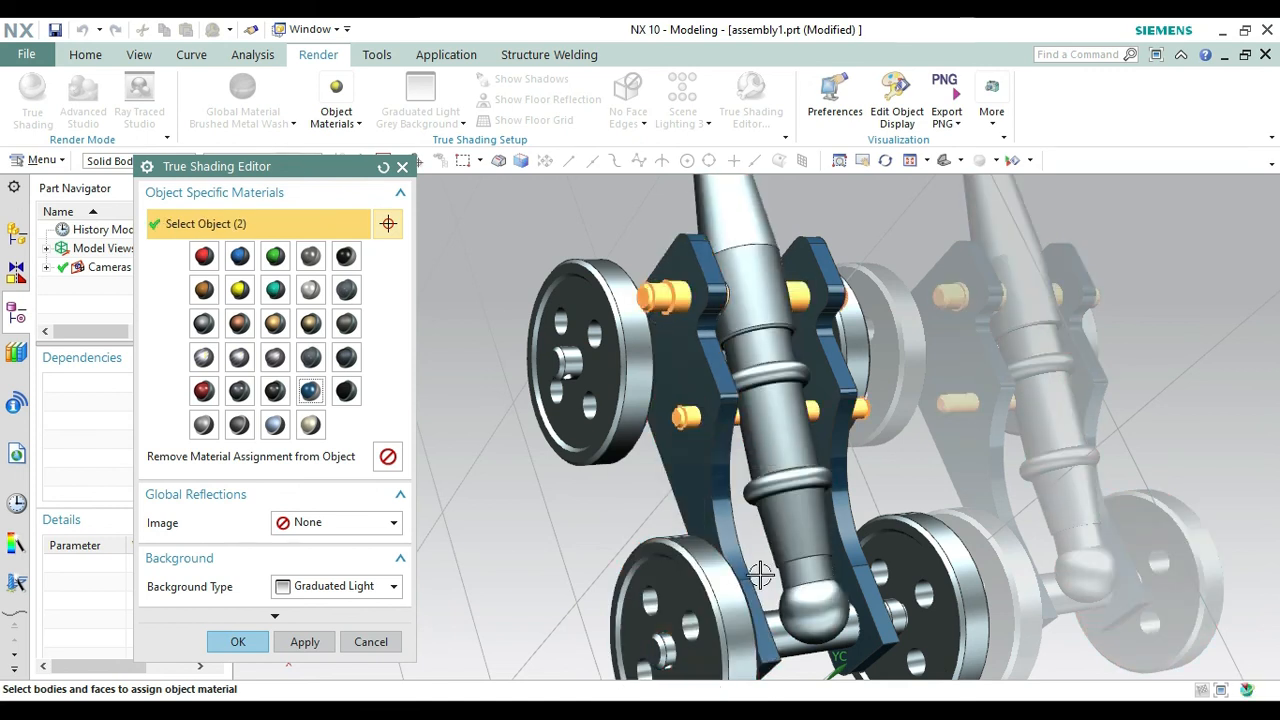
pyautogui.click(787, 640)
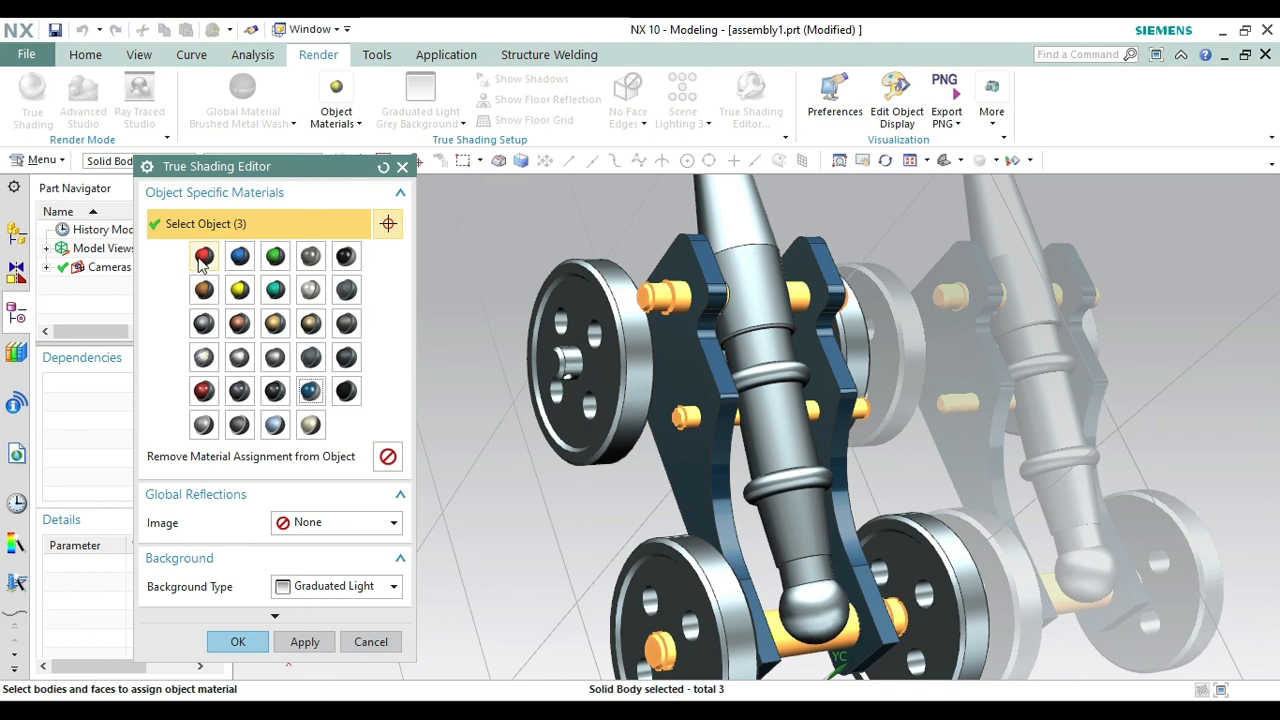
pyautogui.click(205, 392)
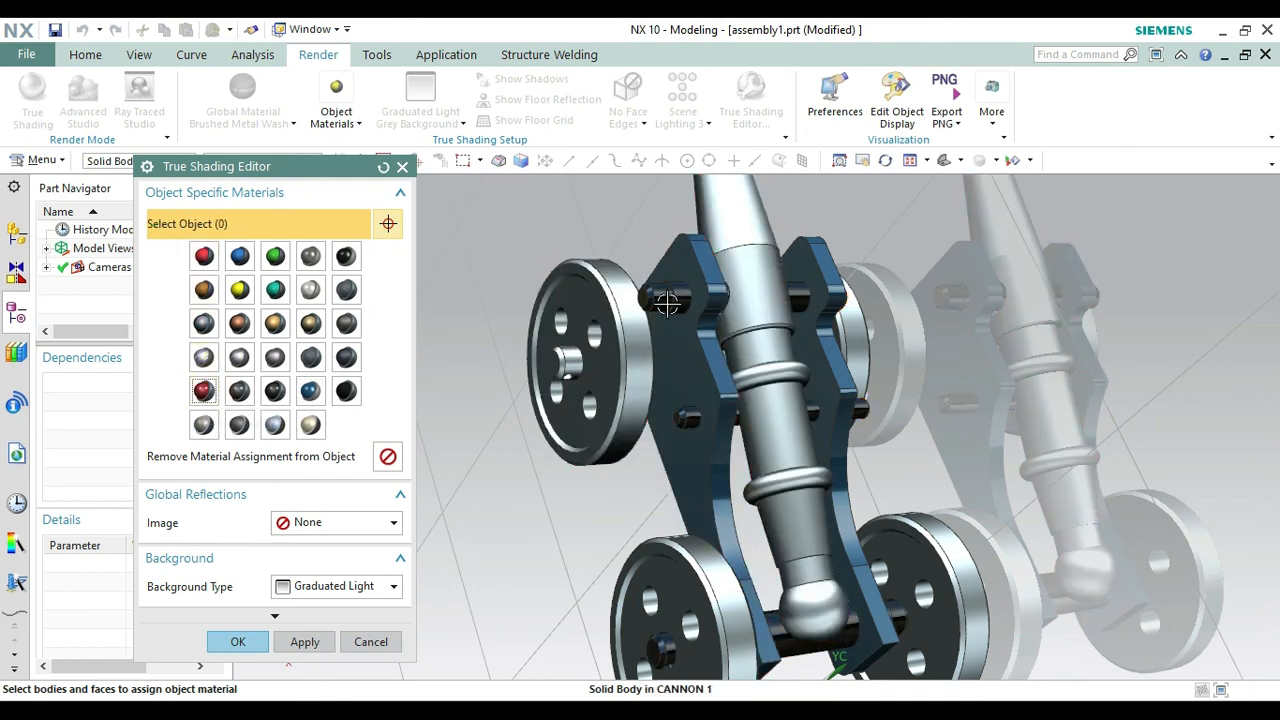
# Assign Red Glossy Plastic to the two cross pins and the axle beneath the barrel's ball end.
pyautogui.click(667, 299)
pyautogui.click(686, 413)
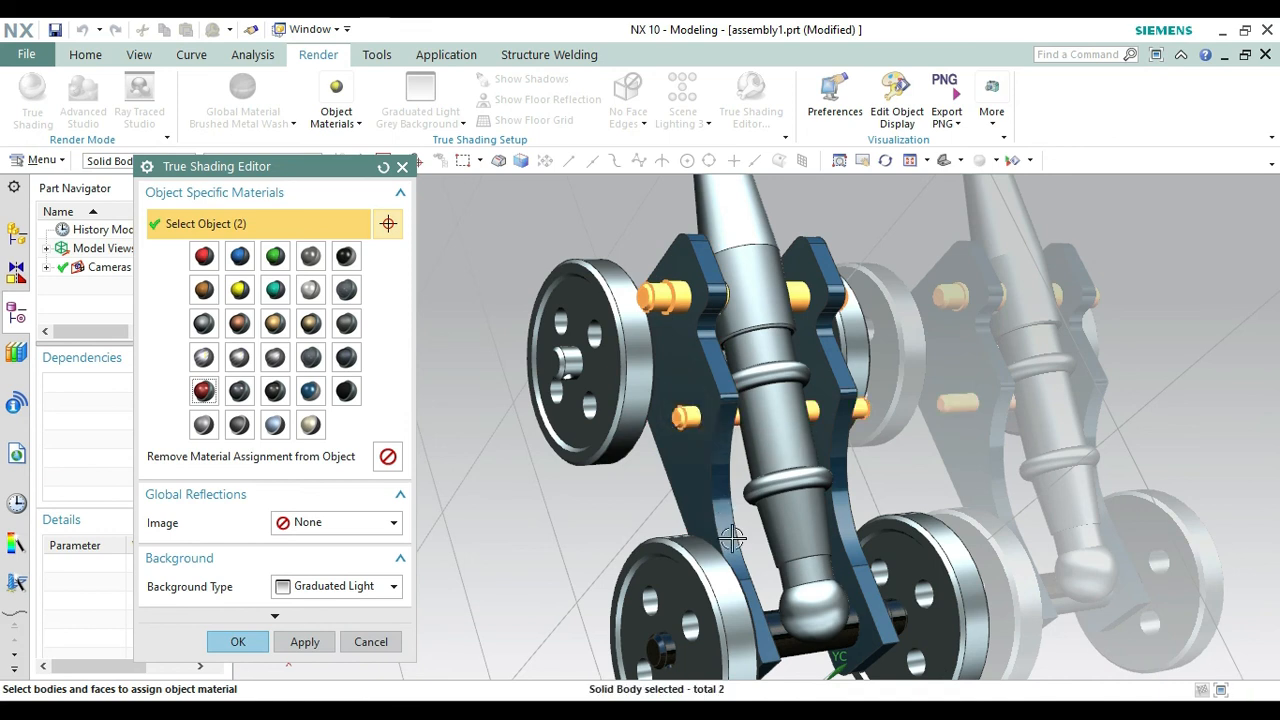
pyautogui.click(789, 633)
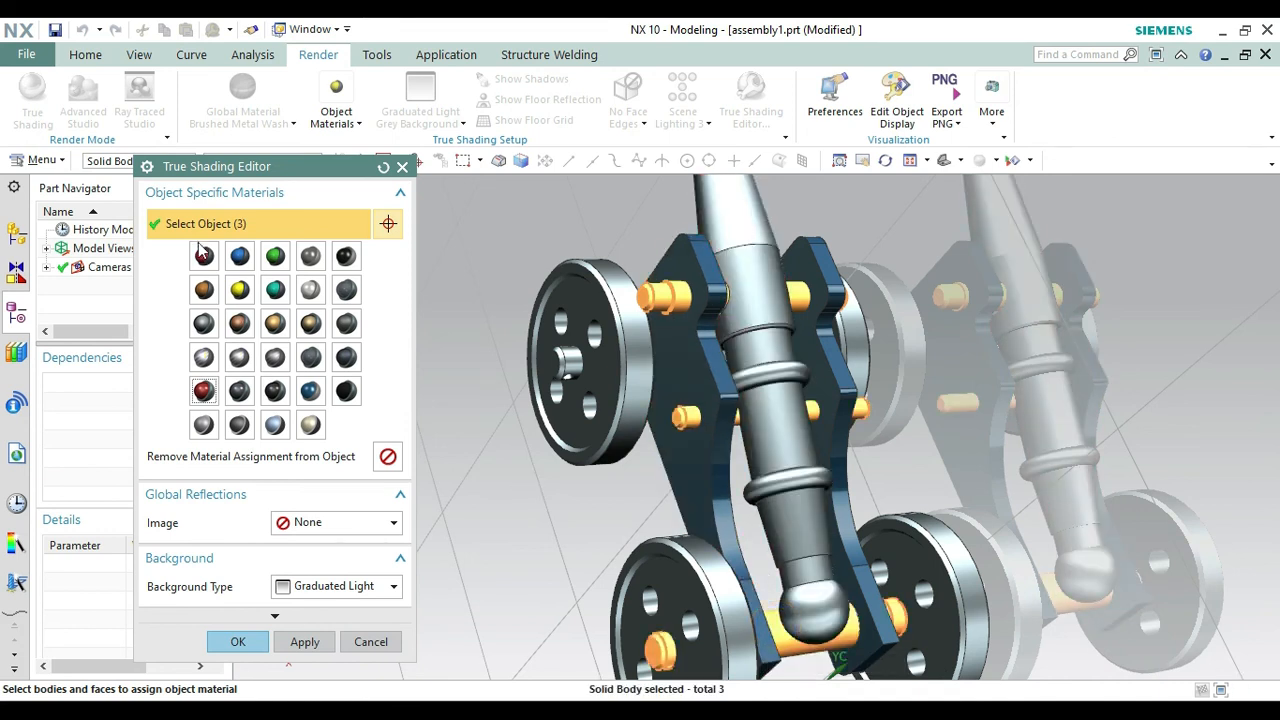
pyautogui.click(203, 254)
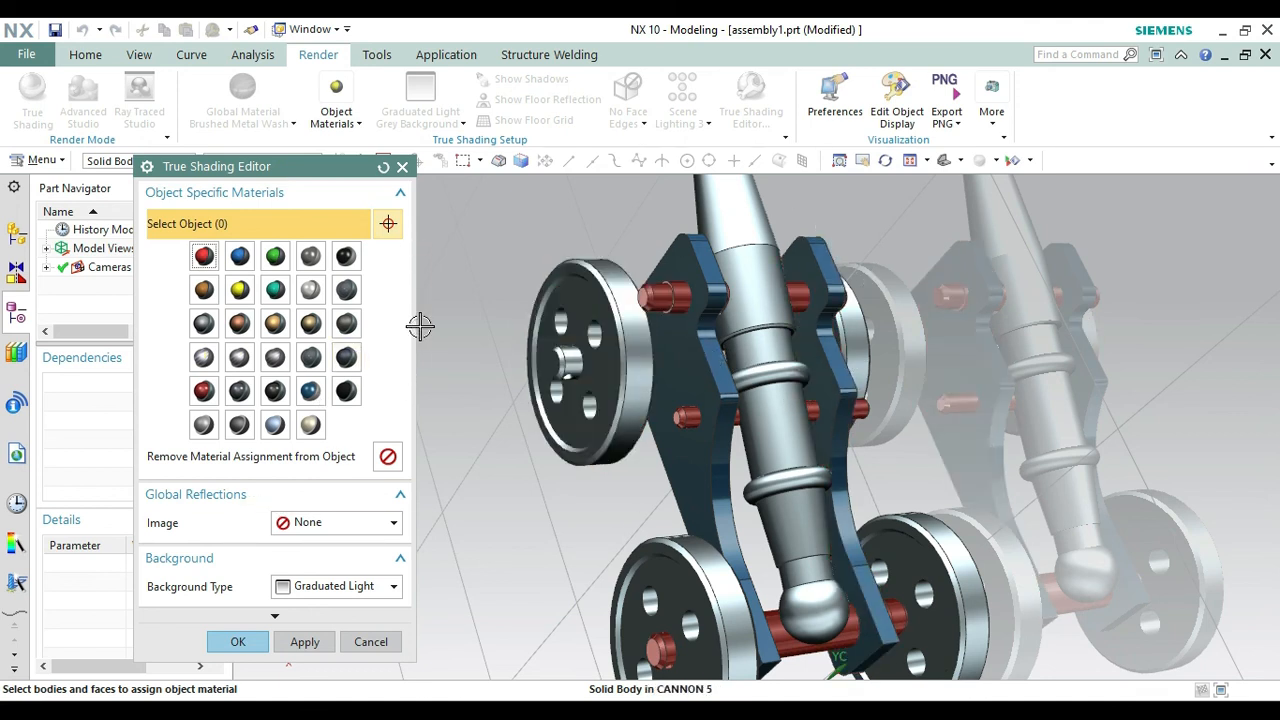
# Assign the black object material to all four wheel bodies.
pyautogui.click(597, 355)
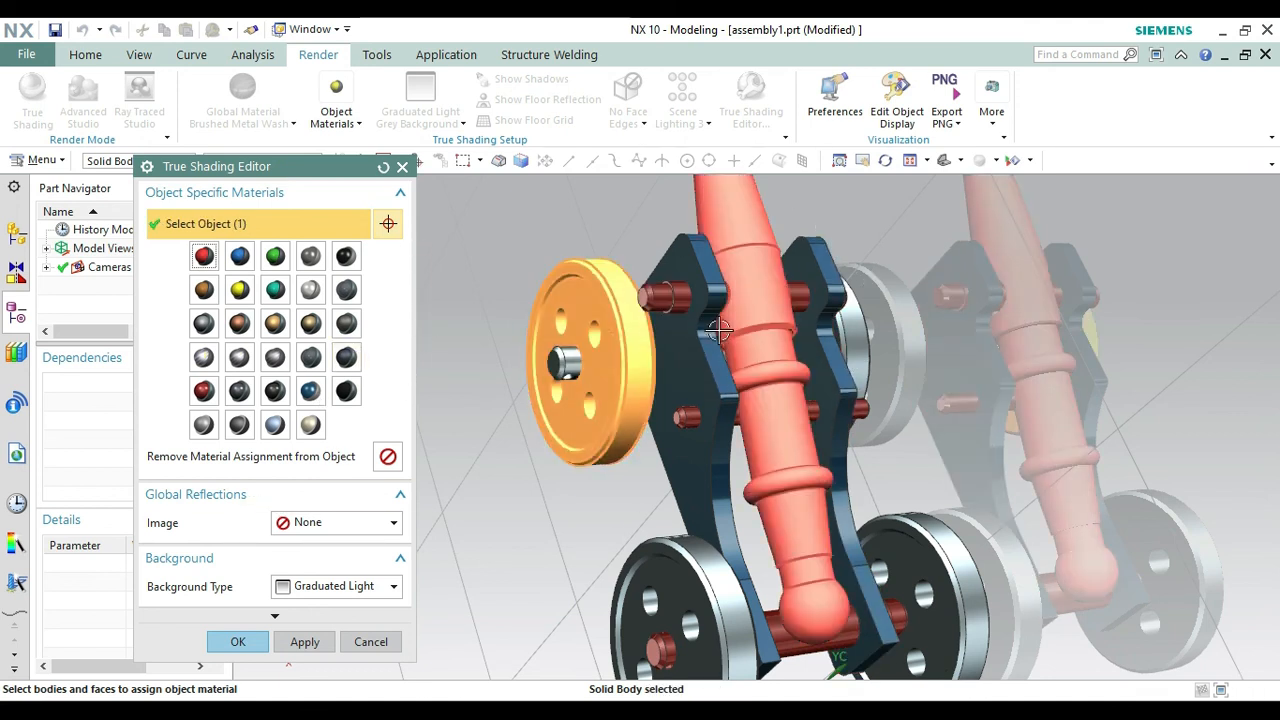
pyautogui.click(850, 345)
pyautogui.click(680, 596)
pyautogui.click(945, 592)
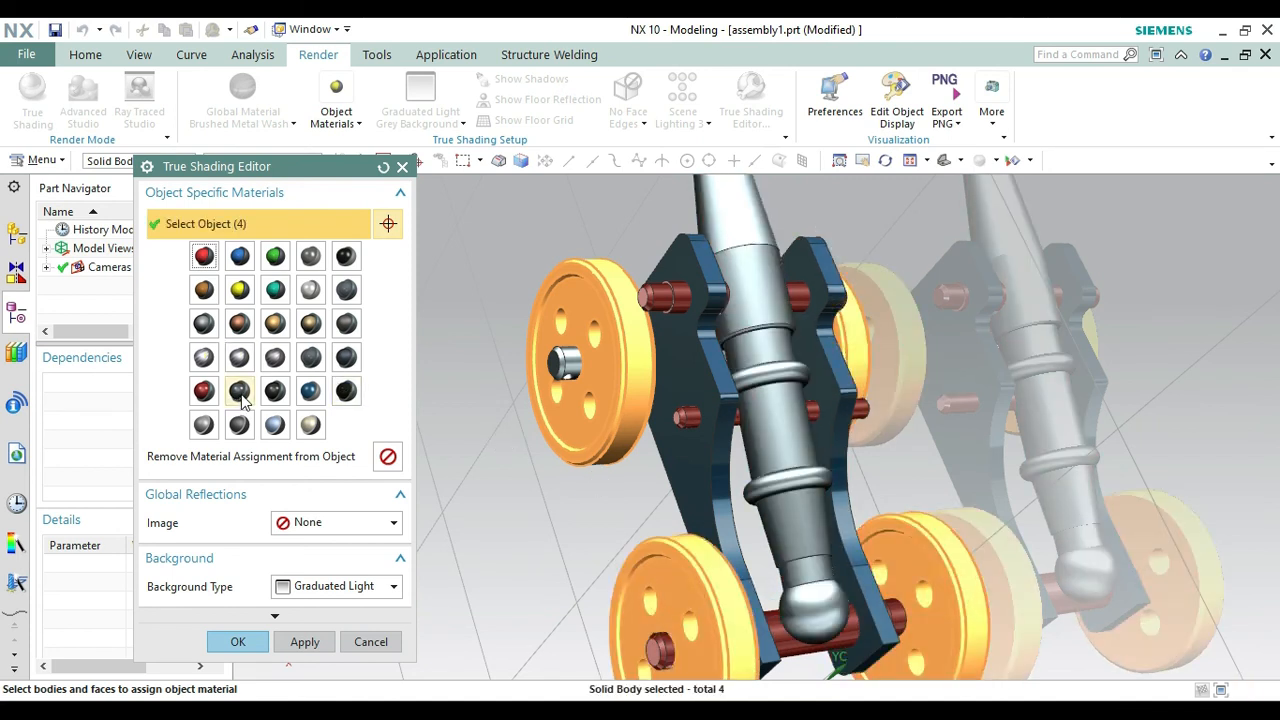
pyautogui.click(273, 392)
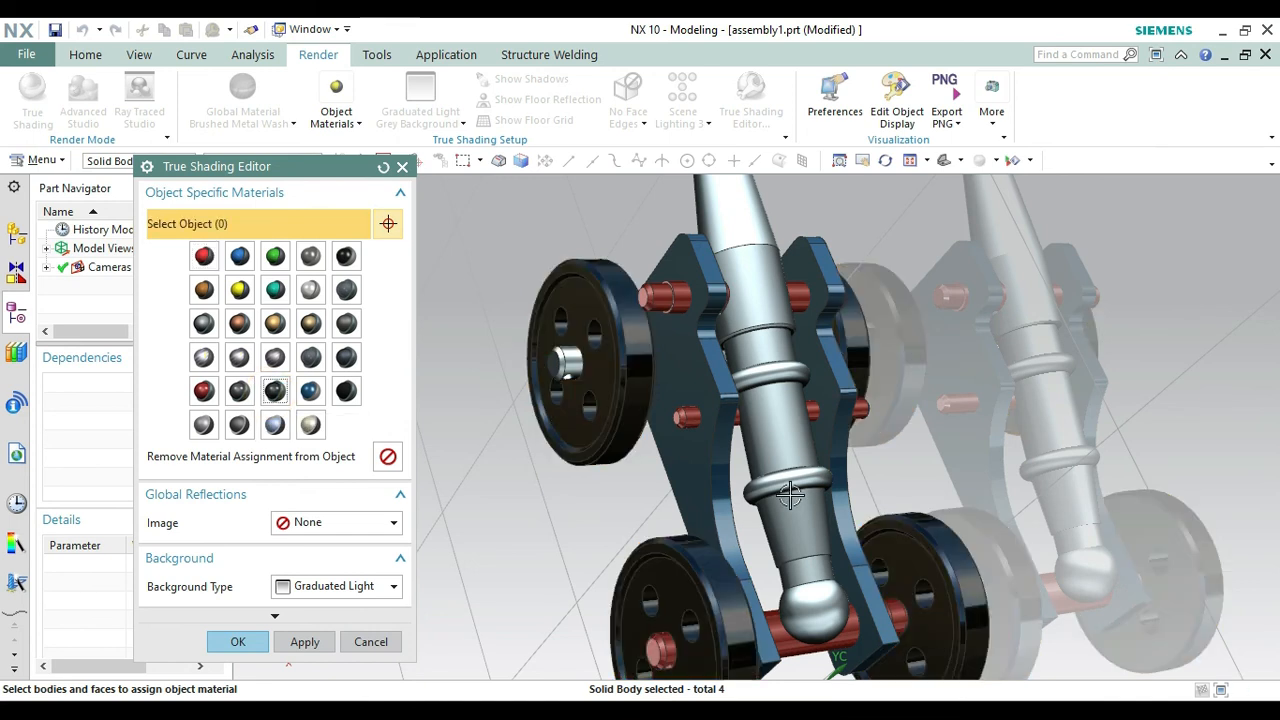
# Set the global reflection image to Shiny Metal and the background type to Dark, and accept the shading settings.
pyautogui.click(352, 522)
pyautogui.click(340, 350)
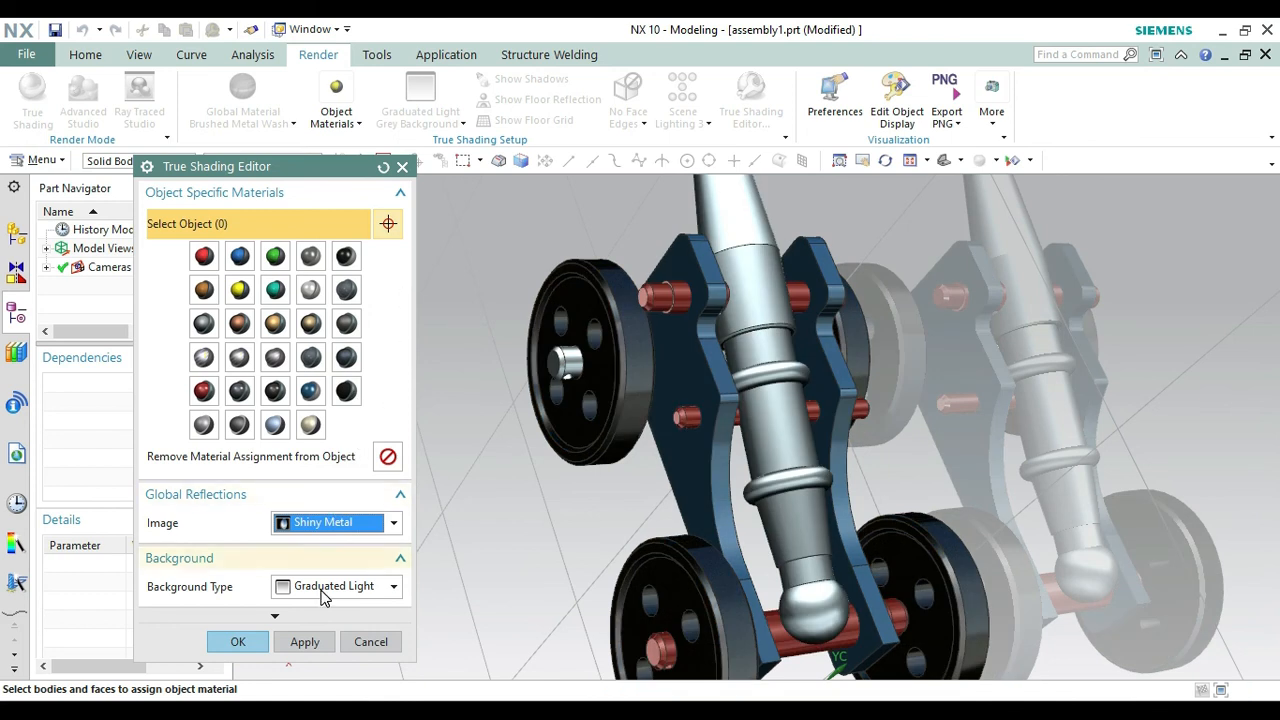
pyautogui.click(276, 616)
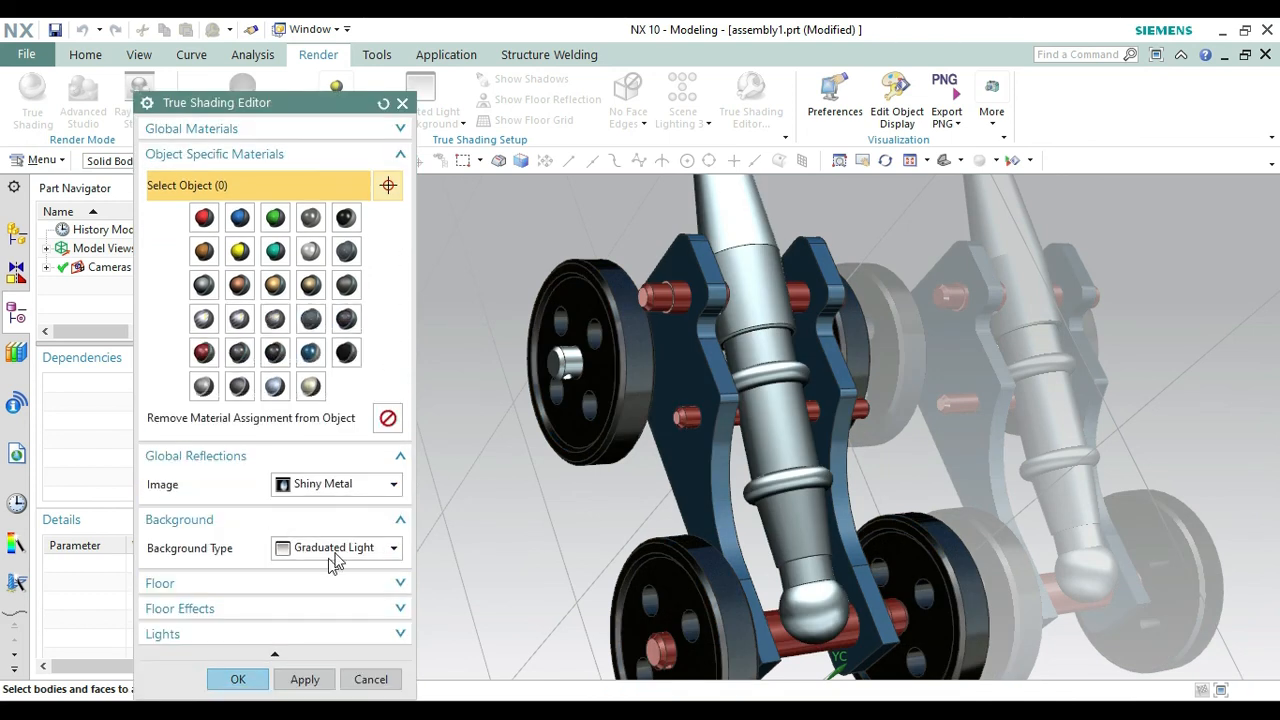
pyautogui.click(335, 560)
pyautogui.click(307, 606)
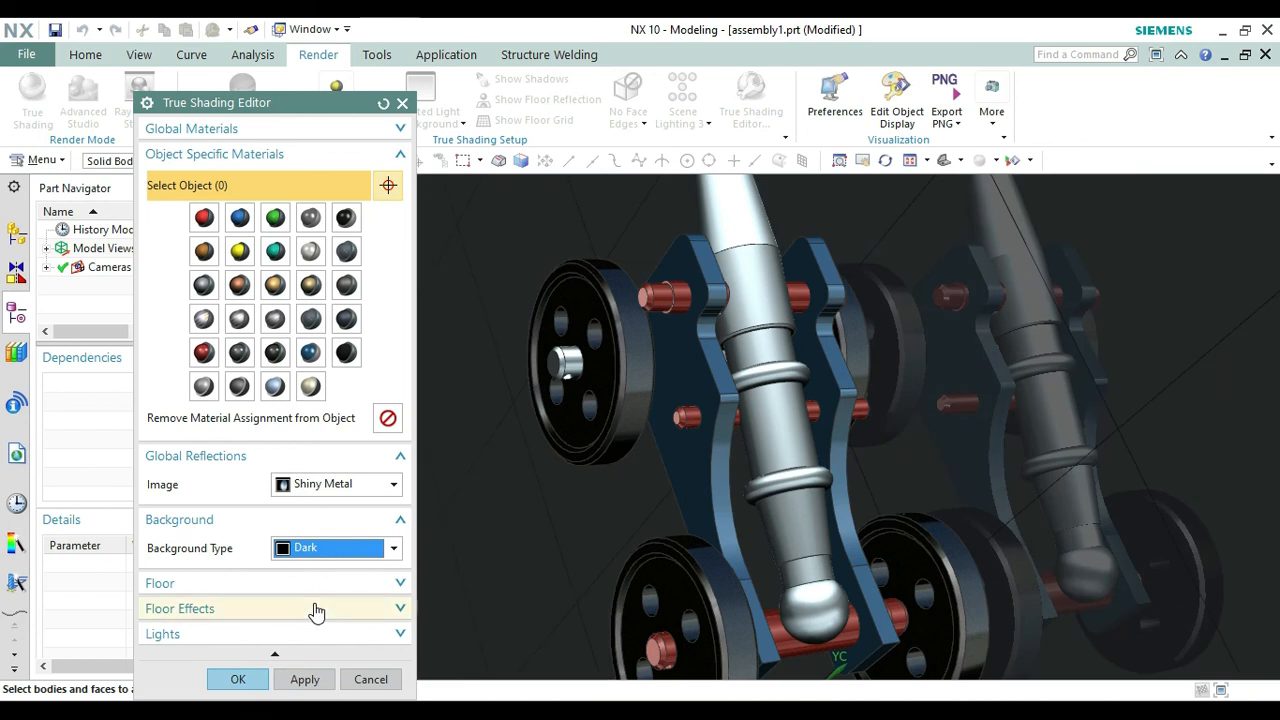
pyautogui.click(238, 680)
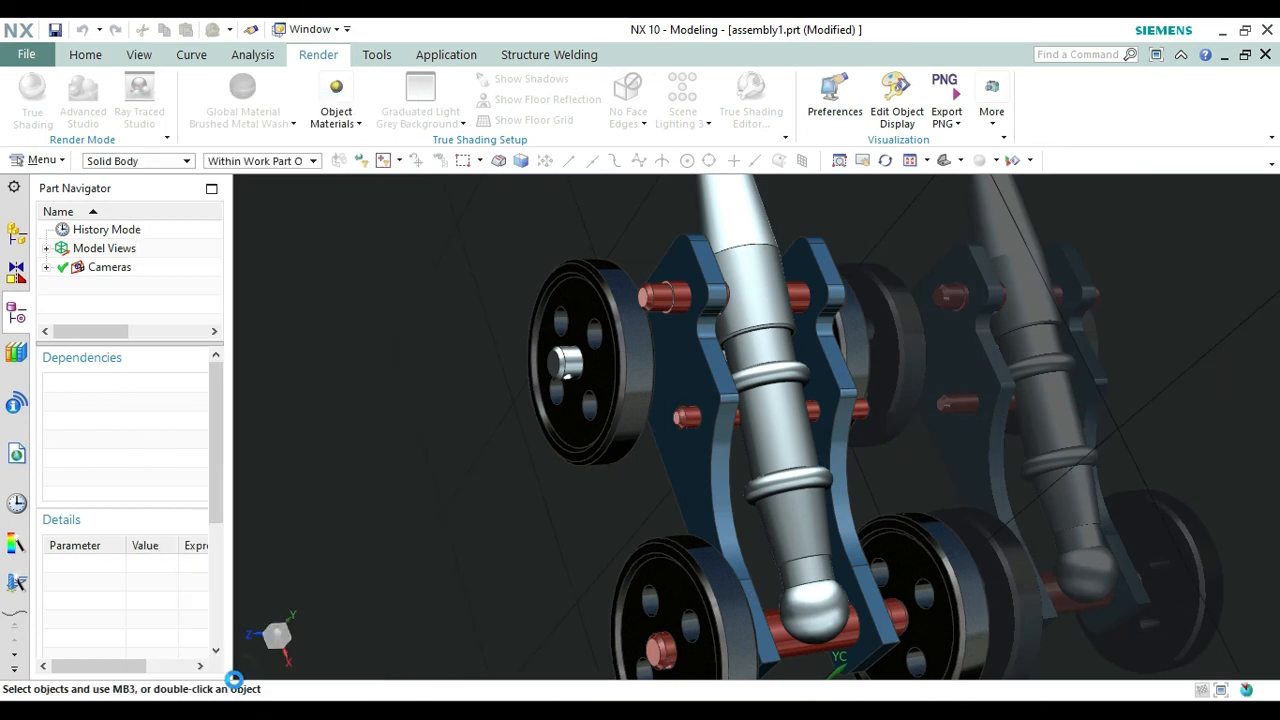
# Rotate the view to examine the shaded cannon lengthwise from above.
pyautogui.rightClick(958, 386)
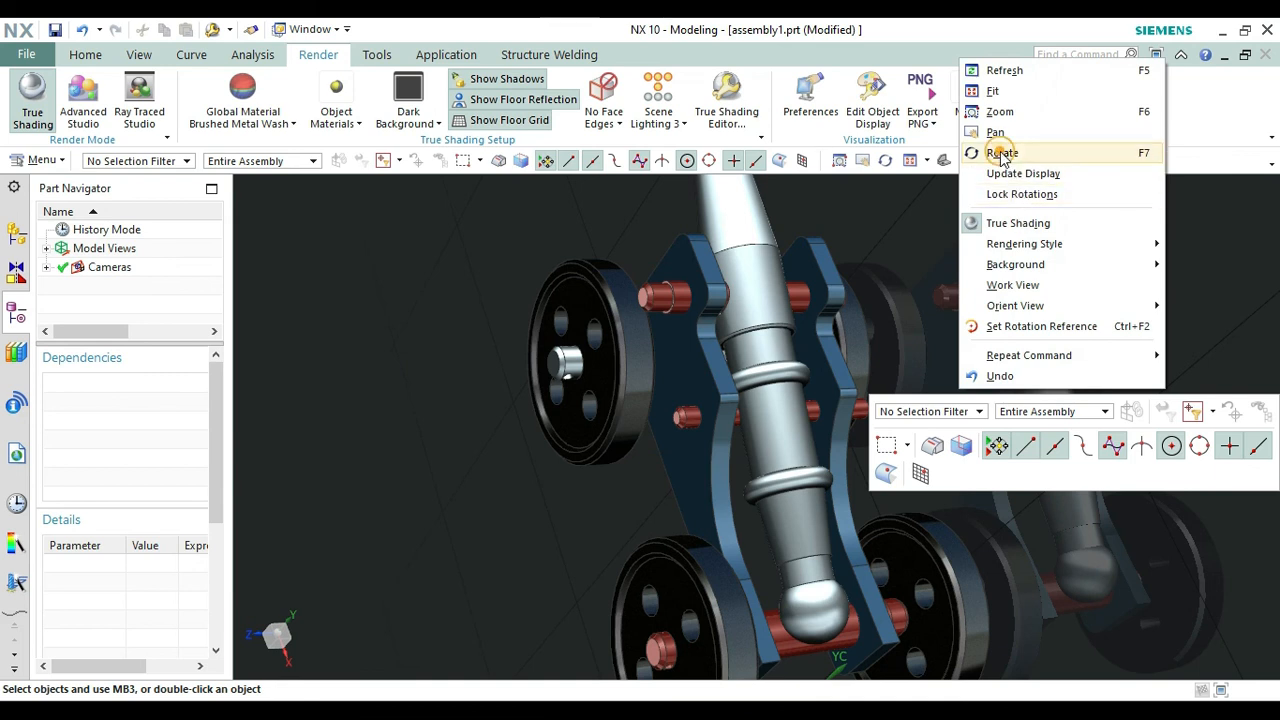
pyautogui.click(1001, 155)
pyautogui.moveTo(988, 320); pyautogui.dragTo(835, 391)
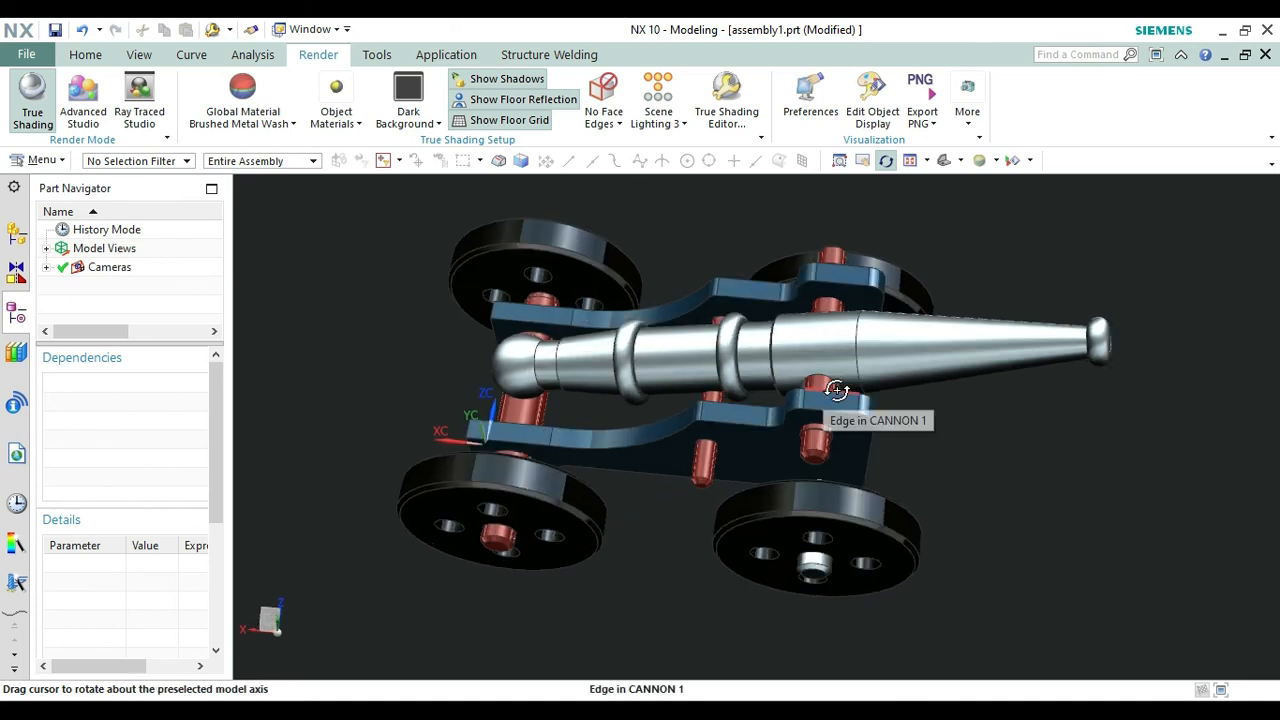